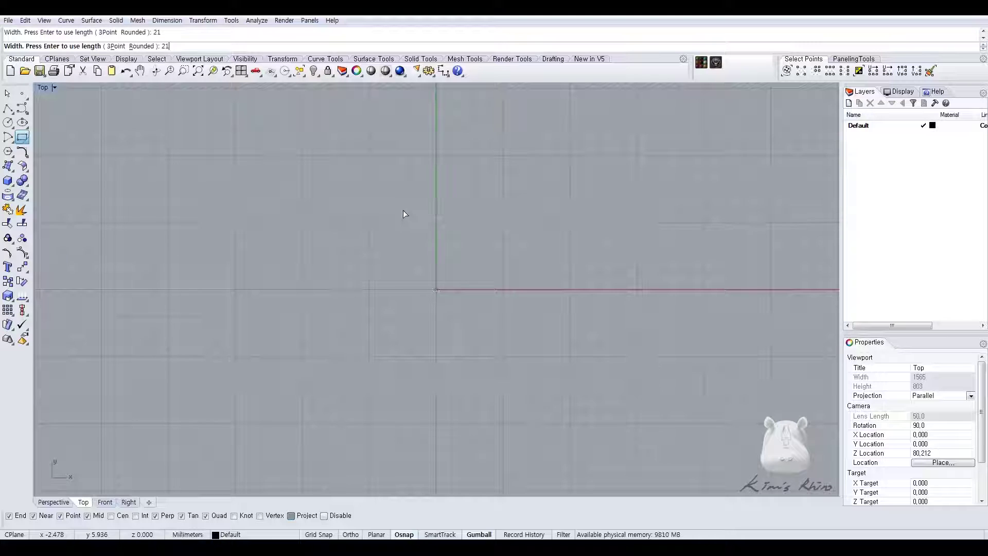
- Draw a 20 mm diameter circle inside the rectangle, starting at its left edge's midpoint and running along the horizontal axis
right_click_drag(421, 207, 396, 238)
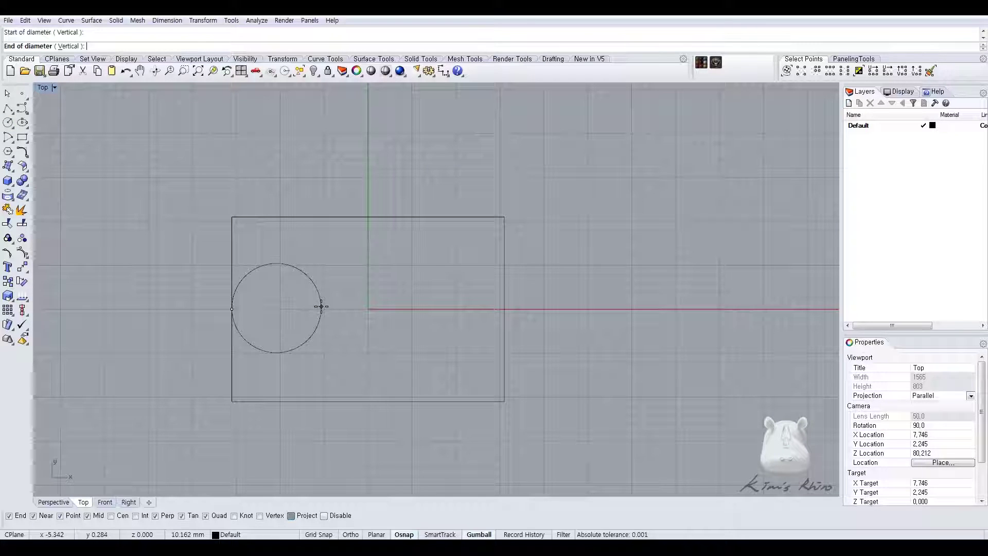
type("20")
key("Return")
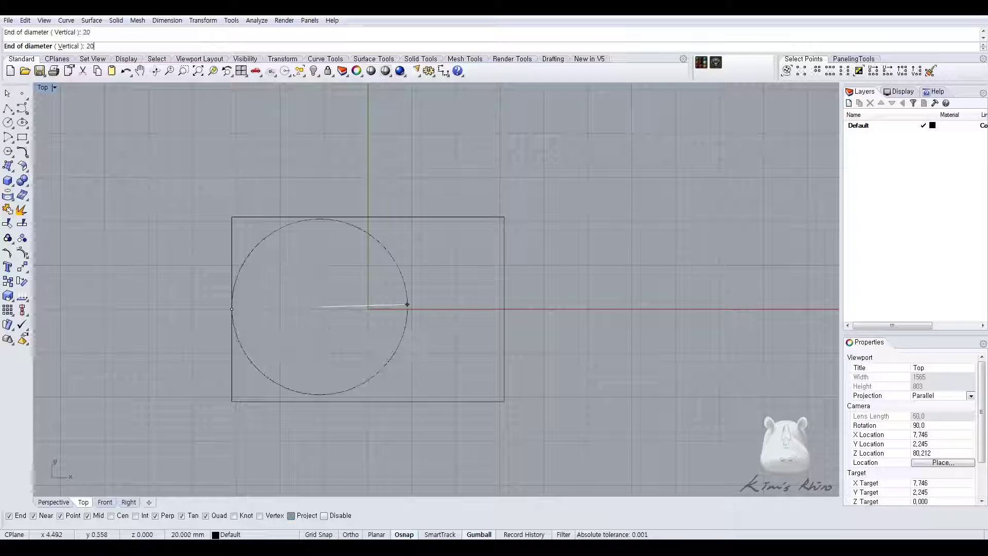
left_click(322, 307)
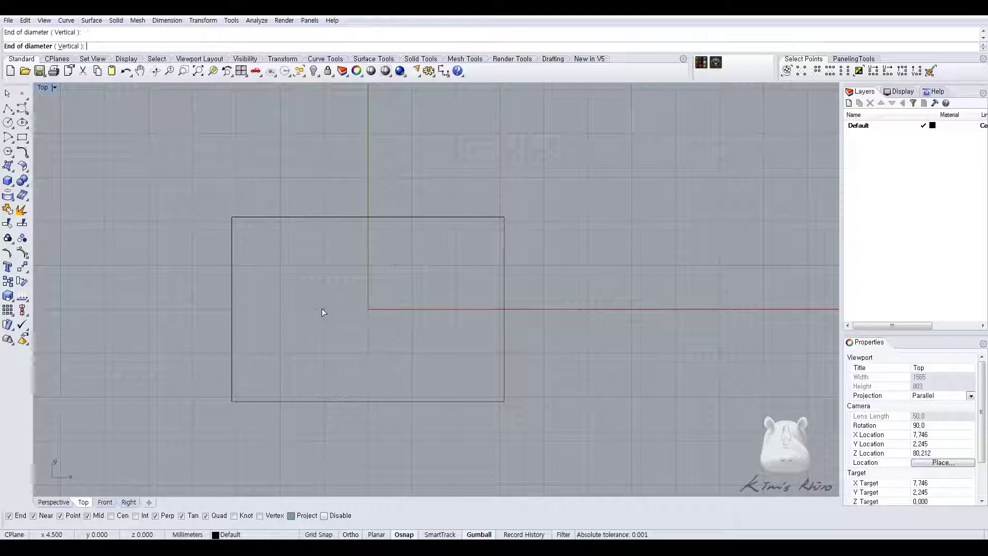
- Mirror a copy of the circle across the vertical axis through the origin to the rectangle's right side
left_click(388, 258)
middle_click(438, 287)
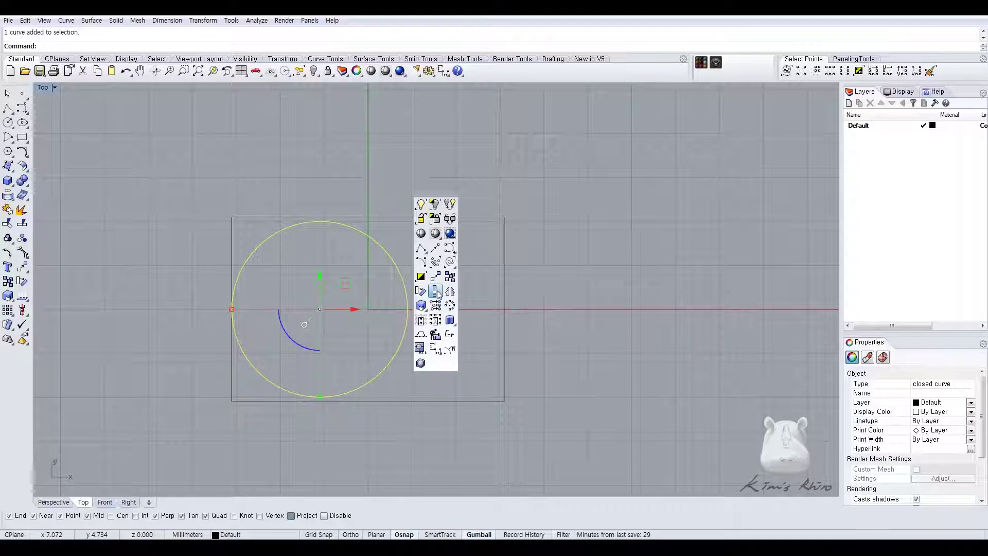
left_click(450, 292)
type("0")
key("Return")
type("0")
key("BackSpace")
key("F8")
left_click(381, 168)
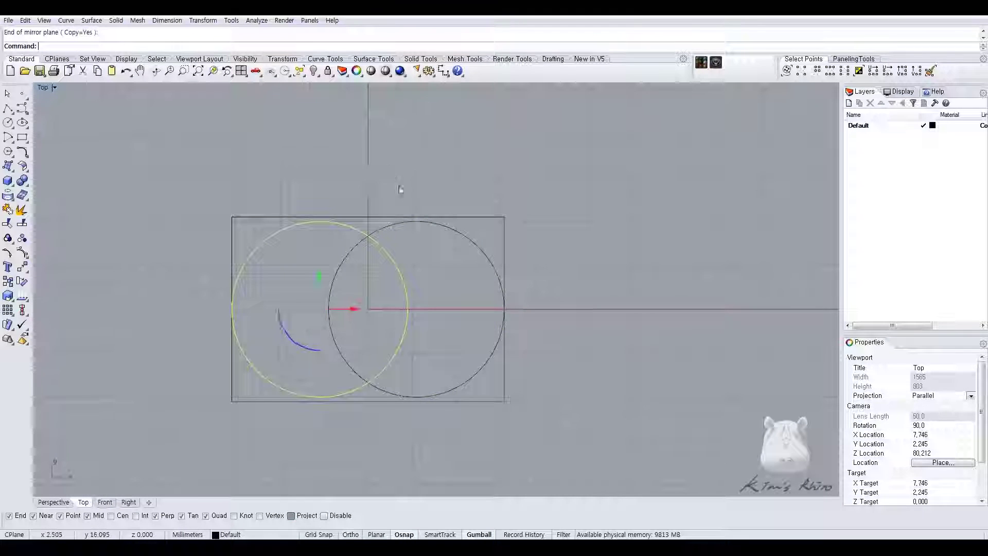
right_click_drag(391, 168, 403, 192)
left_click(420, 198)
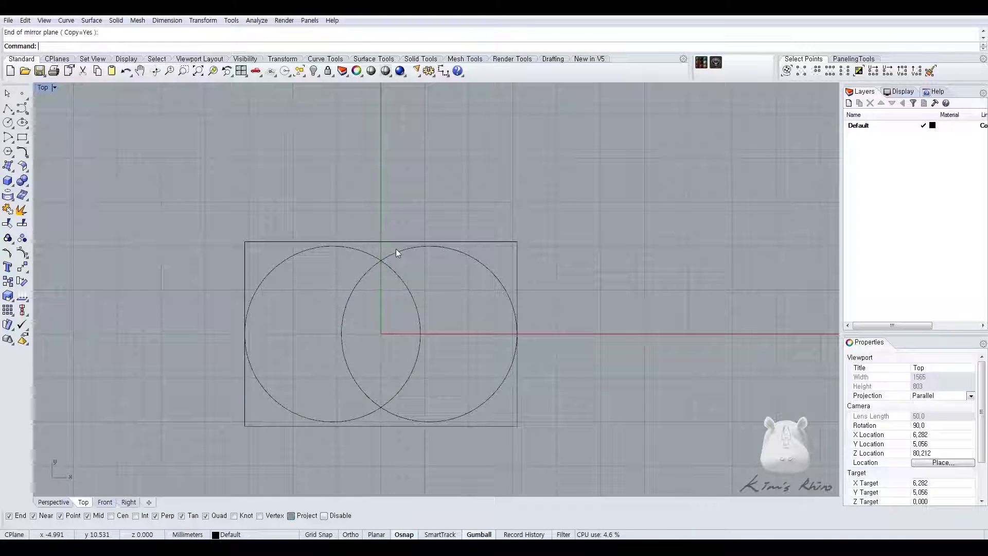
- Try a straight polyline joining the top quadrant points of the two circles, and undo it
left_click(8, 109)
left_click(333, 246)
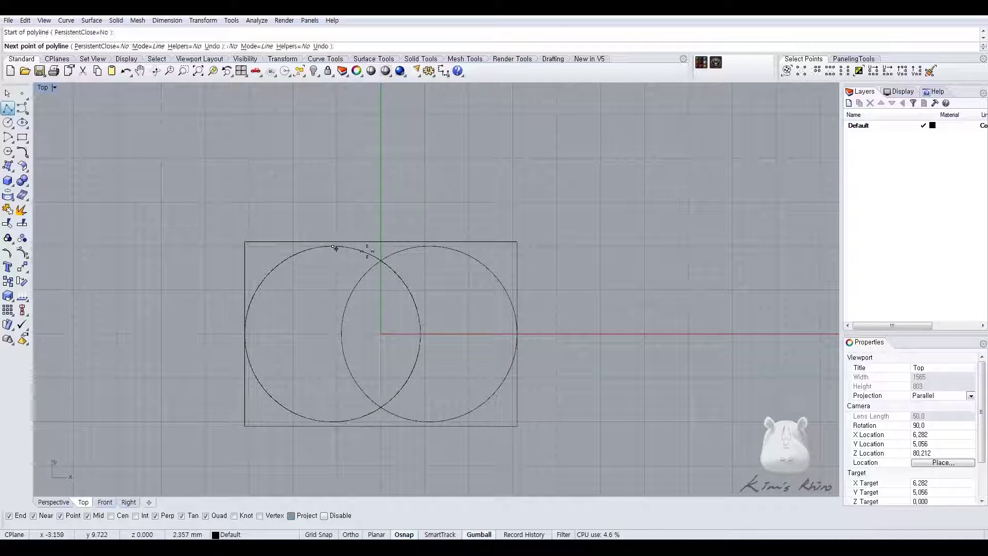
left_click(429, 246)
key("Return")
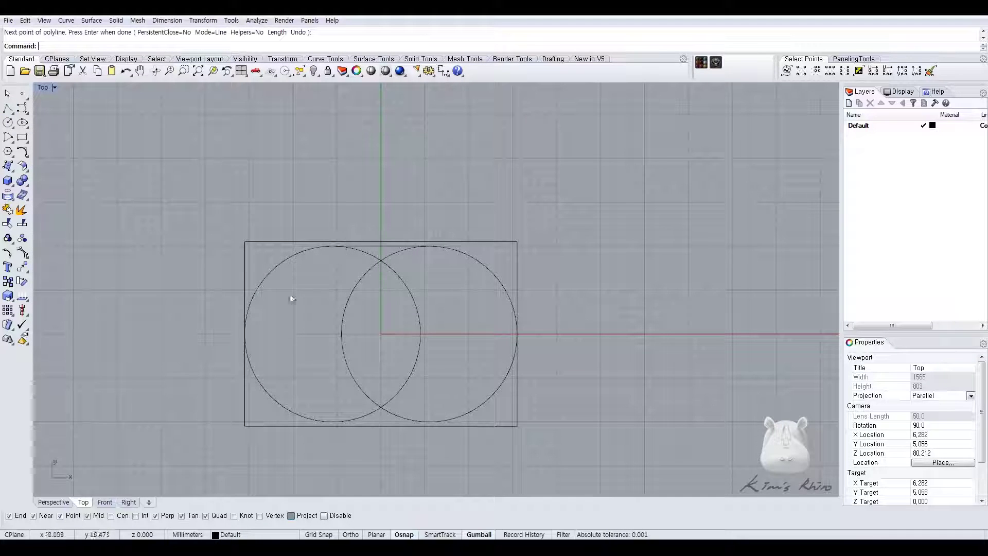
key("ctrl+z")
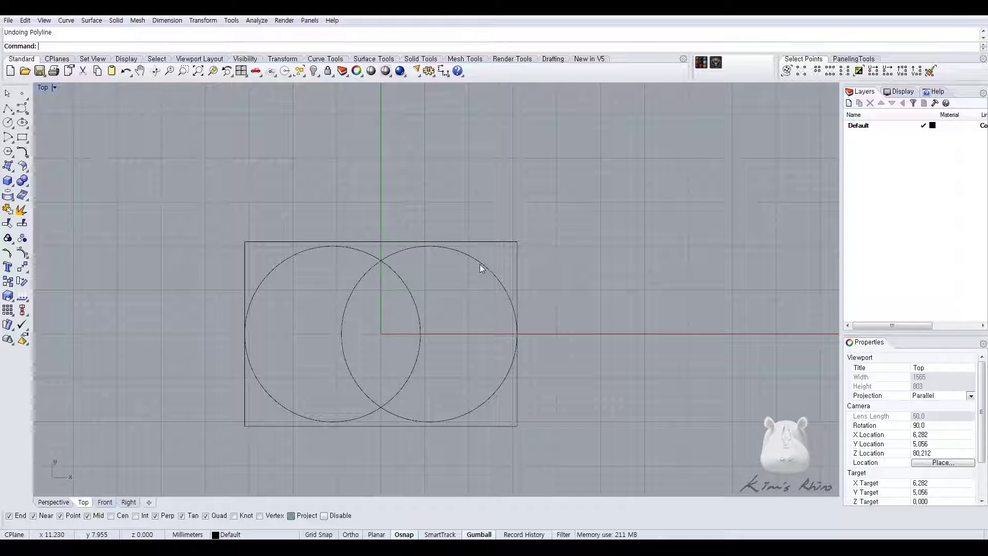
- Draw a large circle tangent to both small circles and to the rectangle's upper edge
right_click_drag(185, 212, 184, 200)
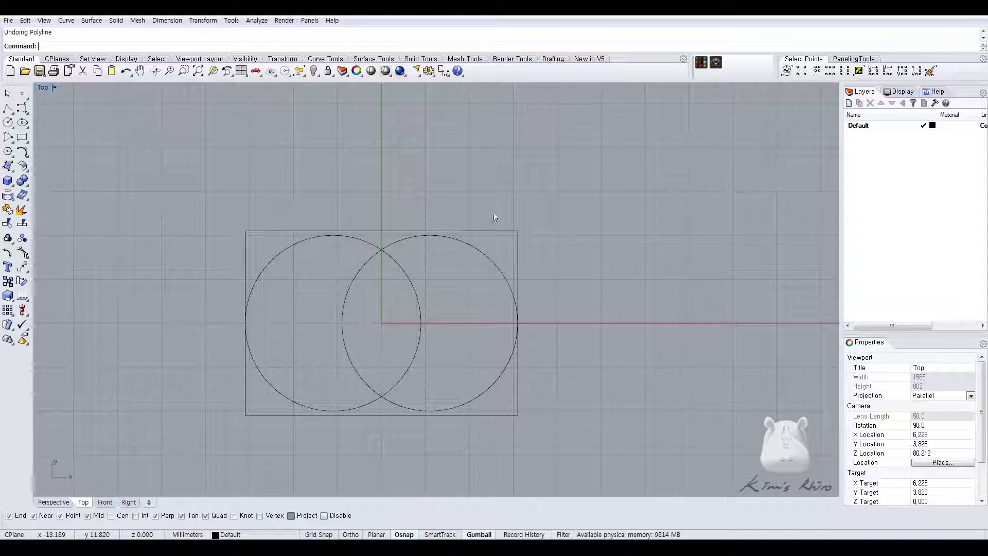
left_click(8, 123)
left_click_drag(31, 122, 61, 132)
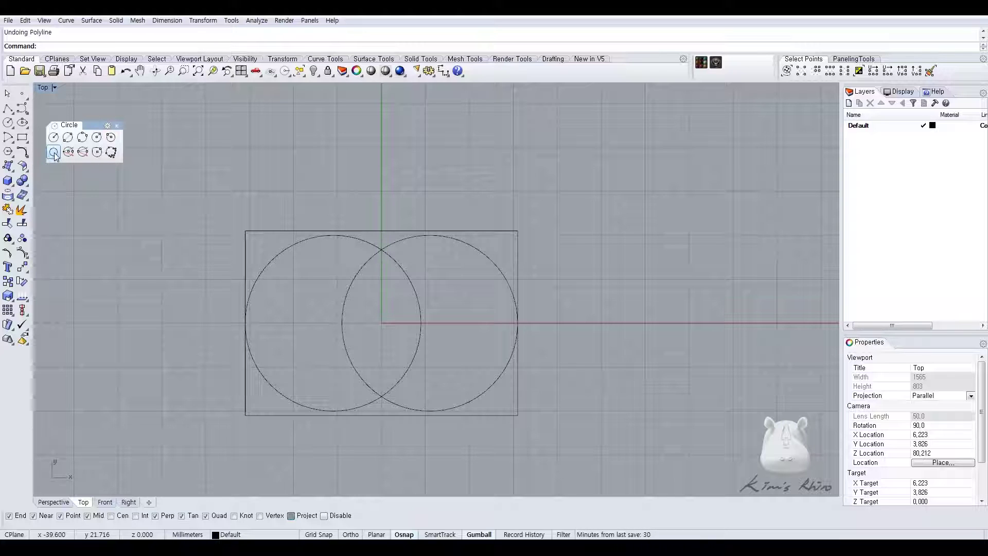
left_click(54, 154)
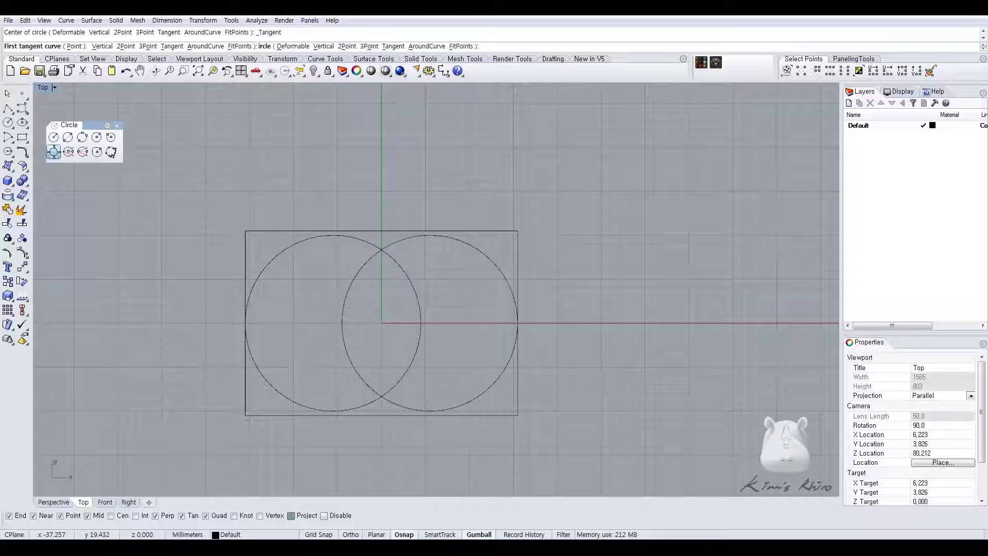
left_click(291, 246)
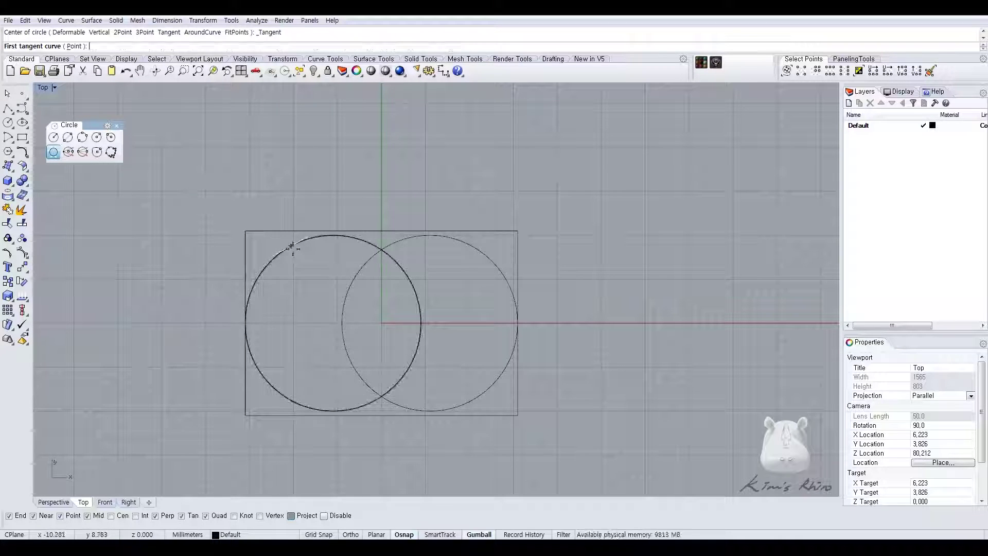
left_click(464, 242)
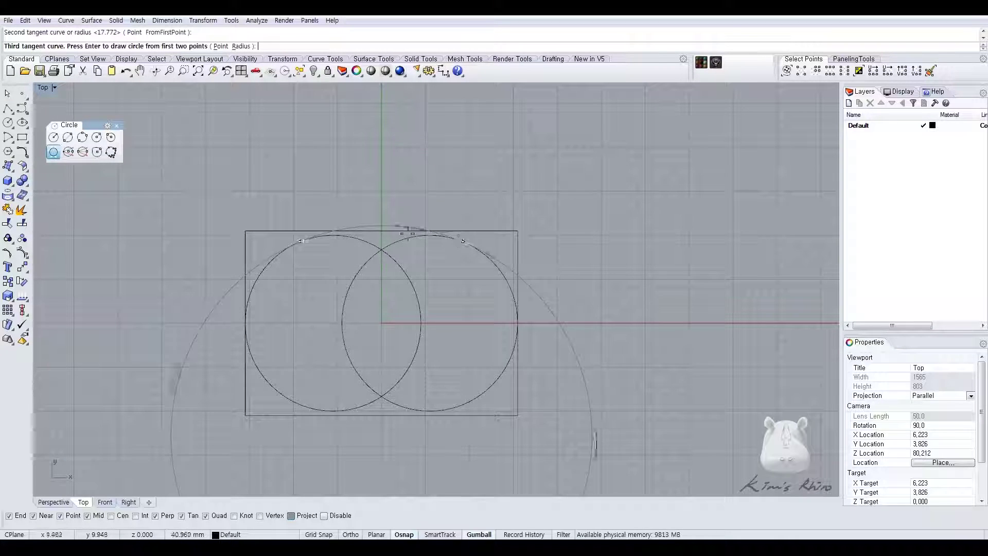
left_click(381, 231)
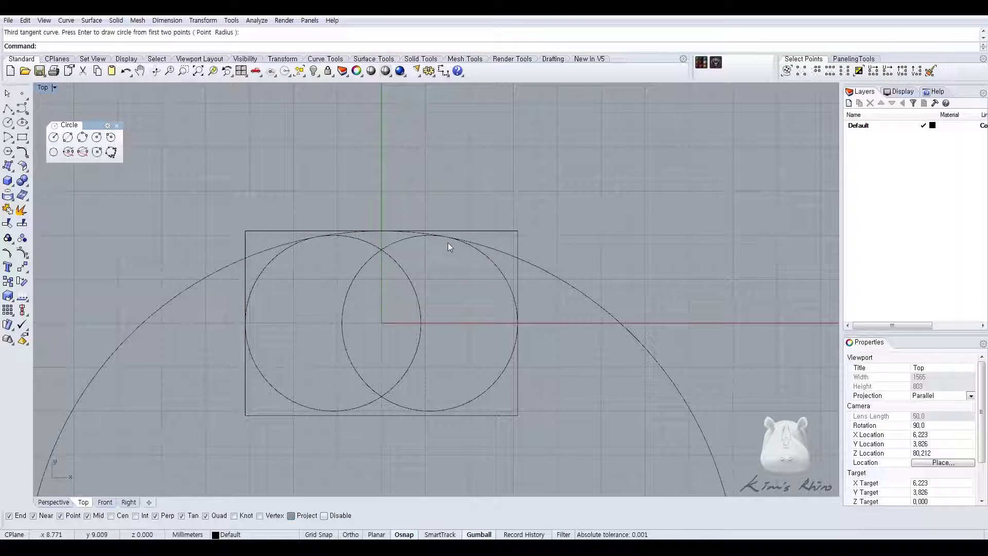
- Mirror a copy of the large tangent circle across the horizontal centre line of the rectangle
right_click_drag(368, 236, 360, 211)
left_click(356, 239)
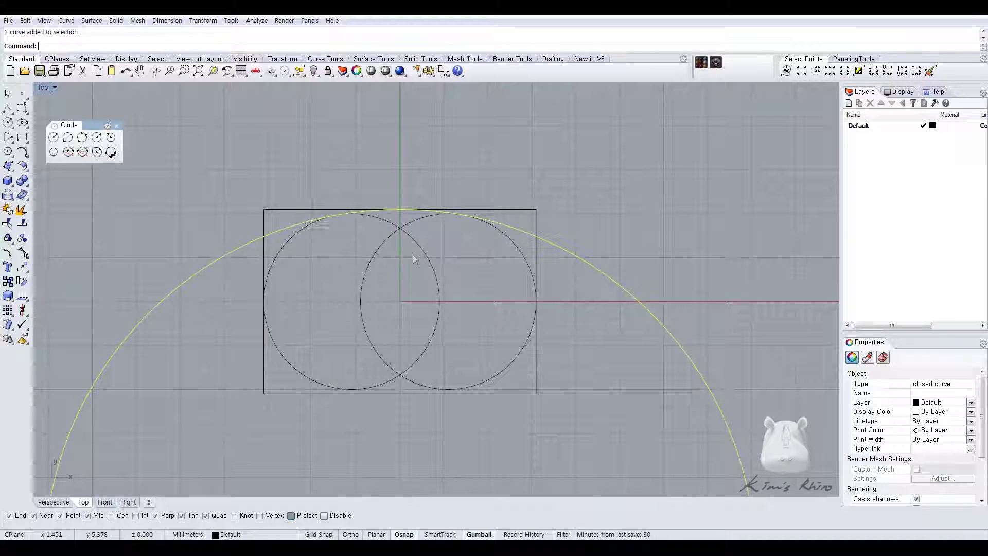
middle_click(414, 273)
left_click(430, 282)
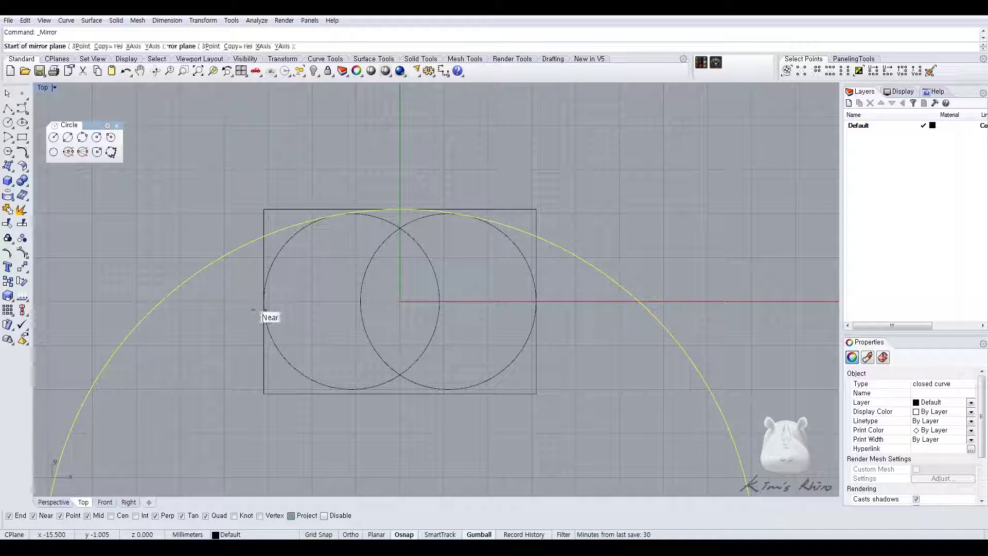
left_click(216, 303)
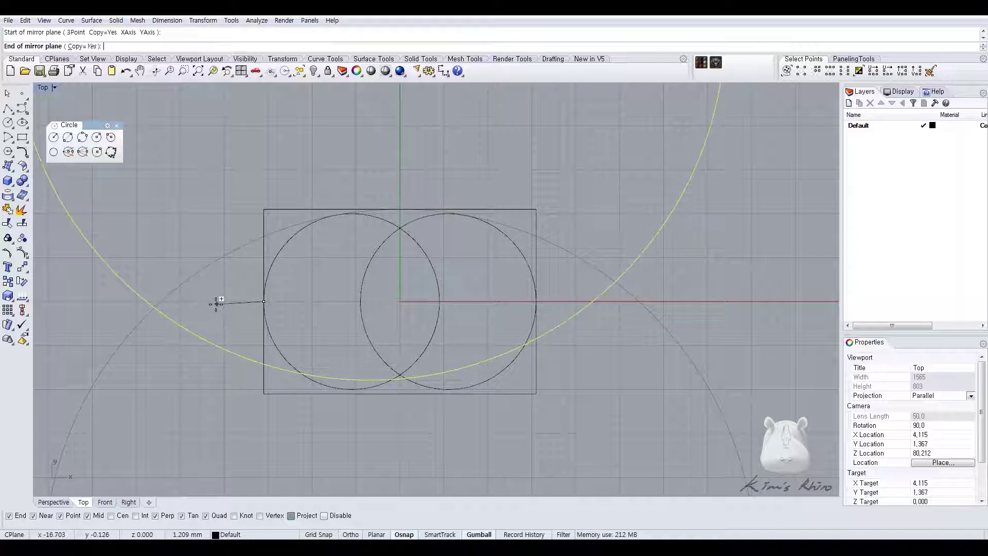
left_click(215, 303)
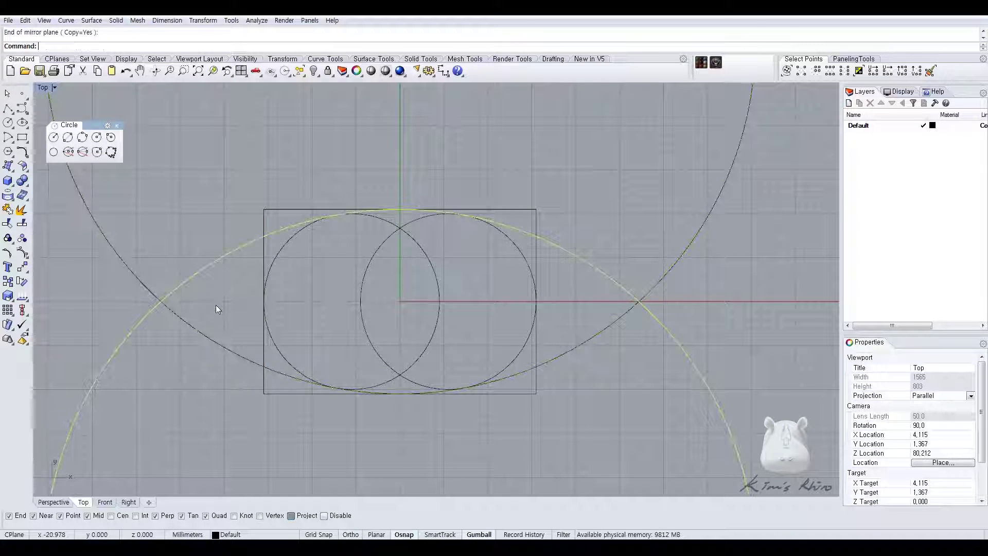
key("Escape")
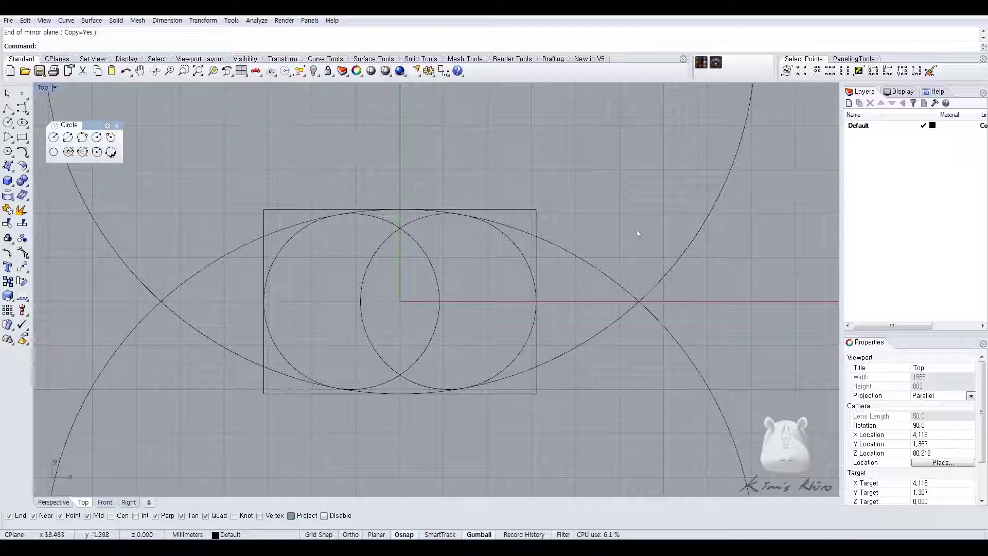
- Combine the inner regions of the four circles into one closed oval outline with Curve Boolean, deleting all input curves
mouse_move(363, 223)
right_mouse_down()
mouse_move(342, 264)
mouse_move(391, 227)
right_mouse_up()
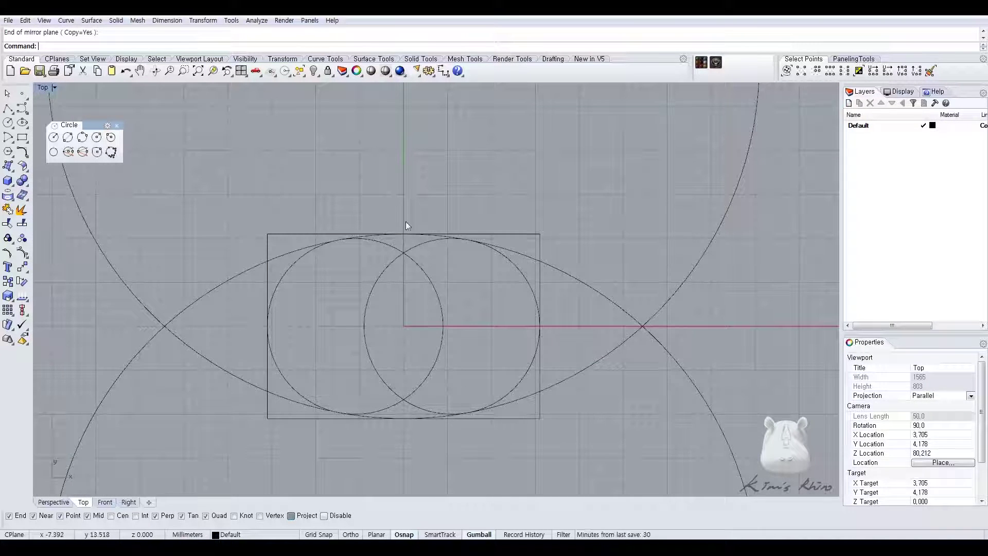
right_click_drag(397, 235, 350, 240)
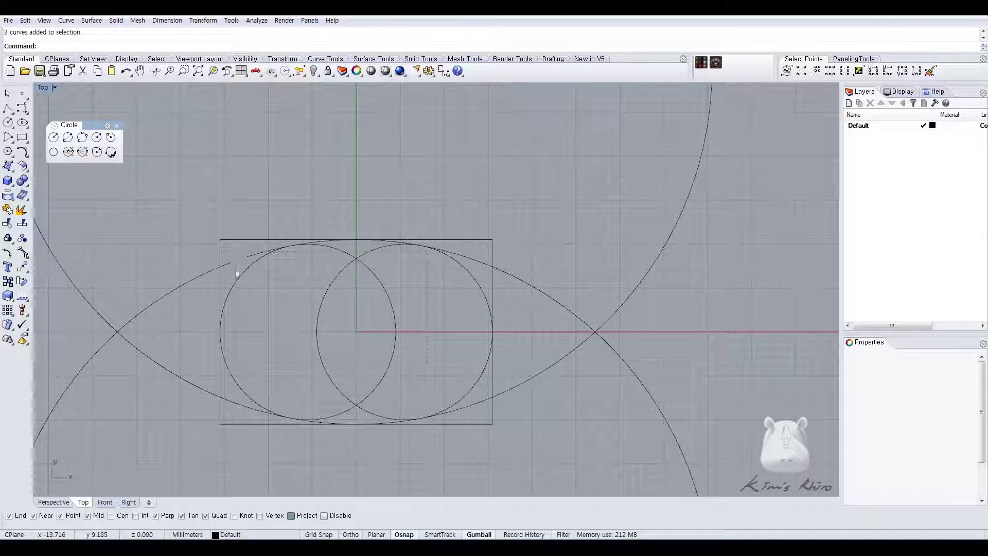
left_click(237, 404)
right_click_drag(272, 309, 320, 310)
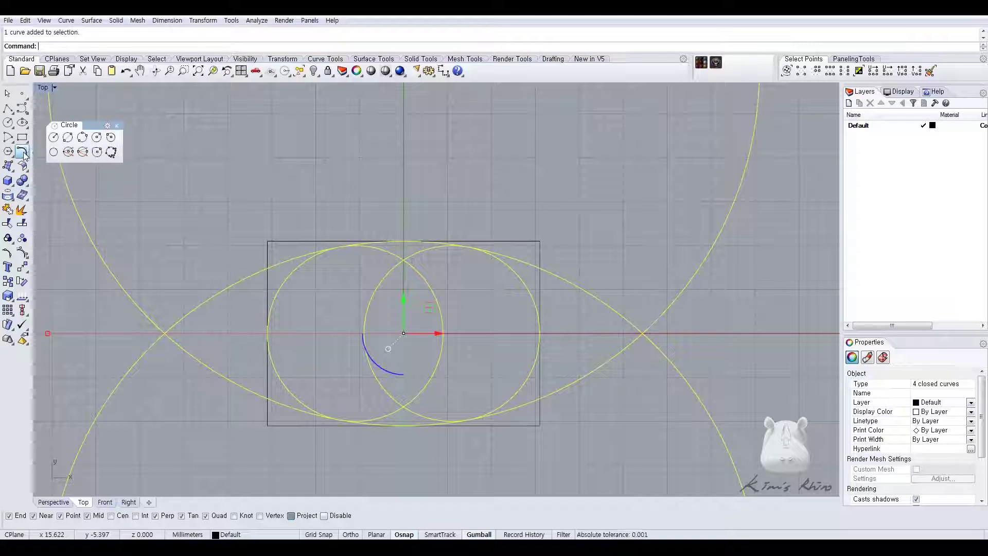
left_click(22, 153)
left_click(67, 230)
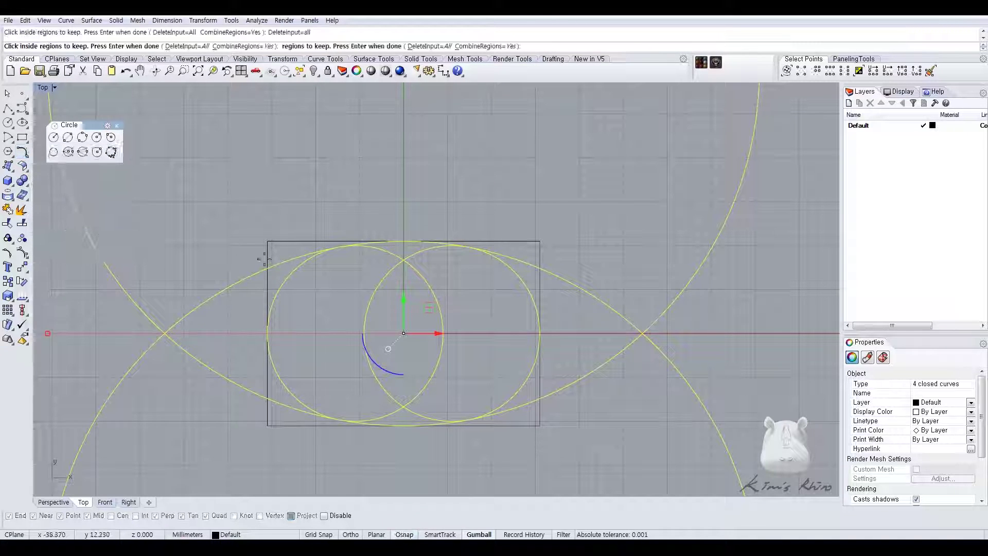
left_click(346, 287)
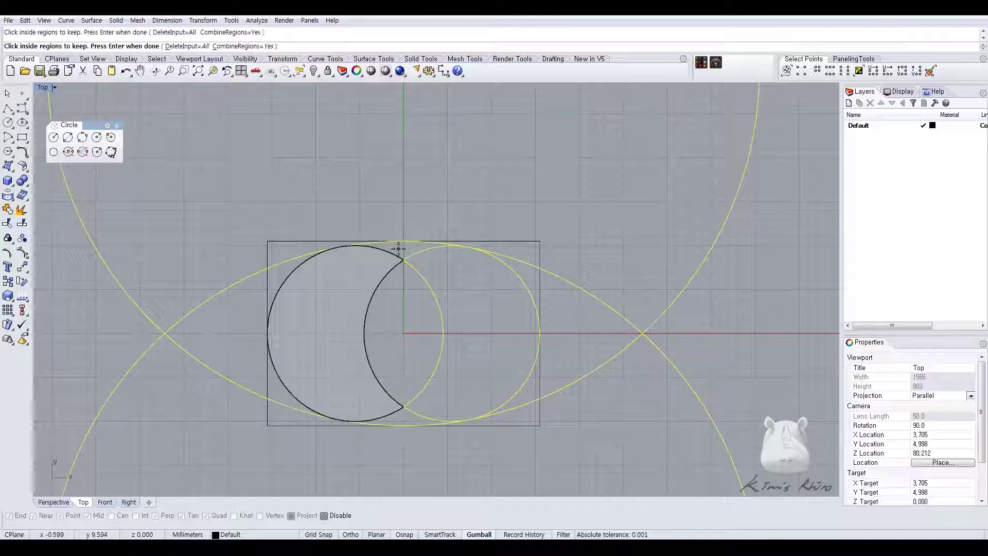
left_click(454, 294)
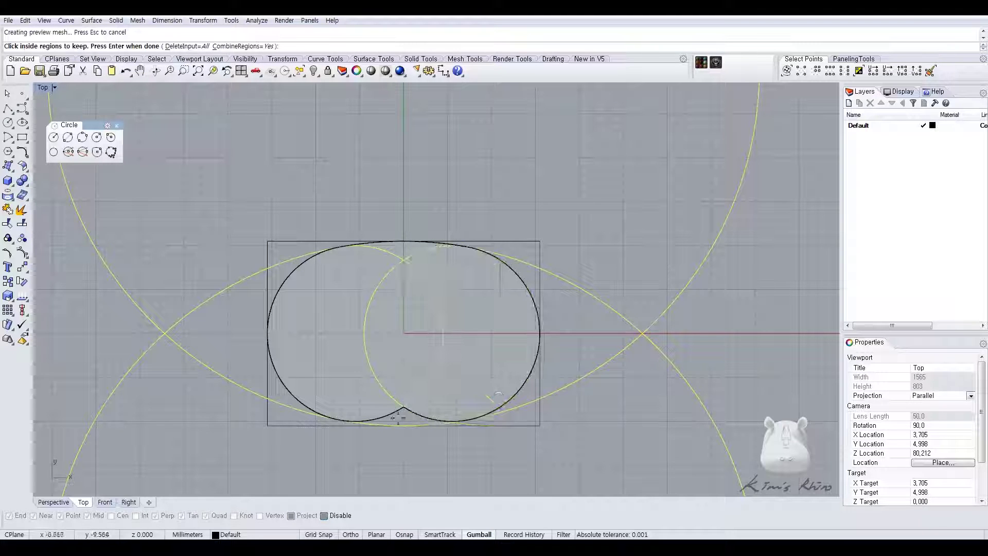
left_click(398, 418)
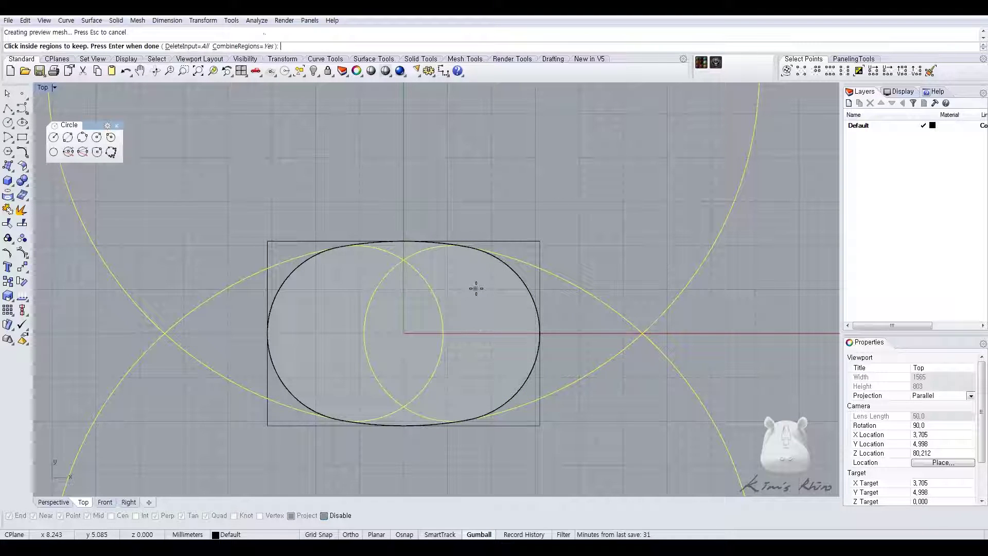
left_click(516, 328)
key("Return")
- Extrude the closed oval outline vertically by 107 mm as a capped solid
double_click(42, 88)
middle_click(280, 356)
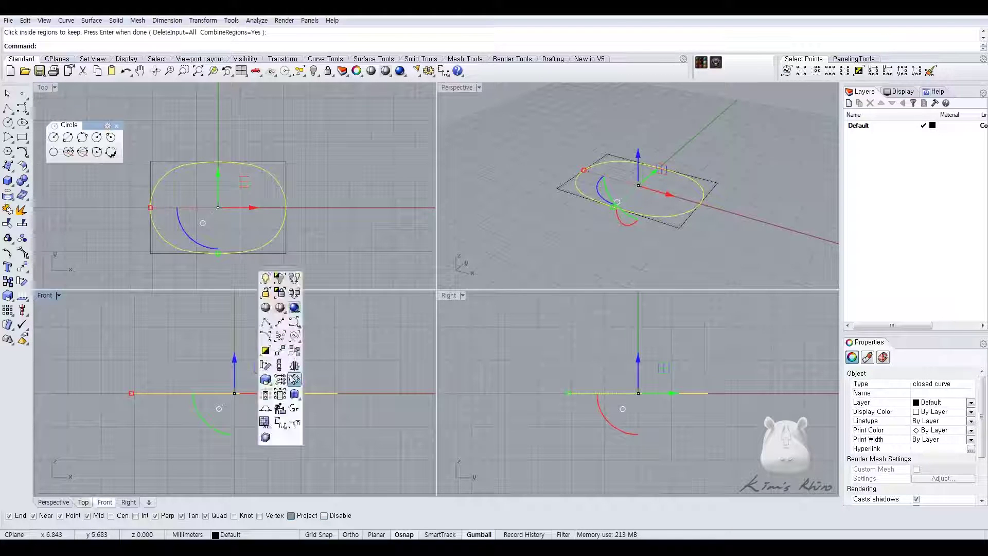
left_click(298, 397)
type("107")
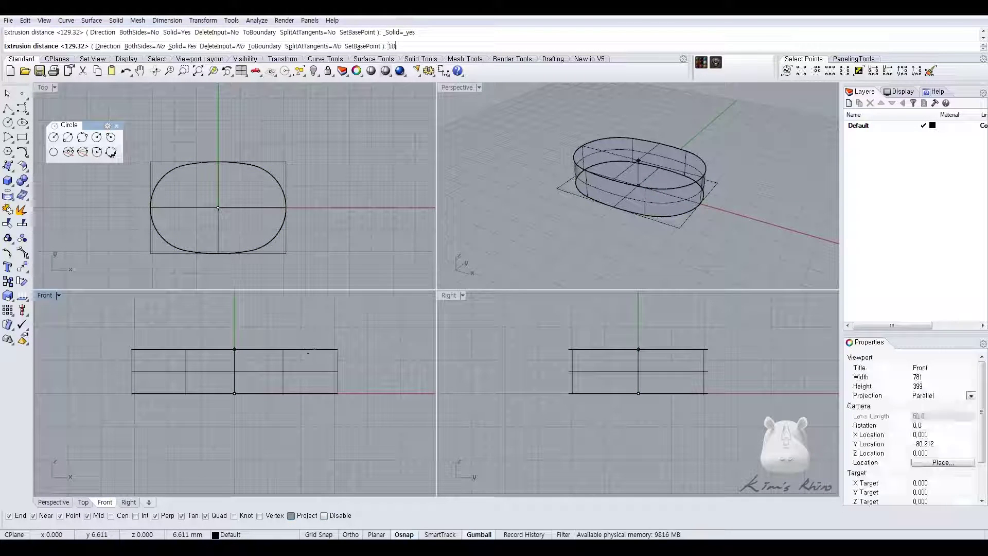
key("Return")
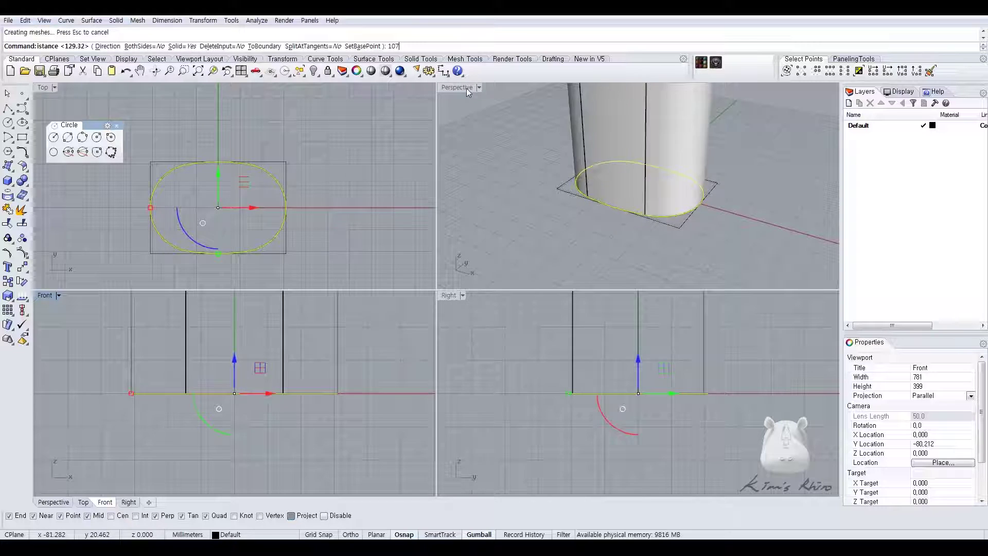
- Hide the base curves and show the extruded solid in a maximized perspective view
key("ctrl+h")
double_click(463, 87)
scroll(496, 214, "down", 2)
right_click_drag(523, 225, 573, 223)
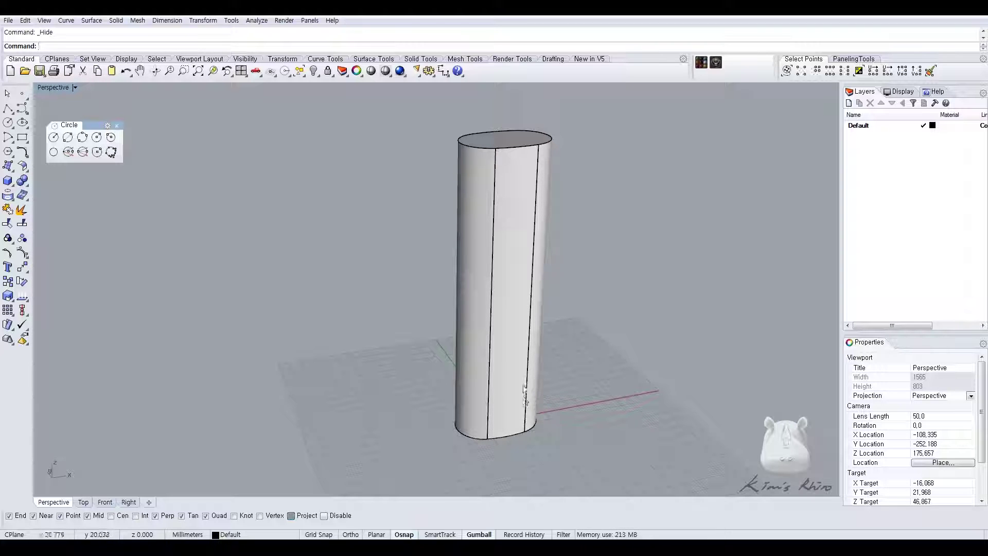
right_click_drag(564, 236, 475, 190)
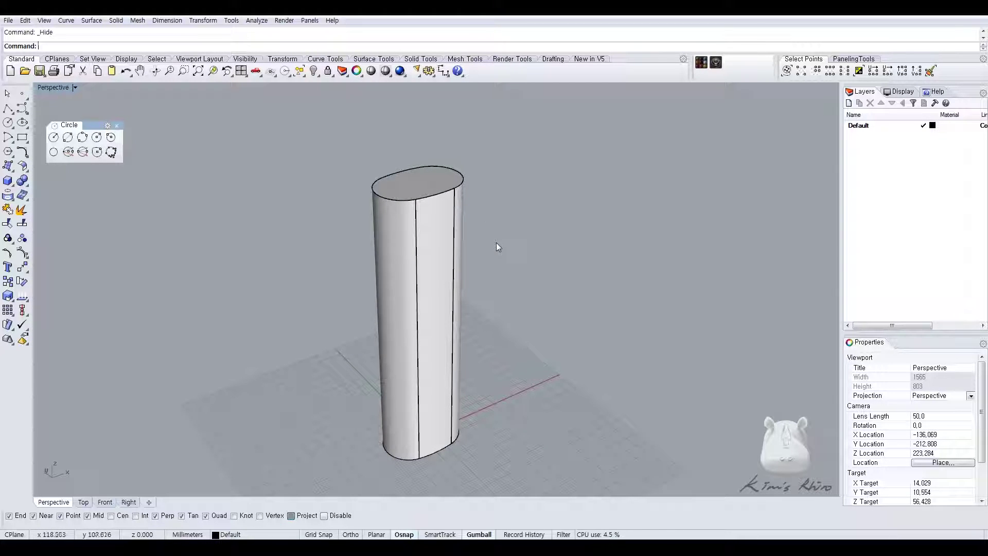
right_click_drag(495, 242, 505, 217, "shift")
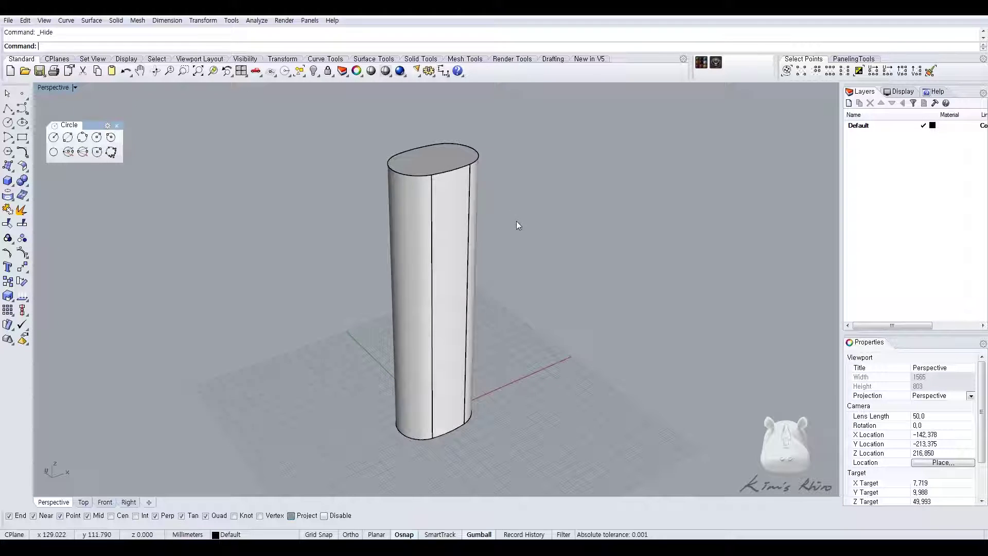
right_click_drag(478, 184, 474, 197)
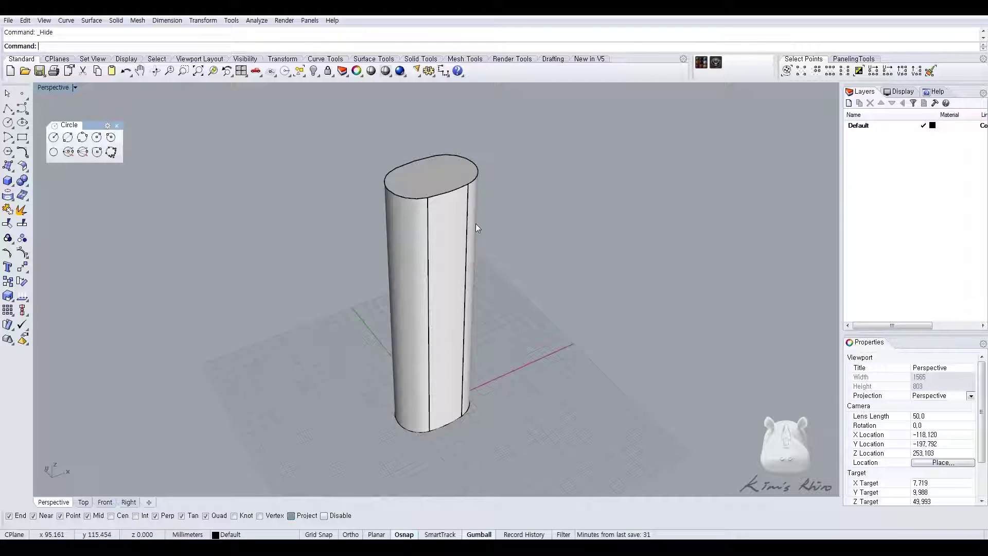
scroll(475, 227, "up", 2)
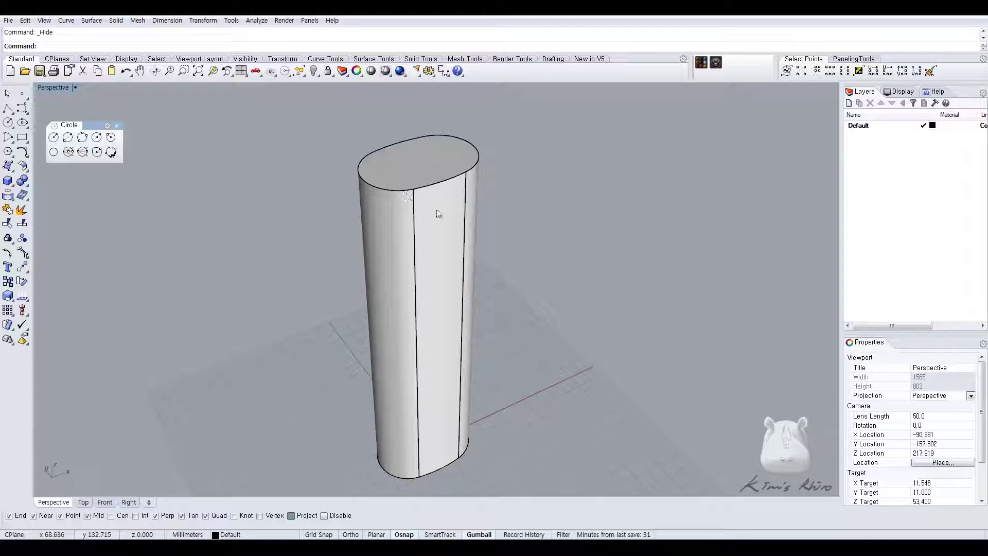
- Display the extruded solid in Rendered mode and examine it from several sides
middle_click(499, 231)
left_click(511, 200)
right_click_drag(559, 239, 543, 226)
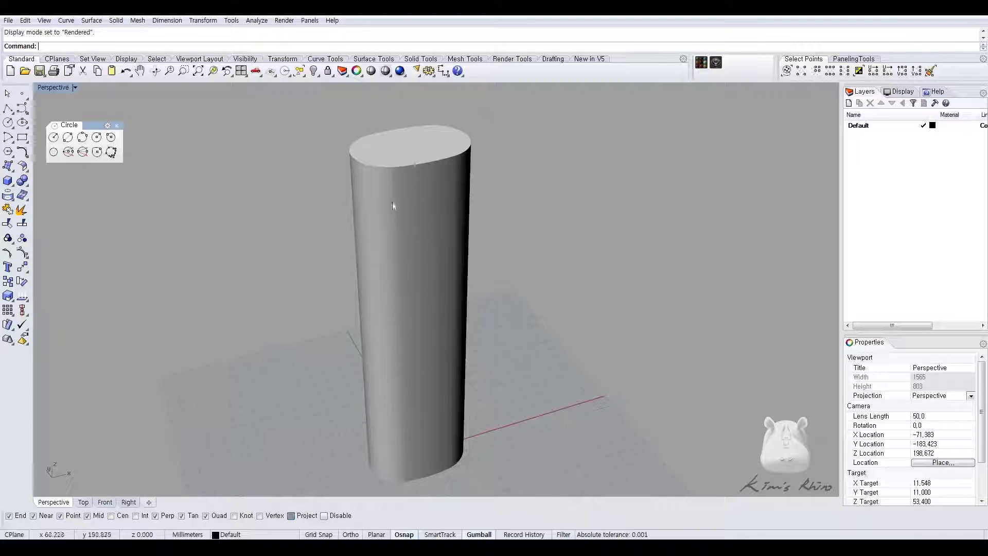
right_click_drag(395, 170, 597, 170)
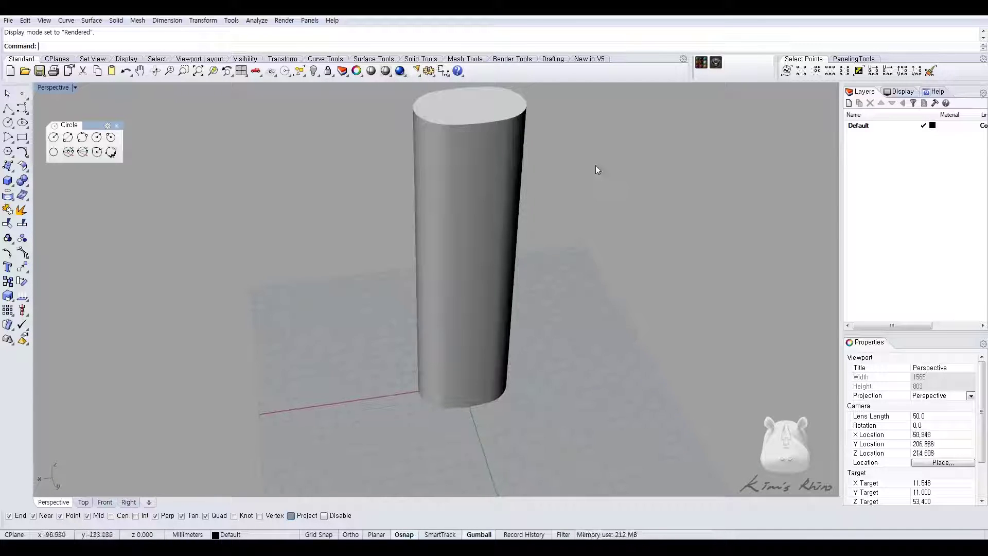
- Hide the extruded solid in a maximized Top view
double_click(46, 88)
key("ctrl+F1")
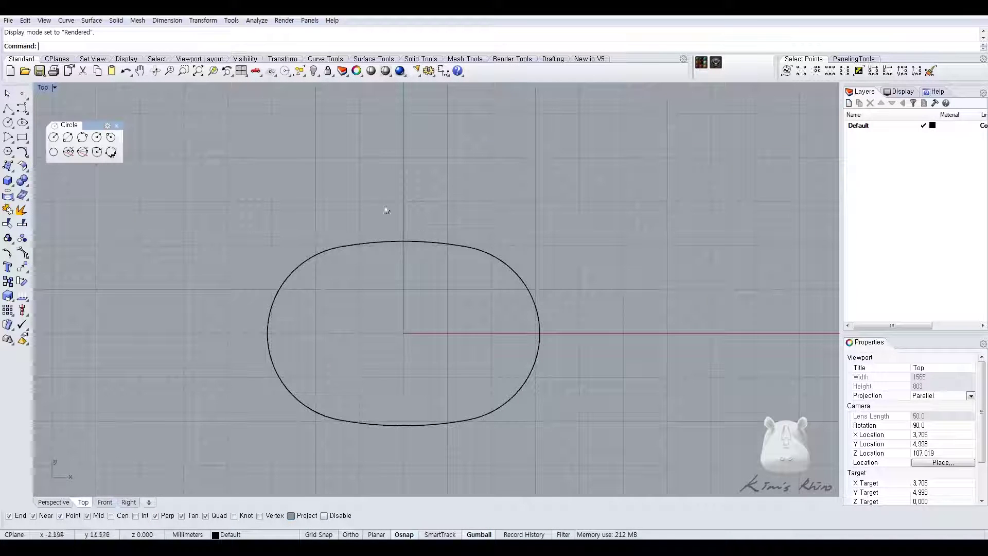
left_click(393, 240)
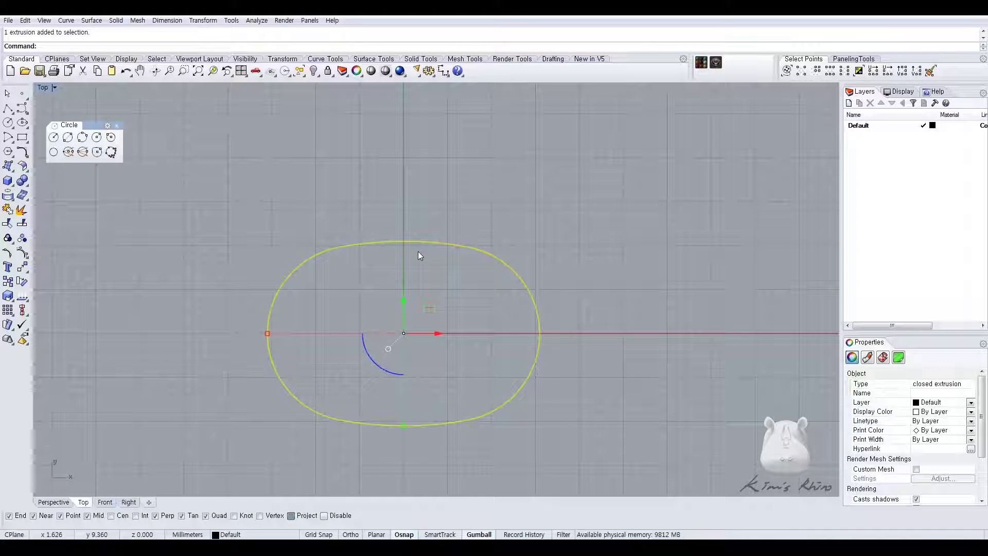
key("ctrl+h")
right_click_drag(448, 263, 444, 232)
- Draw a rectangle 31 mm long and 21 mm wide centred on the origin
left_click(22, 138)
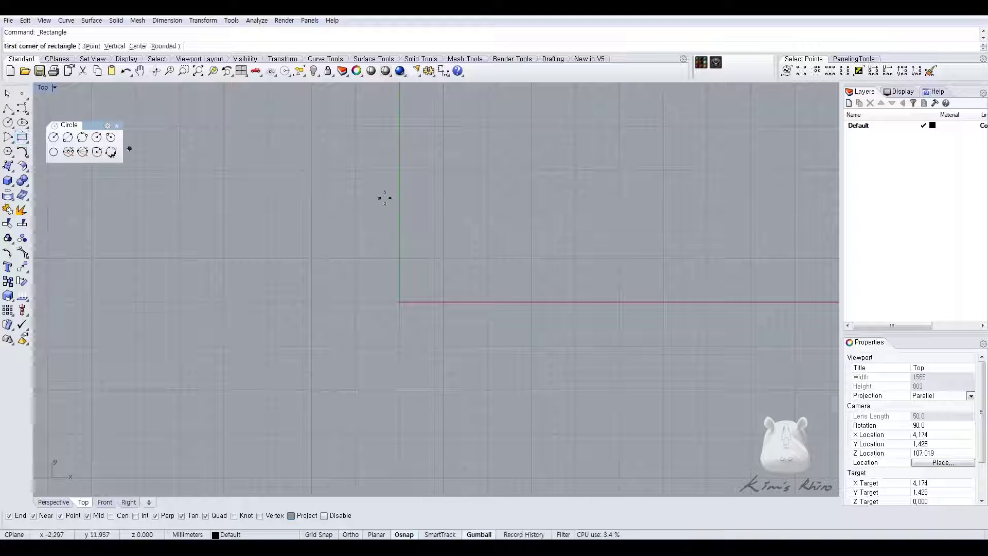
type("c")
key("Return")
type("0")
key("Return")
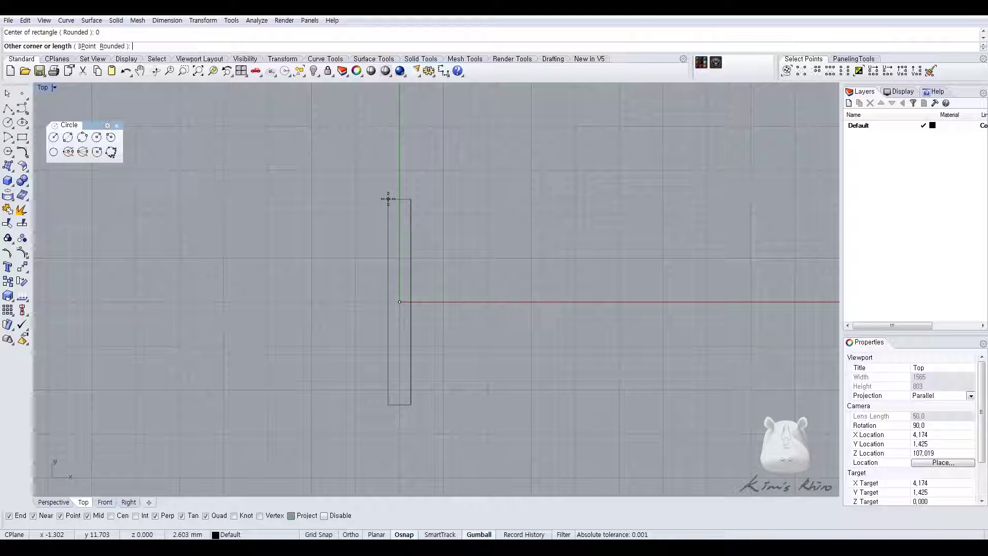
type("31")
key("Return")
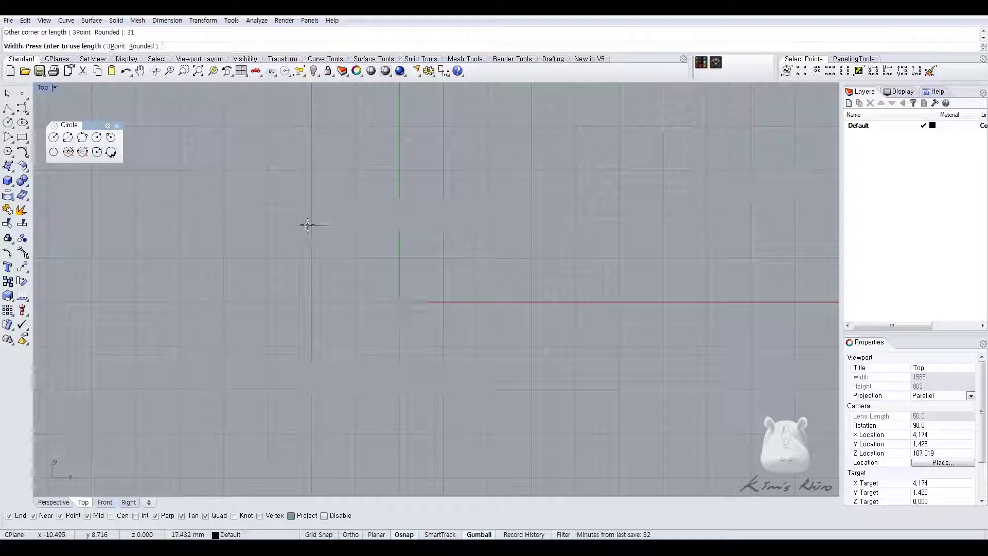
type("21")
key("Return")
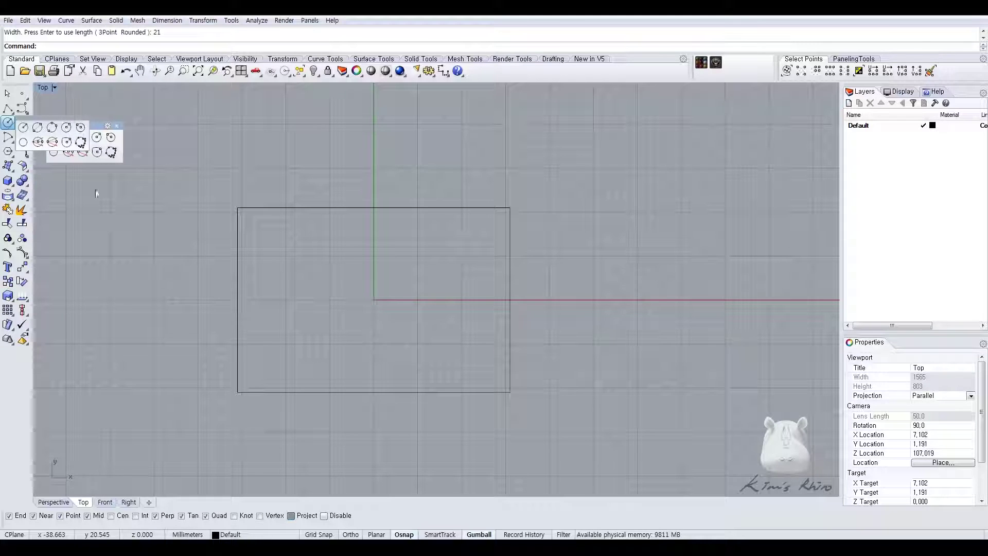
- Draw a two-point circle 20 mm in diameter, running inward from the midpoint of the rectangle's left edge
left_click(67, 136)
left_click(237, 300)
type("20")
key("Return")
left_click(289, 298)
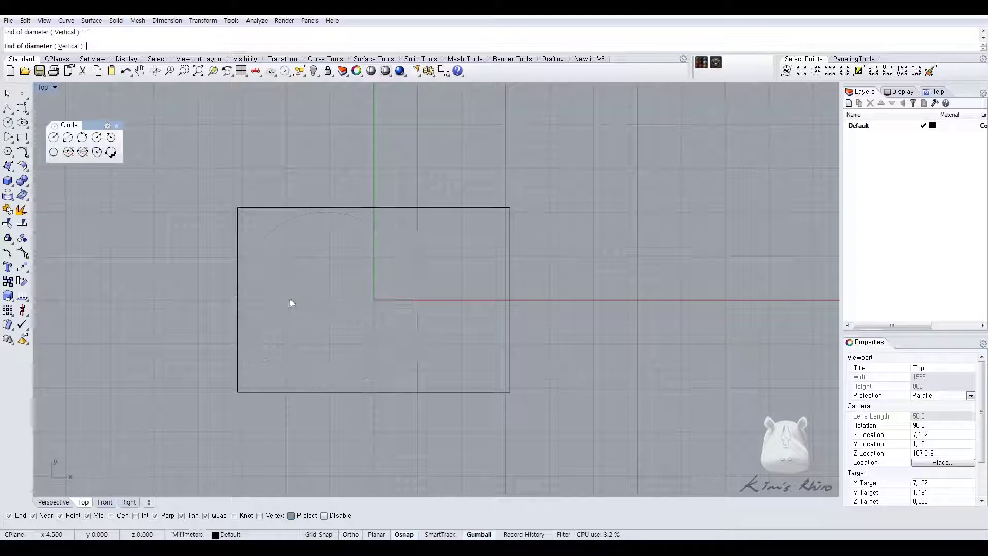
- Mirror a copy of the 20 mm circle across the vertical axis through the origin
left_click(406, 271)
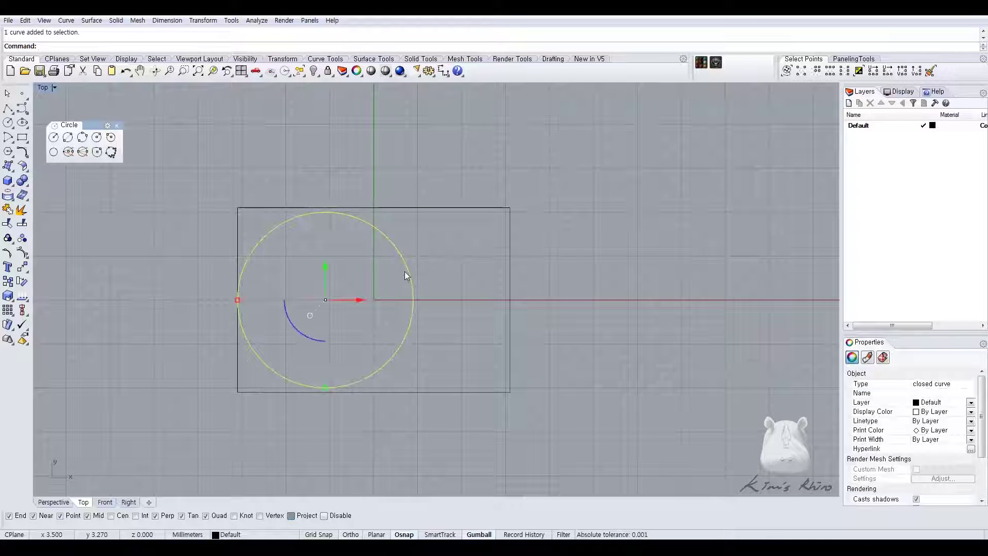
middle_click(405, 270)
left_click(418, 289)
type("0")
key("Return")
type("0")
key("shift")
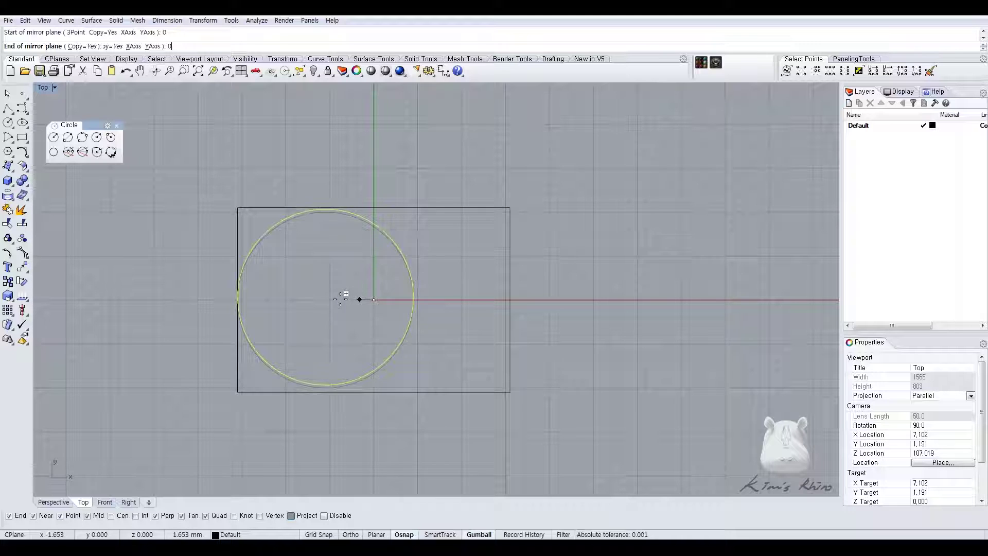
left_click(369, 256)
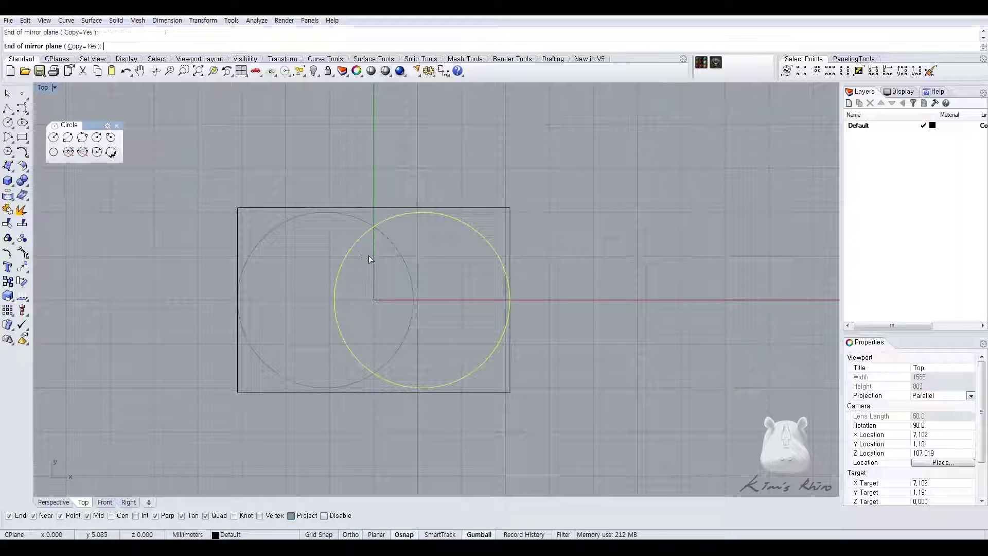
right_click_drag(339, 176, 366, 177)
key("Escape")
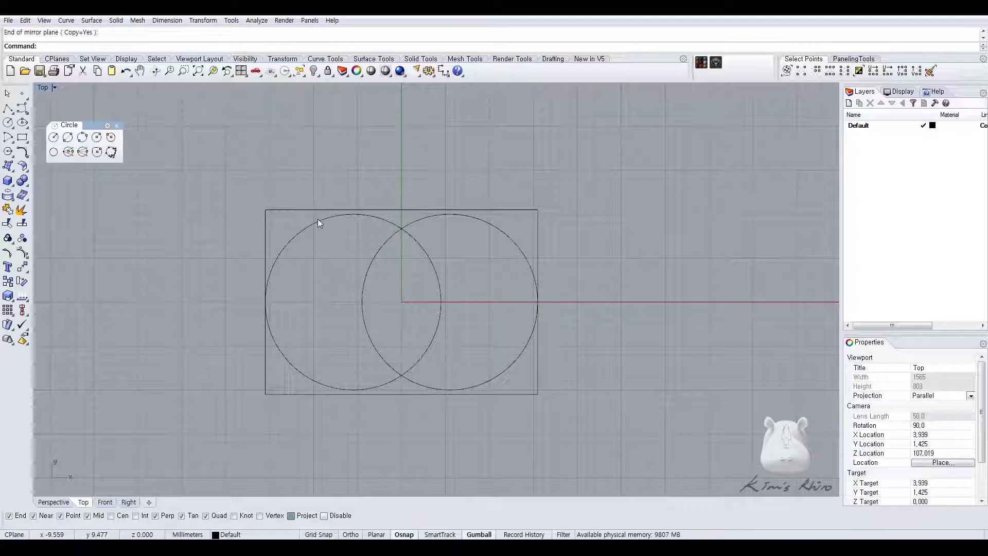
left_click(22, 153)
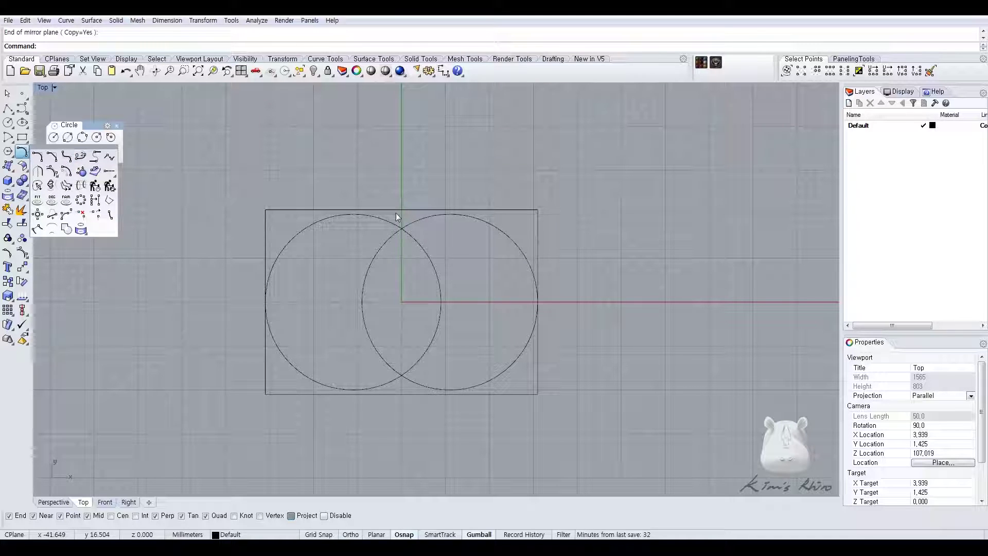
right_click_drag(409, 192, 397, 205)
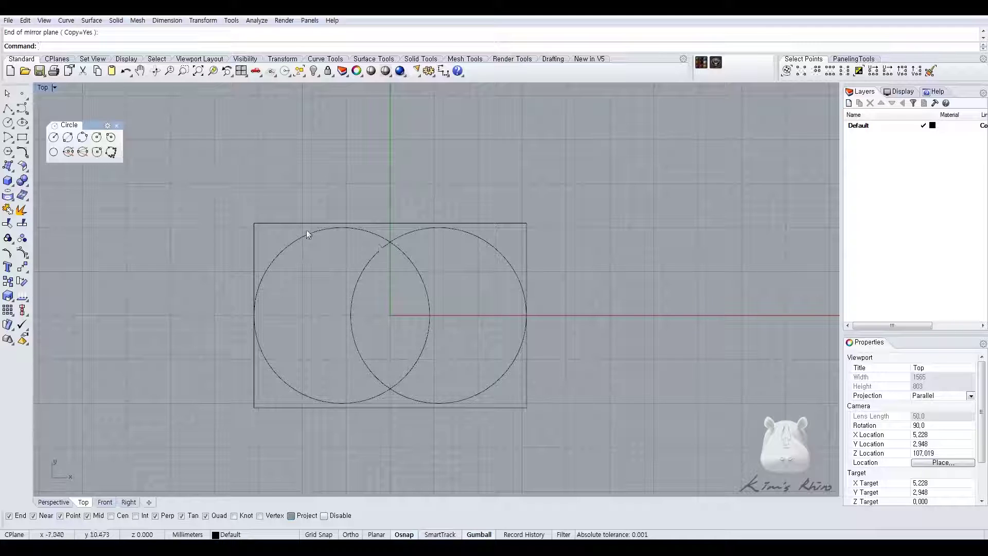
right_click_drag(429, 202, 296, 244)
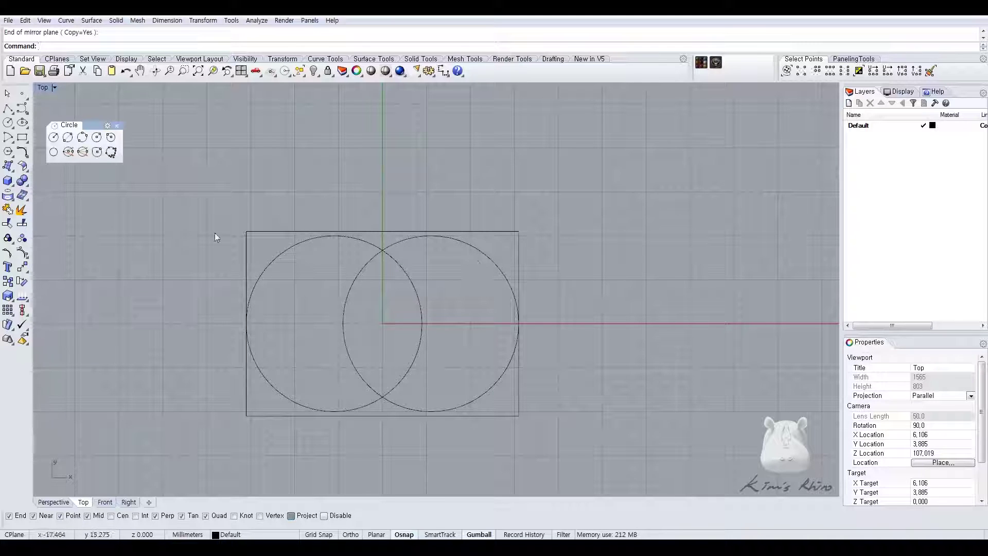
right_click_drag(305, 214, 313, 194)
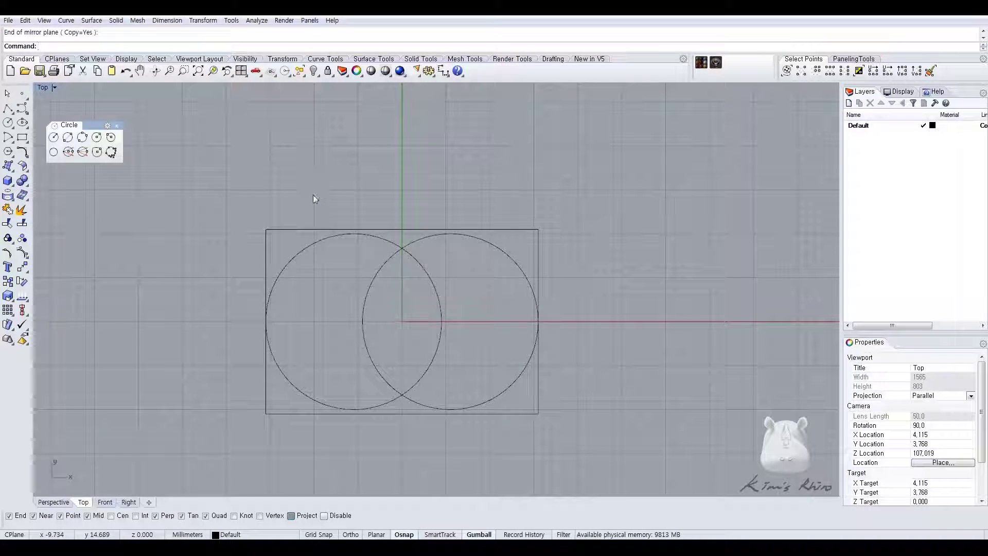
right_click_drag(308, 232, 274, 223)
- Draw a 31 mm diameter circle centred on the origin, reaching the midpoint of the rectangle's left edge
left_click(8, 122)
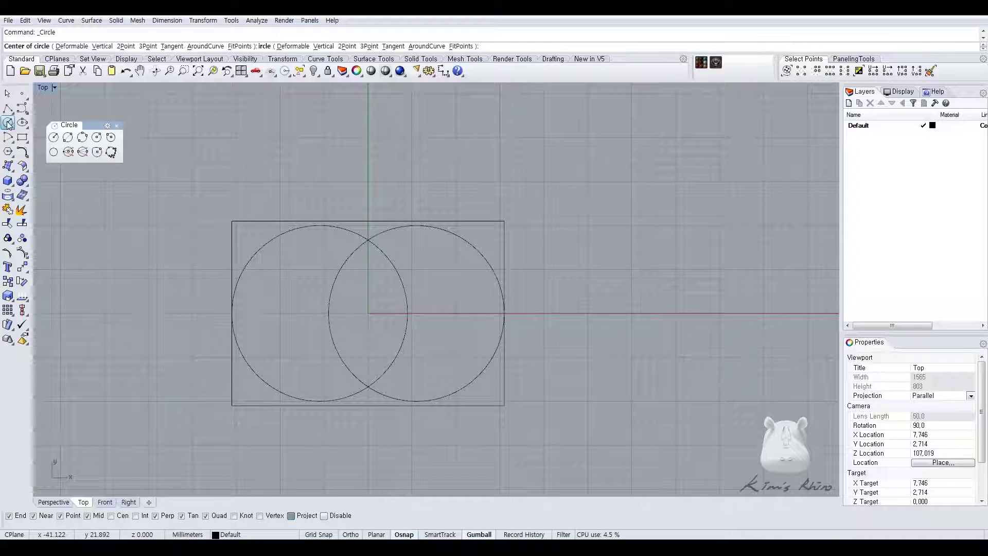
type("0")
key("Return")
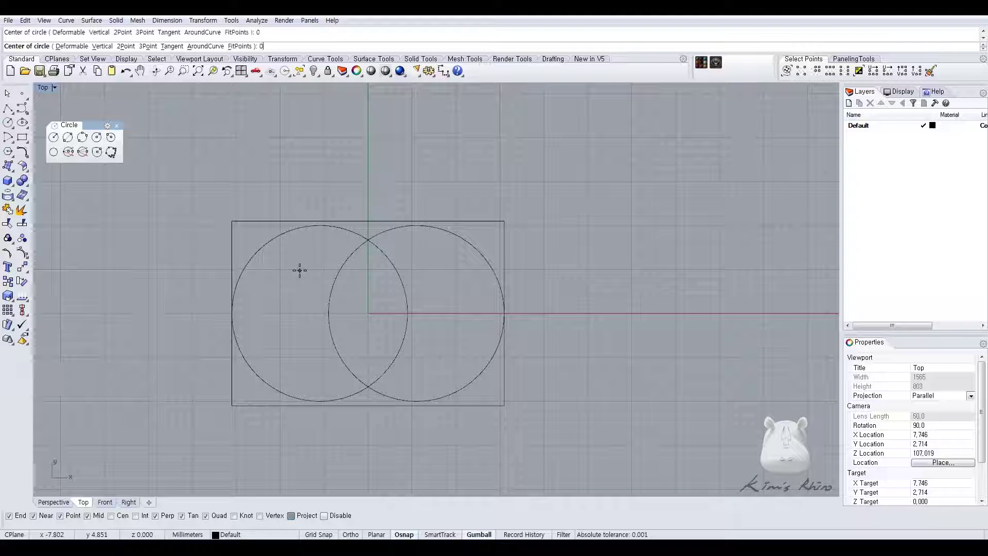
left_click(232, 313)
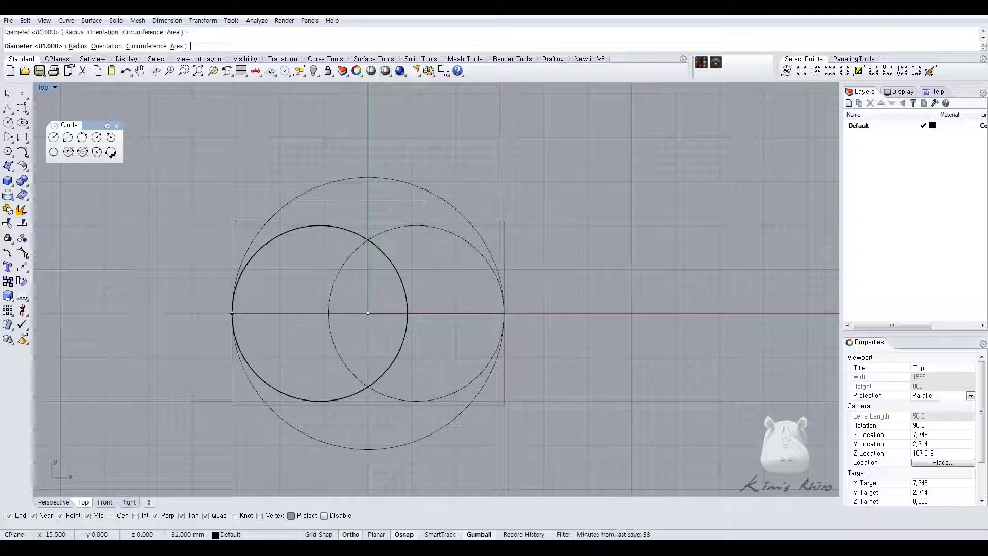
- Lock the rectangle and the two 20 mm circles, leaving the large circle editable
left_click(389, 184)
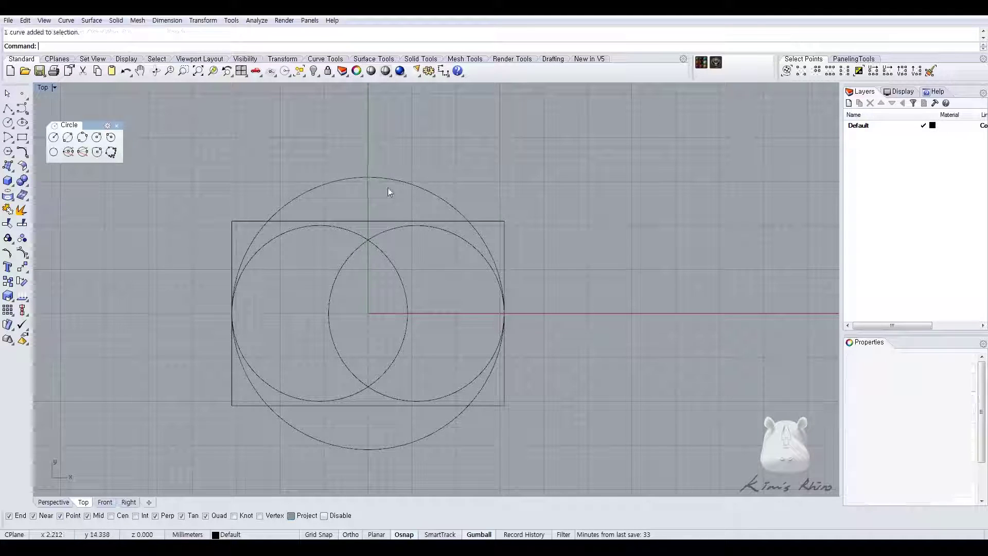
middle_click(388, 188)
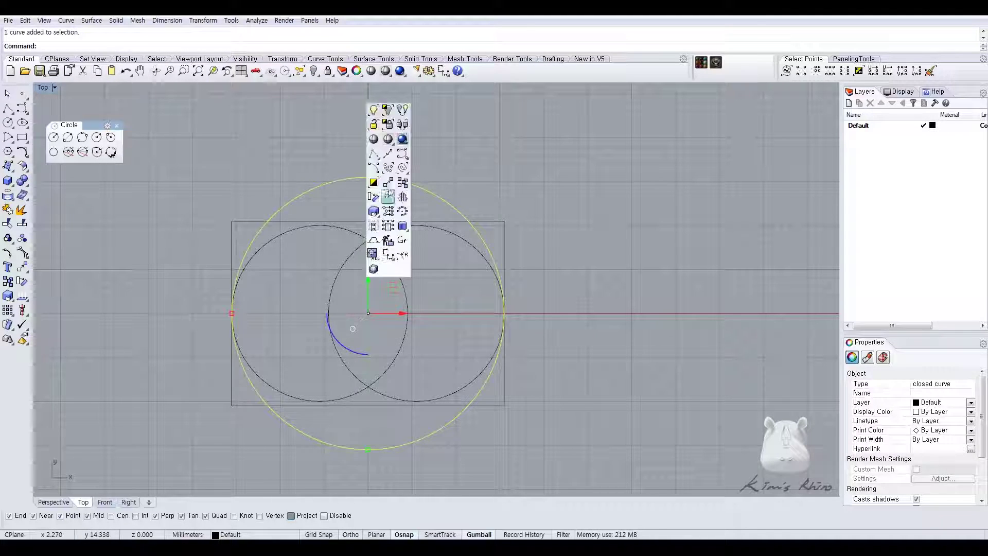
left_click(387, 124)
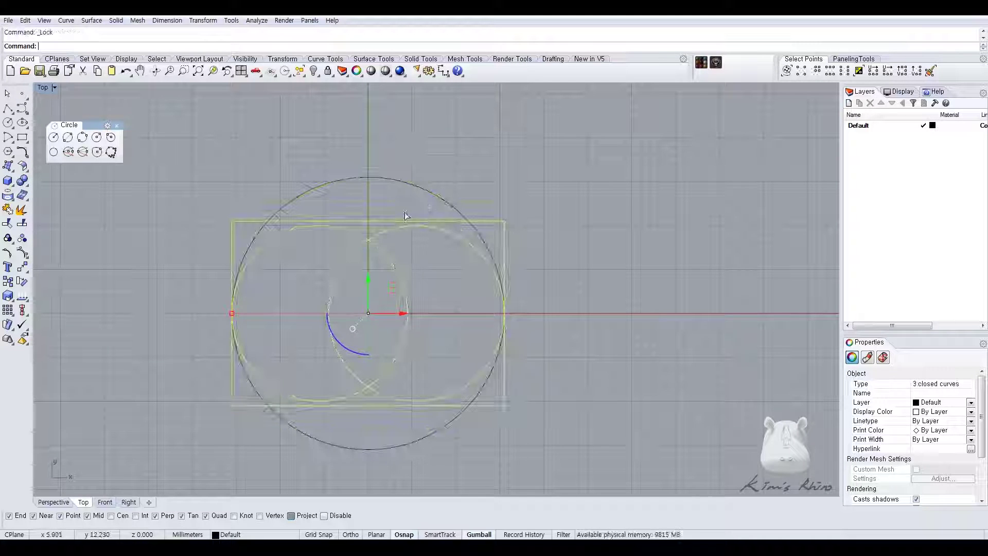
right_click_drag(326, 202, 345, 208)
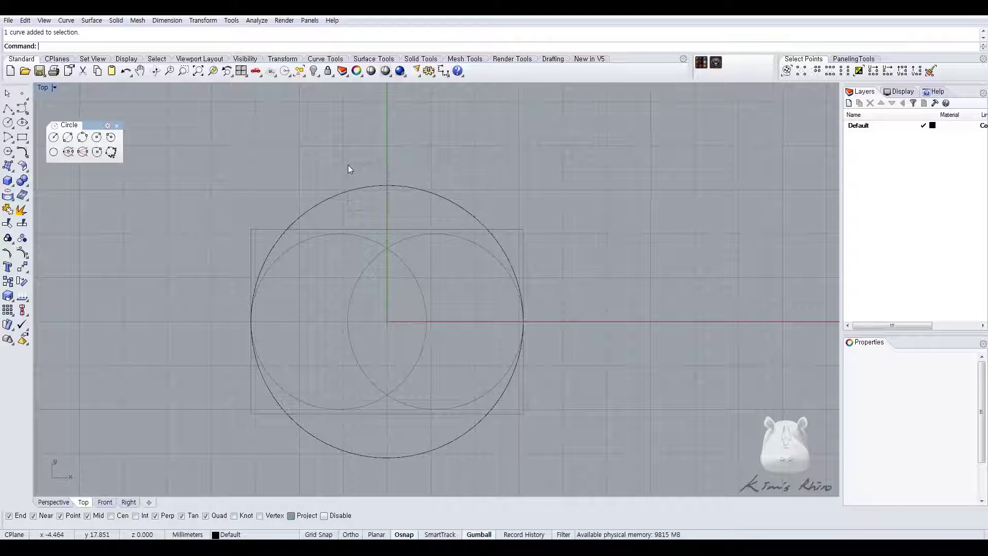
- Rebuild the large circle with 8 points and degree 3, deleting the input curve
left_click(297, 220)
middle_click(352, 253)
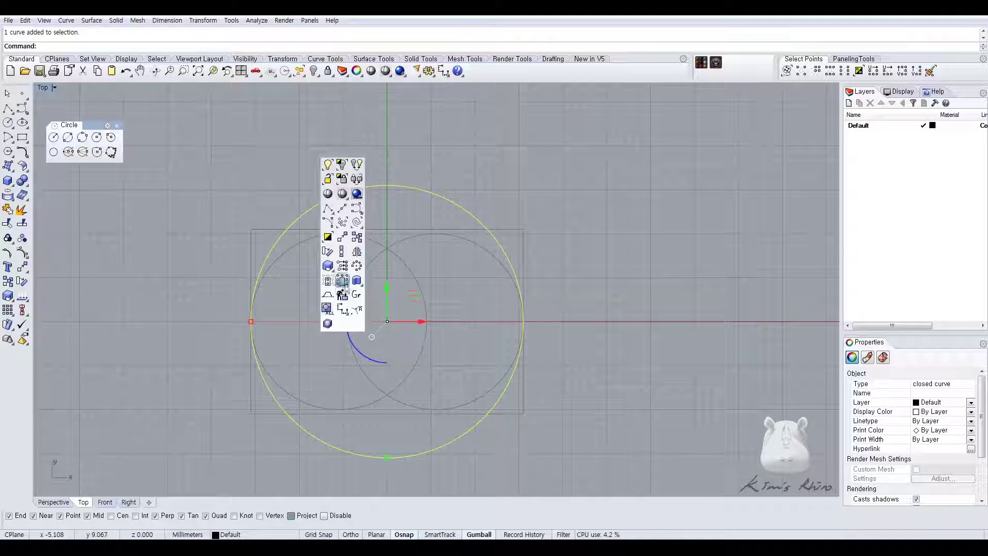
left_click(336, 294)
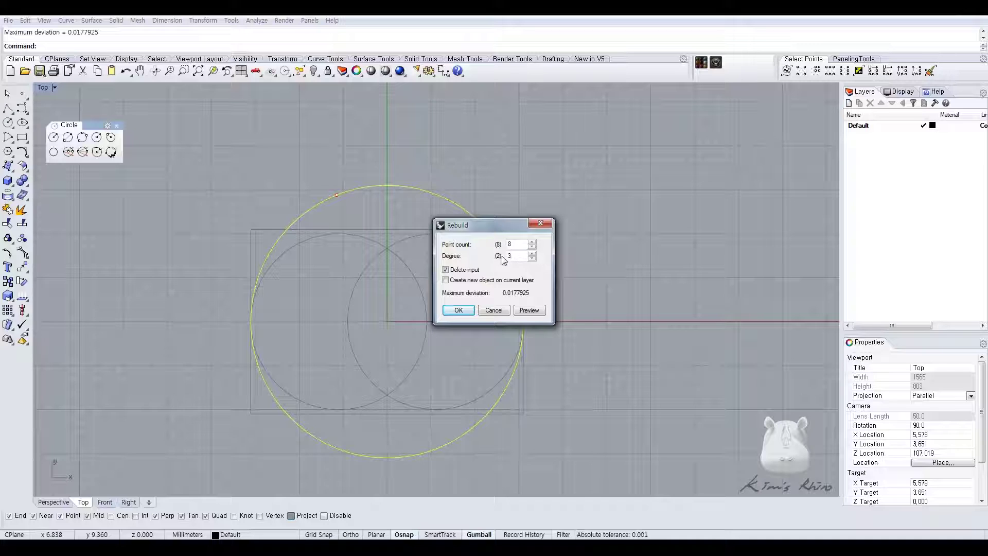
left_click(465, 310)
- Turn on the rebuilt circle's control points, try pulling the top point about 6 mm away, undo the drag and turn the points off
left_click(22, 255)
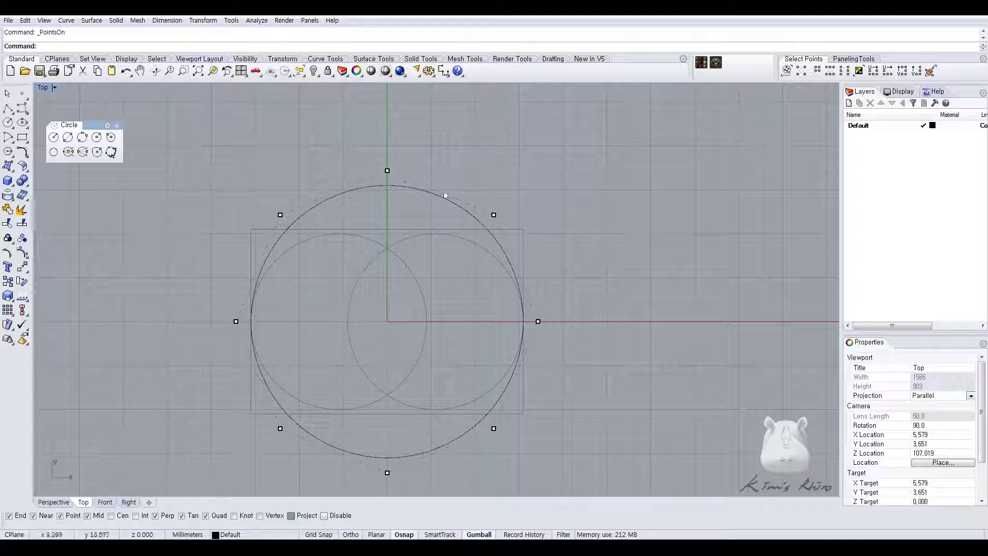
left_click_drag(371, 152, 403, 187)
left_click_drag(406, 150, 444, 105)
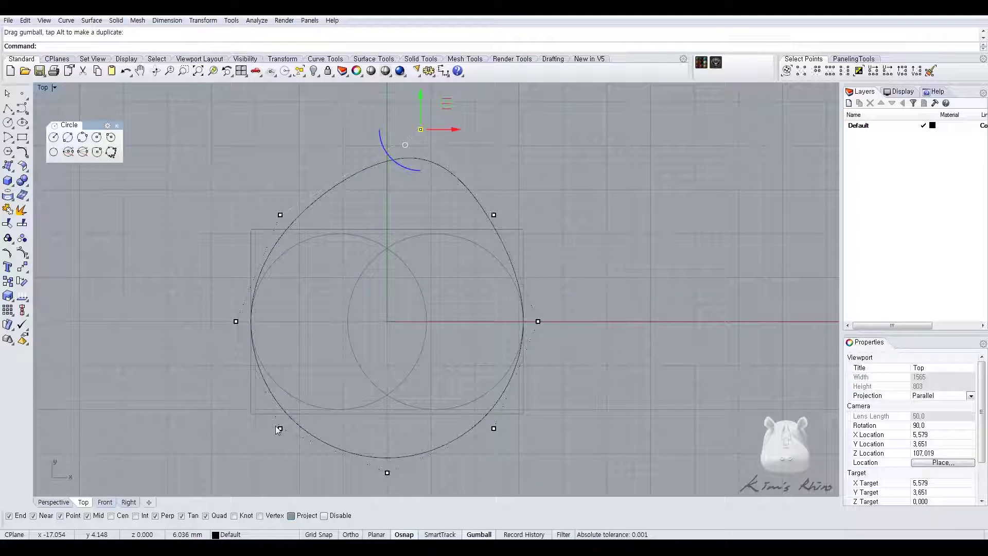
right_click_drag(412, 259, 399, 241)
key("ctrl+z")
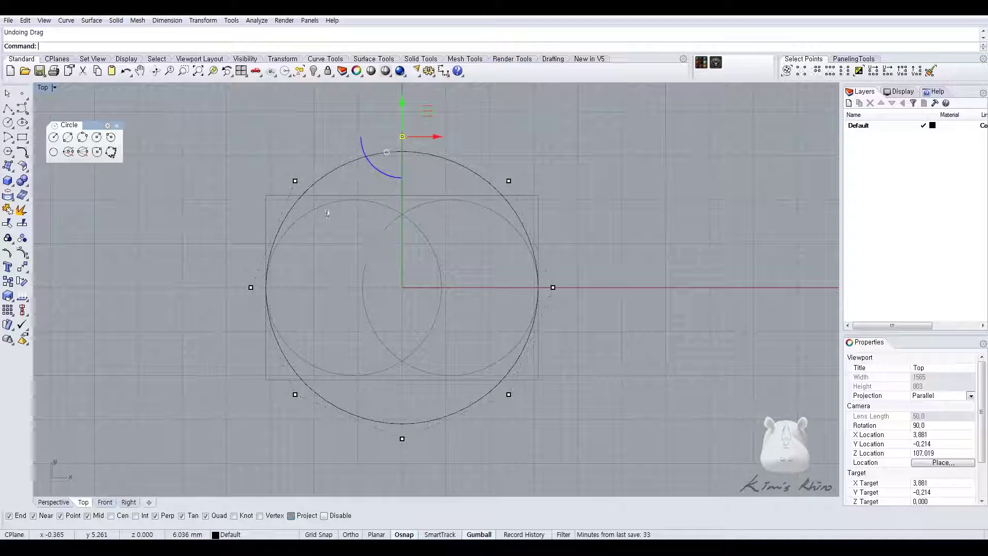
left_click(329, 171)
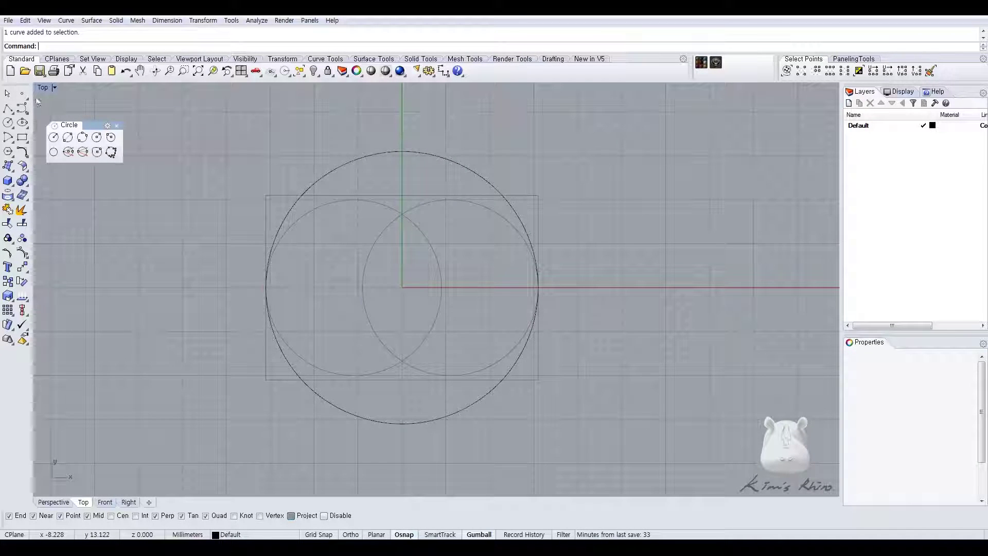
left_click(8, 93)
key("Escape")
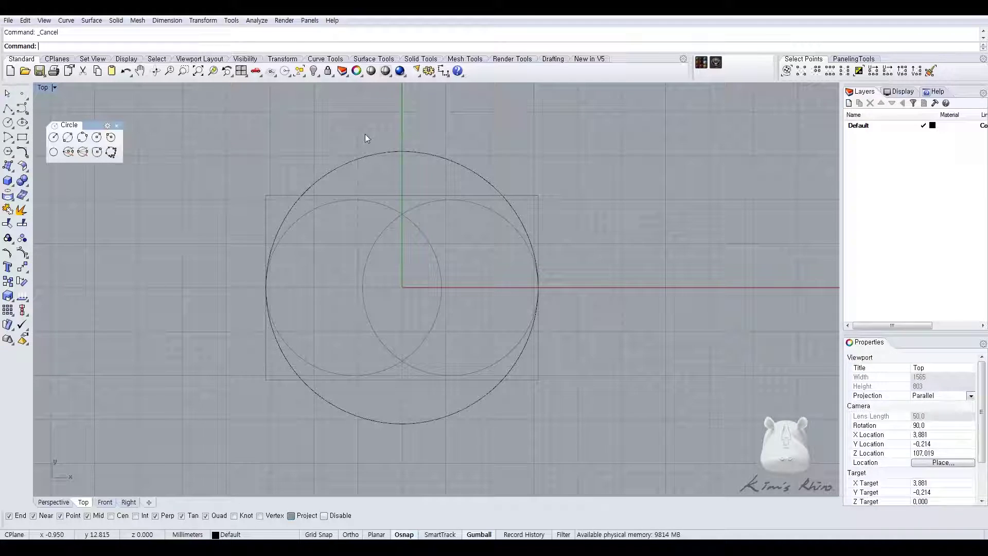
- Create a bounding box around the rebuilt circle in the World coordinate system
middle_click(391, 281)
left_click(375, 360)
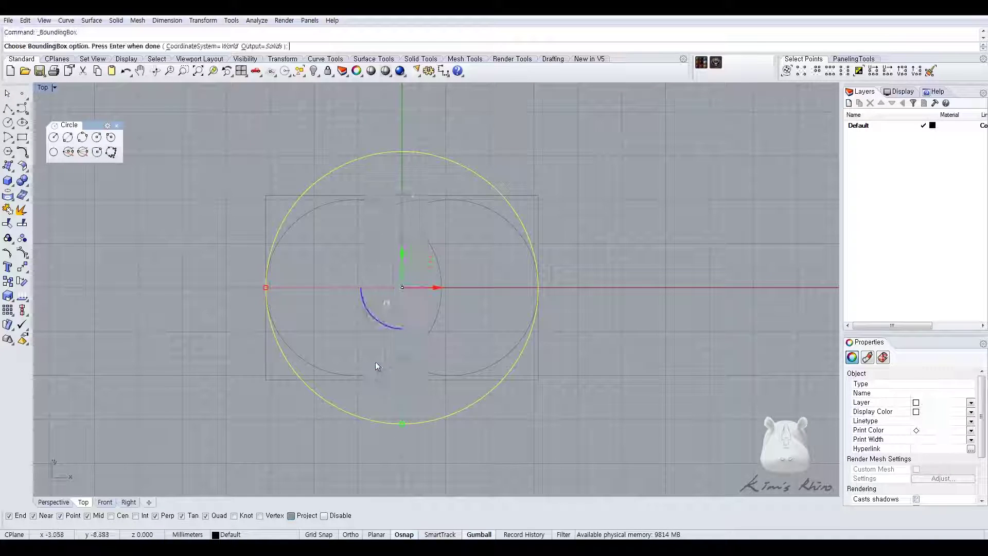
key("Return")
- Scale the rebuilt circle and its bounding box in one direction along Y to fit the locked rectangle's 21 mm height
left_click(342, 151)
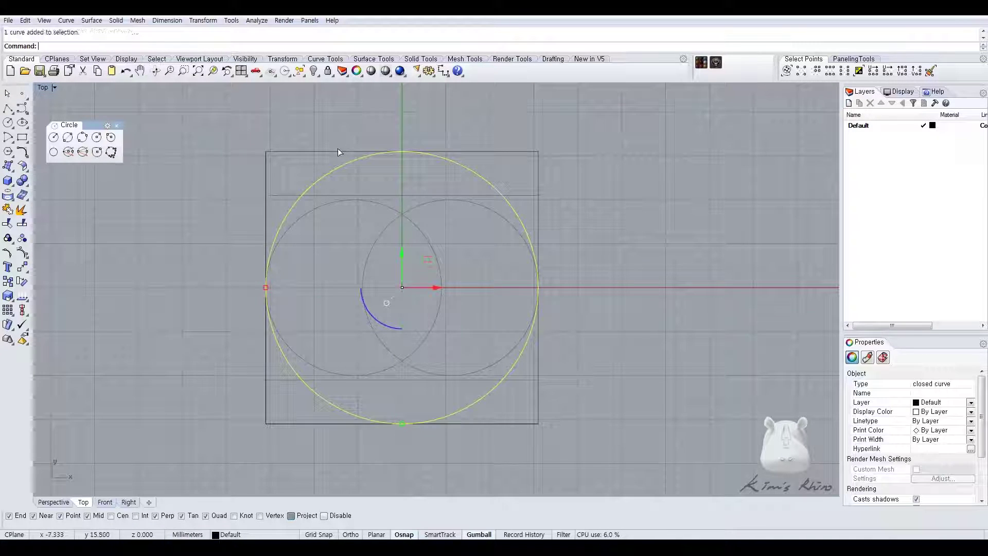
middle_click(337, 155)
left_click(340, 221)
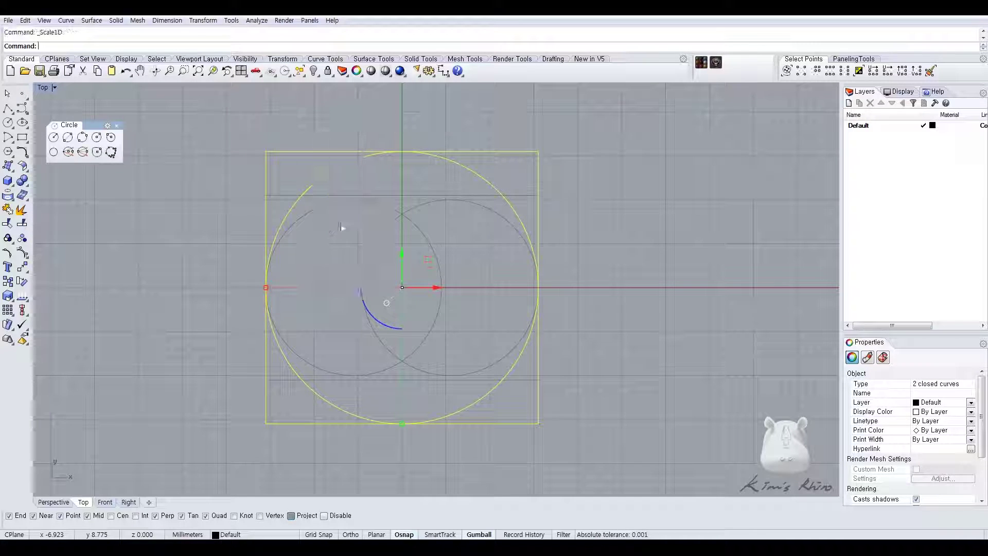
left_click(266, 278)
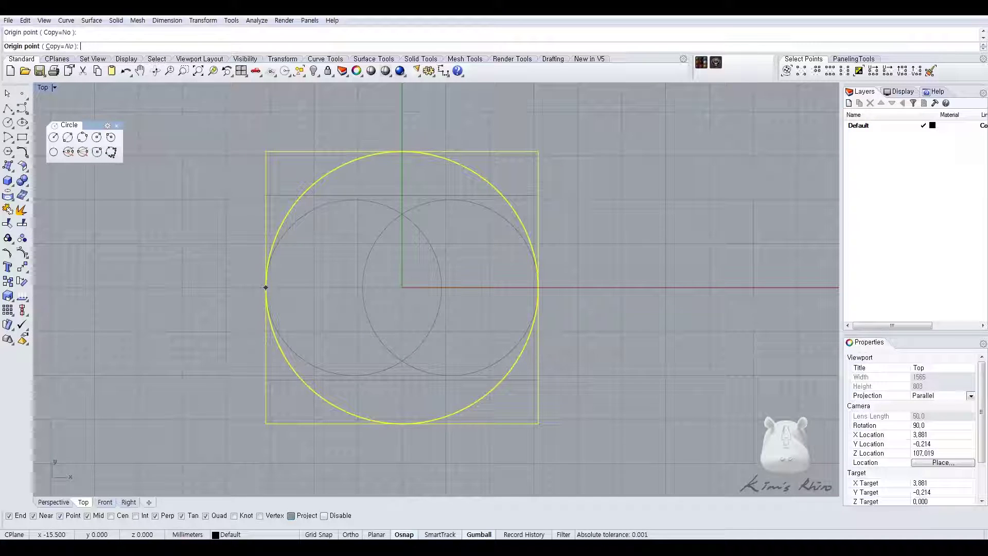
left_click(266, 152)
left_click(269, 195)
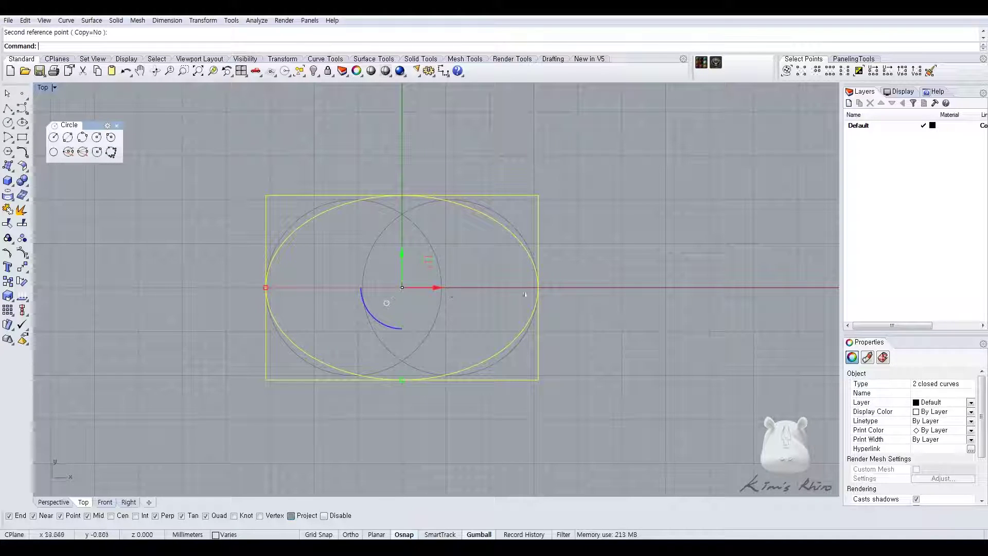
right_click_drag(305, 197, 322, 216)
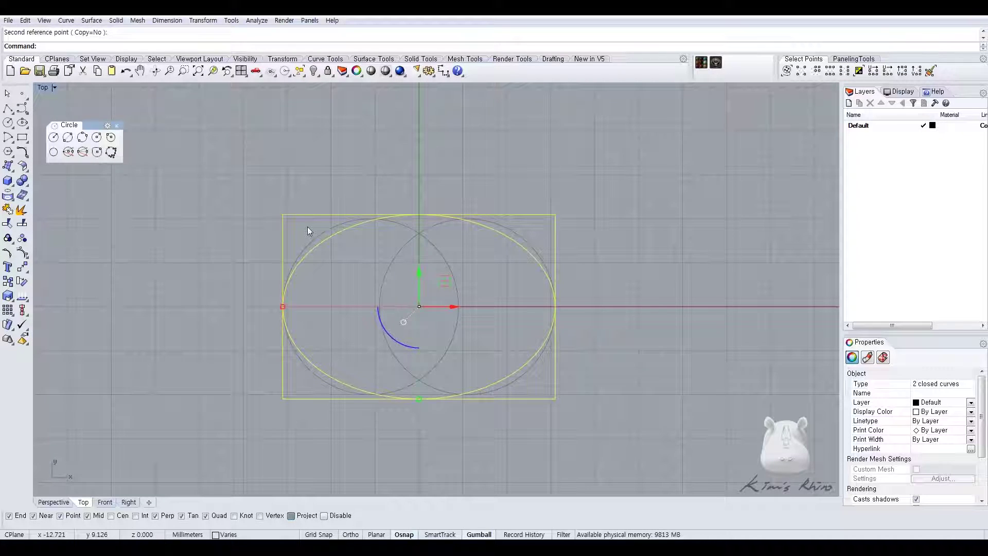
left_click(308, 227)
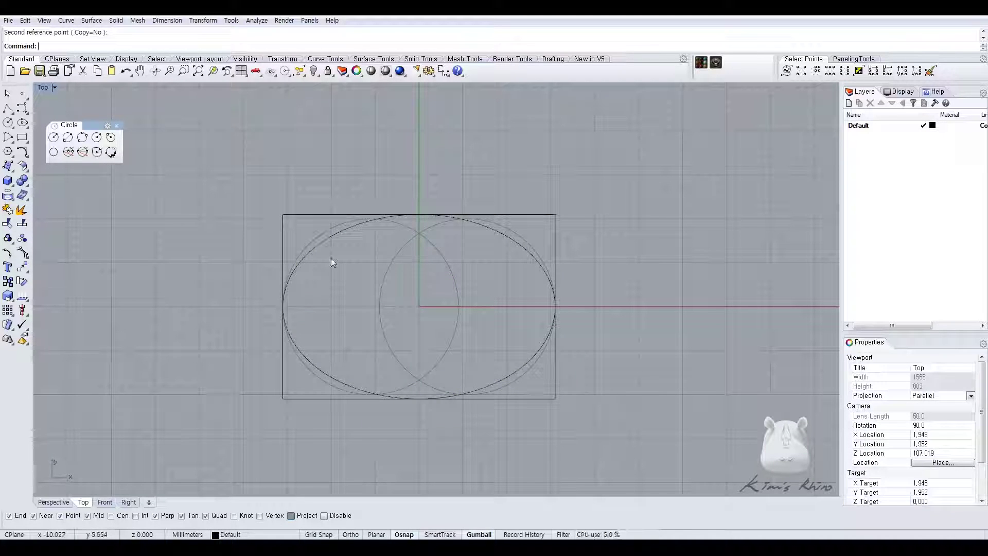
- Turn on the oval's control points, try pulling the upper-left point outward toward the guide circle, undo the drag and turn the points off
left_click(319, 235)
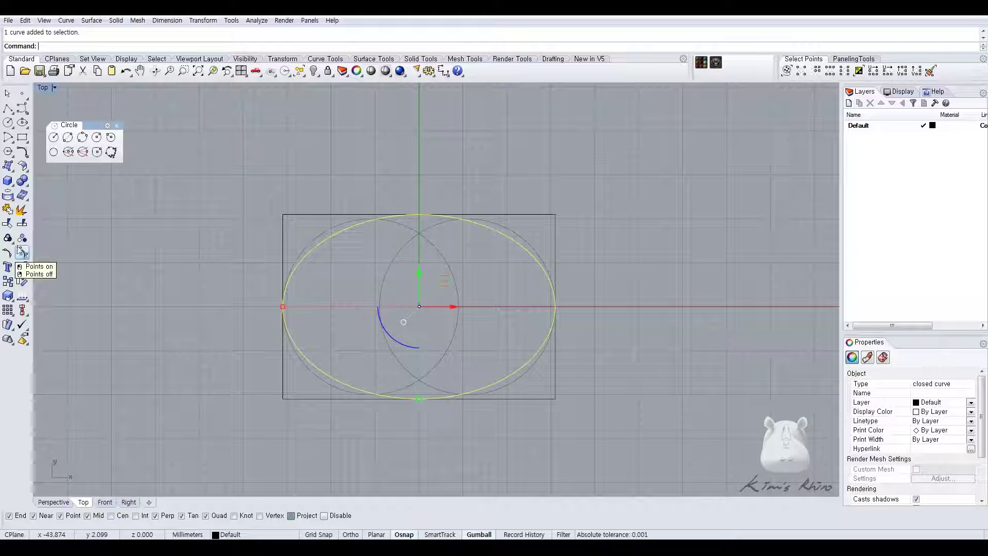
left_click(21, 252)
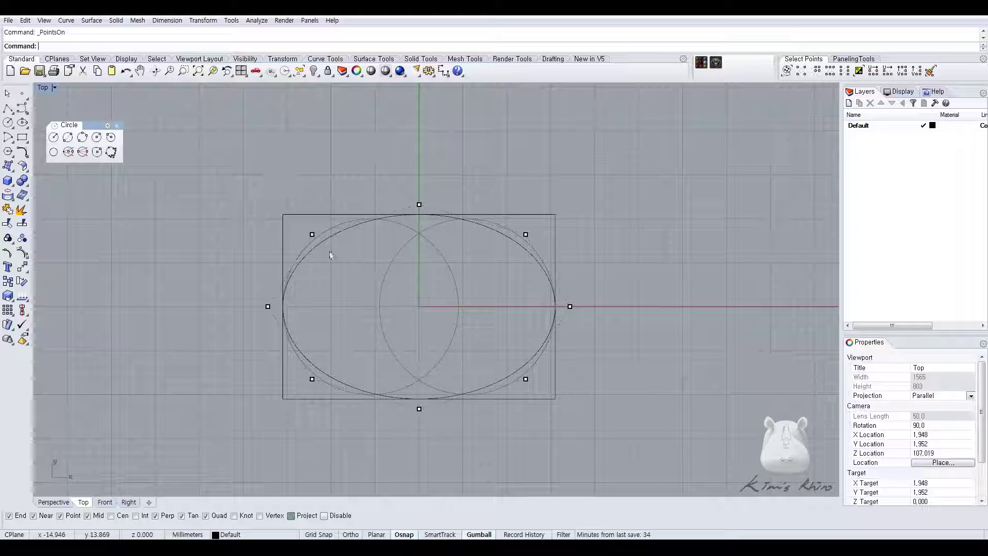
left_click(312, 234)
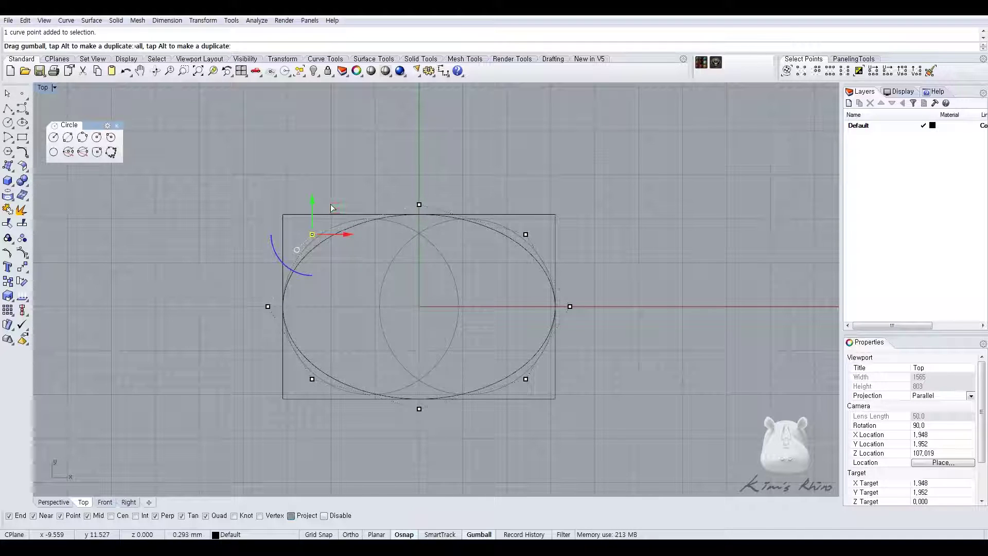
left_click_drag(311, 233, 298, 230)
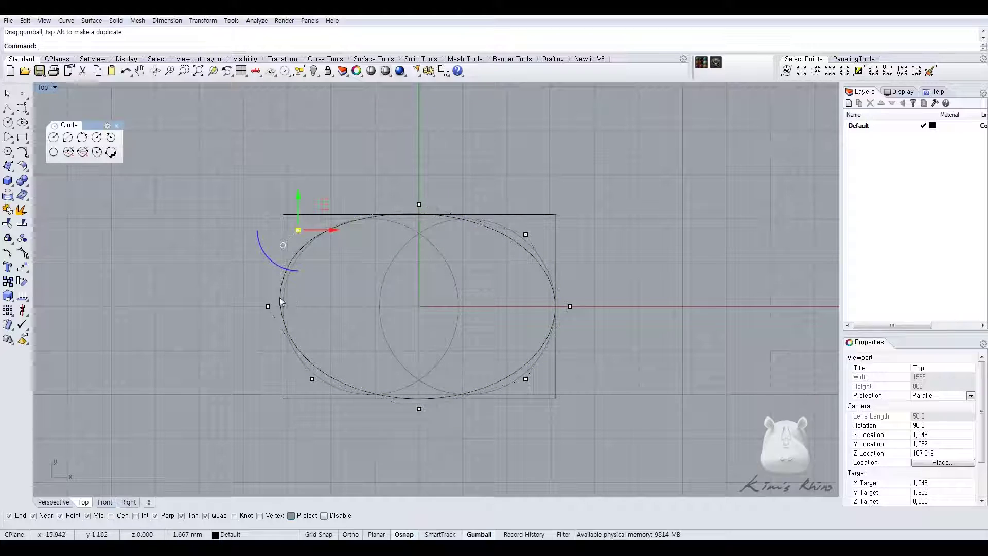
scroll(273, 310, "up", 4)
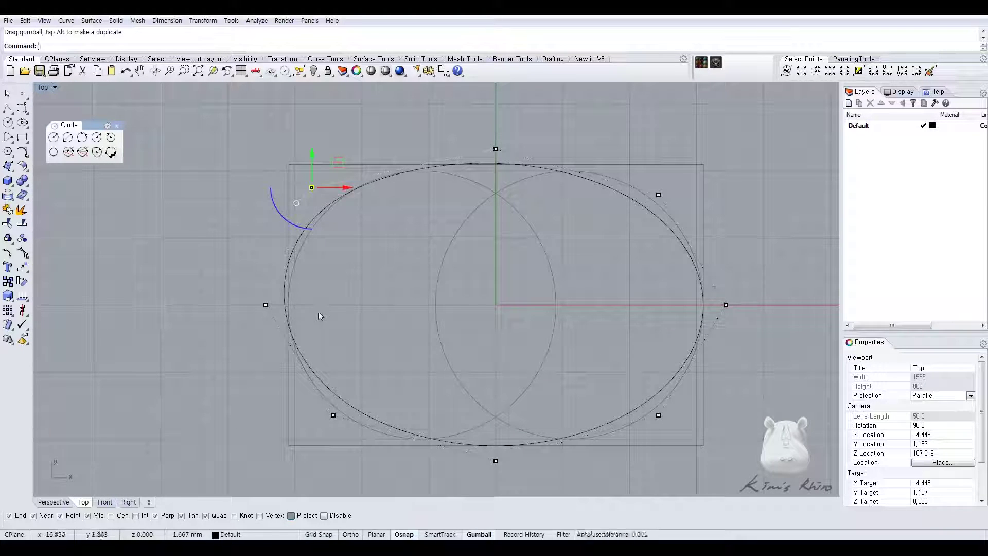
left_click(7, 96)
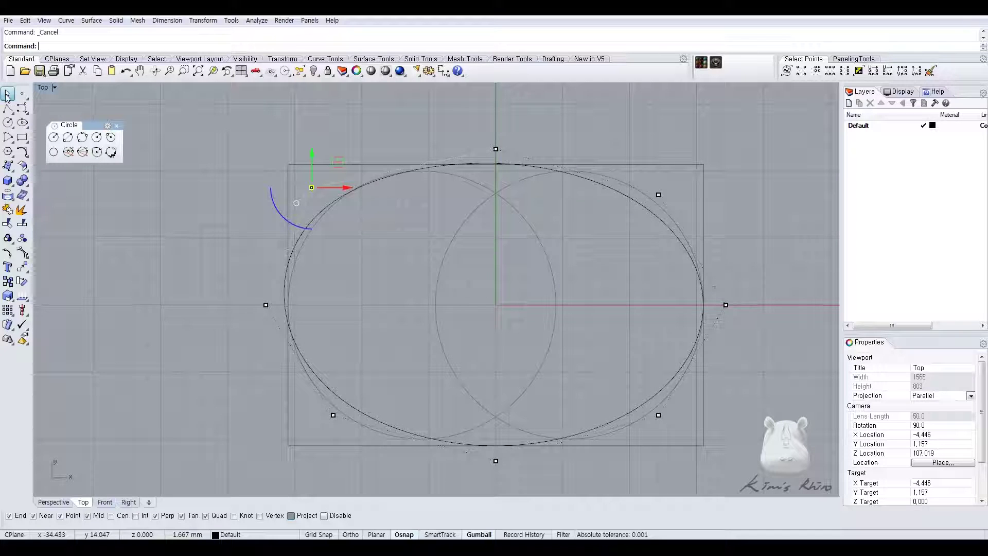
key("ctrl+z")
right_click_drag(362, 234, 321, 251)
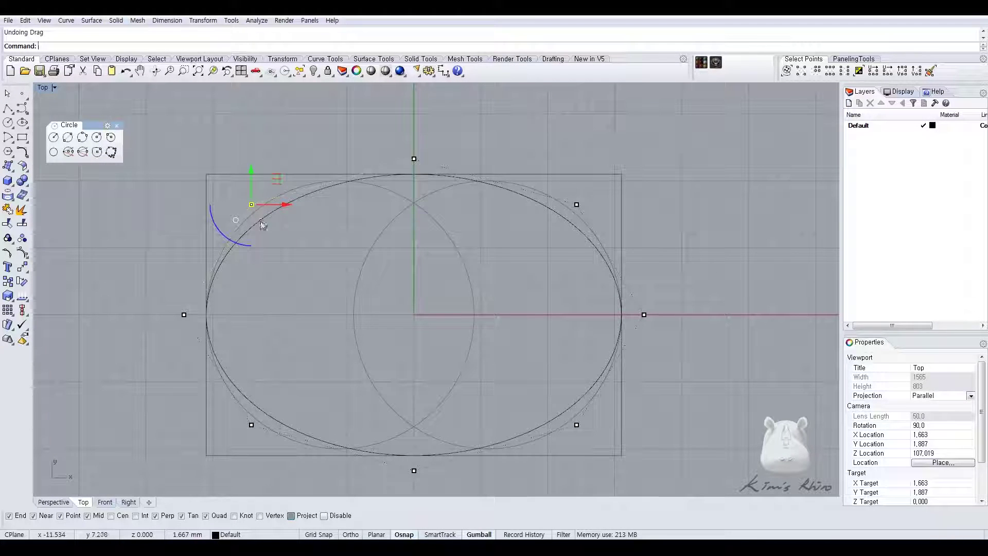
key("Escape")
- Turn on the oval curve's edit points and select the four diagonal ones
left_click(260, 221)
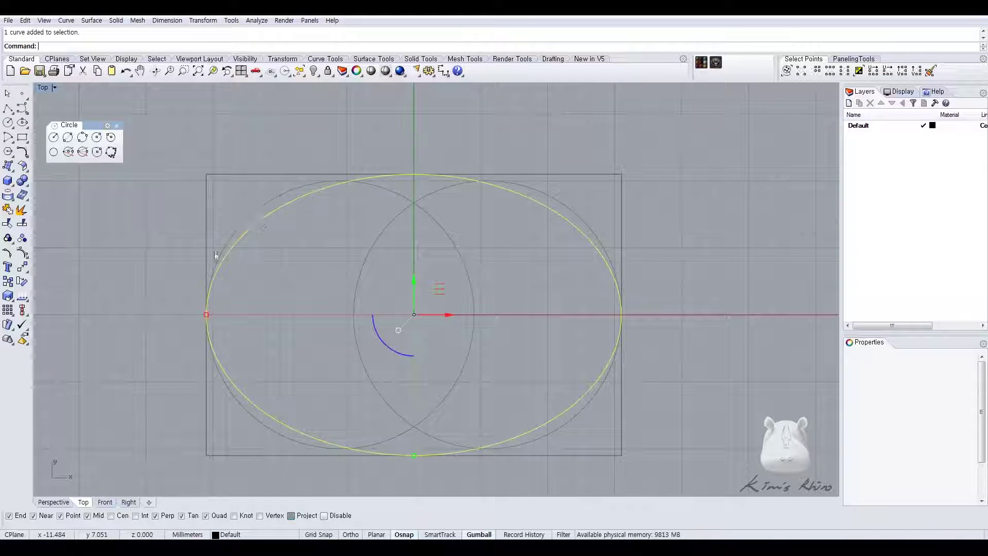
left_click(7, 254)
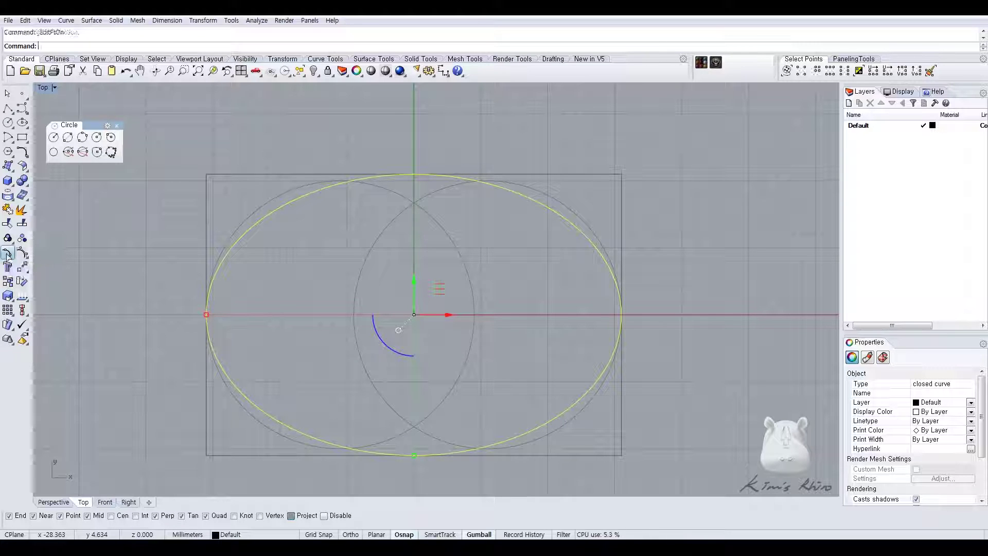
right_click_drag(254, 242, 221, 244)
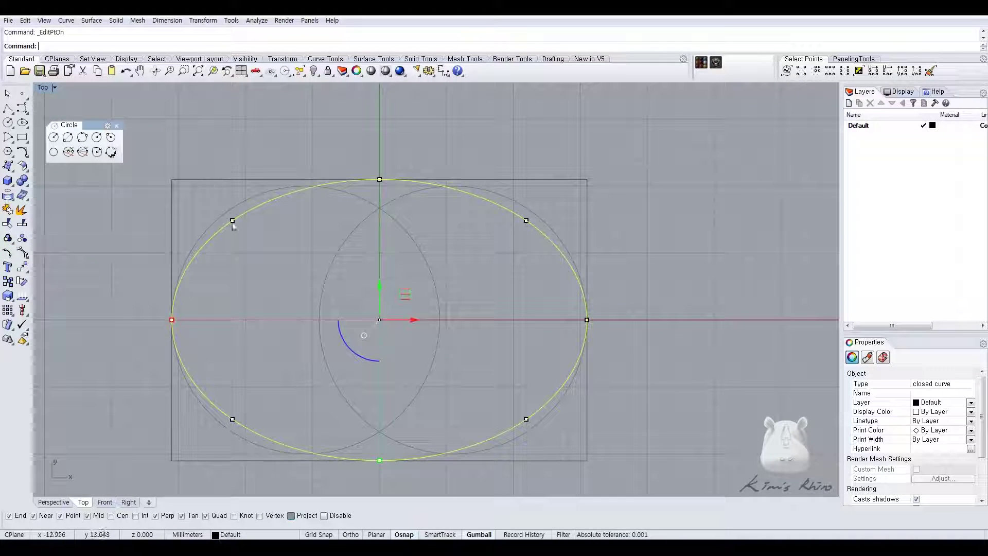
left_click_drag(206, 188, 276, 477)
left_click_drag(471, 120, 569, 450, "shift")
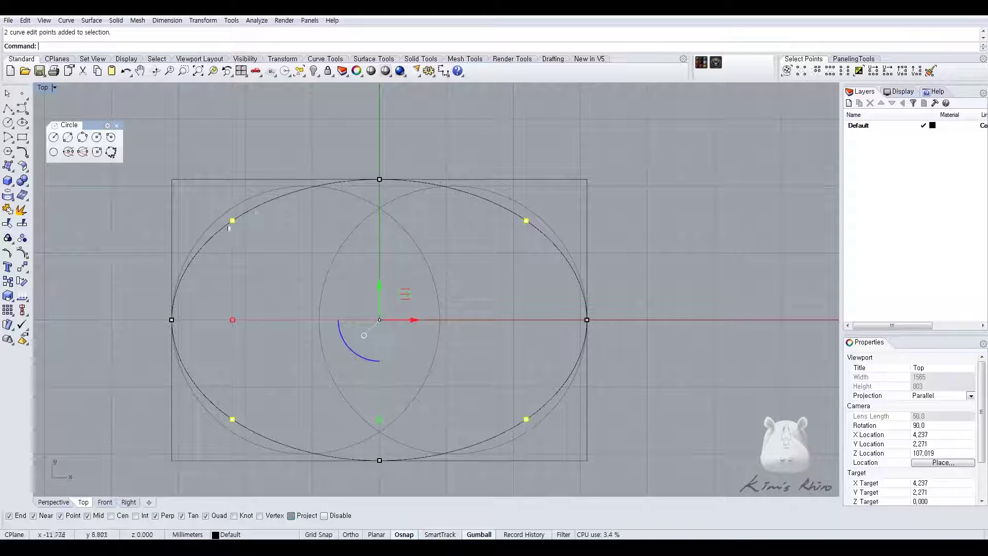
right_click_drag(207, 274, 228, 269)
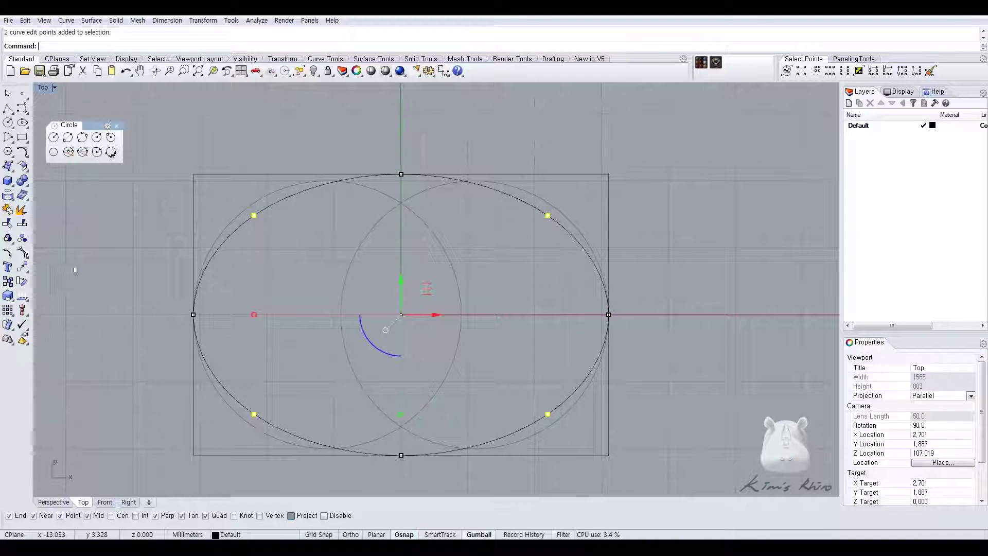
- Scale the four diagonal edit points outward in 2D from the origin 0 by a factor of about 1.06, with Ortho on
right_click(8, 296)
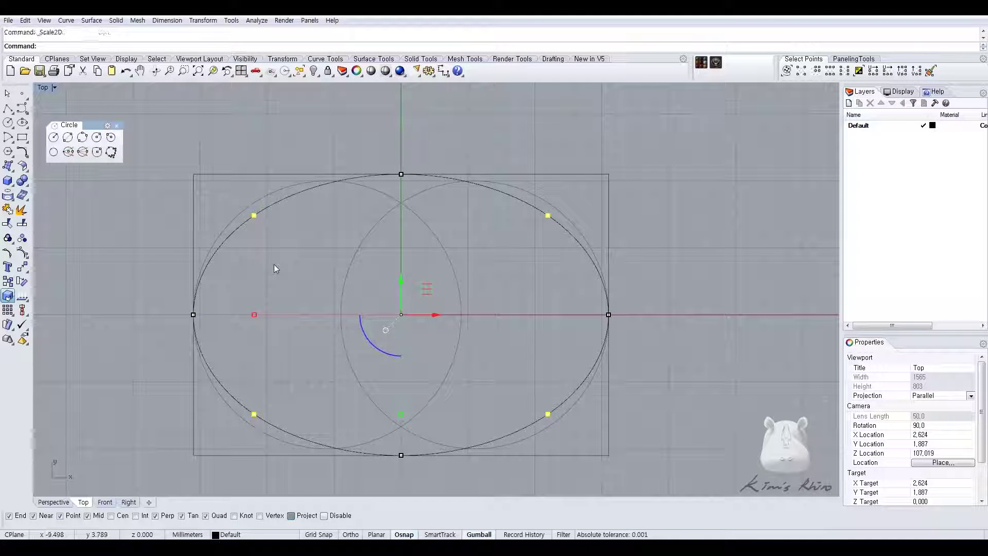
type("0")
key("Return")
key("F8")
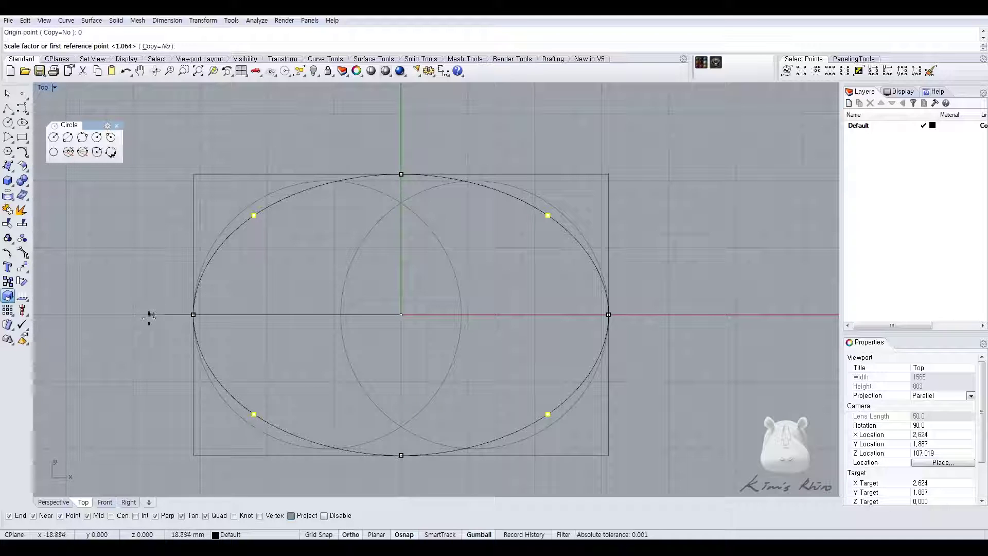
left_click(149, 315)
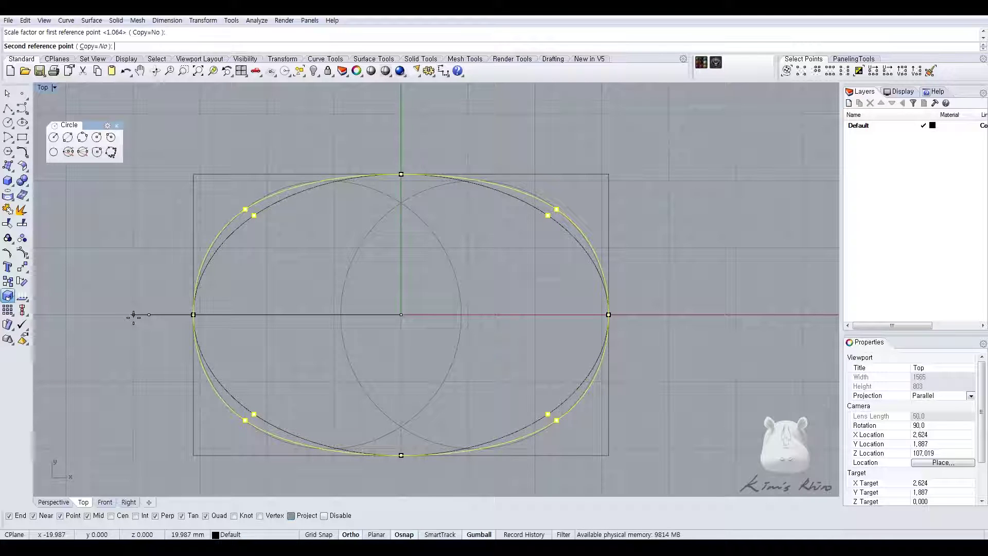
left_click(133, 317, "shift")
right_click_drag(294, 223, 320, 233)
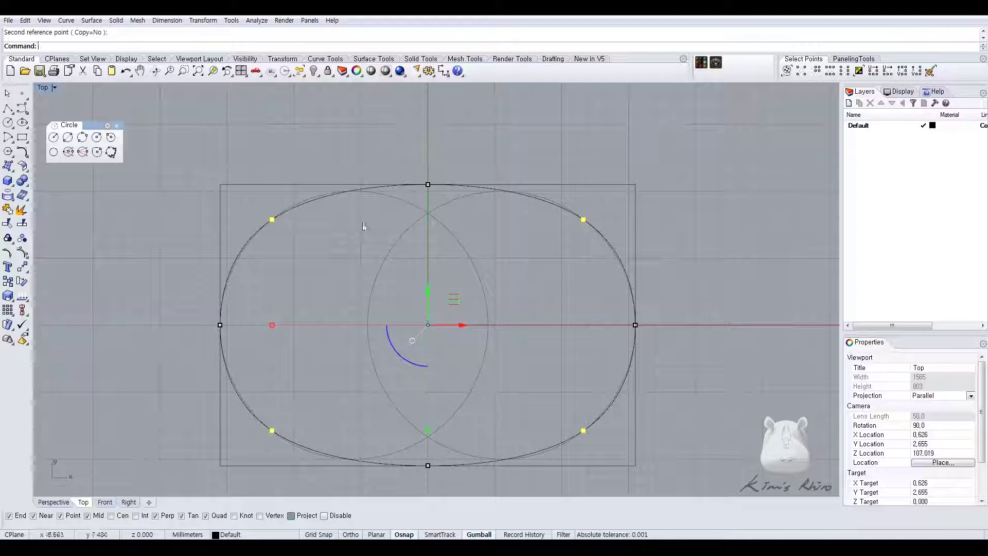
- Compare the oval with the locked circles and stretch the four diagonal edit points very slightly along Y
scroll(265, 341, "up", 4)
right_click_drag(326, 333, 325, 309)
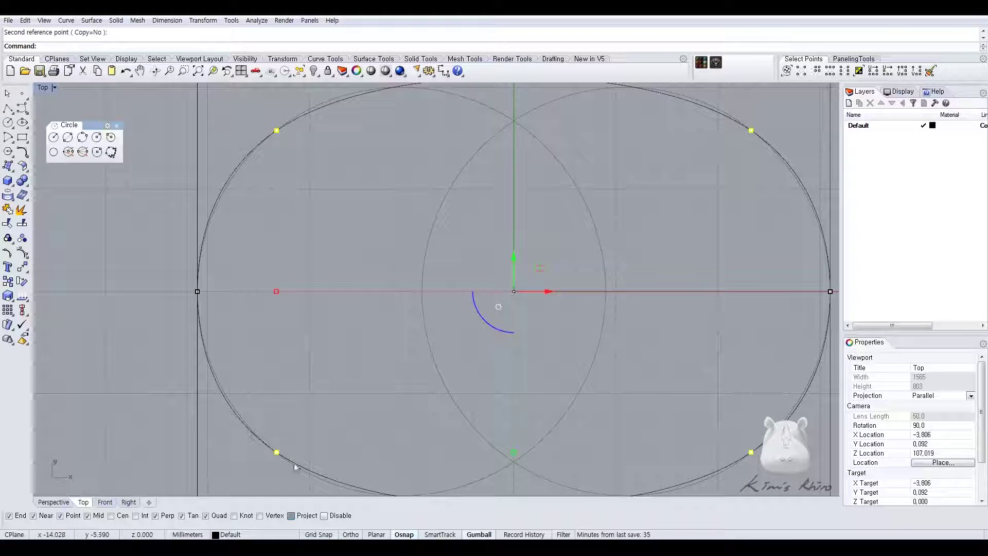
right_click_drag(493, 223, 439, 243)
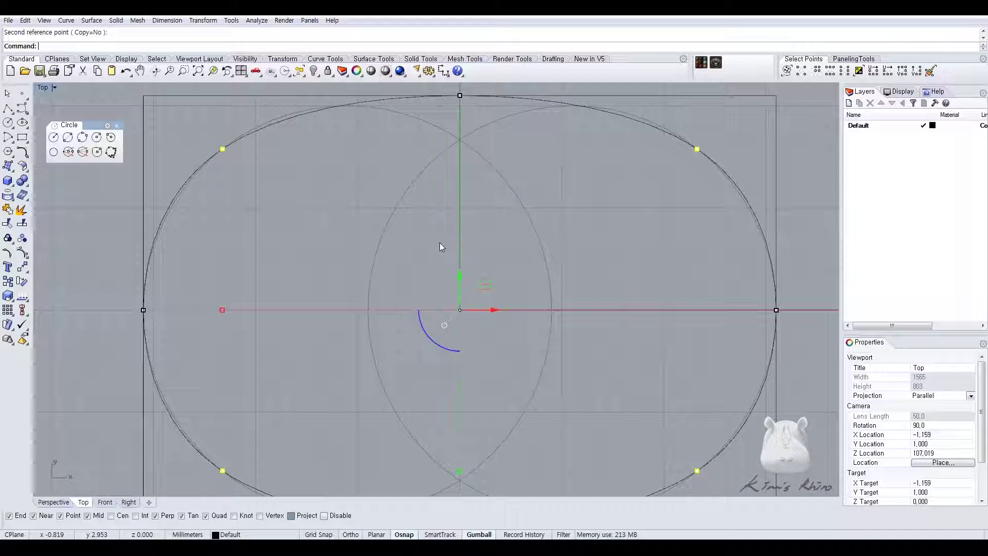
scroll(415, 148, "down", 1)
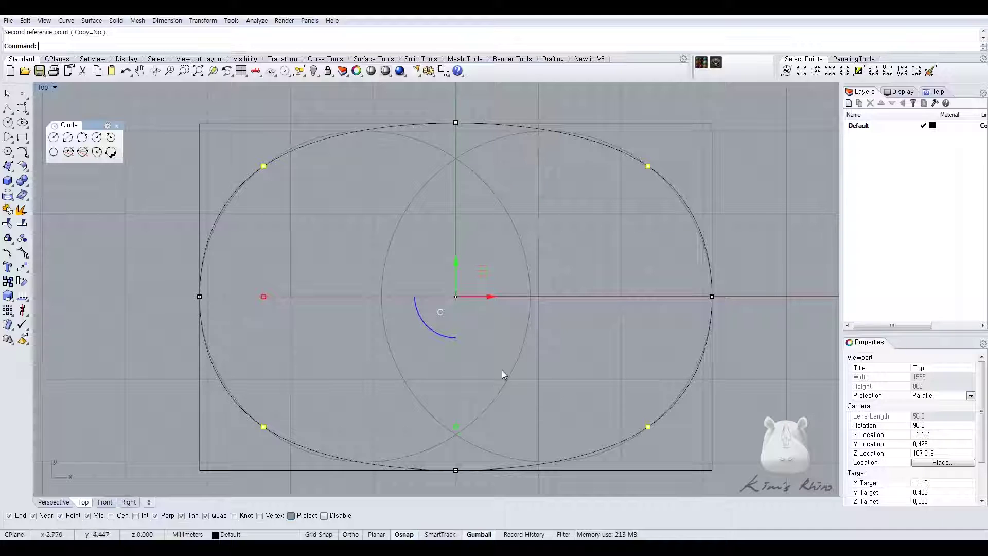
right_click_drag(370, 232, 357, 247)
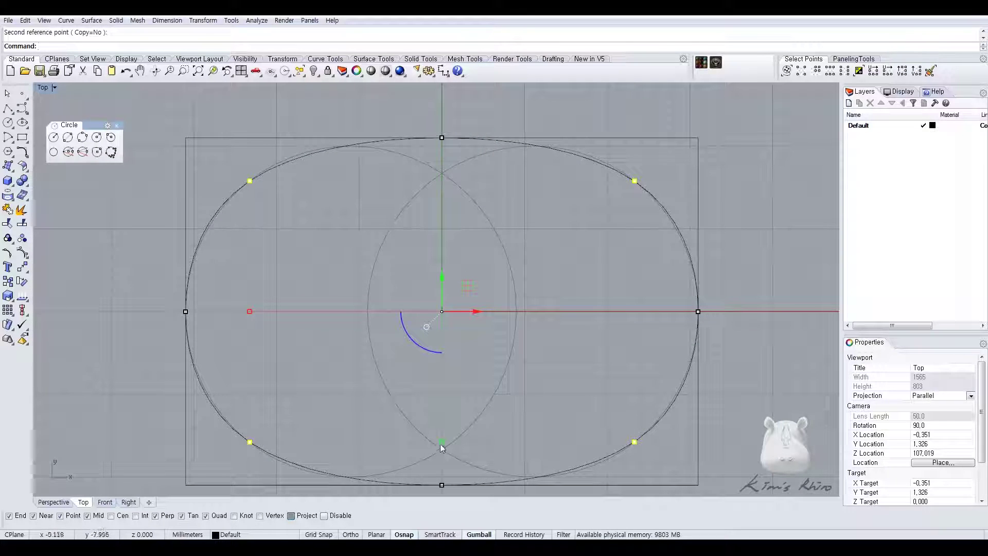
mouse_move(441, 442)
left_mouse_down()
mouse_move(443, 456)
mouse_move(441, 443)
left_mouse_up()
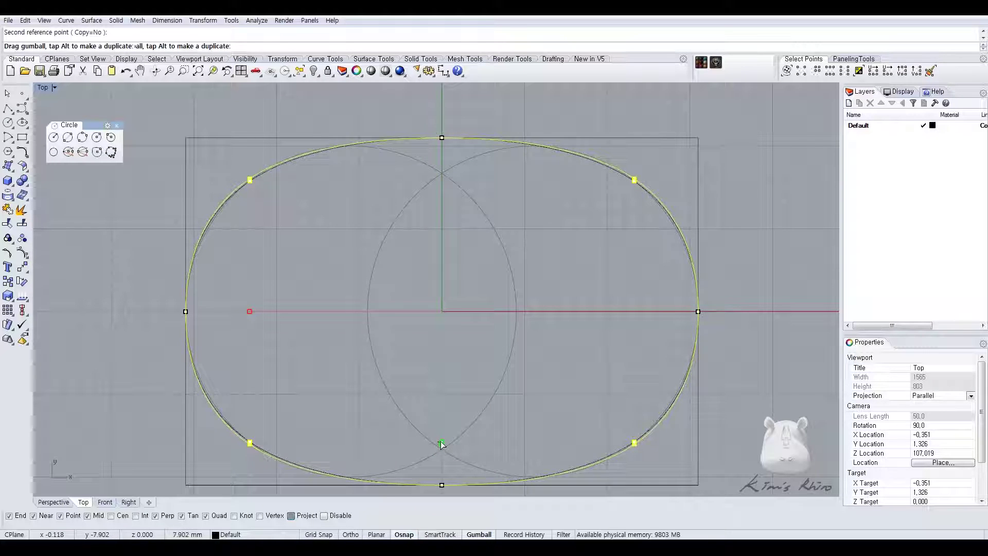
right_click_drag(347, 334, 407, 339)
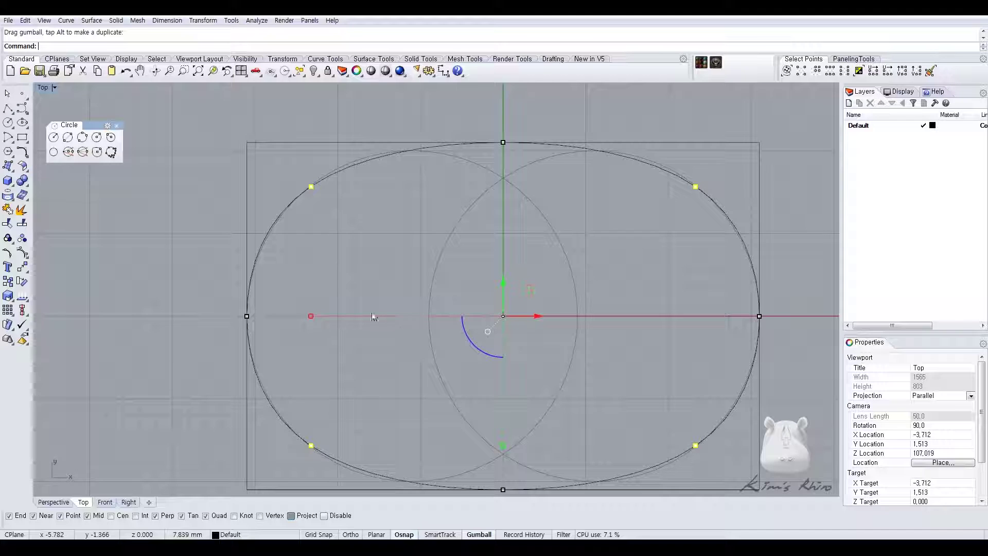
- Spread the four diagonal edit points slightly farther apart along X, and also a little along Y
scroll(311, 319, "up", 2)
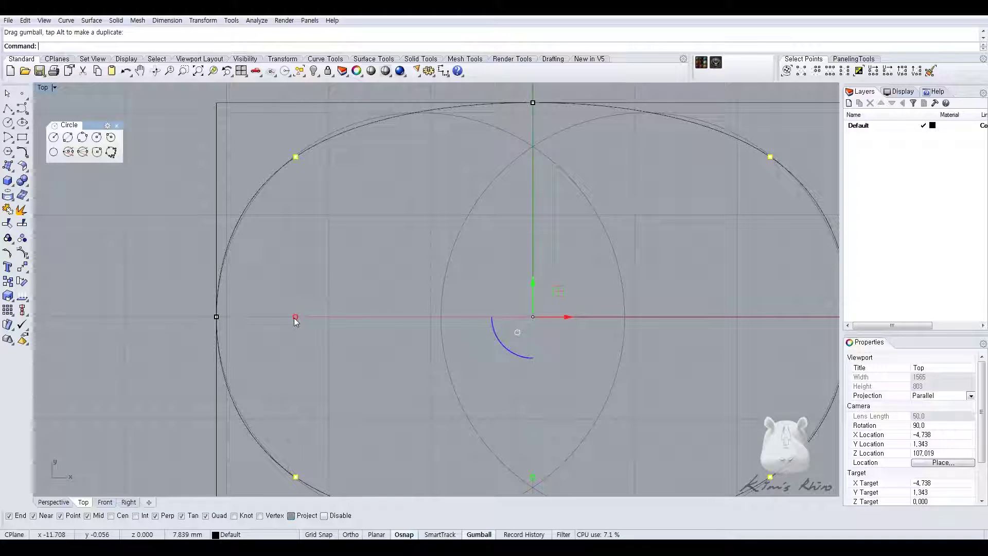
left_click_drag(292, 317, 287, 318)
left_click_drag(469, 366, 468, 366)
right_click_drag(533, 479, 533, 436)
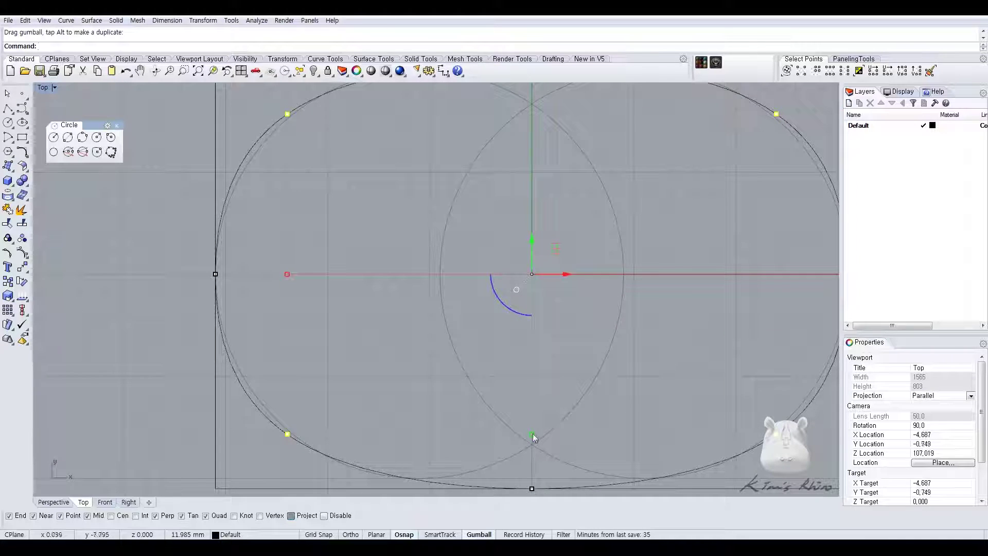
left_click_drag(533, 437, 532, 443)
- Draw the four diagonal edit points closer together along X and farther apart along Y, matching the oval to the locked circles' outer arcs
left_click_drag(286, 274, 303, 274)
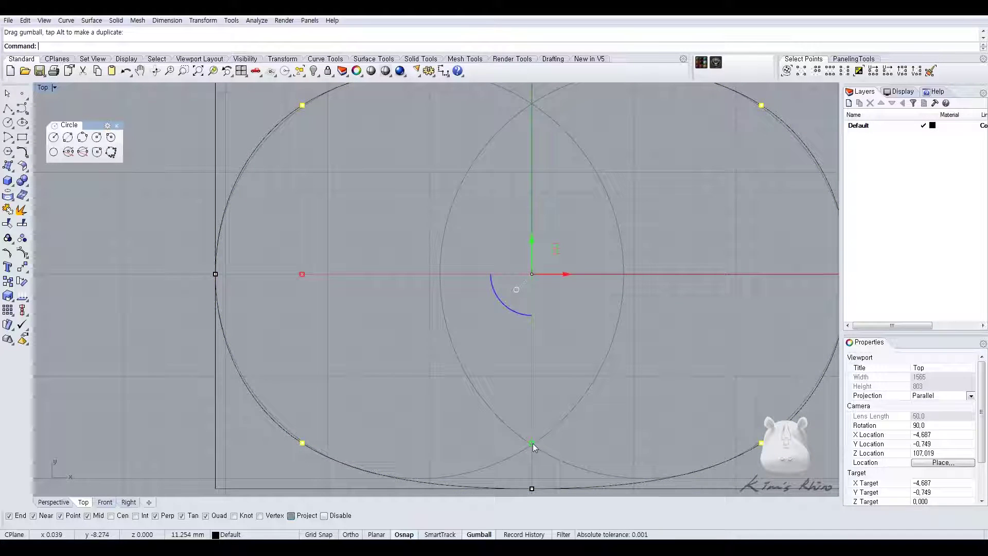
left_click_drag(532, 445, 533, 447)
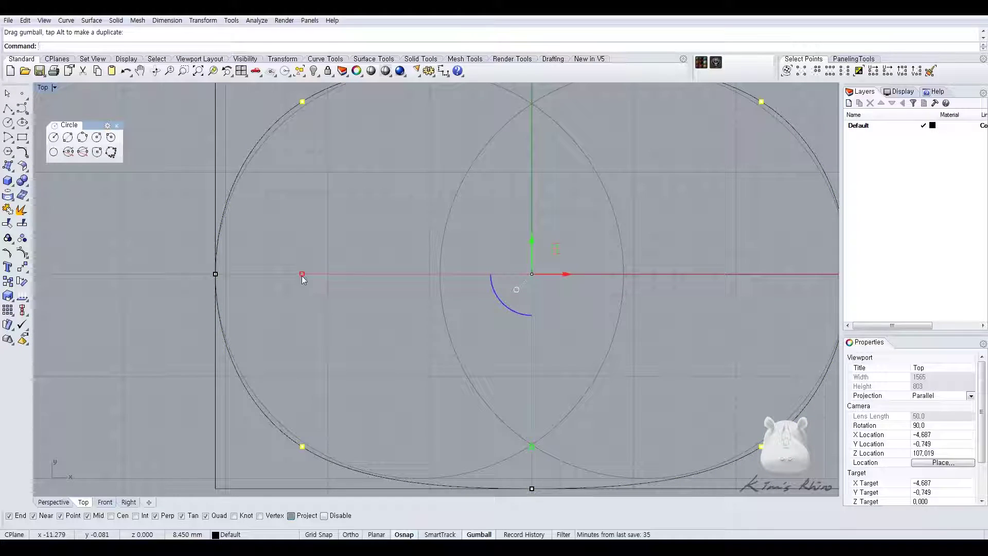
left_click_drag(303, 275, 310, 278)
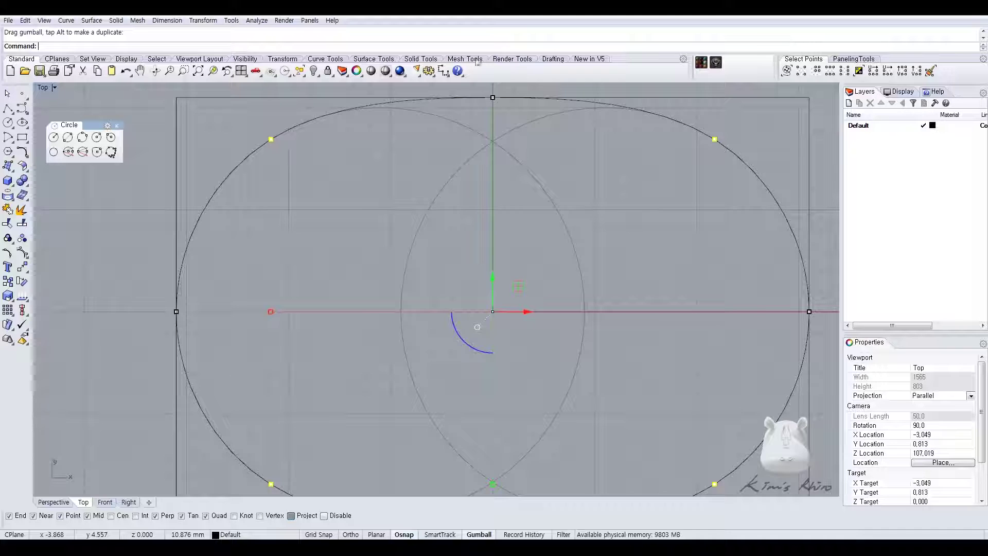
right_click_drag(424, 215, 401, 199)
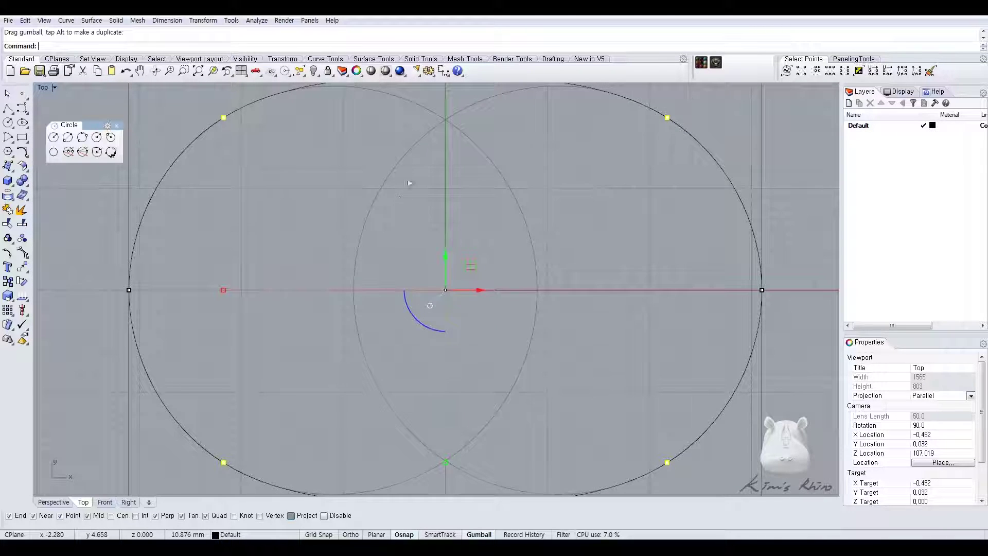
scroll(399, 197, "down", 2)
right_click_drag(399, 153, 398, 170)
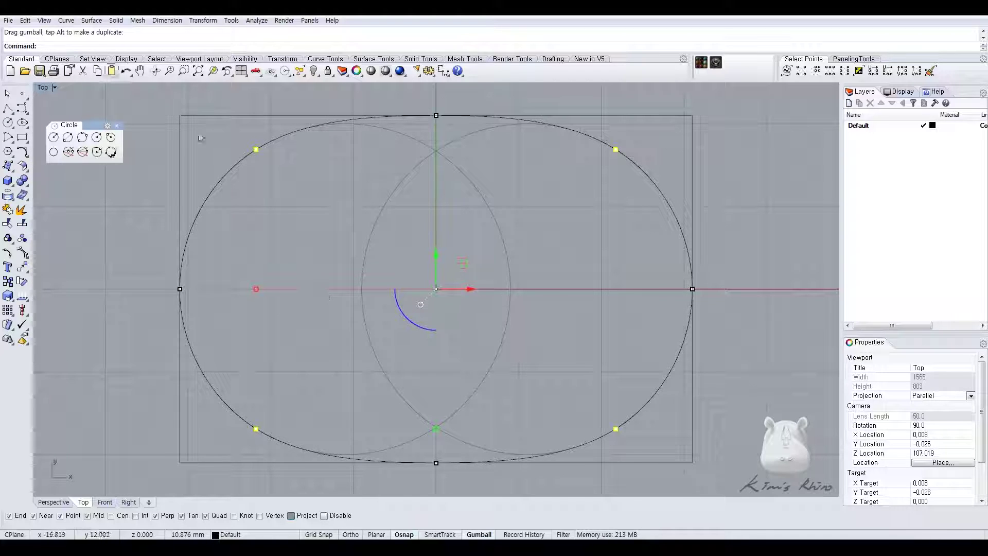
- Extrude the reshaped oval curve into a solid body 107 mm tall
key("Escape")
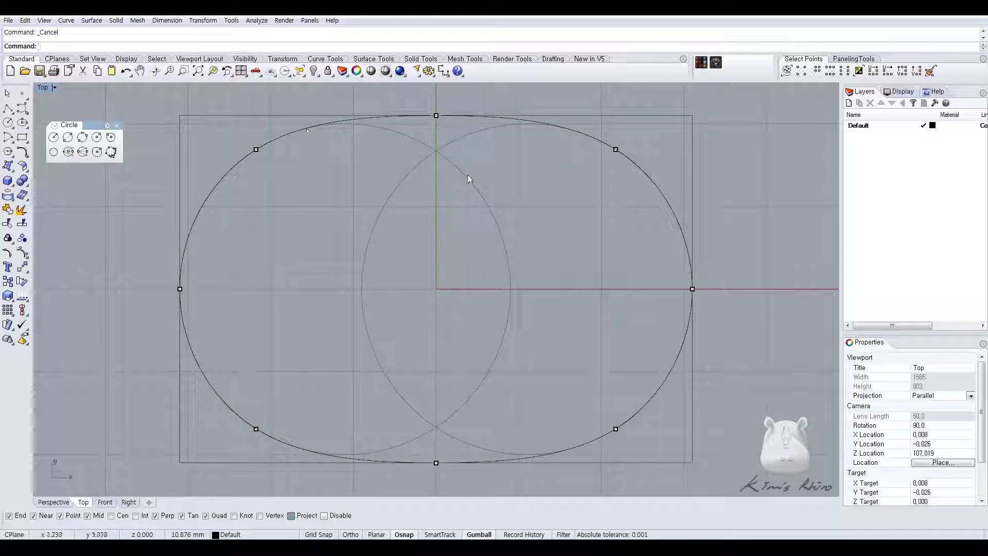
key("Left")
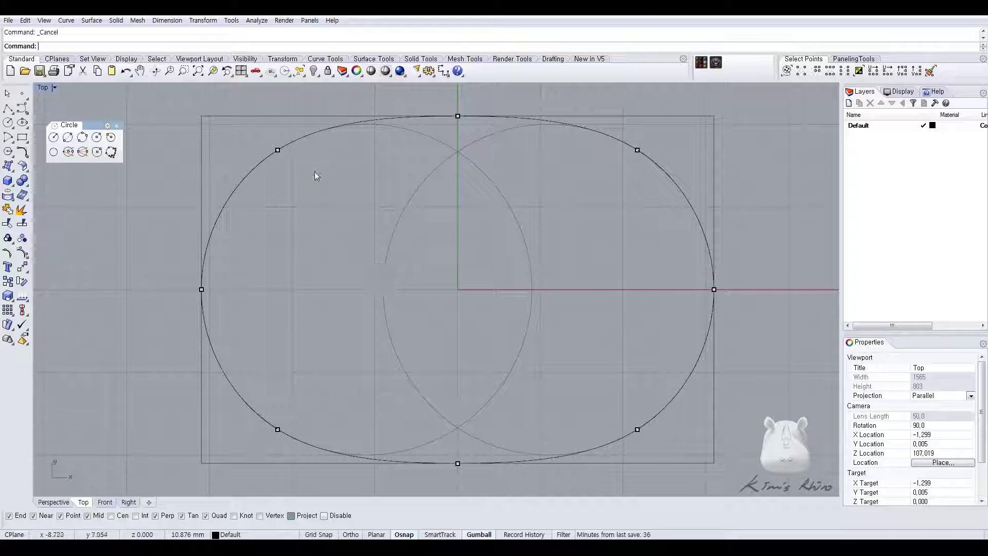
left_click(296, 144)
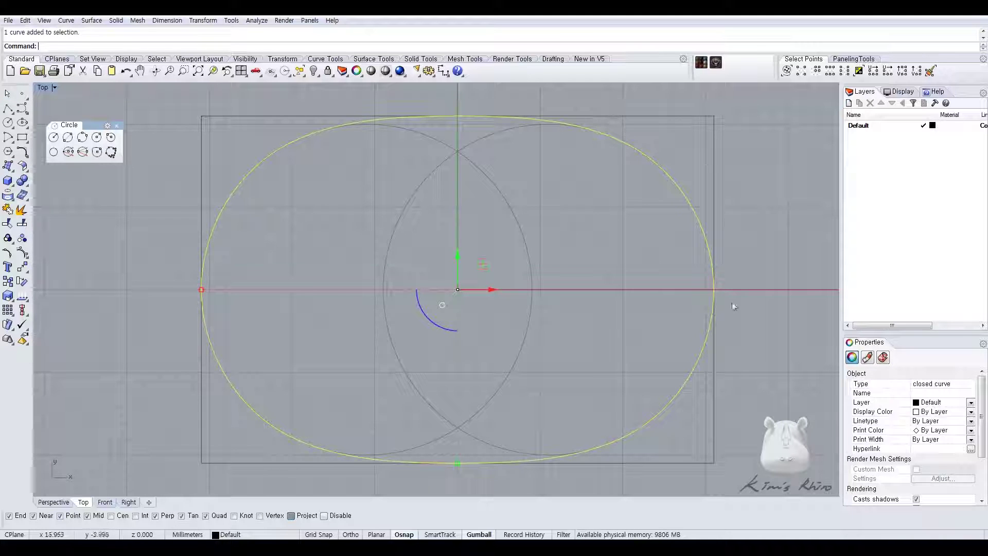
key("ctrl+m")
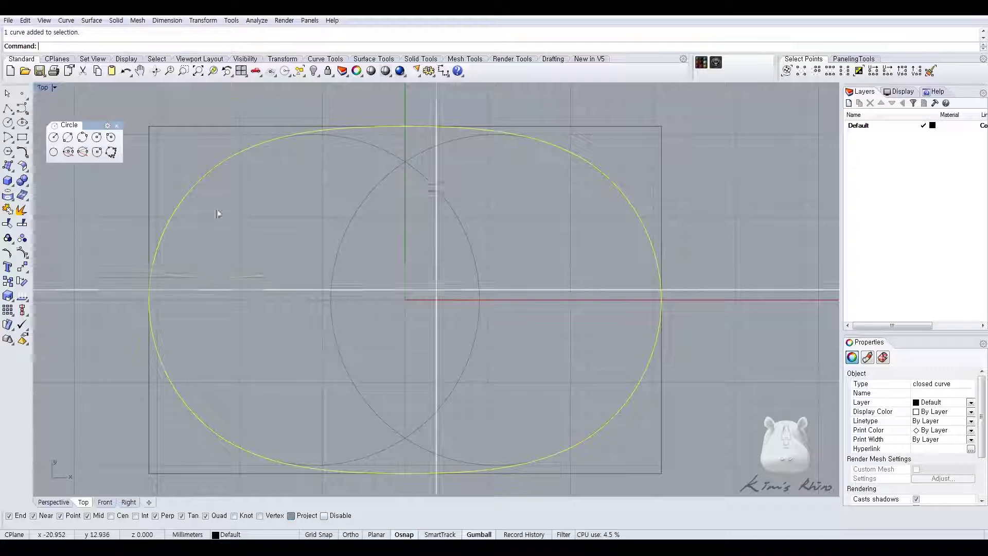
middle_click(285, 419)
left_click(299, 456)
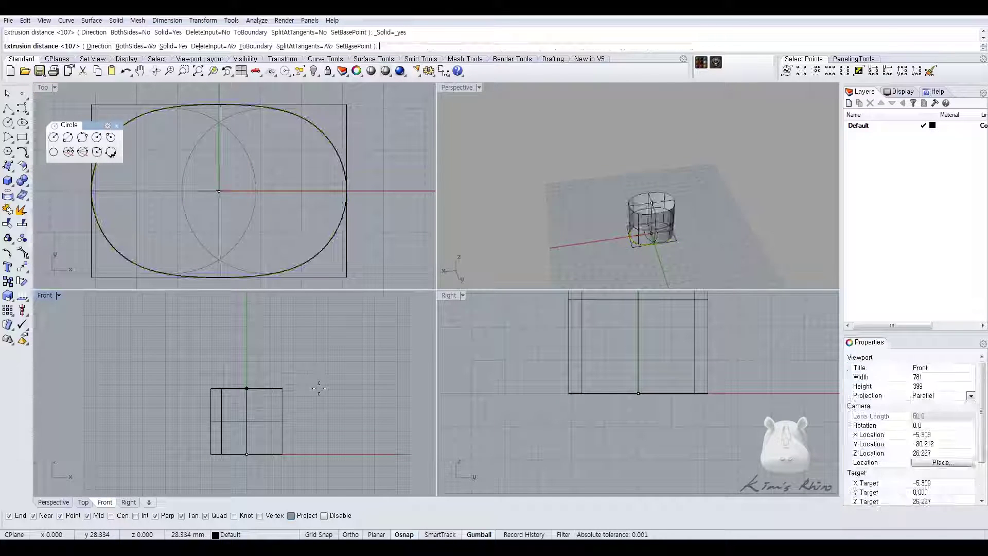
type("107")
key("Return")
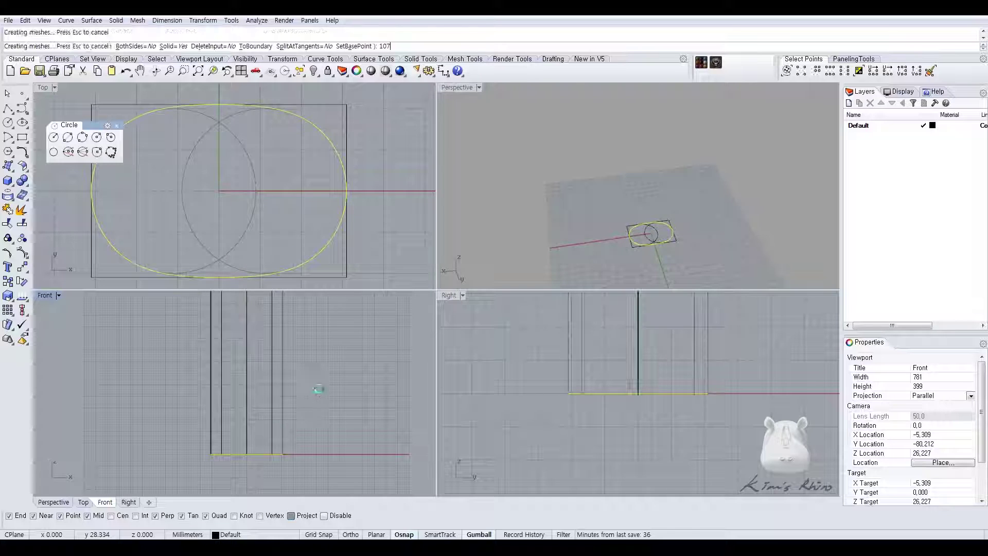
key("Escape")
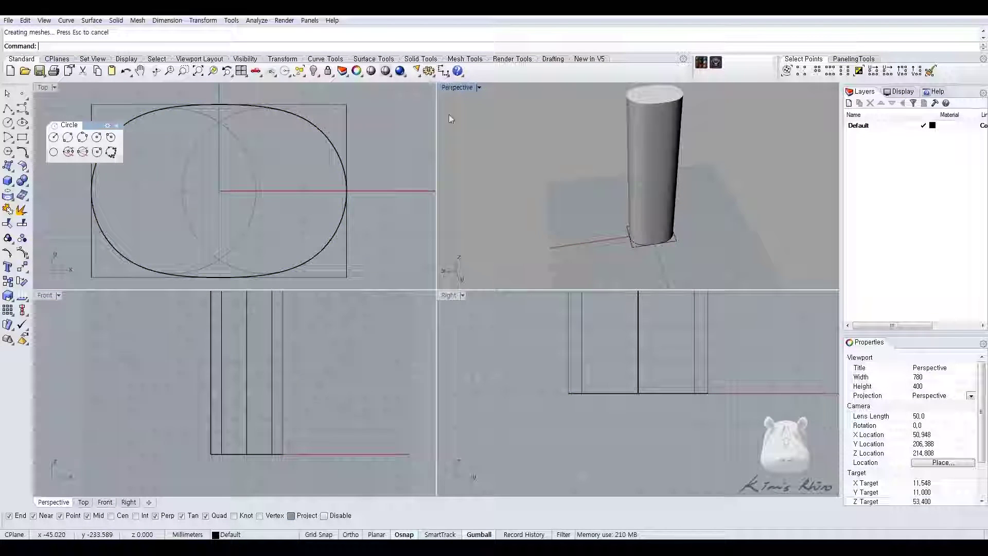
- Move the new oval solid about 42 mm along X and show the hidden earlier solid beside it for comparison
double_click(455, 87)
right_click_drag(446, 154, 479, 185)
left_click(452, 238)
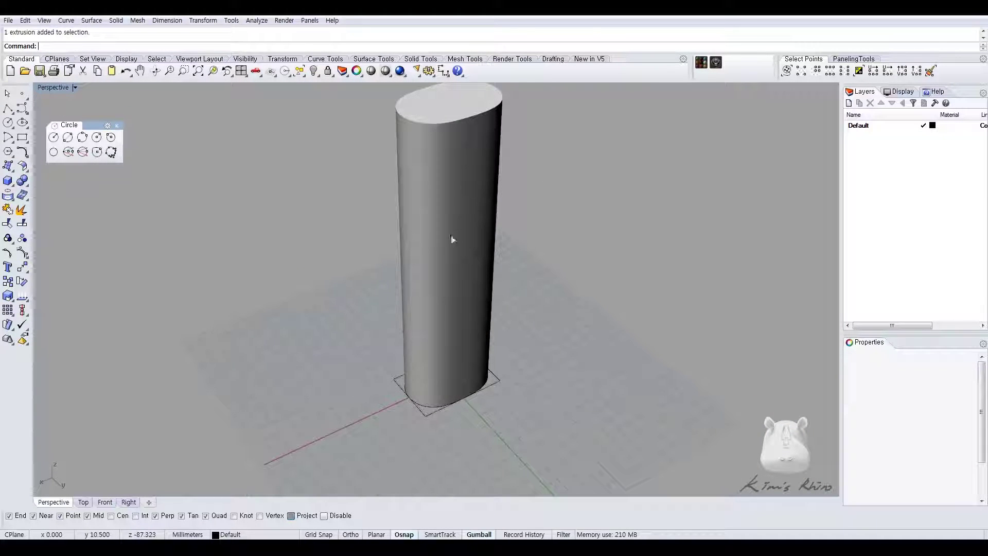
left_click_drag(429, 261, 295, 329)
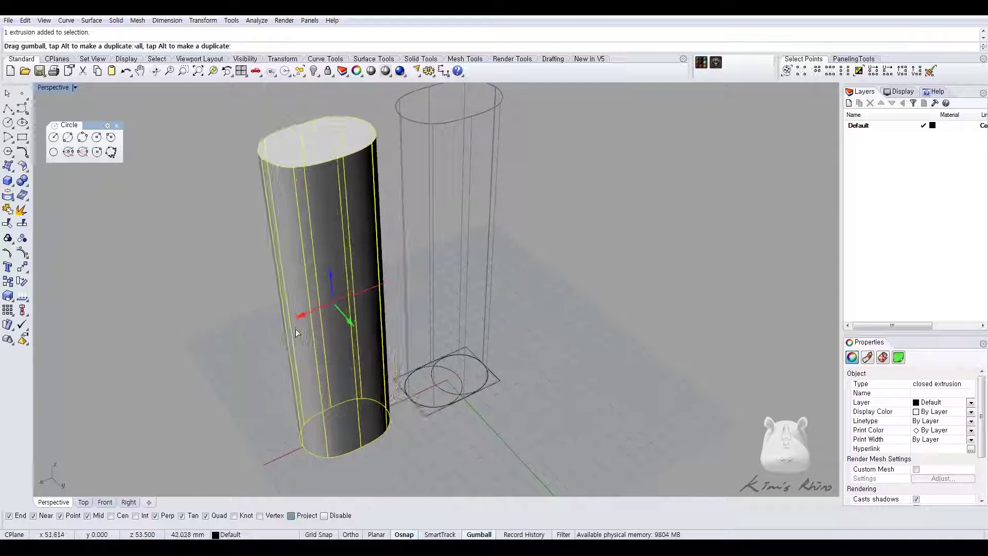
middle_click(547, 276)
left_click(529, 198)
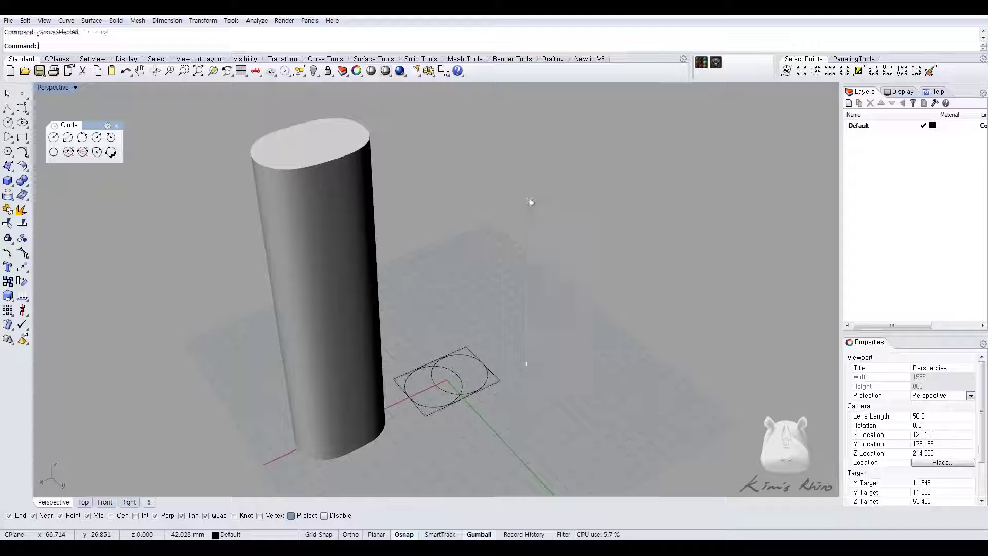
left_click(460, 195)
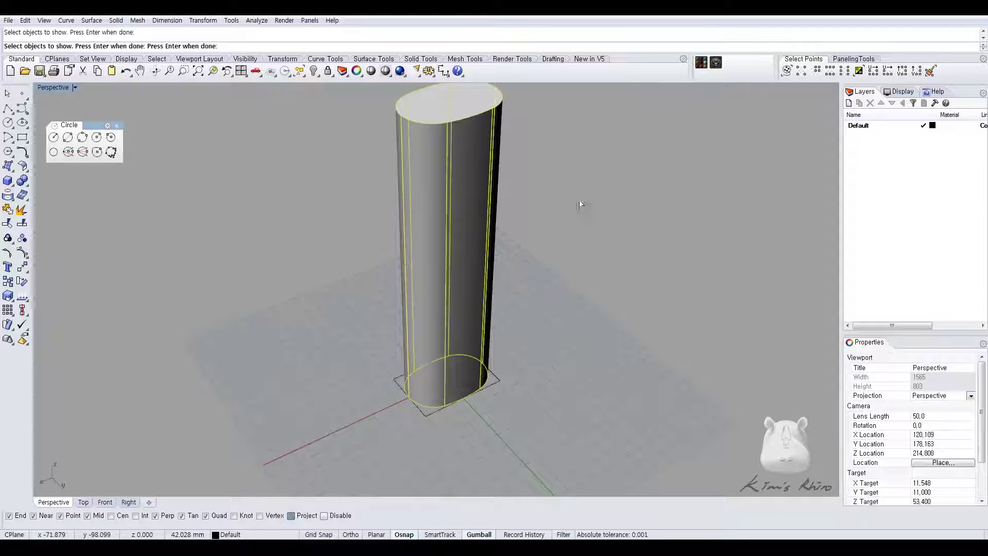
key("Return")
- Examine the two oval solids side by side from several angles, comparing their side shading and bottom outlines
right_click_drag(580, 201, 562, 218)
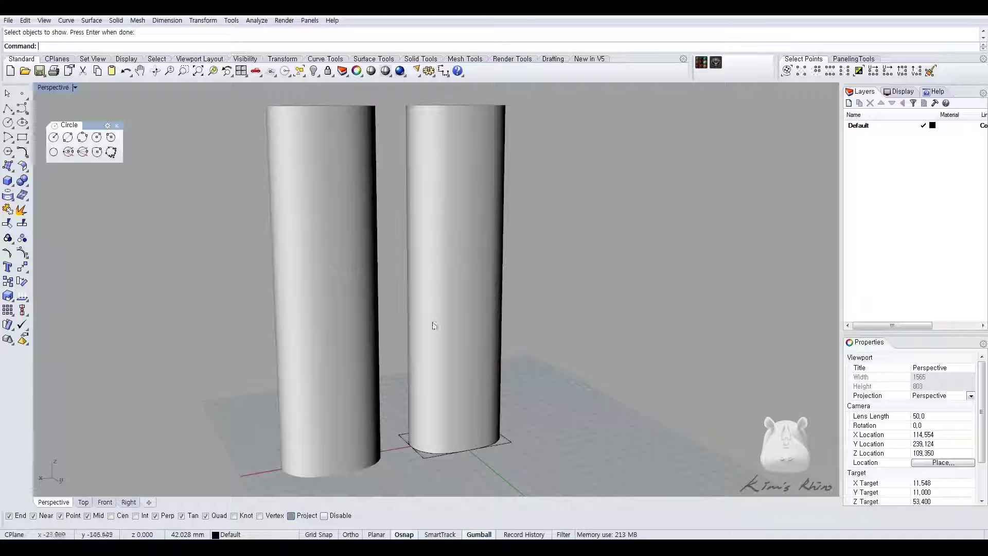
right_click_drag(397, 214, 343, 121)
scroll(370, 121, "up", 4)
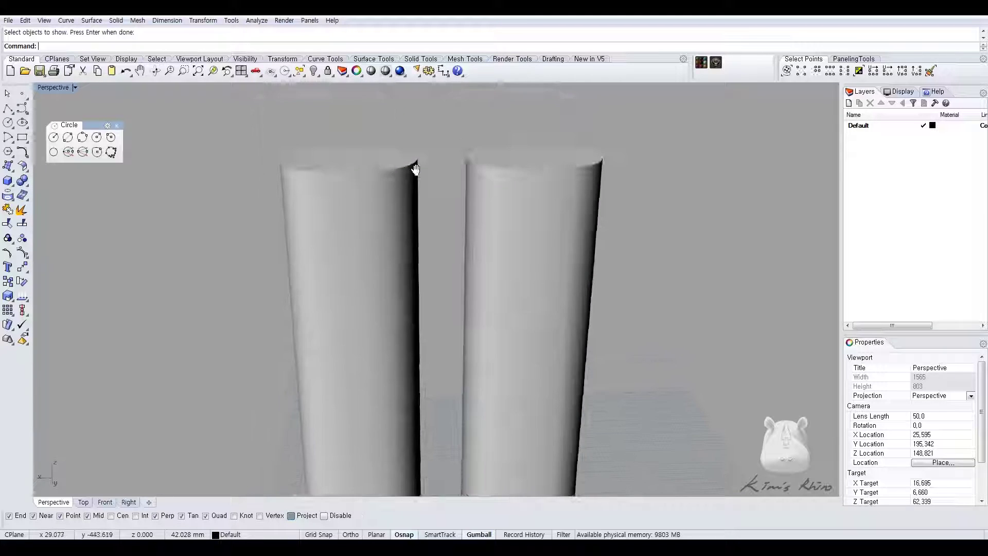
right_click_drag(426, 186, 457, 99)
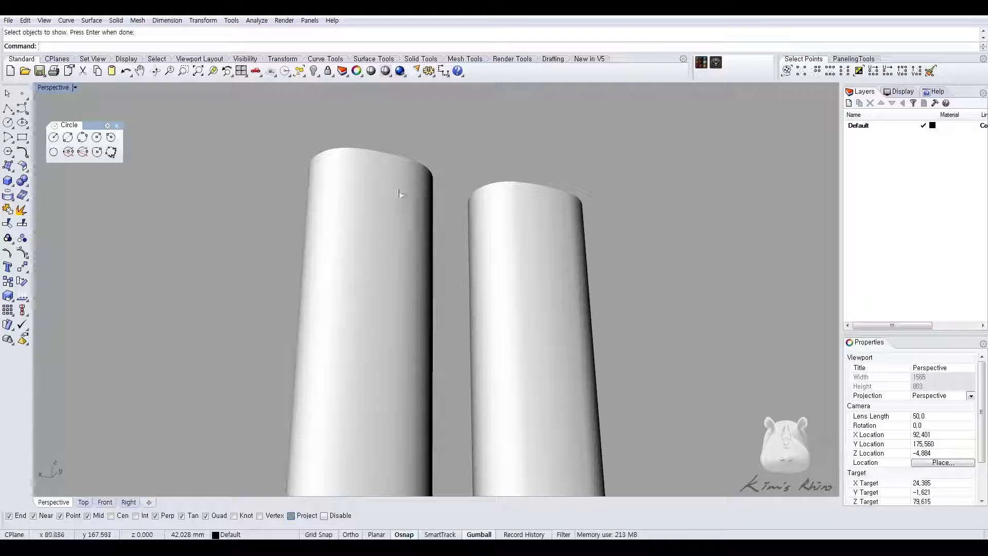
right_click_drag(321, 198, 302, 110)
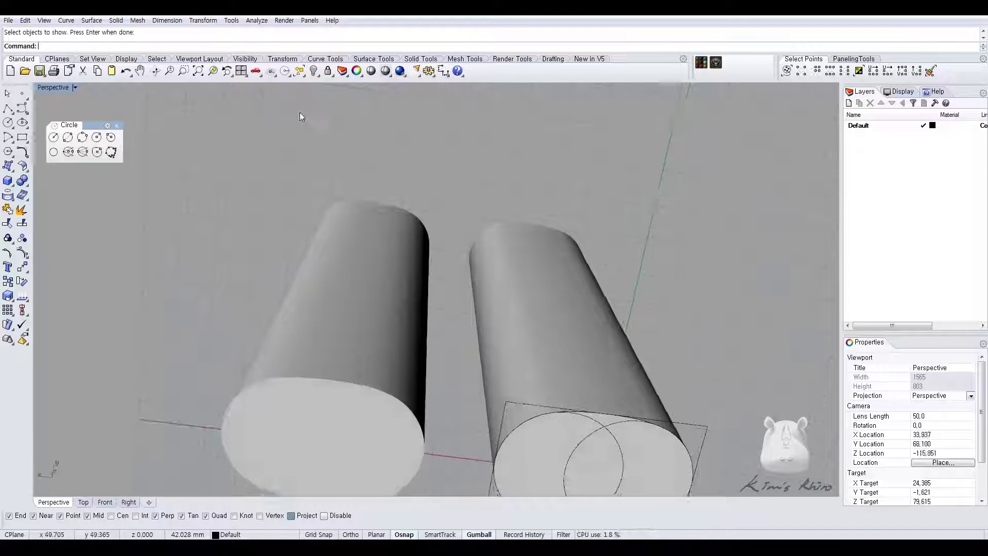
right_click_drag(539, 342, 539, 282)
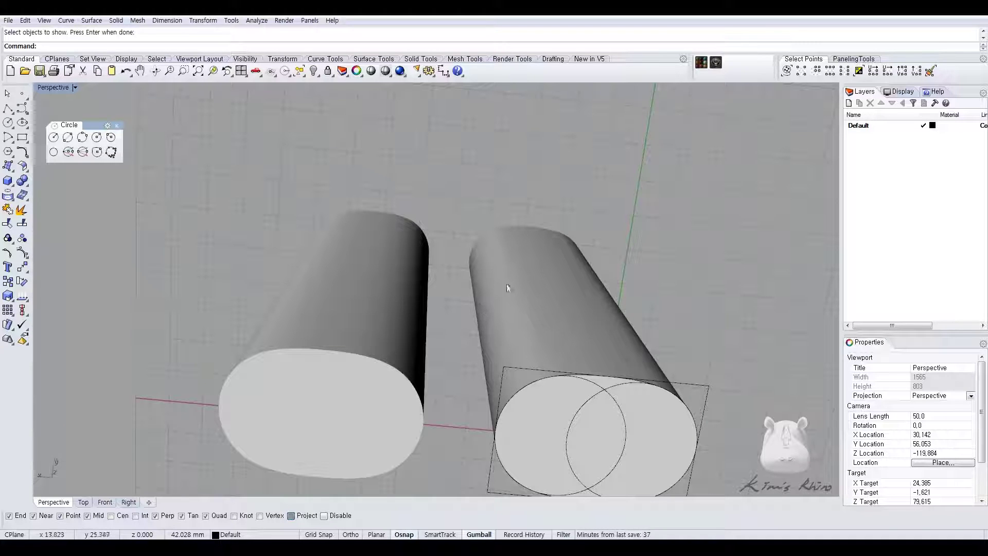
right_click_drag(568, 240, 481, 308)
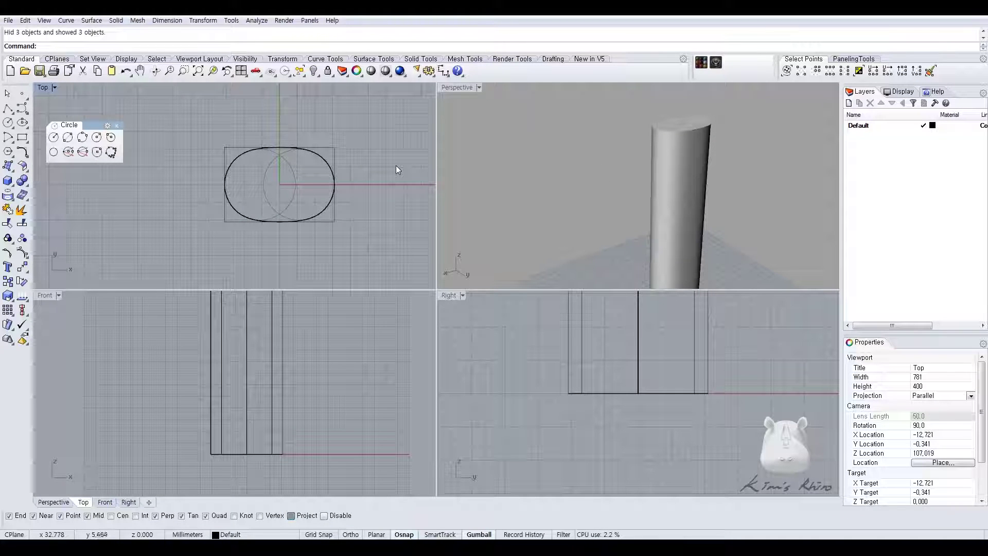
- Unlock the two locked guide circles and clear them and the bounding rectangle away from the oval solid
middle_click(397, 165)
left_click(696, 170)
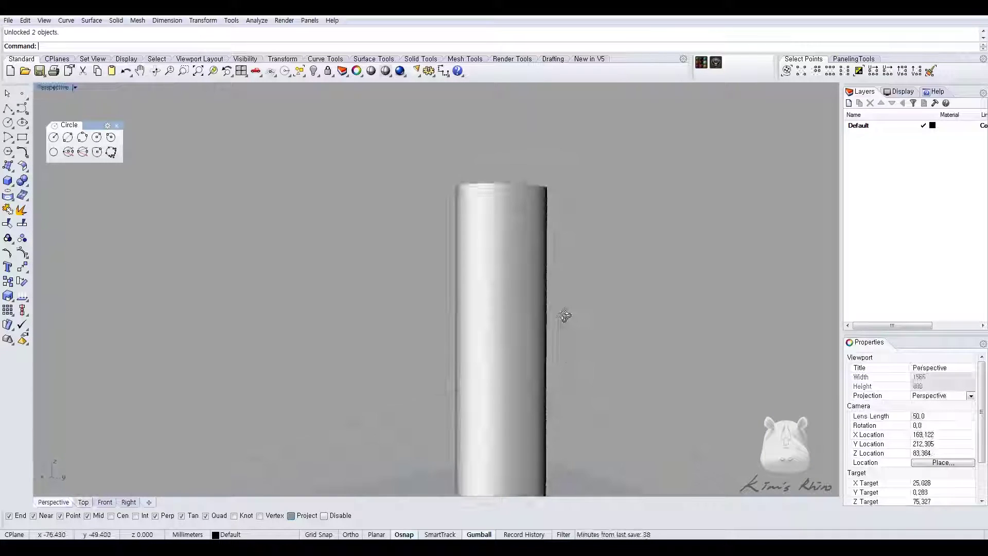
right_click_drag(572, 229, 594, 274)
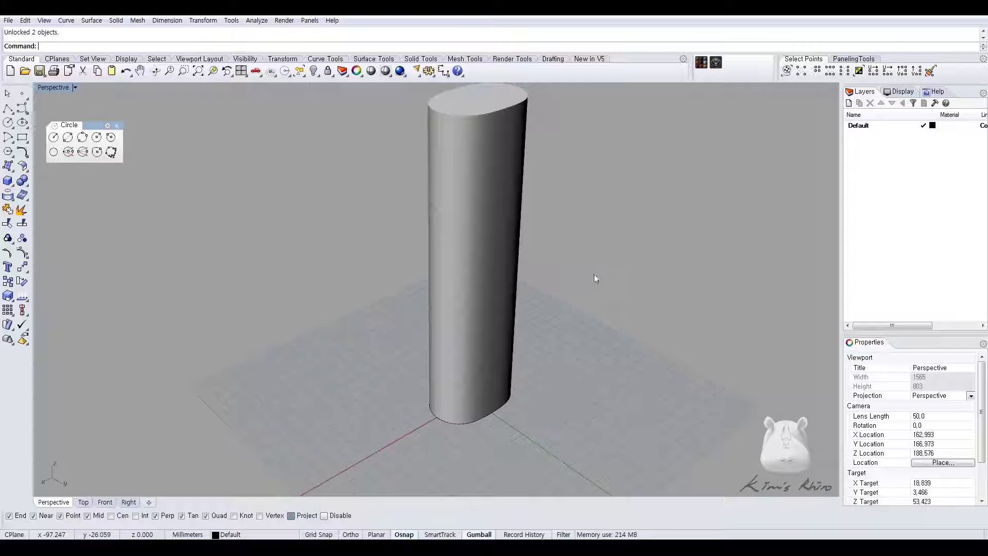
right_click_drag(534, 225, 520, 265, "shift")
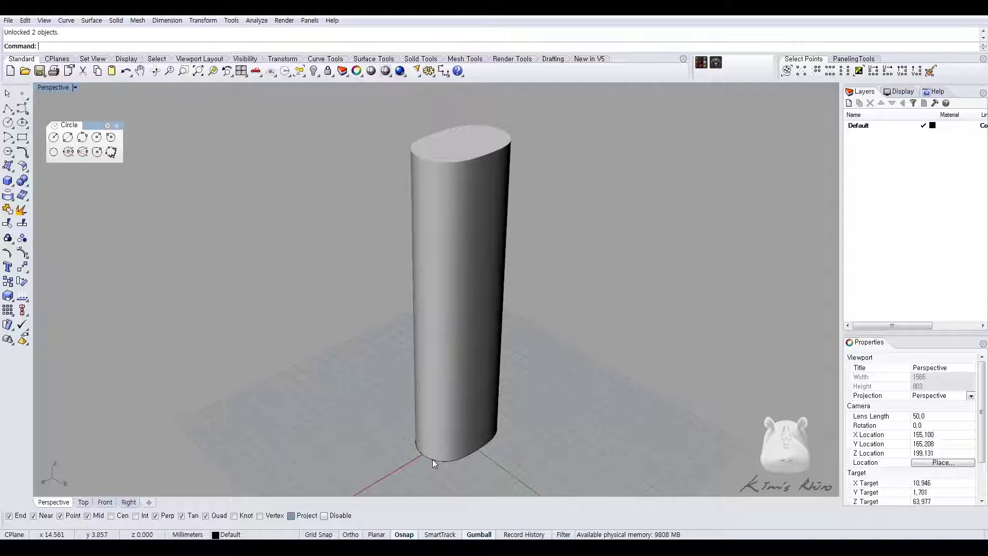
- Select the oval curve at the solid's base, create a layer named crv and set its color to red
left_click(432, 465)
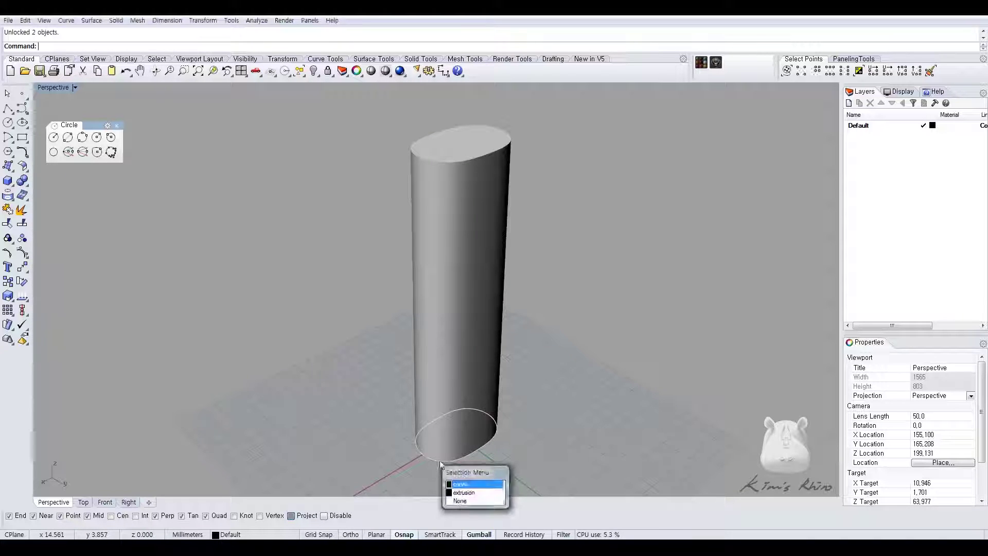
left_click(463, 472)
right_click(878, 163)
left_click(898, 171)
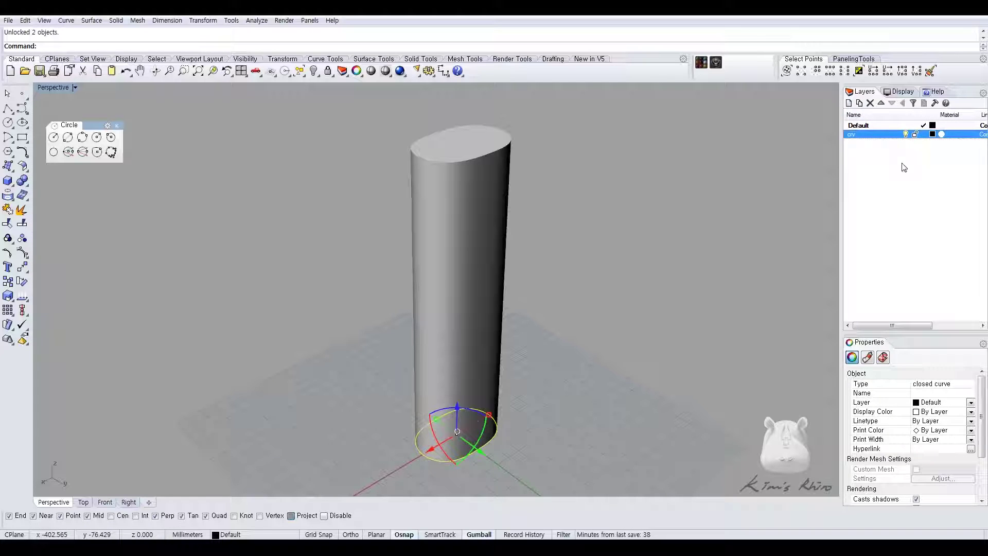
left_click(933, 134)
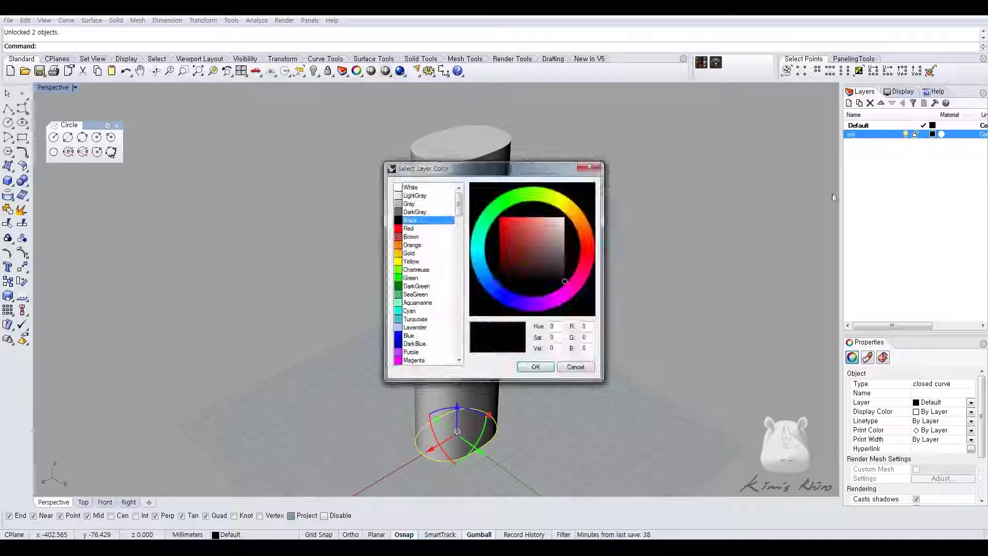
left_click(503, 233)
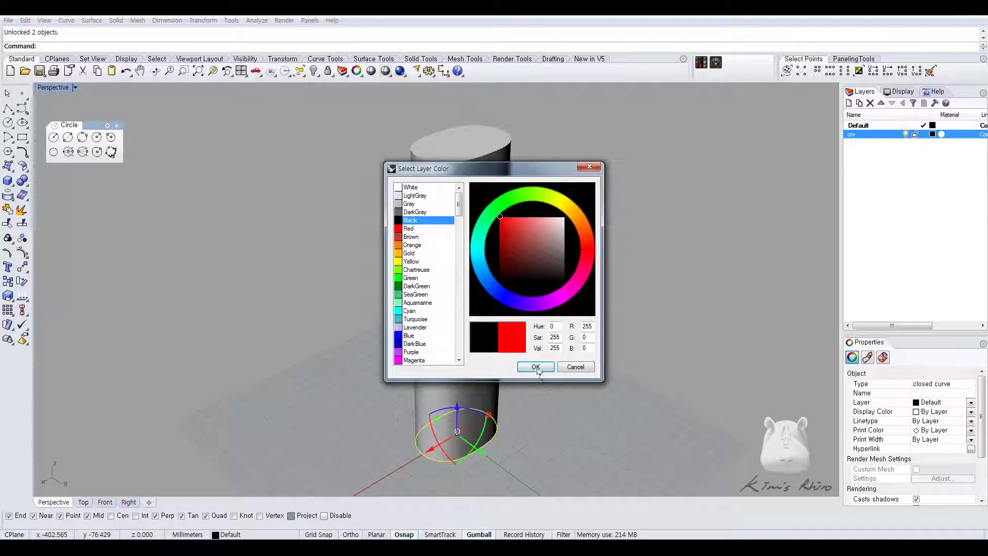
left_click(535, 366)
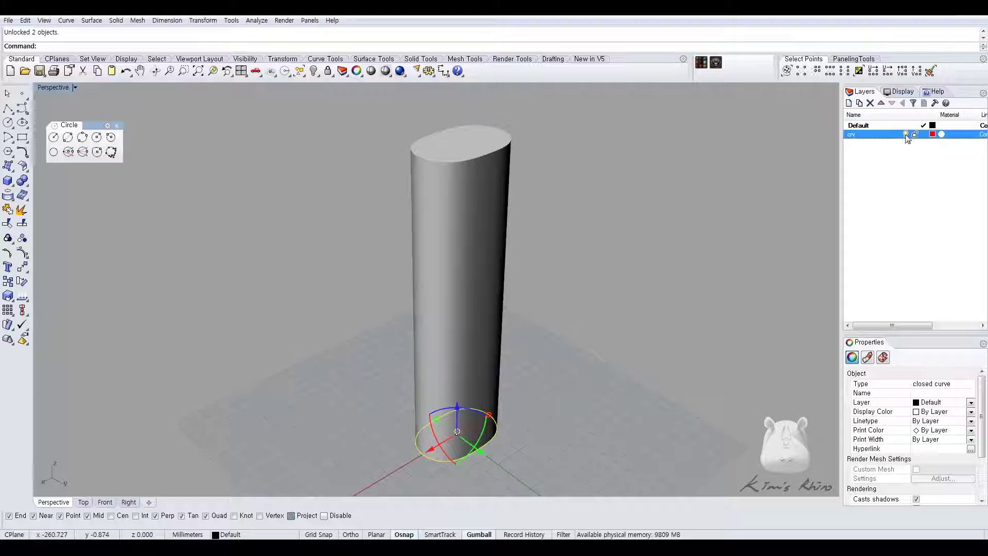
- Turn off the crv layer and move the oval base curve onto it
left_click(569, 249)
right_click_drag(569, 249, 557, 263)
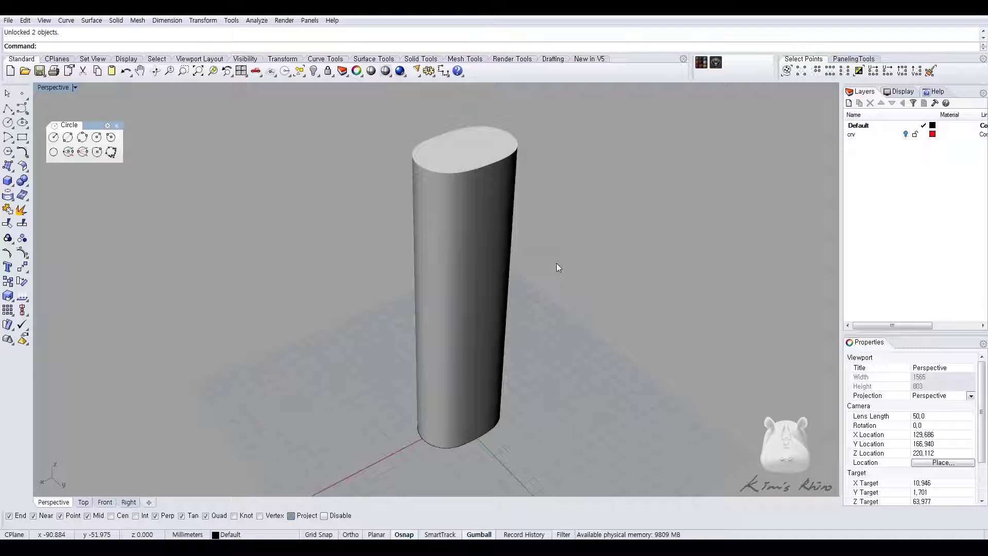
left_click(437, 449)
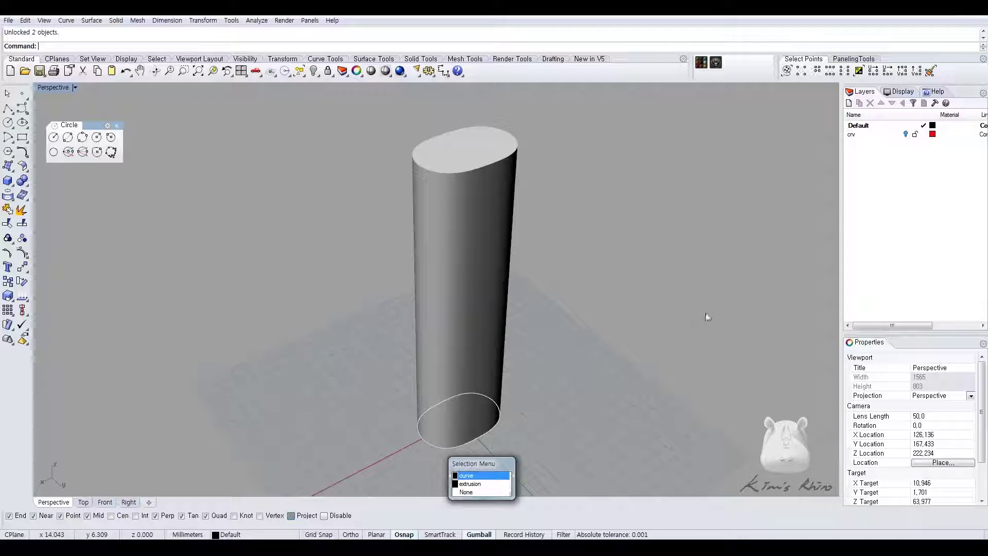
right_click(876, 135)
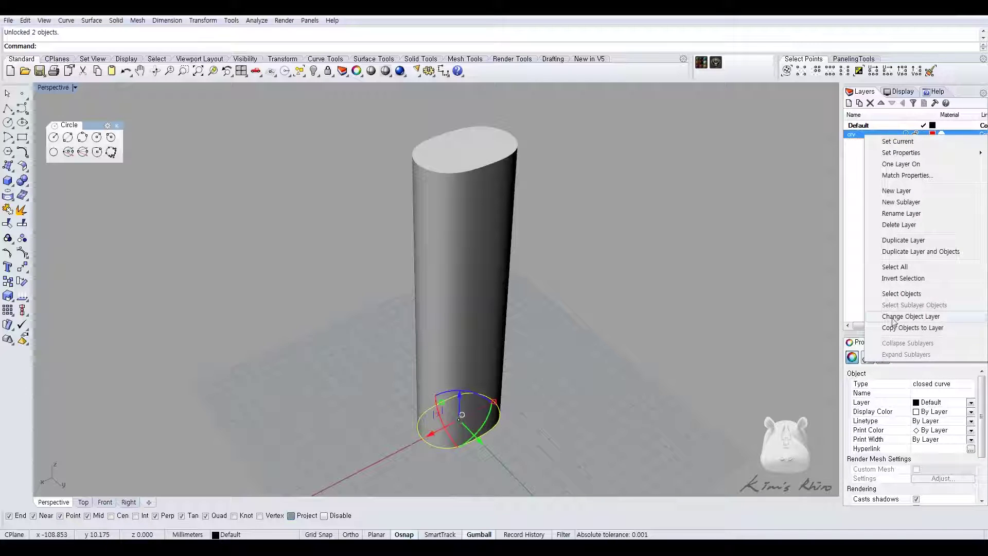
left_click(892, 318)
- Select the oval extrusion in the Front view and export it
right_click_drag(727, 244, 468, 236)
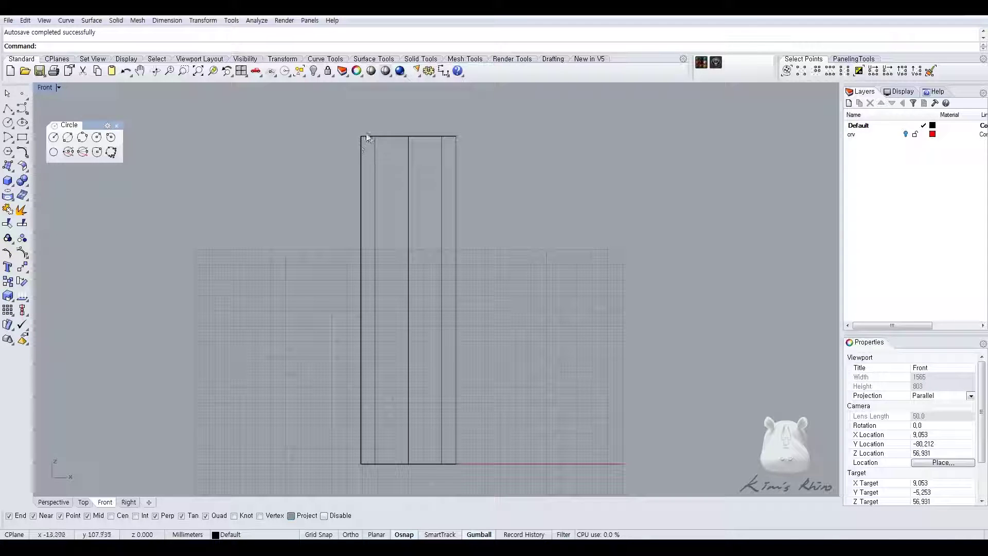
left_click(370, 139)
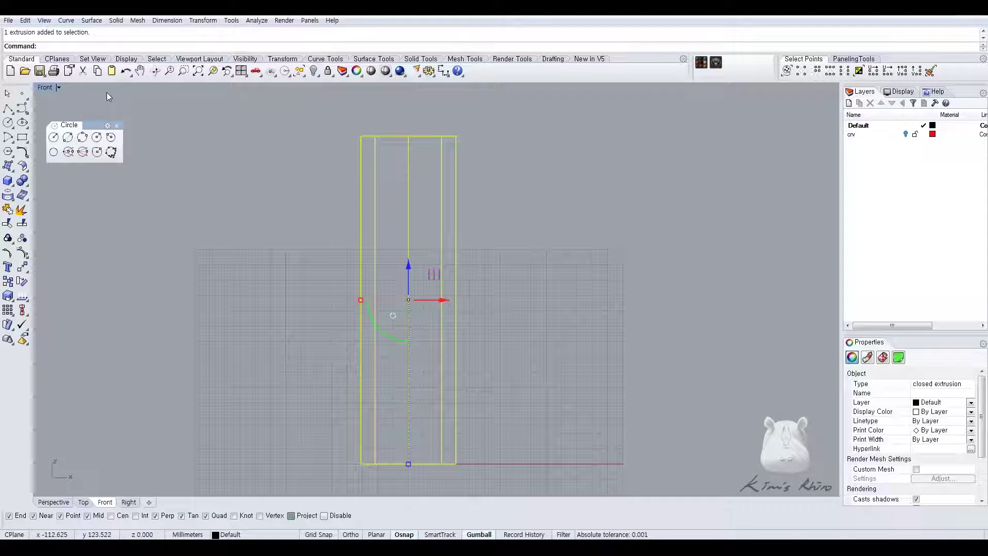
right_click(40, 72)
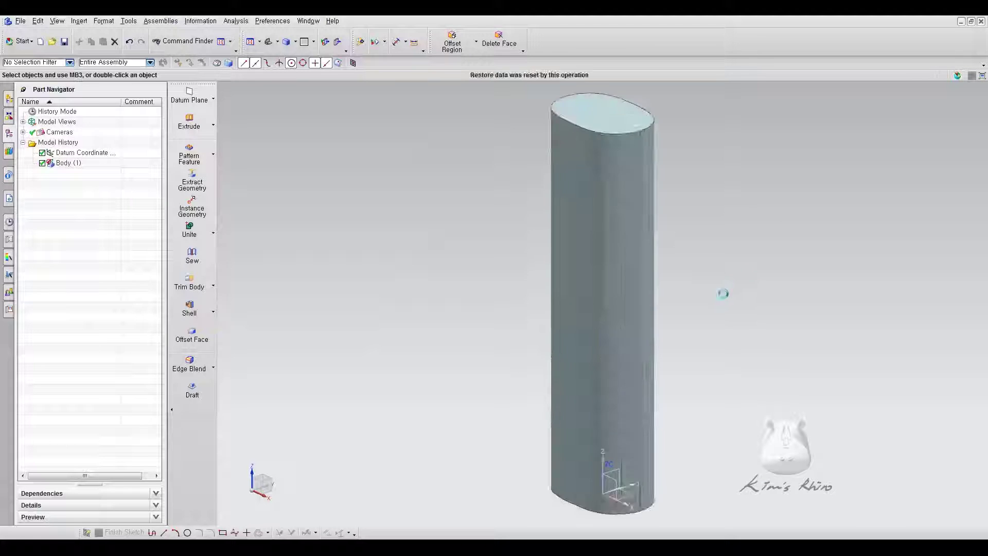
- Thicken the top face of the oval body by 2 mm, with the direction reversed into the body
middle_click_drag(723, 294, 747, 308)
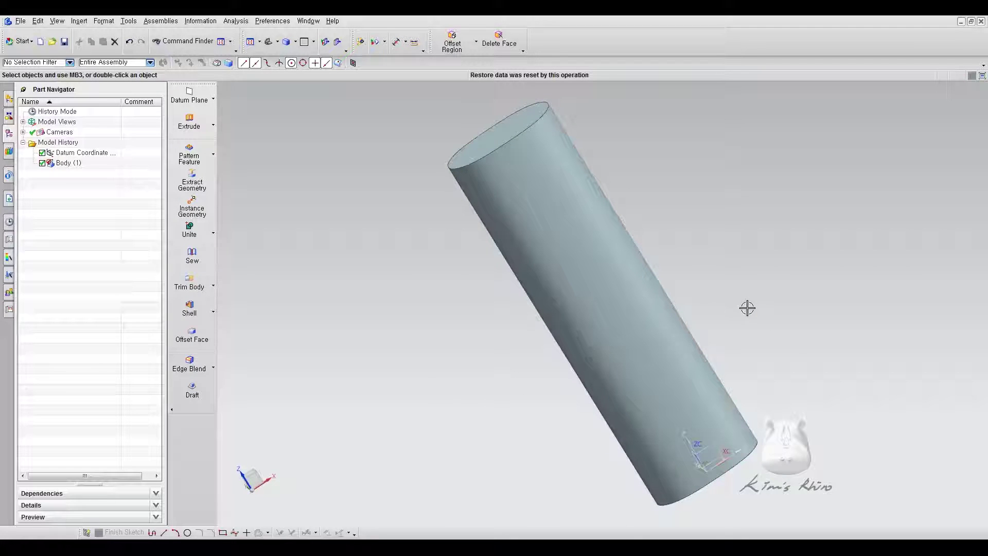
key("ctrl+alt+f")
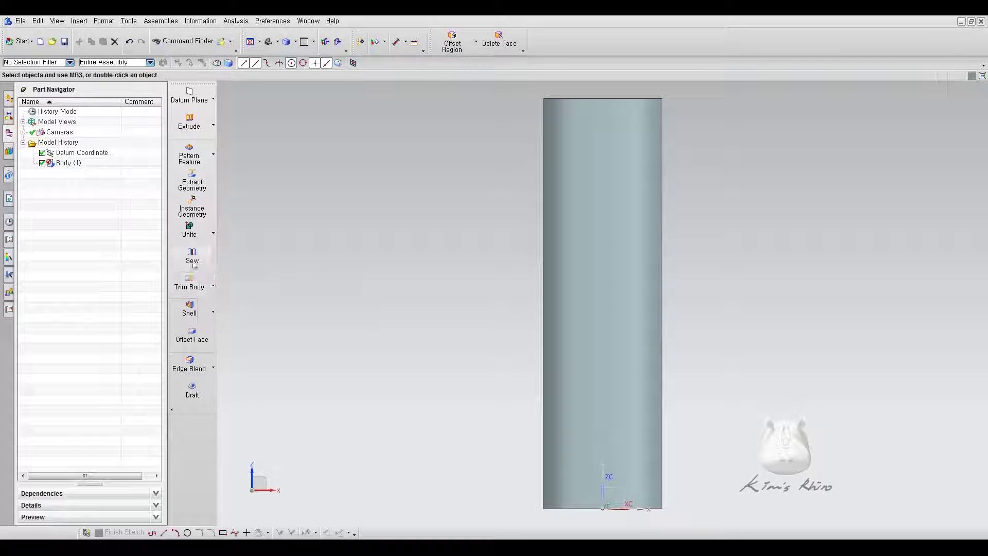
left_click(213, 312)
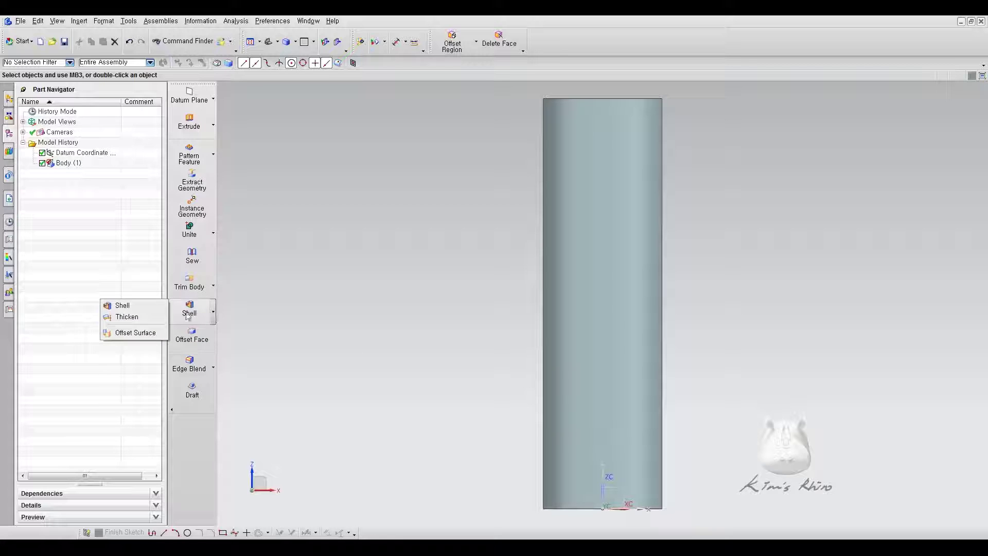
left_click(139, 319)
middle_click_drag(411, 259, 415, 303)
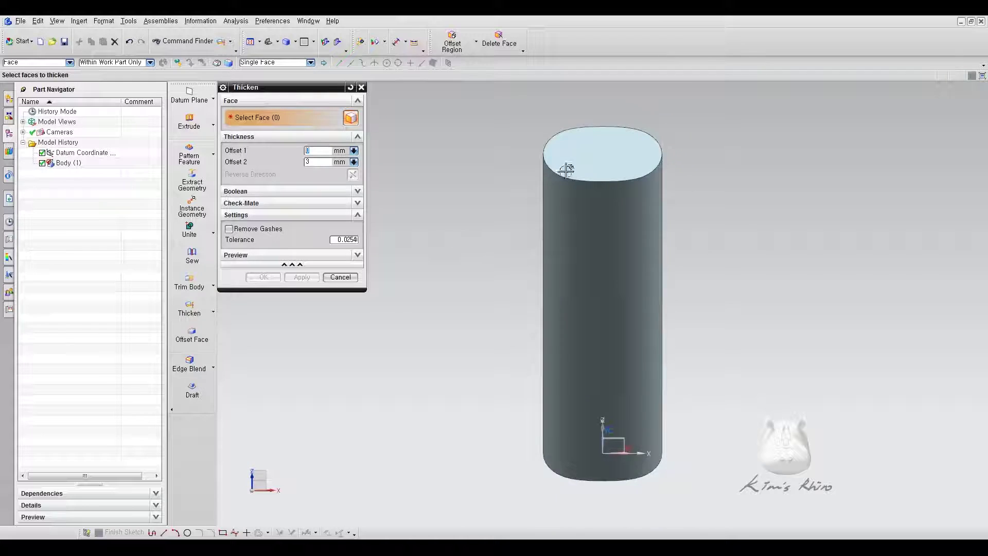
scroll(565, 168, "up", 2)
left_click(597, 144)
middle_click_drag(569, 194, 699, 288)
mouse_move(769, 282)
middle_mouse_down()
mouse_move(807, 251)
mouse_move(816, 271)
mouse_move(803, 249)
middle_mouse_up()
scroll(741, 161, "up", 5)
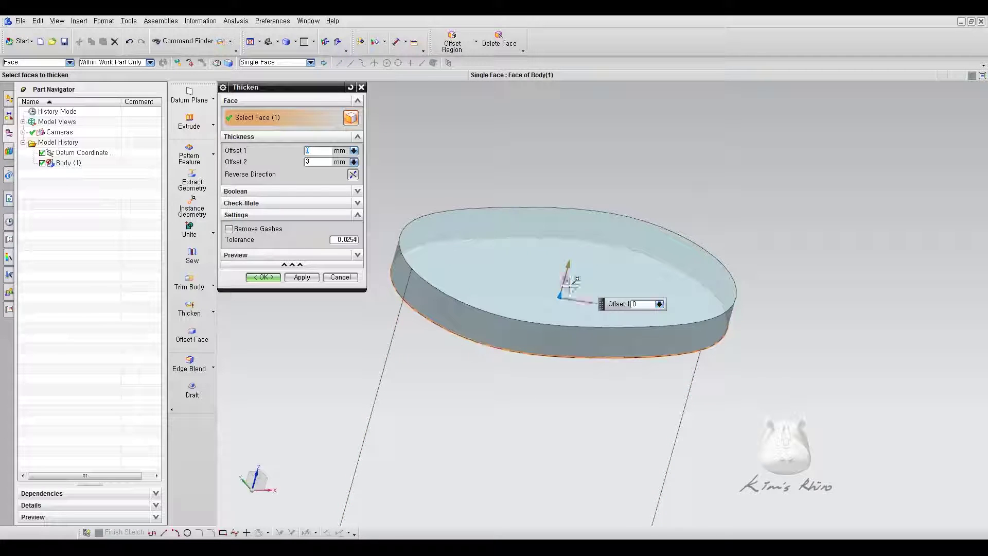
left_click(317, 162)
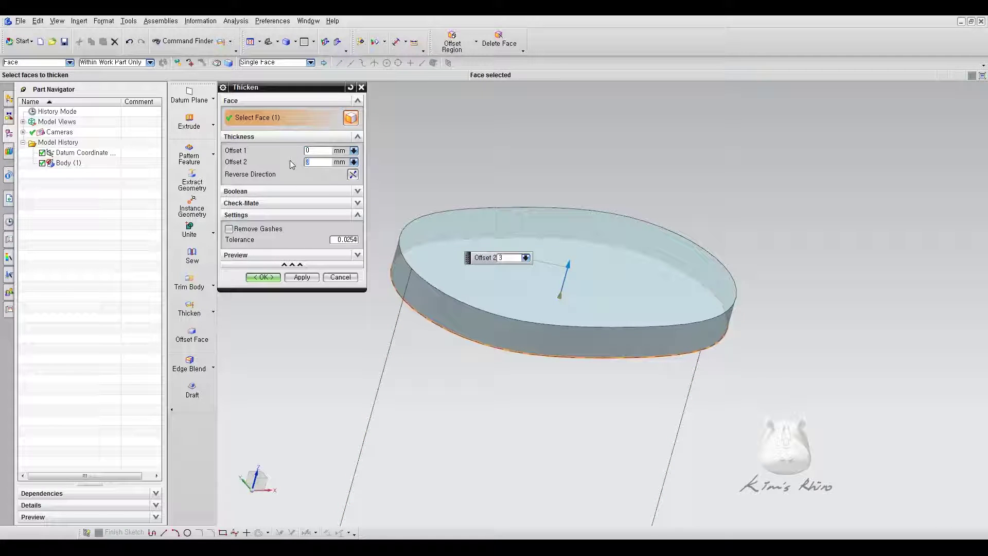
left_click(353, 174)
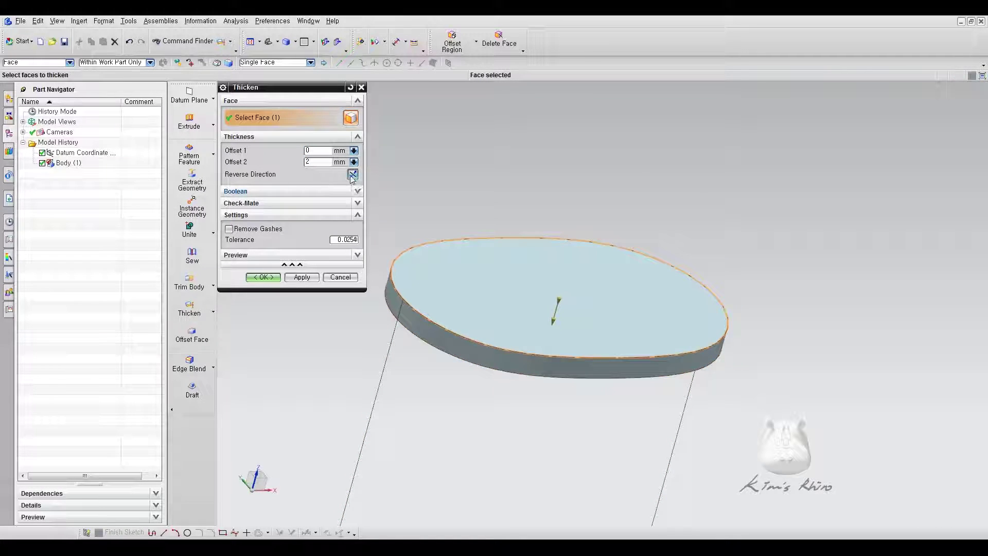
left_click(263, 277)
- Thicken the bottom face of the oval body by 2 mm, with the direction reversed into the body
scroll(521, 234, "up", 3)
middle_click_drag(592, 315, 597, 277)
scroll(507, 443, "down", 3)
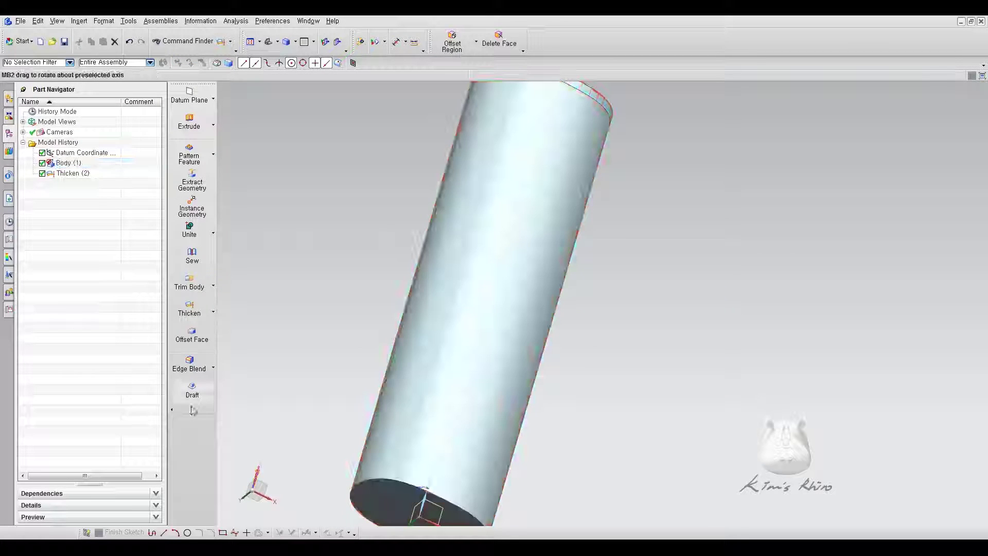
left_click(189, 307)
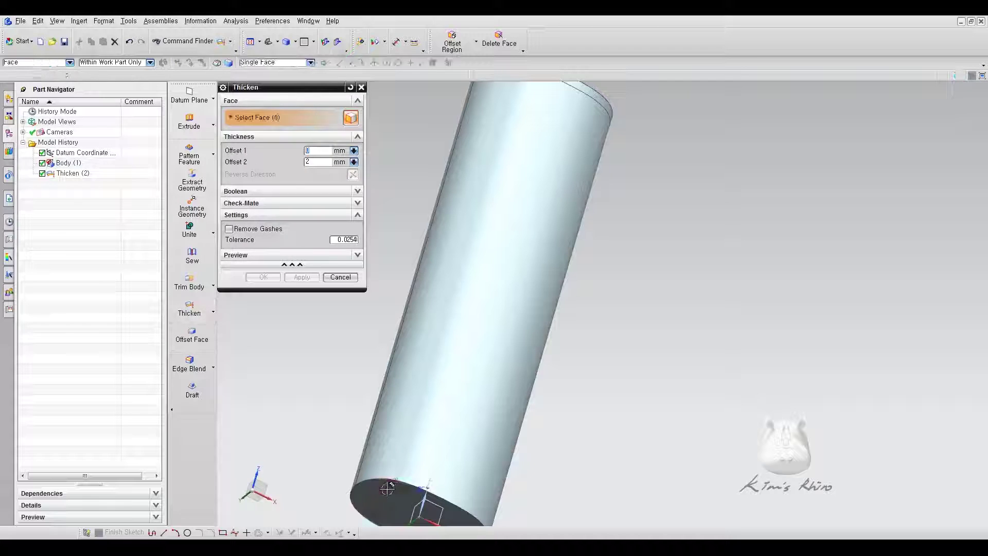
left_click(387, 489)
left_click(354, 175)
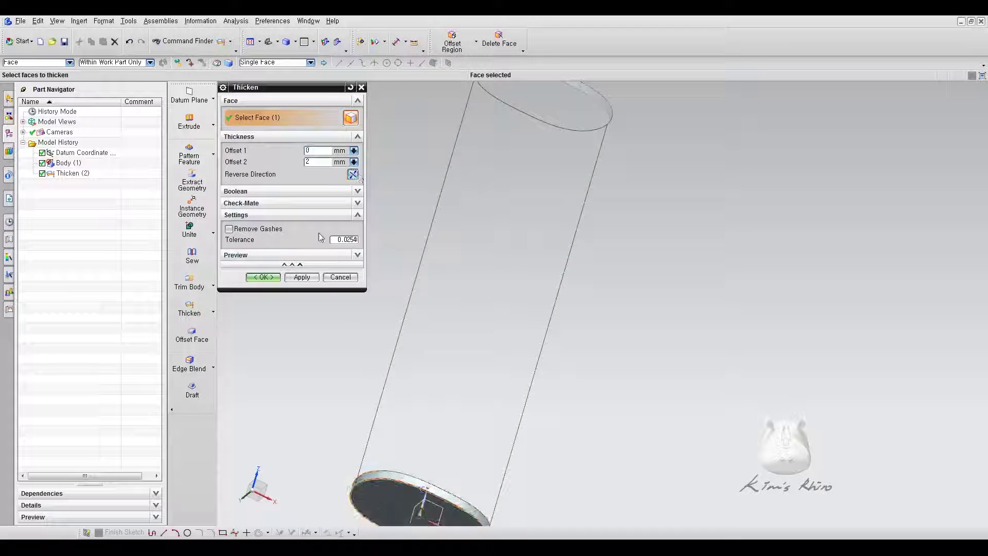
left_click(270, 278)
- Subtract the two thickened end plates from the oval body, keeping the tool bodies
middle_click_drag(474, 271, 532, 290)
scroll(547, 268, "down", 2)
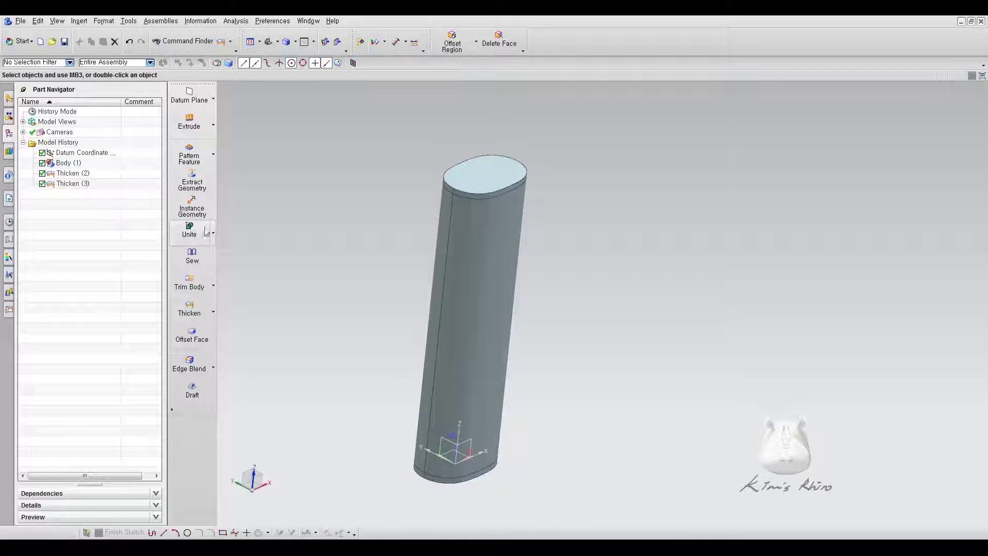
left_click(158, 244)
left_click(493, 333)
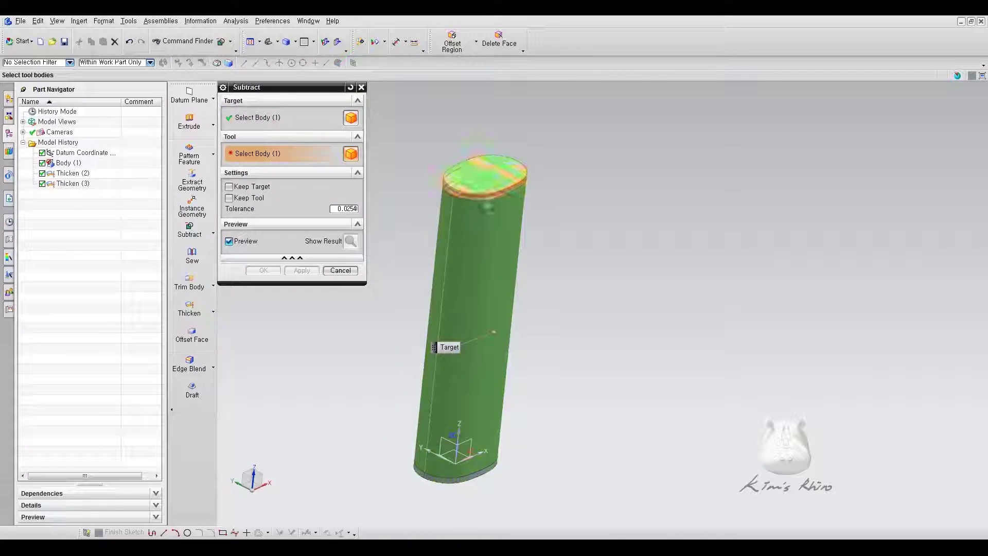
left_click(478, 172)
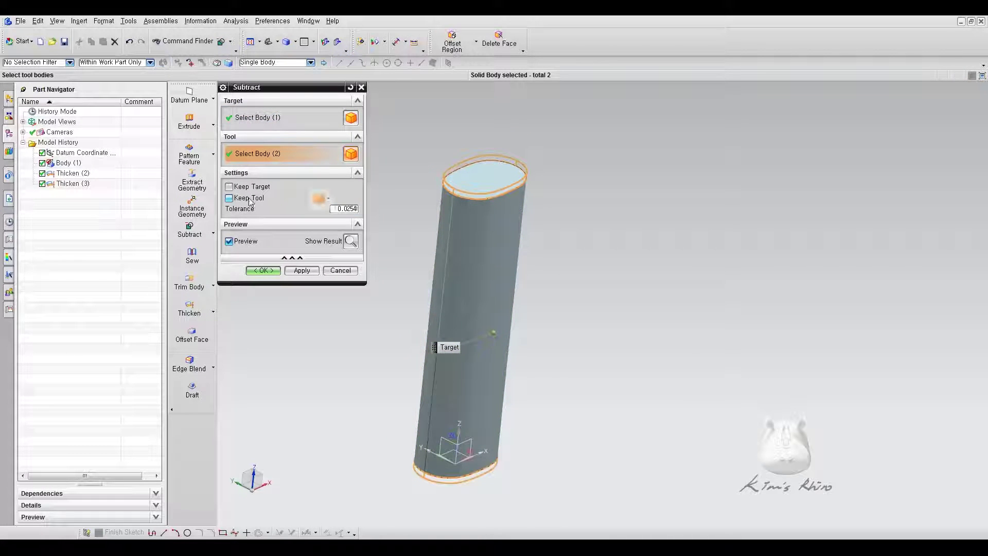
left_click(266, 273)
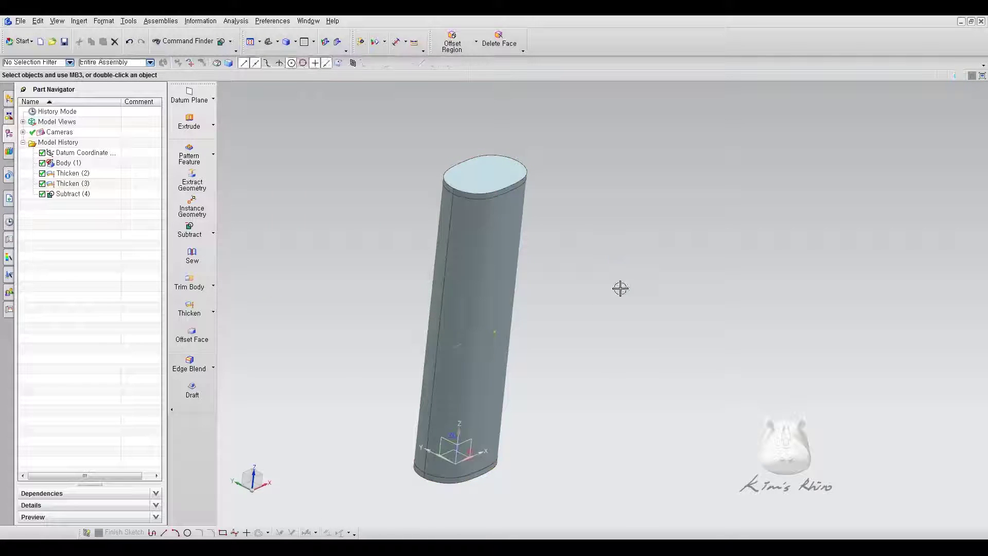
- Hide the datum coordinate system and set up a 2.5 mm circular edge blend on the top plate's outer edge
double_click(498, 168)
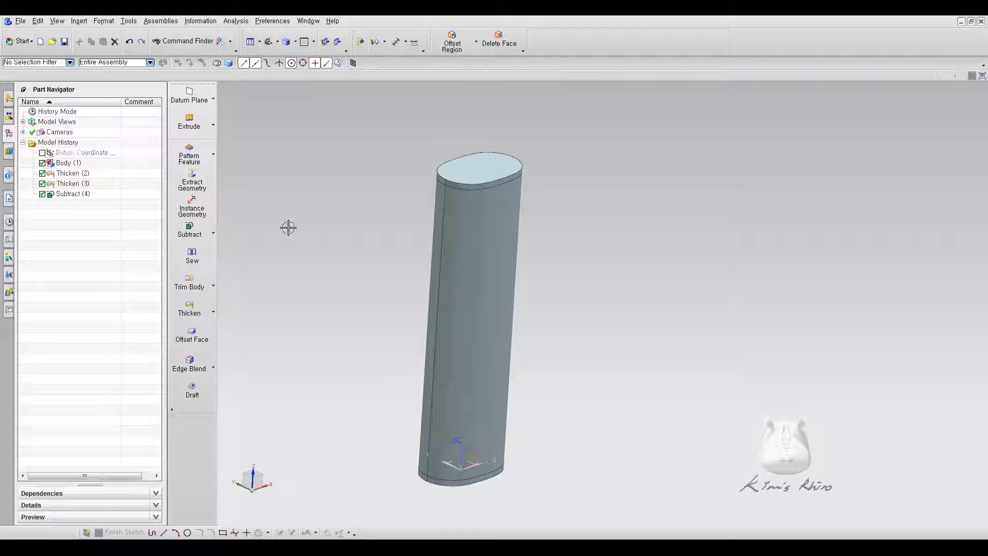
scroll(456, 161, "up", 3)
middle_click_drag(629, 273, 619, 276)
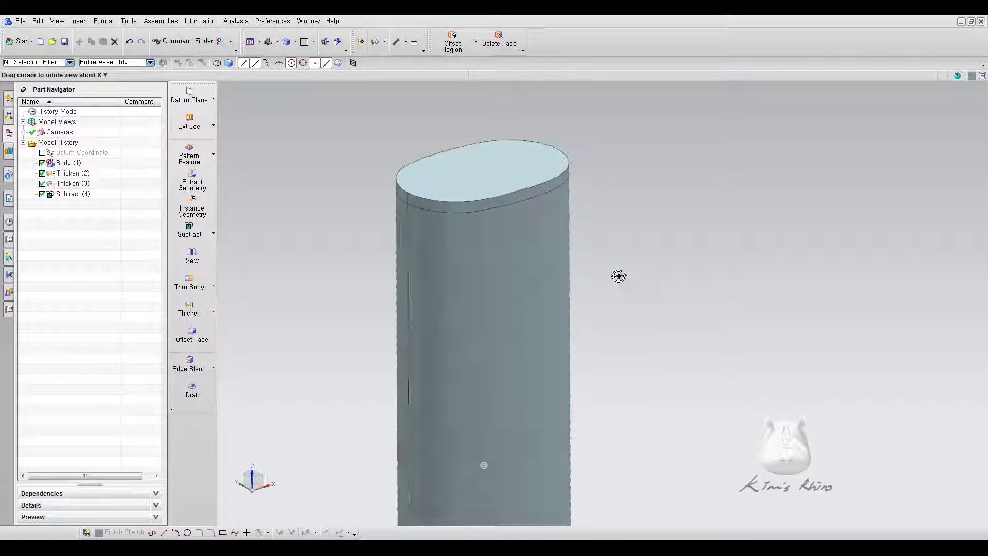
scroll(477, 117, "up", 2)
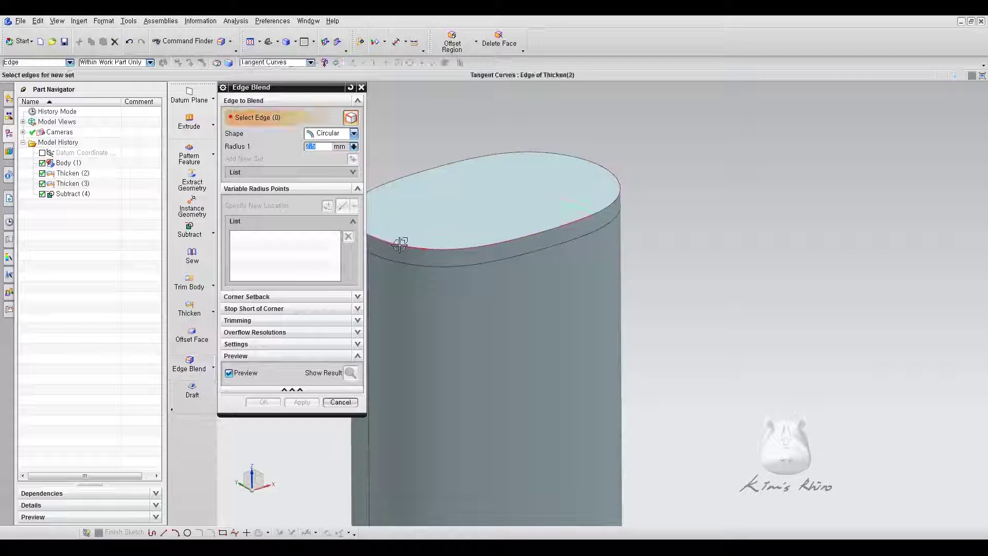
left_click(488, 249)
scroll(512, 231, "up", 5)
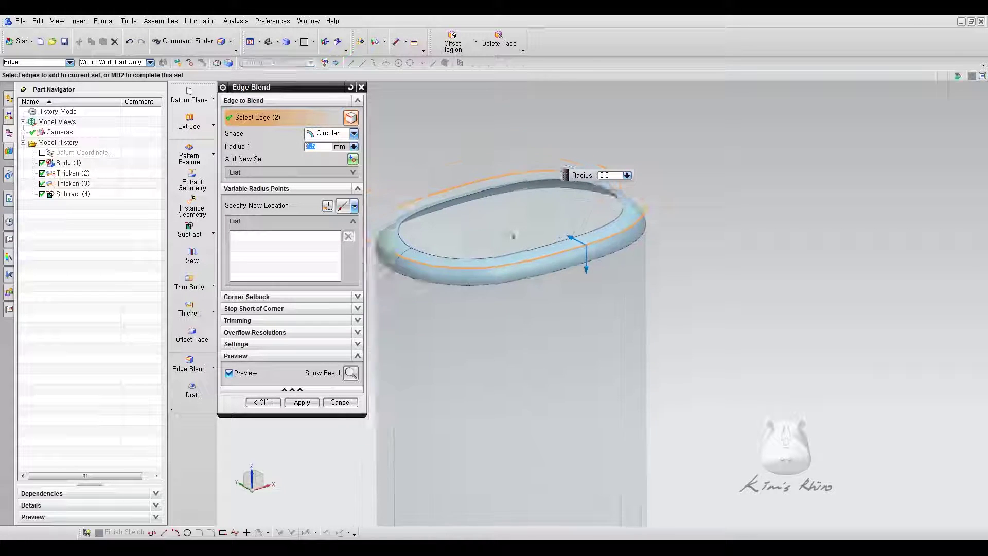
type("1.5")
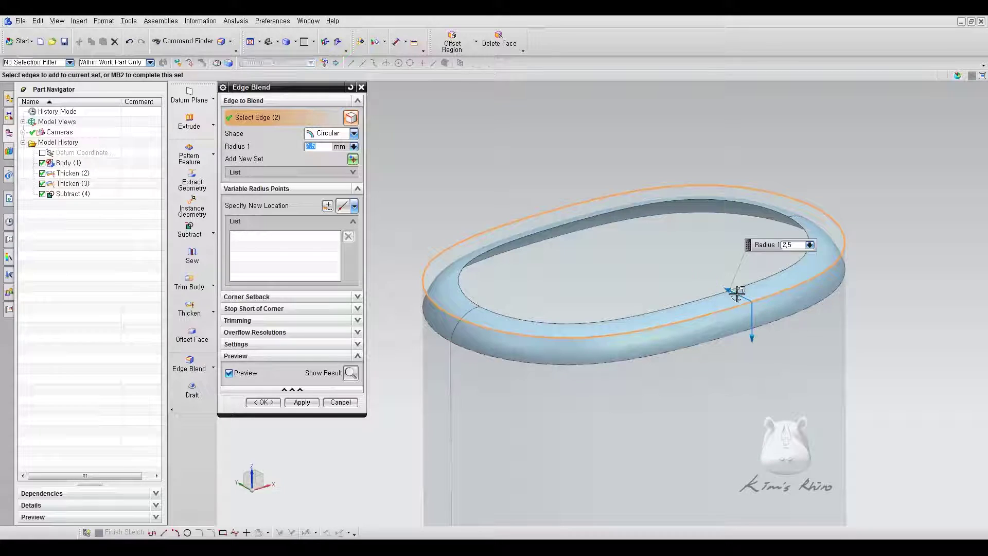
key("Return")
key("Return")
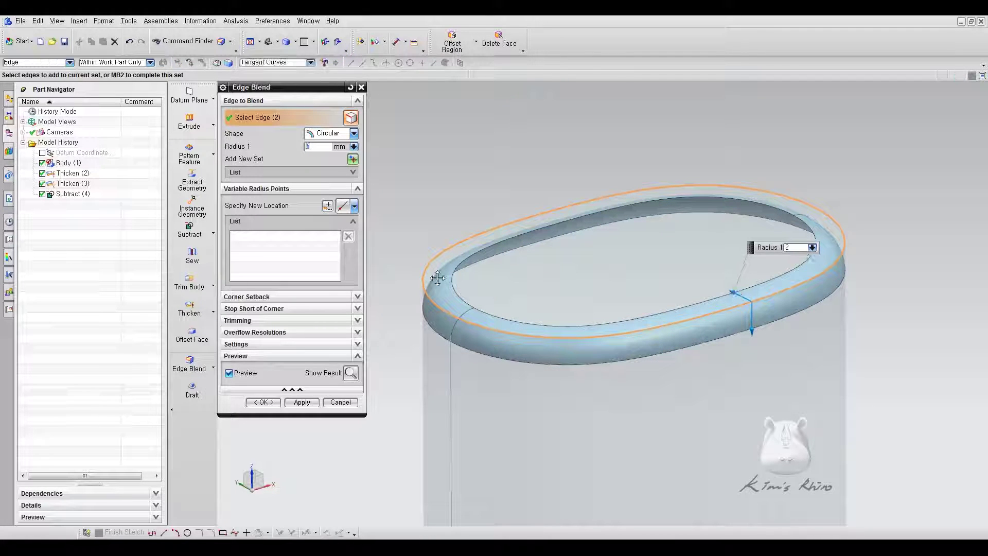
left_click_drag(731, 292, 700, 276)
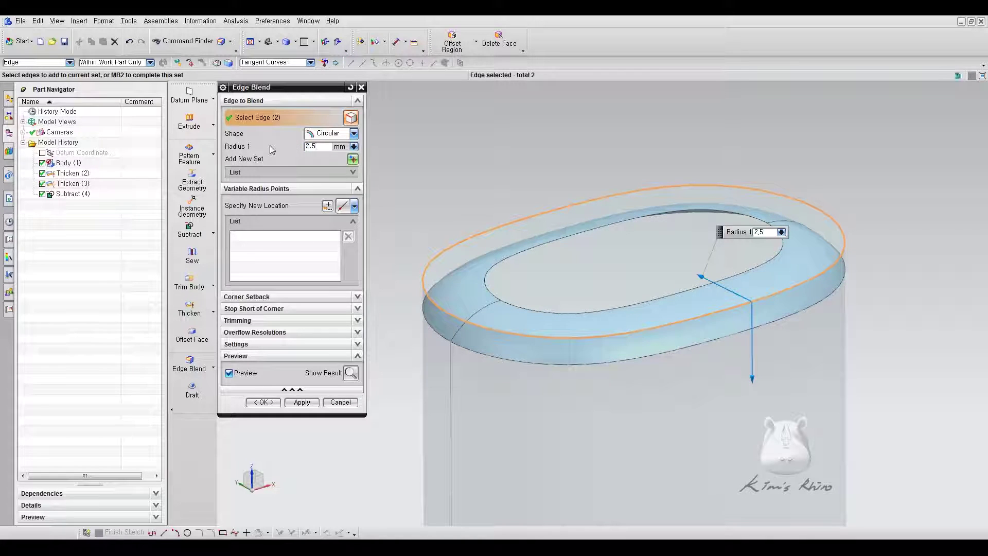
- Add the bottom plate's outer edge to the 2.5 mm edge blend and apply it
key("ctrl+alt+f")
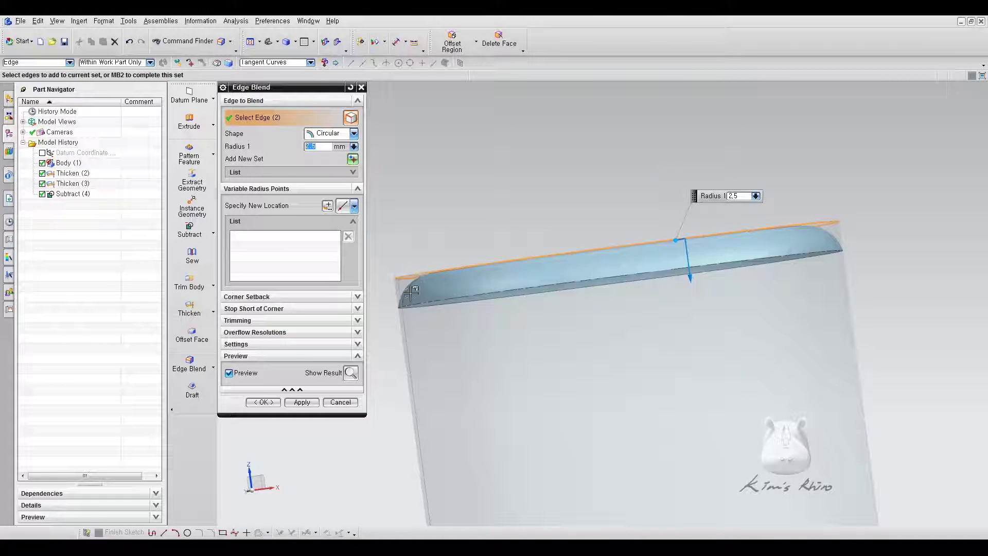
middle_click_drag(411, 314, 565, 392)
scroll(565, 391, "down", 5)
left_click(494, 476)
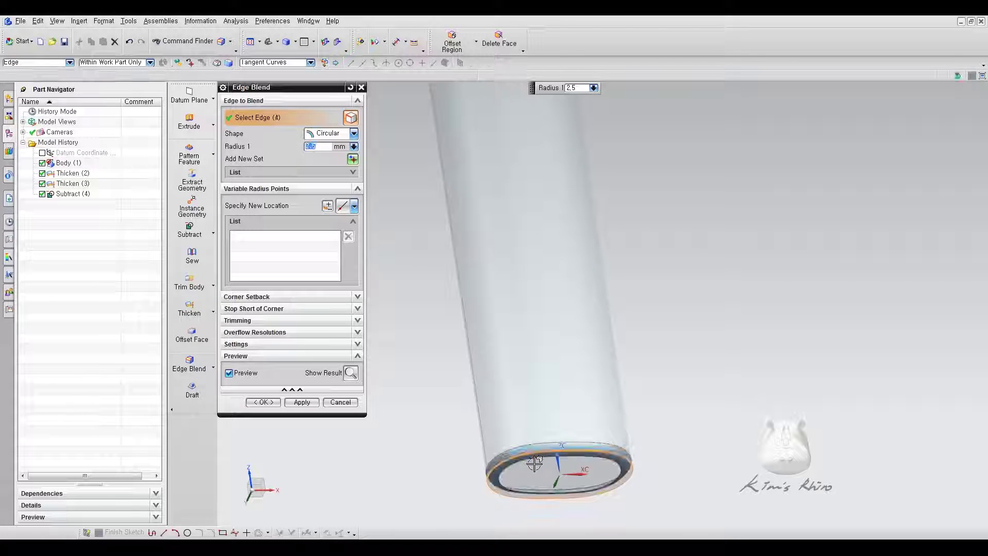
left_click(264, 402)
- Unite the oval body with the two blended end plates
middle_click_drag(704, 300, 653, 295)
middle_click_drag(671, 241, 677, 279)
key("F8")
scroll(468, 141, "up", 6)
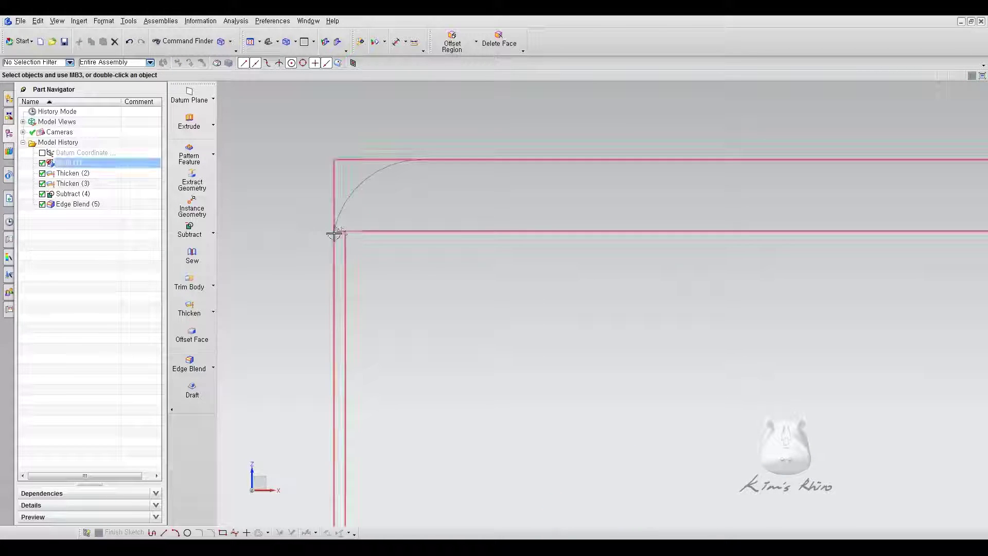
scroll(397, 175, "down", 8)
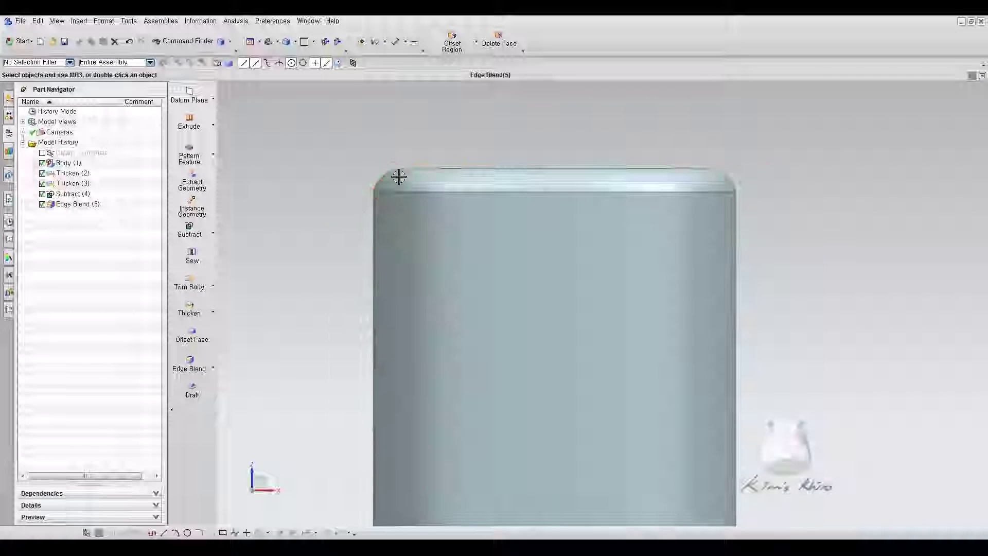
middle_click_drag(469, 161, 518, 172)
left_click(213, 234)
left_click(138, 226)
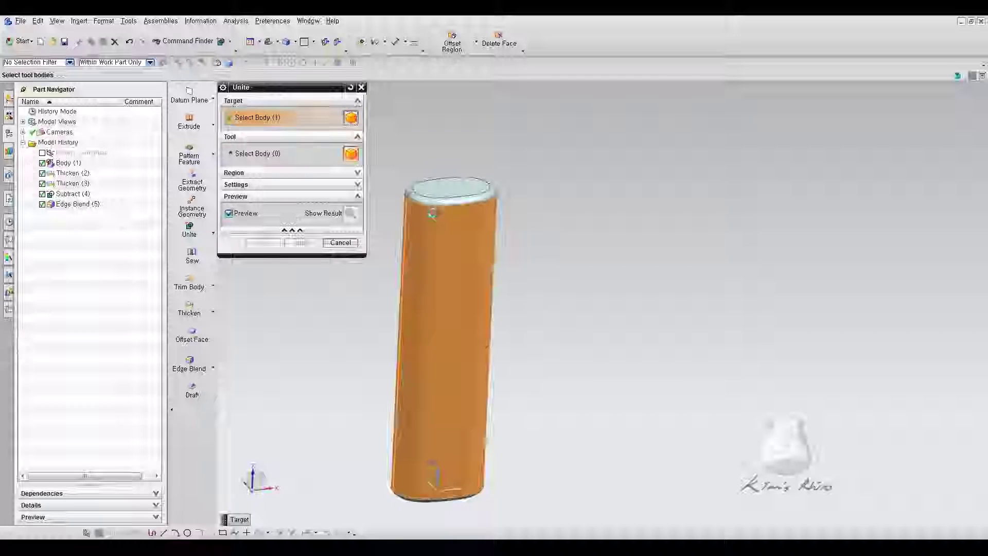
left_click(395, 370)
left_click(390, 498)
left_click(390, 497)
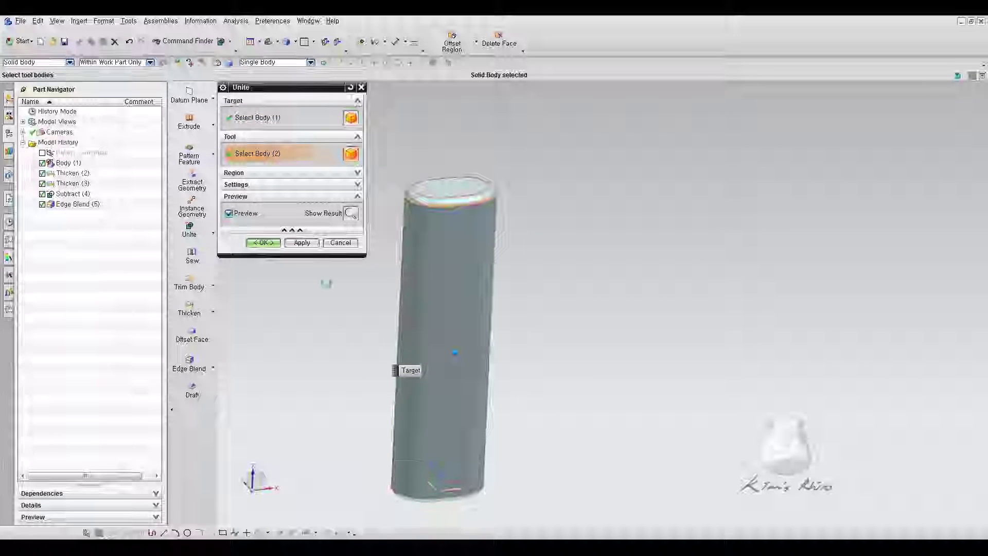
left_click(265, 243)
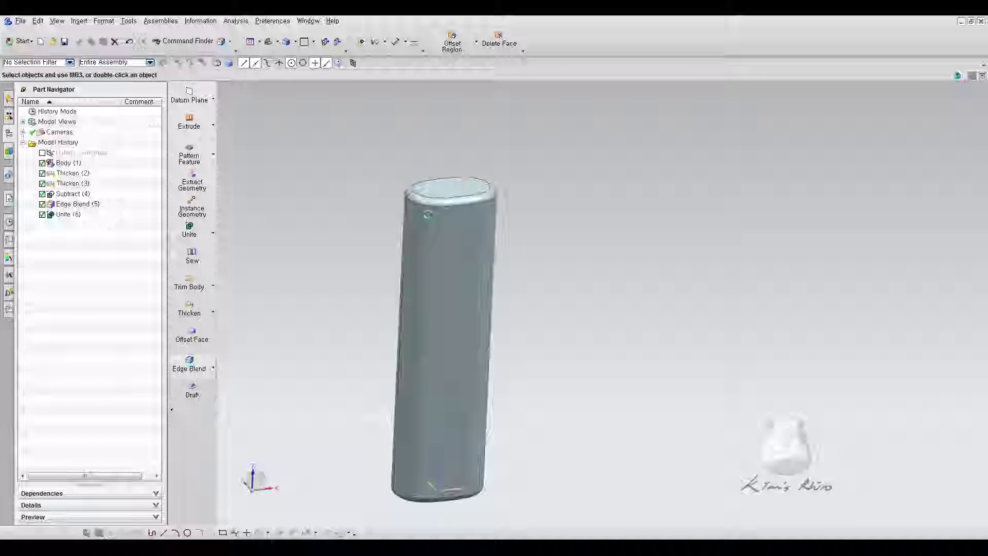
- Blend the seam edges between the oval body and both end plates with a 1 mm radius
left_click(190, 362)
left_click(410, 496)
scroll(422, 167, "up", 5)
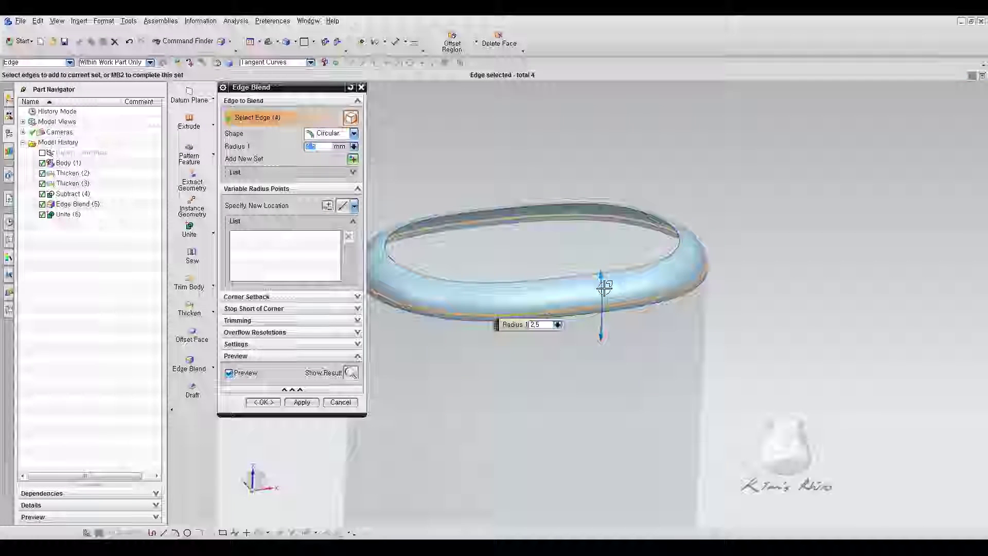
type("1")
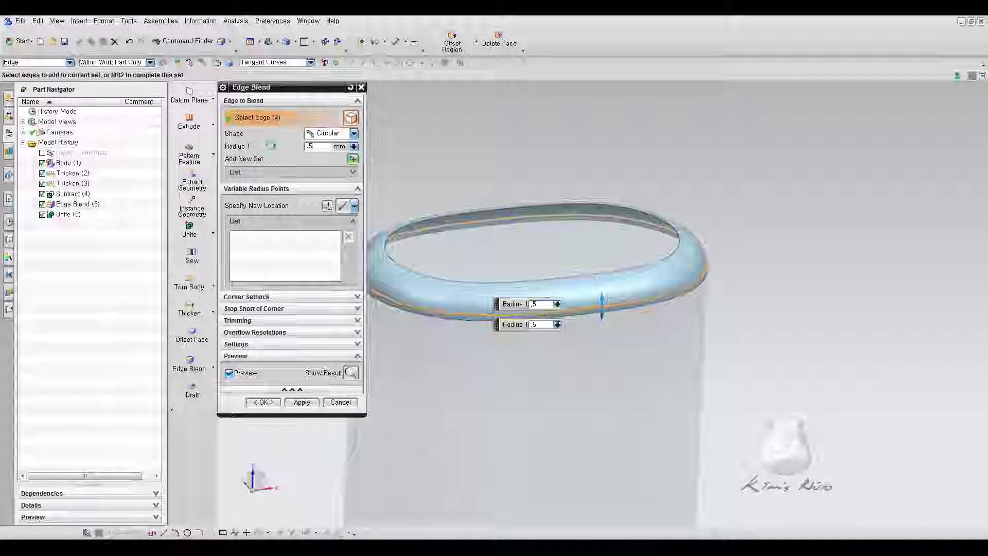
key("BackSpace")
key("BackSpace")
type("1")
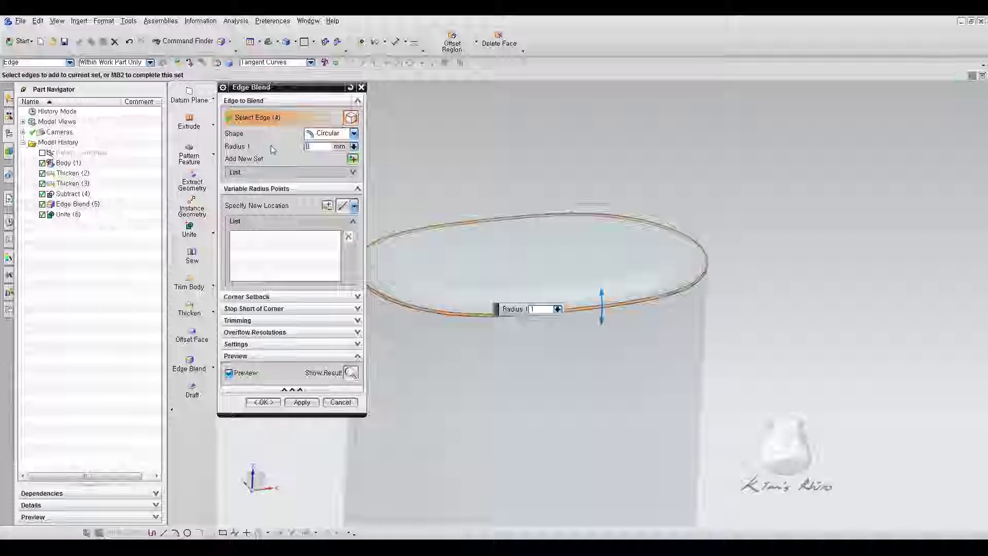
left_click(262, 402)
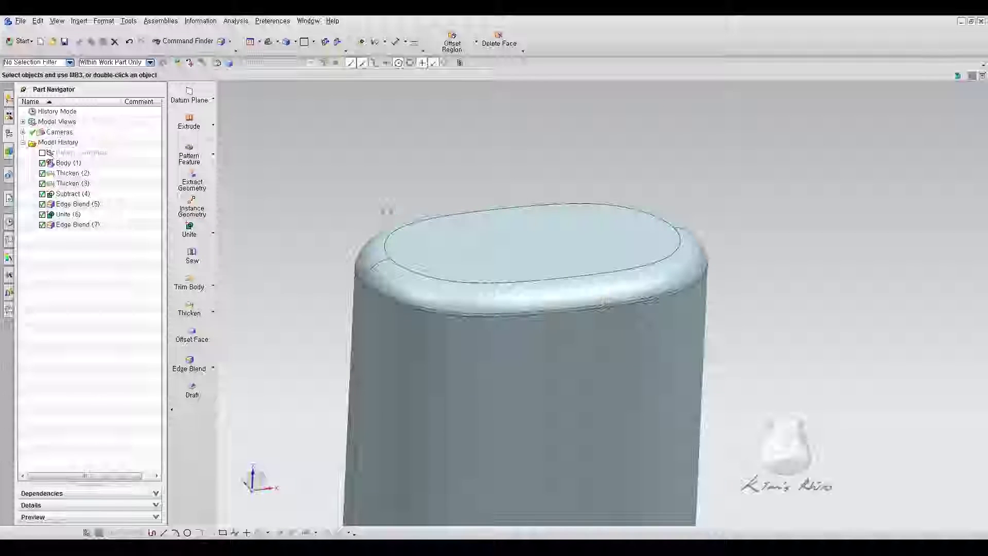
- Set the radius of the blend on the end plates' seam edges to 1.5 mm
middle_click_drag(335, 218, 348, 201)
double_click(391, 273)
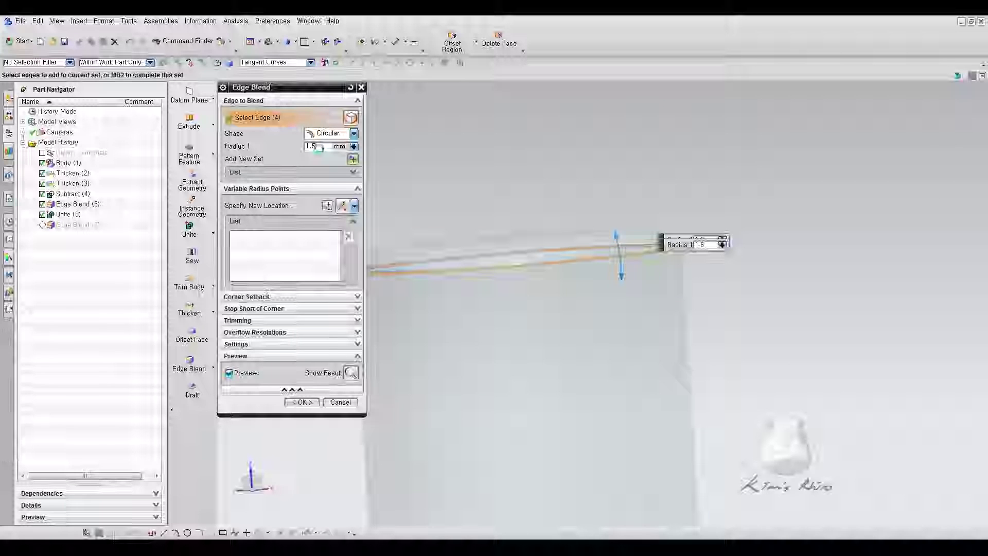
left_click(301, 402)
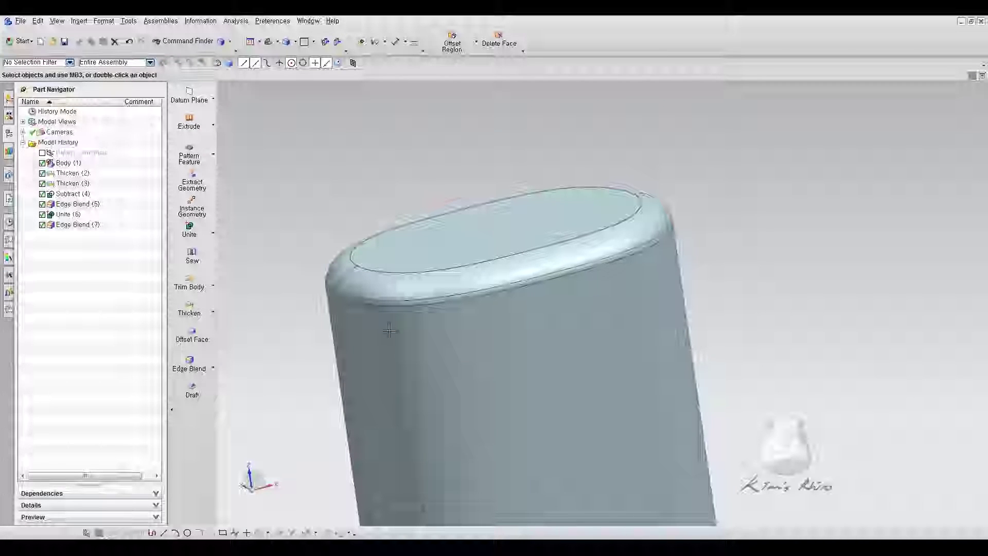
middle_click_drag(380, 170, 373, 181)
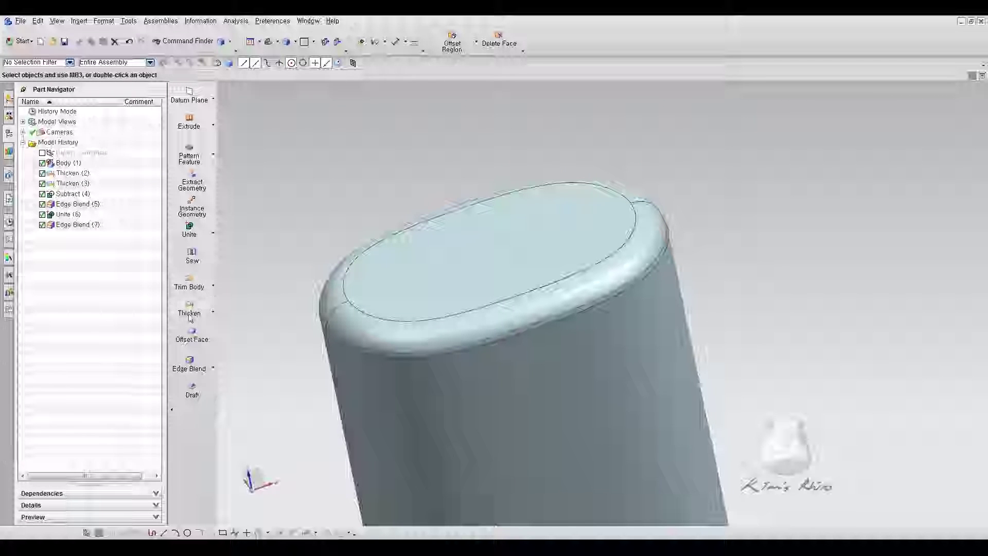
- Thicken the flat top face inward, with offset 1 at 0 mm and offset 2 at 1.5 mm
left_click(190, 311)
left_click(443, 242)
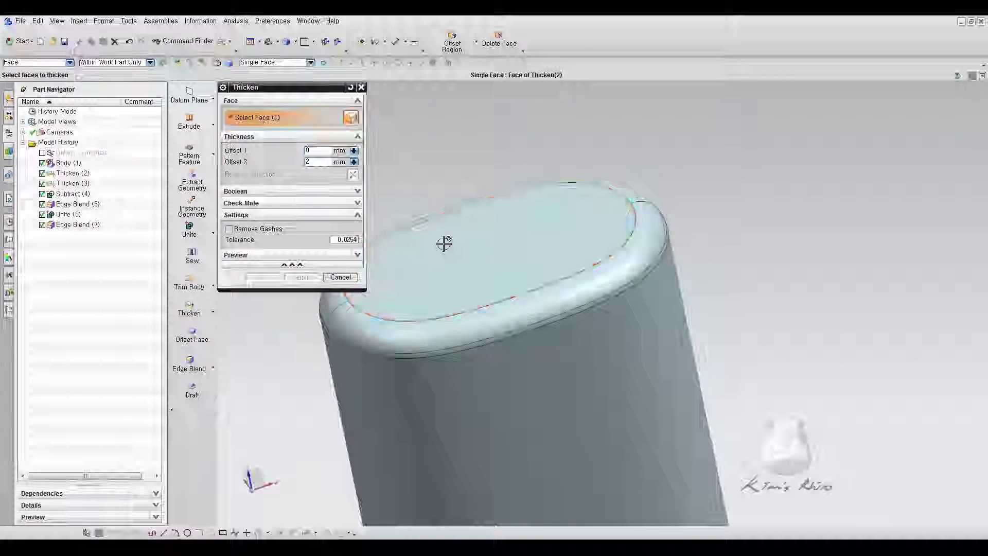
double_click(486, 229)
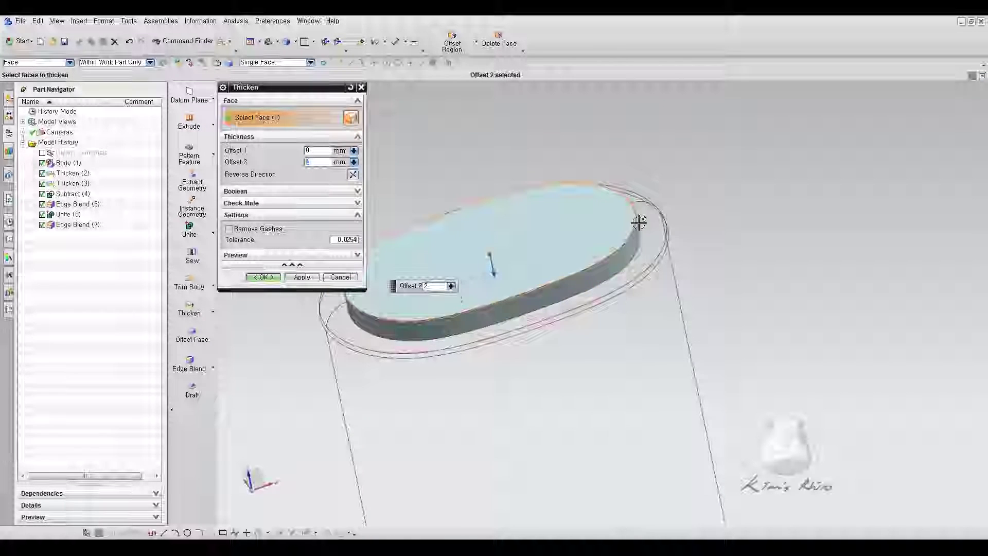
type("2")
key("Return")
type("1.5")
key("Return")
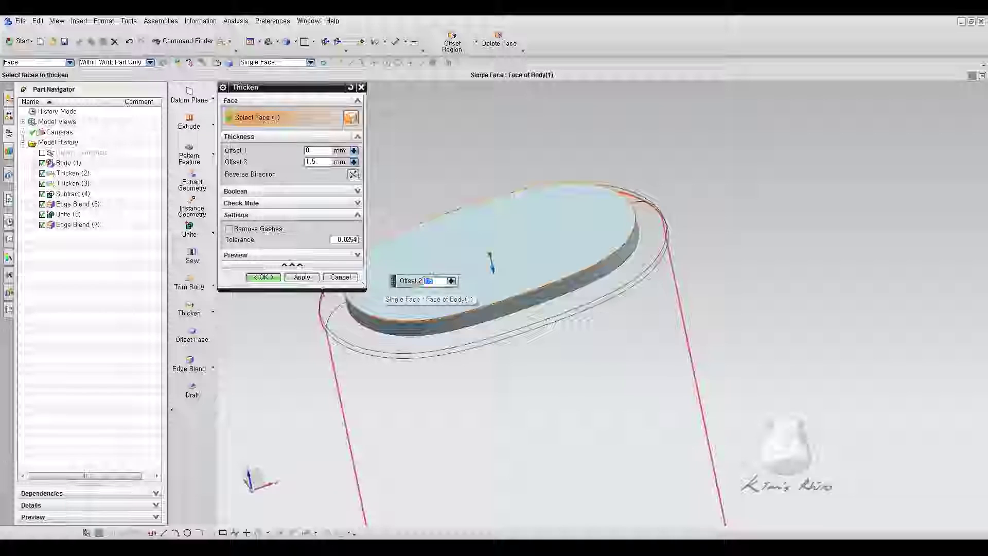
left_click(263, 277)
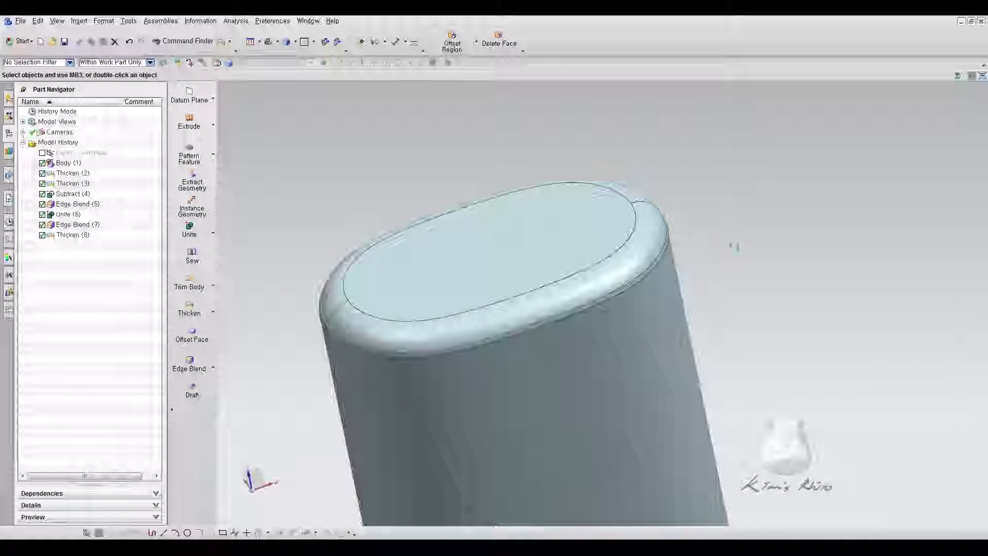
- Hide the main oval body to inspect the thickened plate on its own, and show all bodies again
left_click(641, 252)
key("ctrl+b")
middle_click_drag(723, 268, 711, 248)
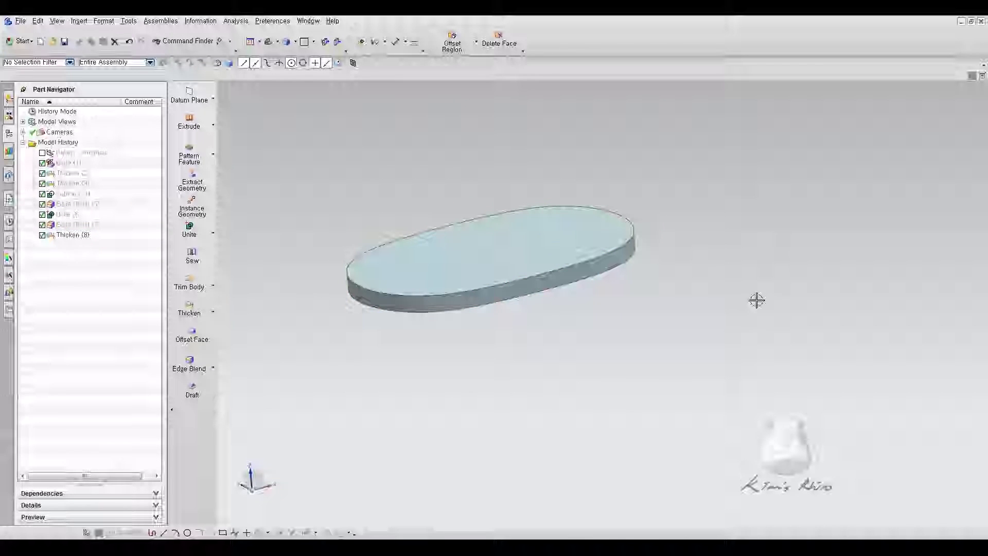
key("ctrl+shift+u")
left_click(651, 264)
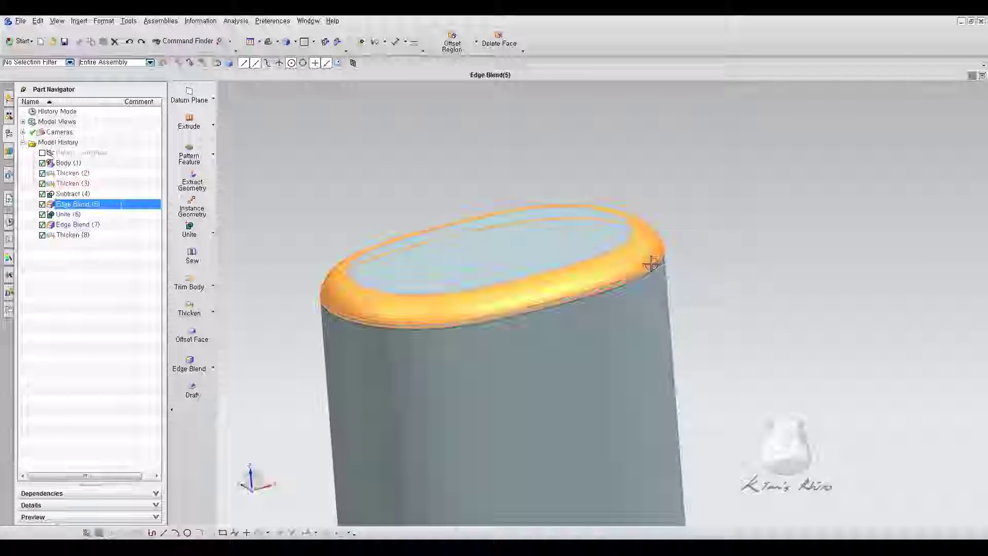
key("Escape")
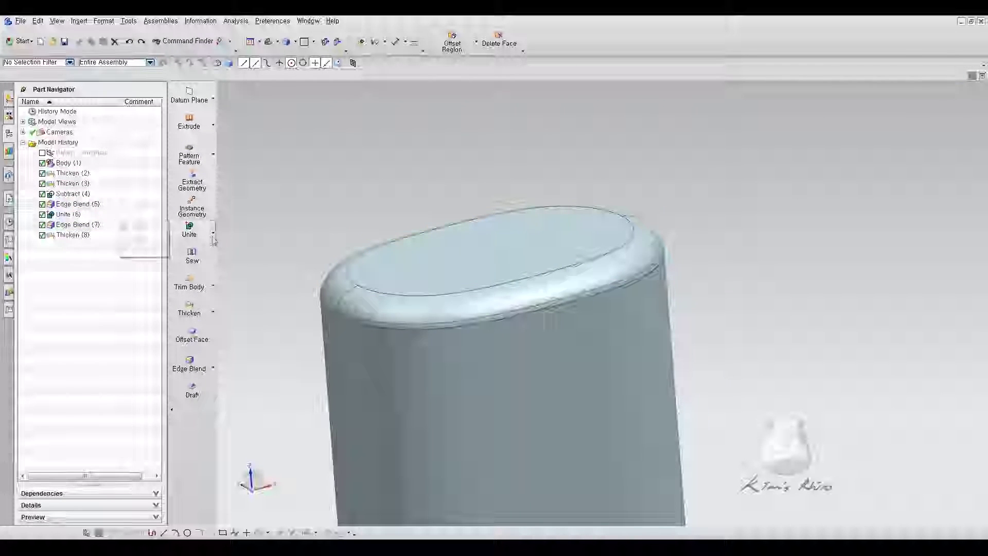
- Subtract the thickened top plate from the oval body without keeping the tool, leaving a recess in the top end
left_click(146, 239)
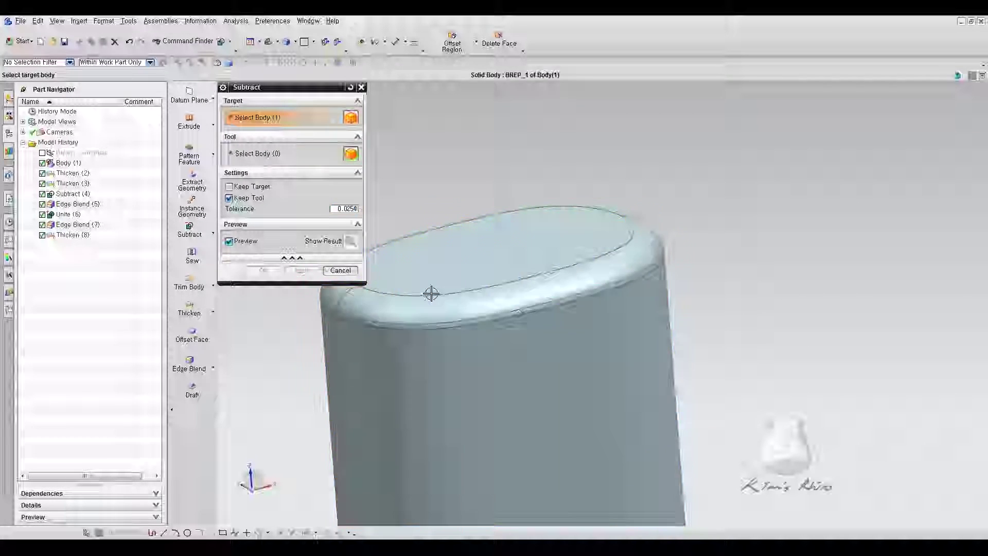
left_click(430, 291)
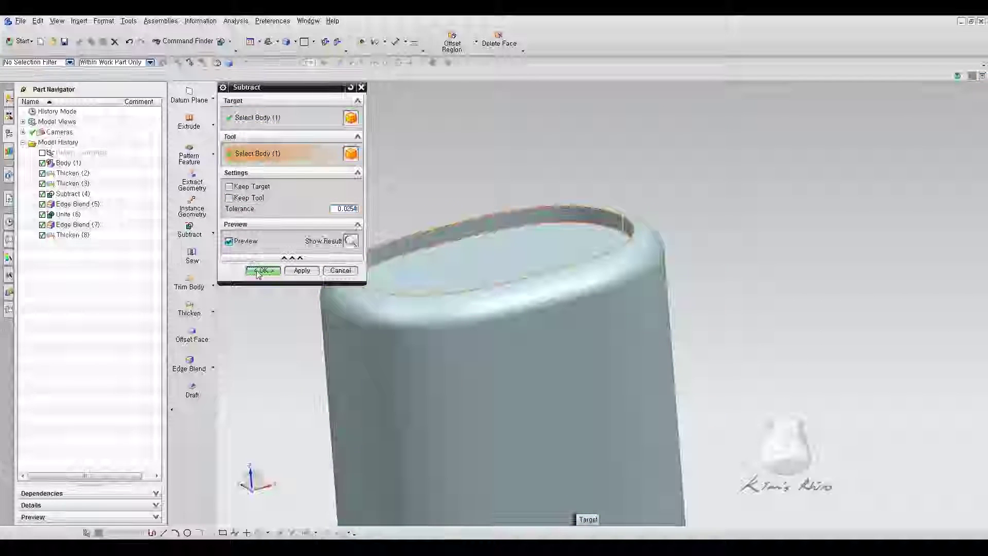
left_click(263, 270)
middle_click_drag(720, 234, 761, 265)
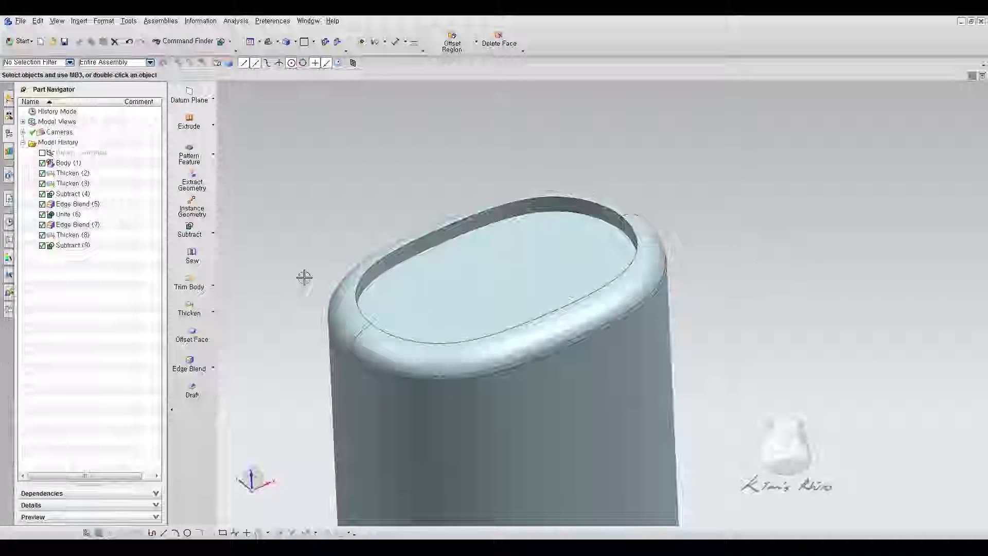
- Set up an edge blend on the floor edges of the top recess with a 10 mm radius
left_click(190, 363)
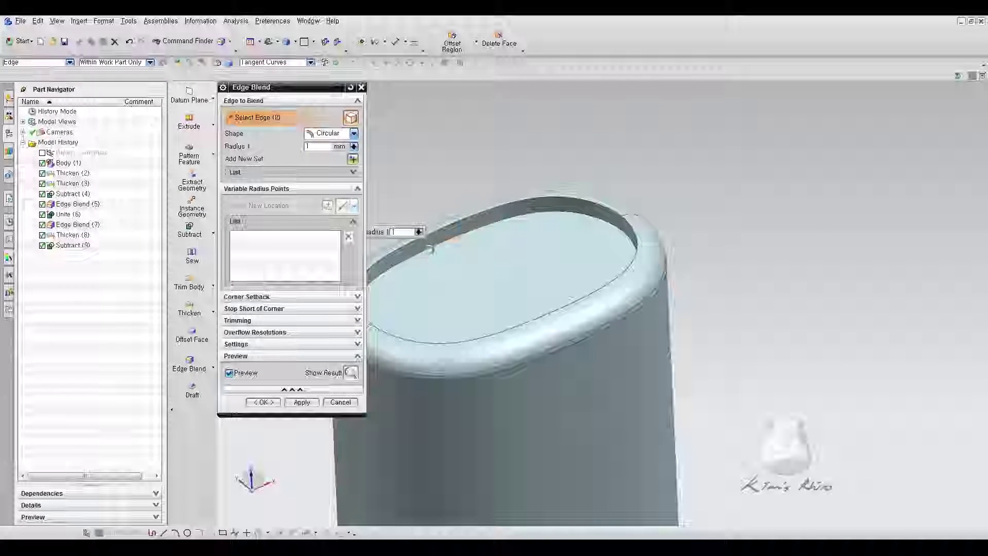
left_click(460, 247)
left_click_drag(476, 254, 508, 281)
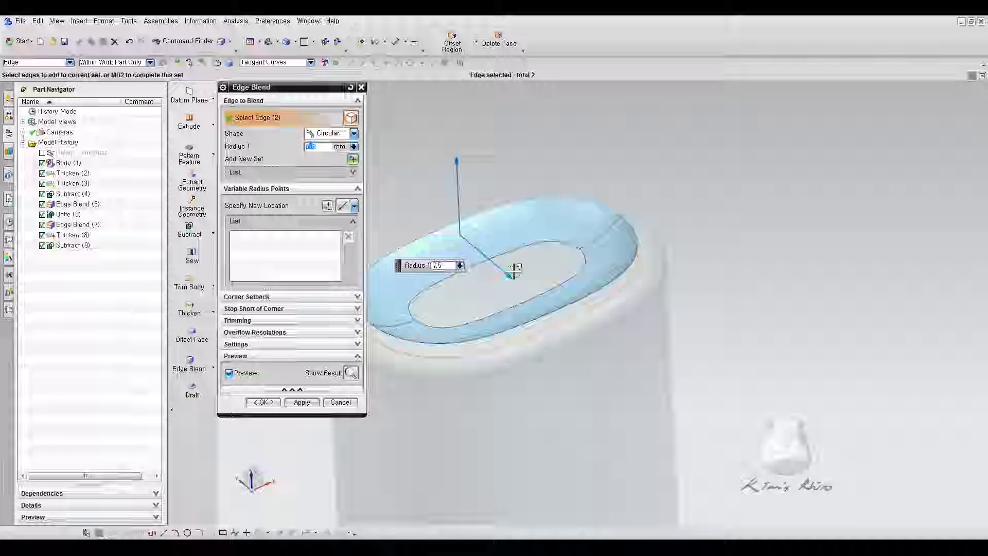
left_click_drag(504, 266, 518, 282)
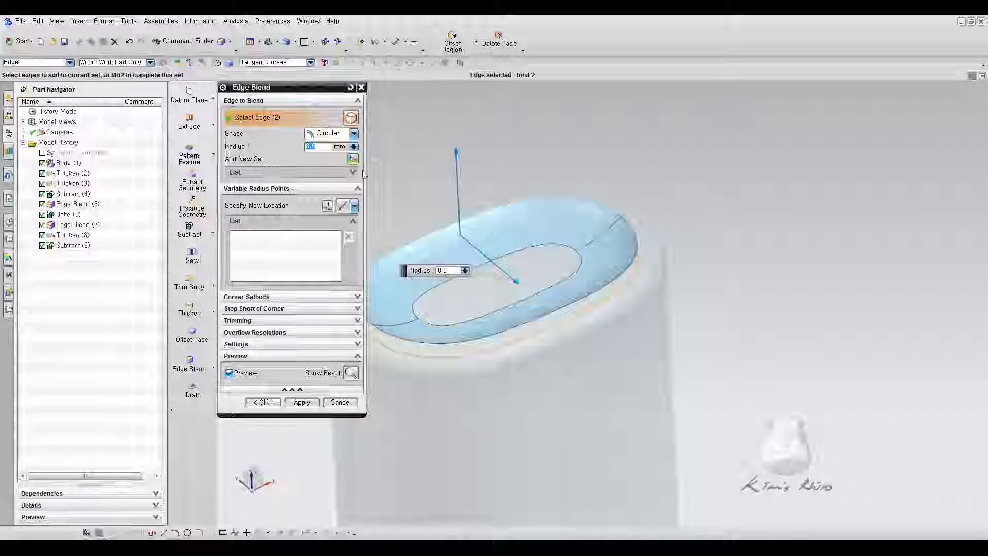
type("10")
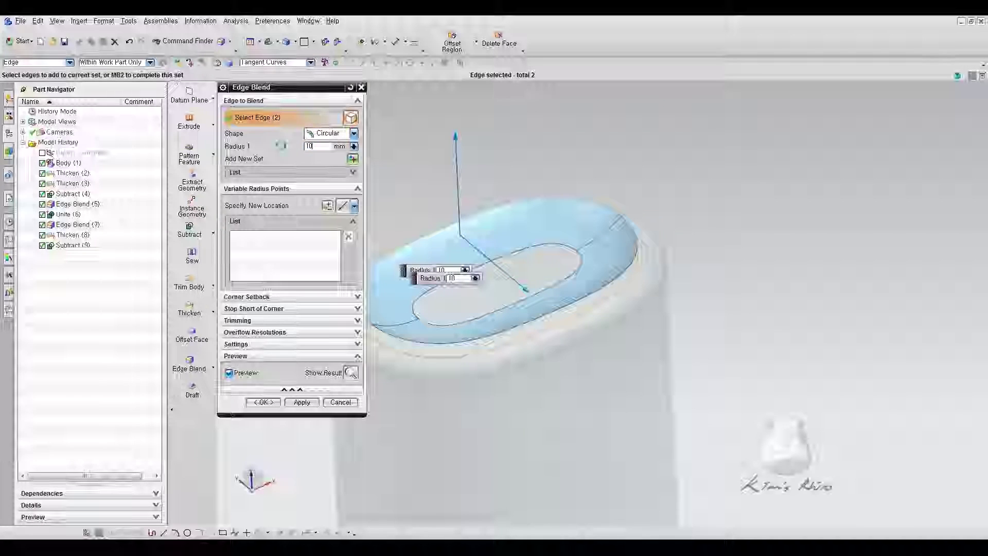
key("Return")
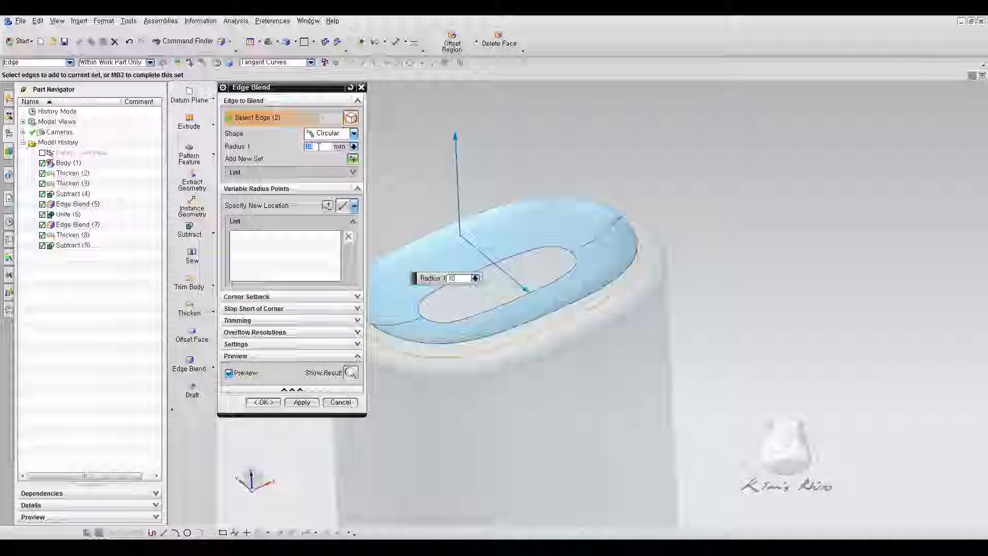
- Try a 15 mm radius for the recess blend, settle on 13 mm and apply it
type("15")
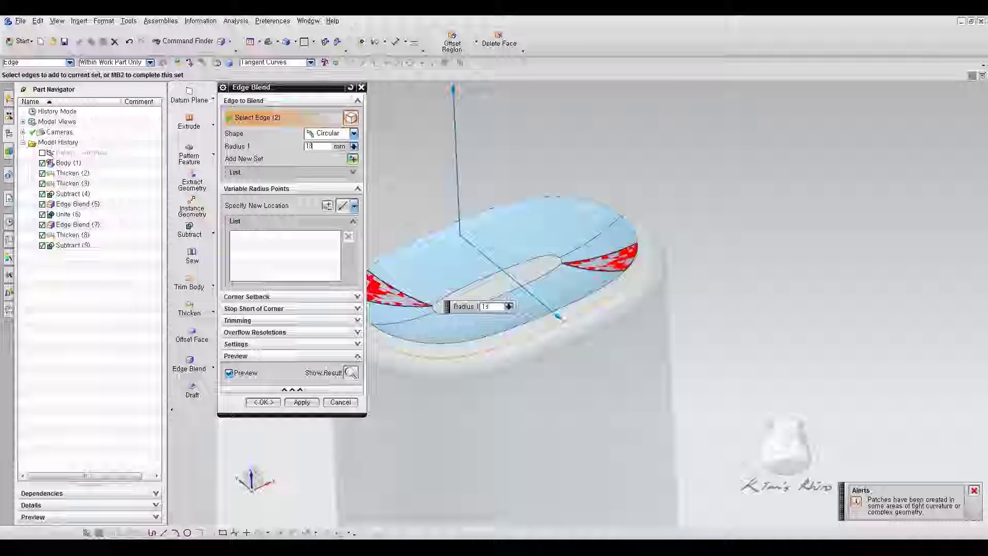
type("13")
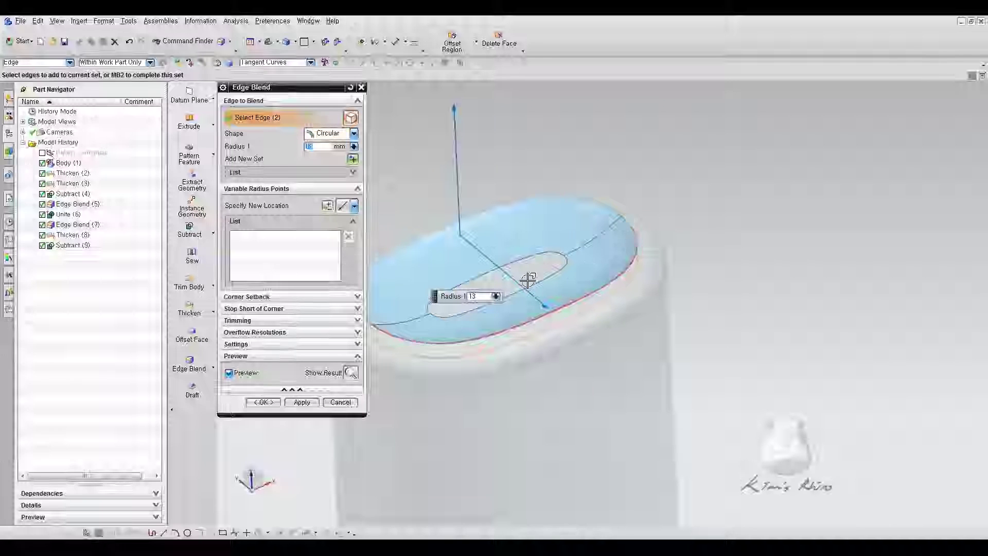
left_click(262, 401)
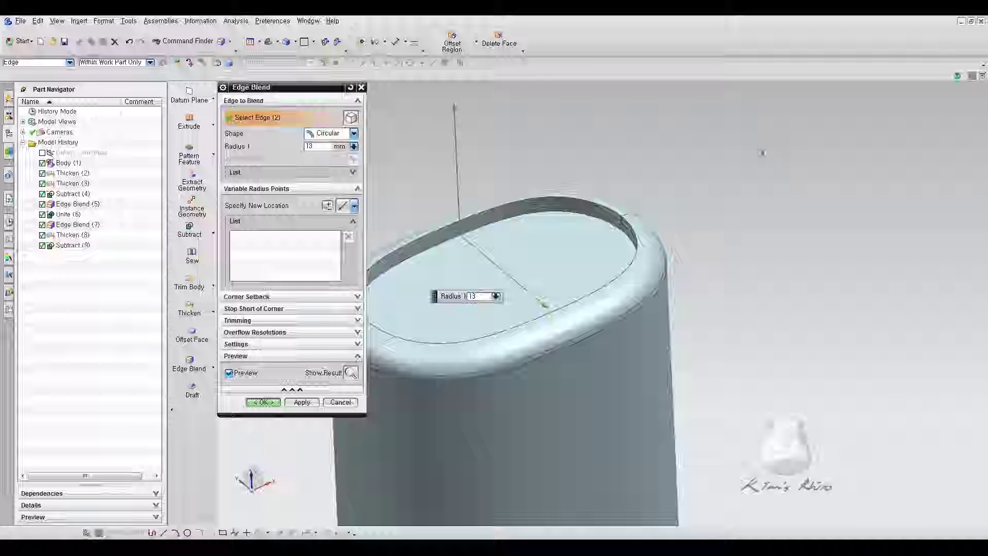
middle_click_drag(748, 215, 735, 303)
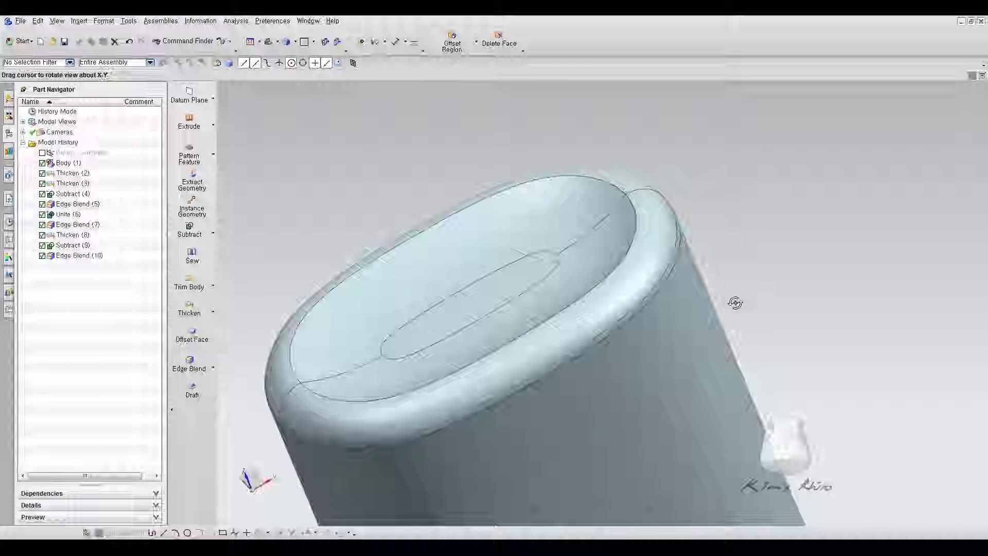
middle_click_drag(827, 239, 806, 182)
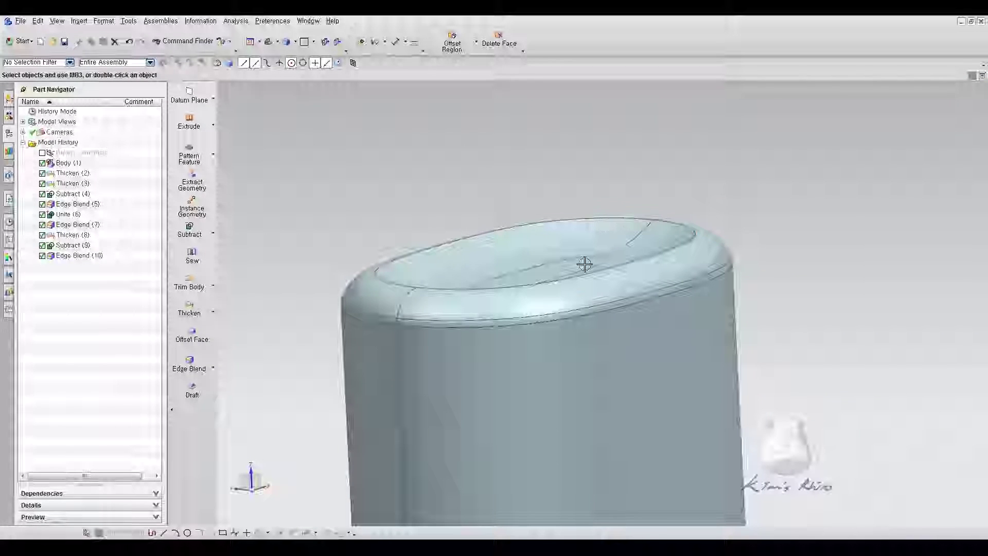
middle_click_drag(785, 208, 761, 226)
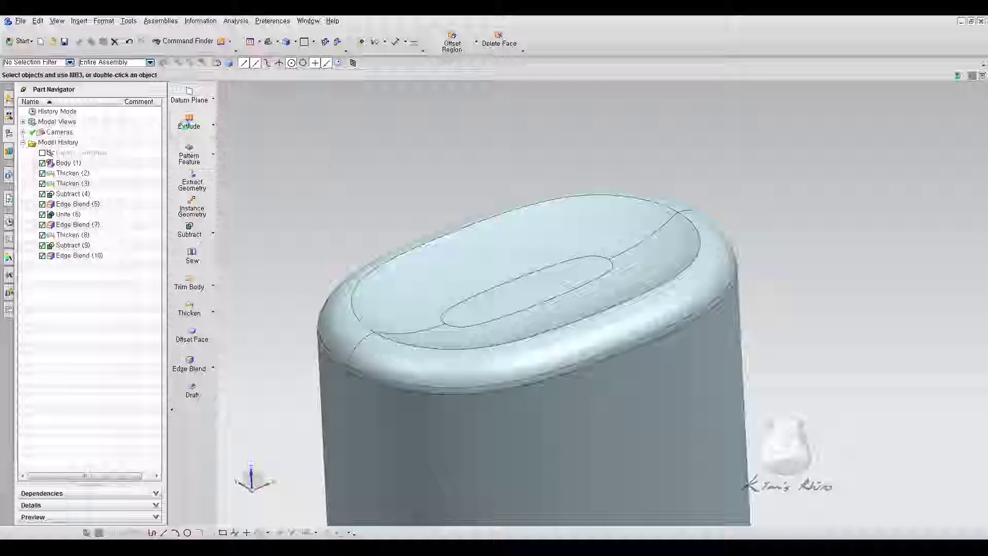
- Extrude the rim edges around the top recess along -ZC as a solid between 1 mm and 0 mm, with no Boolean
left_click(189, 121)
left_click(245, 371)
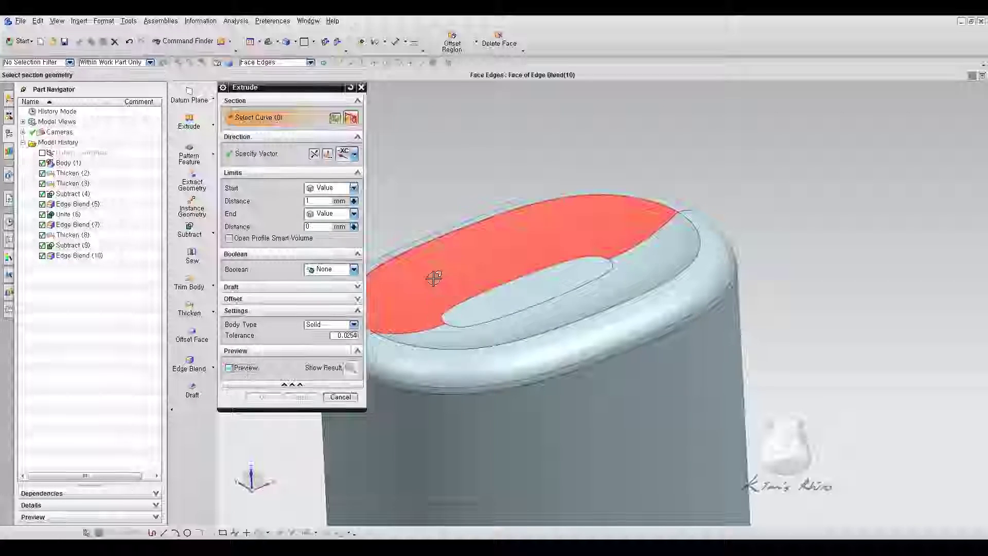
left_click(481, 304)
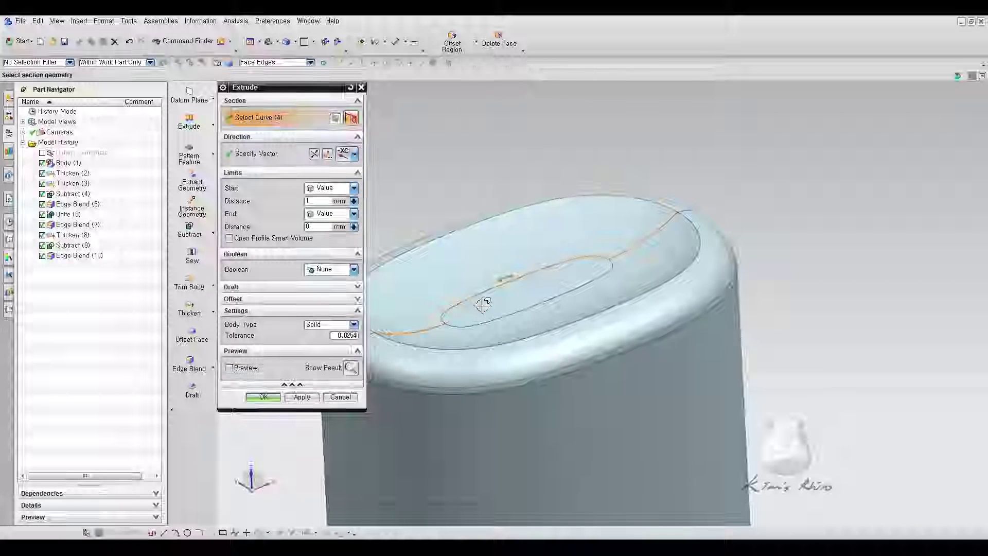
left_click(517, 323)
middle_click_drag(783, 208, 794, 211)
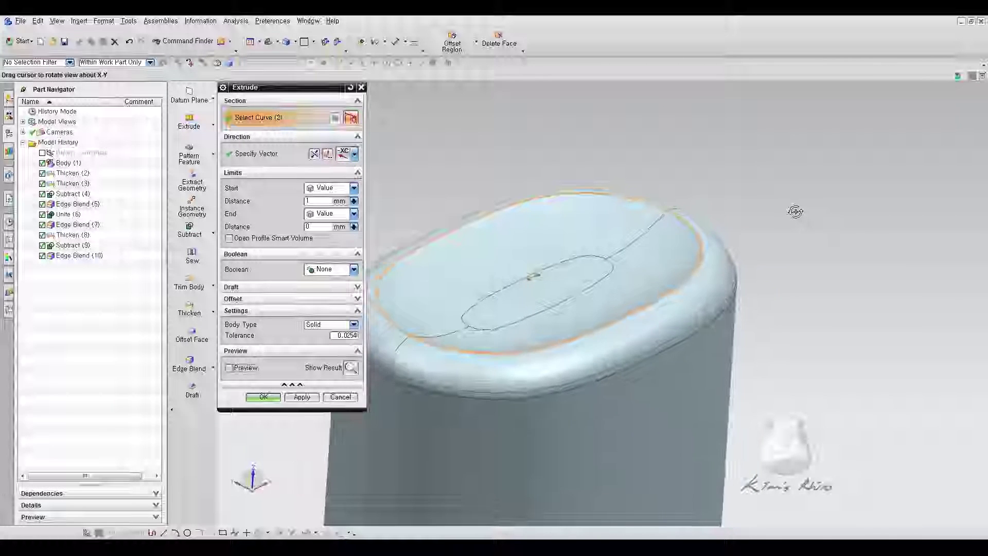
left_click(355, 155)
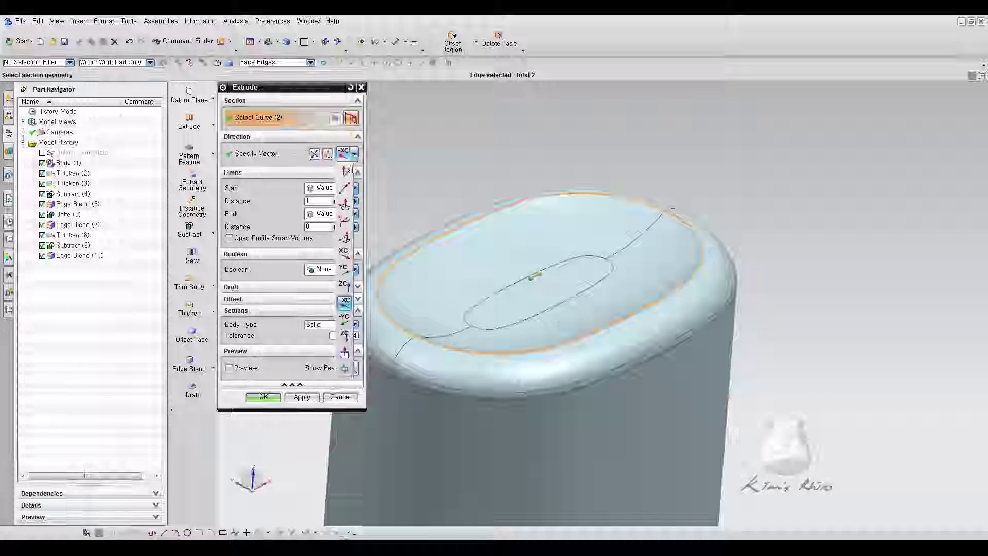
left_click(344, 336)
middle_click_drag(761, 253, 751, 249)
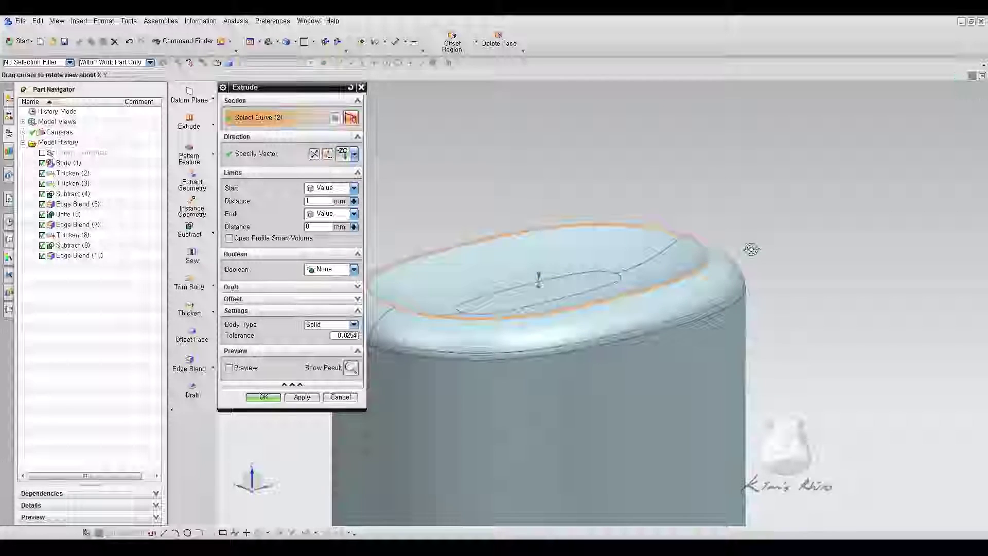
left_click_drag(316, 201, 294, 203)
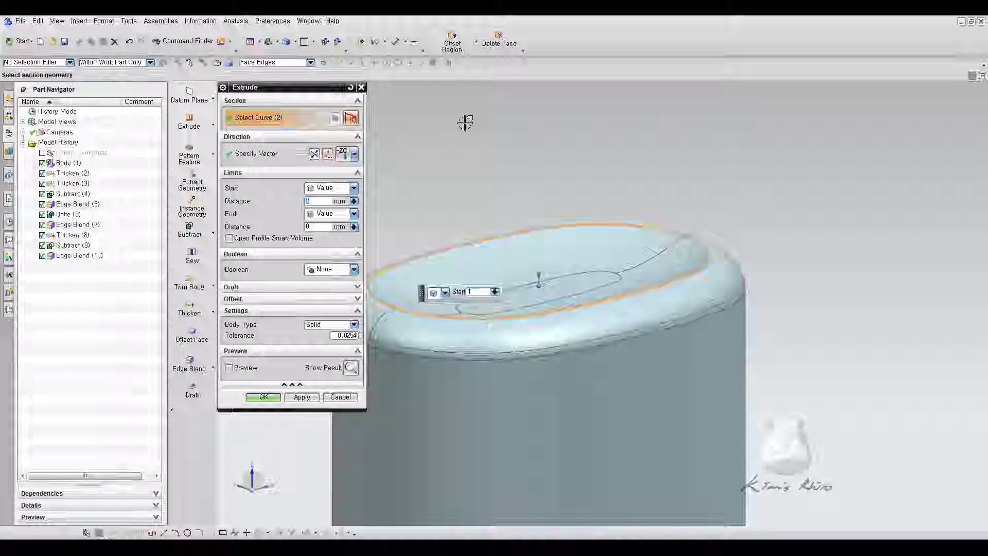
left_click(263, 397)
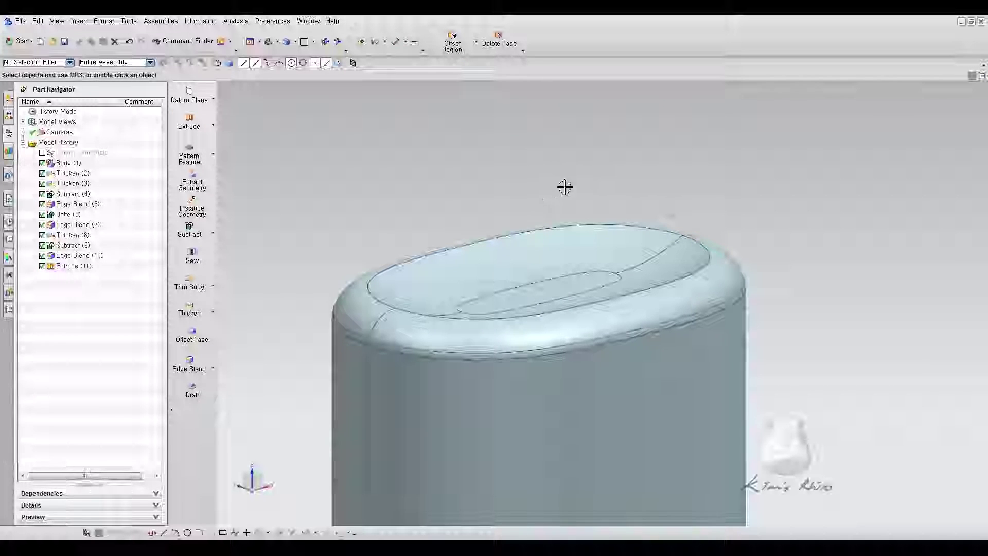
- Hide the oval body to inspect the extruded cap inside the rim, and bring the body back
left_click(421, 335)
key("ctrl+b")
middle_click_drag(406, 220, 378, 194)
left_click_drag(357, 201, 417, 223)
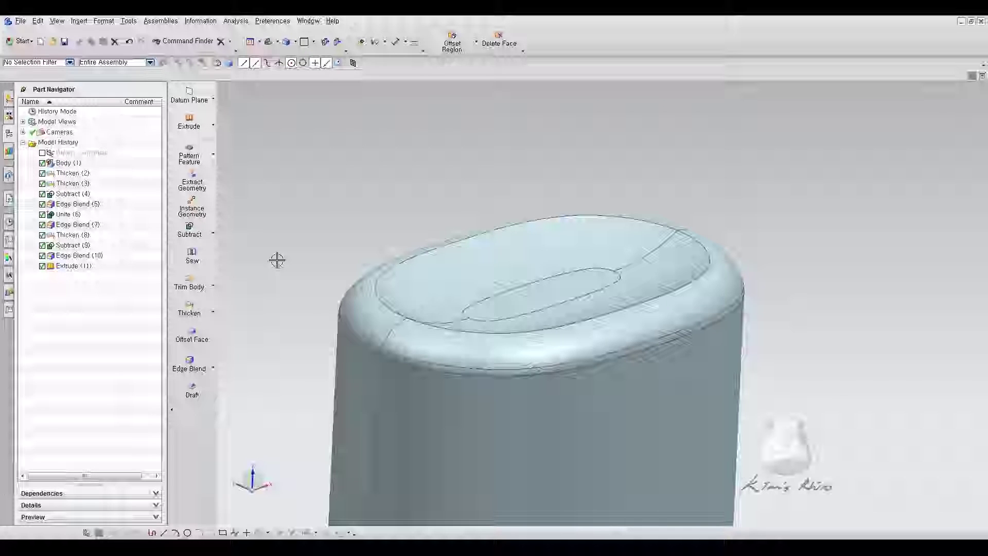
- Subtract the extruded cap from the oval body, keeping the cap as a tool body
left_click(191, 229)
left_click(419, 274)
left_click(421, 285)
left_click(262, 270)
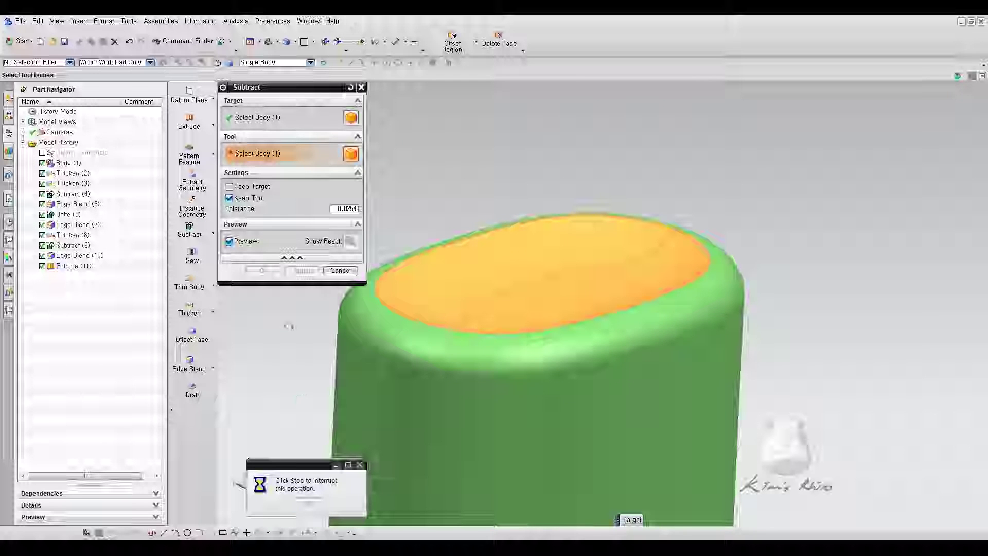
left_click(262, 271)
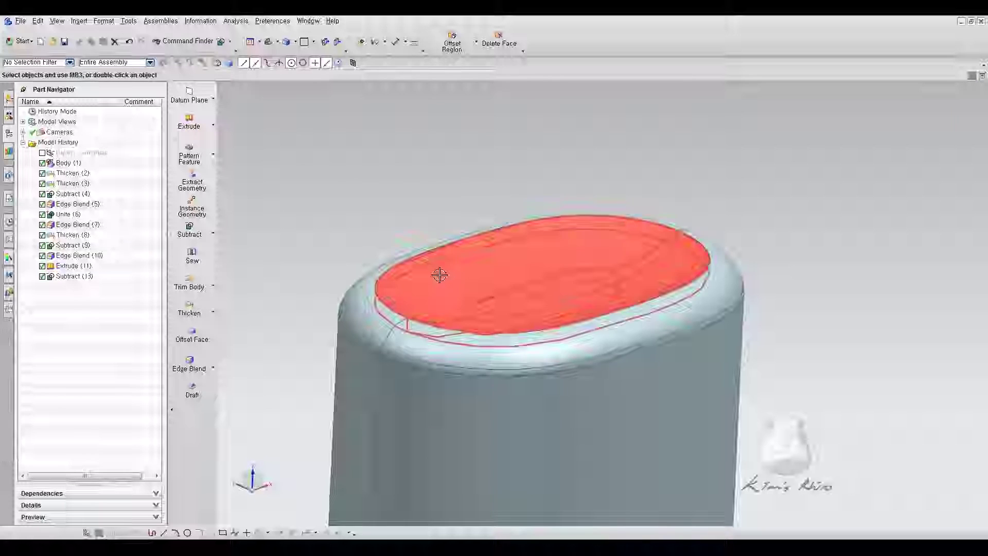
- Temporarily hide the extruded cap to inspect the recess beneath it, and examine the model down to its bottom end
left_click(463, 263)
left_click(463, 261)
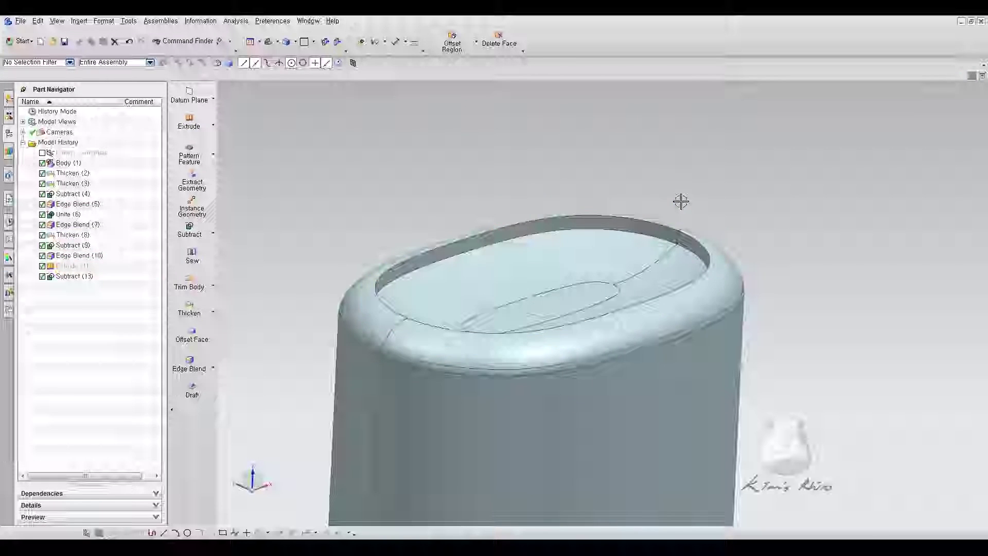
middle_click_drag(679, 201, 431, 343)
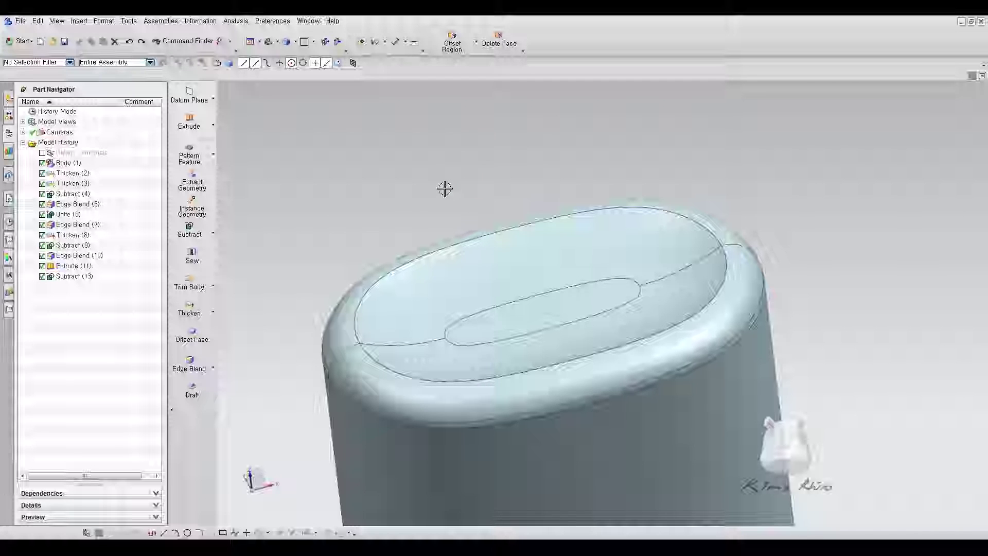
middle_click_drag(444, 188, 452, 194)
mouse_move(668, 214)
middle_mouse_down()
mouse_move(684, 189)
mouse_move(674, 204)
middle_mouse_up()
scroll(728, 280, "down", 3)
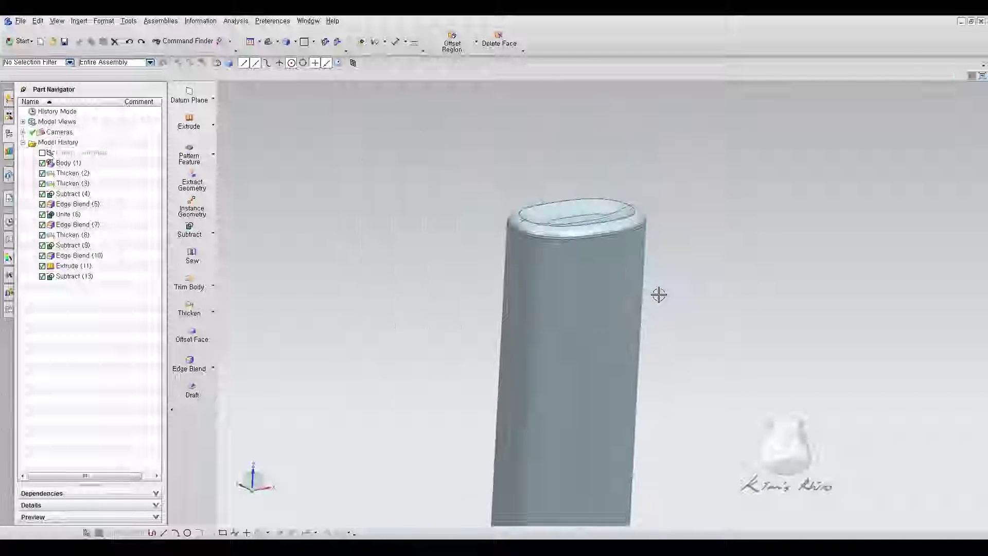
middle_click_drag(726, 398, 653, 369)
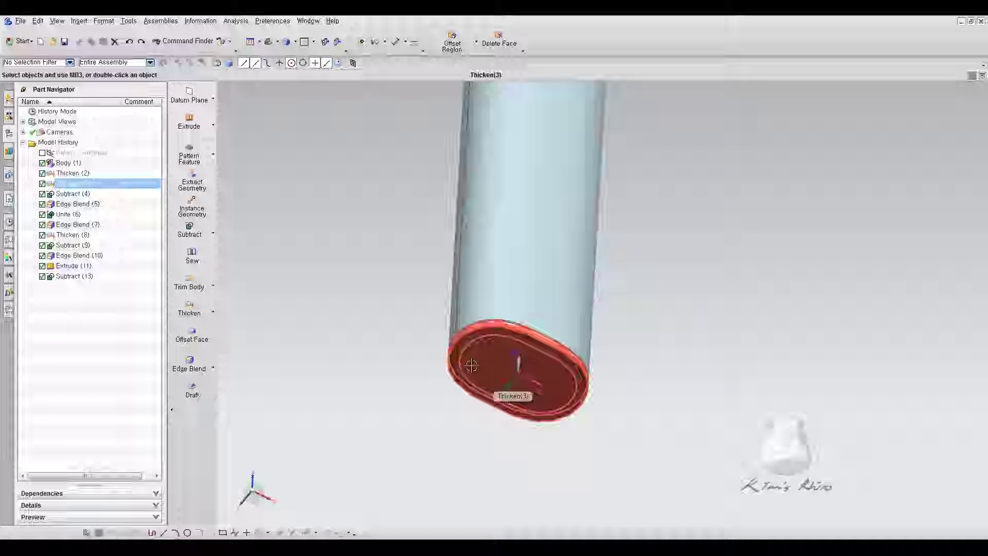
- Remove the bottom end plate's edges from the existing 2.5 mm edge blend
scroll(489, 348, "up", 3)
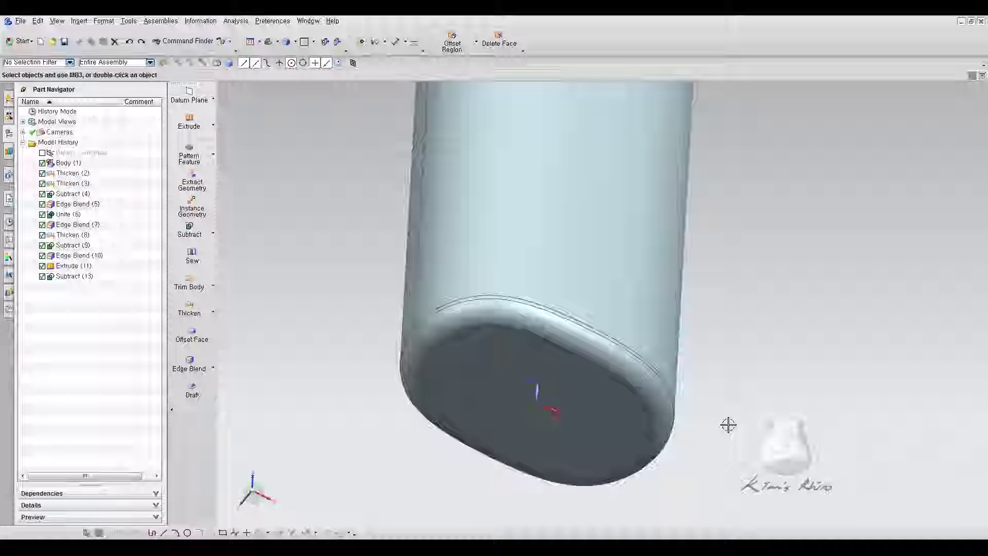
scroll(744, 394, "down", 3)
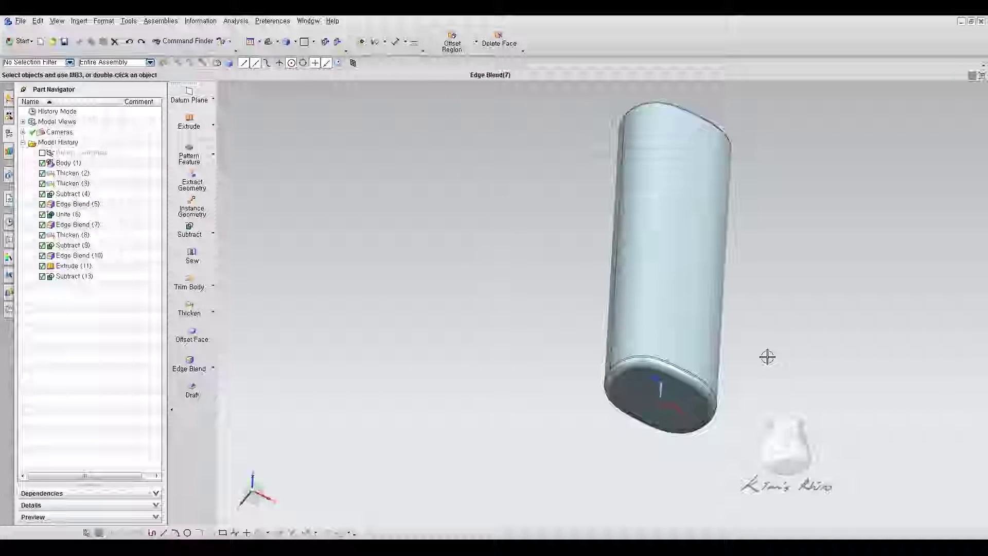
middle_click_drag(768, 355, 763, 365, "shift")
double_click(651, 373)
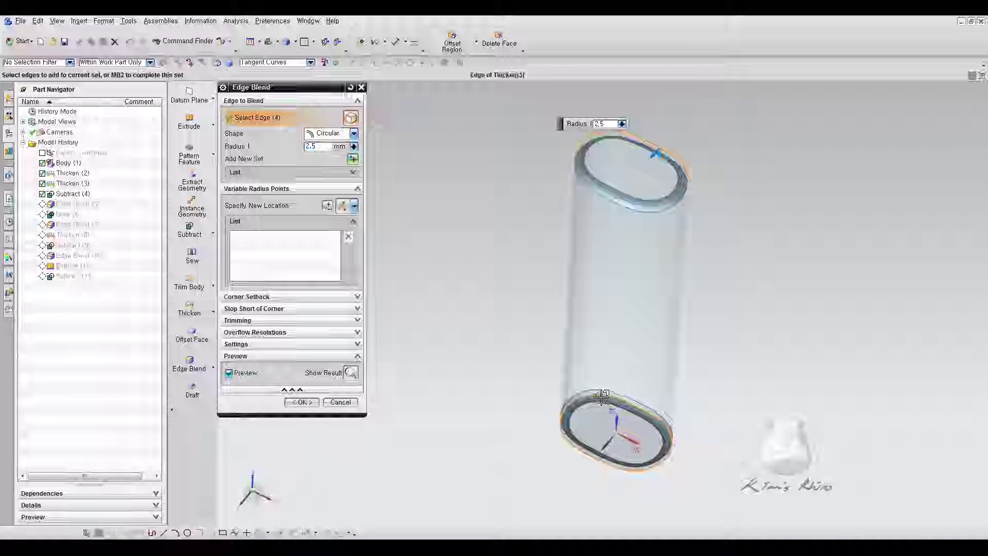
left_click(662, 455, "shift")
left_click(302, 402)
middle_click_drag(479, 390, 444, 390, "shift")
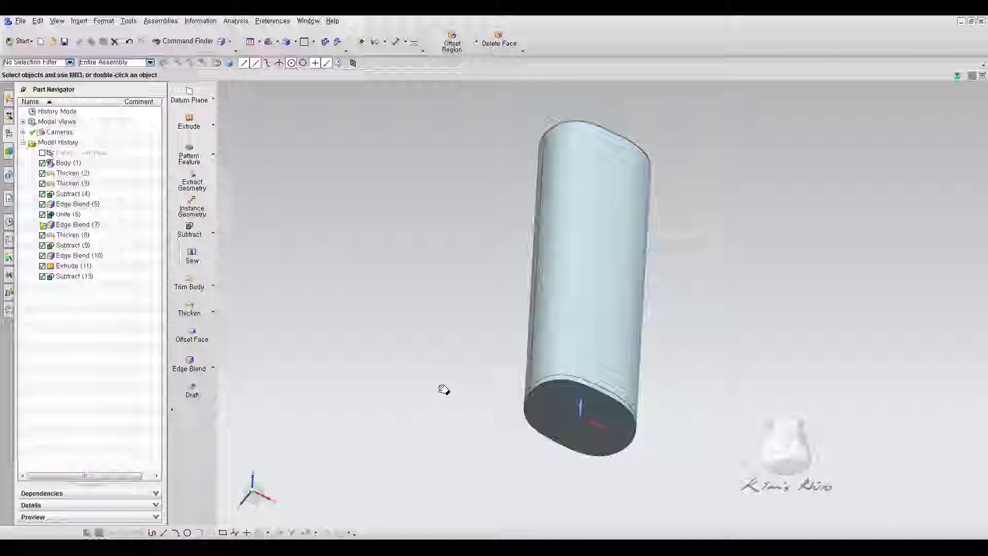
- Remove the bottom end plate from the existing Unite's tool bodies, and re-accept the 1.5 mm edge blend
scroll(498, 394, "down", 2)
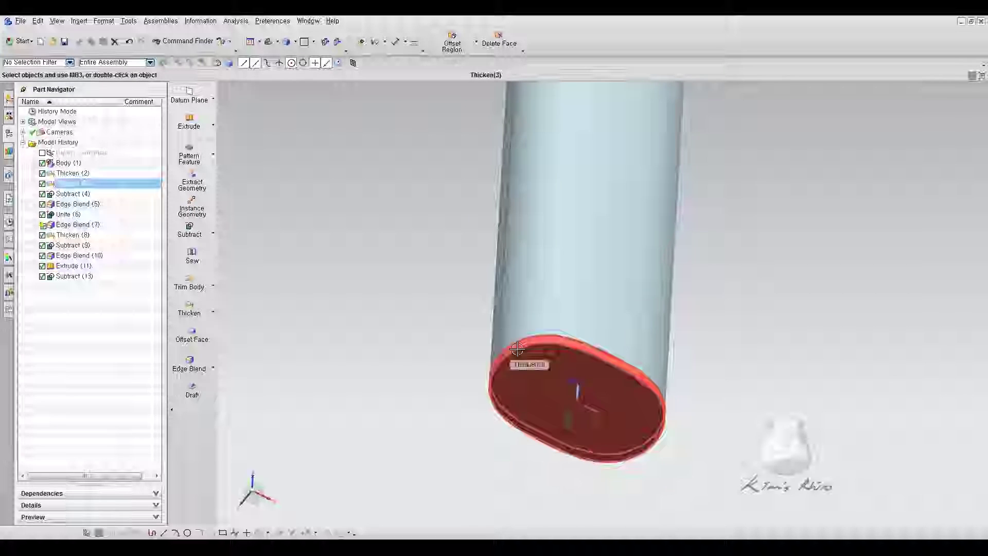
double_click(66, 215)
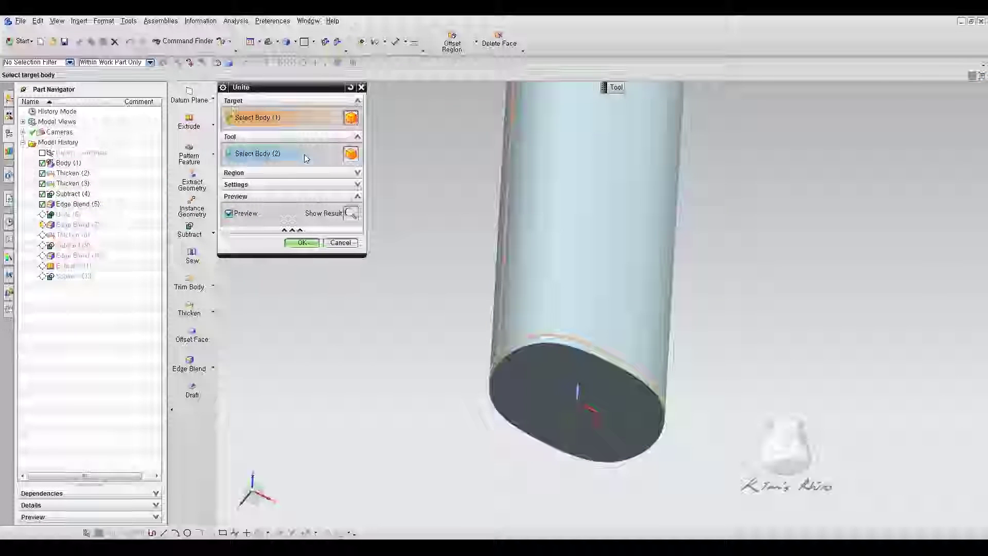
left_click(304, 154)
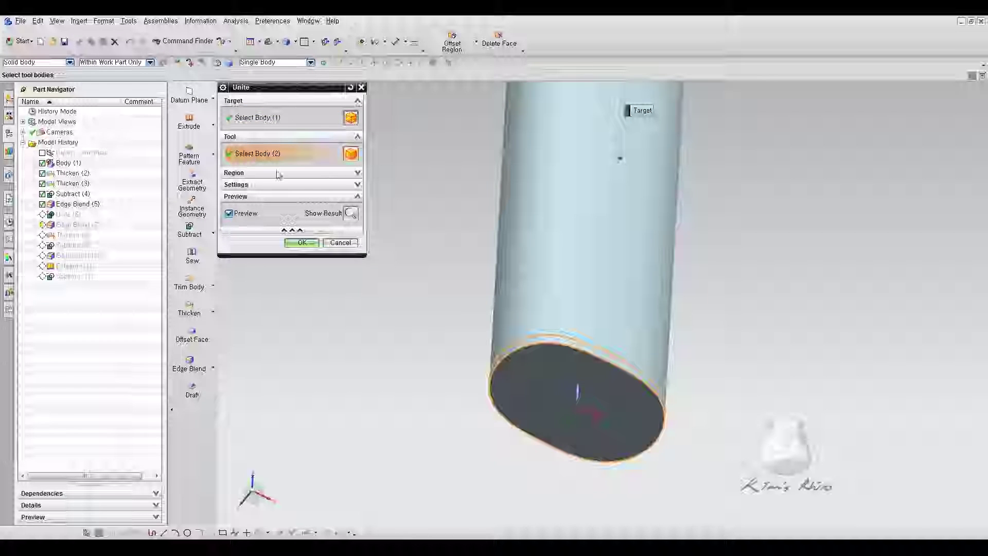
left_click(594, 331, "shift")
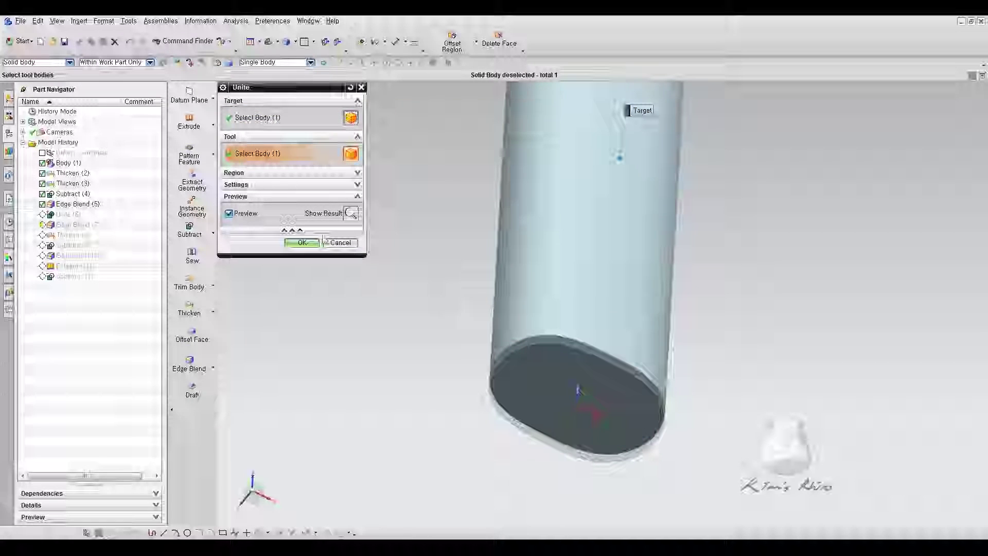
left_click(301, 243)
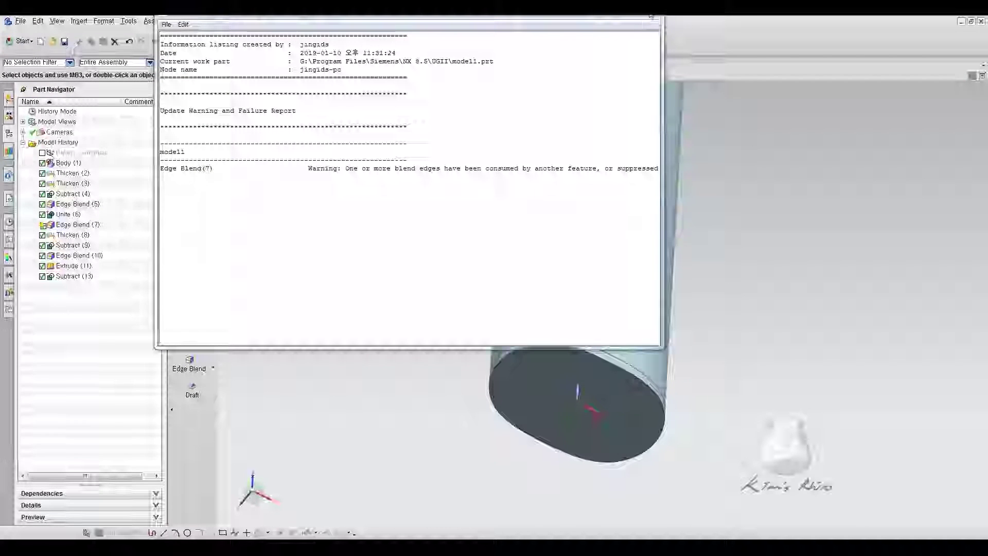
left_click(651, 18)
middle_click_drag(389, 353, 370, 263)
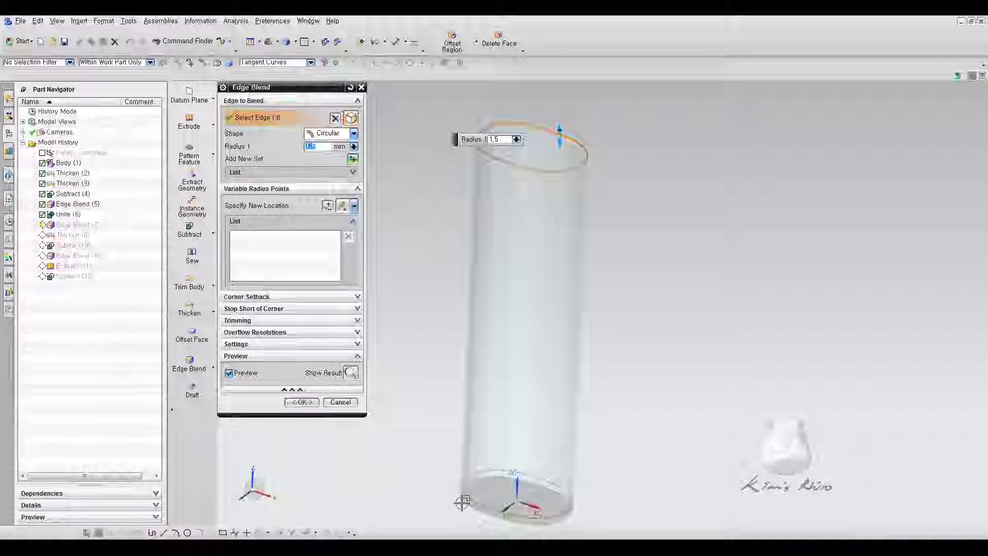
left_click(301, 402)
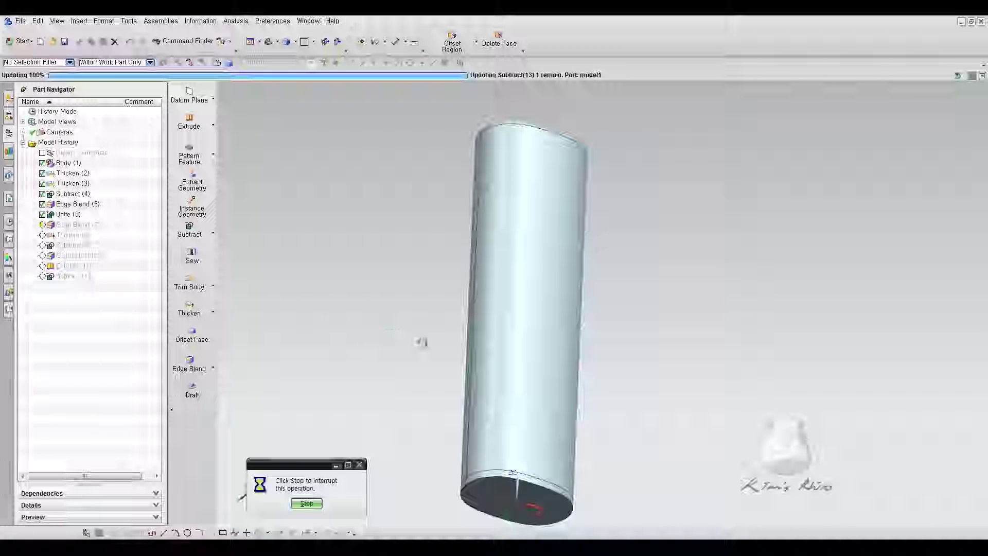
- Blend the separate bottom plate's edges with a circular 12 mm radius
middle_click_drag(390, 338, 402, 189, "shift")
scroll(453, 337, "up", 3)
middle_click_drag(429, 349, 388, 326, "shift")
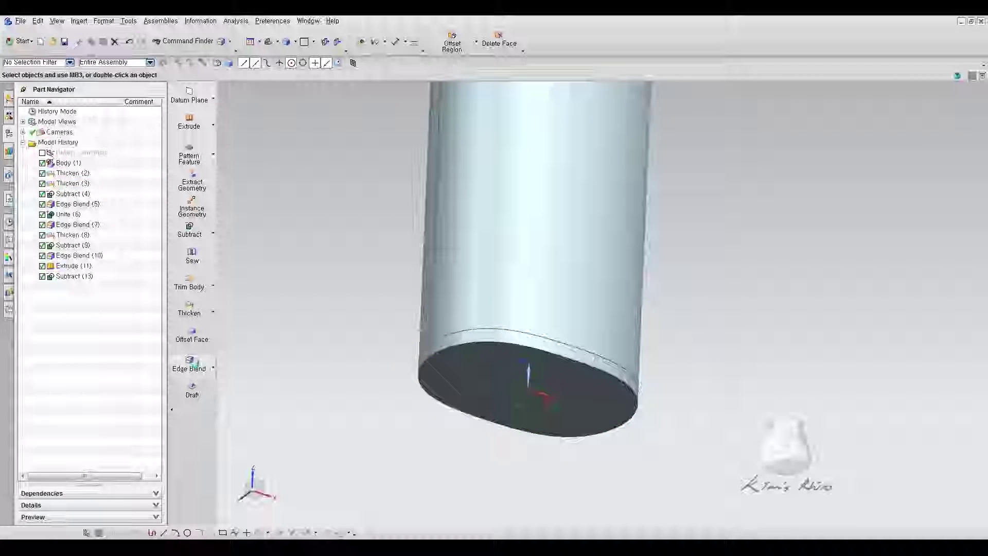
left_click(203, 361)
left_click(472, 336)
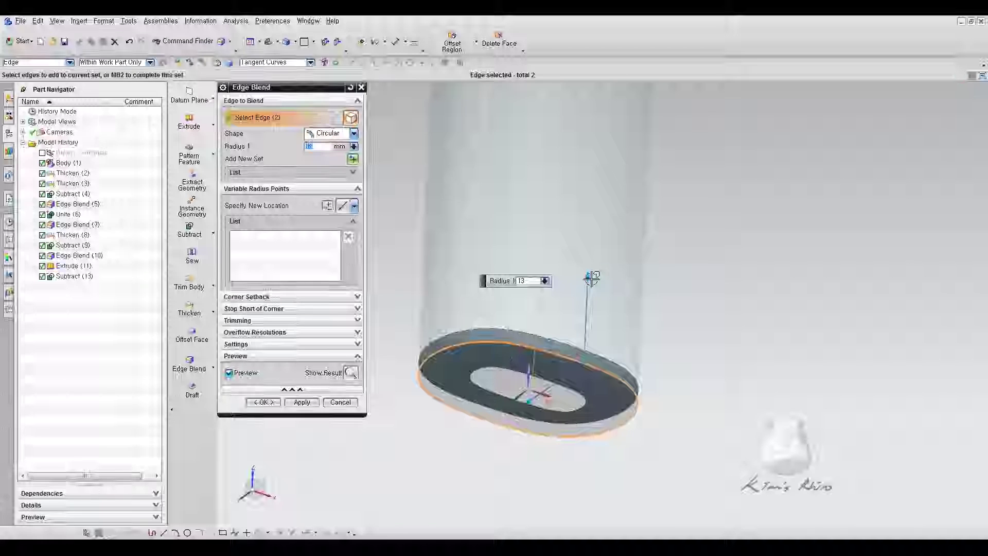
left_click_drag(591, 278, 590, 285)
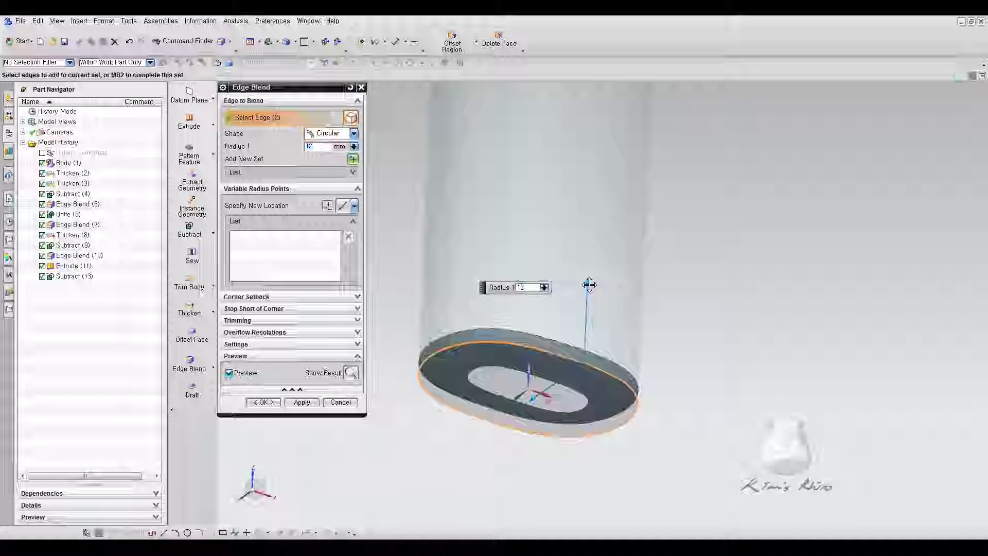
mouse_move(714, 377)
middle_mouse_down()
mouse_move(710, 397)
mouse_move(710, 386)
middle_mouse_up()
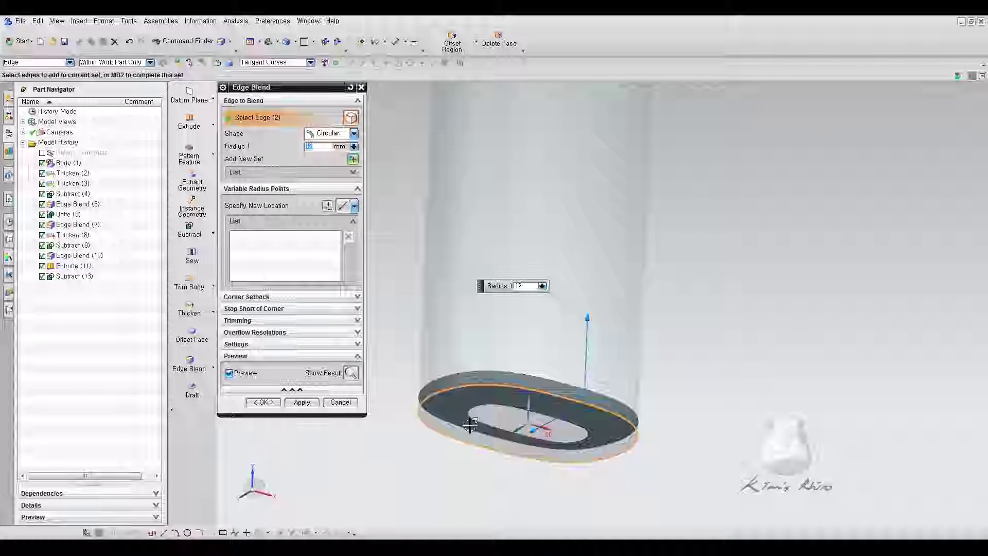
scroll(460, 416, "up", 2)
left_click(262, 402)
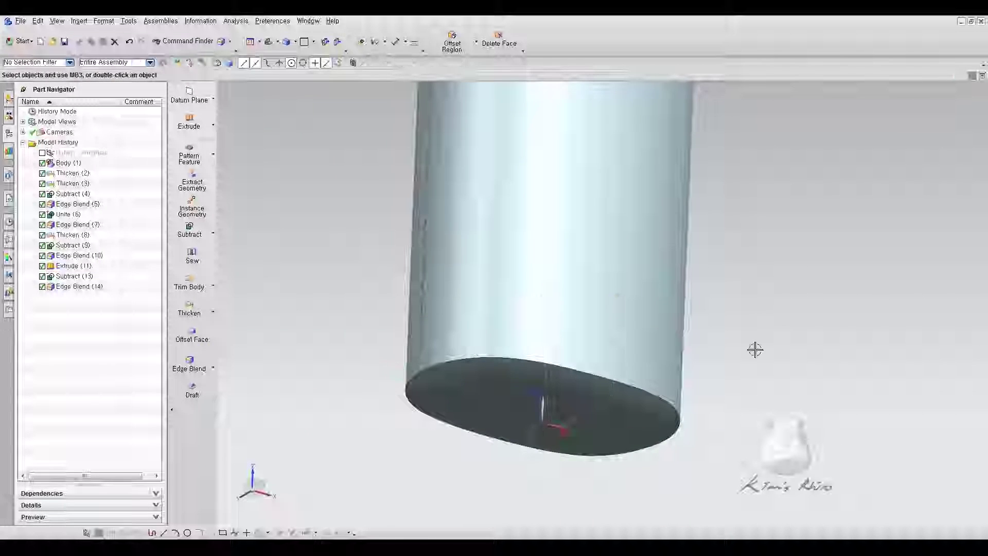
- Set the bottom plate's edge blend radius to 10 mm
middle_click_drag(812, 364, 746, 353)
scroll(779, 376, "down", 2)
scroll(633, 343, "up", 2)
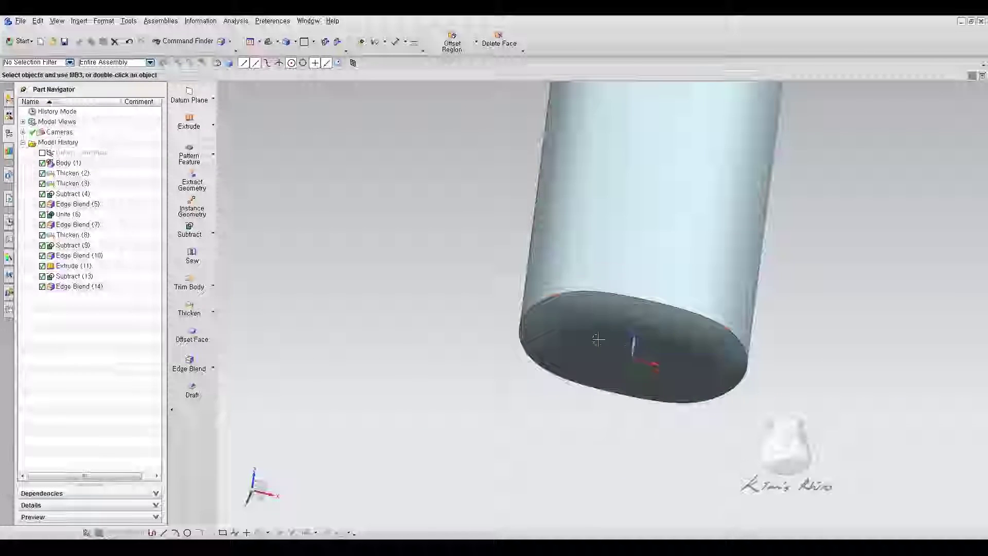
middle_click_drag(821, 354, 773, 401, "shift")
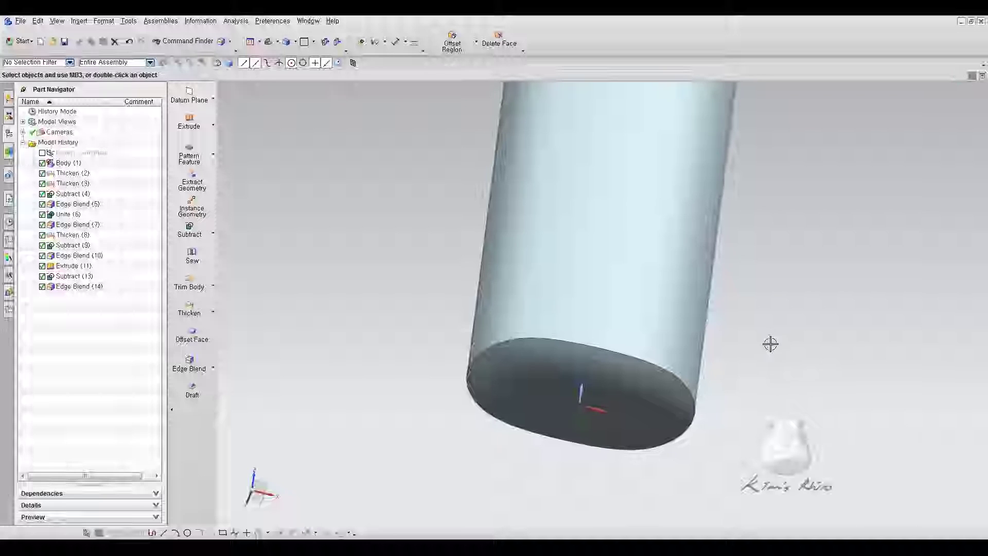
middle_click_drag(791, 337, 762, 360)
double_click(706, 404)
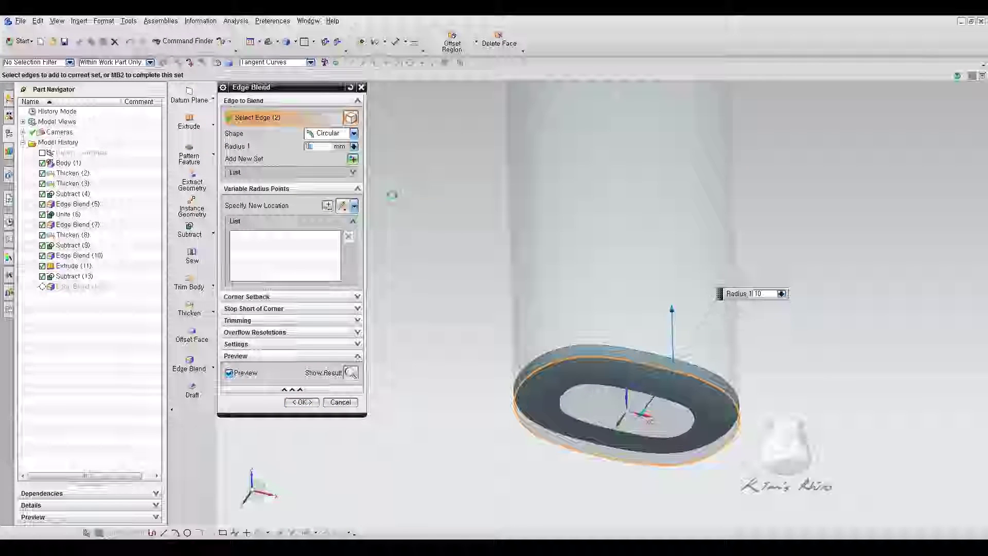
left_click(301, 402)
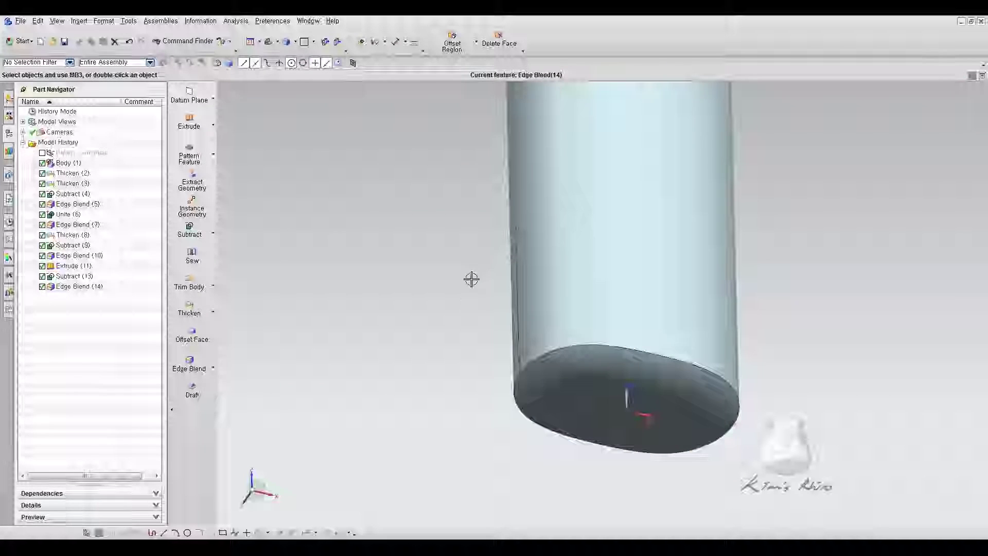
- Unite the oval main body with the blended bottom plate
left_click(213, 233)
left_click(138, 227)
left_click(569, 291)
left_click(627, 409)
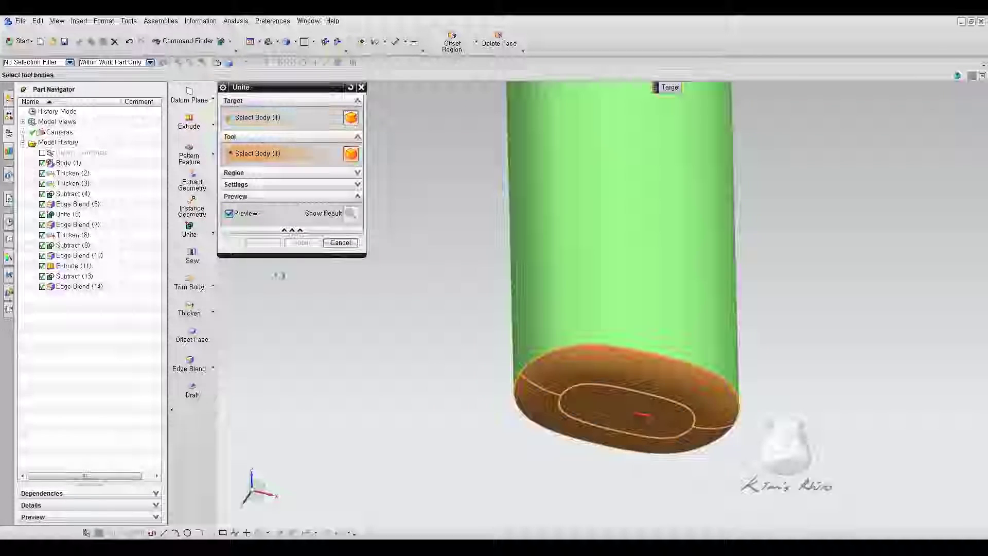
left_click(263, 243)
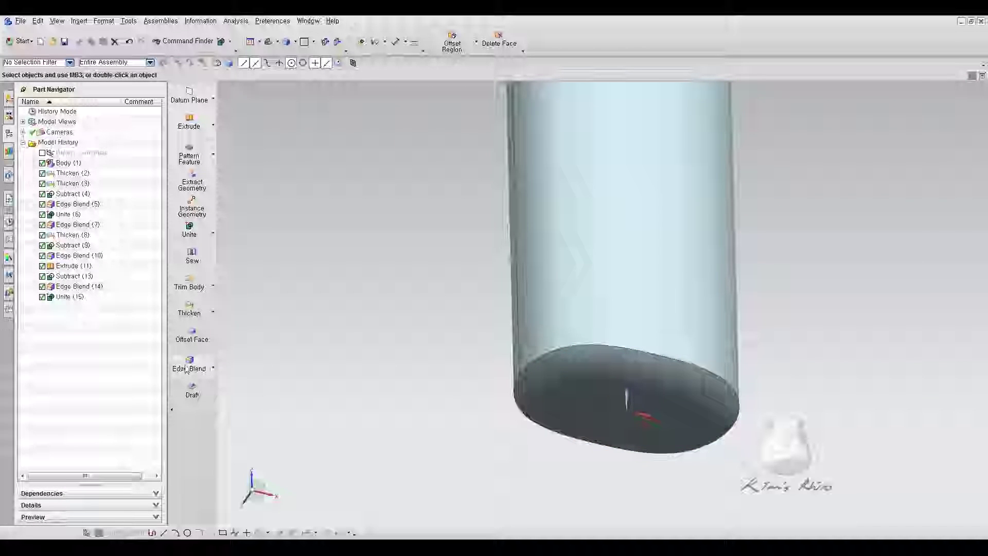
- Move the 1.5 mm edge blend, Edge Blend (7), to after Unite (15) in the model history
scroll(342, 346, "down", 4)
middle_click_drag(369, 256, 375, 302)
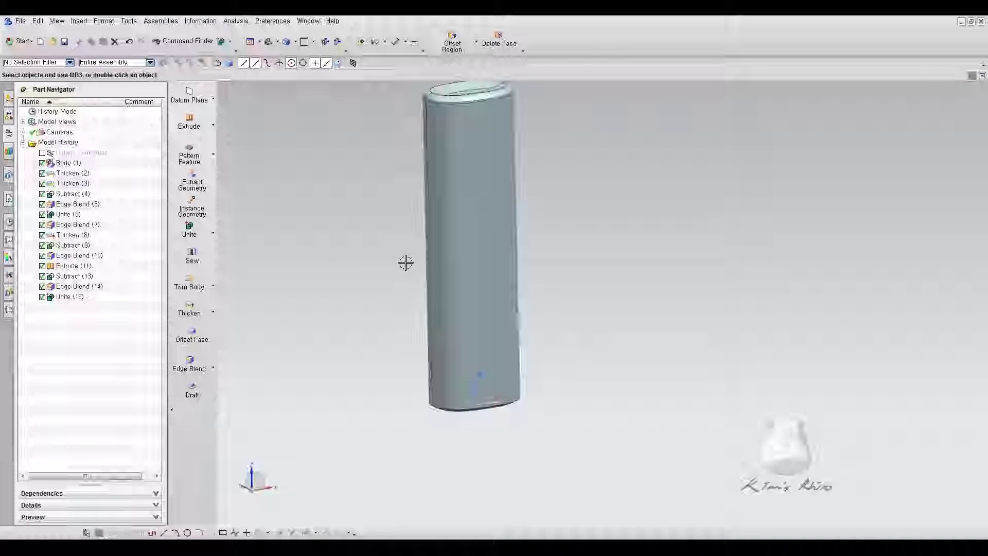
middle_click_drag(356, 258, 356, 311, "shift")
scroll(355, 311, "up", 1)
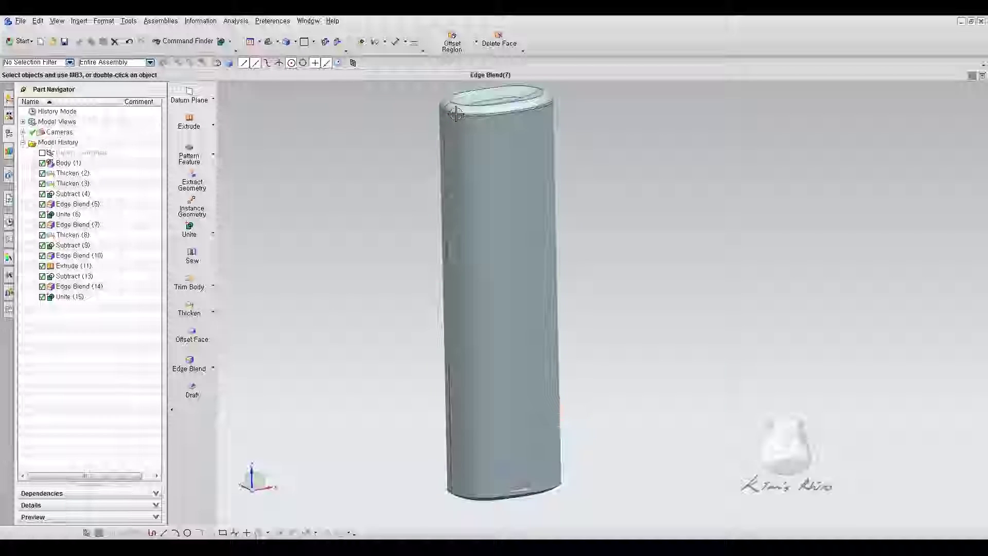
left_click(103, 225)
left_click_drag(70, 228, 78, 296)
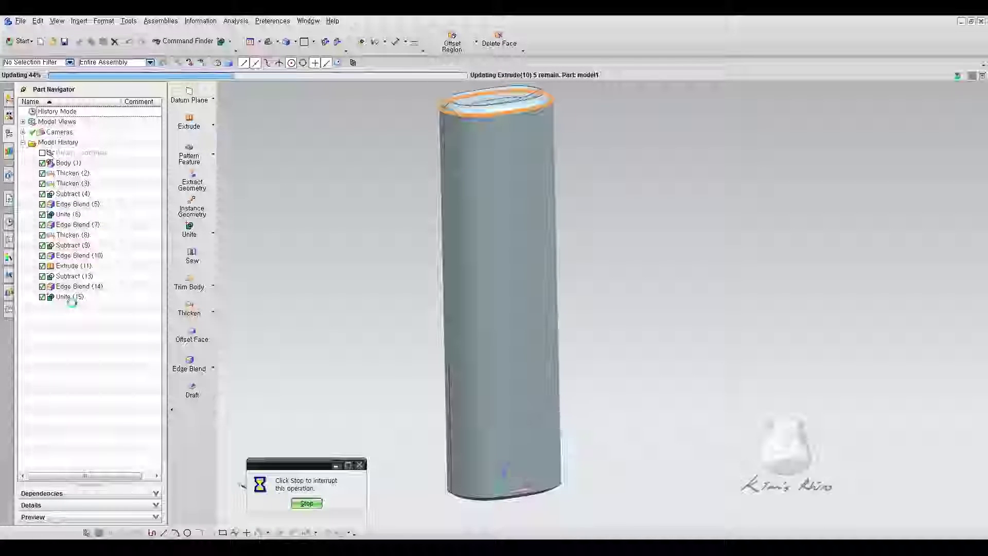
- Add the bottom end's outer edge to the reordered edge blend, with a radius of 1.5 mm
double_click(92, 298)
left_click(470, 493)
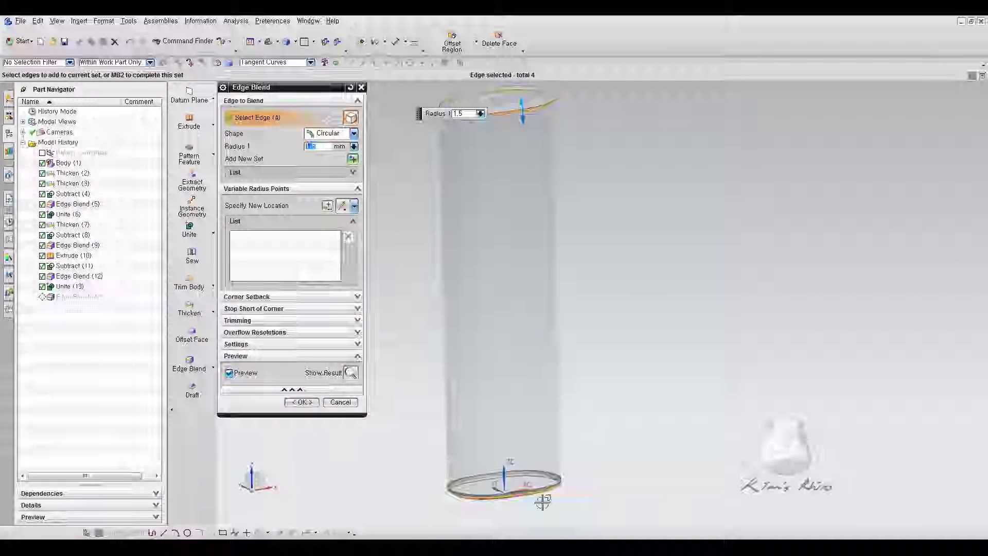
left_click(311, 404)
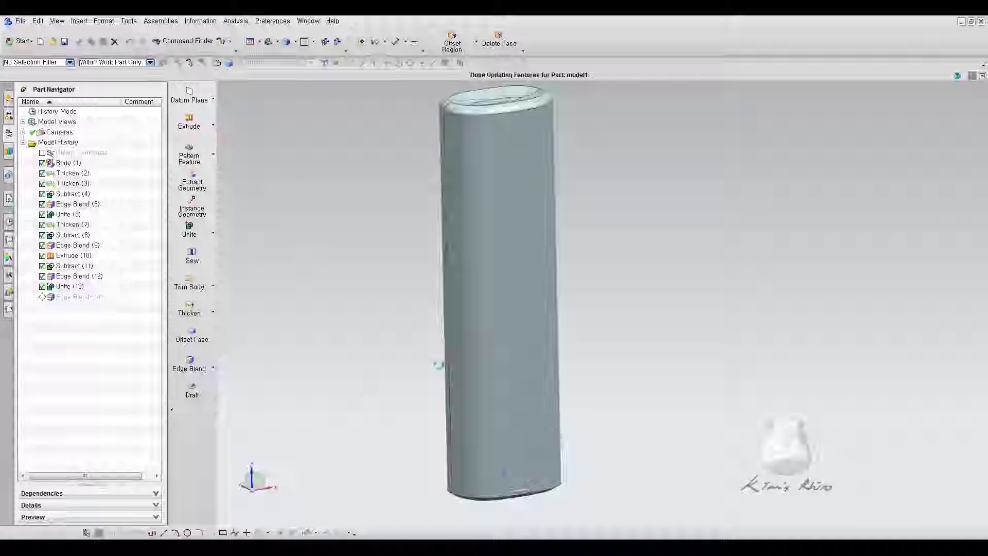
- Check the blended ends, export the finished model in STEP203 format, and switch to Rhino
middle_click_drag(359, 452, 350, 406)
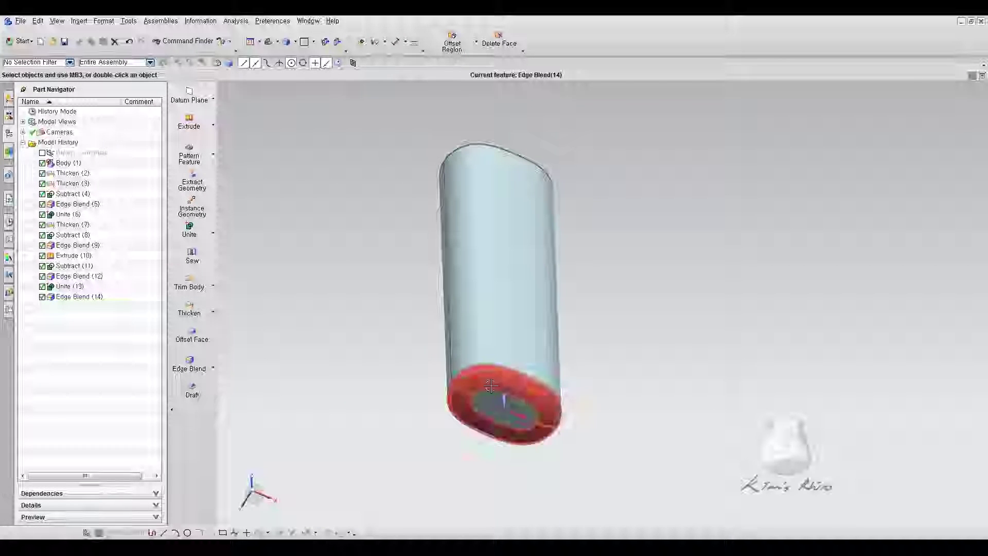
middle_click_drag(606, 291, 583, 364)
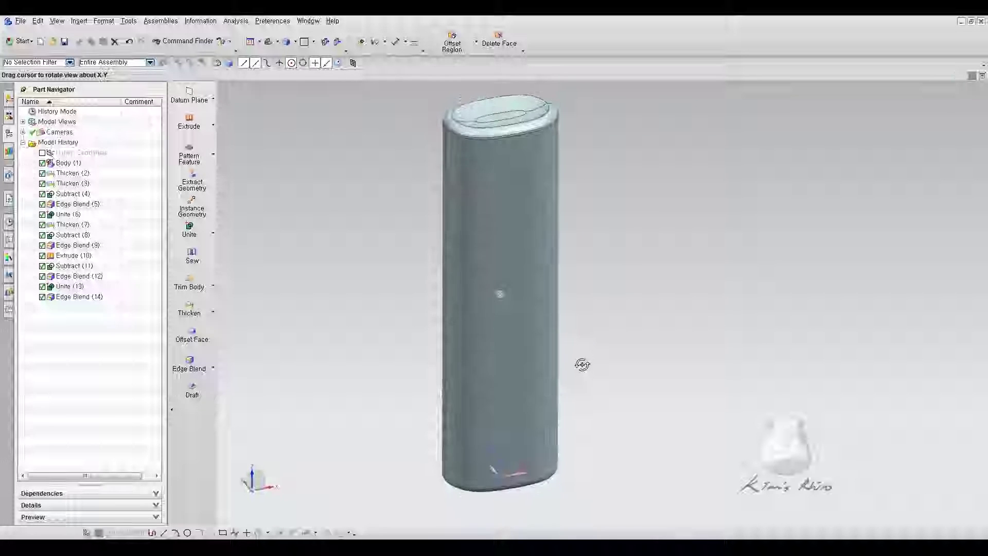
middle_click_drag(611, 278, 597, 288)
left_click(21, 21)
mouse_move(37, 188)
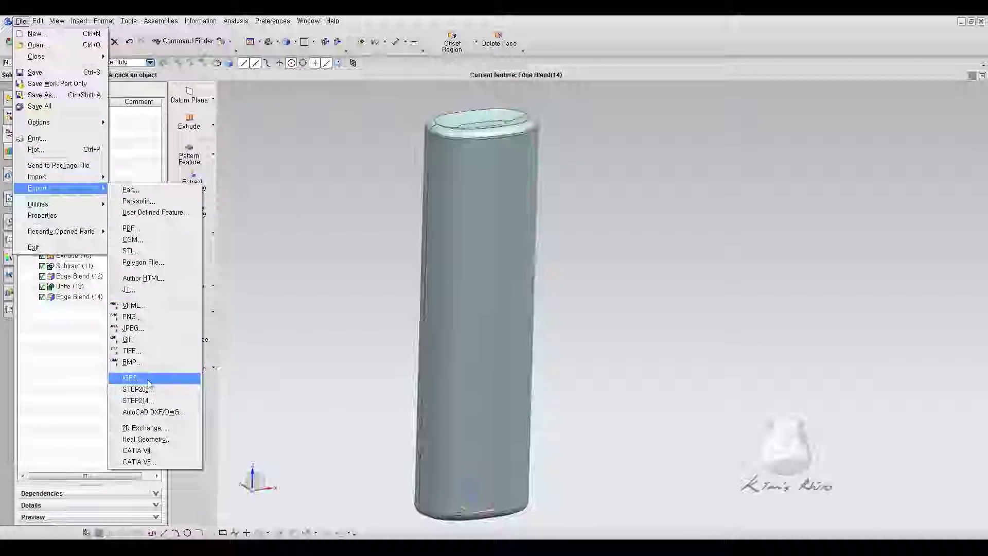
left_click(148, 389)
left_click(480, 123)
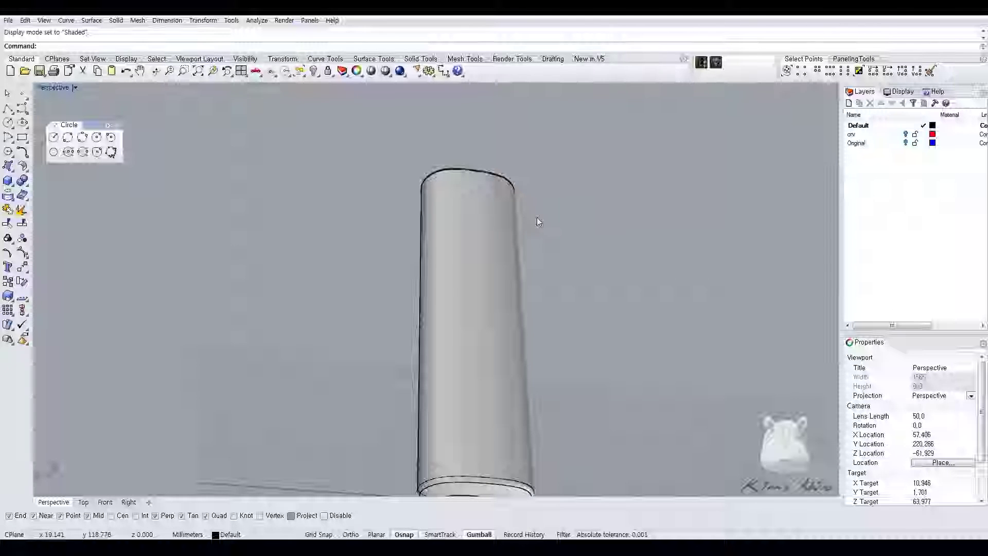
- Examine the imported solid's dished top in the perspective view, and restore the four-viewport layout
scroll(561, 288, "down", 3)
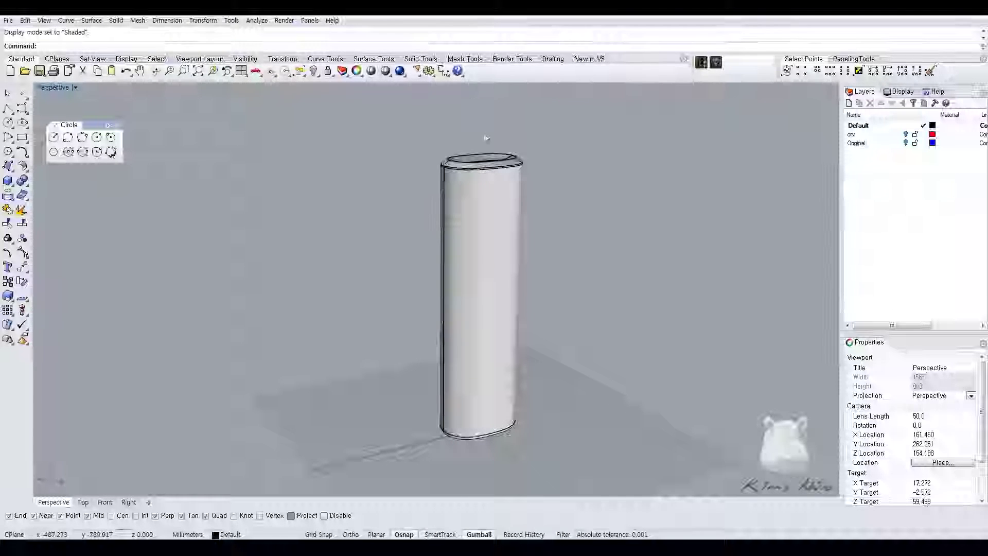
scroll(486, 142, "up", 2)
right_click_drag(487, 144, 469, 200)
scroll(442, 169, "up", 3)
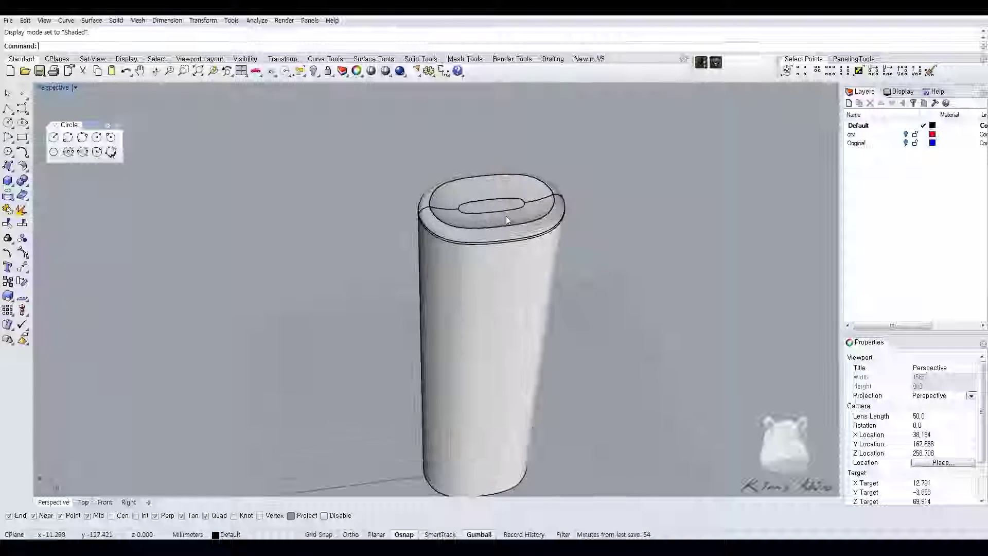
double_click(60, 87)
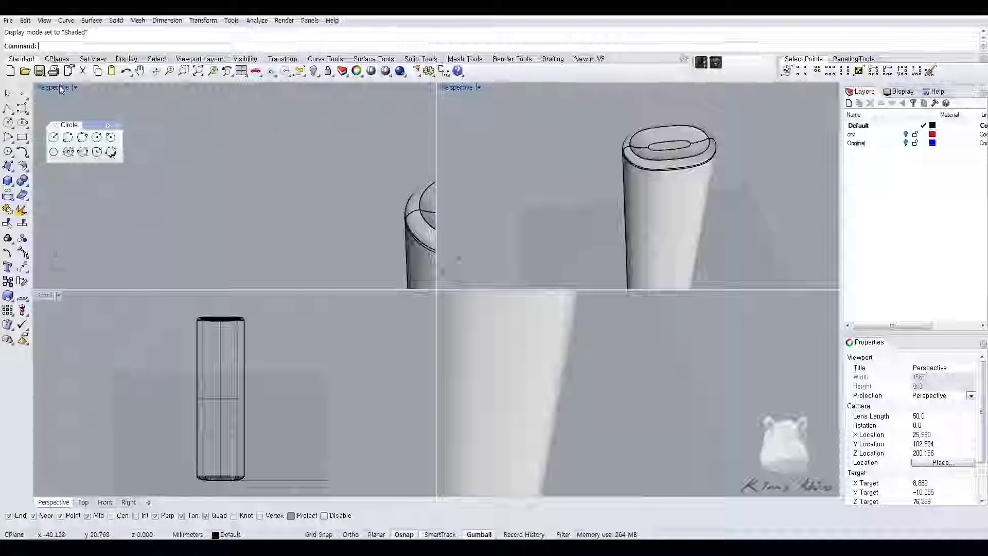
- Duplicate the two edges forming the outer rim of the solid's dished top recess
left_click(8, 196)
left_click(52, 201)
scroll(647, 140, "up", 5)
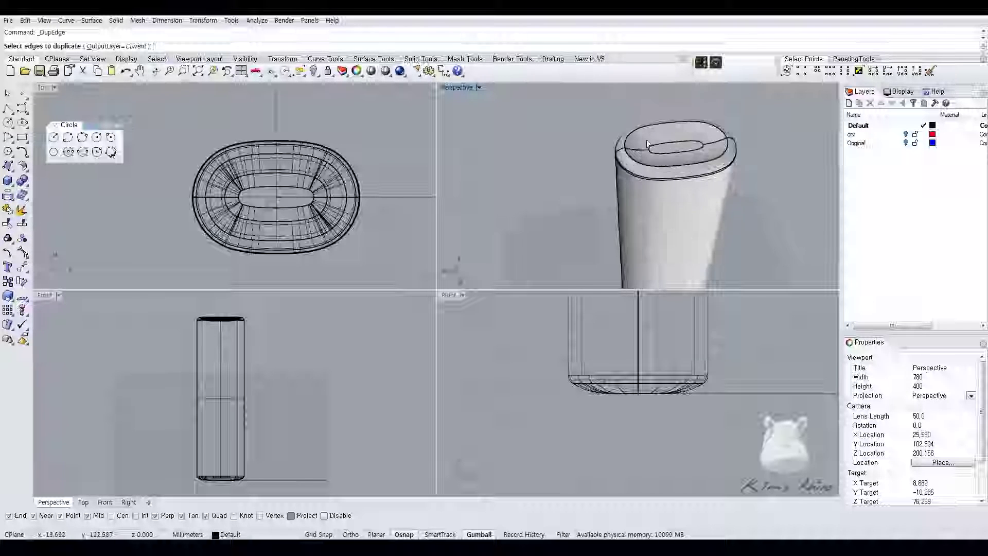
left_click(615, 129)
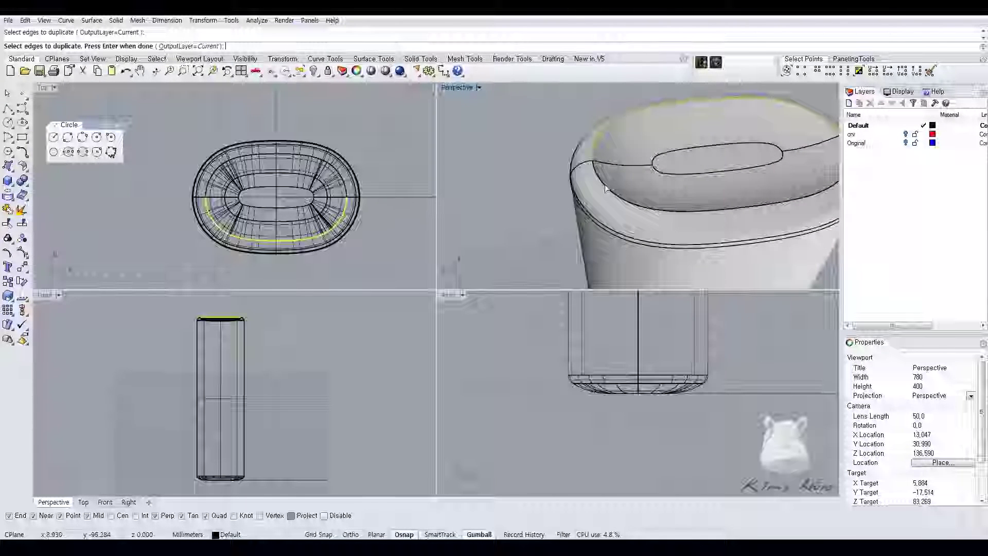
left_click(626, 135)
right_click(608, 128)
- Hide the two polysurfaces and show only the duplicated rim curves in a maximized Top view
middle_click(608, 127)
left_click(608, 128)
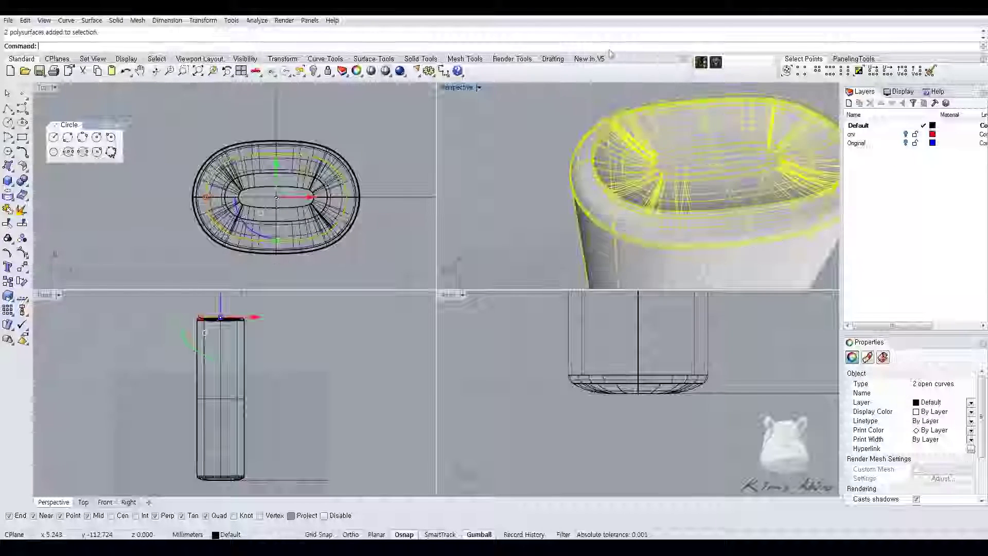
left_click(314, 184)
scroll(294, 183, "up", 4)
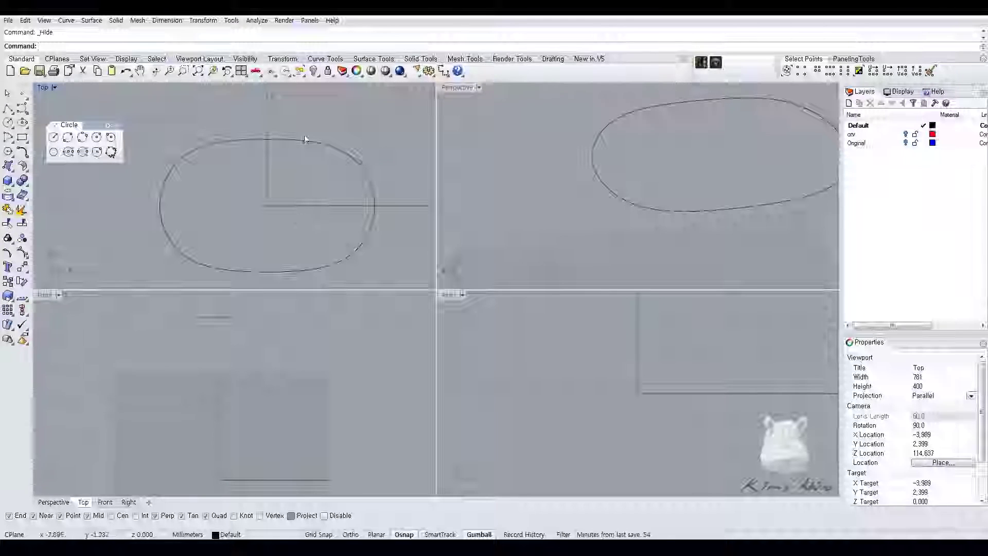
double_click(44, 89)
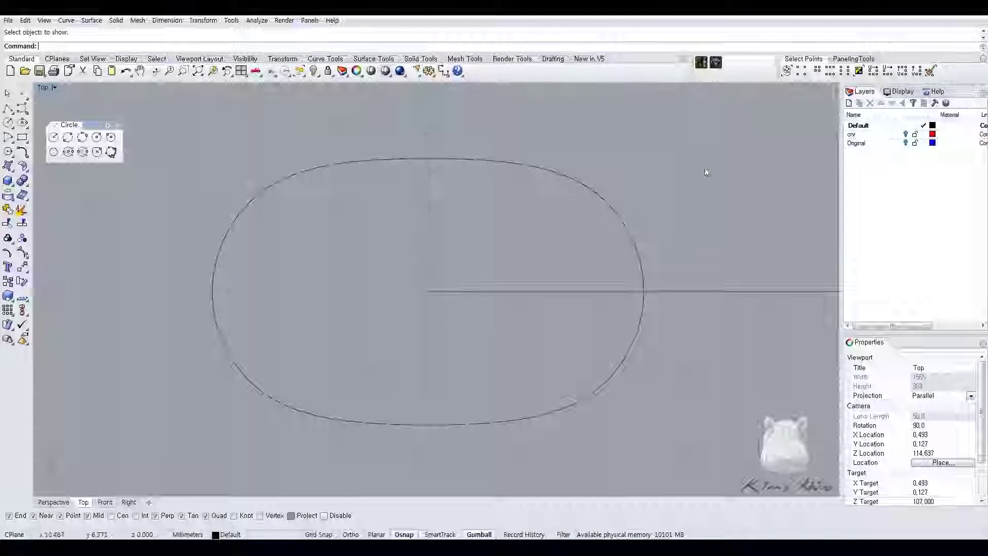
- Turn on the crv layer and create a World-aligned bounding box around its outer oval curve
left_click(905, 135)
left_click(564, 137)
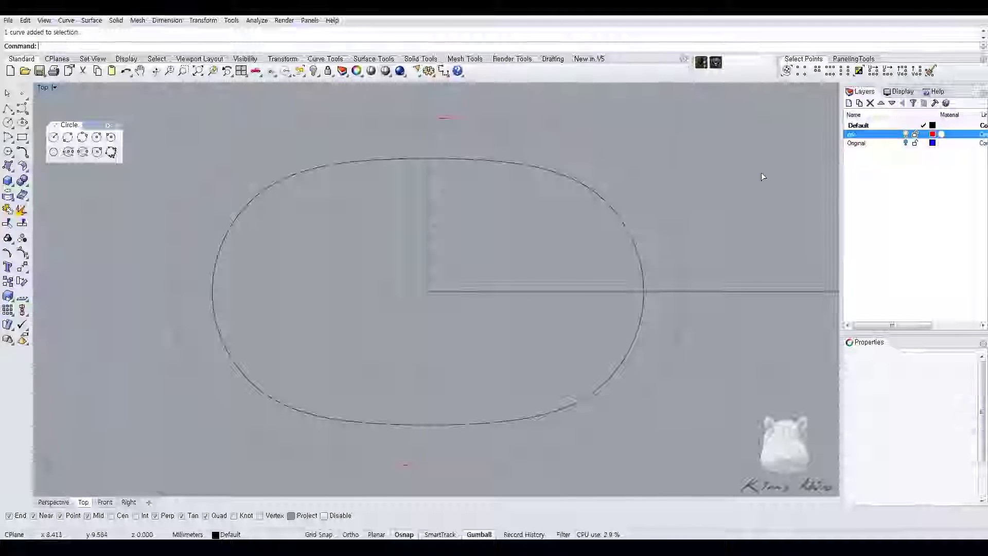
middle_click(76, 273)
left_click(64, 352)
right_click(175, 299)
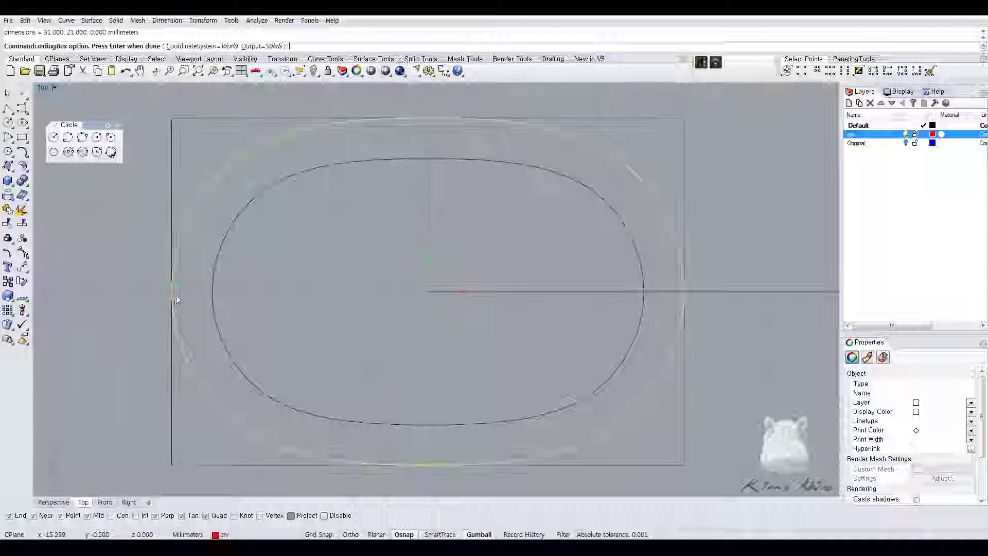
right_click(176, 299)
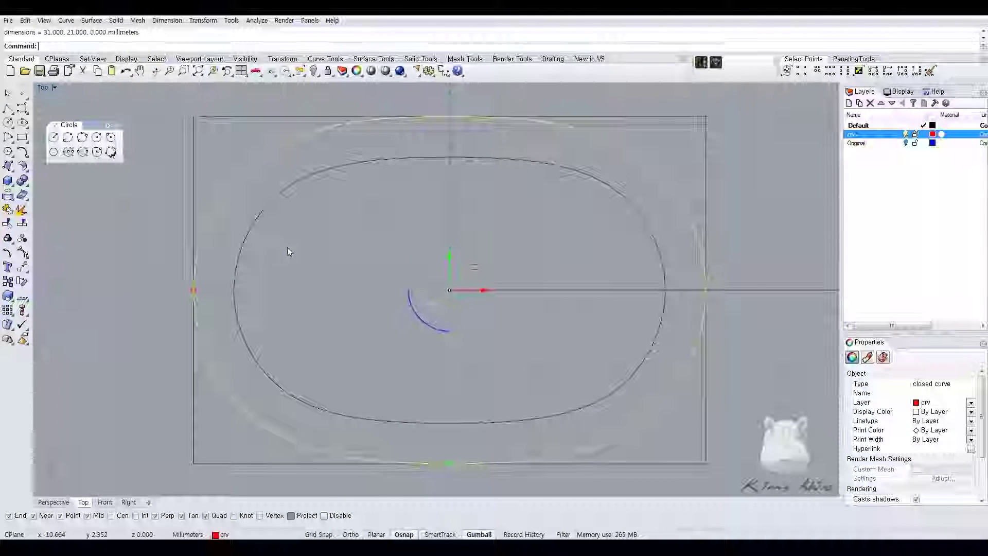
- Draw a two-point circle 20 mm in diameter, starting at the outer oval's left quadrant and extending inward along the horizontal axis
left_click(434, 306)
left_click(8, 122)
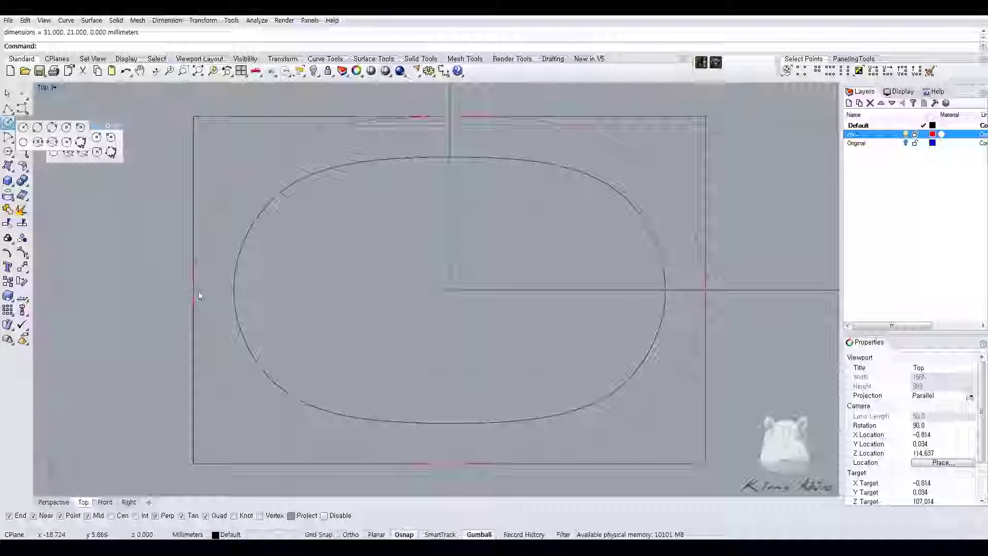
left_click(8, 108)
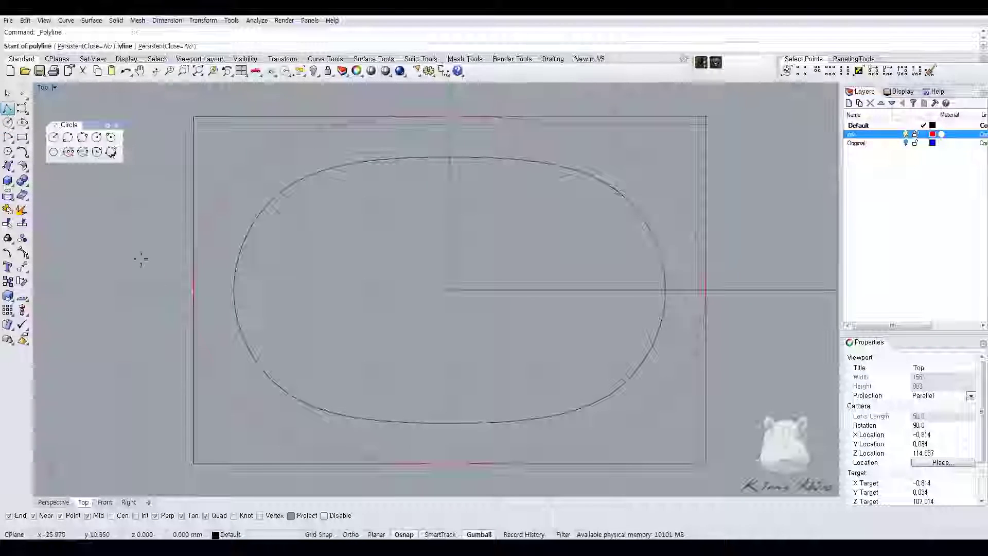
left_click(11, 125)
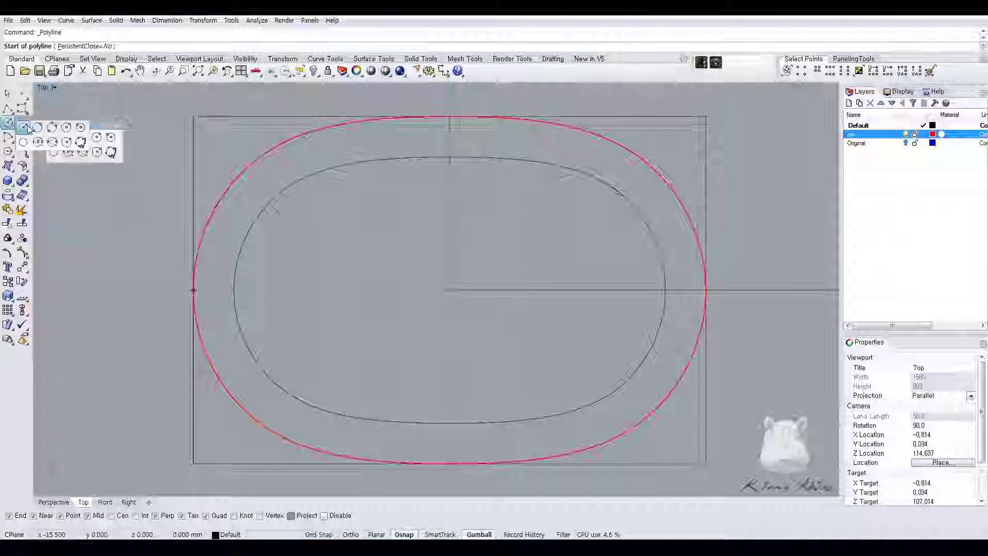
left_click(195, 292)
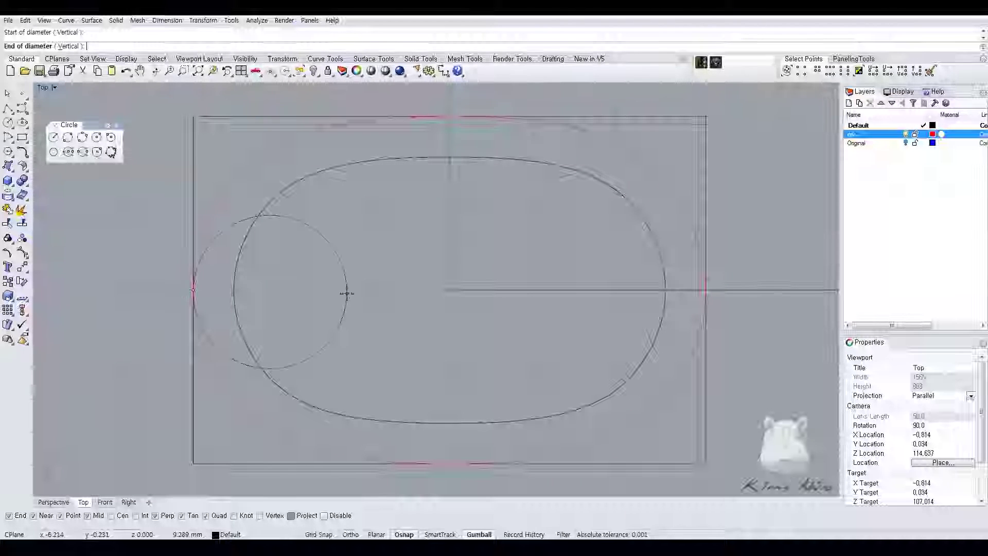
type("20")
key("Return")
left_click(352, 292)
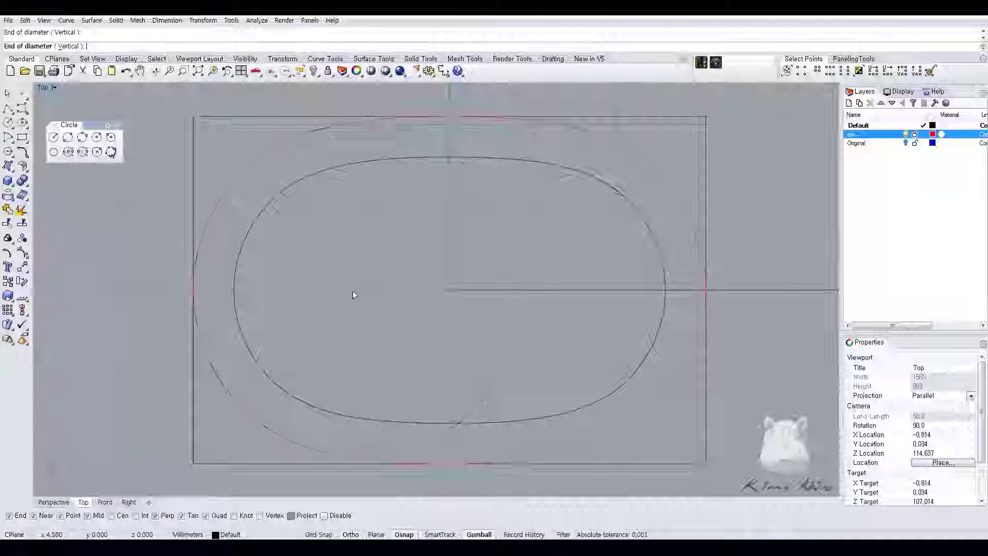
- Enable the Cen object snap and place a point at the 20 mm circle's centre
left_click(22, 93)
left_click(467, 178)
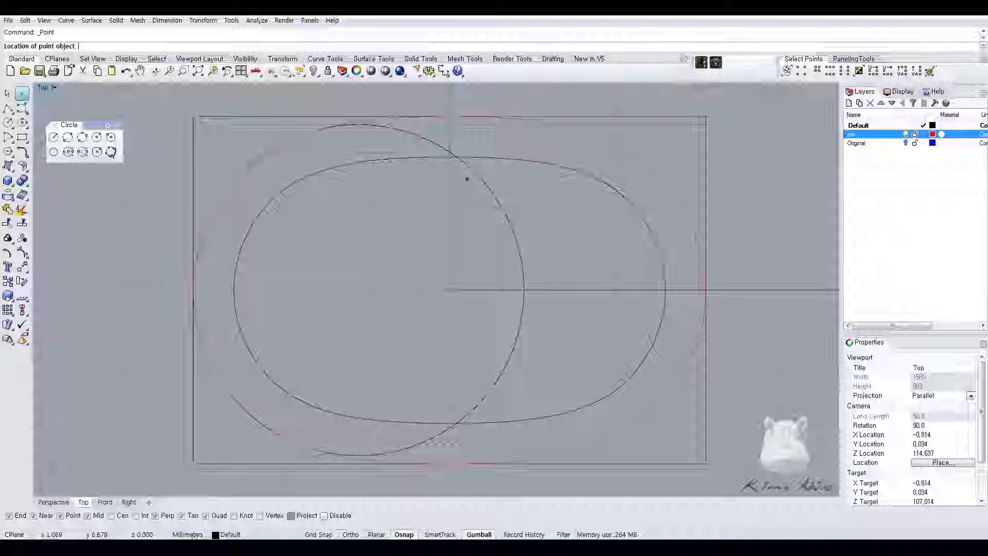
left_click(118, 517)
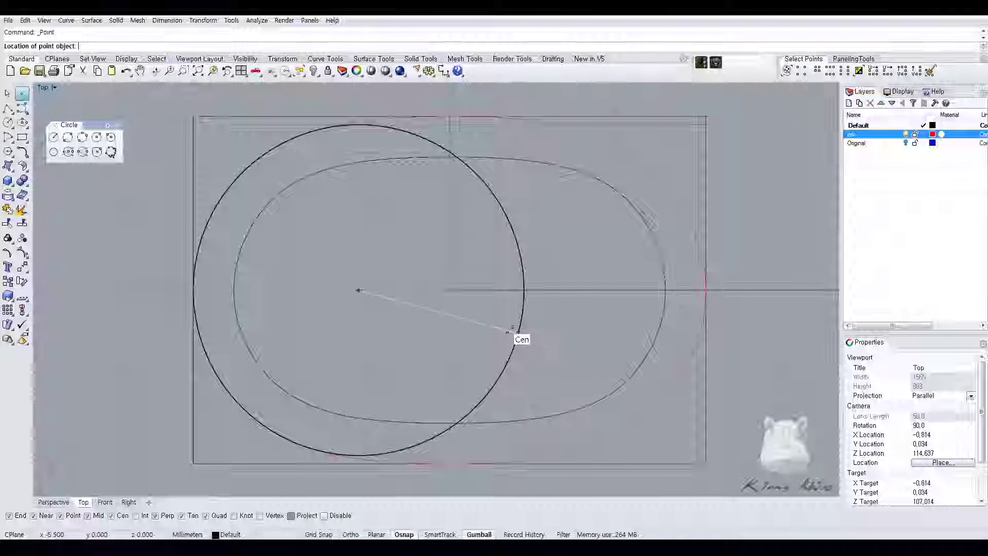
left_click(375, 308)
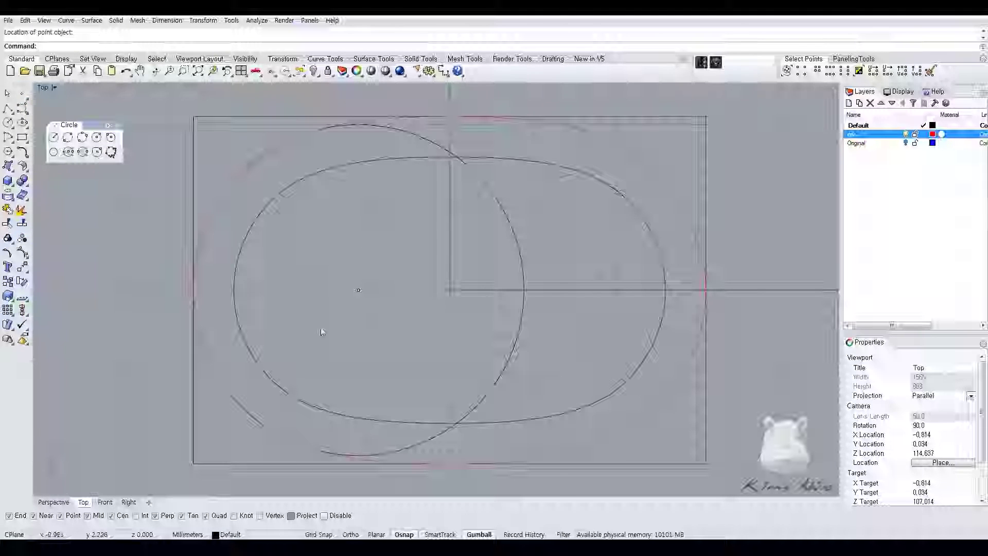
- Mirror the centre point across the vertical axis through the origin, 0, keeping the original
middle_click(416, 323)
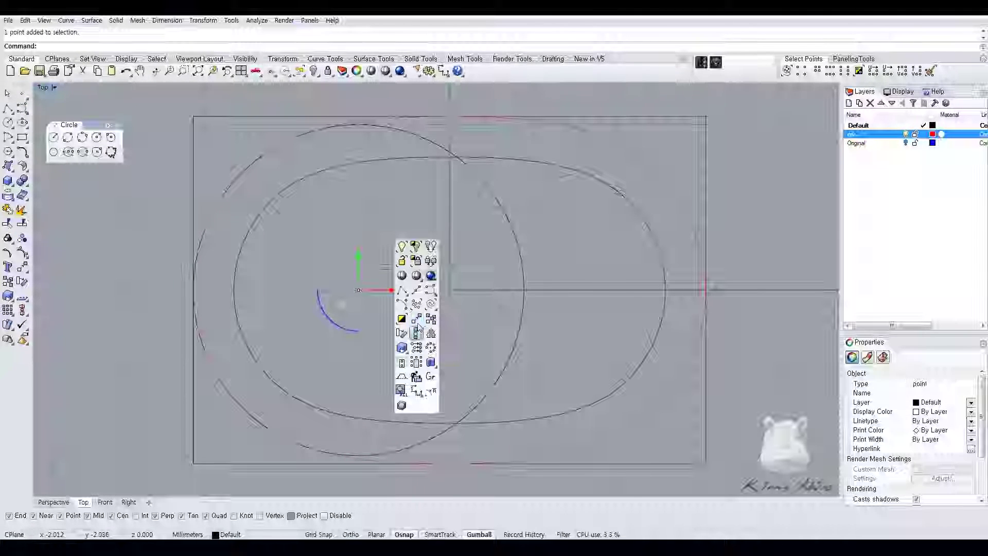
left_click(427, 327)
type("0")
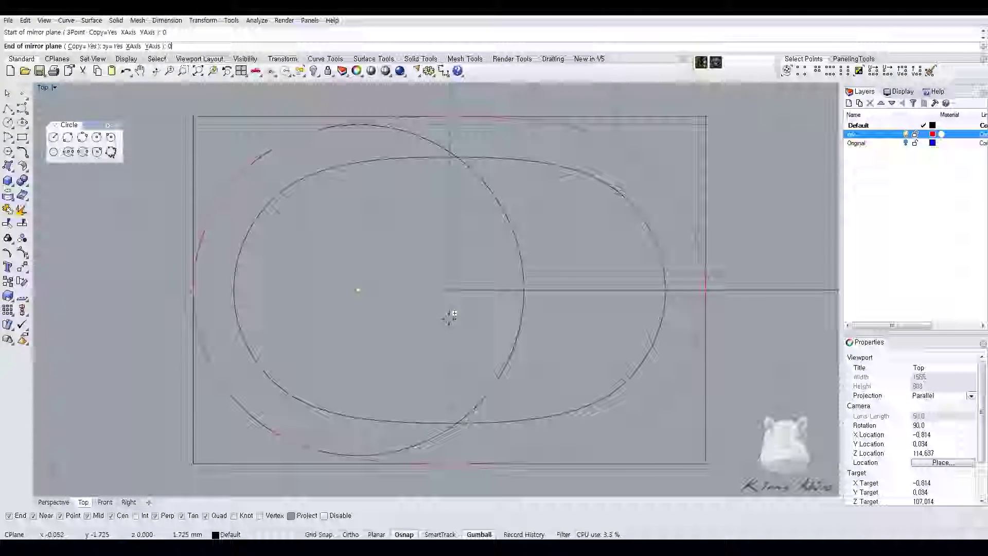
left_click(449, 352)
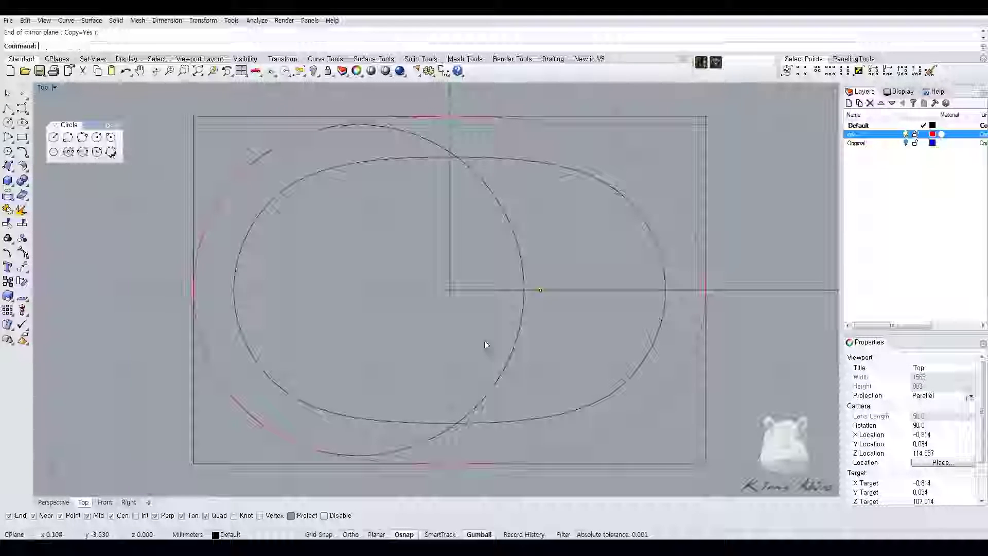
- Delete the 20 mm construction circle and the bounding rectangle, and turn off the crv layer
left_click(505, 320)
key("Delete")
key("Escape")
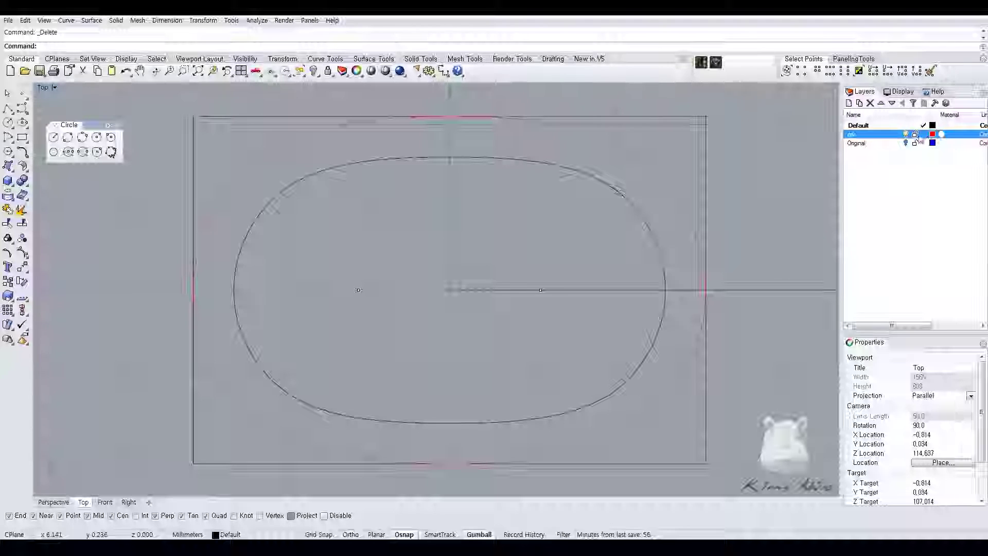
left_click(684, 134)
key("Delete")
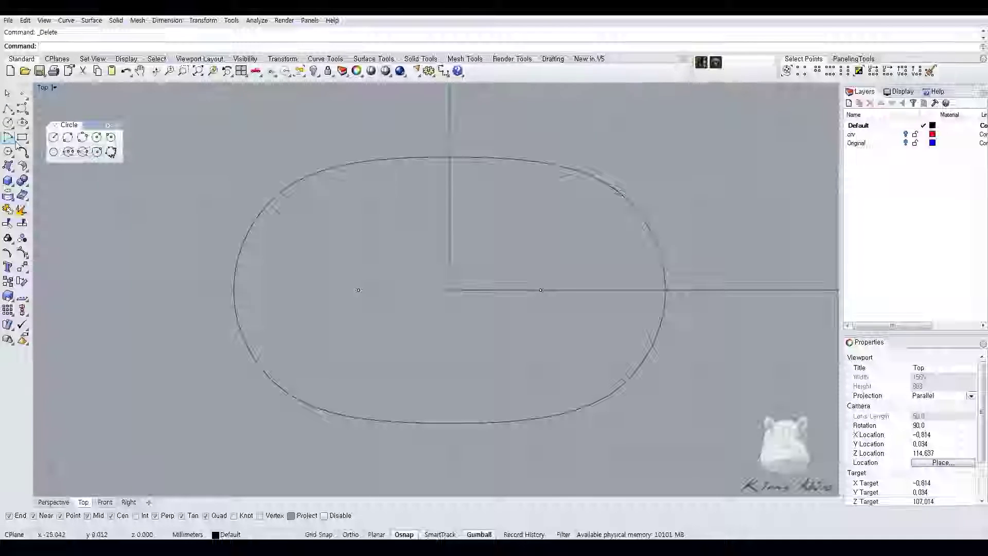
- Draw a circle 15 mm in diameter centred on the left point, and select it
left_click(7, 122)
left_click(359, 290)
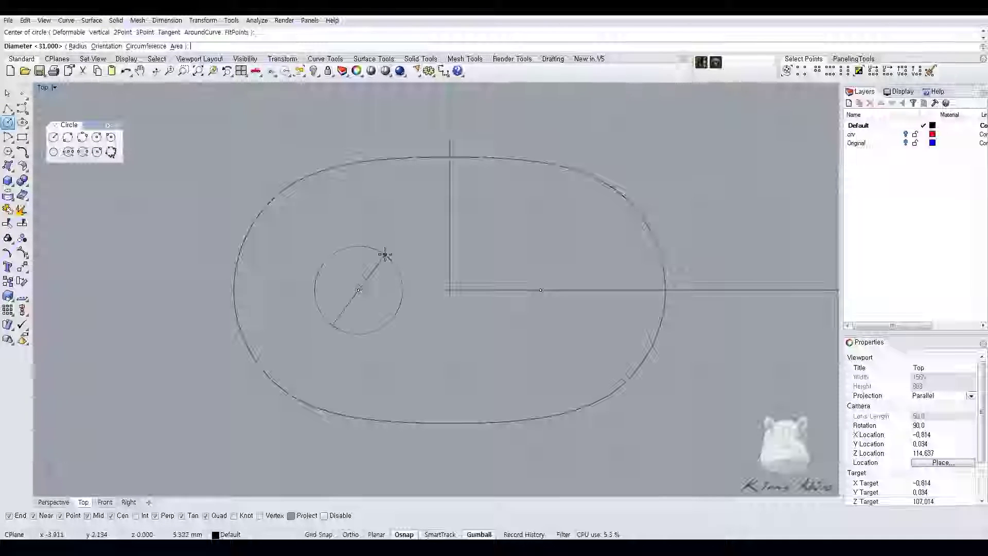
type("15")
key("Return")
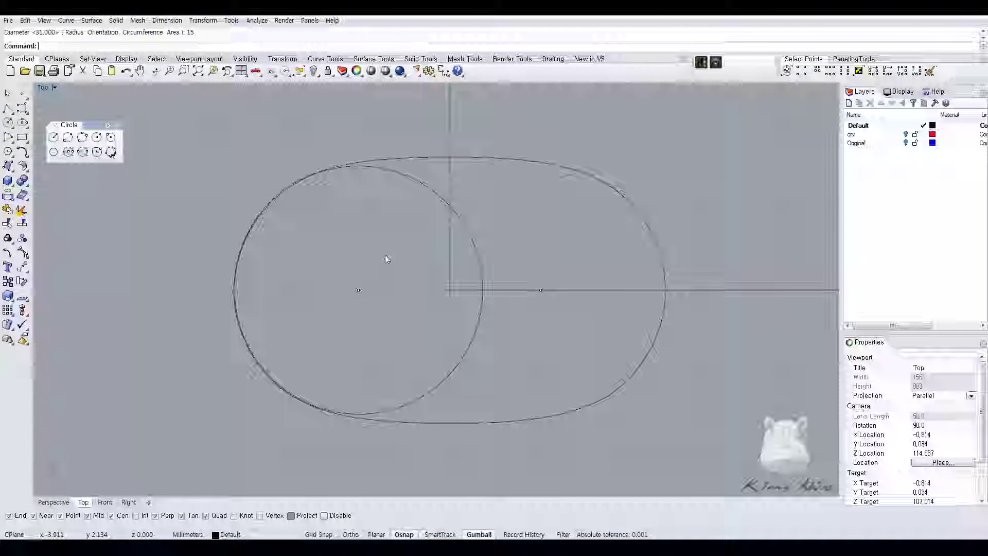
left_click(412, 180)
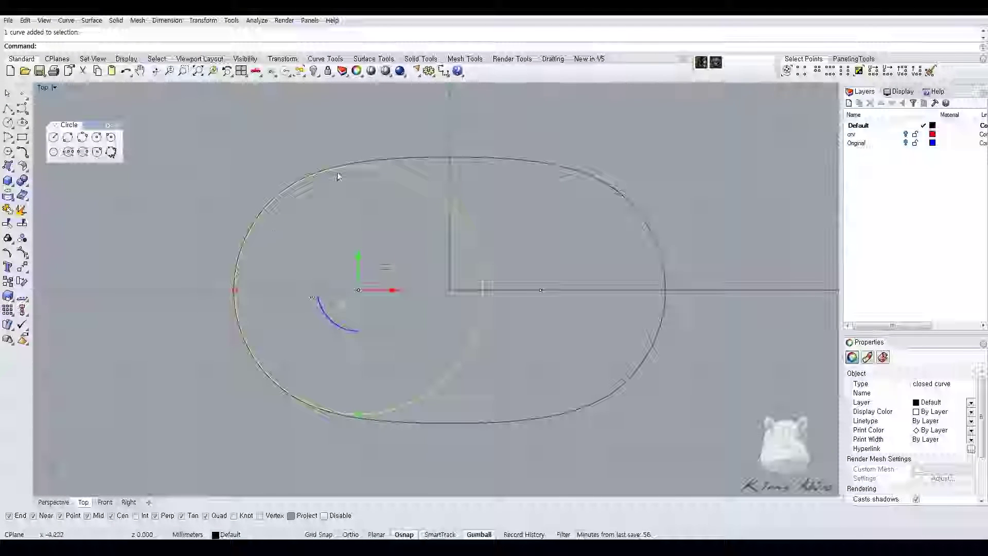
- Show the hidden solids and use Set Points to move the 15 mm circle in Z to the recess rim at 107 mm
double_click(43, 89)
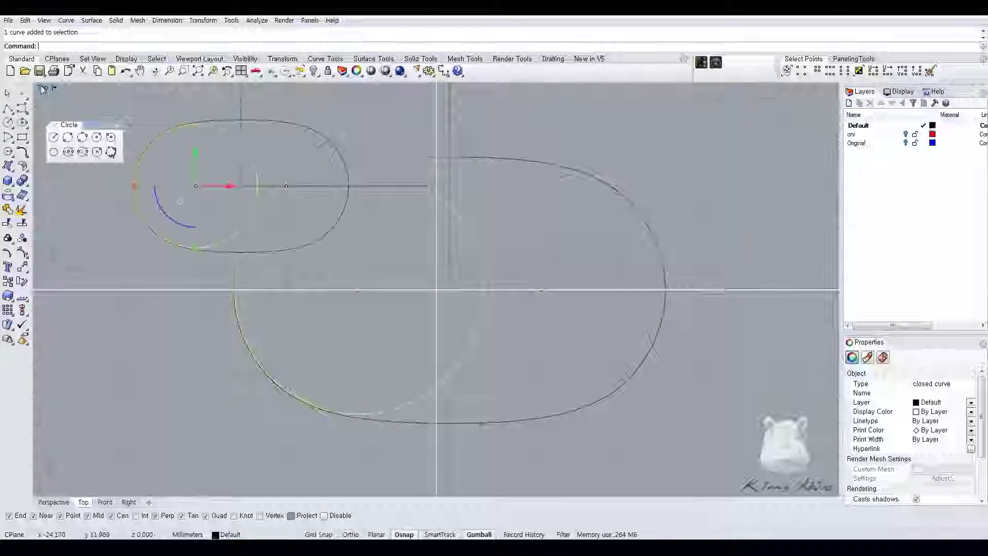
right_click(314, 71)
scroll(560, 378, "up", 5)
middle_click(572, 413)
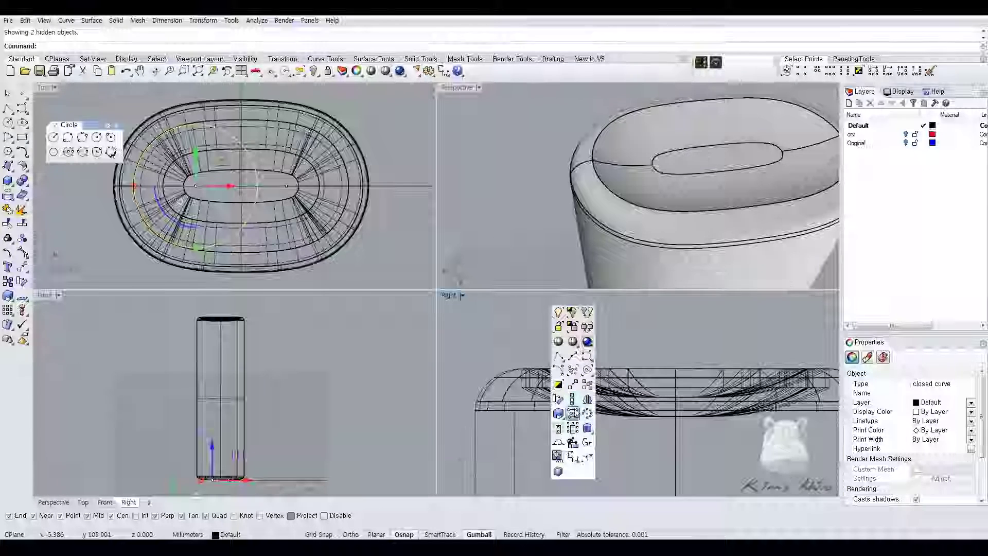
left_click(573, 413)
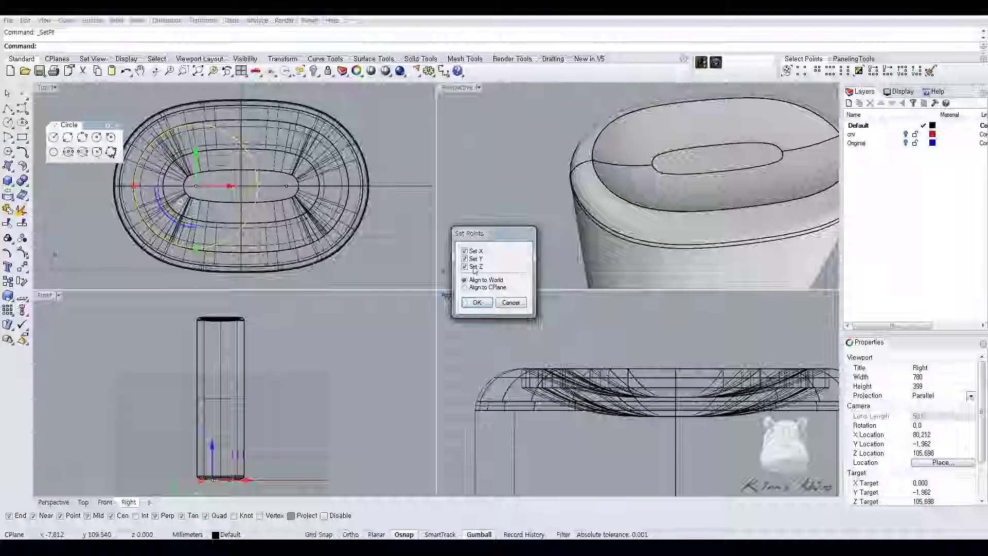
left_click(478, 302)
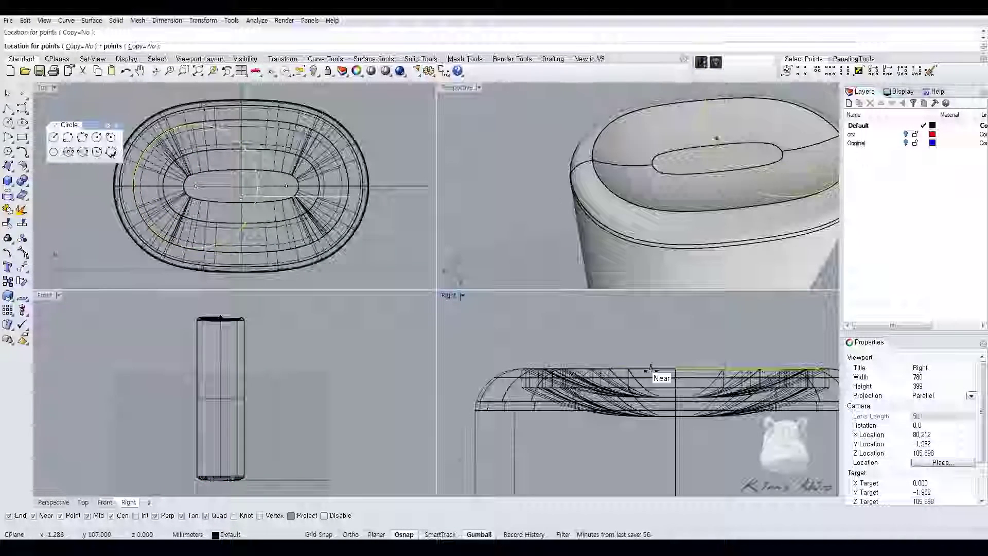
left_click(453, 93)
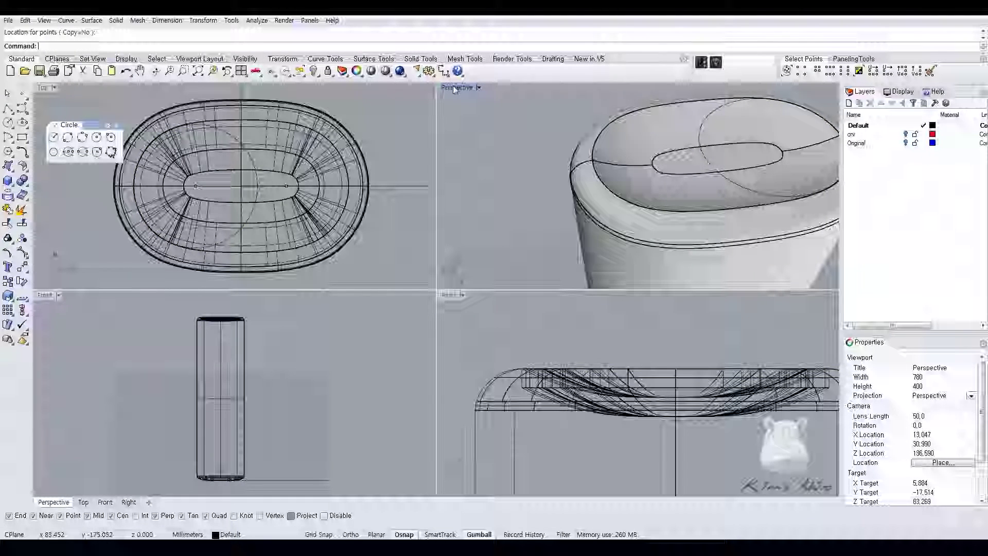
- Select the 15 mm circle and examine how it sits over the dished top in the perspective view
double_click(455, 90)
right_click_drag(474, 183, 443, 218)
scroll(566, 135, "down", 5)
left_click(443, 206)
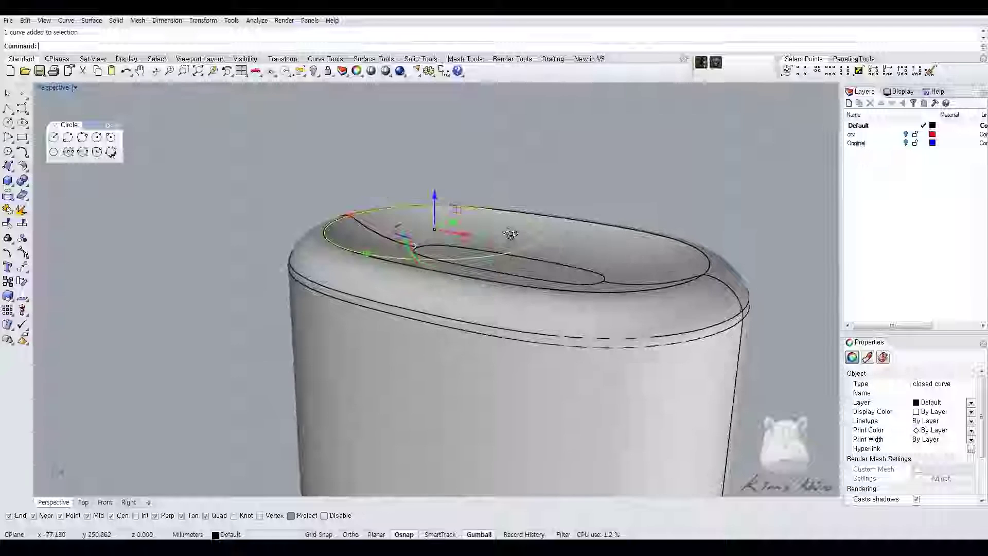
scroll(442, 221, "up", 2)
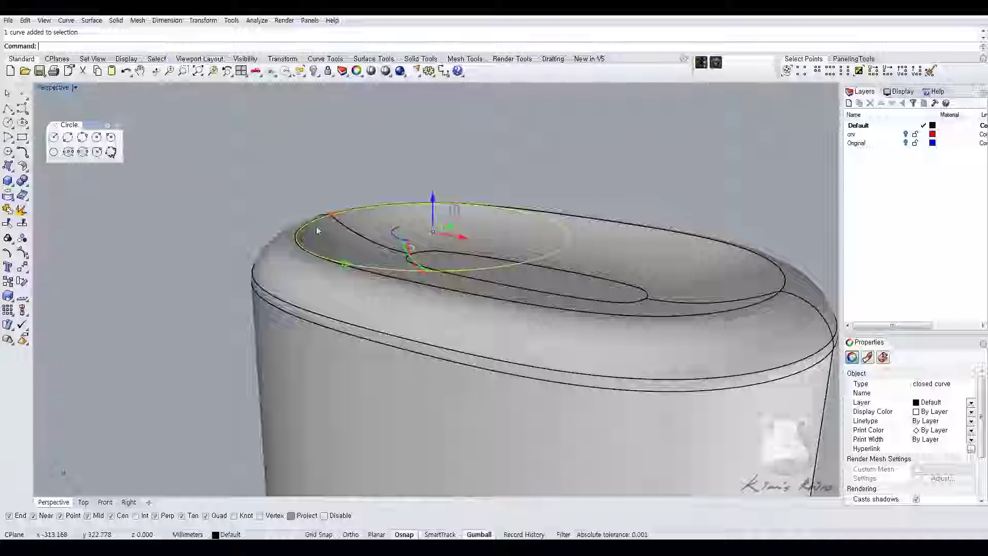
right_click_drag(316, 226, 418, 217)
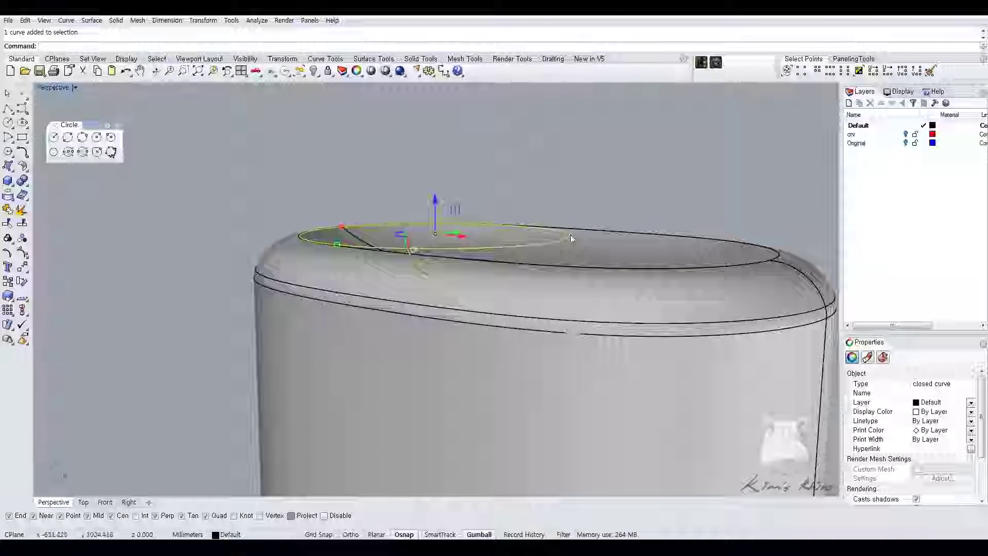
- Extrude the 15 mm circle upward by 0.5 mm as an open ring surface and delete the source circle
double_click(57, 88)
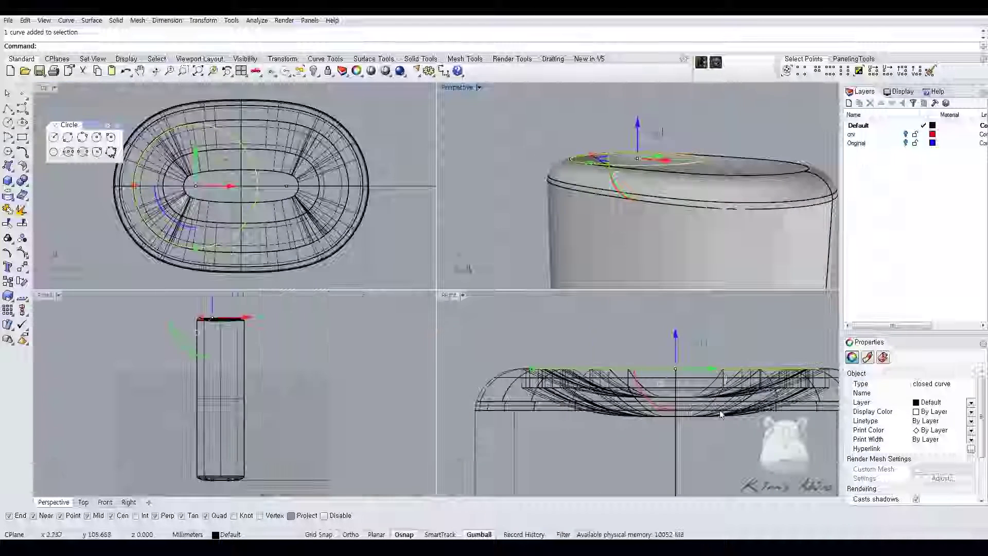
scroll(724, 364, "up", 5)
scroll(724, 364, "down", 3)
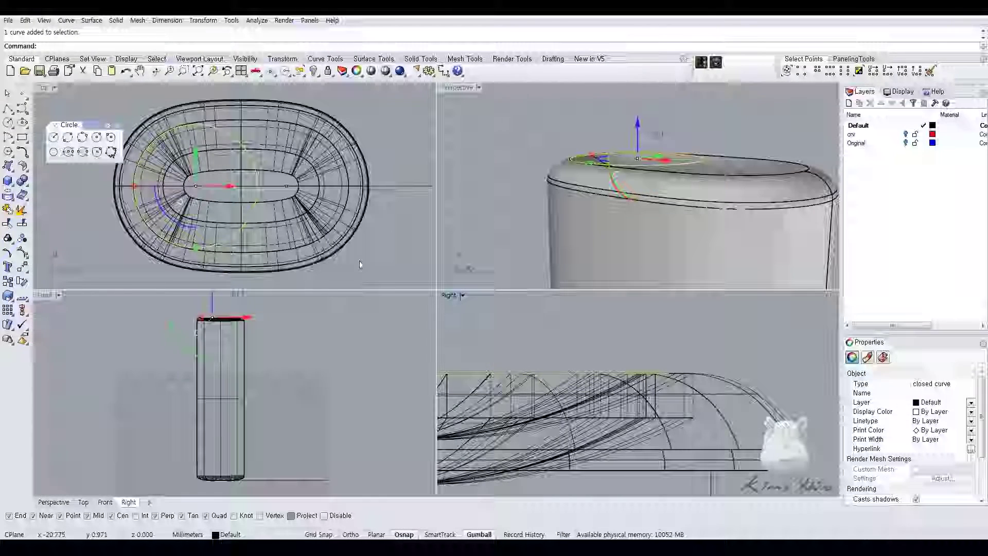
left_click(8, 165)
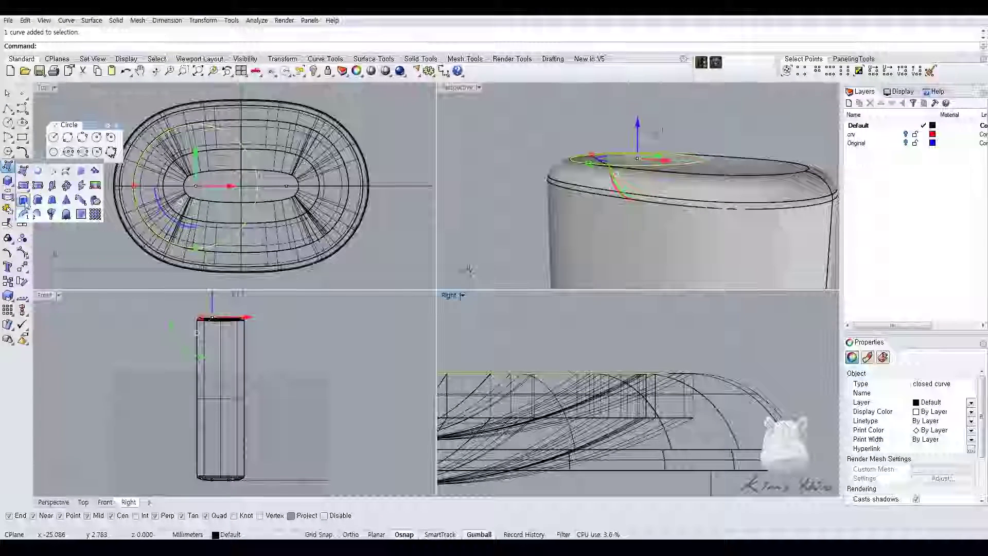
left_click(37, 214)
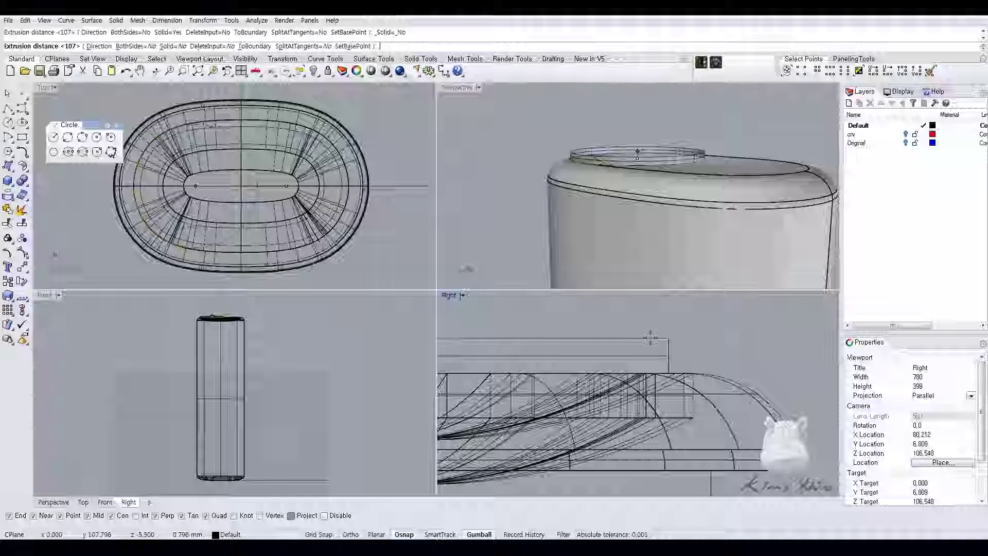
type("5")
key("Return")
scroll(680, 144, "up", 3)
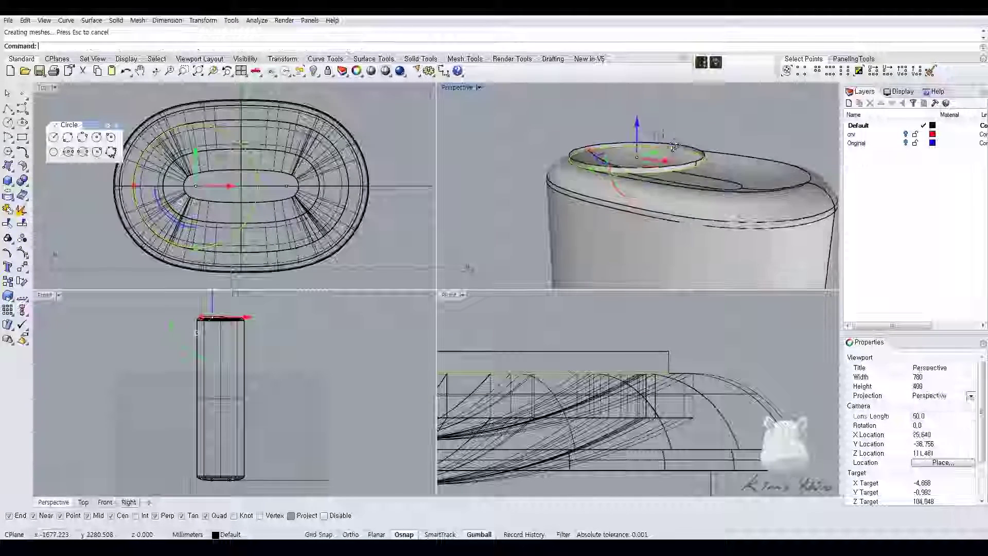
key("Delete")
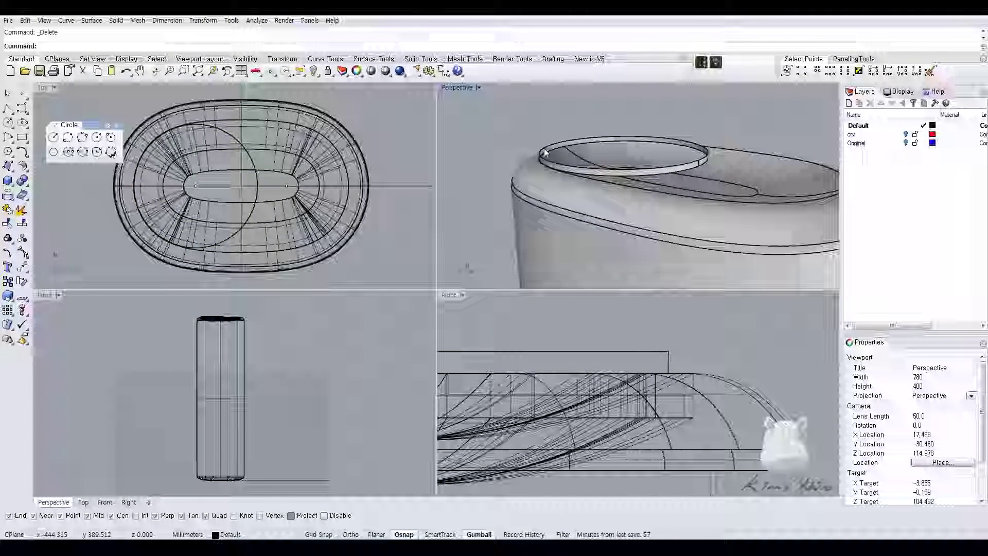
left_click(618, 184)
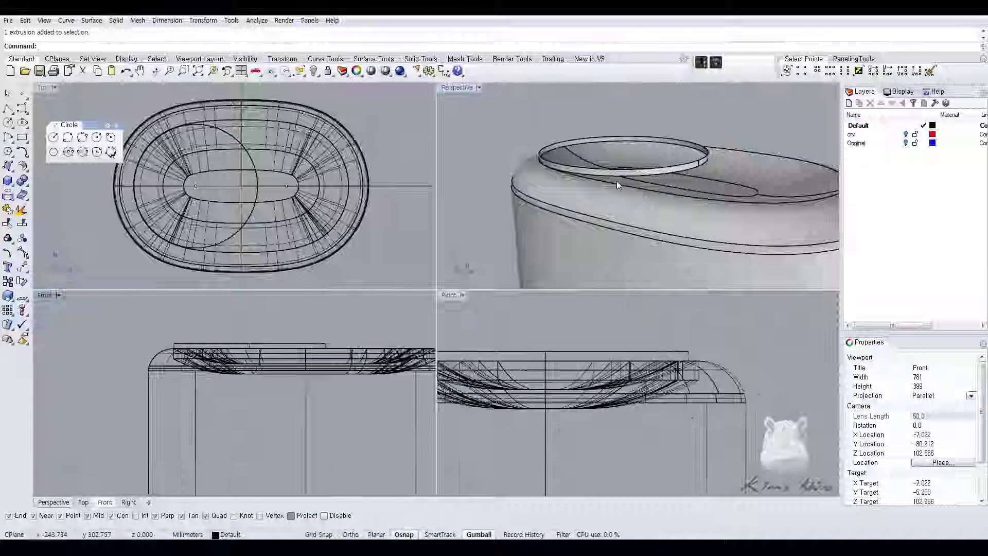
- In the Front view, draw a polyline 1 mm straight up from the centre of the ring's top edge and horizontally out past its left edge
scroll(281, 342, "up", 4)
right_click_drag(251, 315, 237, 333)
middle_click(236, 333)
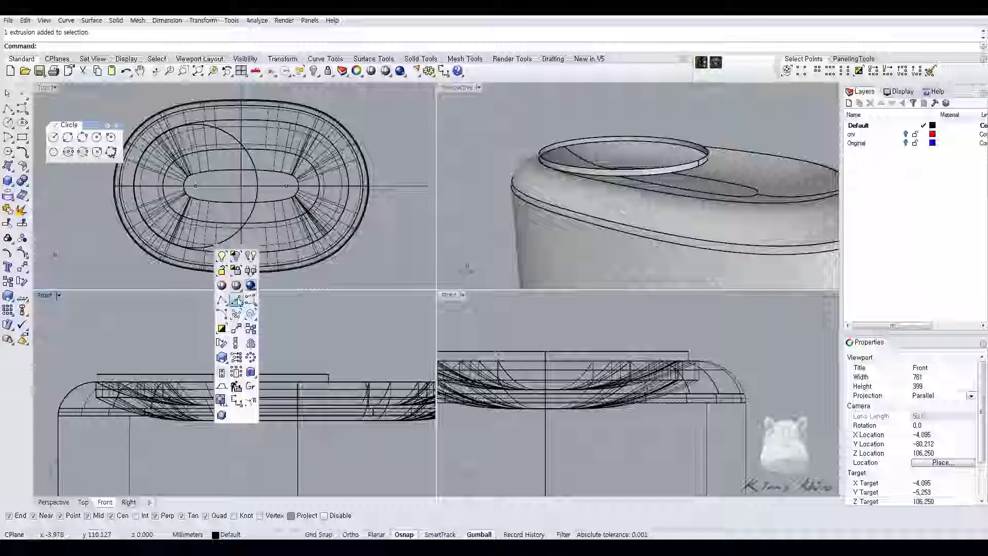
left_click(236, 301)
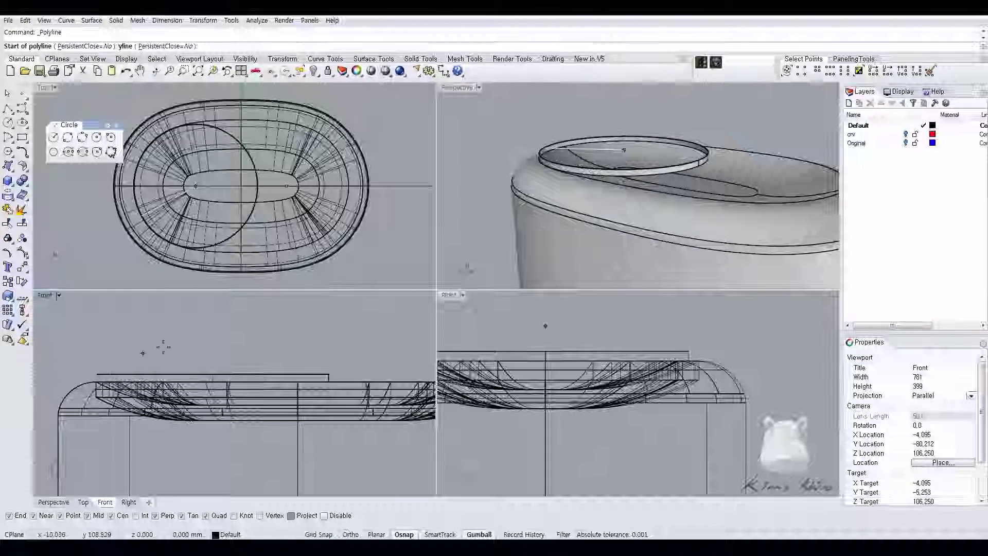
right_click_drag(163, 348, 178, 369)
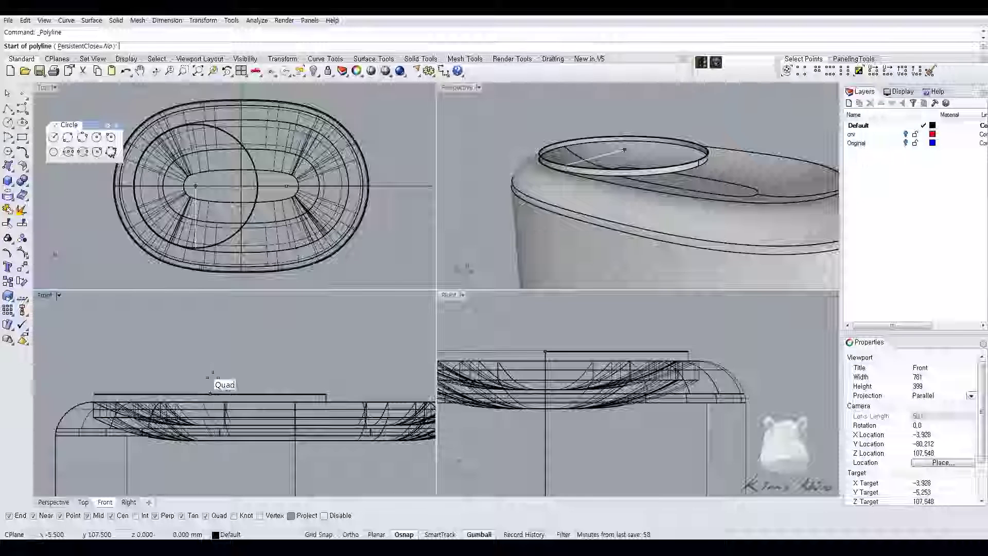
right_click_drag(214, 362, 225, 357)
left_click(222, 391)
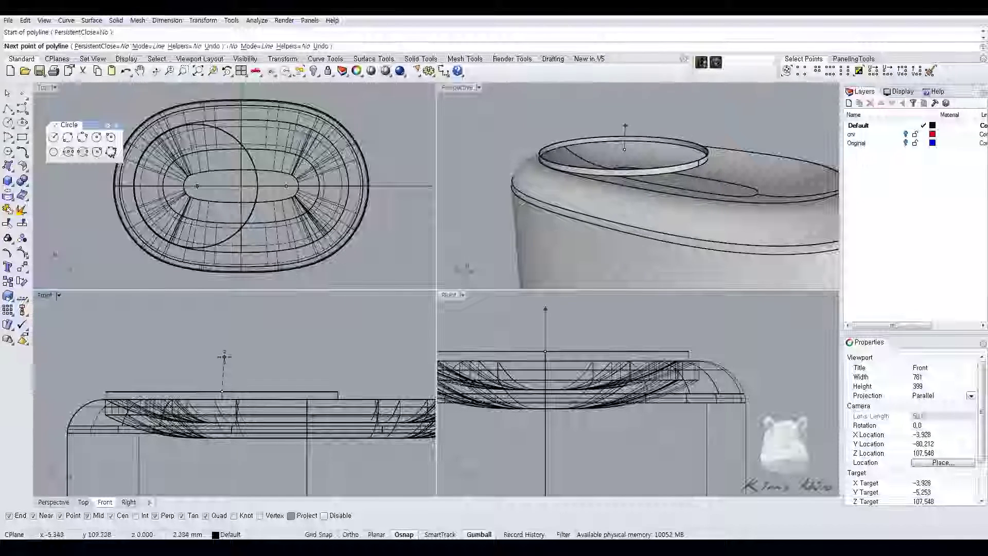
type("1")
key("Return")
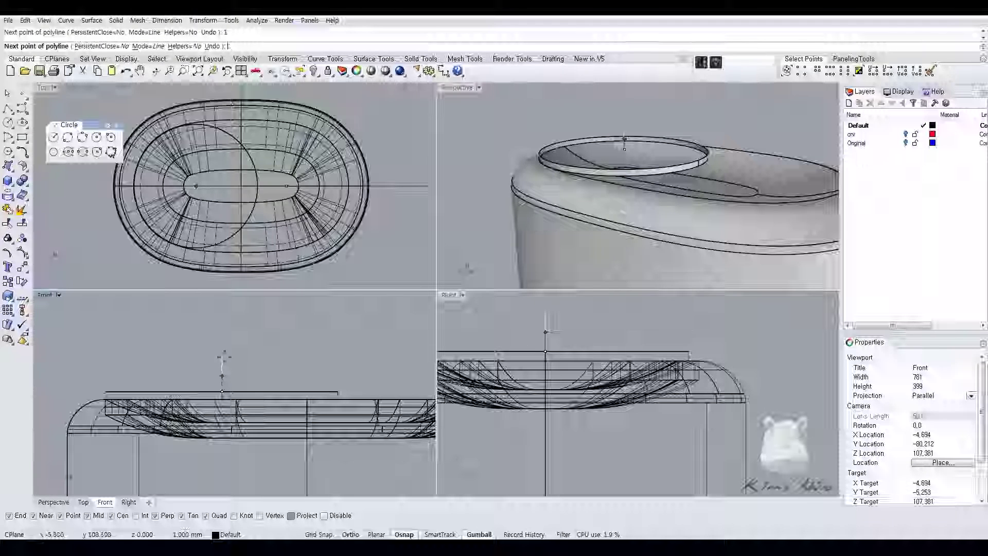
left_click(224, 356)
left_click(71, 380, "shift")
right_click(150, 351)
- Draw an arc from the polyline's corner above the ring's centre to the ring's upper left edge, starting along the horizontal segment
right_click_drag(152, 348, 170, 345)
right_click(136, 387)
left_click(240, 373)
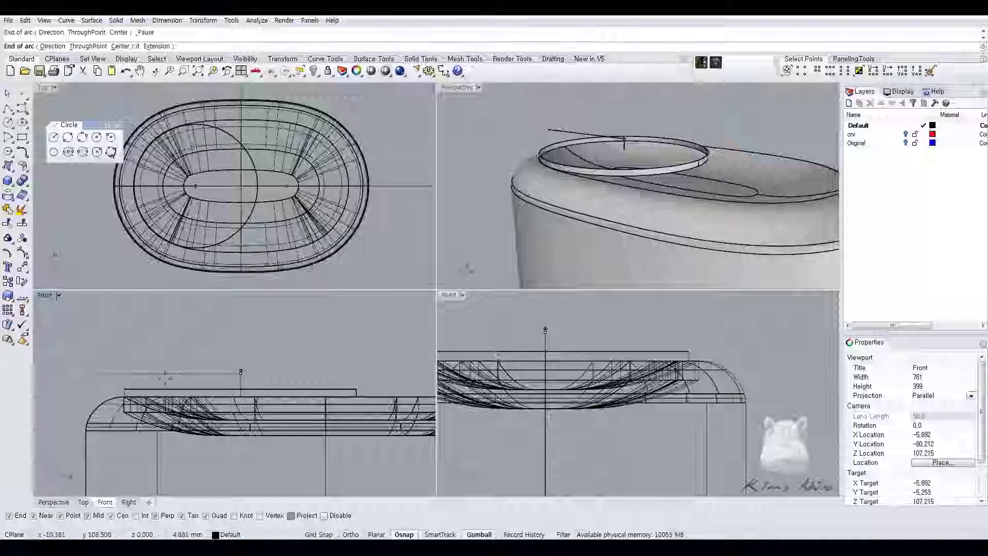
left_click(124, 388)
left_click(118, 360)
- Mirror the arc downward across the ring's horizontal mid-height line, keeping the original
scroll(150, 388, "up", 1)
left_click(148, 381)
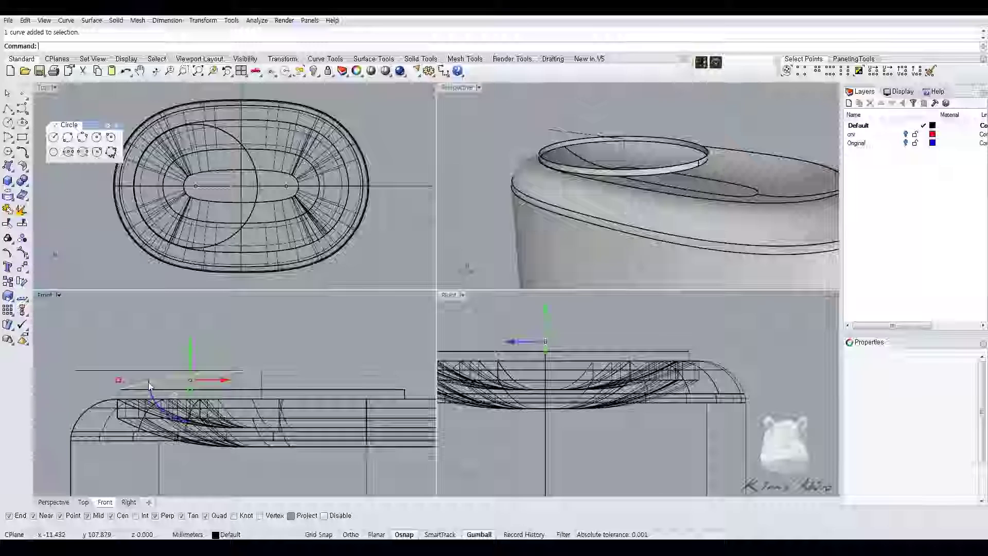
right_click_drag(638, 216, 625, 167)
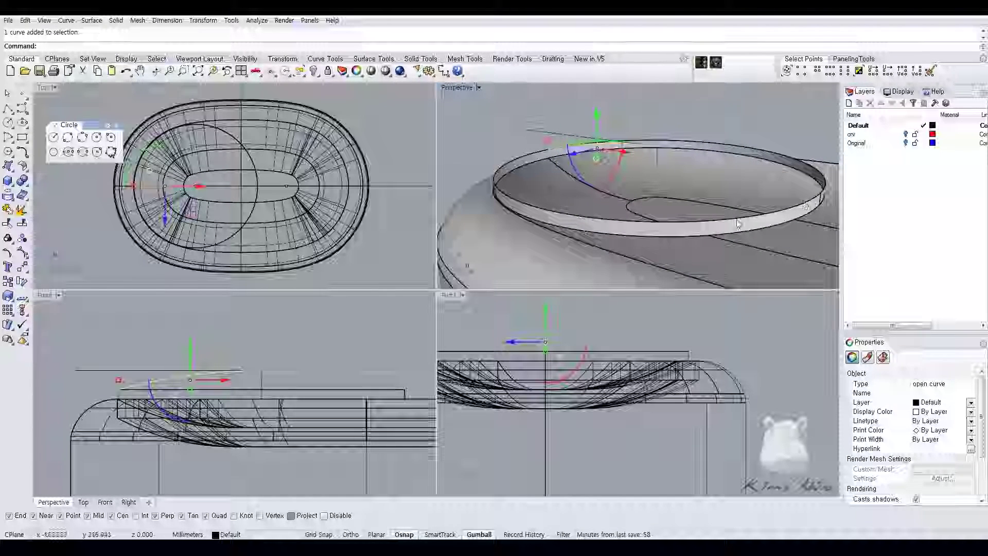
middle_click(277, 416)
left_click(290, 421)
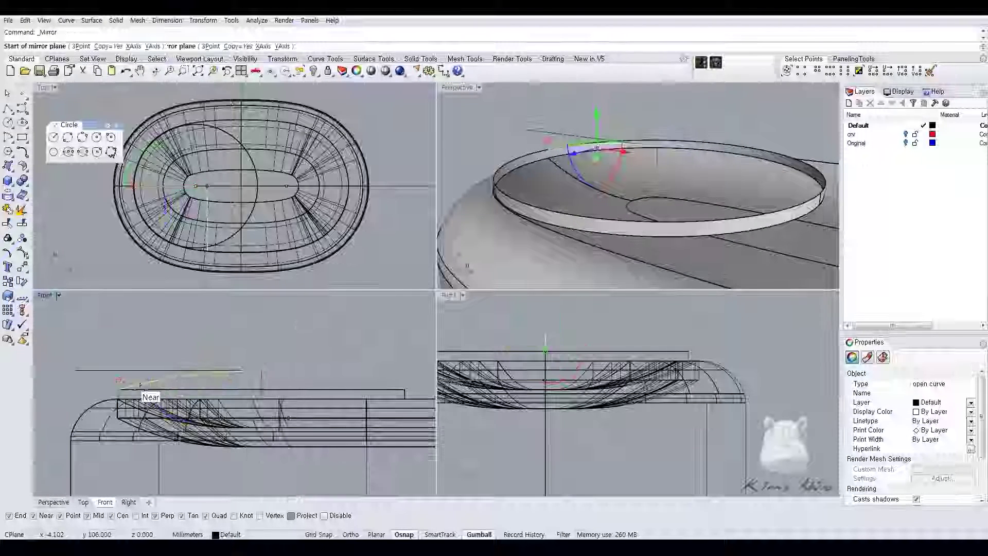
left_click(150, 383)
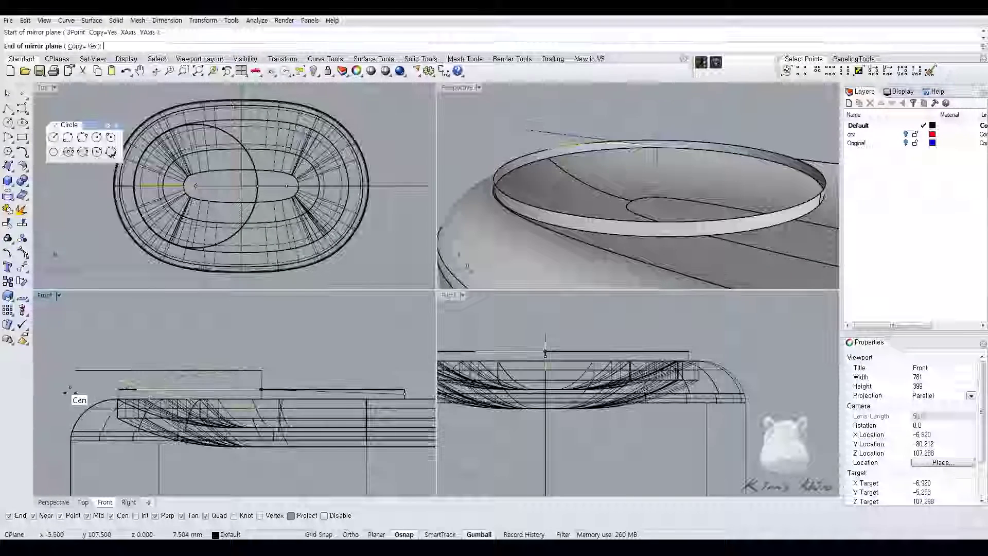
left_click(181, 388)
- Revolve both arcs through 360 degrees about the vertical axis at the ring's centre
left_click(211, 421, "shift")
right_click_drag(311, 351, 288, 353)
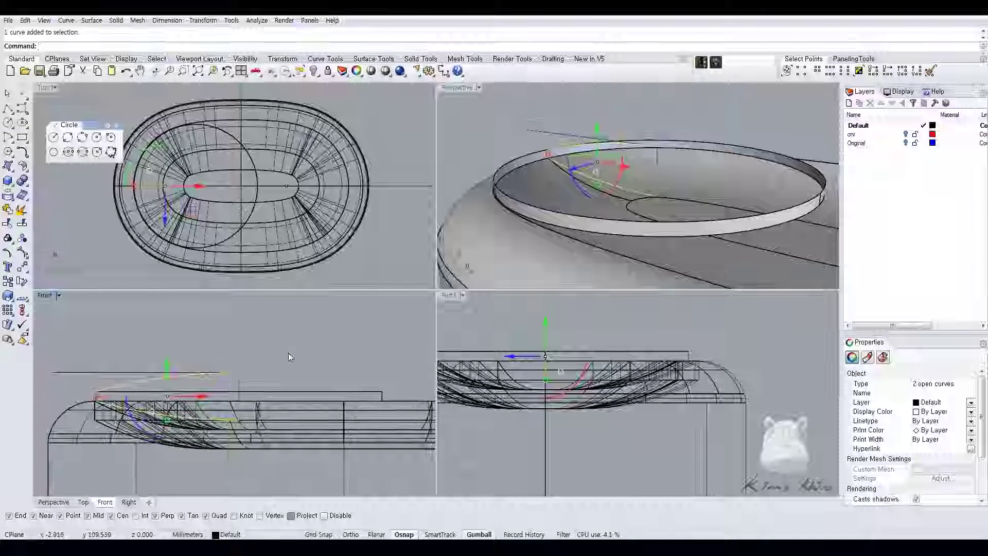
left_click(11, 168)
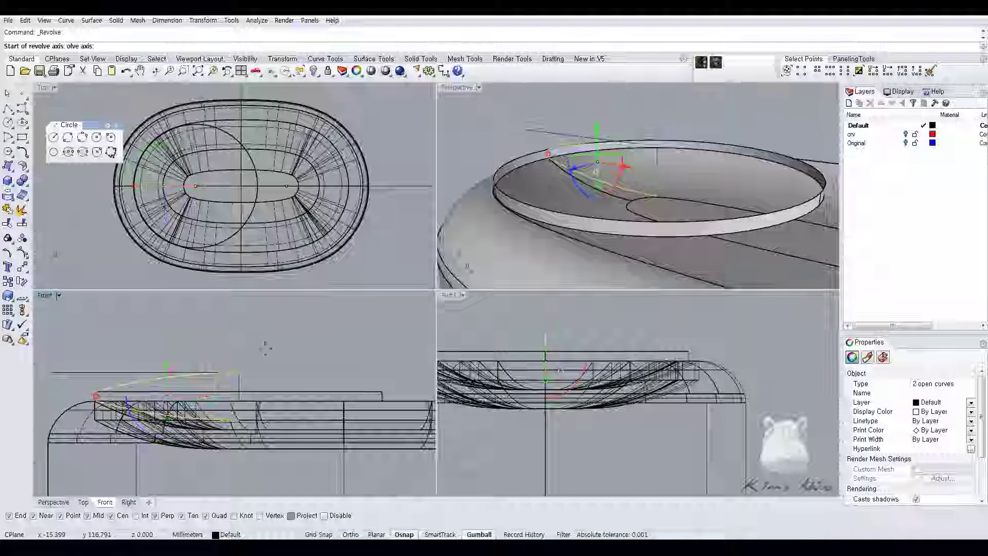
left_click(240, 371)
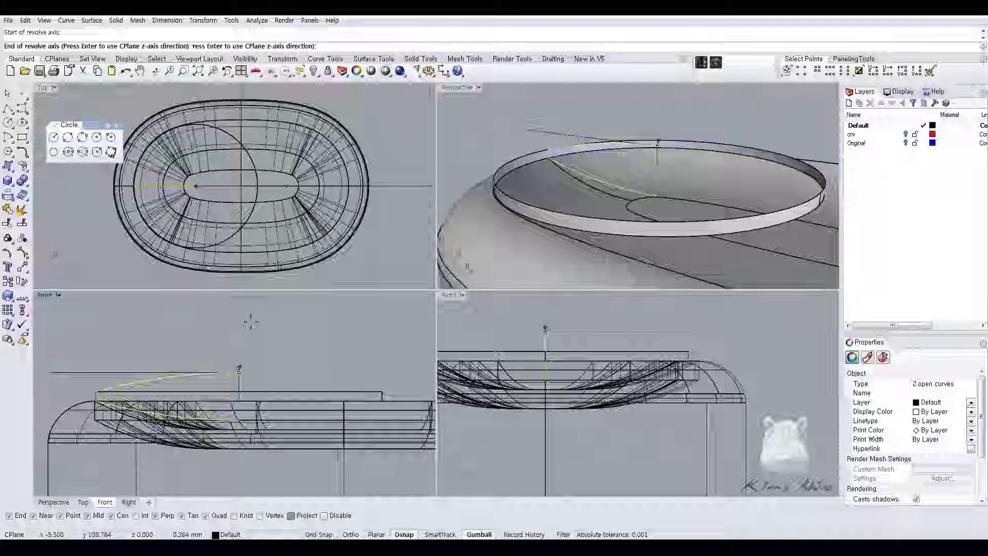
left_click(250, 323)
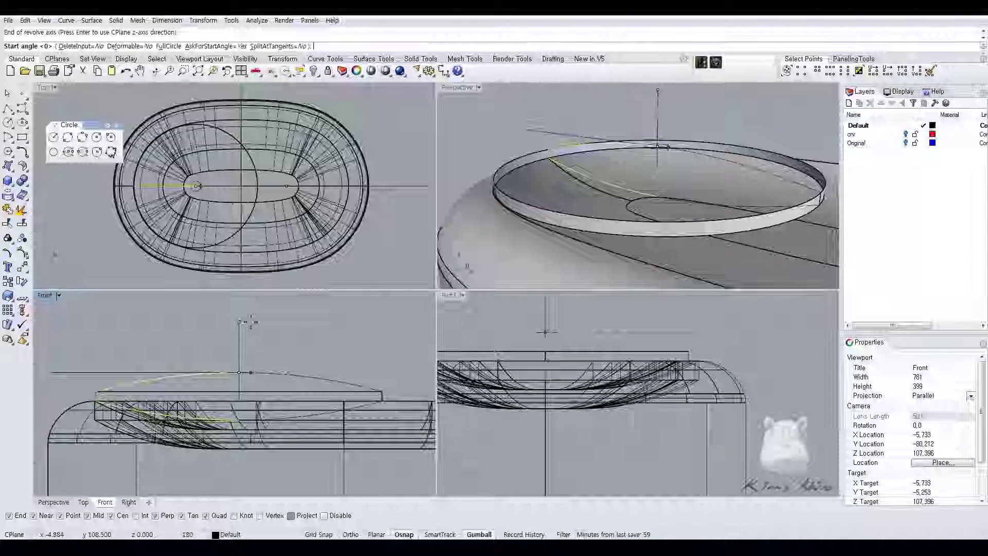
key("Return")
key("Return")
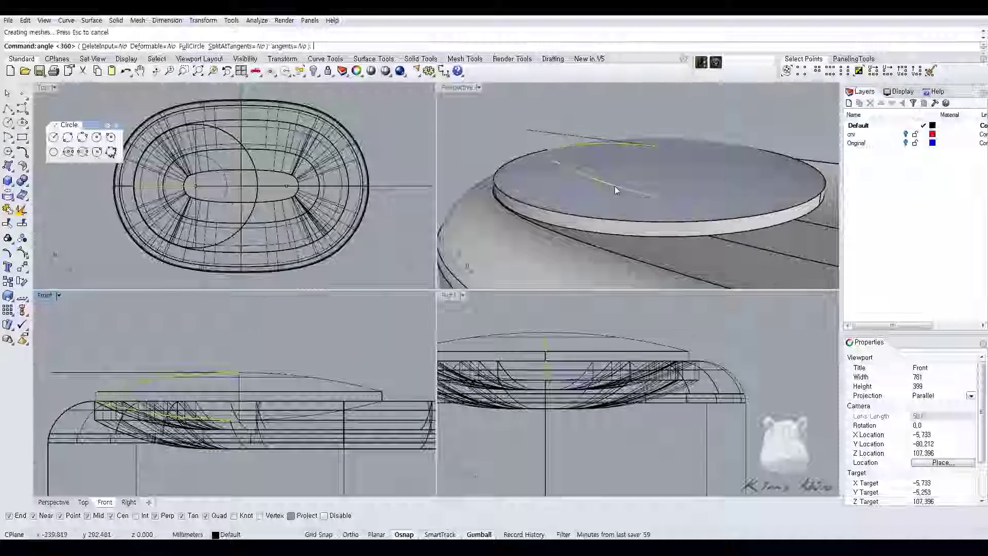
- Delete the profile arcs and leftover construction lines used for the revolve
key("Delete")
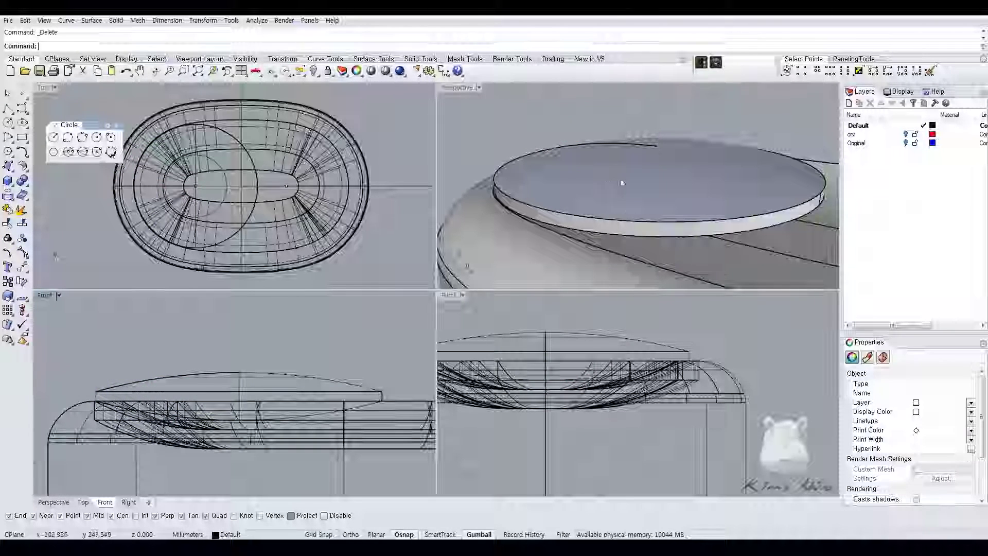
right_click_drag(622, 183, 658, 198)
middle_click(662, 193)
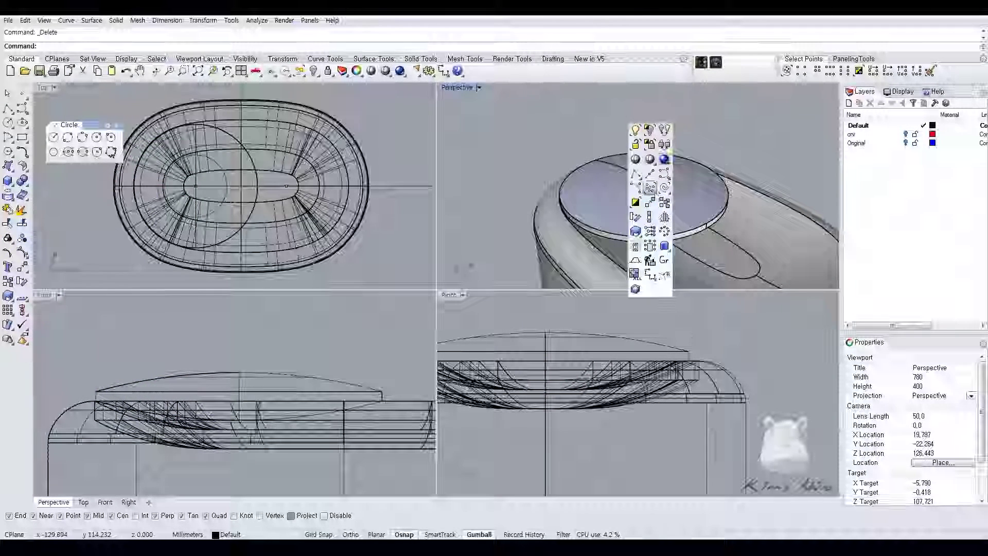
left_click(665, 190)
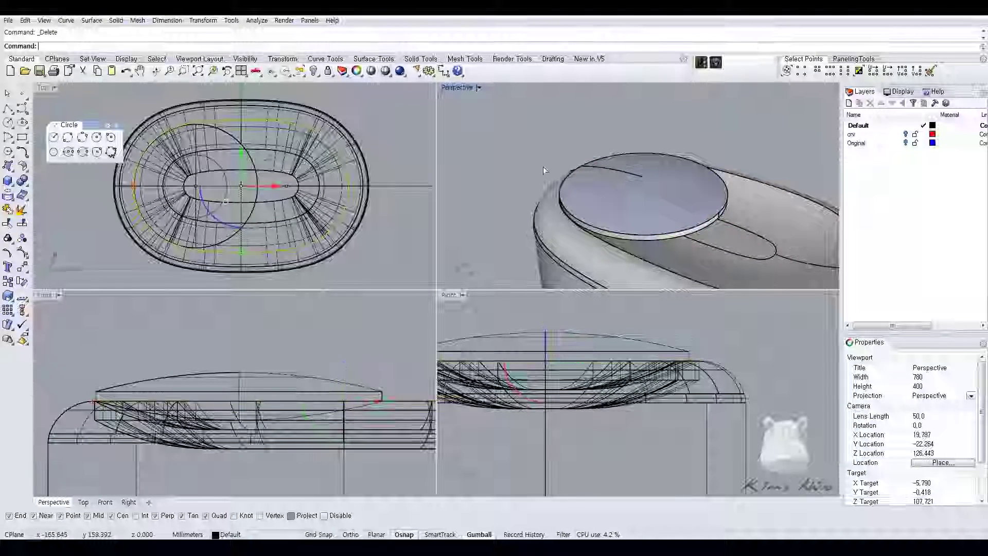
- Join the ring and the two revolved caps into one closed polysurface and inspect it in the perspective view
left_click_drag(55, 347, 410, 459)
left_click(402, 369)
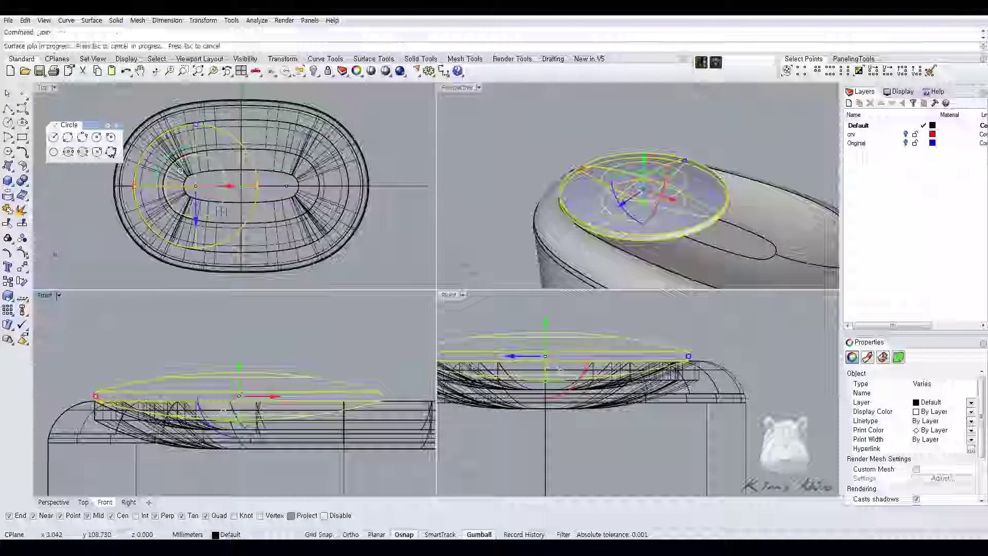
double_click(464, 88)
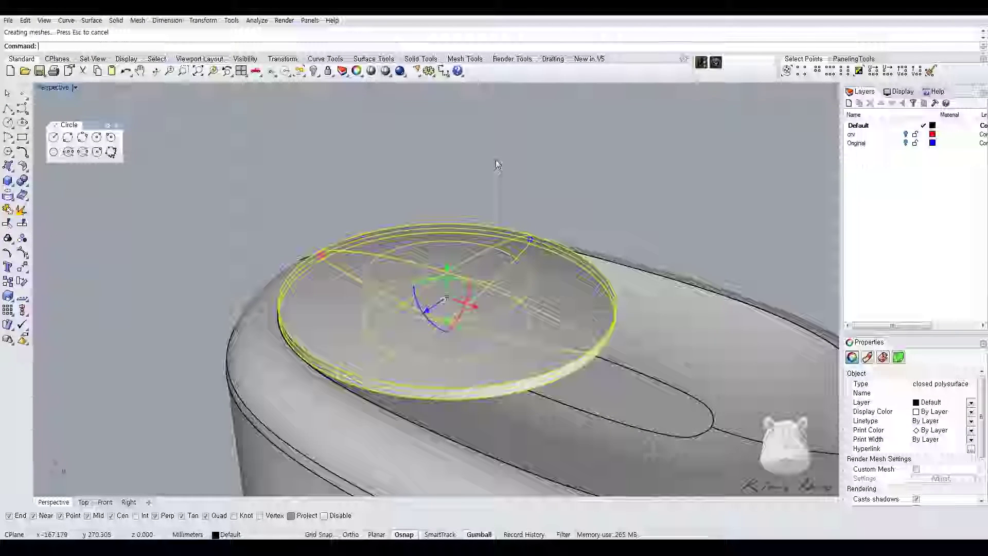
key("Escape")
right_click_drag(402, 264, 517, 275)
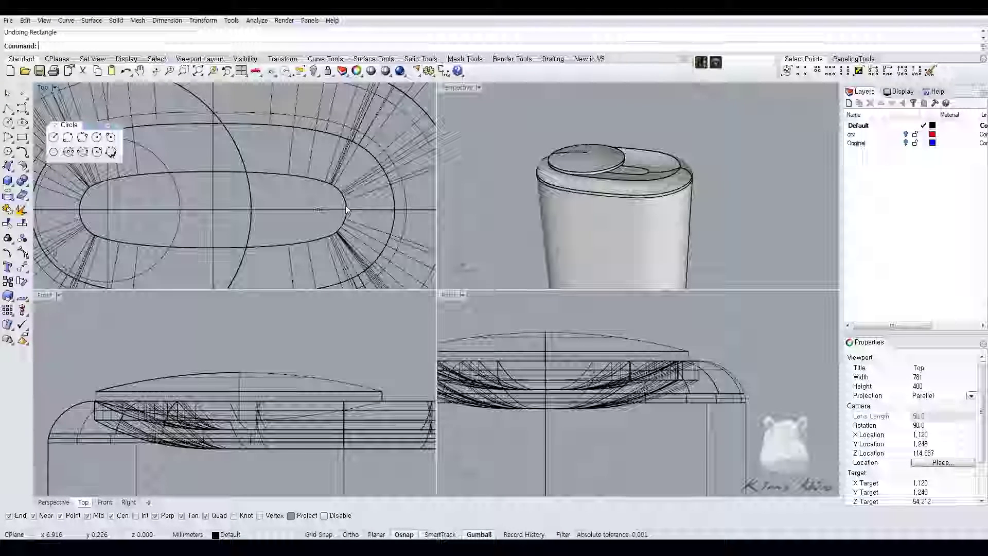
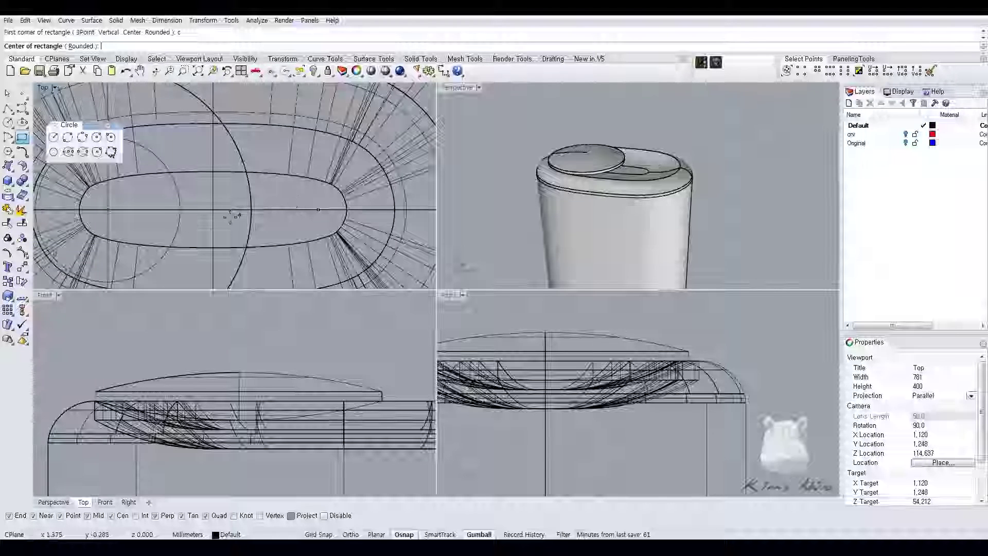
- In the Top view, draw a rectangle about 10.4 by 1.2 mm centred on the origin
type("0")
key("Return")
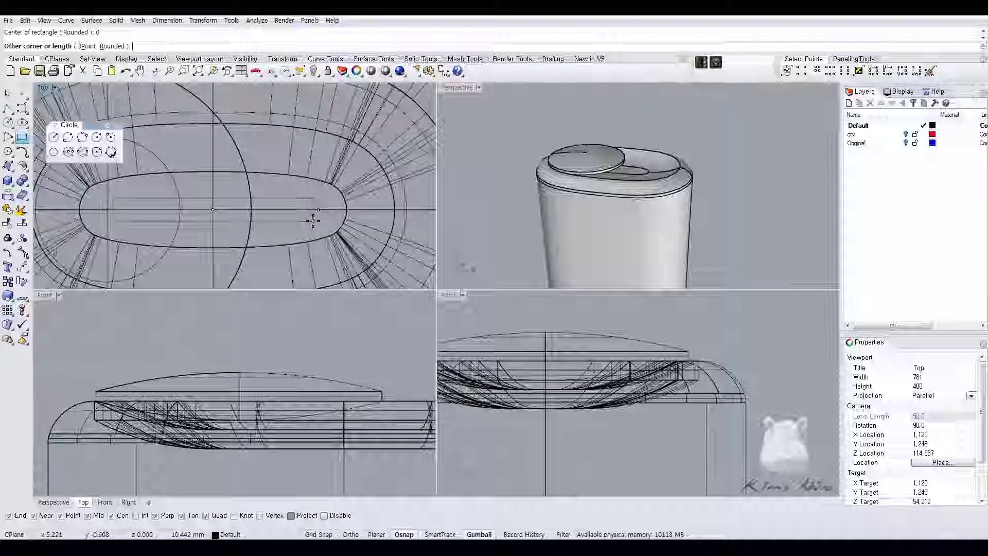
left_click(312, 221)
- Scale the rectangle lengthwise with Scale1D from the origin so its right end reaches the right-hand point
middle_click(309, 220)
left_click(313, 240)
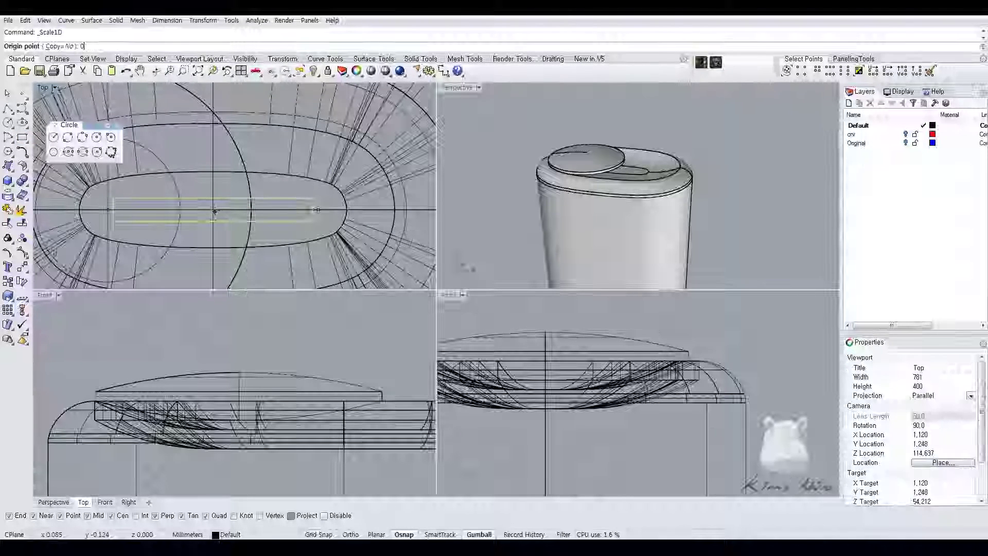
type("0")
key("Return")
left_click(318, 209)
left_click(319, 211)
- Finish the lengthwise Scale1D of the rectangle to the right-hand point and turn on the rectangle's control points
scroll(319, 215, "up", 3)
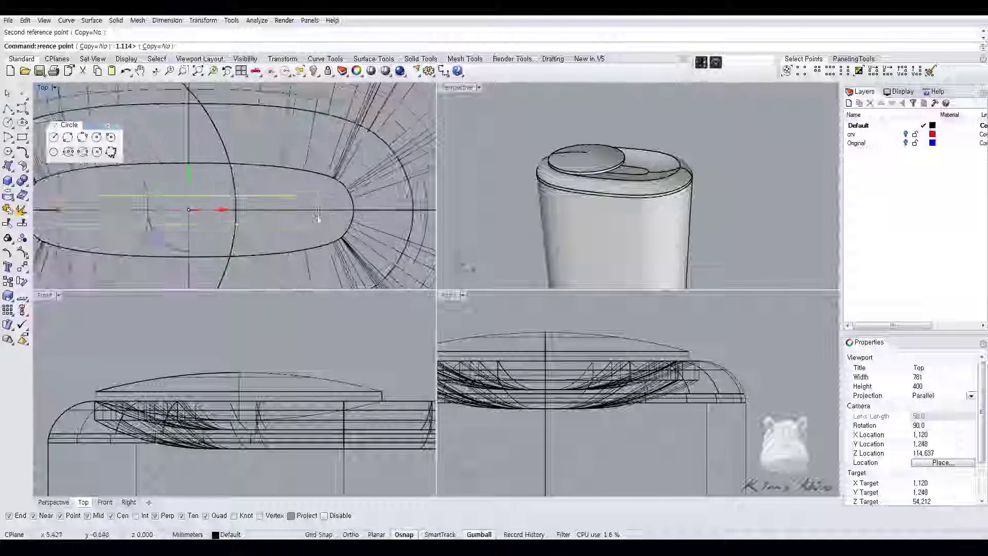
scroll(319, 216, "down", 1)
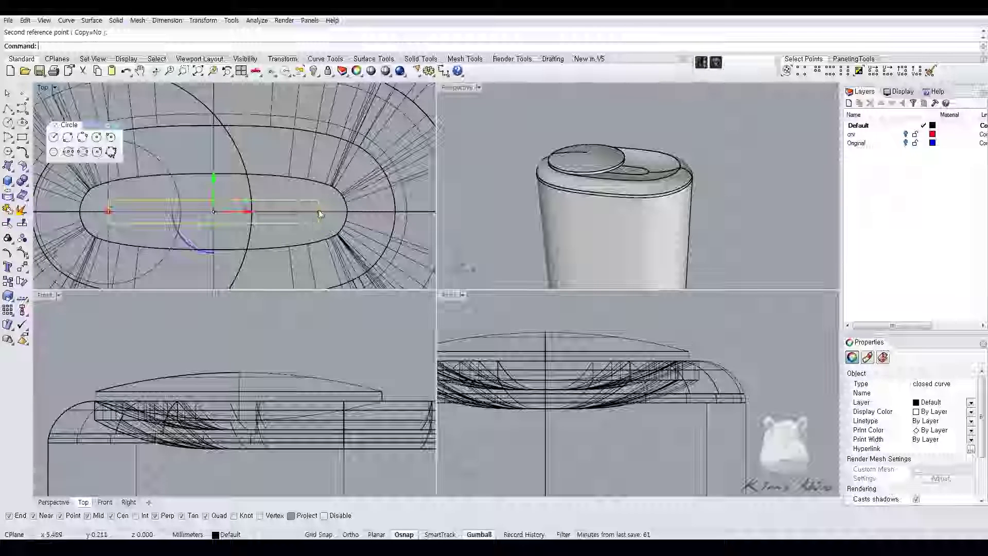
scroll(317, 216, "up", 2)
middle_click(321, 218)
left_click(322, 222)
left_click(319, 212)
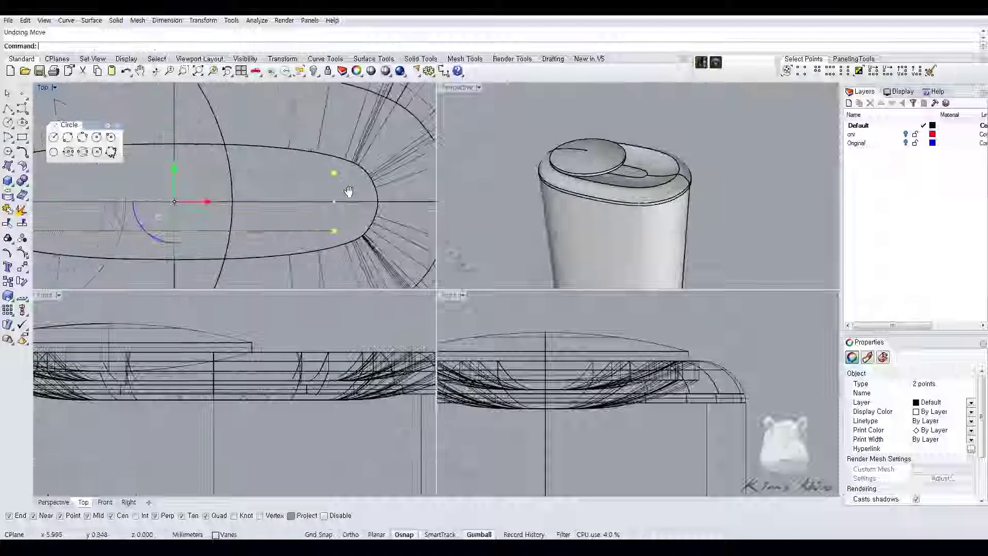
right_click_drag(349, 192, 352, 192)
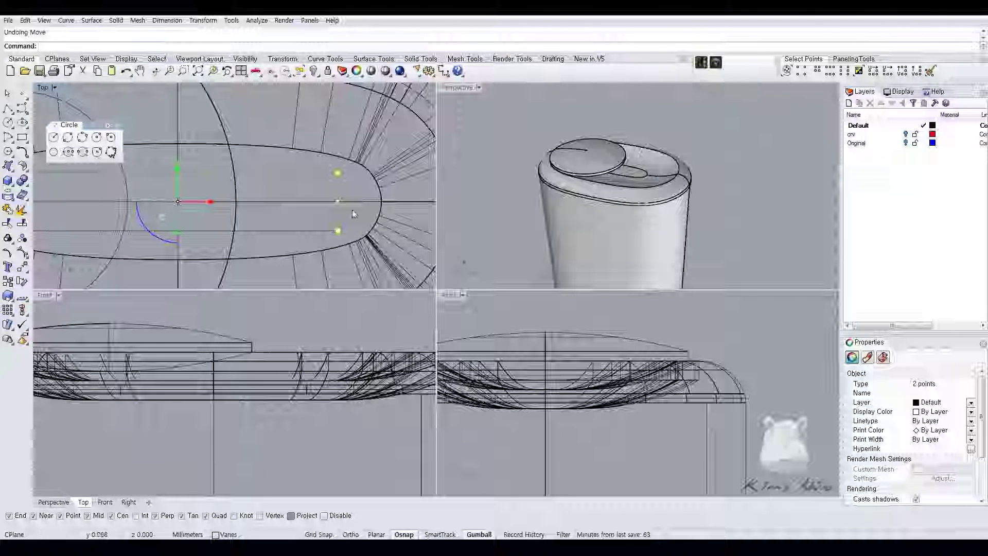
- Move the two control points at the rectangle's right end 1 mm outward along the long axis
left_click(338, 201, "ctrl")
mouse_move(133, 193)
right_mouse_down()
mouse_move(298, 201)
mouse_move(136, 186)
right_mouse_up()
left_click(183, 211, "ctrl")
type("m")
key("Return")
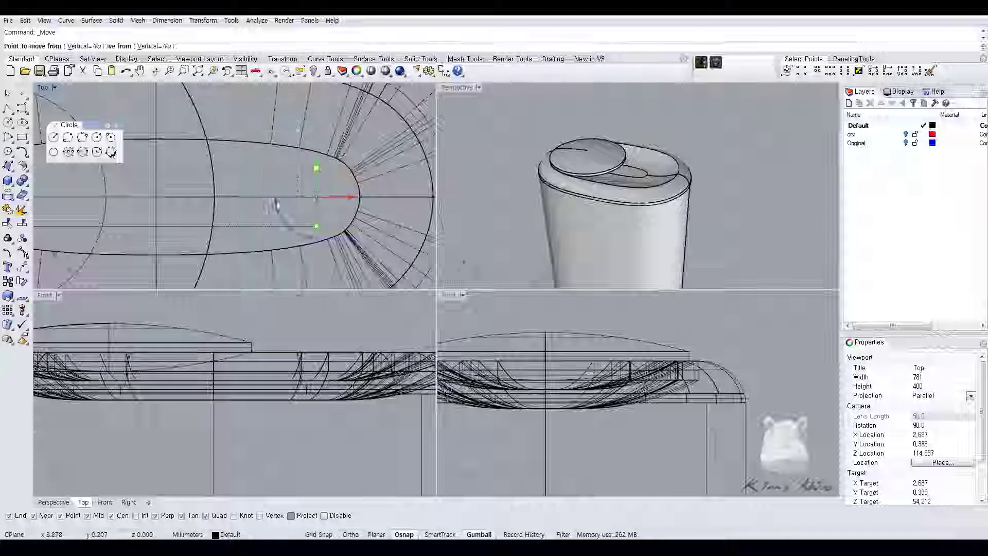
type("1")
key("Return")
left_click(293, 182)
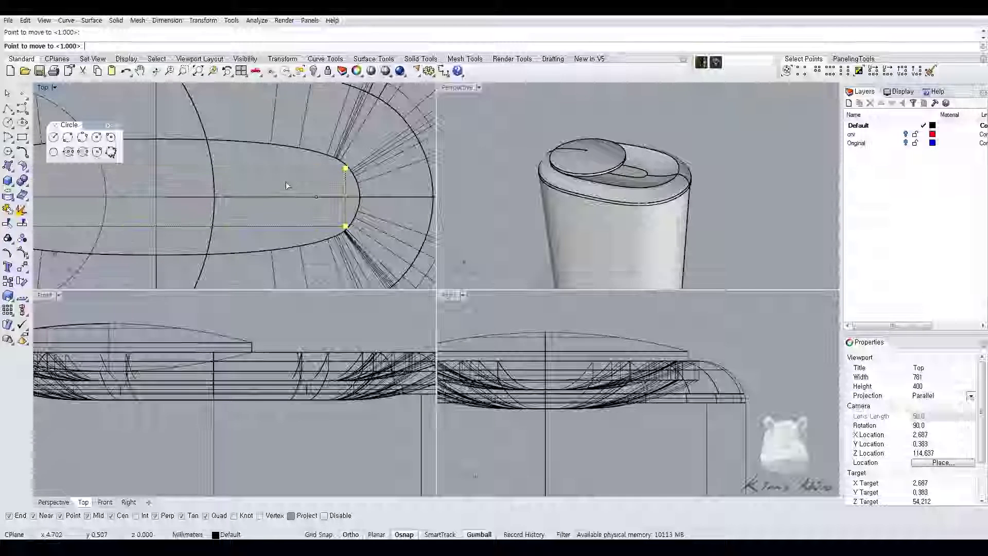
- Move the two control points at the rectangle's left end 1 mm outward, with Ortho on
right_click_drag(137, 198, 322, 205)
left_click(180, 175)
middle_click(223, 235)
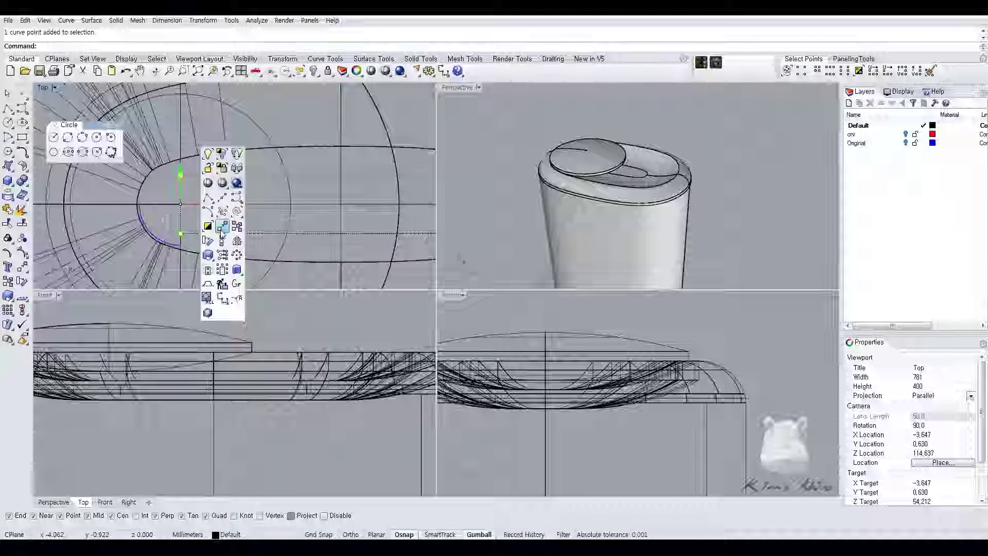
left_click(229, 221)
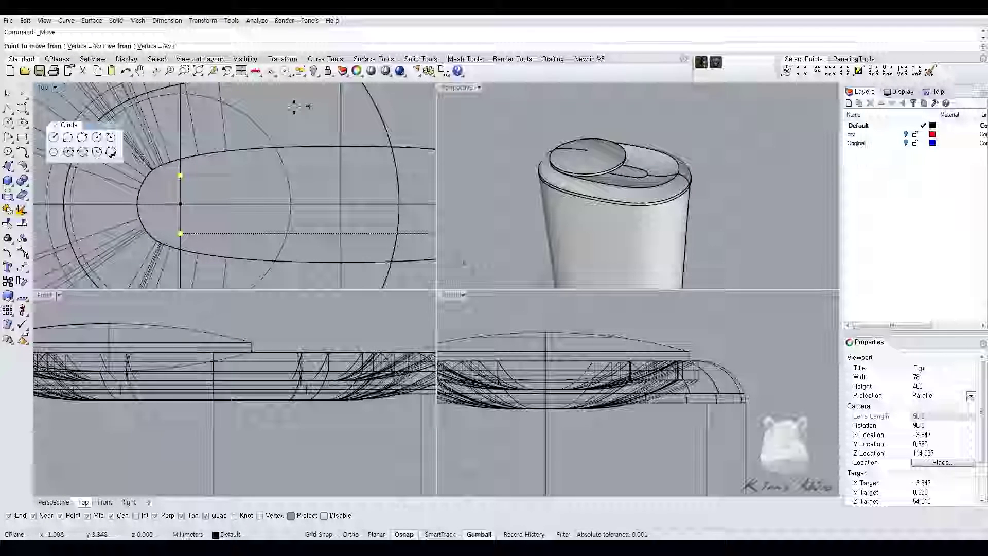
type("1")
key("Return")
key("F8")
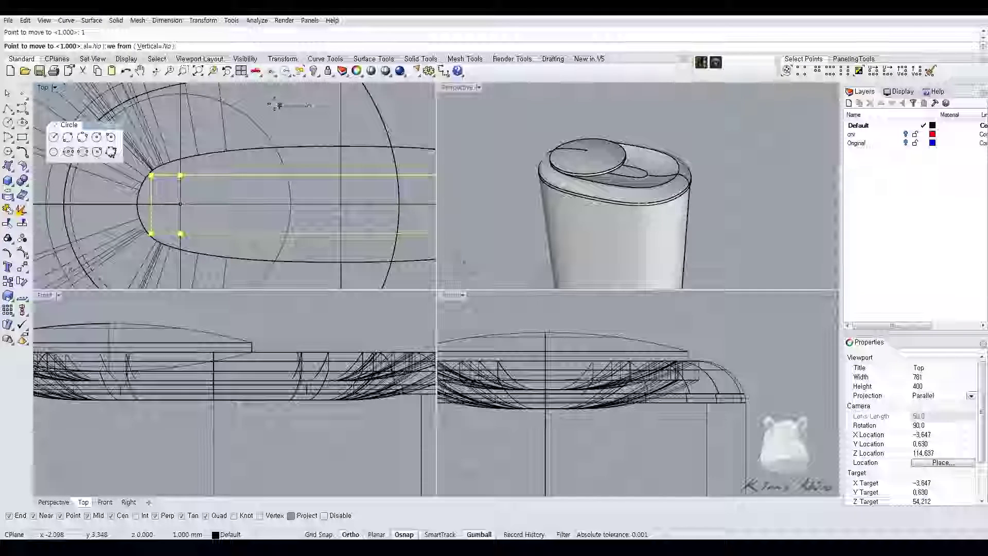
left_click(275, 105)
- Align the whole rectangle in world Z only to the bottom of the dish, picking the height in the Front view
right_click_drag(369, 159, 288, 163)
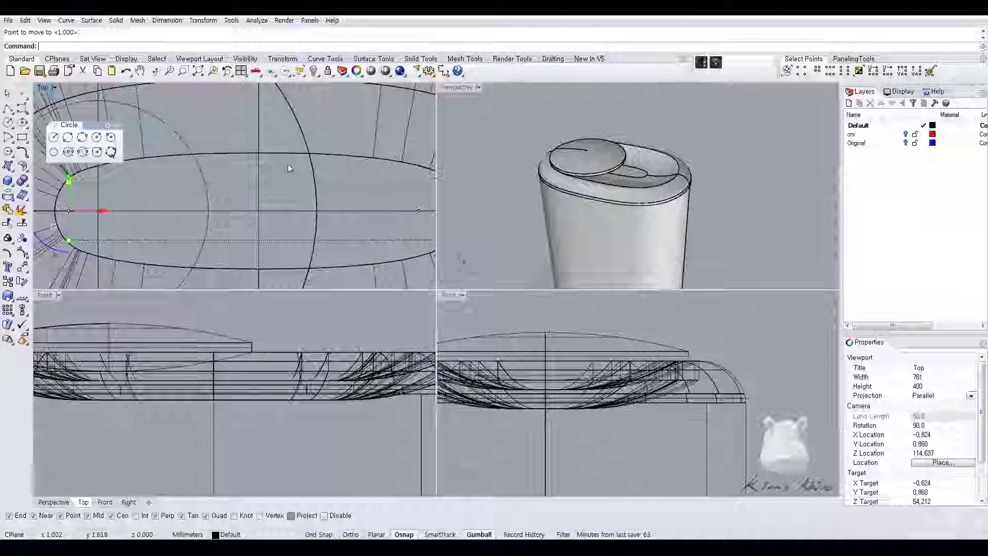
scroll(288, 164, "down", 2)
left_click(288, 164)
right_click_drag(380, 177, 334, 186)
left_click(337, 182)
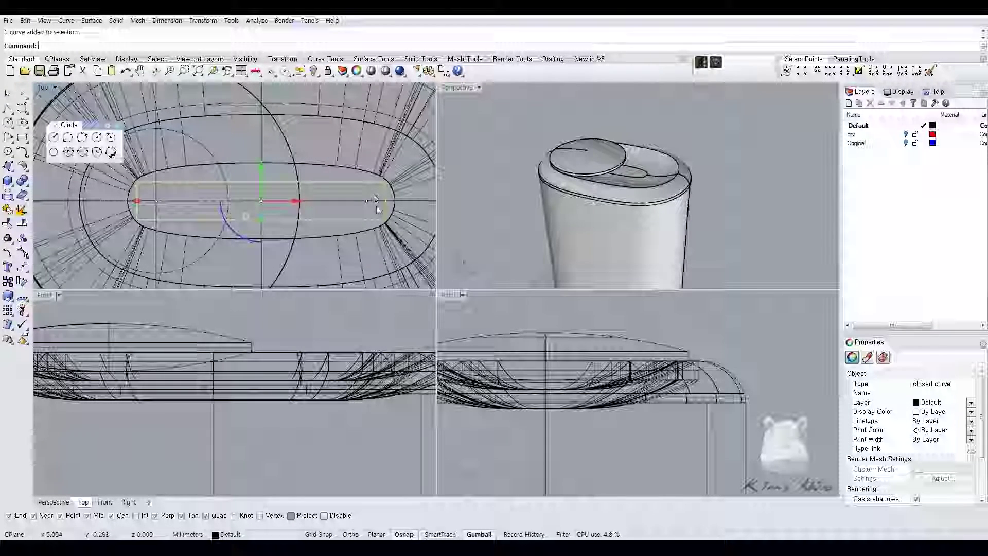
right_click_drag(329, 196, 314, 208)
middle_click(306, 354)
left_click(332, 383)
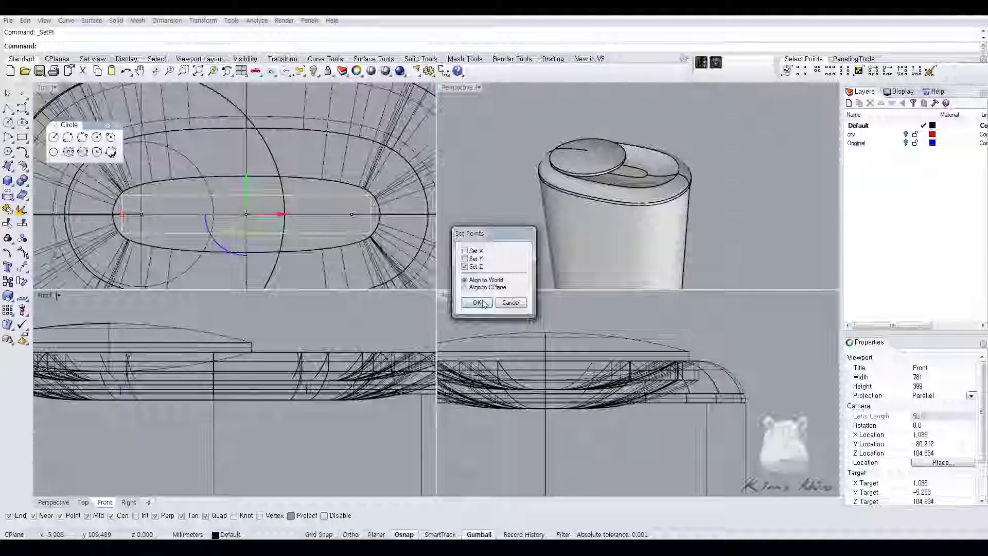
left_click(478, 300)
left_click(278, 399)
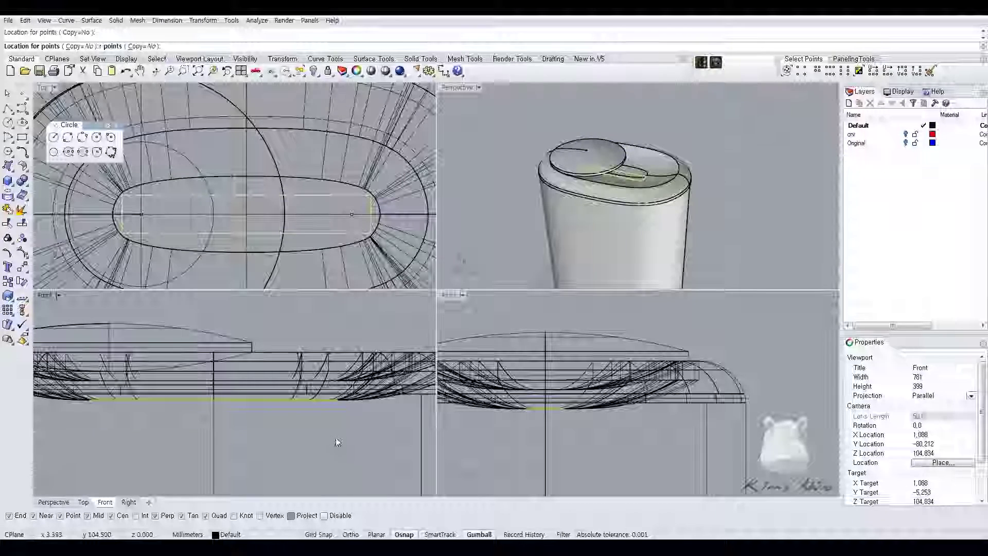
- Extrude the rectangle upward about 4.6 mm as a capped solid and delete the source curve
middle_click(338, 433)
left_click(336, 355)
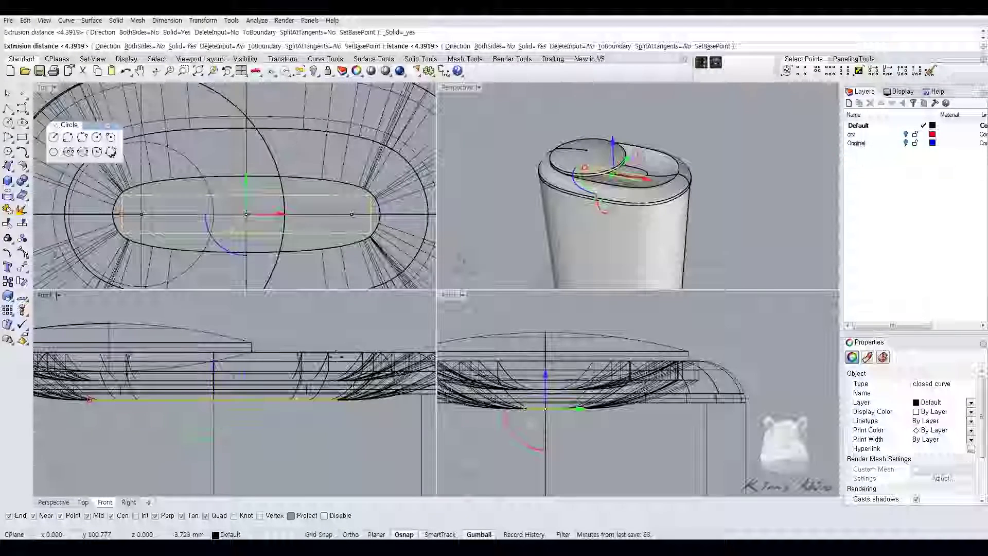
left_click(326, 312)
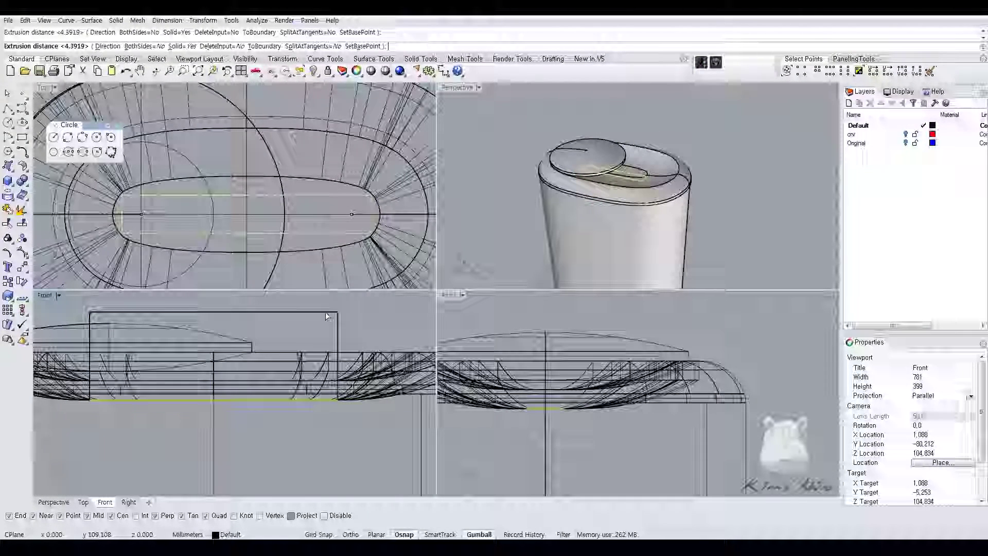
key("Delete")
- Lower the extruded box about 0.73 mm in the Front view and lock the two points on the centreline
left_click(203, 326)
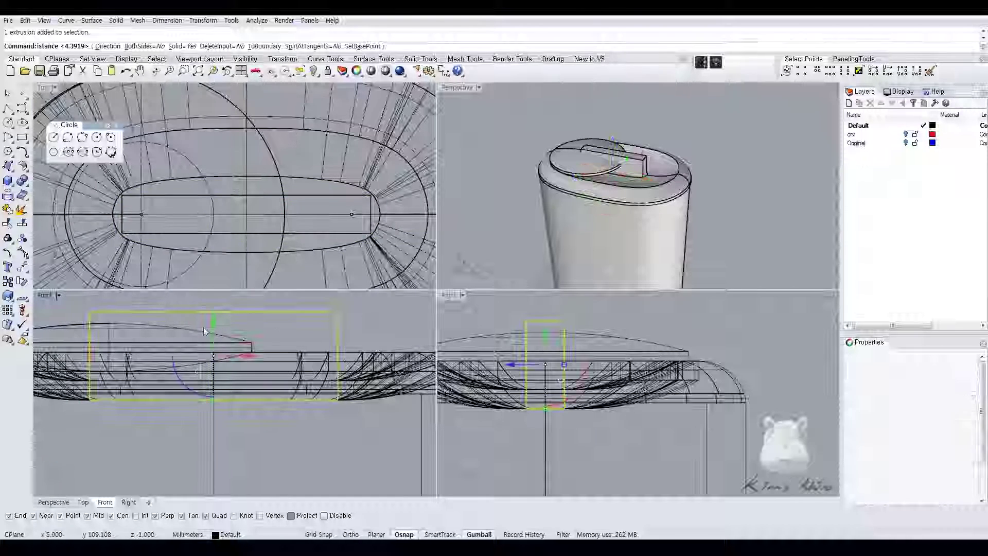
left_click_drag(215, 323, 217, 340)
left_click(356, 224)
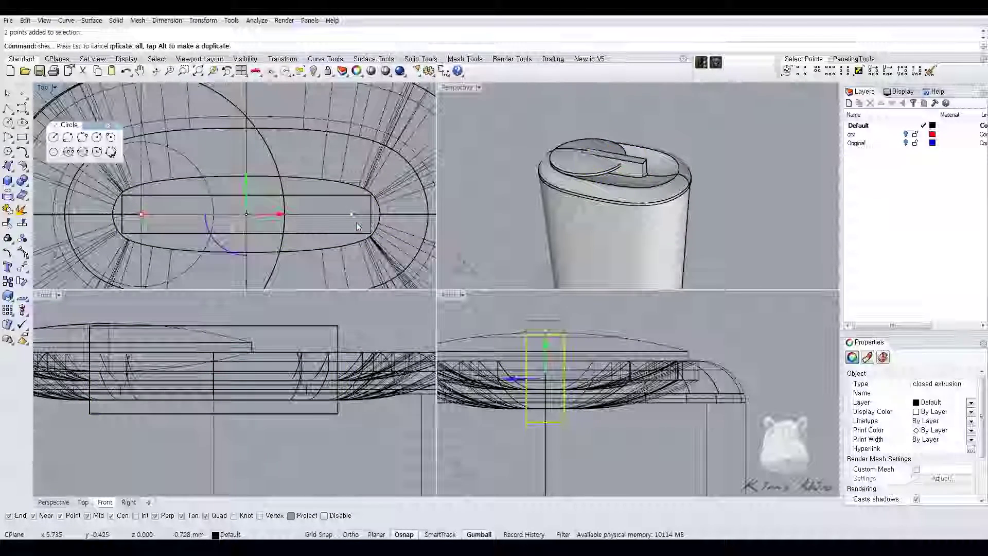
key("ctrl+l")
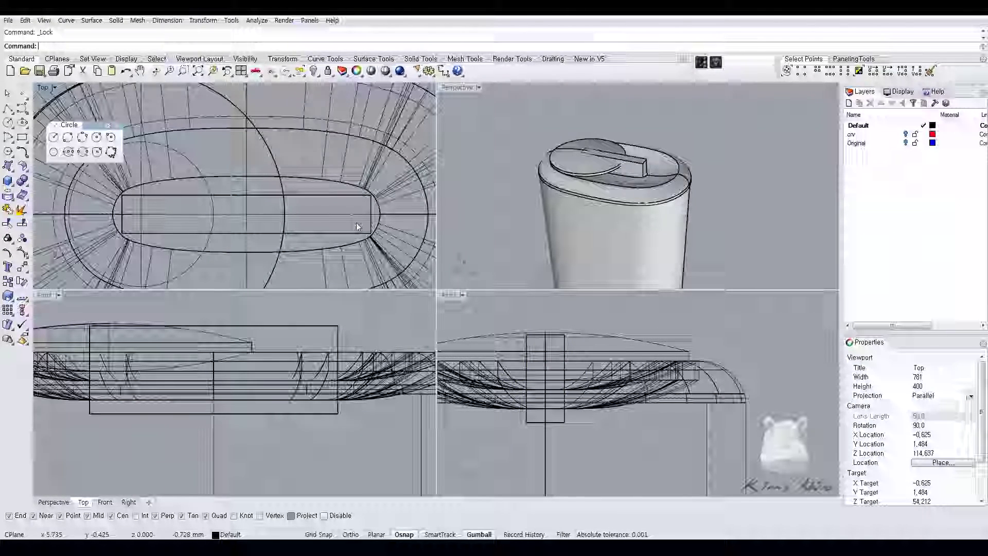
- Hide the lens-shaped disc so only the cup body and the box are shown
left_click(368, 211)
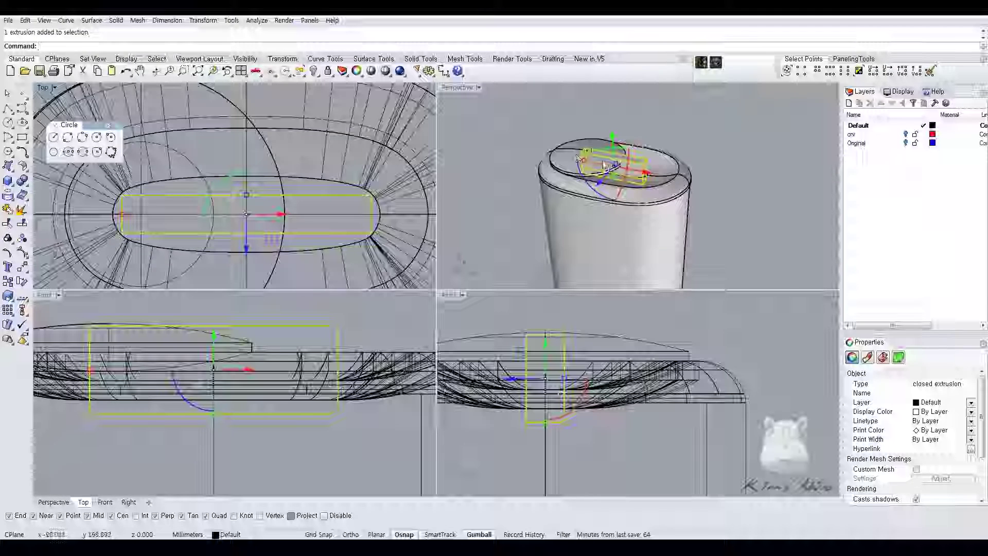
scroll(205, 209, "up", 3)
key("Escape")
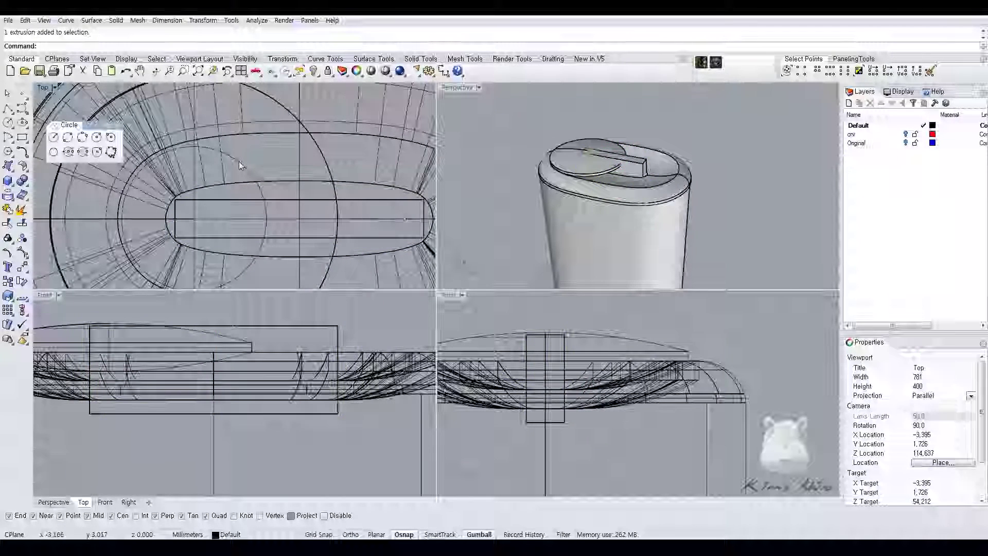
left_click(240, 170)
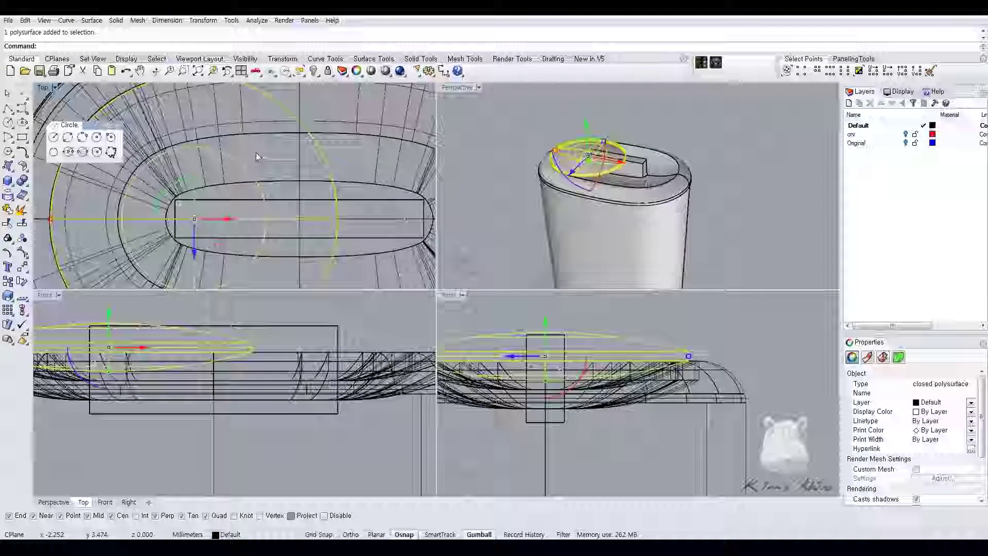
key("Escape")
- Draw a circle of 8 mm diameter centred on the left-hand locked point in the Top view
left_click(7, 122)
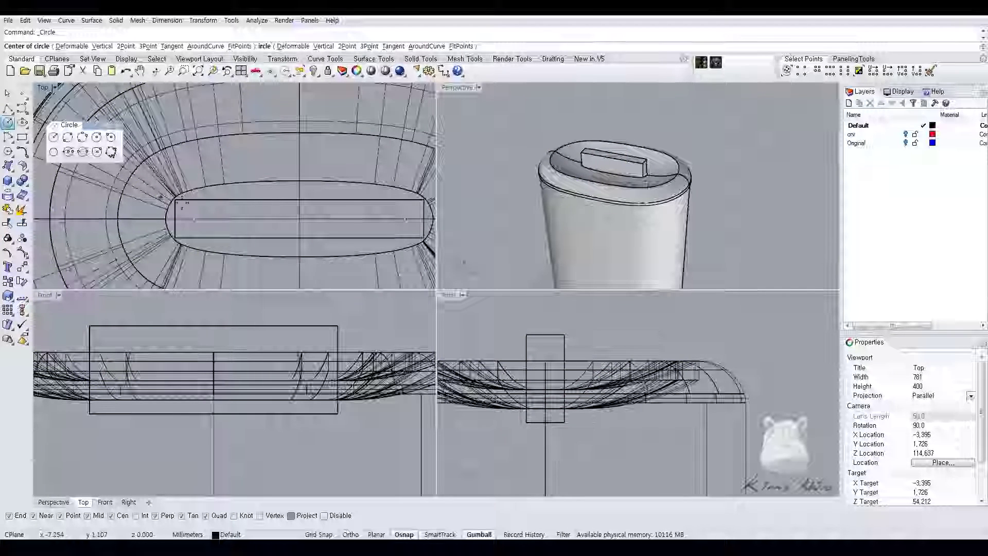
left_click(193, 219)
type("3")
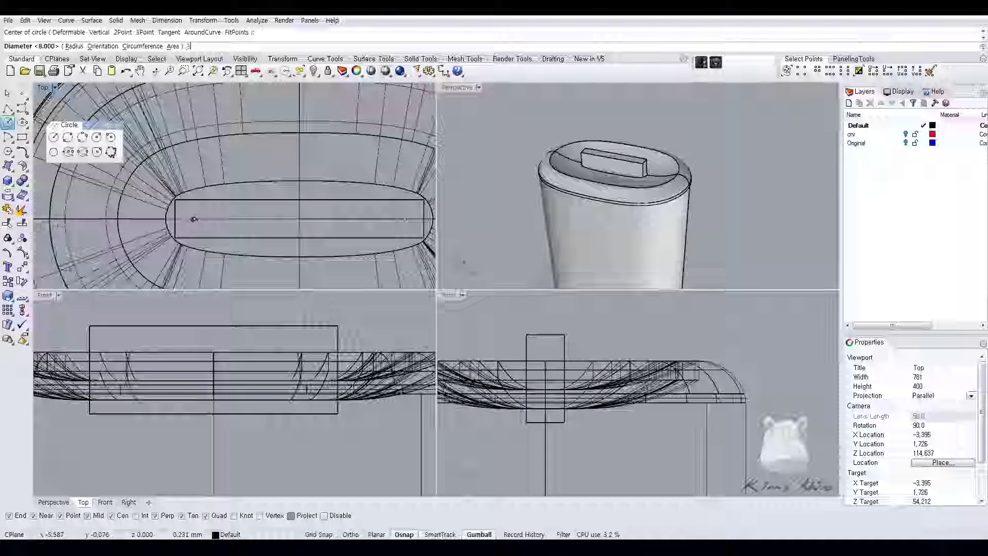
key("Return")
- Align the circle in world Z only to the bottom of the dish using Set Points
left_click(246, 161)
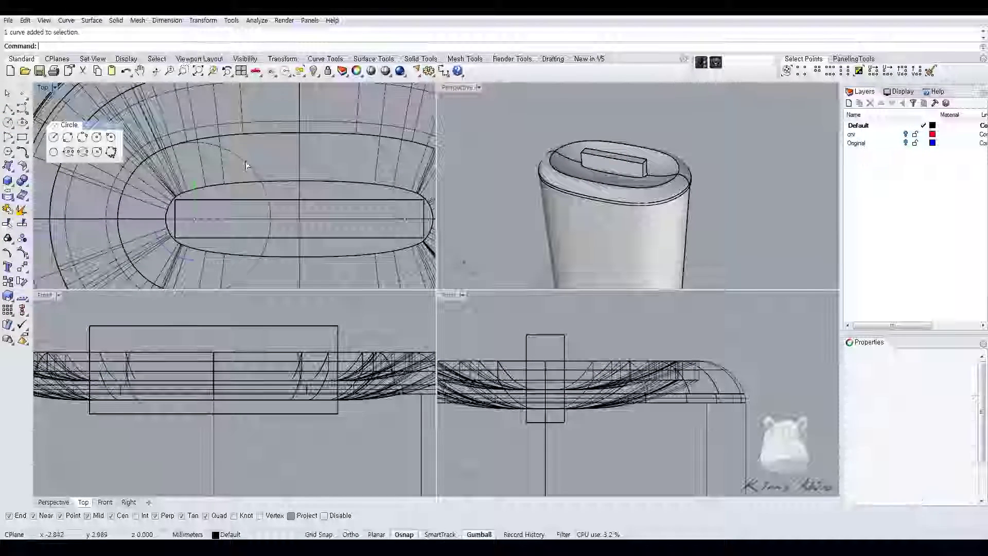
right_click_drag(201, 375, 252, 382)
middle_click(252, 382)
left_click(252, 386)
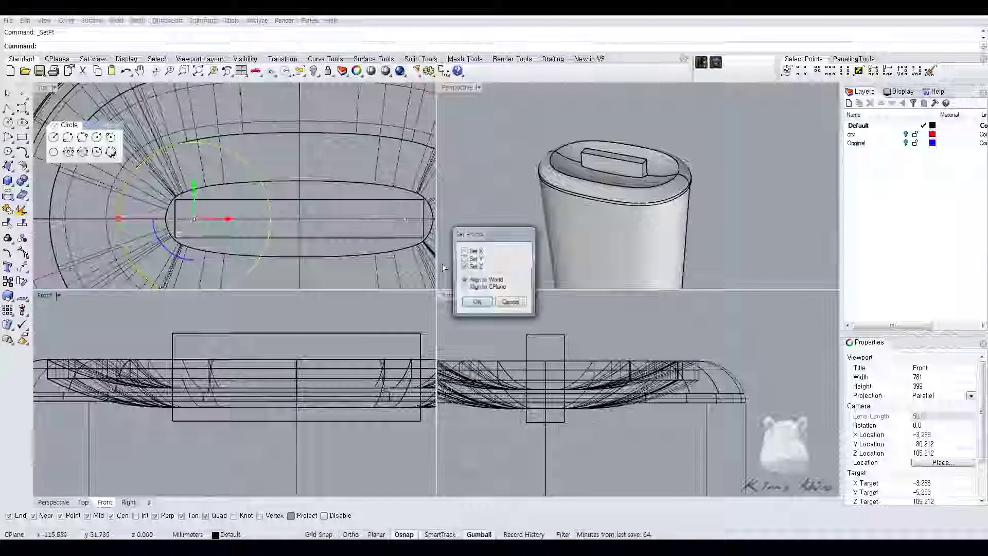
left_click(477, 303)
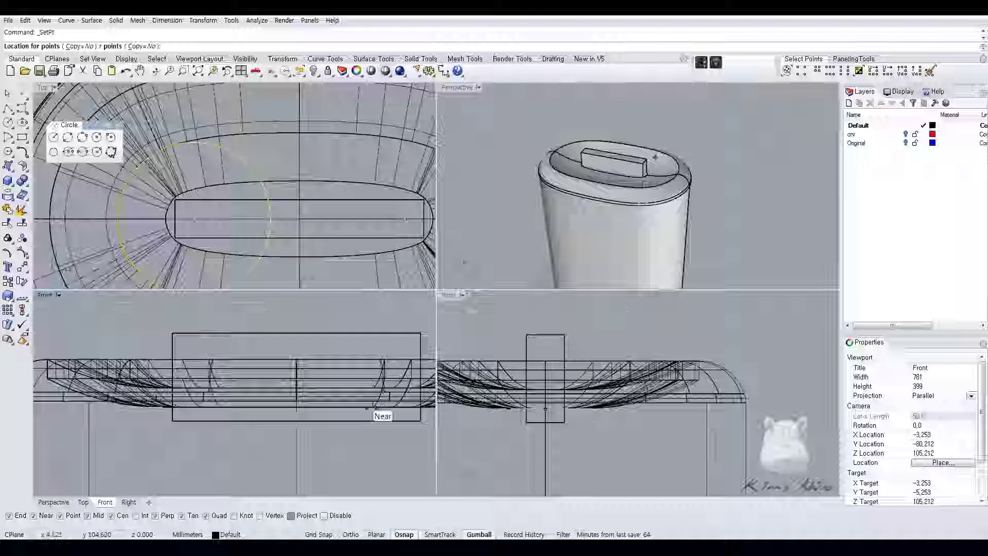
left_click(335, 384)
- Extrude the circle as a solid on both sides by about 5 mm each way and delete the source circle
middle_click(342, 407)
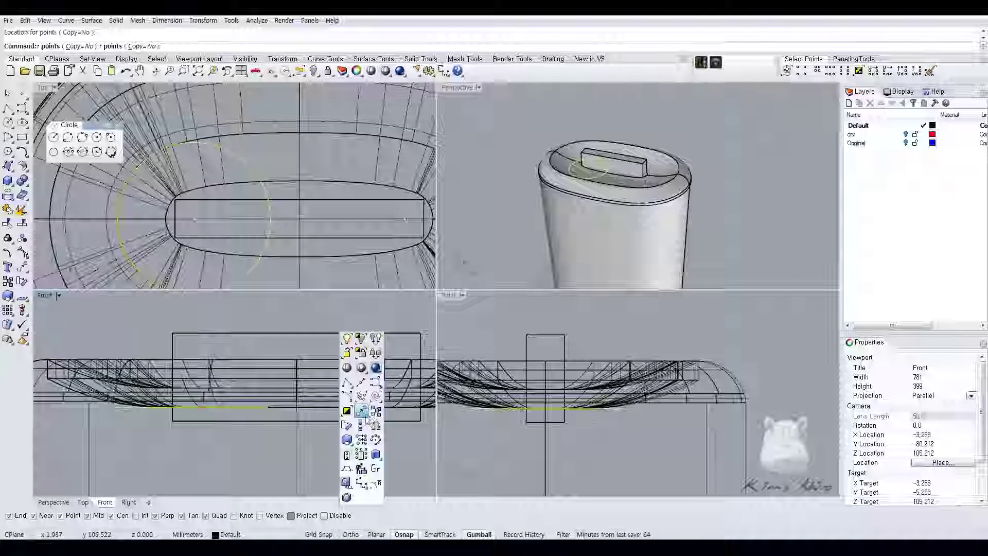
left_click(376, 425)
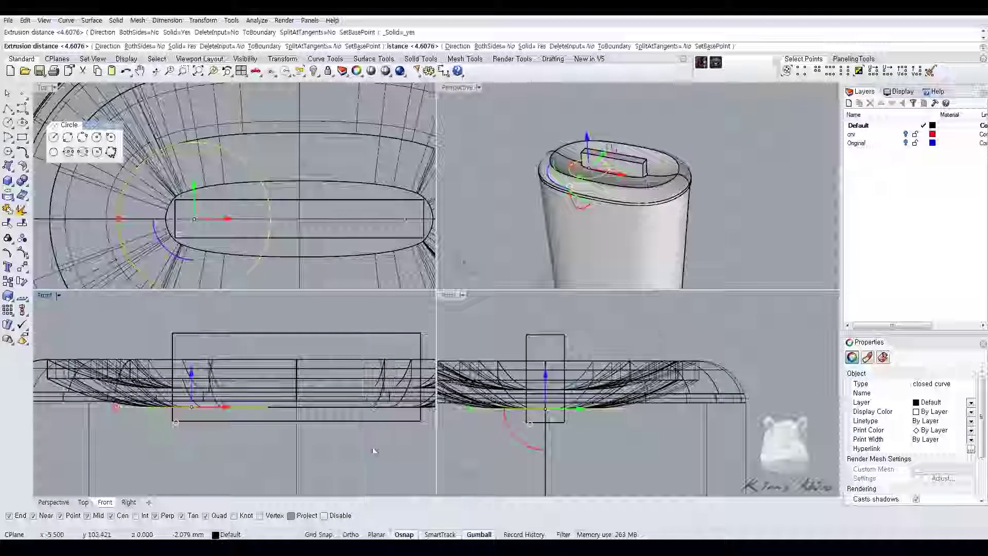
type("b")
key("Return")
left_click(258, 310)
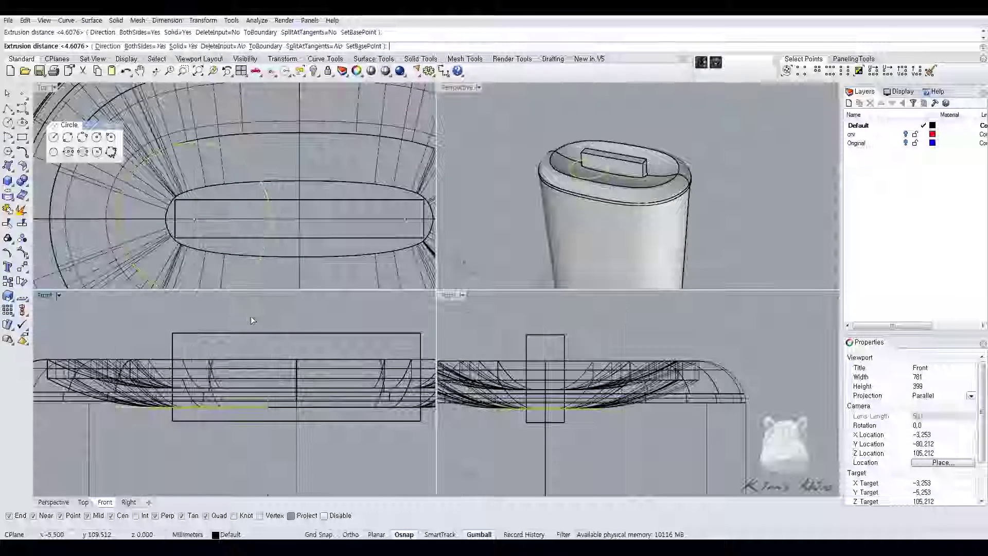
key("Delete")
- Export the box and the cylinder as a STEP file, overwriting 1.stp
mouse_move(592, 165)
right_mouse_down()
mouse_move(655, 131)
mouse_move(608, 175)
right_mouse_up()
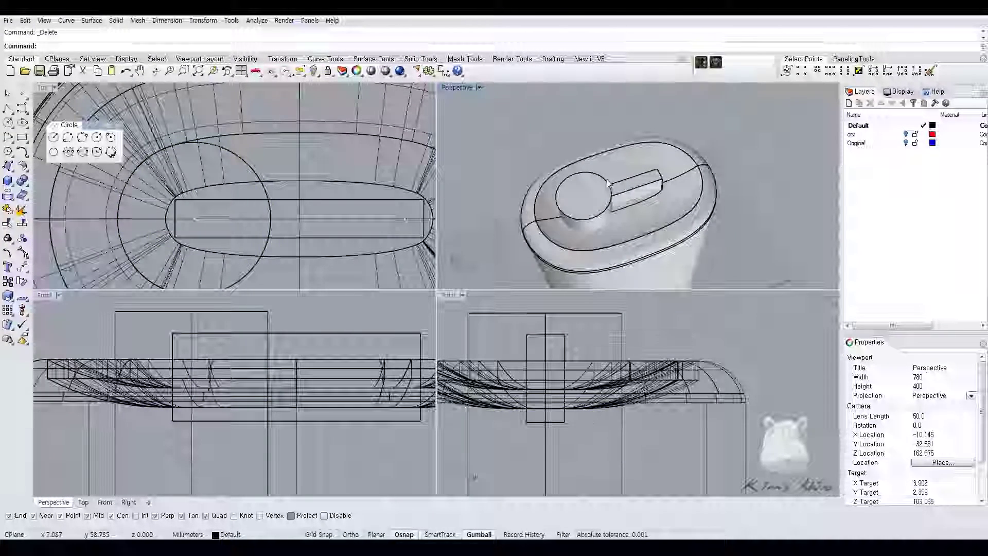
left_click(637, 180)
left_click(571, 185, "shift")
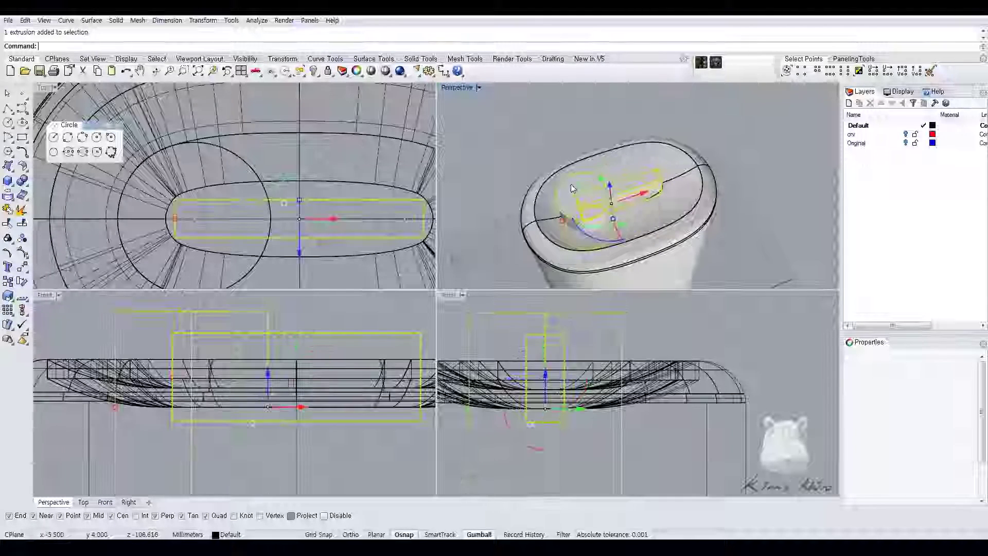
right_click(40, 71)
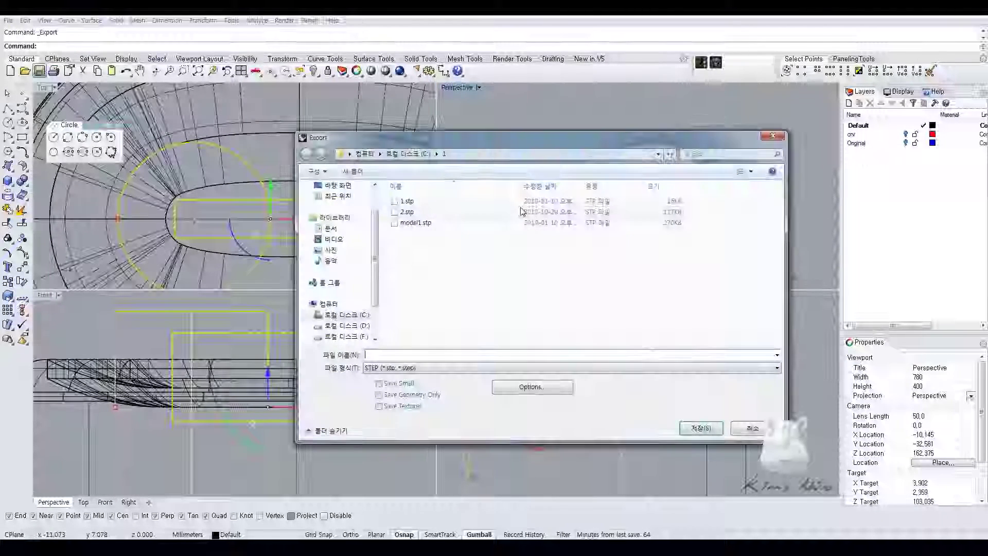
double_click(412, 202)
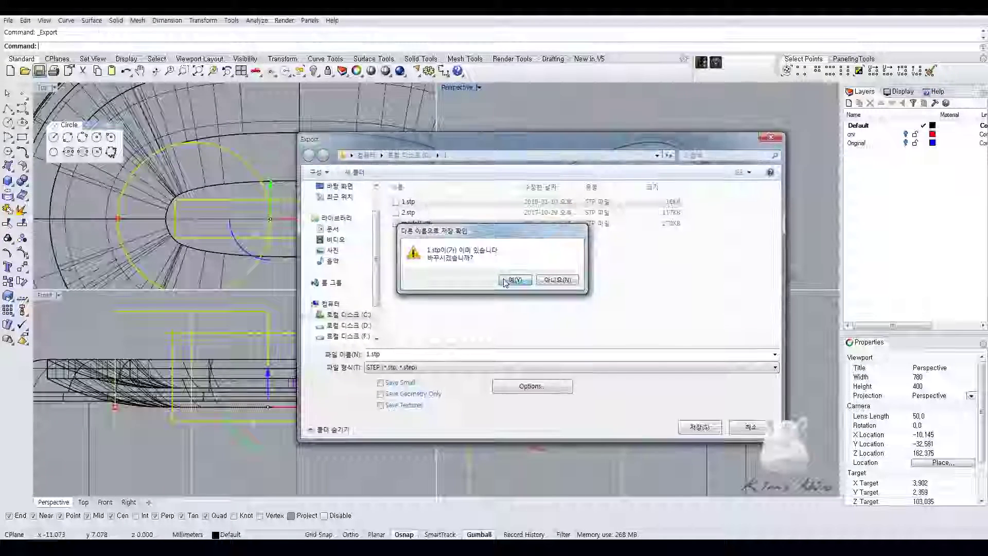
left_click(514, 280)
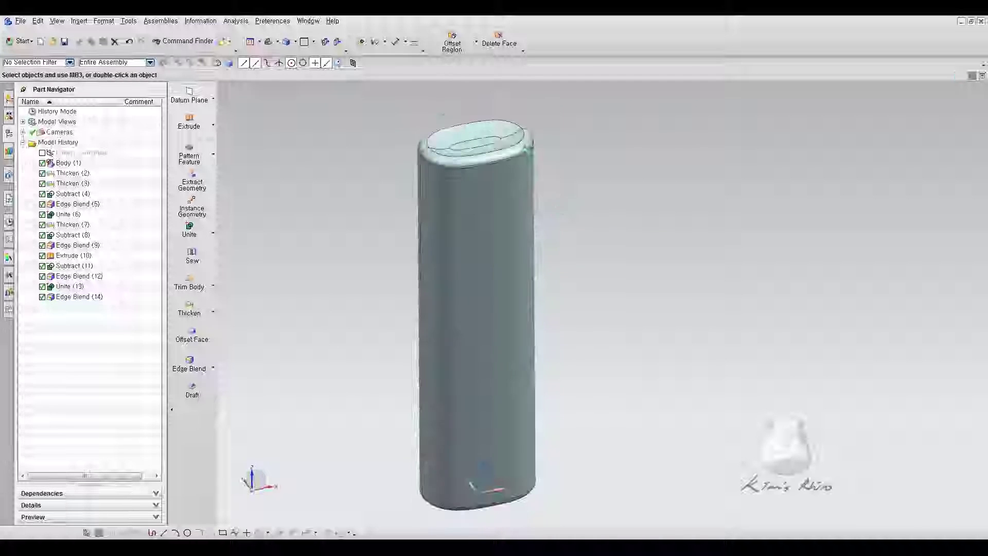
- Switch to NX and hide the tall main body, leaving the thin oval dished piece in view
scroll(459, 133, "up", 5)
left_click(540, 205)
mouse_move(595, 272)
middle_mouse_down()
mouse_move(547, 225)
mouse_move(569, 247)
middle_mouse_up()
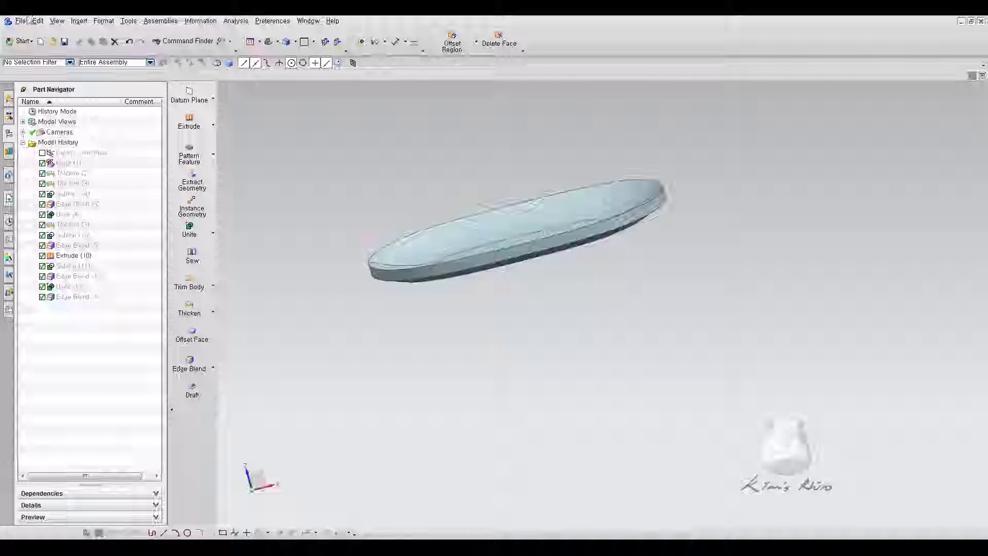
- Import the box and cylinder from 1.stp into the work part as STEP203 data
left_click(38, 20)
left_click(21, 21)
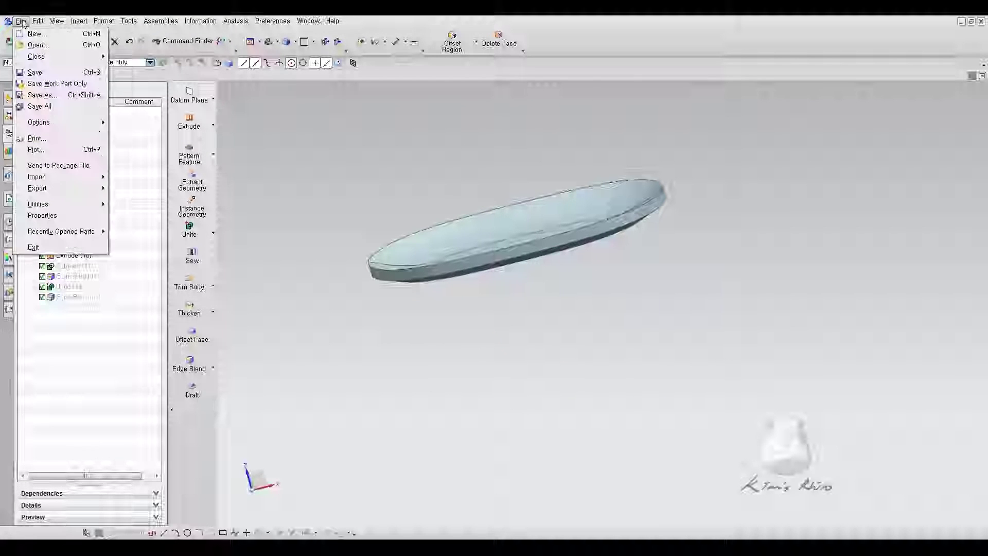
mouse_move(58, 176)
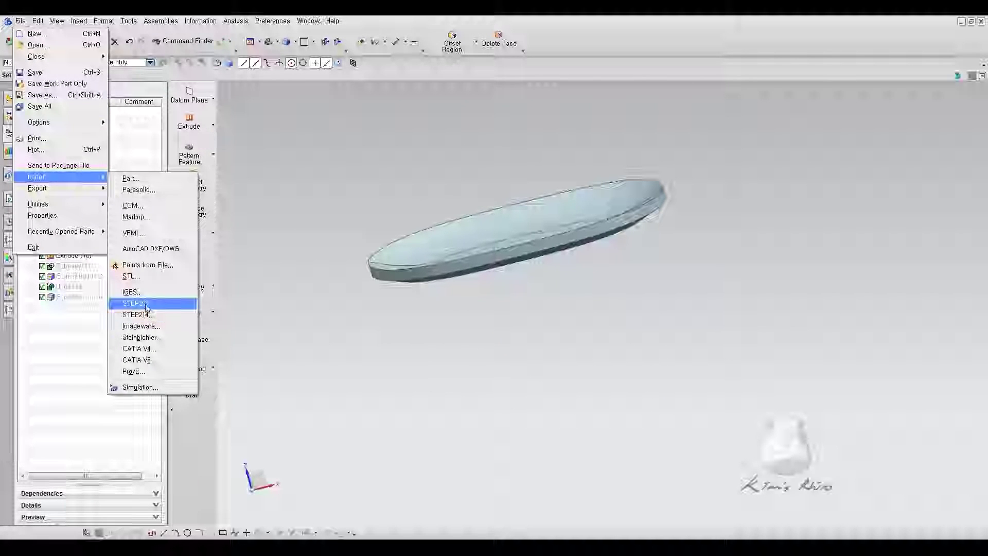
left_click(146, 303)
left_click(352, 125)
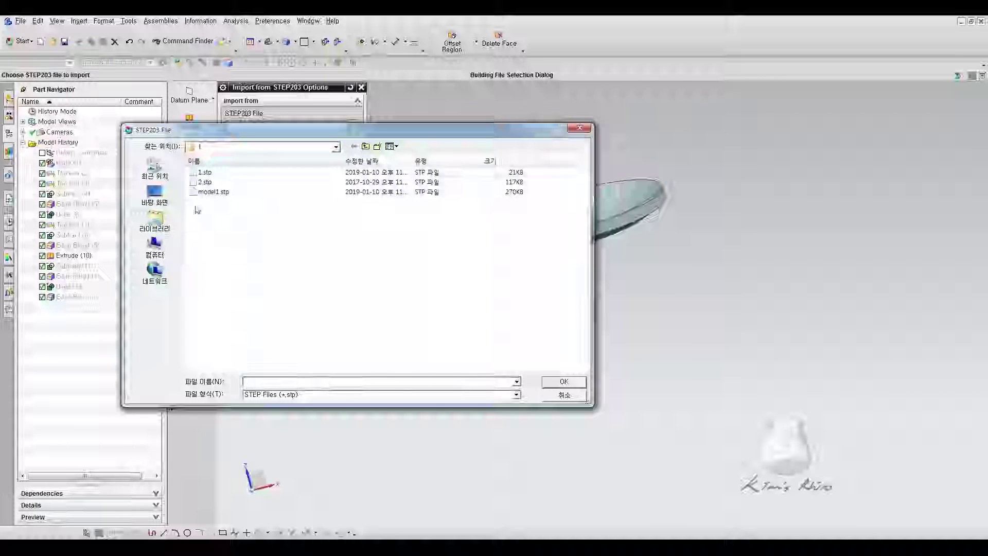
double_click(205, 173)
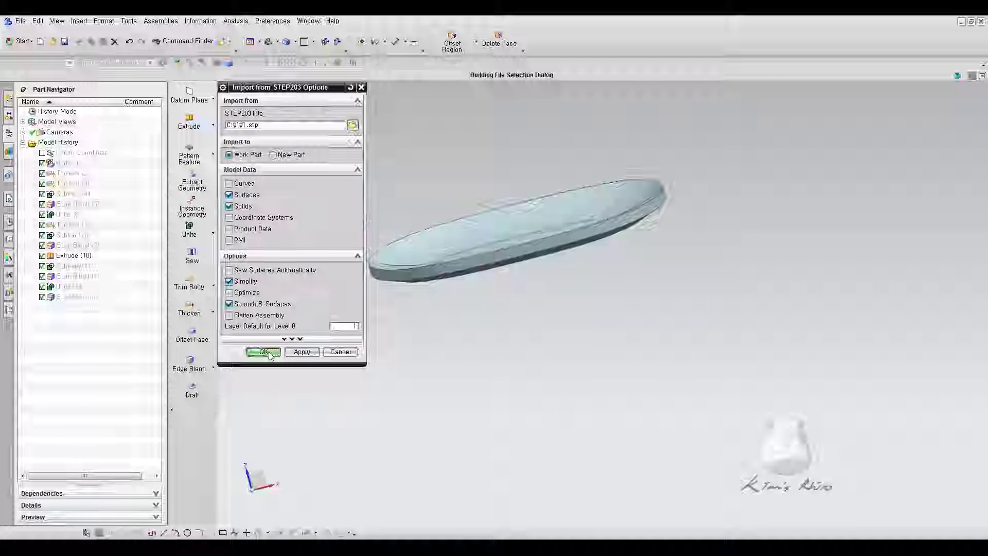
left_click(263, 351)
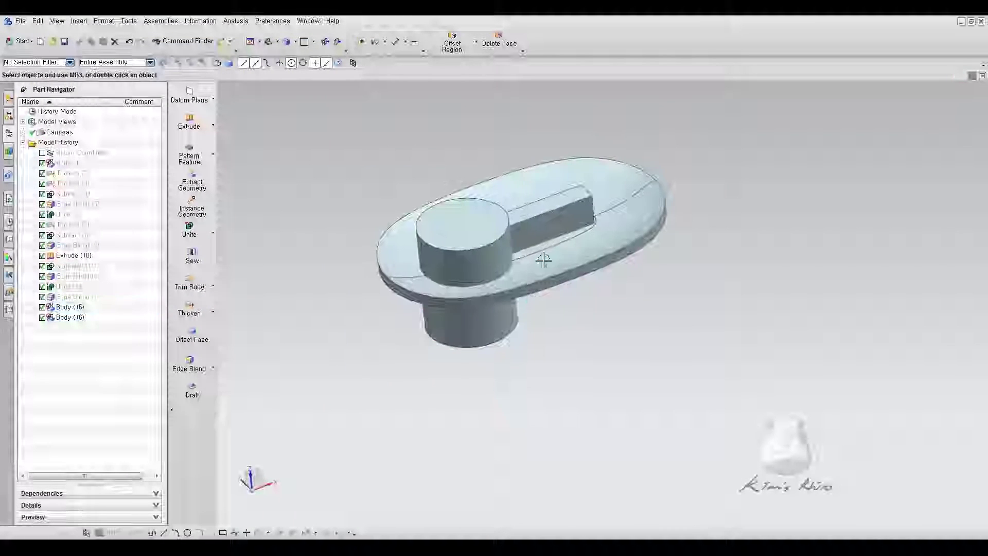
- Subtract the imported box and cylinder from the oval dished piece with Keep Tool turned off
scroll(543, 259, "up", 3)
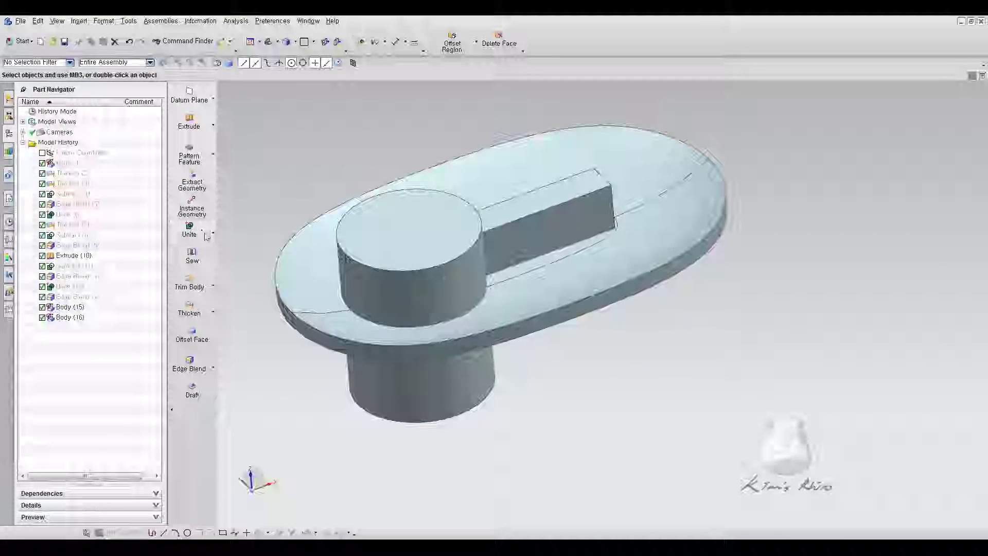
left_click(143, 238)
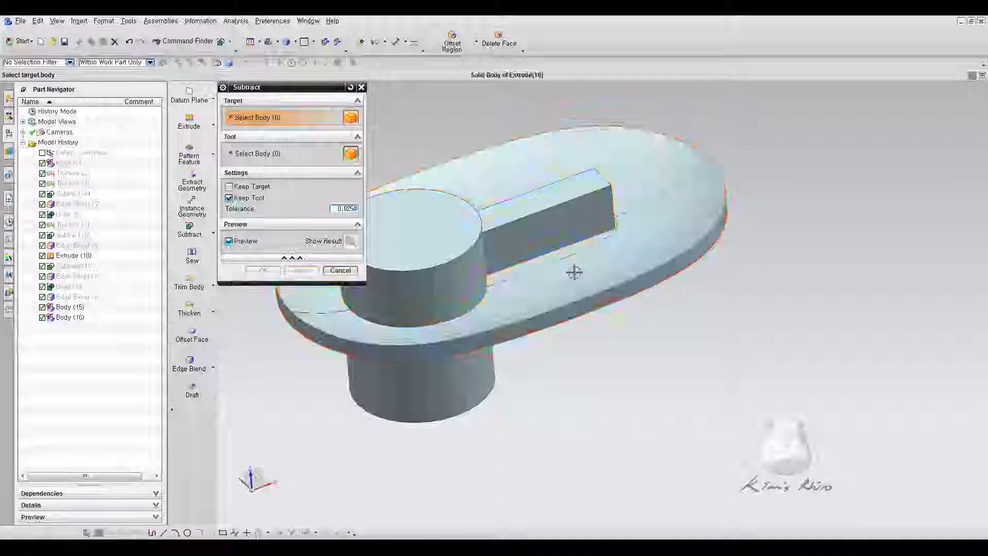
left_click(573, 271)
left_click(546, 227)
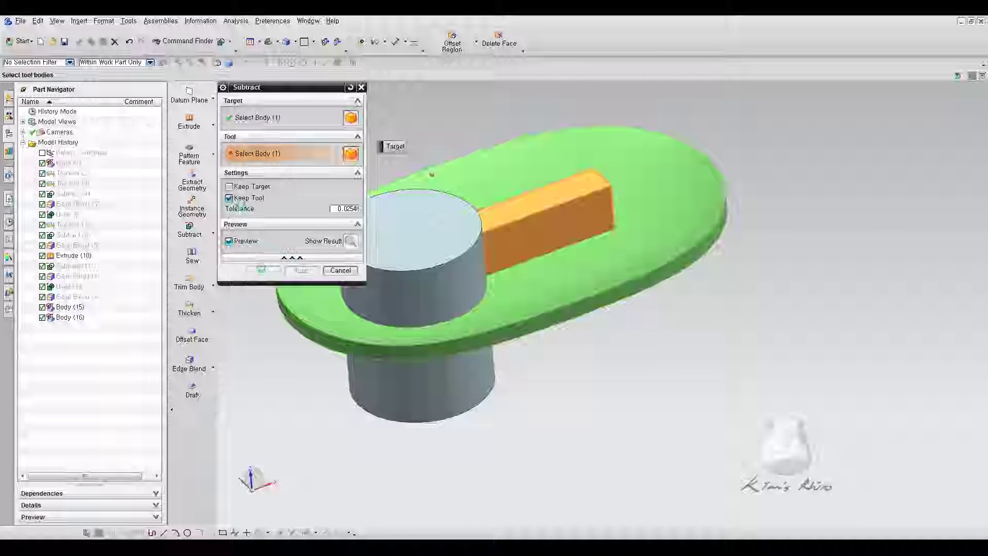
left_click(411, 232)
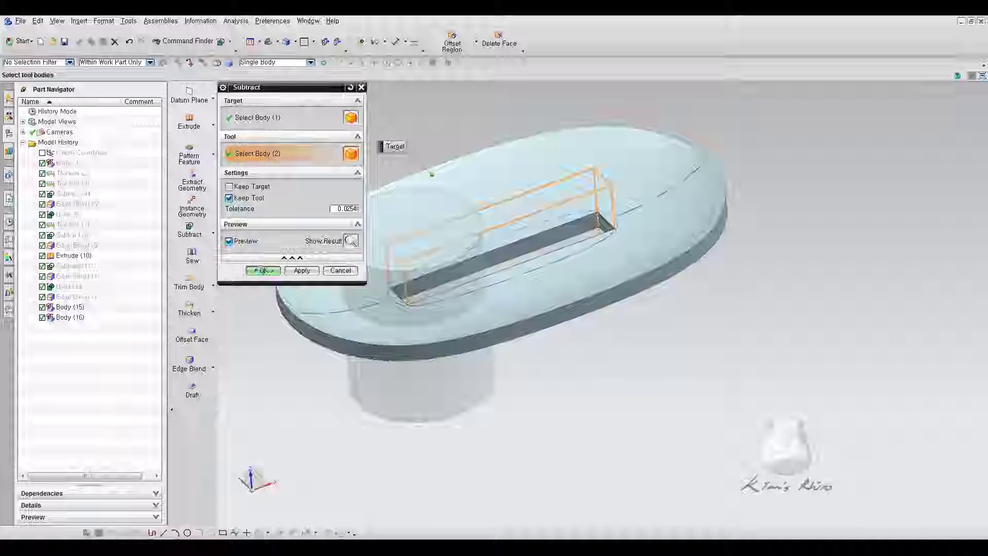
left_click(229, 198)
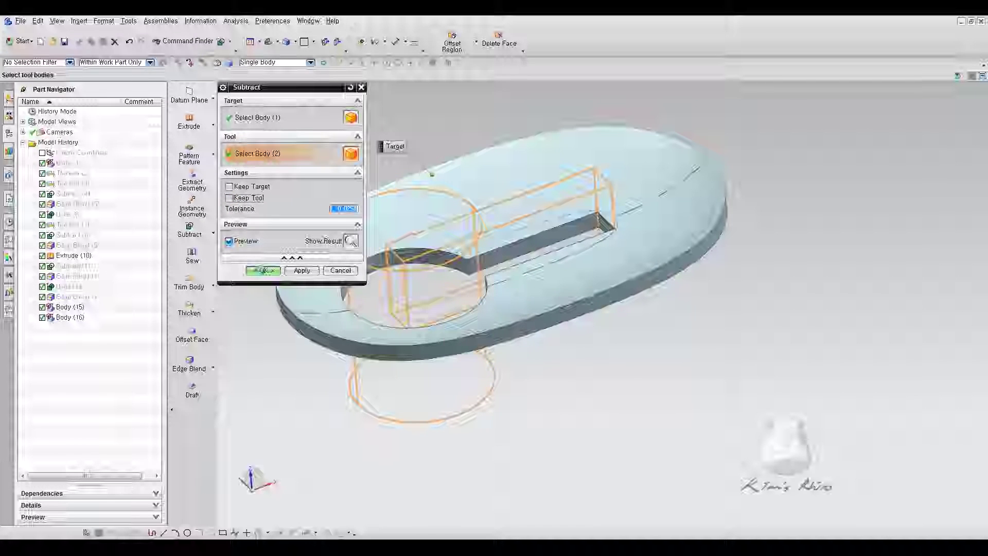
left_click(263, 270)
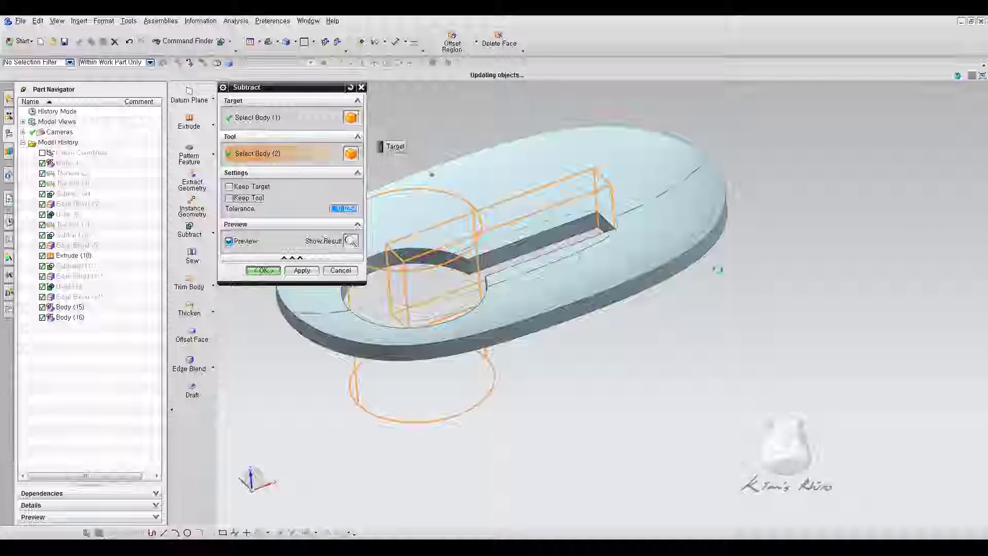
- Start an edge blend on the short vertical corner edge at the outer end of the rectangular slot
left_click(190, 361)
scroll(601, 220, "up", 5)
left_click(601, 219)
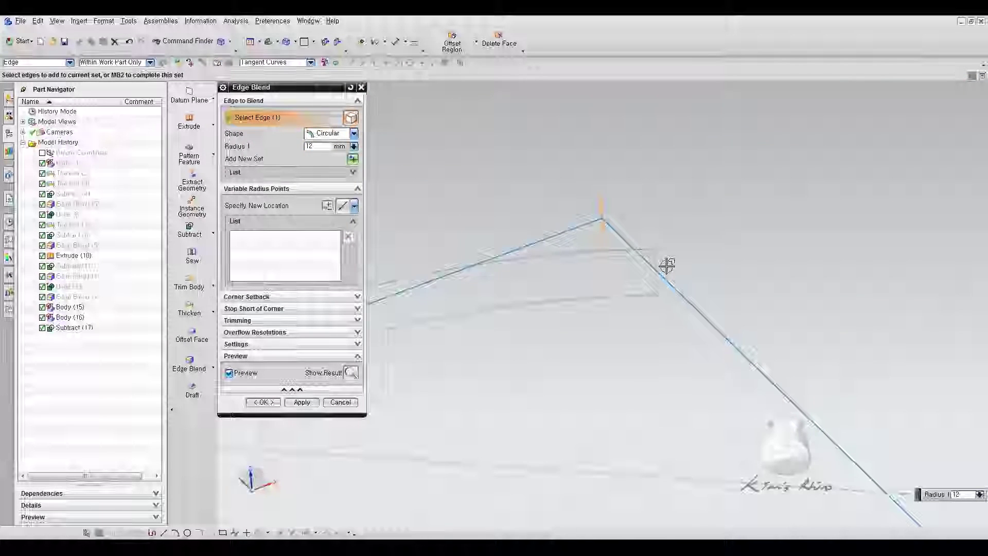
- Blend the two corner edges at the slot's outer end with a 1 mm radius
scroll(667, 265, "down", 3)
left_click(658, 280)
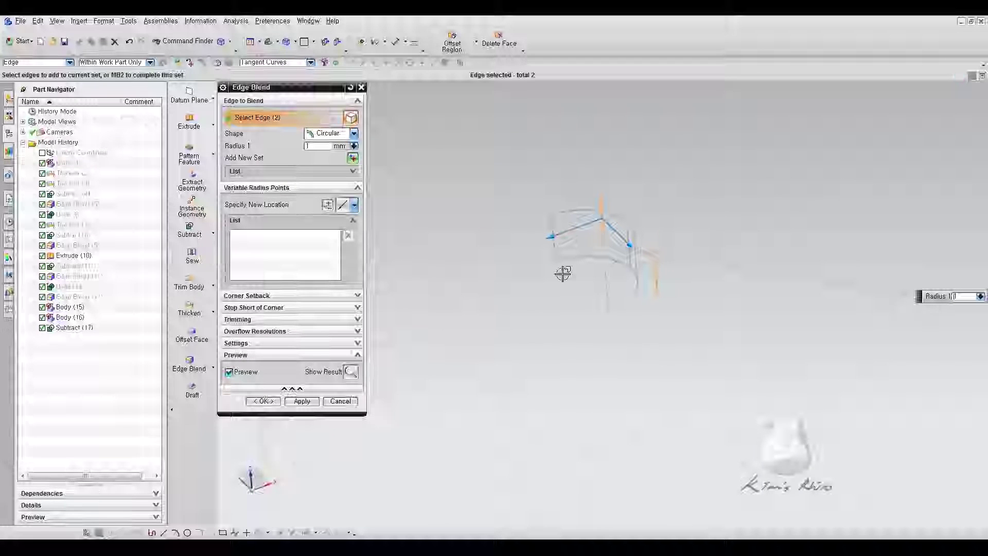
left_click(302, 401)
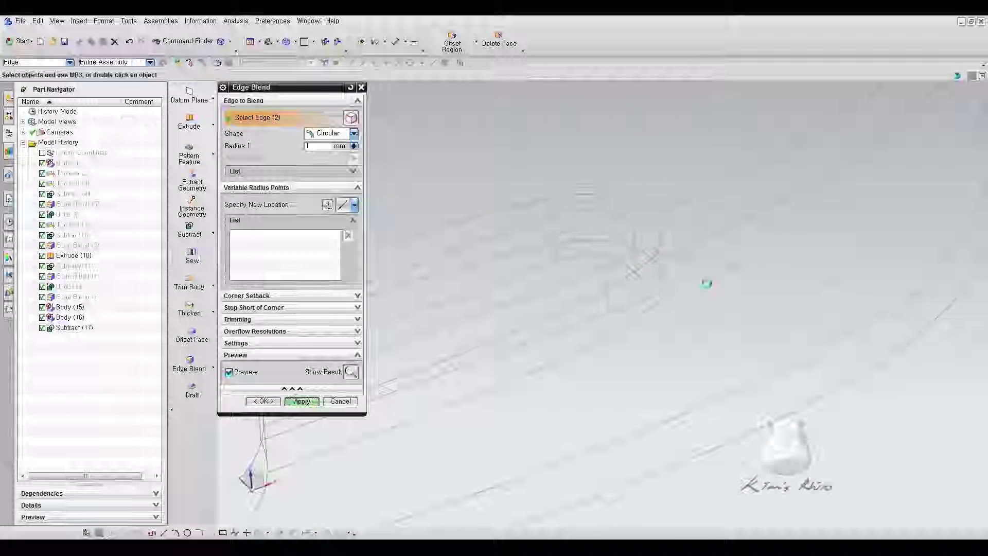
- Blend the two corner edges where the slot meets the circular opening with a 1 mm radius
scroll(552, 294, "down", 3)
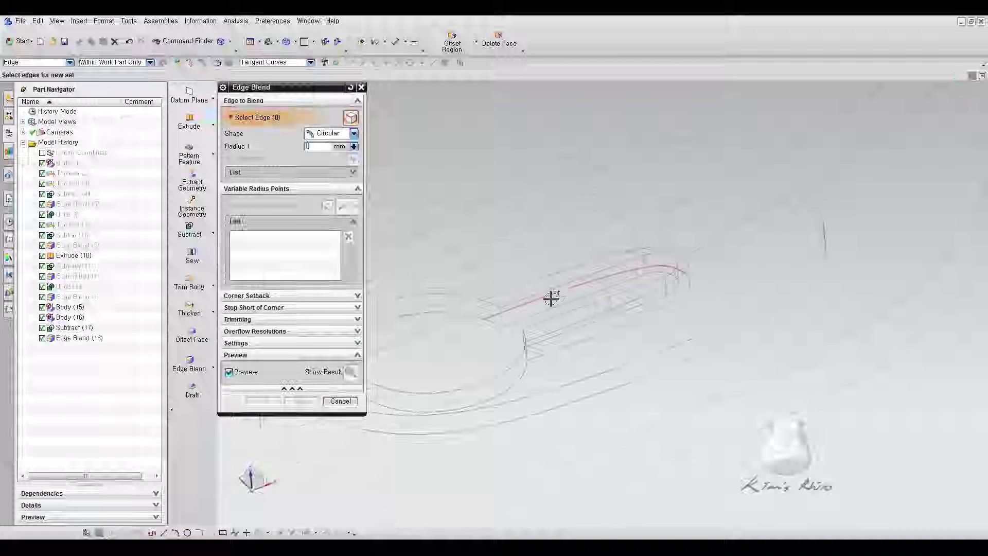
left_click(501, 316)
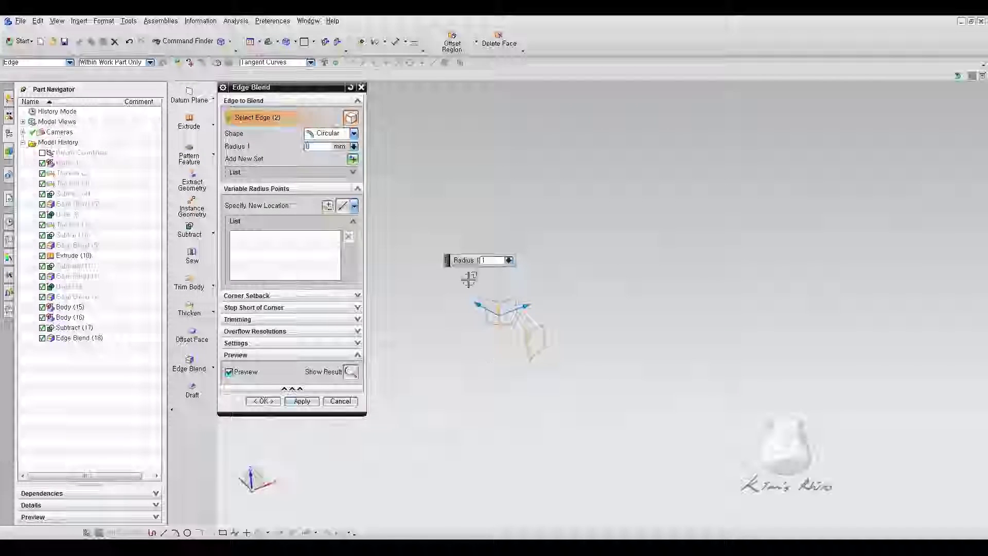
left_click(263, 401)
- Move the blend at the slot-to-circle junction ahead of the slot-end blend in the model history
middle_click_drag(633, 335, 477, 324)
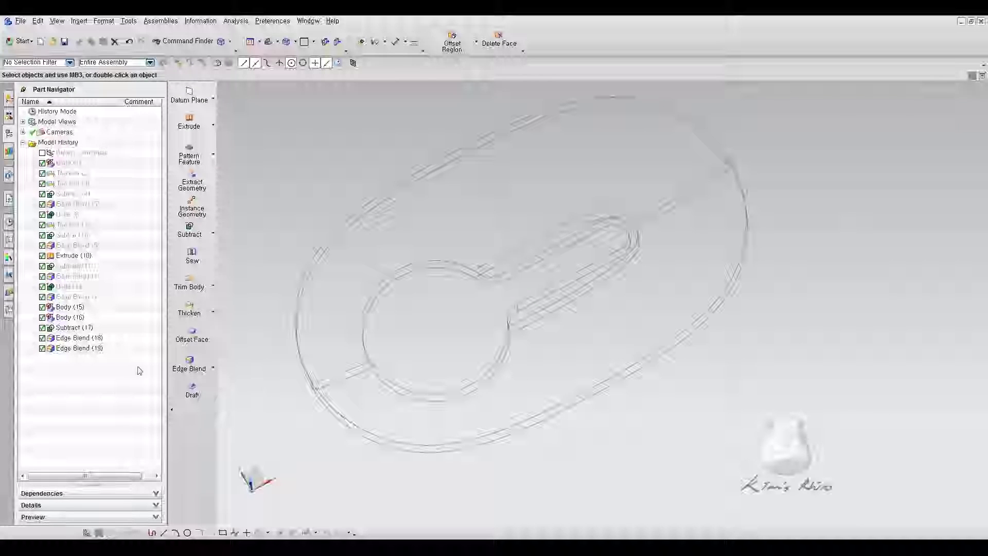
left_click(93, 339)
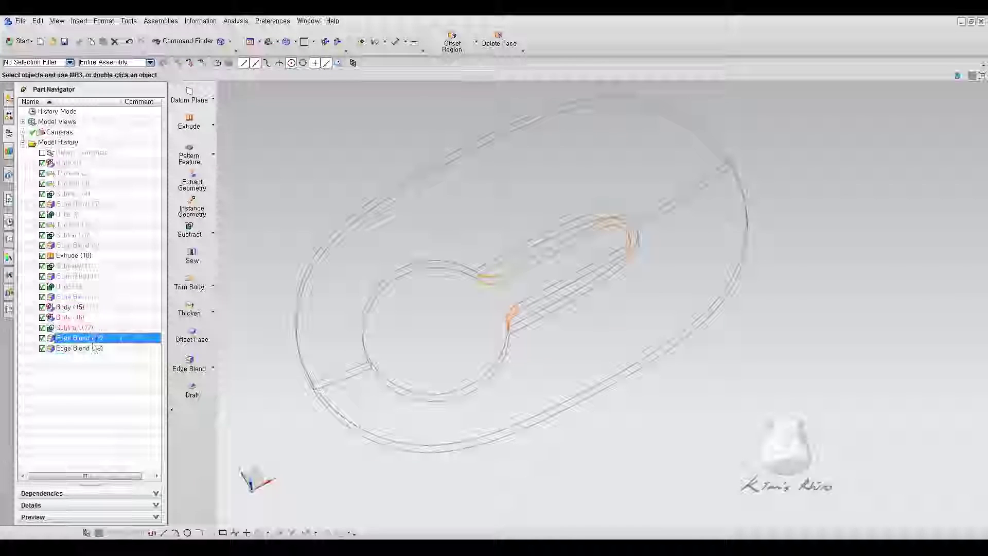
double_click(93, 347)
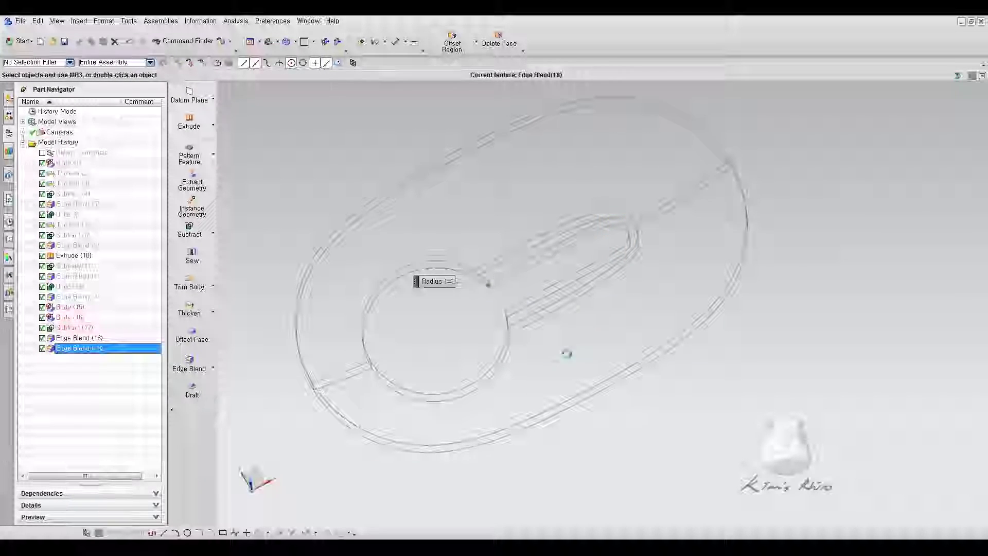
- Shade the model and blend the upper edge loop of the keyhole opening with a 0.5 mm radius
middle_click(519, 368)
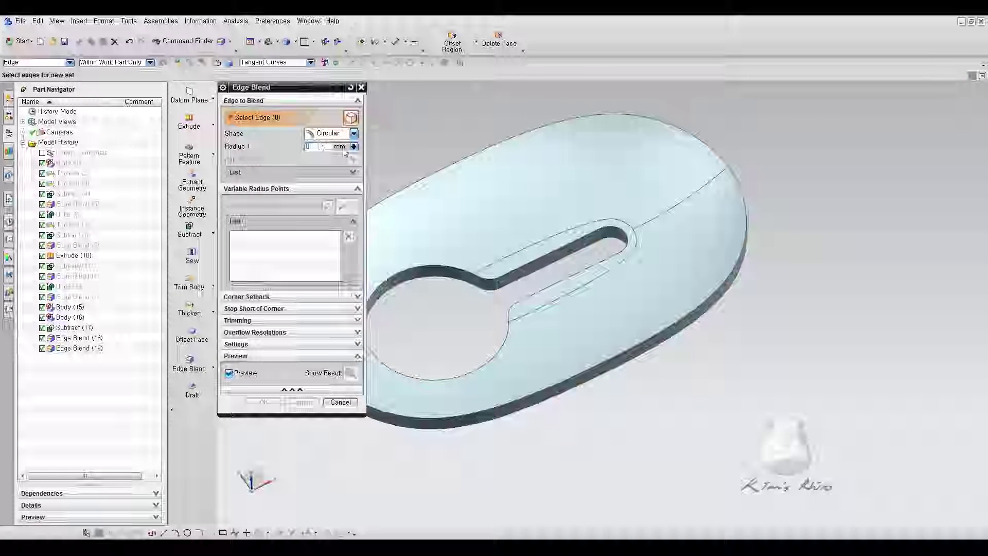
left_click(547, 250)
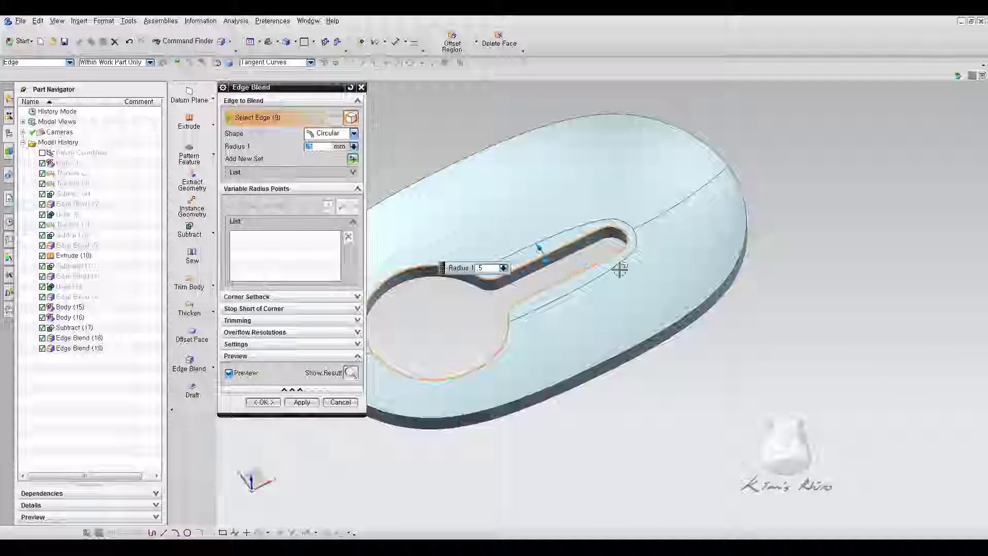
left_click(256, 402)
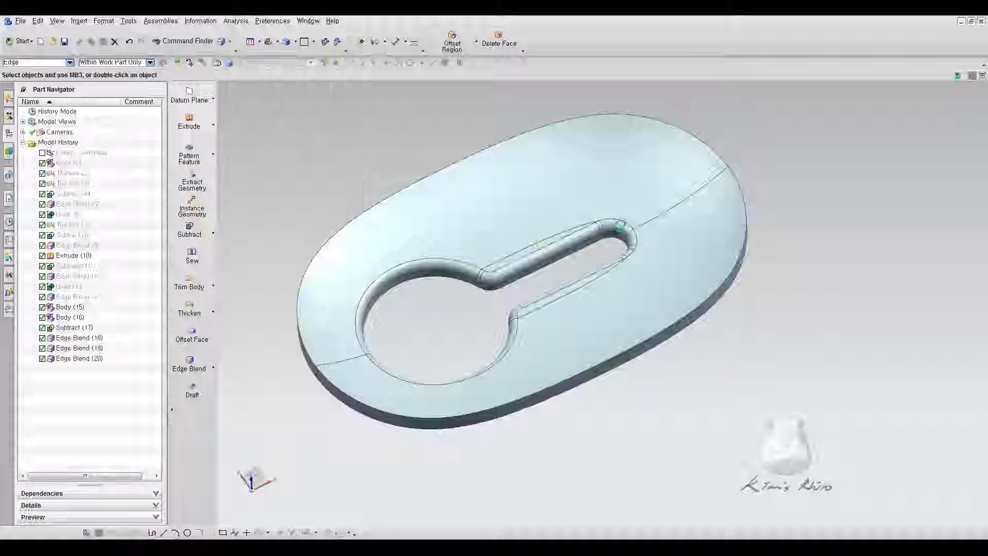
- Hide the keyhole plate and redisplay all hidden bodies of the model
scroll(580, 278, "down", 4)
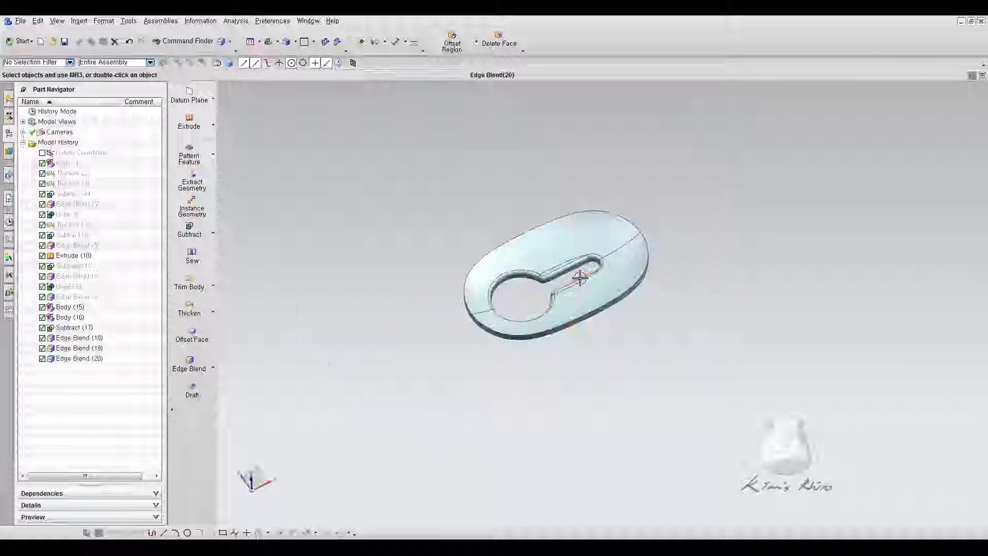
left_click(597, 232)
key("ctrl+b")
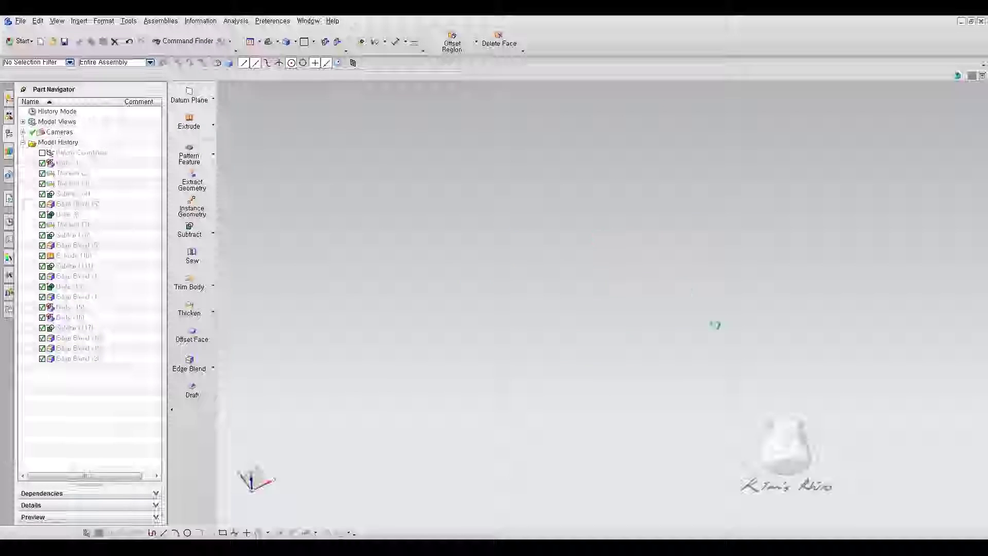
key("ctrl+shift+u")
- Roll the model history back so that Subtract (17) is the current feature
middle_click_drag(725, 324, 745, 283)
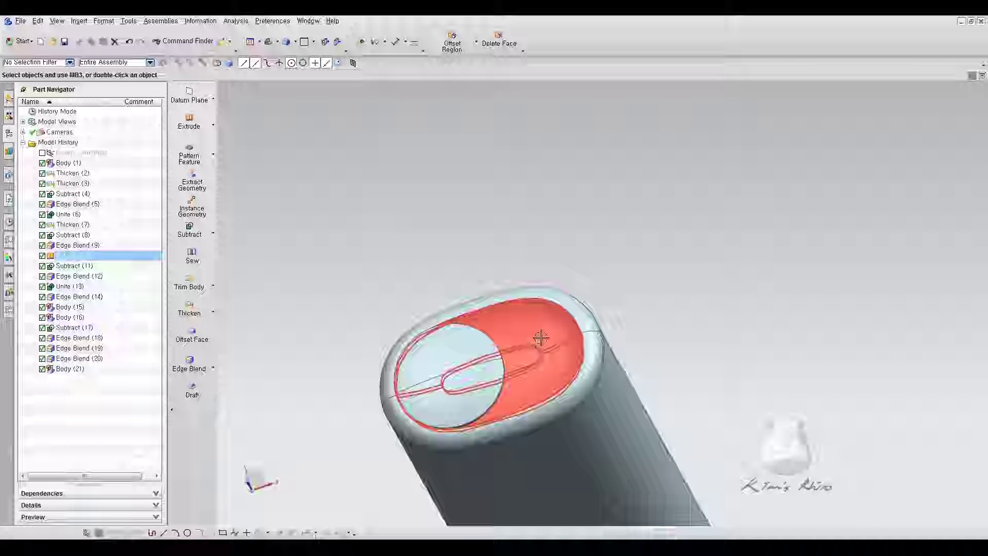
middle_click_drag(677, 325, 672, 206)
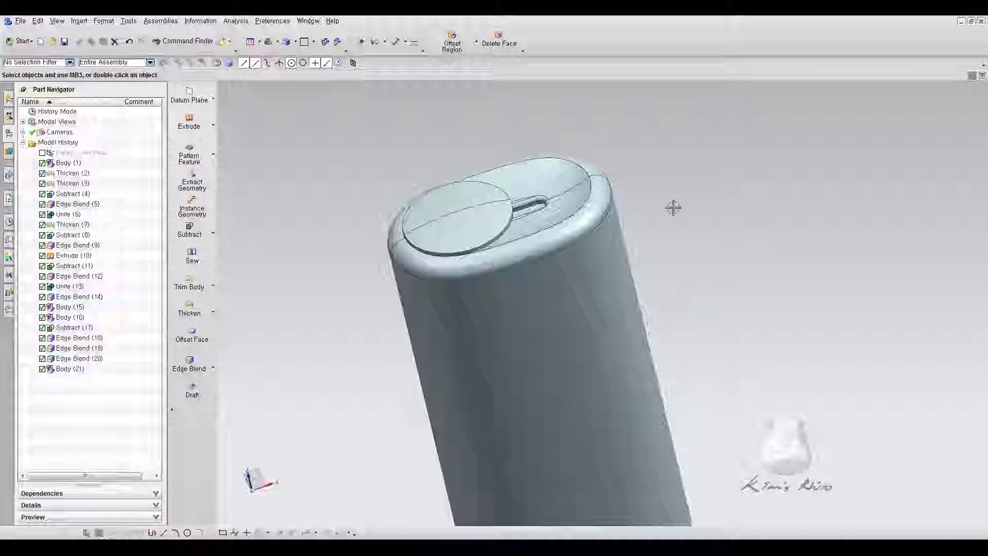
scroll(606, 127, "up", 2)
middle_click_drag(605, 128, 641, 174)
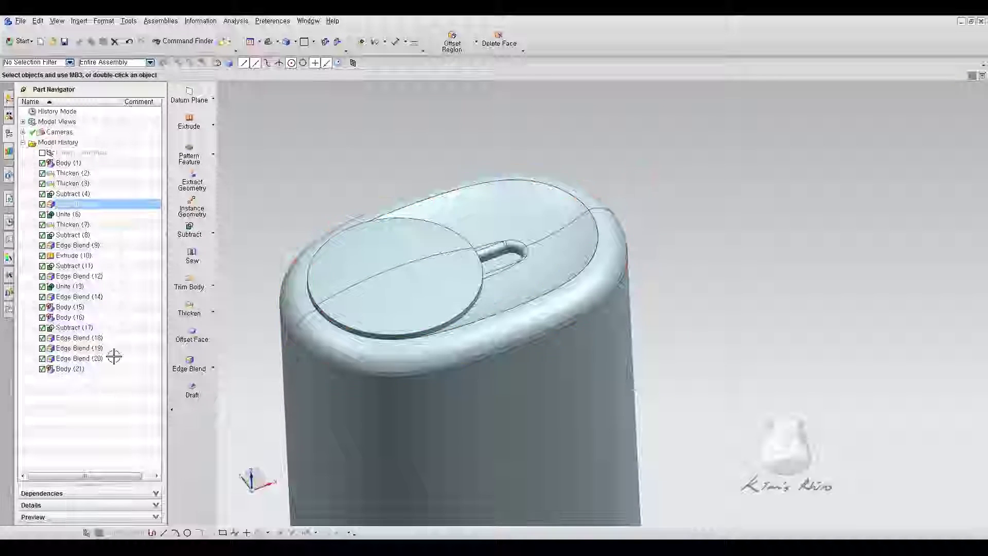
left_click(73, 369)
double_click(74, 339)
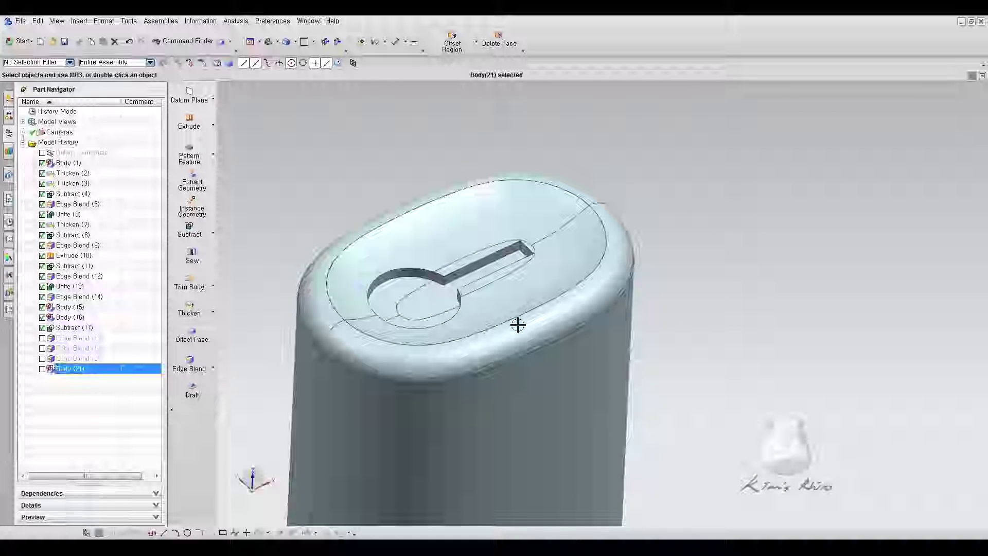
- Try to offset the end face of the keyhole slot by 1.5 mm
key("b")
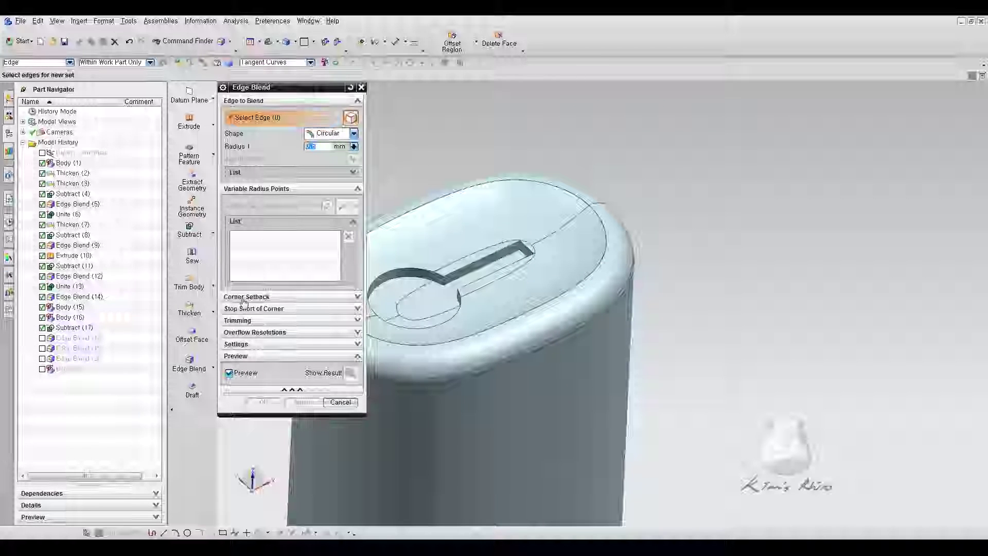
left_click(192, 335)
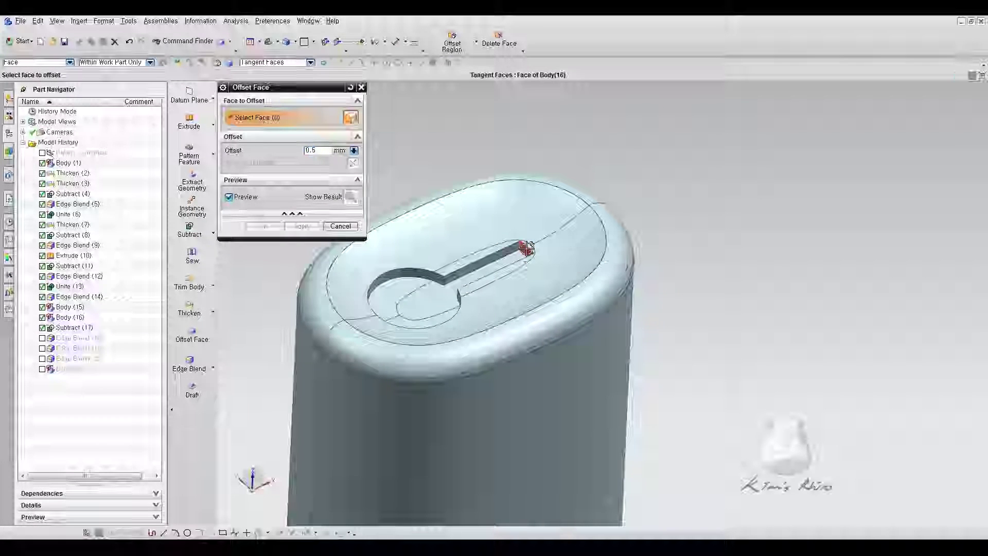
left_click(527, 249)
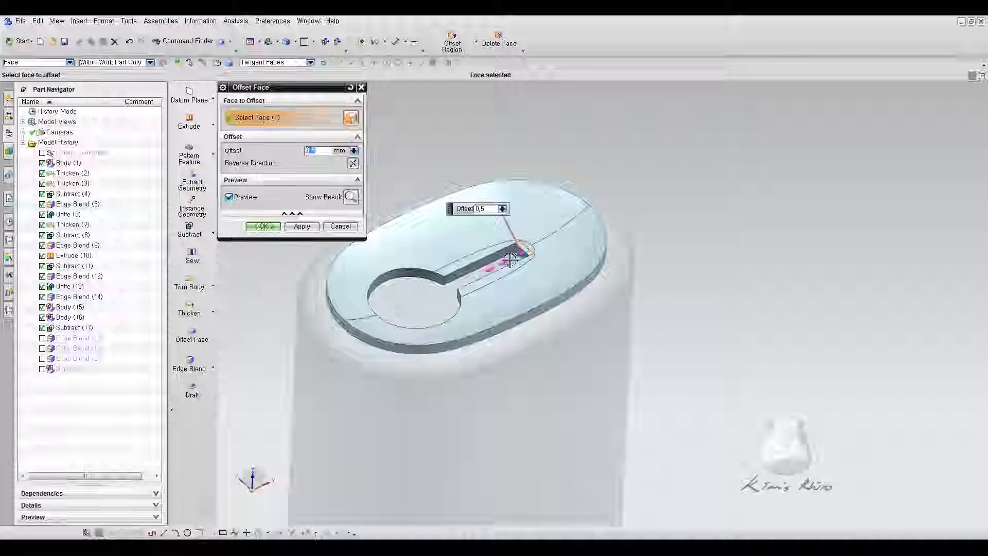
type("1.5")
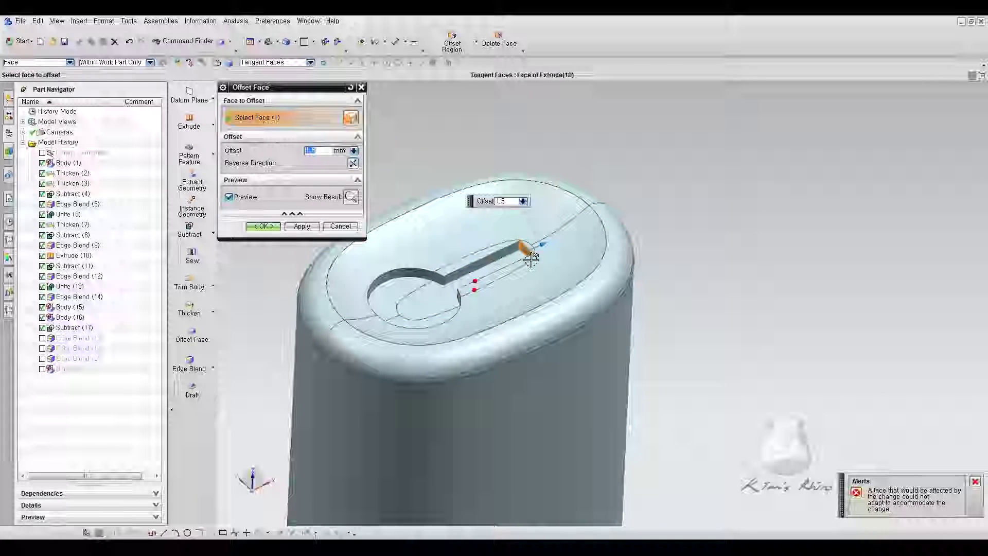
left_click(339, 226)
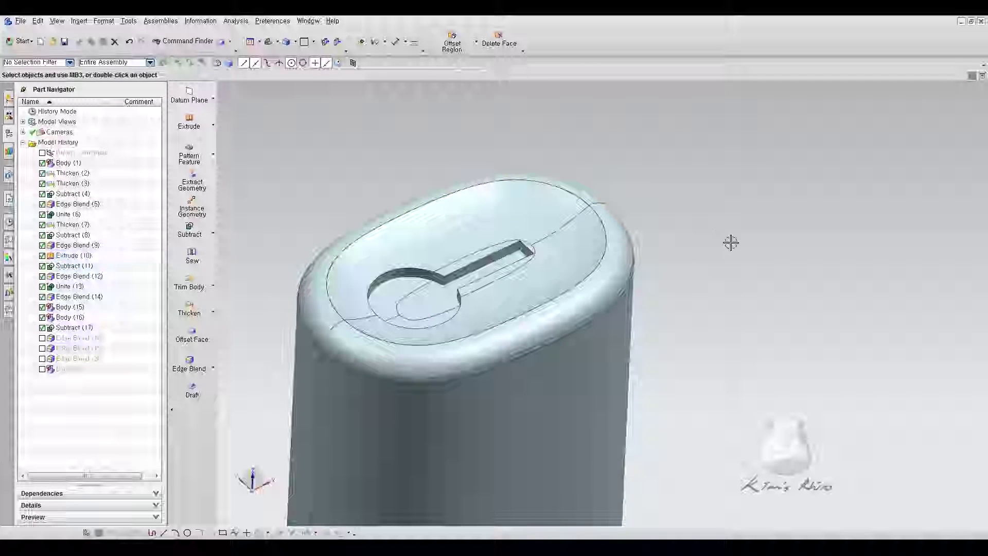
- Paste a copy of the rectangular slot body, Body (16), with the Create New mapping method, and suppress the original and its dependent features
middle_click_drag(704, 280, 669, 292)
left_click(63, 307)
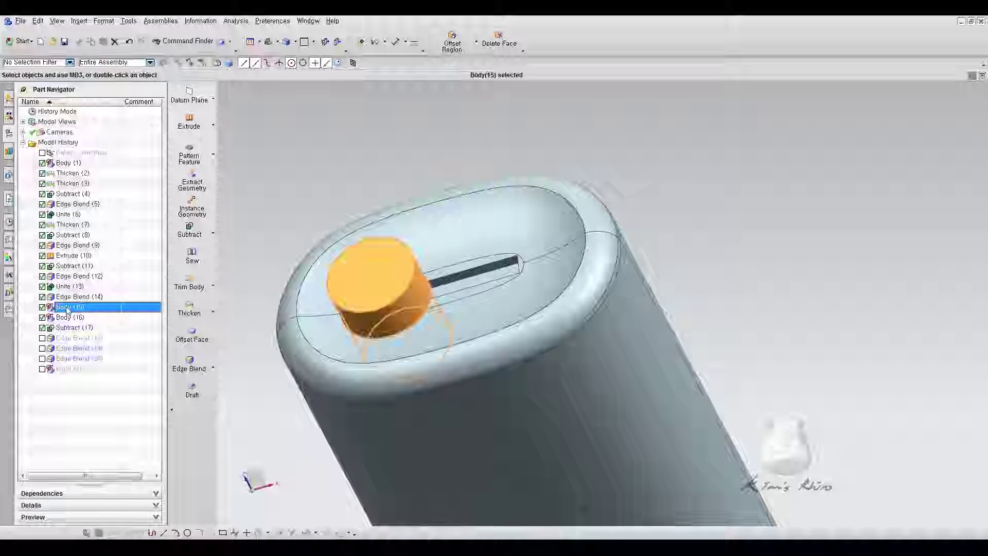
left_click(67, 317)
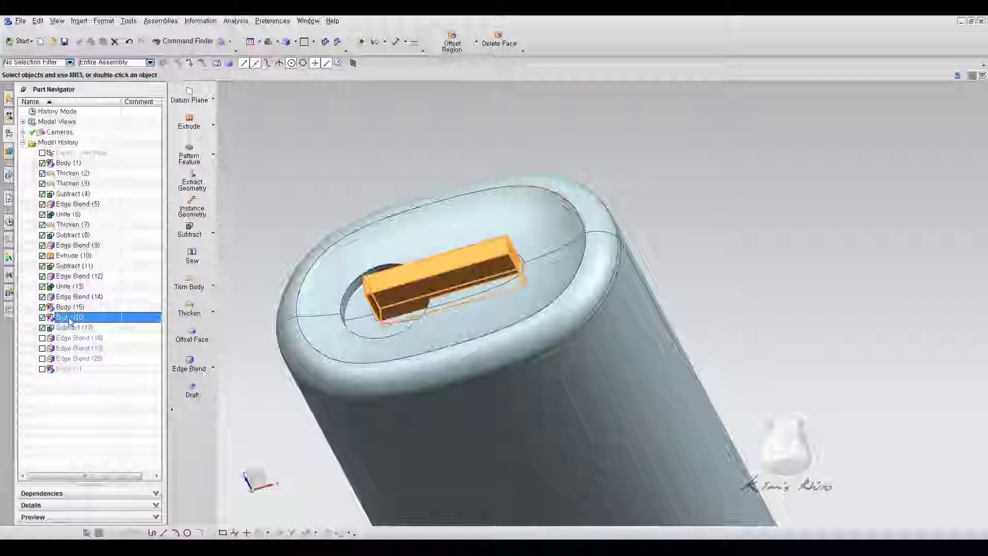
key("ctrl+c")
key("ctrl+v")
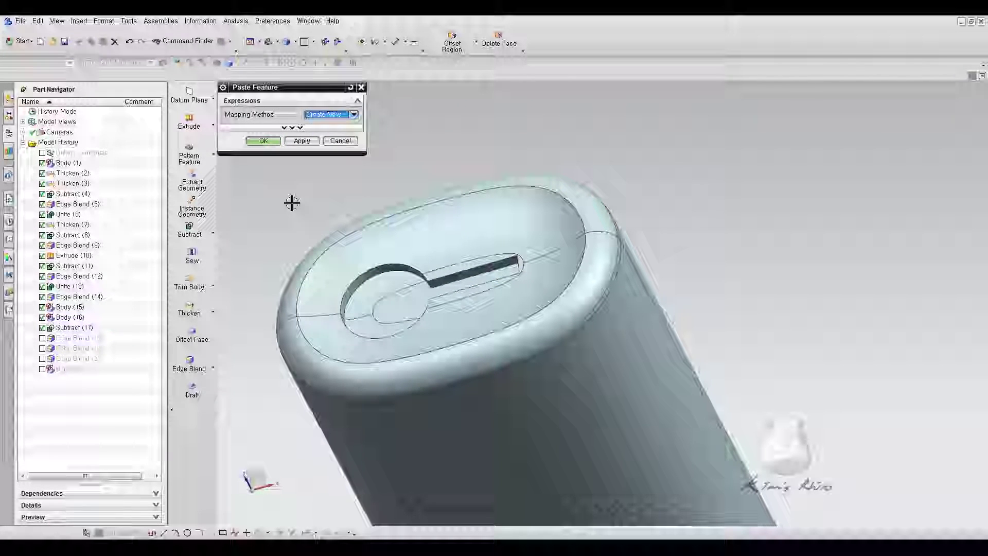
left_click(263, 141)
left_click(68, 389)
left_click_drag(67, 392, 59, 328)
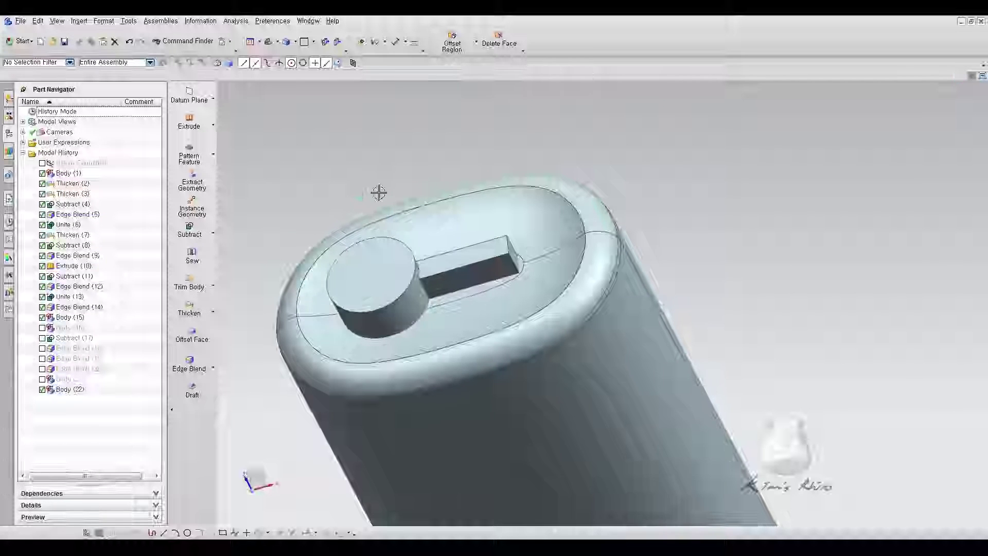
- Offset the outer end face of the pasted bar, Body (22), outward to lengthen it toward the plate's rim
scroll(463, 247, "up", 5)
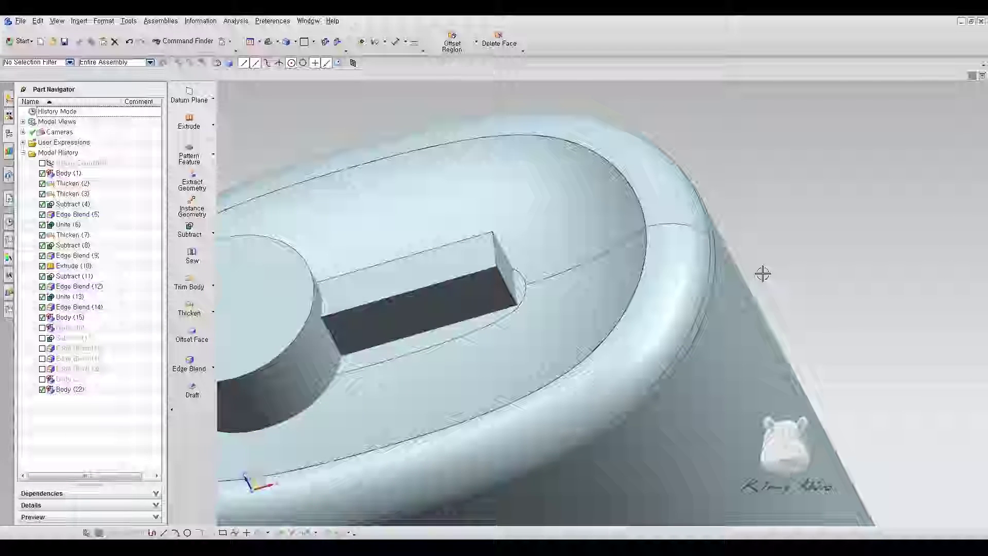
middle_click_drag(759, 273, 731, 280)
left_click(69, 390)
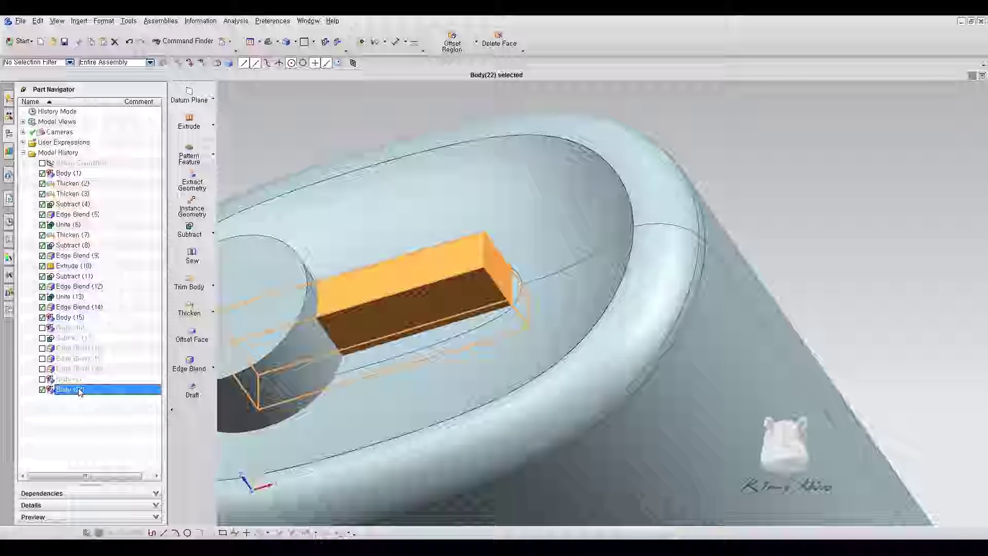
left_click(192, 334)
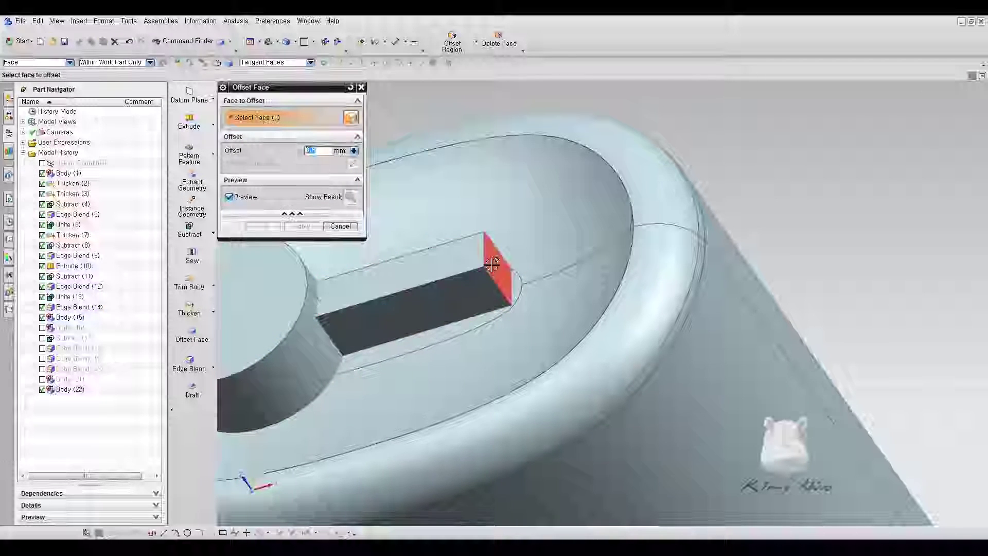
left_click(504, 280)
left_click_drag(519, 277, 570, 254)
middle_click(286, 350)
- Start replacing the original slot body, Body (16), with Body (22) and Offset Face (23) as the replacement features
scroll(433, 304, "down", 5)
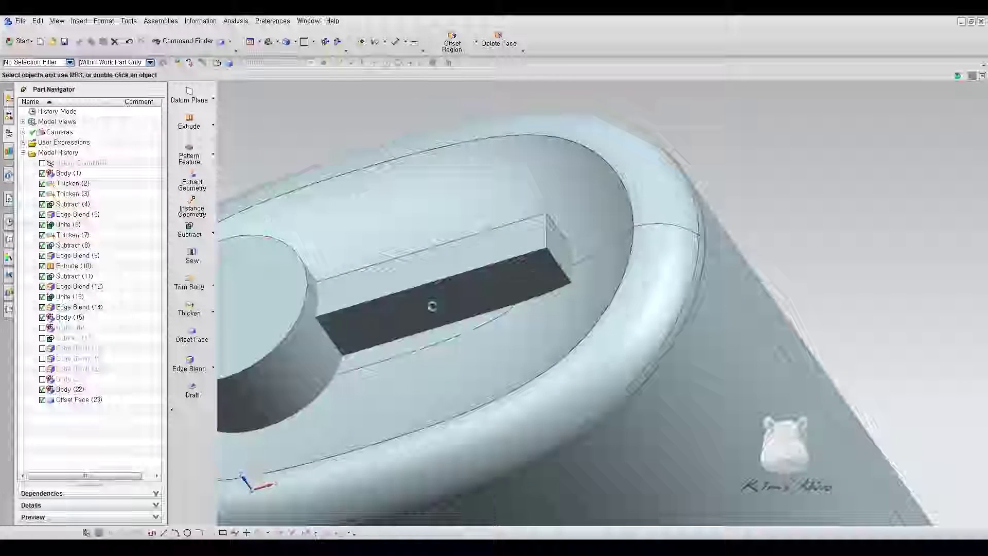
scroll(614, 307, "up", 2)
middle_click_drag(655, 289, 668, 282)
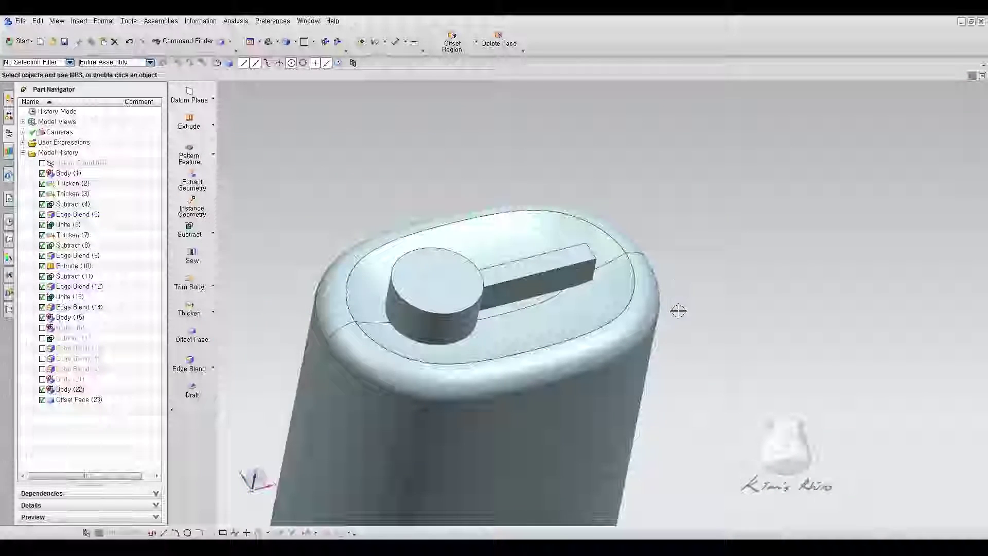
left_click(69, 328)
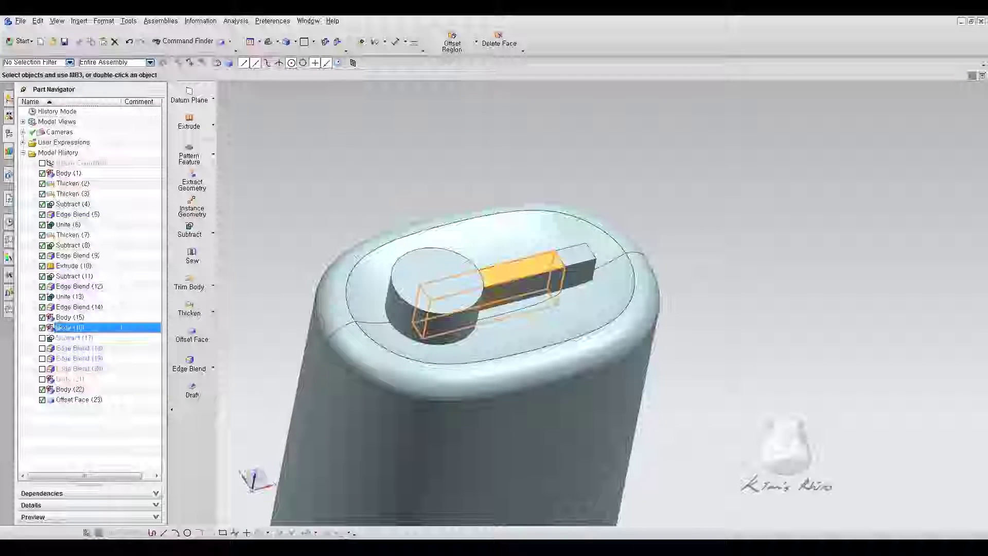
right_click(72, 331)
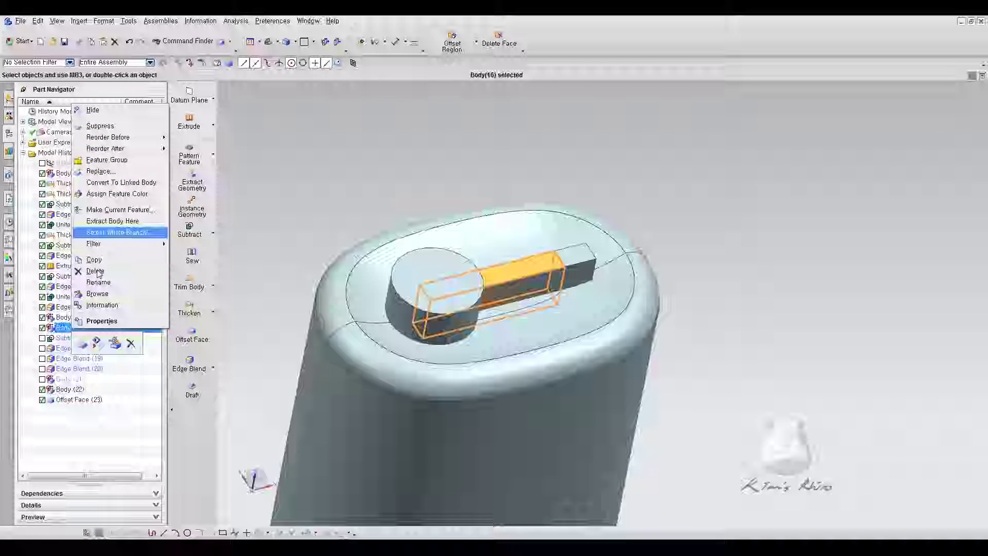
left_click(103, 171)
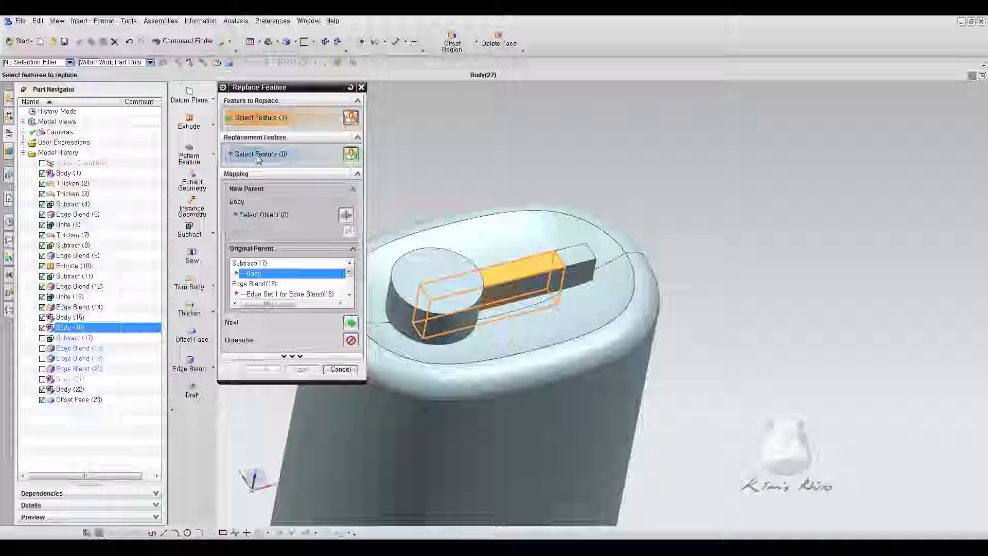
left_click(351, 154)
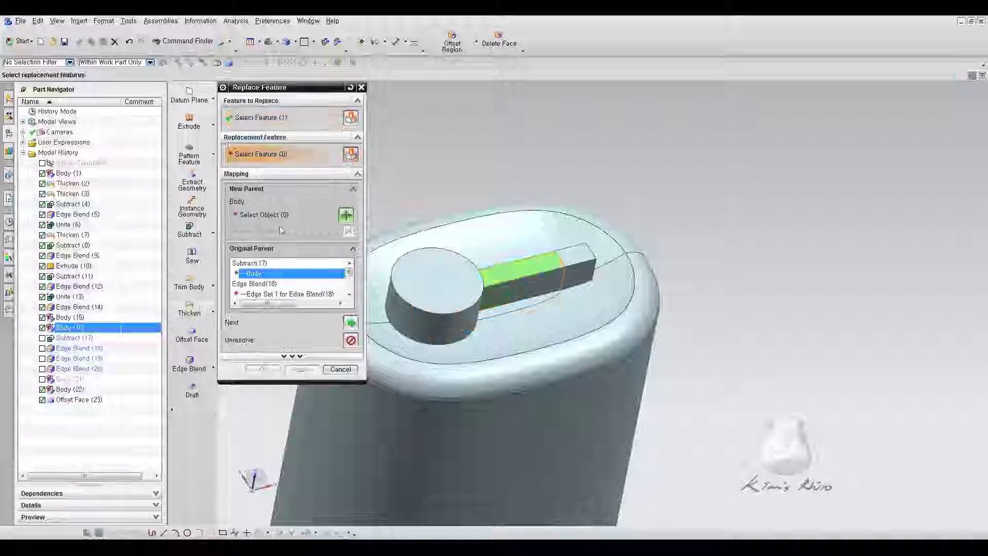
left_click(89, 402)
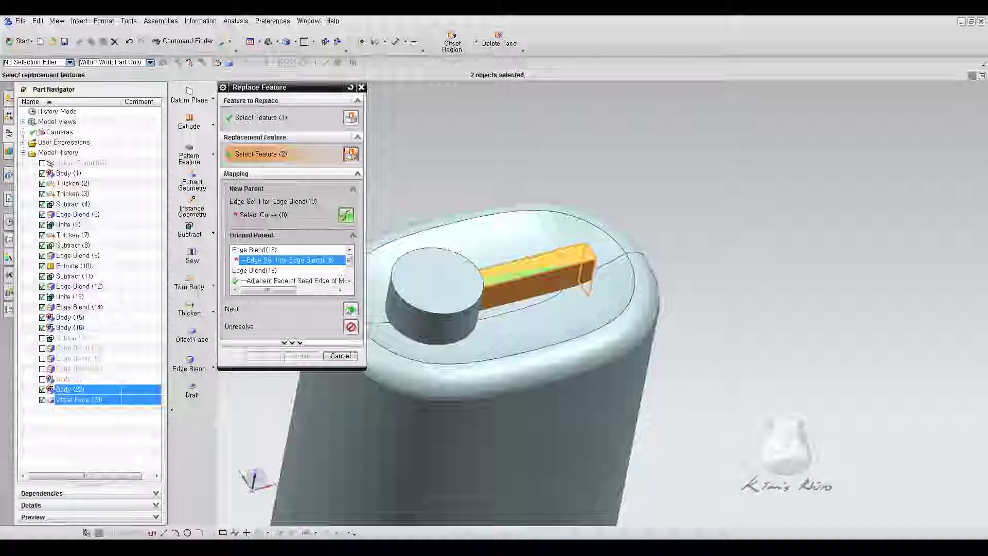
- Map Edge Set 1 of Edge Blend (18) to the two vertical end edges of the lengthened bar and apply the feature replacement
left_click(351, 309)
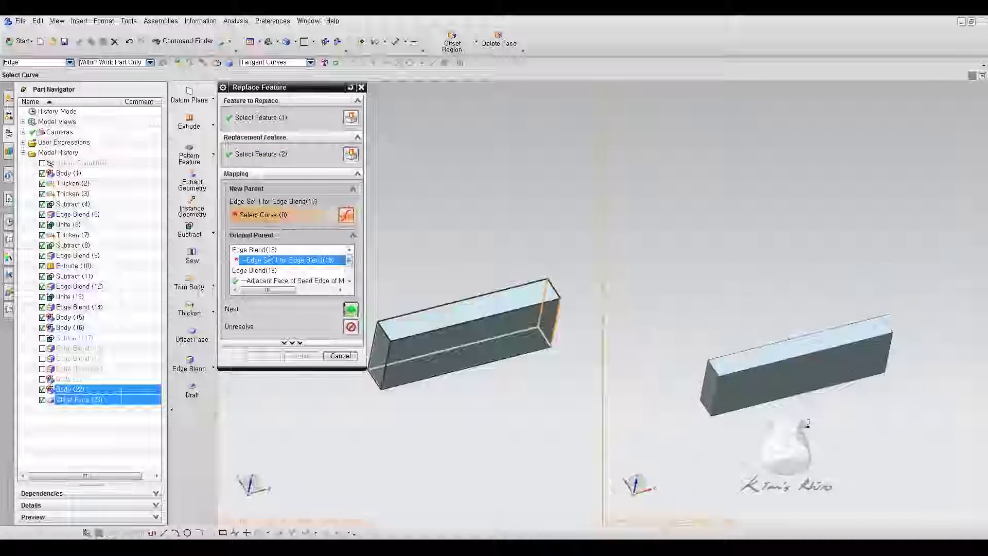
left_click(952, 297)
left_click(866, 321)
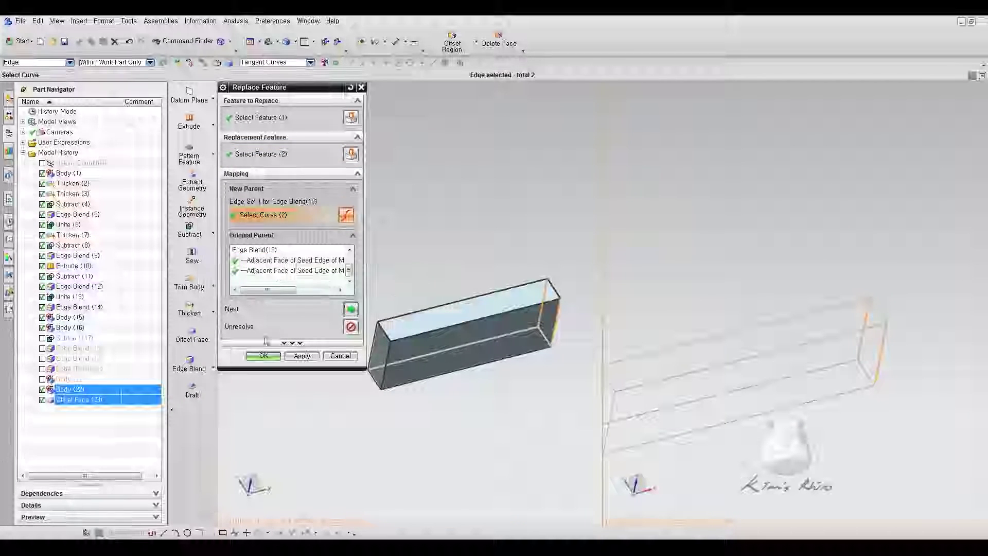
left_click(263, 356)
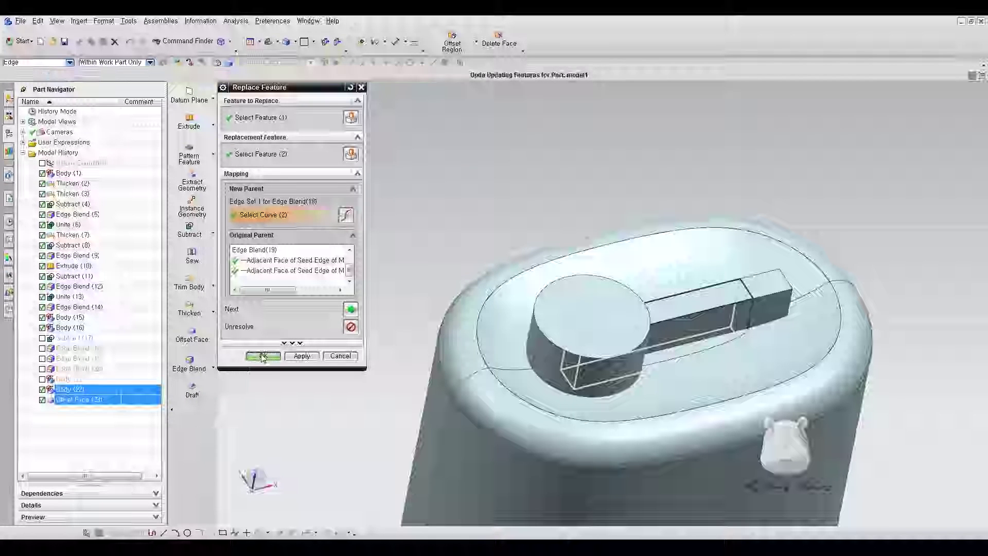
left_click(262, 356)
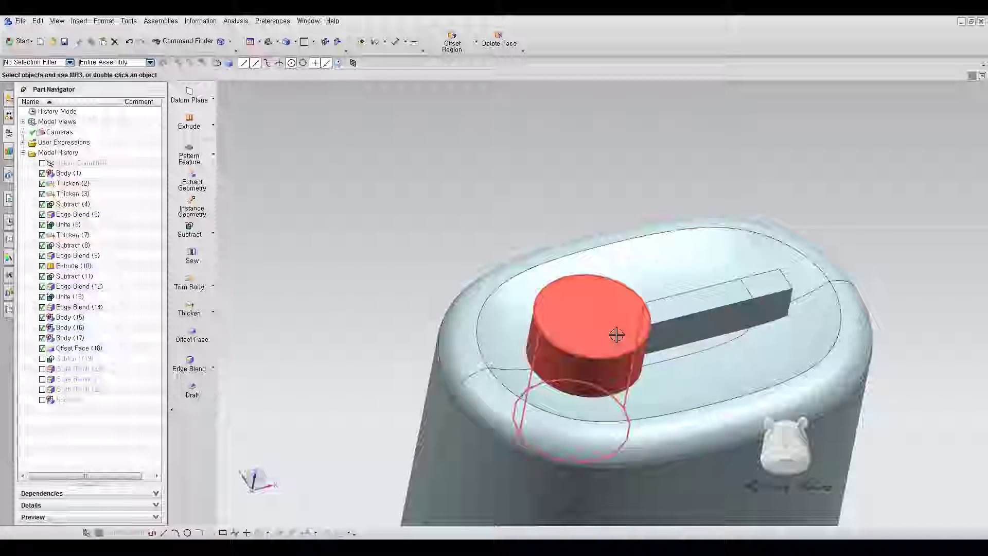
- Delete the superseded short slot body, Body (16), leaving the lengthened bar in place
left_click(732, 306)
right_click(732, 305)
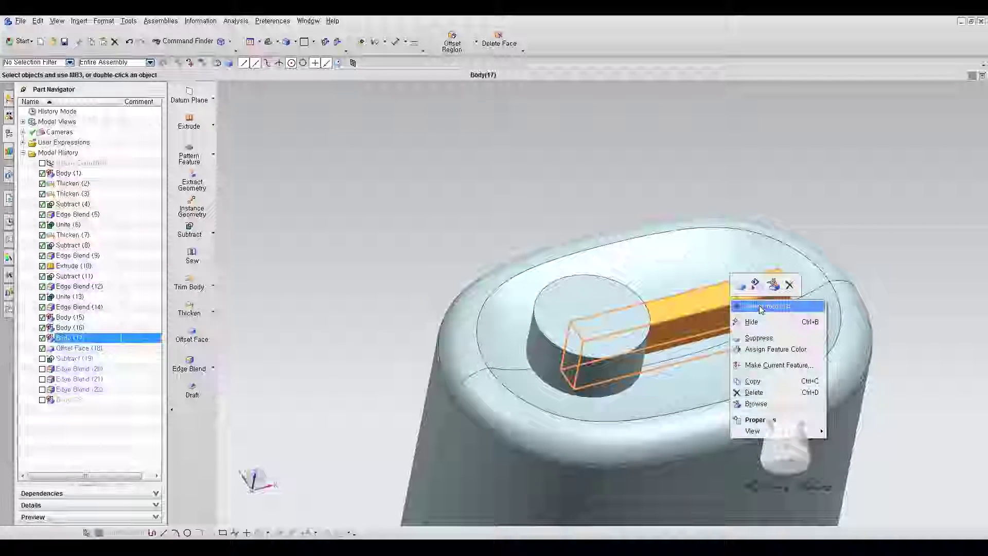
left_click(762, 309)
left_click(764, 314)
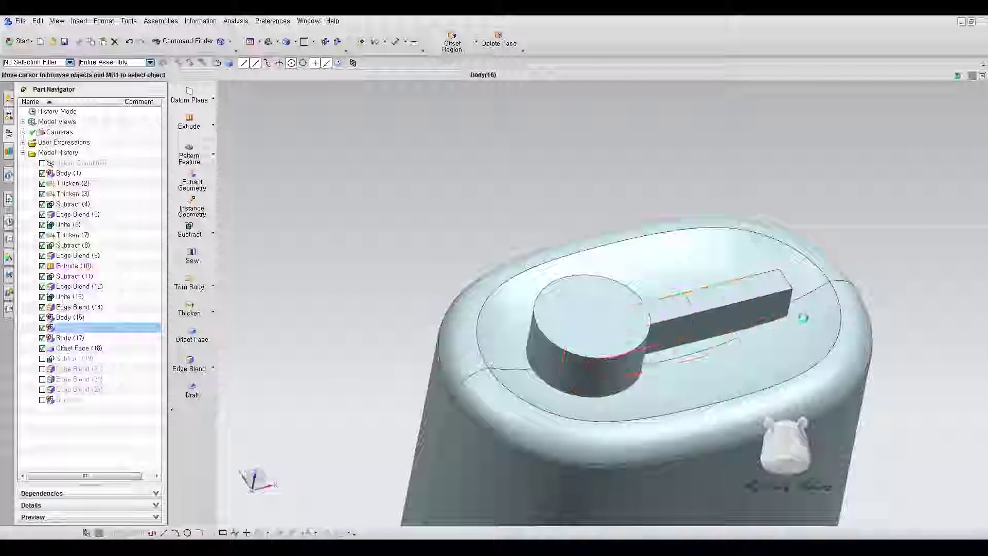
key("Delete")
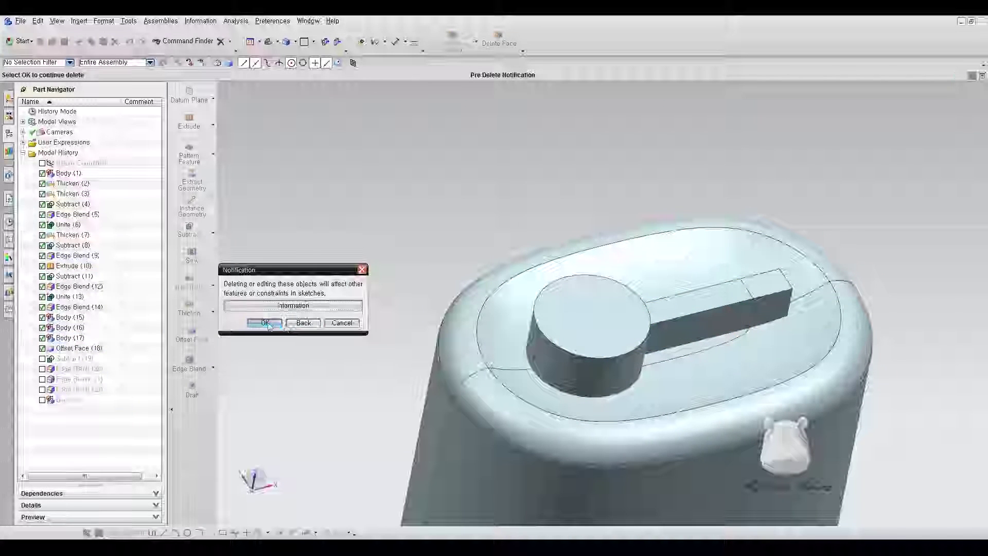
key("Return")
- Unsuppress the features from Subtract (19) through Body (23) to rebuild the keyhole cutout with the lengthened slot
middle_click_drag(757, 198, 435, 271)
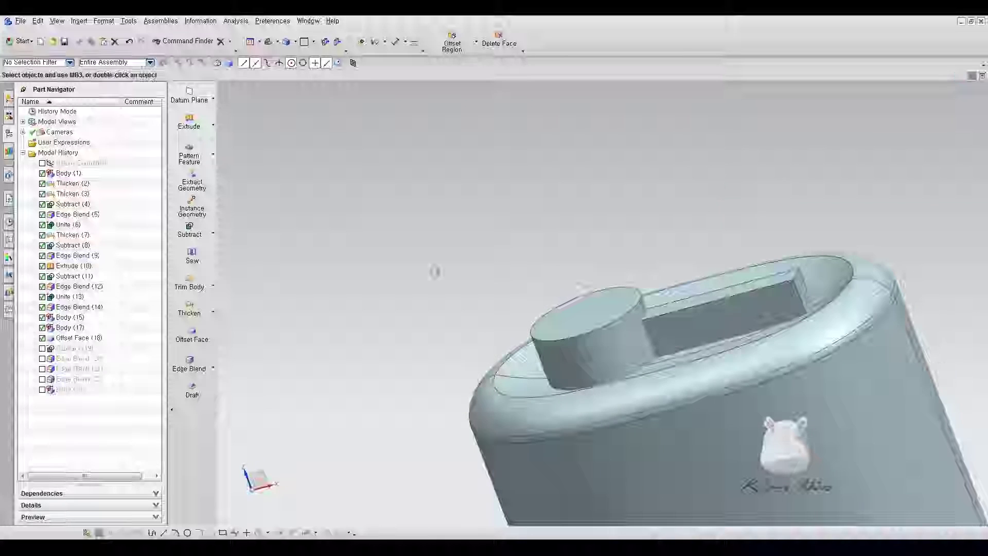
left_click(90, 345)
left_click(69, 389, "shift")
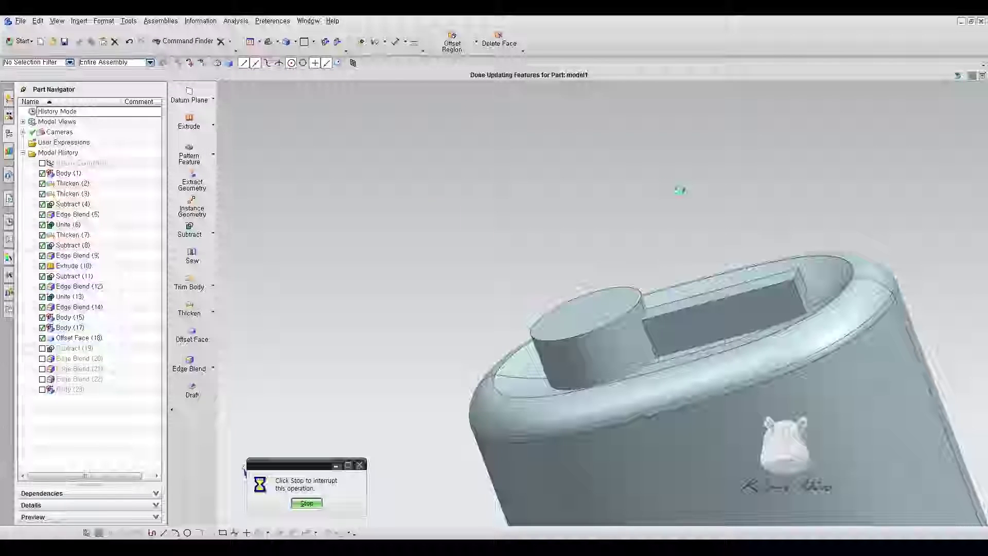
middle_click_drag(679, 187, 840, 201)
middle_click_drag(906, 227, 794, 197)
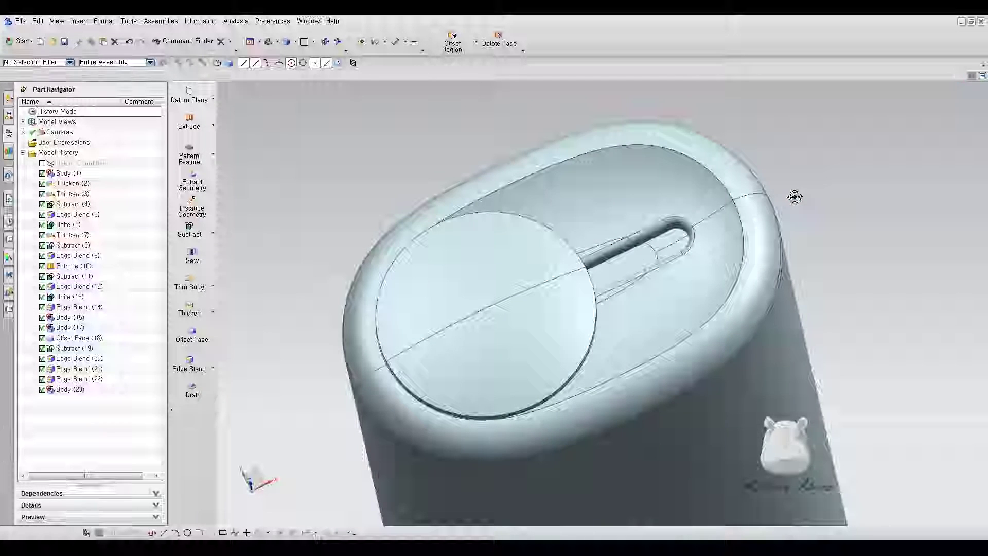
- Blend the edge loop where the end plate's dished recess meets the rounded rim with a 0.1 mm radius
middle_click_drag(844, 205, 854, 178)
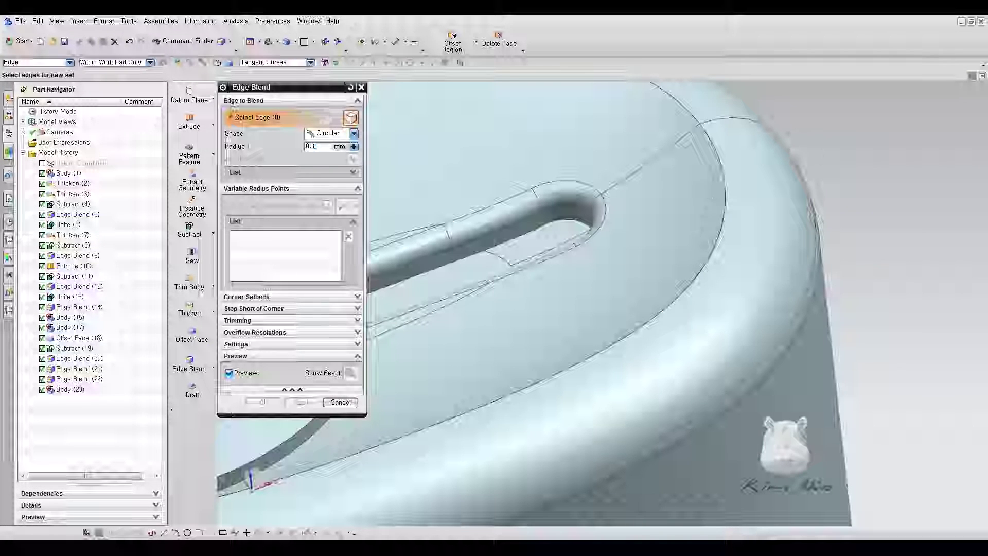
left_click(723, 162)
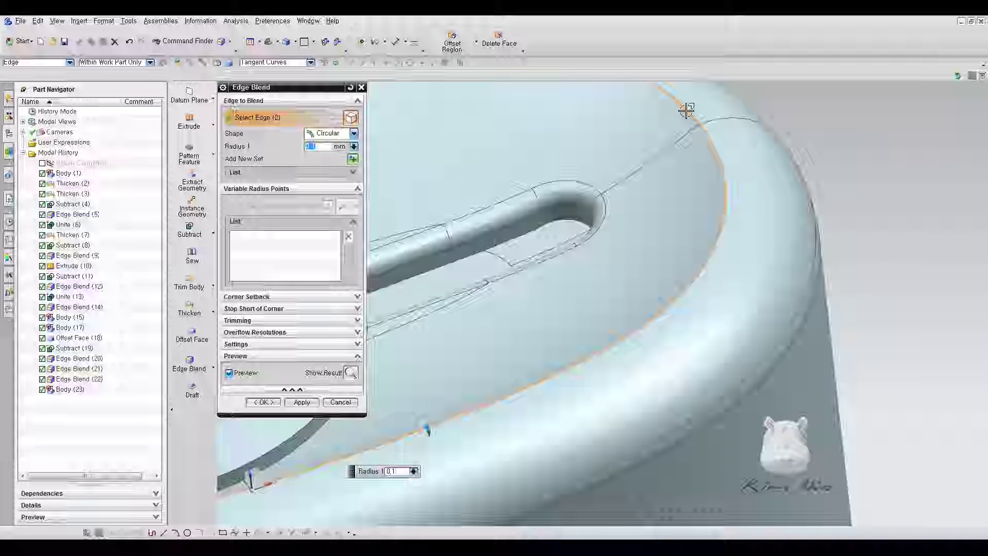
left_click(687, 110)
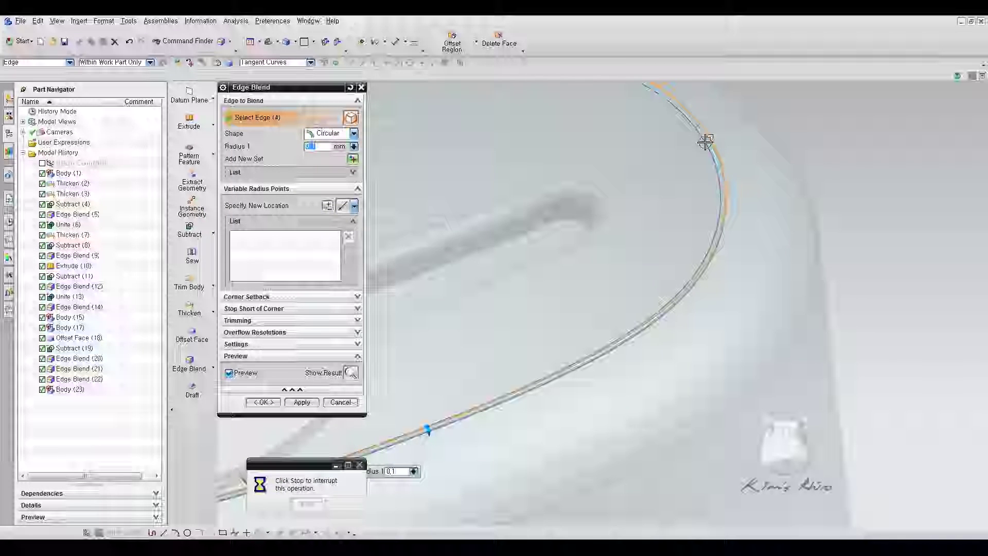
left_click(260, 405)
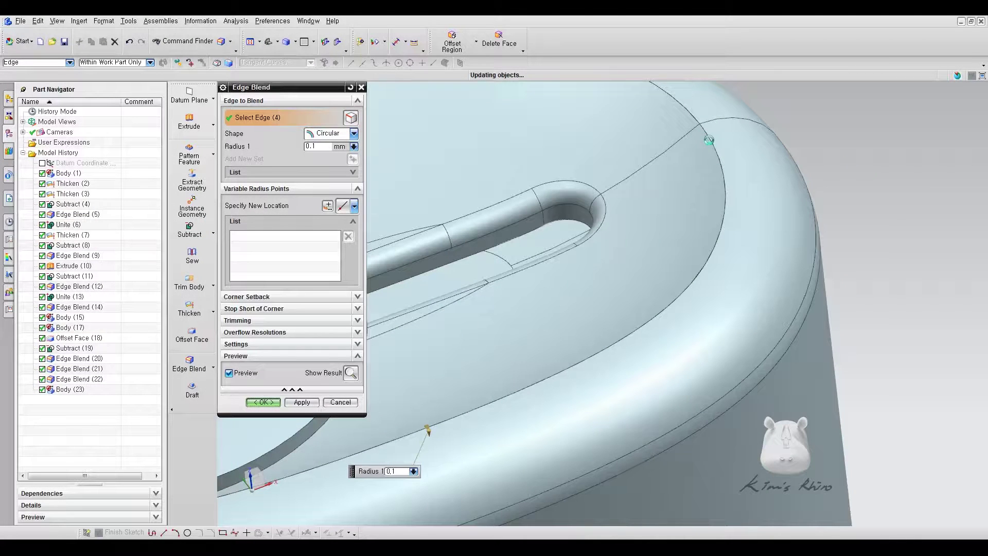
scroll(712, 170, "down", 5)
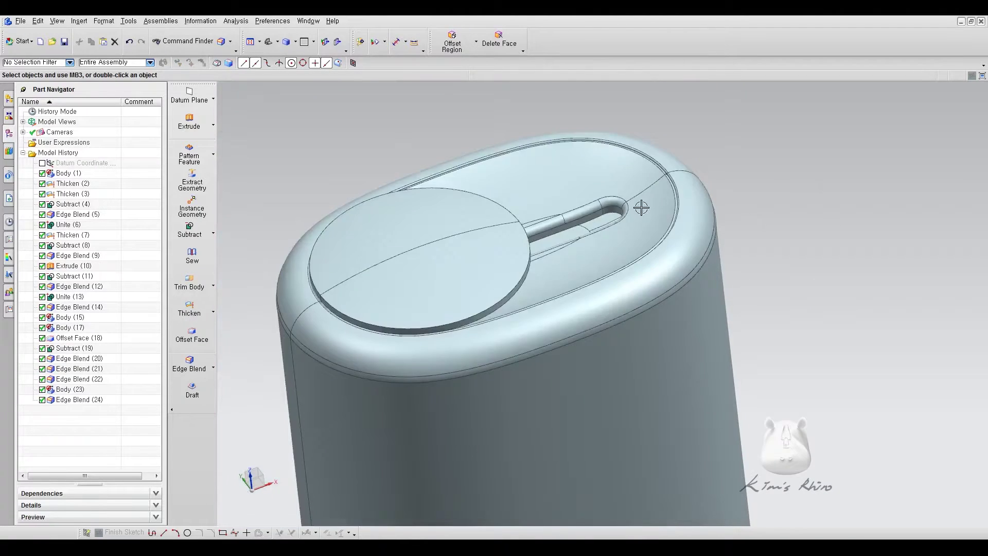
middle_click_drag(759, 213, 771, 195)
scroll(643, 166, "up", 3)
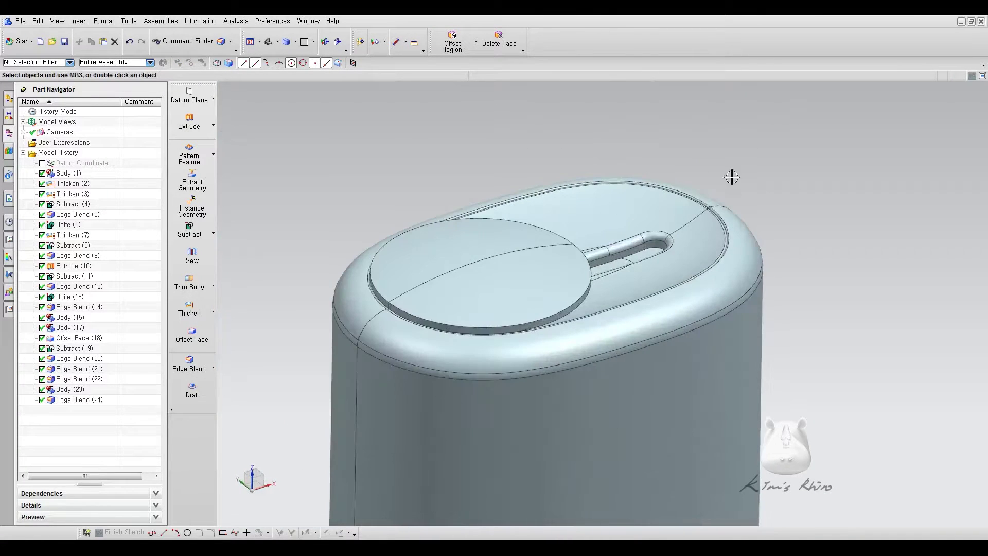
middle_click_drag(829, 141, 736, 208)
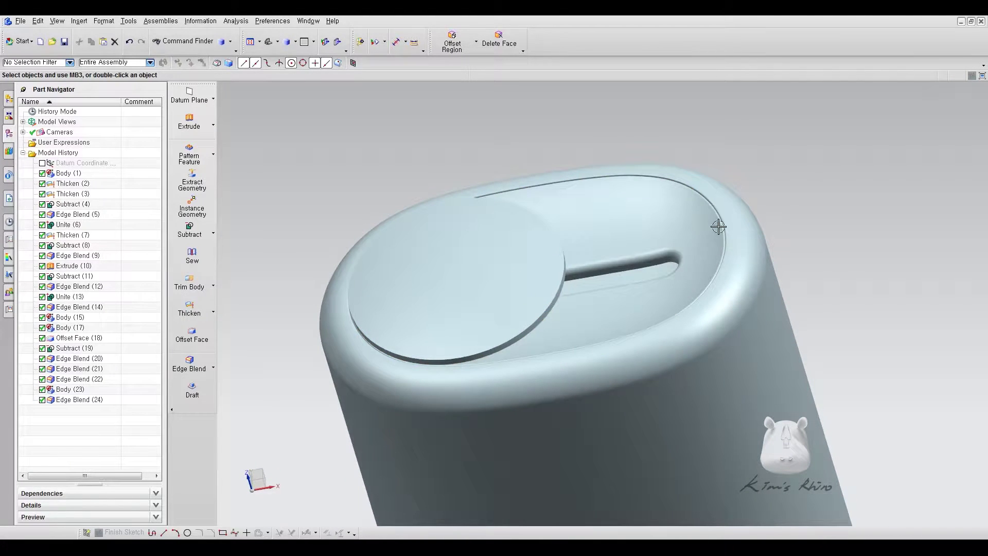
middle_click_drag(618, 235, 716, 237)
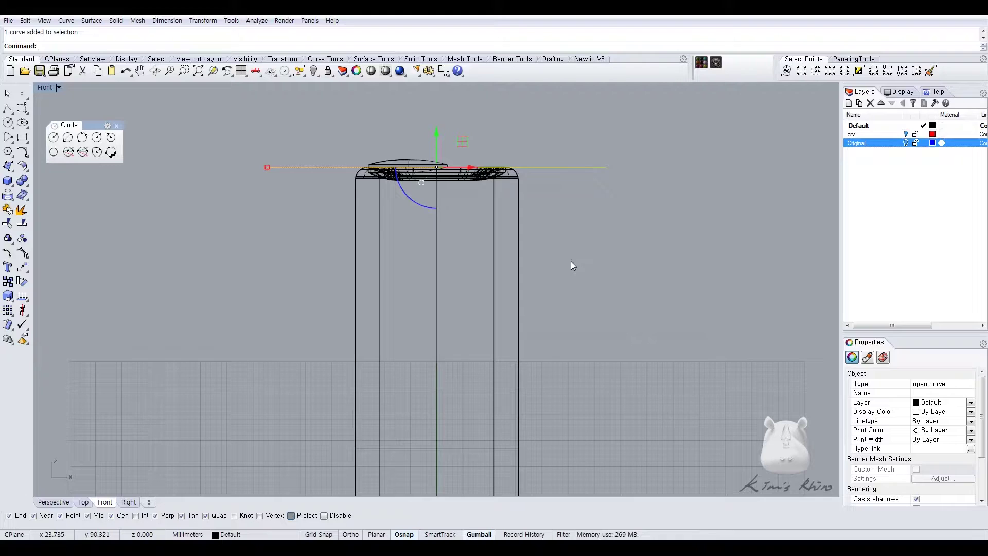
- Switch to Rhino and copy the horizontal line at the body's top end 32 mm straight down in the Front view
middle_click(570, 261)
left_click(585, 260)
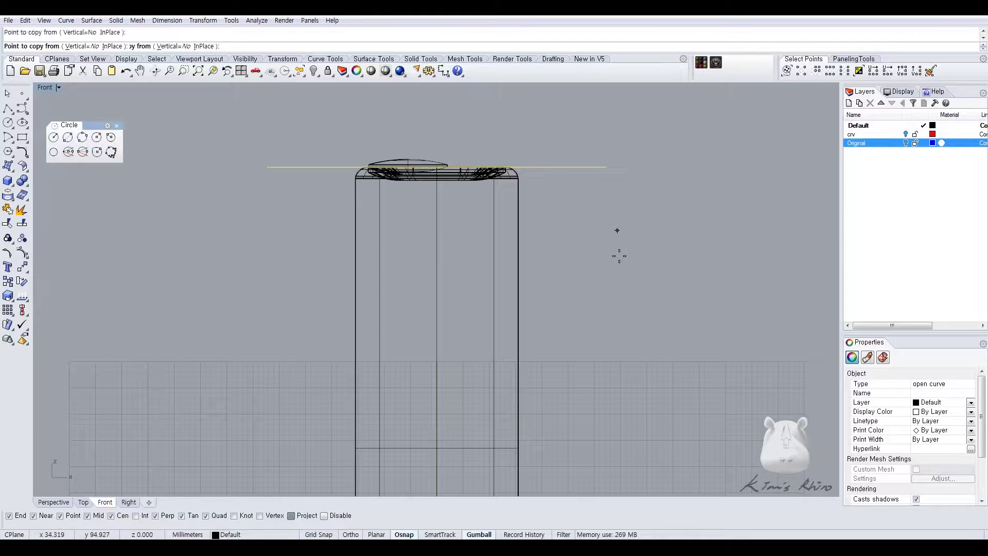
key("F8")
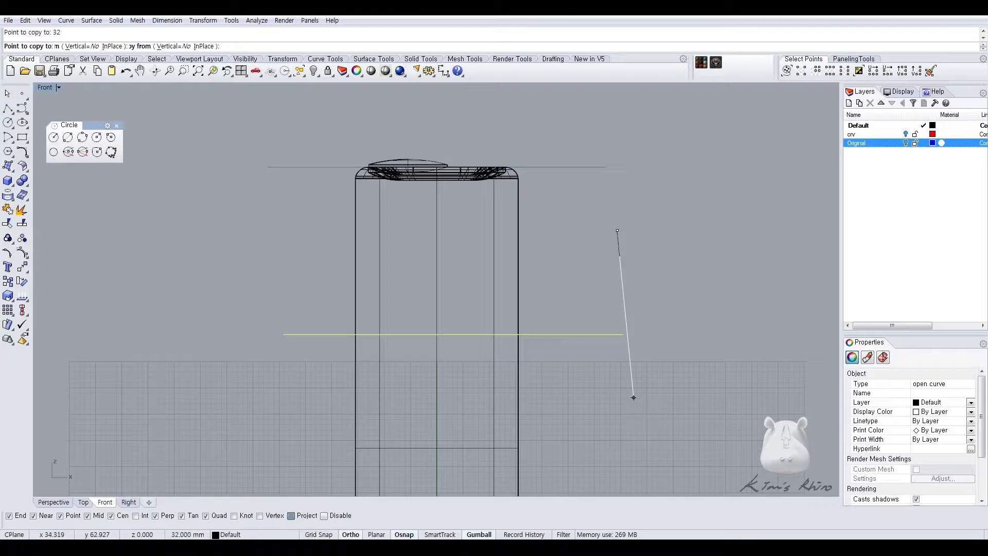
type("32")
key("Return")
key("Escape")
- Draw a rectangle in the Front view from the copied line to above the body's top, wider than the body on both sides
scroll(495, 230, "down", 3)
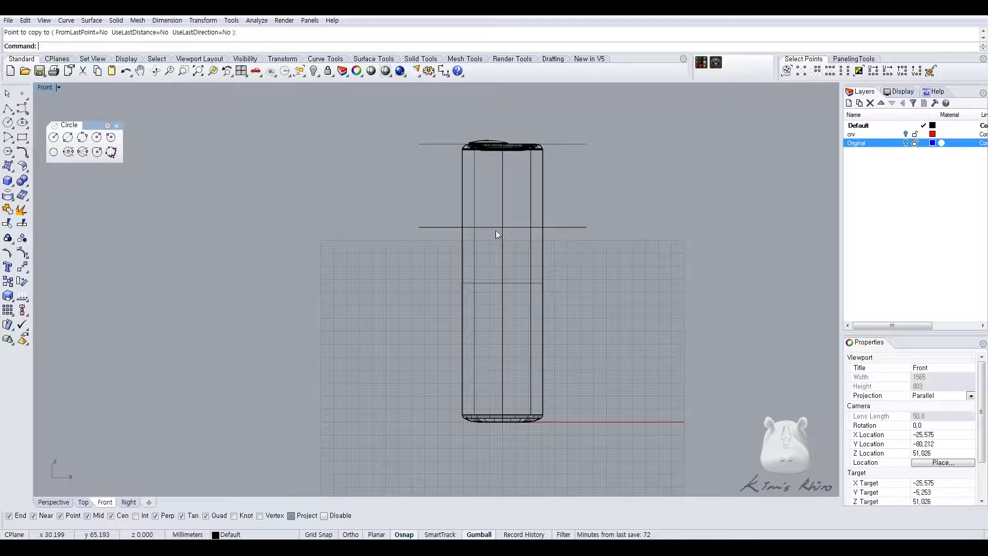
left_click(23, 137)
left_click(443, 227)
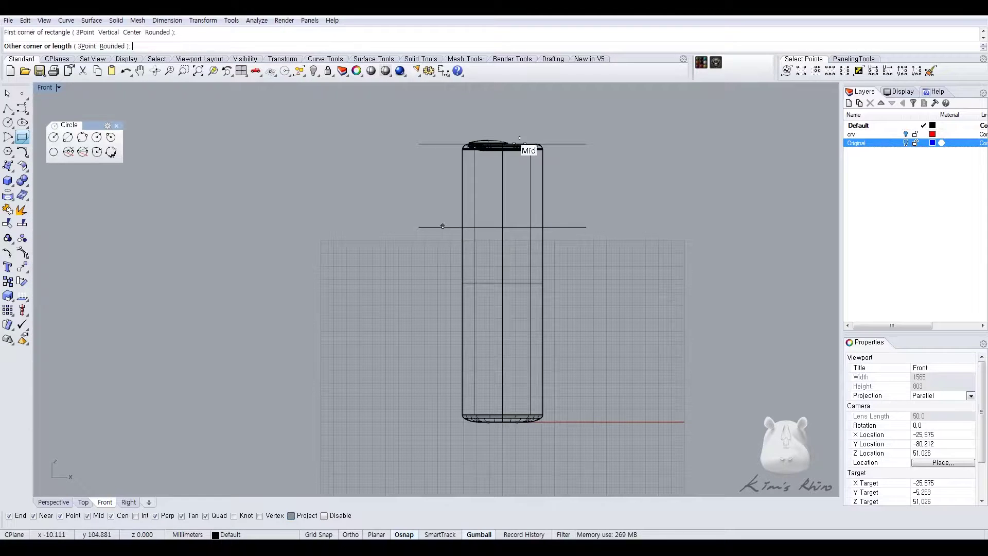
left_click(571, 105)
left_click(570, 105)
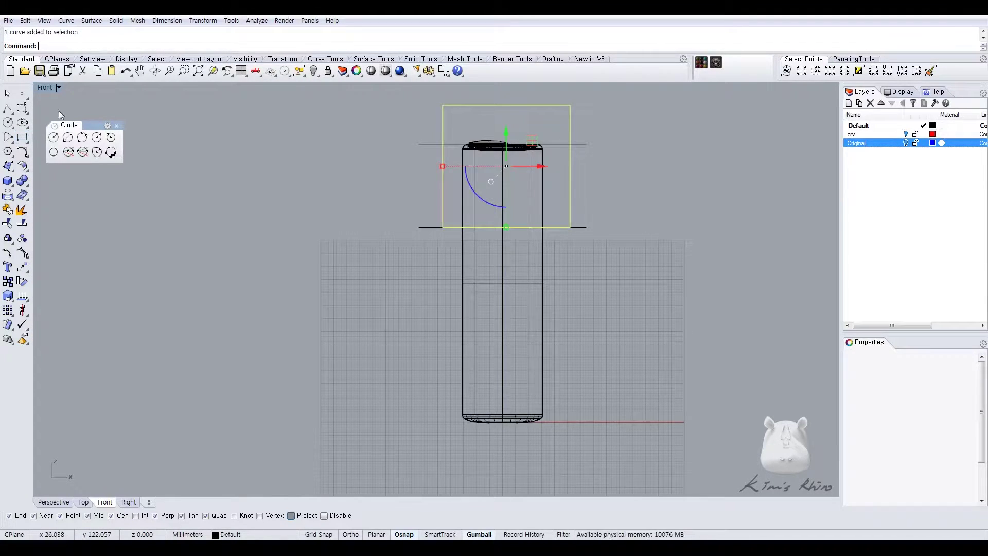
double_click(44, 88)
scroll(224, 130, "down", 6)
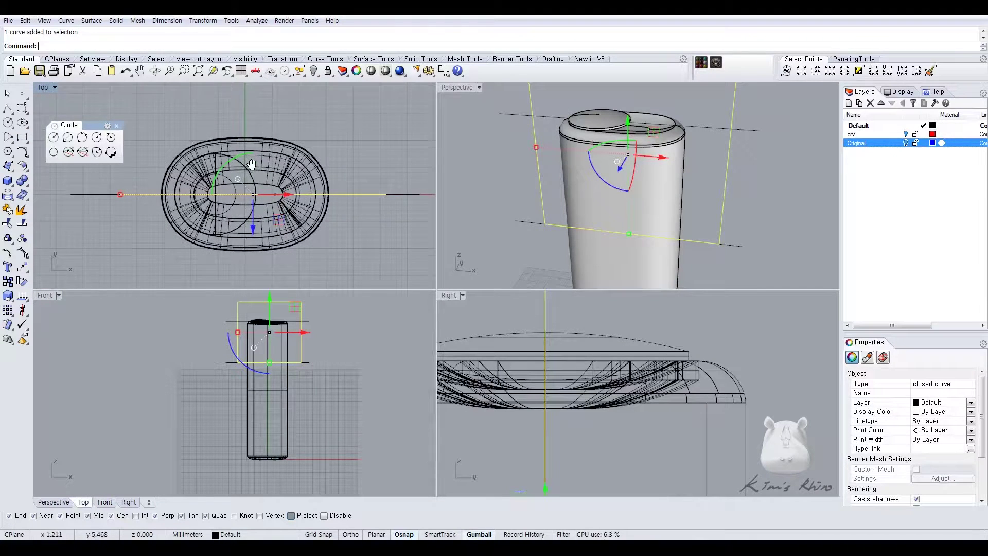
- Extrude the rectangle to both sides as a solid box that extends past the body's front and back
middle_click(263, 187)
left_click(267, 211)
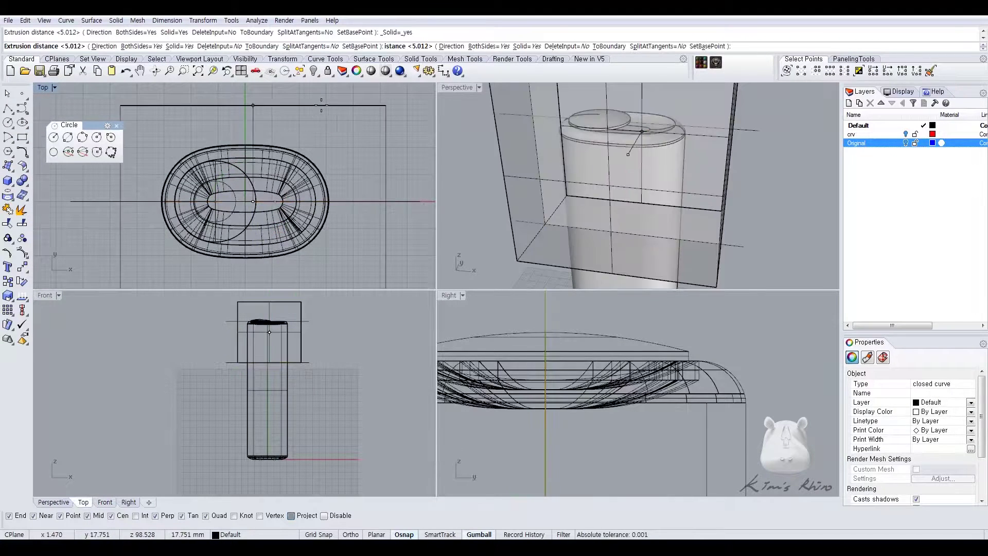
left_click(612, 150)
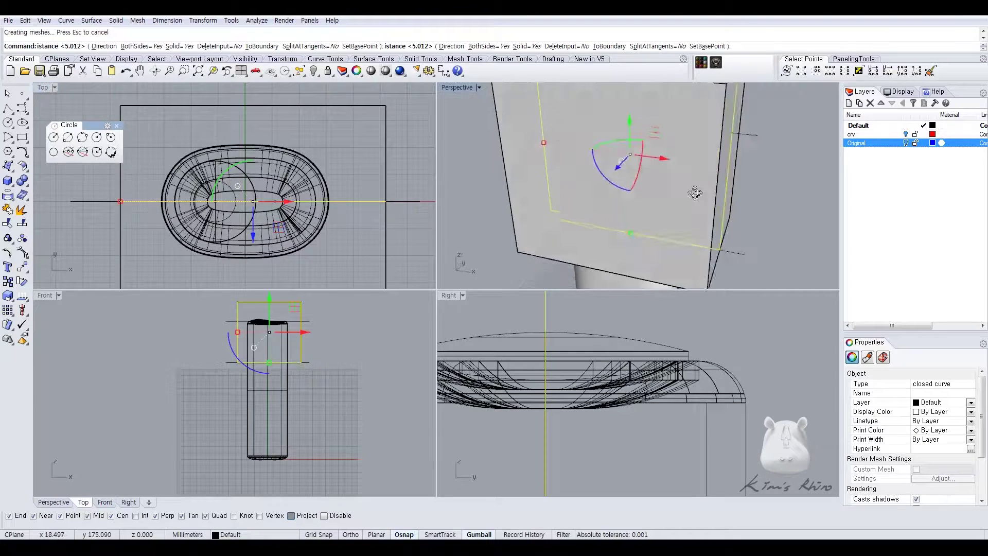
- Delete the rectangle and the two horizontal construction lines, keeping the extruded box
key("Delete")
left_click(742, 152)
key("Delete")
left_click(725, 246)
key("Delete")
- Export the box from Rhino and bring it into the NX model around the body's upper end
left_click(714, 201)
right_click(40, 71)
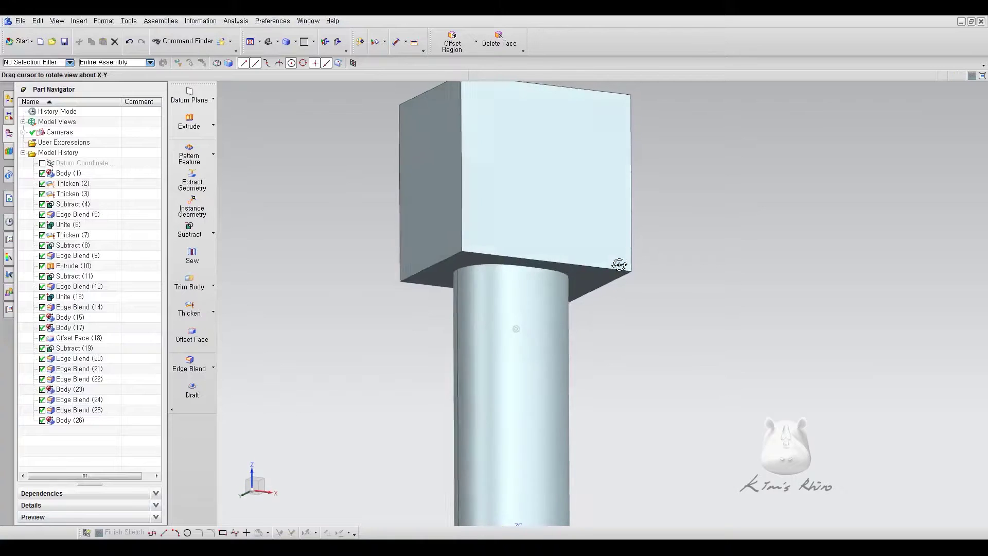
middle_click_drag(288, 206, 227, 200)
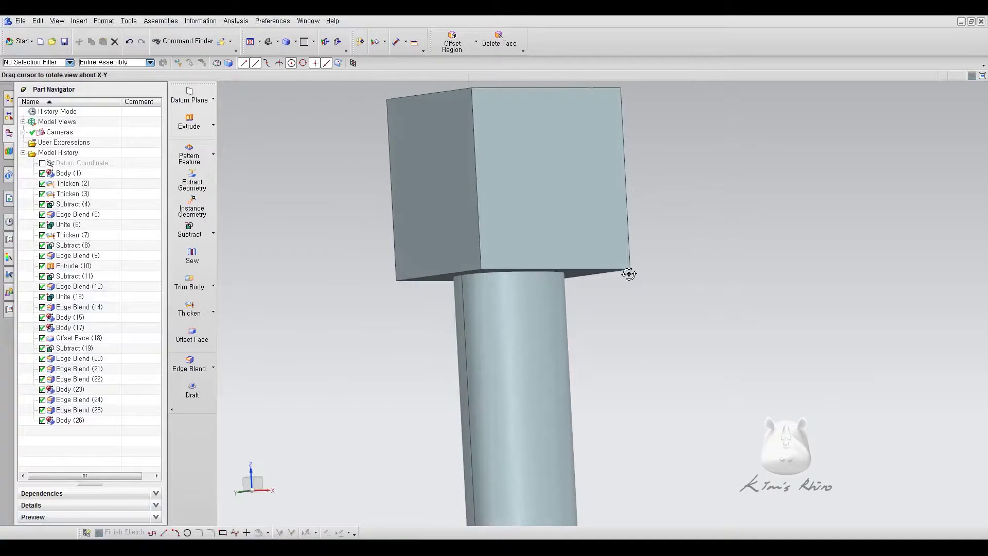
- Intersect the device body with the box around its upper end, keeping both the target and the tool bodies
left_click(216, 234)
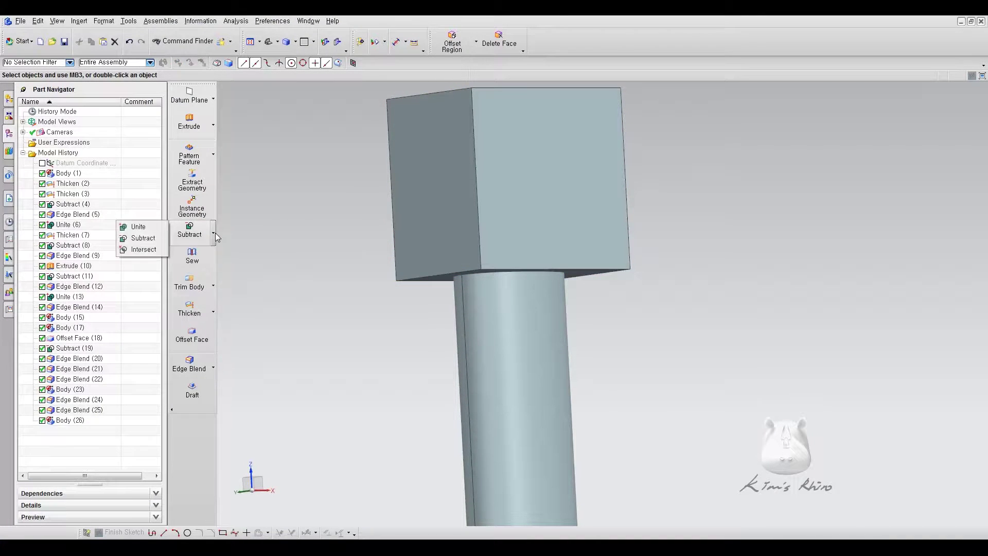
left_click(145, 250)
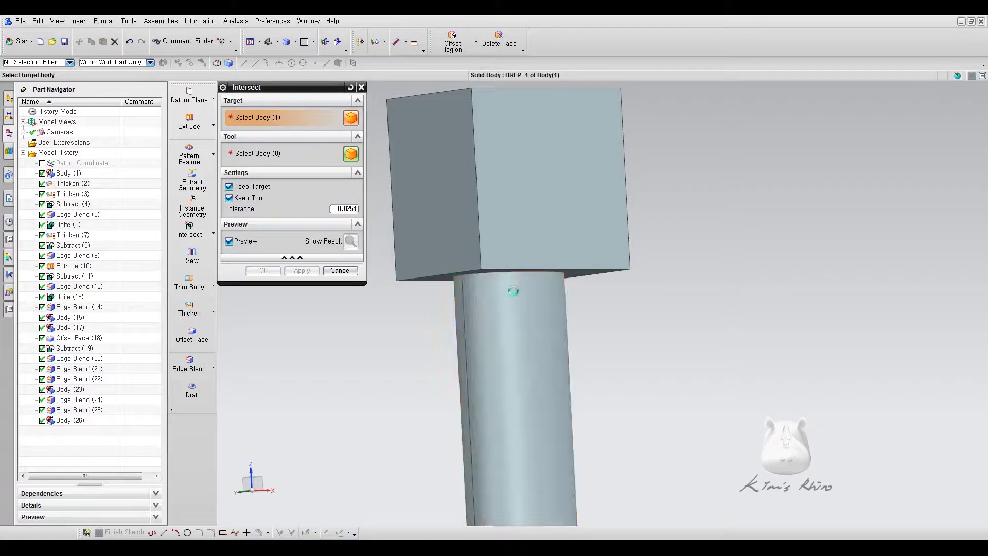
left_click(537, 355)
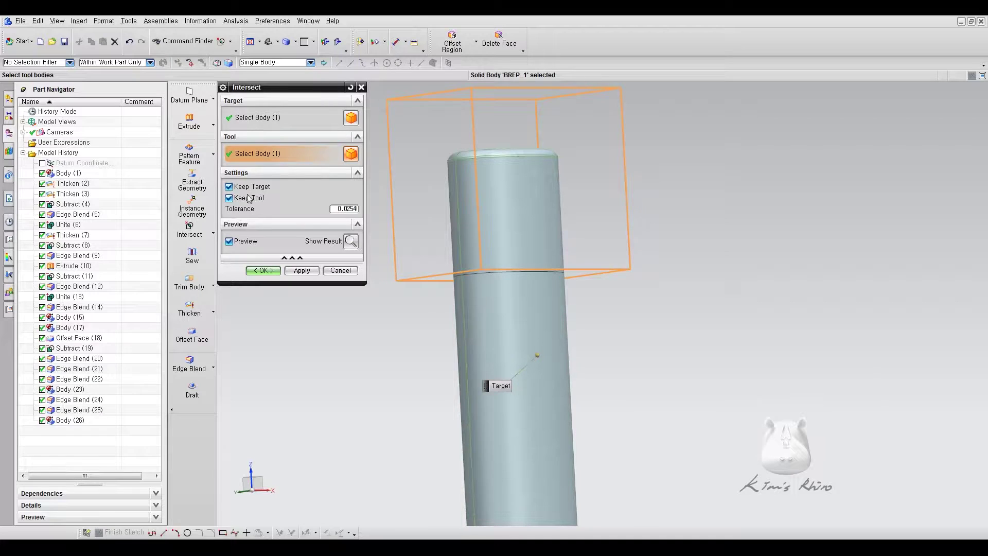
left_click(263, 272)
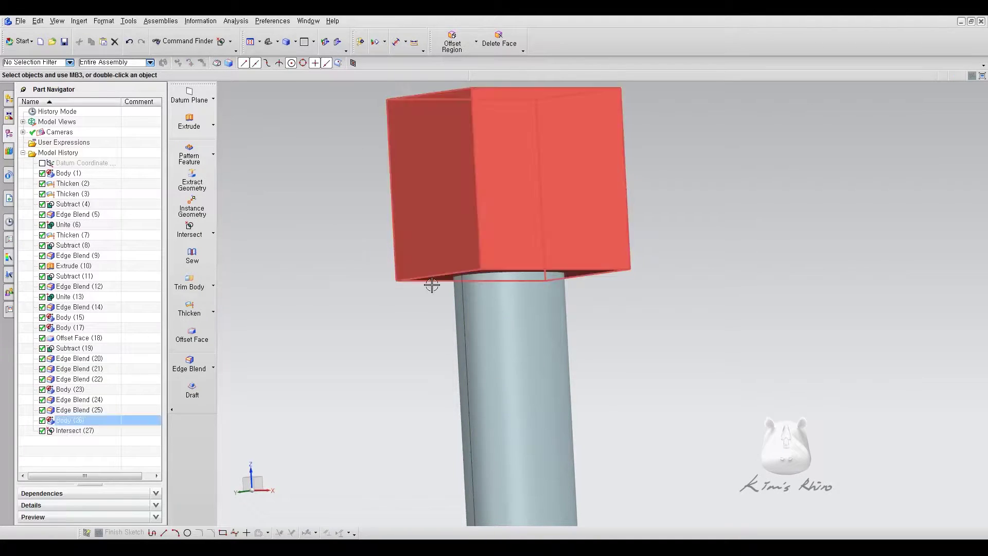
- Subtract the box from the device body with Keep Tool enabled, removing the body's upper section
left_click(214, 231)
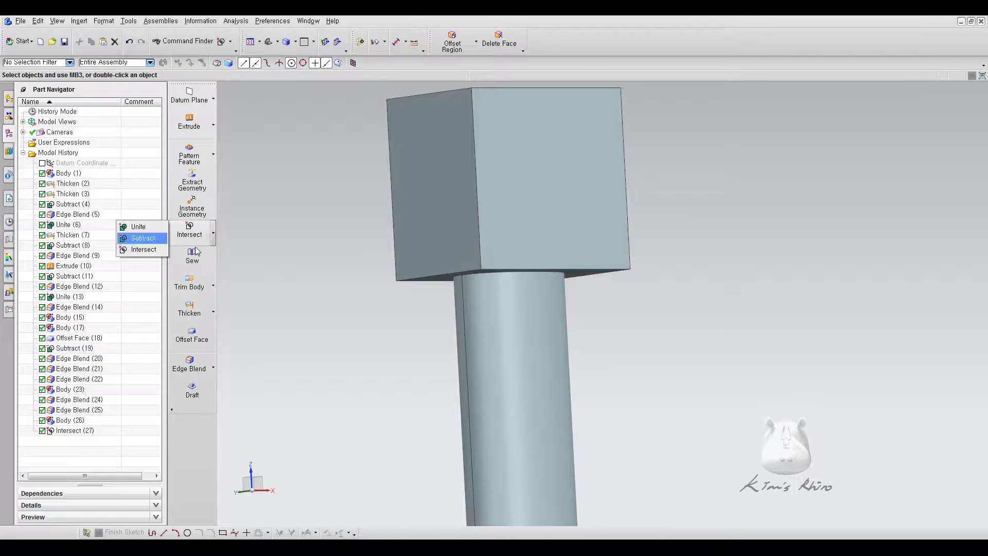
left_click(138, 239)
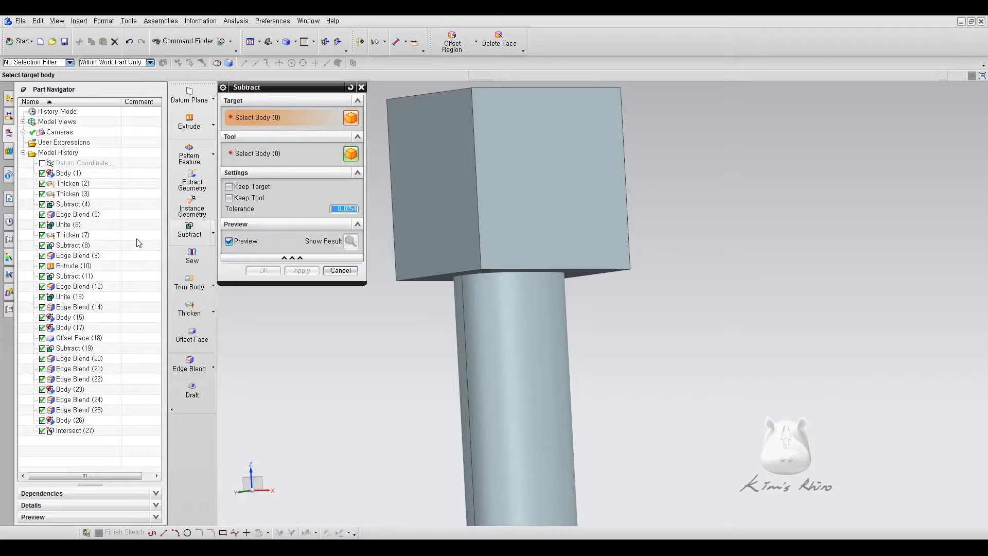
left_click(537, 355)
left_click(420, 246)
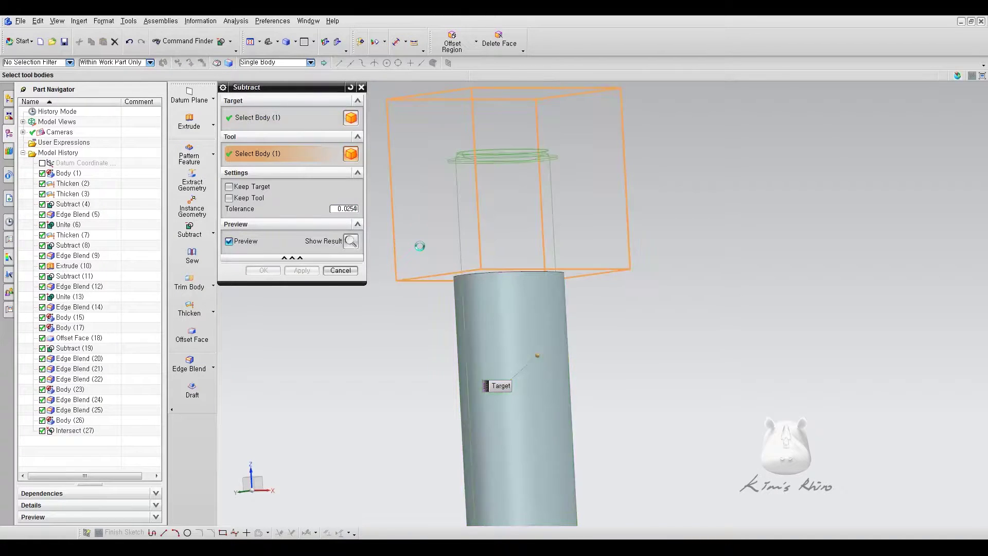
left_click(238, 201)
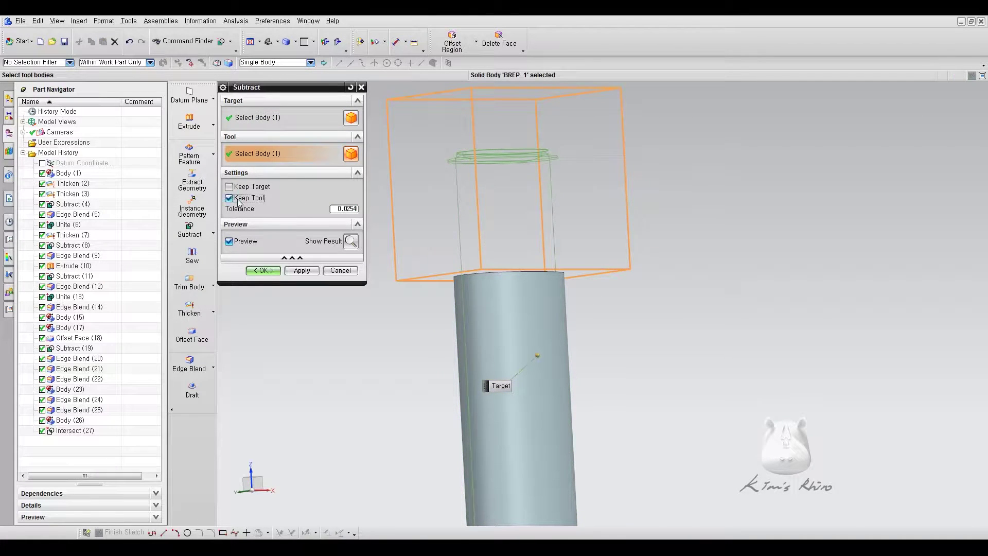
left_click(263, 271)
- Hide the box to expose the divided upper and lower sections of the body
left_click(415, 210)
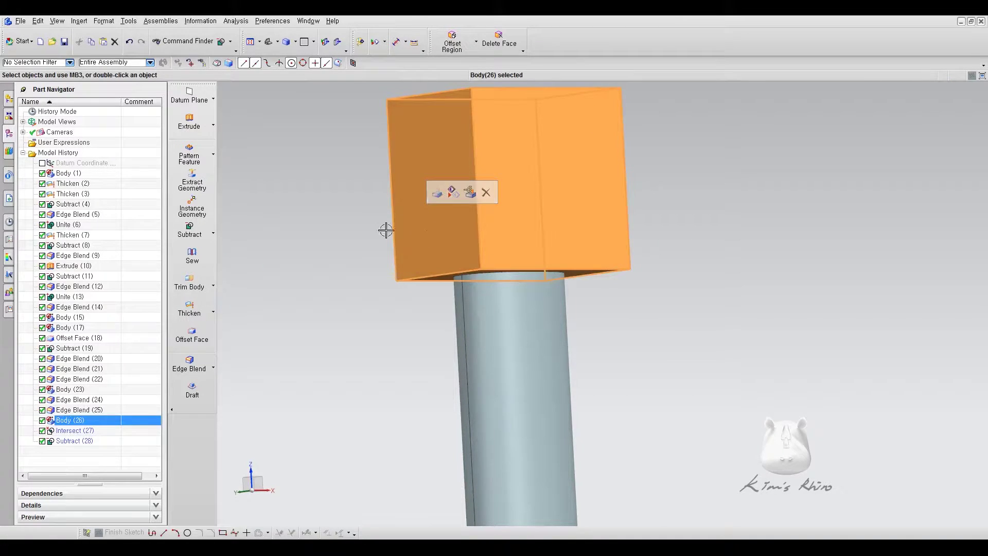
key("ctrl+b")
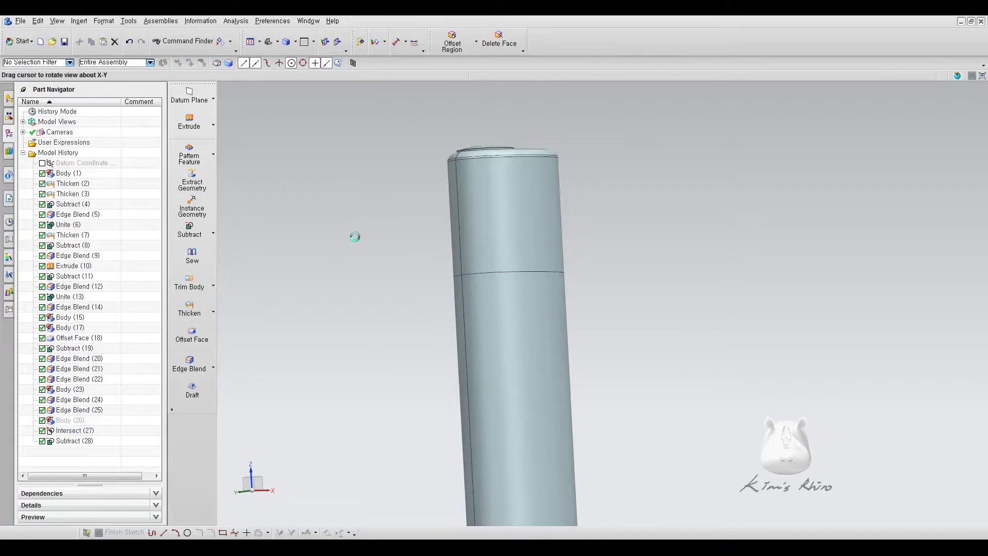
middle_click_drag(355, 236, 447, 236)
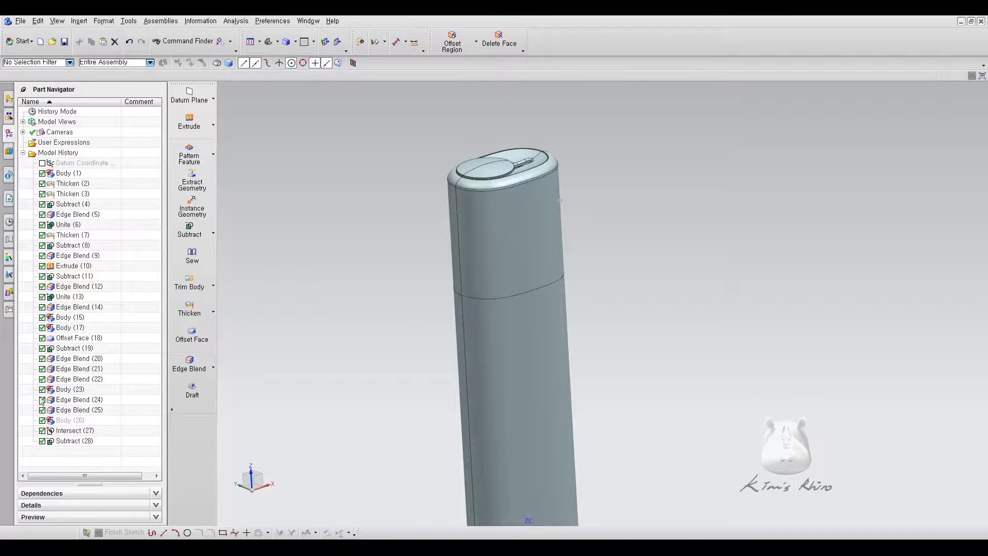
- Open the Subtract feature from the model history to review its target, tool and keep settings, and accept it
left_click(74, 422)
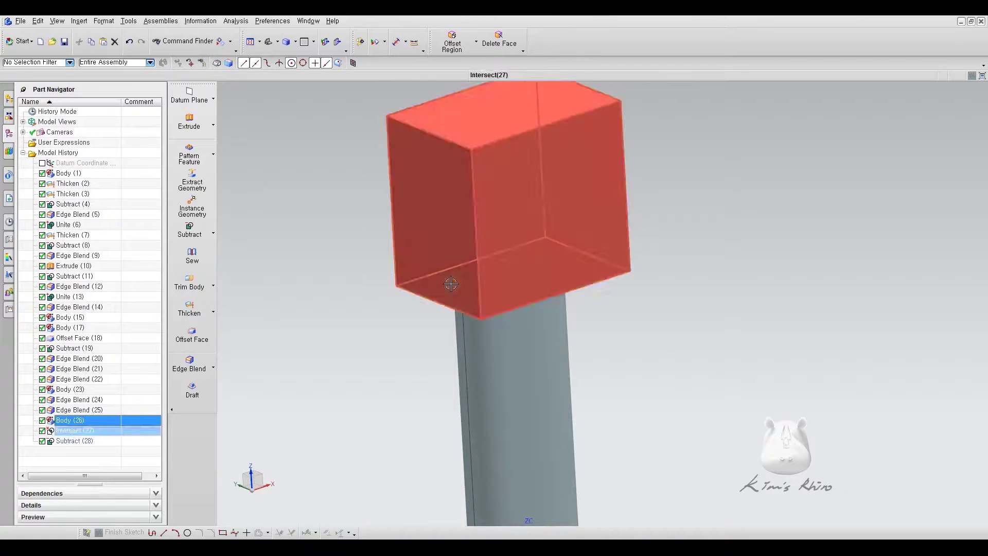
middle_click_drag(320, 379, 314, 349)
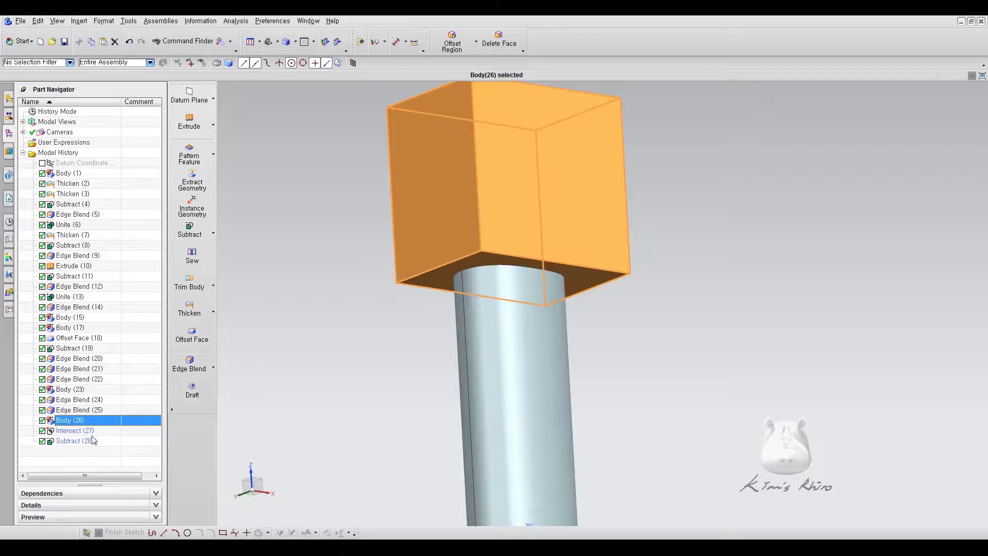
left_click(71, 442)
double_click(72, 442)
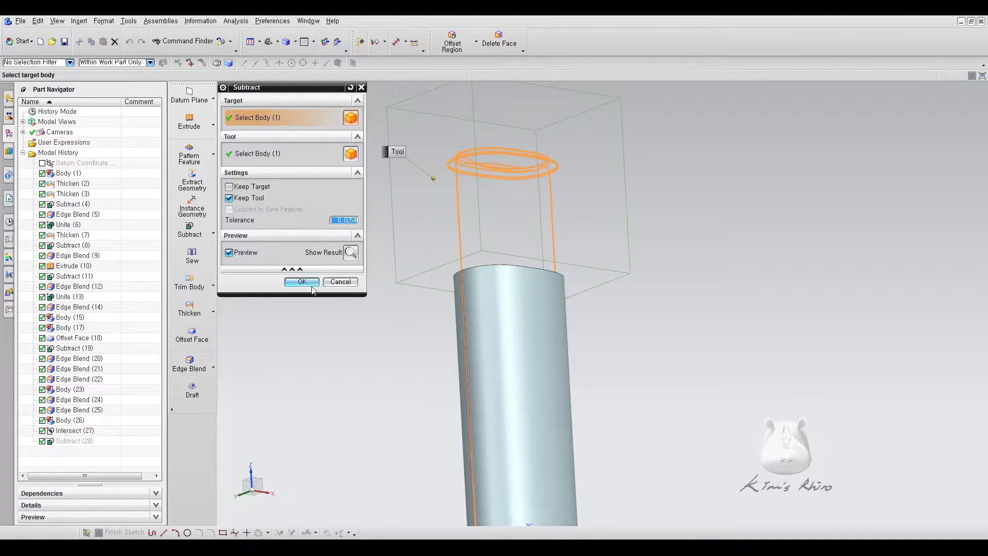
left_click(310, 284)
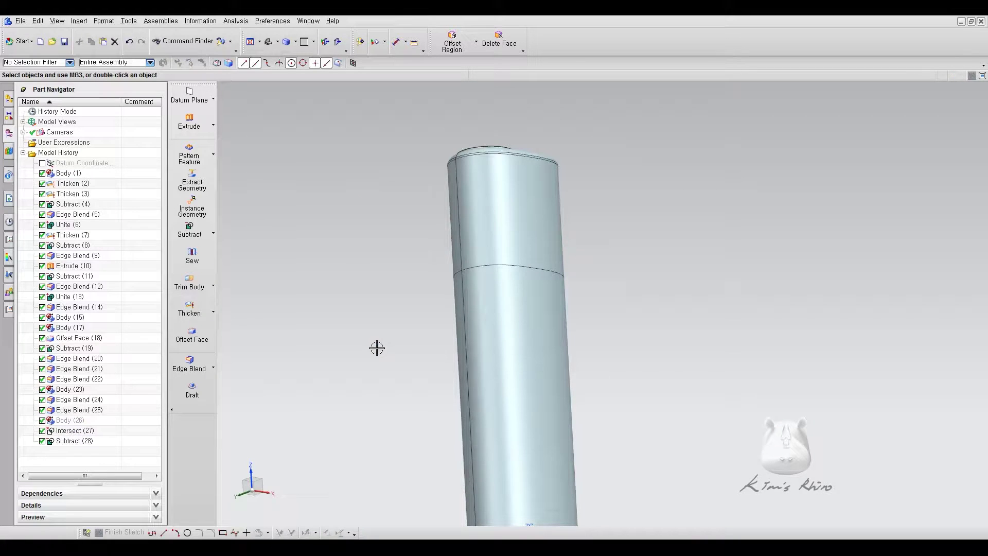
- Undo the hiding of the box, inspect it around the body's upper end, and hide it again
key("ctrl+z")
left_click(415, 236)
key("Escape")
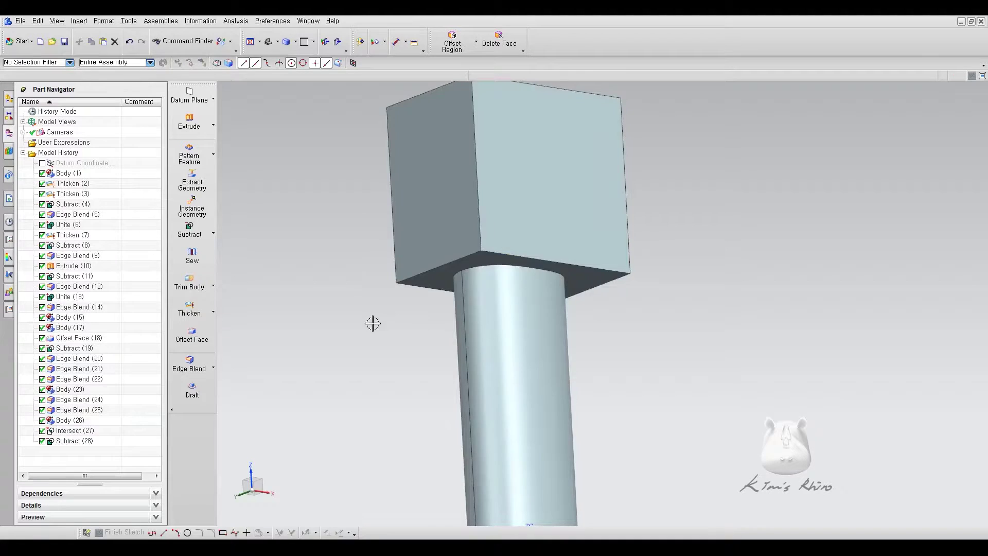
left_click(423, 152)
key("Escape")
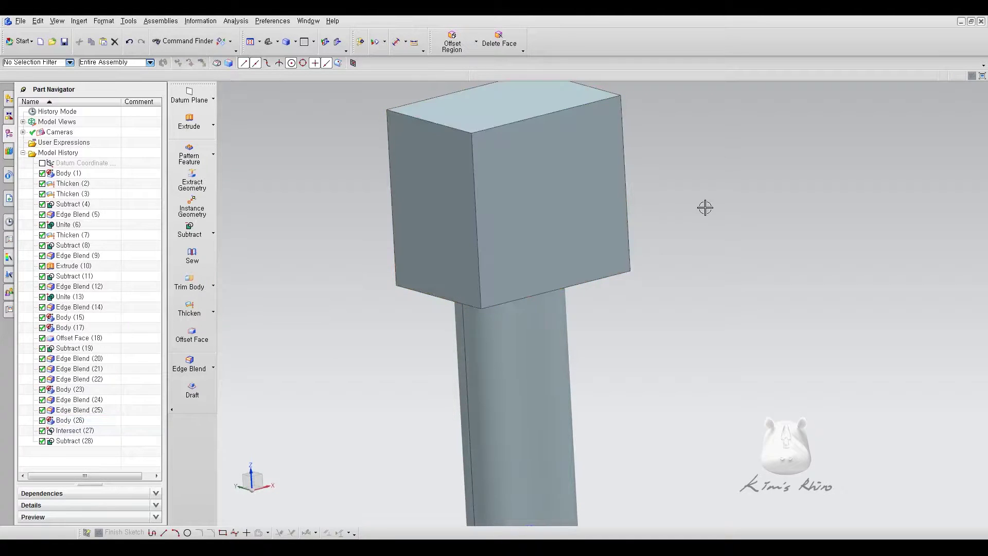
middle_click_drag(705, 207, 580, 181)
left_click(580, 180)
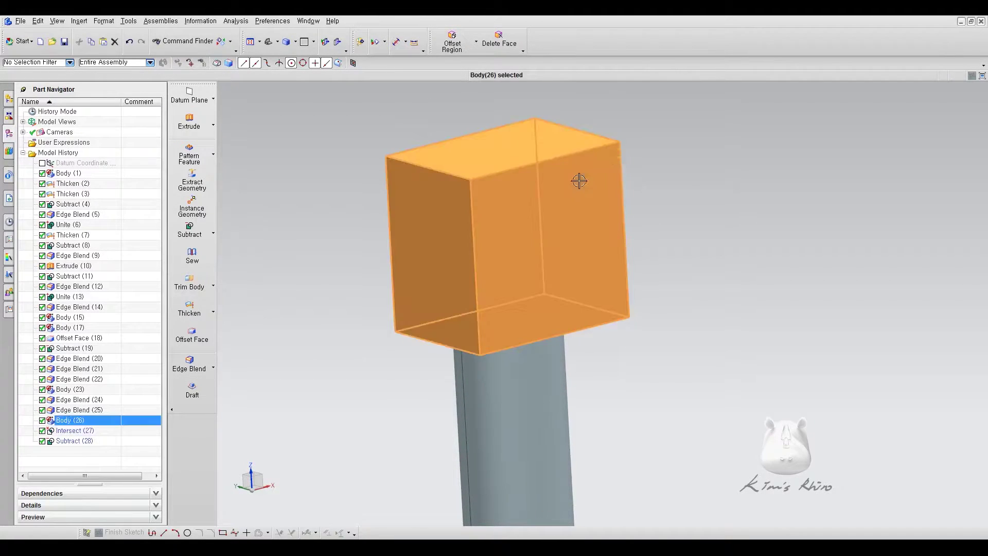
key("ctrl+b")
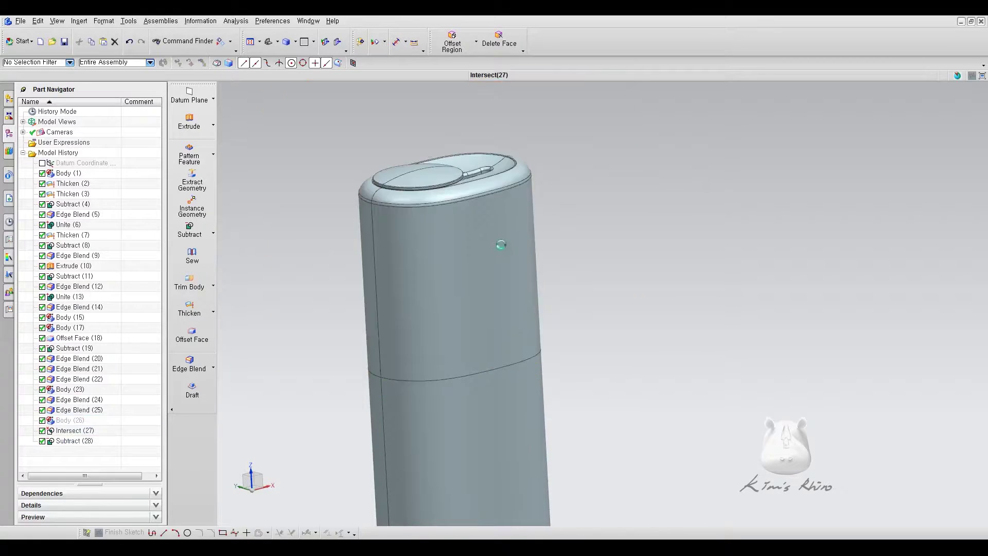
- Try hiding the upper section to check which bodies lie beneath it, undoing the first hide
left_click(496, 243)
key("ctrl+b")
key("ctrl+z")
left_click(530, 267)
key("ctrl+b")
middle_click_drag(667, 342, 662, 322)
- Suppress the Intersect (27) and Subtract (28) features to restore the undivided body
left_click(69, 441)
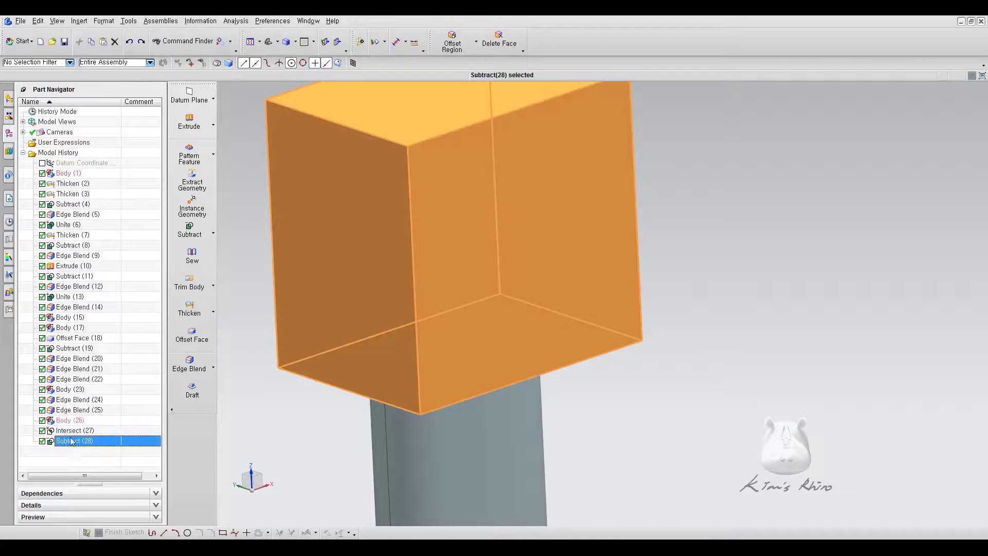
left_click(69, 432, "ctrl")
left_click(69, 459)
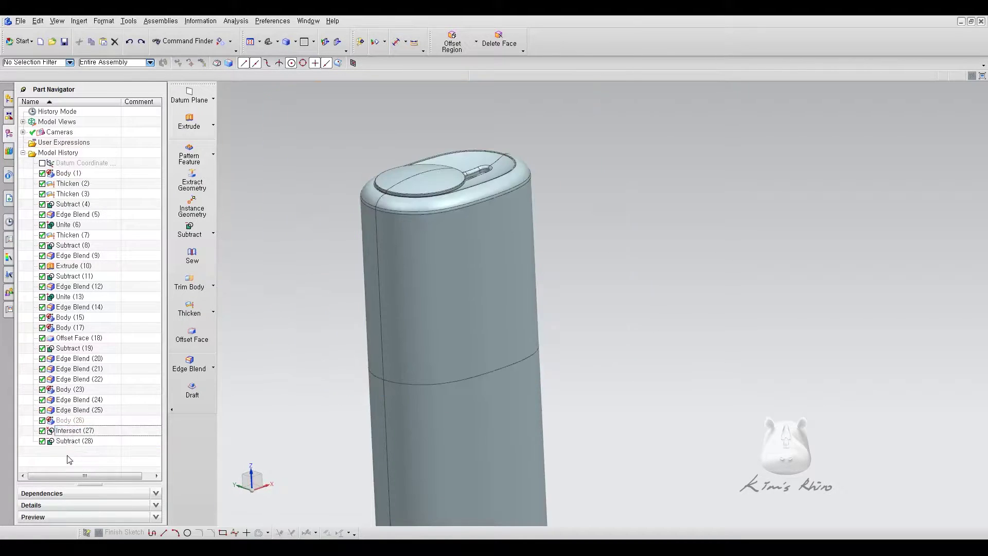
left_click(43, 431)
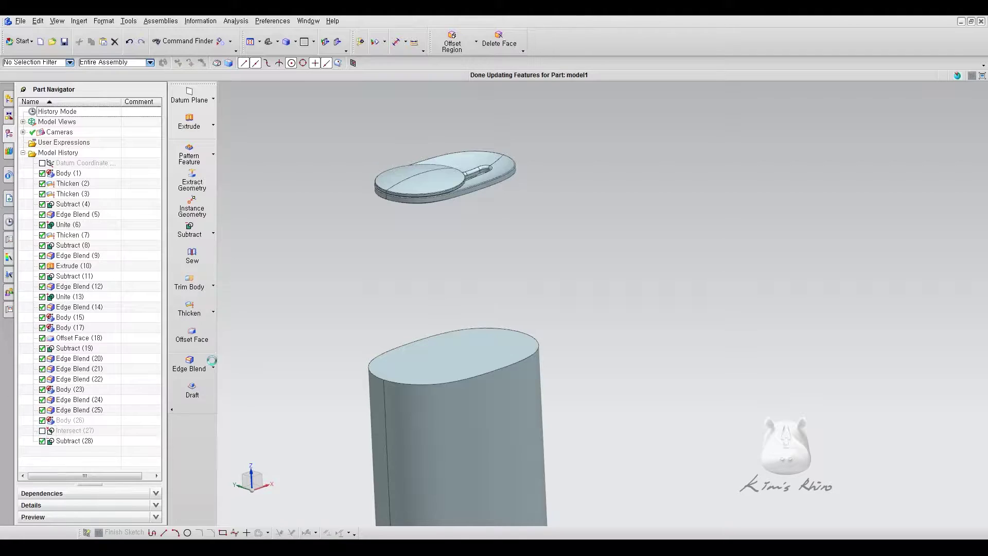
left_click(42, 441)
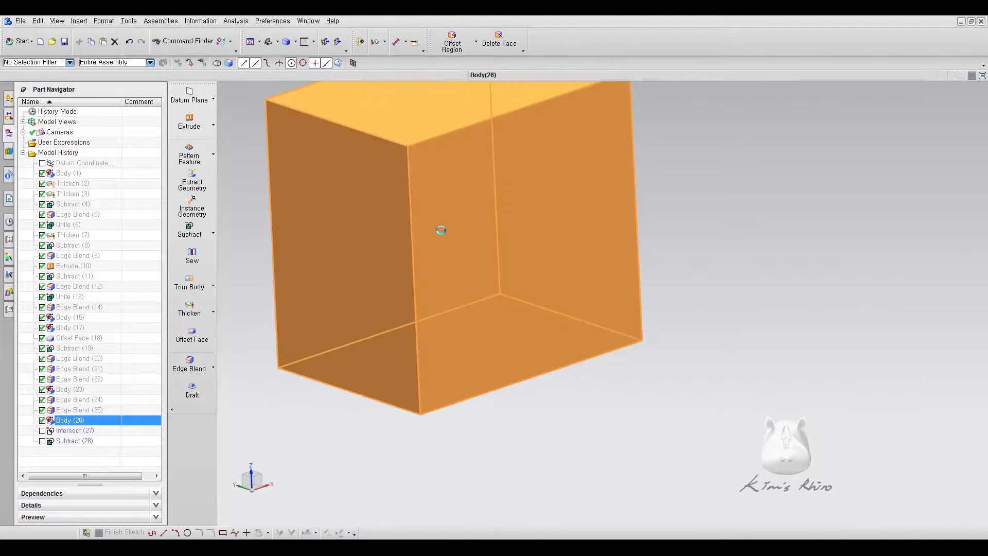
- Create a new Intersect of the undivided body and the box, keeping both target and tool
left_click(213, 236)
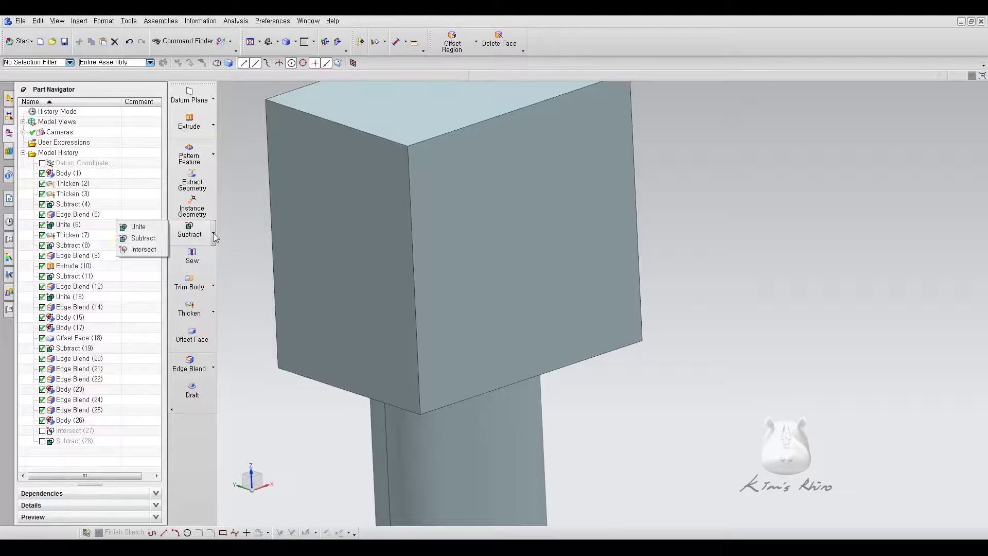
left_click(144, 249)
left_click(444, 453)
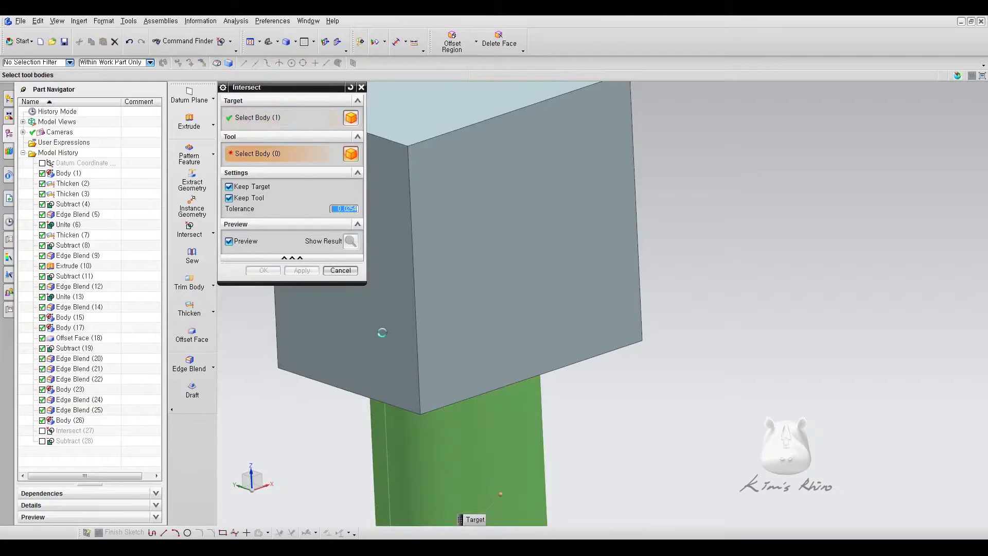
left_click(382, 332)
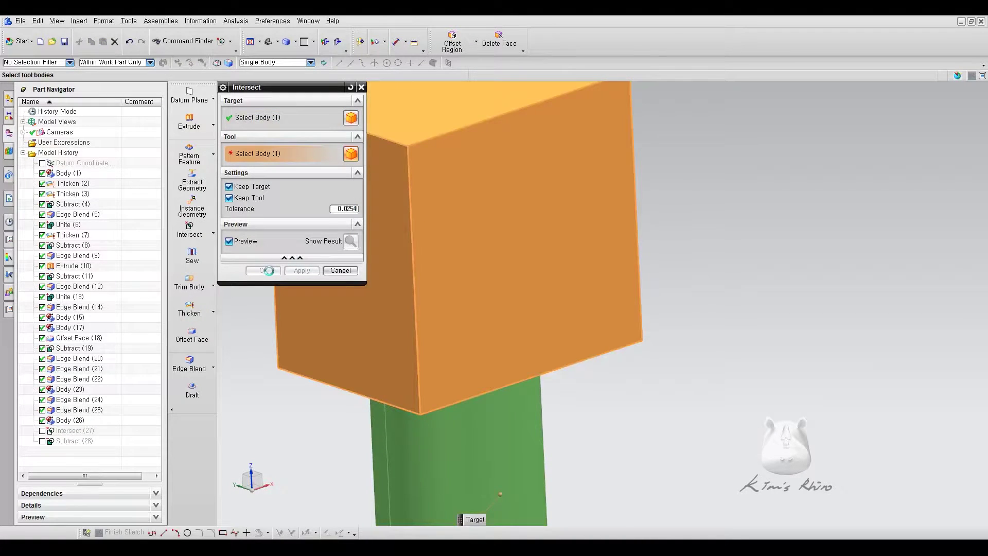
left_click(263, 270)
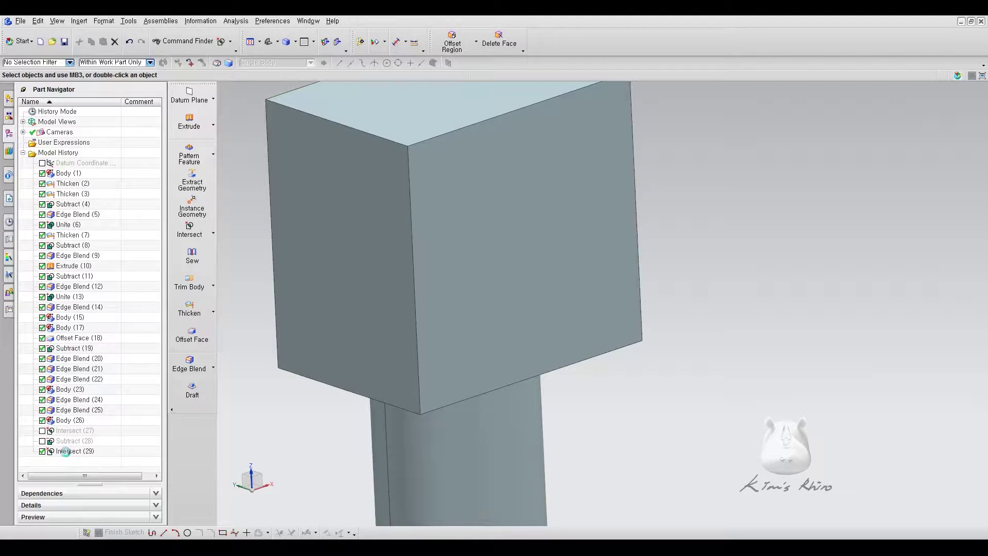
- Reorder the new Intersect ahead of the suppressed Subtract feature in the model history and unsuppress that Subtract
left_click_drag(72, 451, 65, 435)
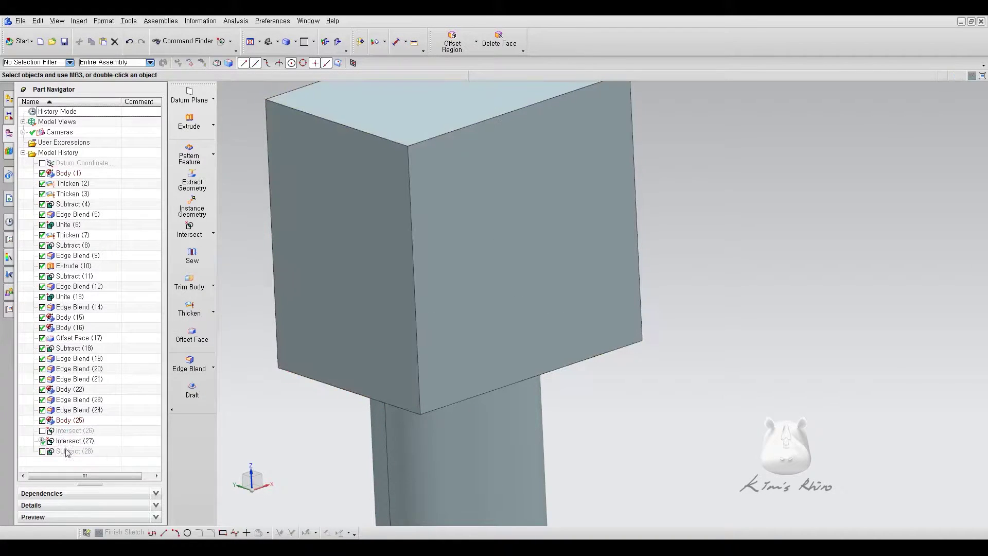
left_click(42, 451)
- Hide the box around the upper end, leaving the divided body sections and the end plate in view
left_click(457, 259)
key("ctrl+b")
middle_click_drag(611, 300, 651, 297, "shift")
left_click(473, 217)
key("ctrl+b")
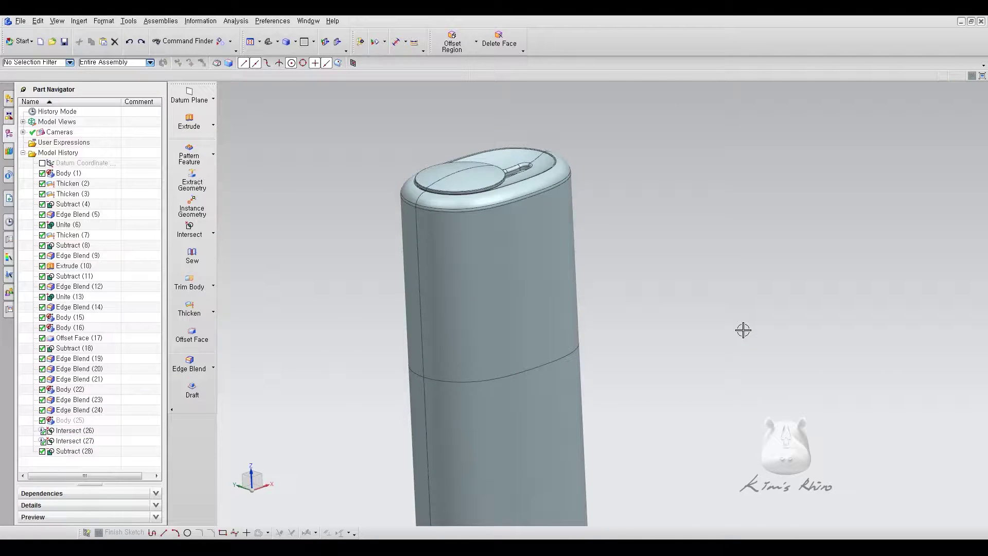
- Delete the Edge Blend (23) feature on the inner rim edge of the upper section
left_click(67, 431)
left_click(87, 400)
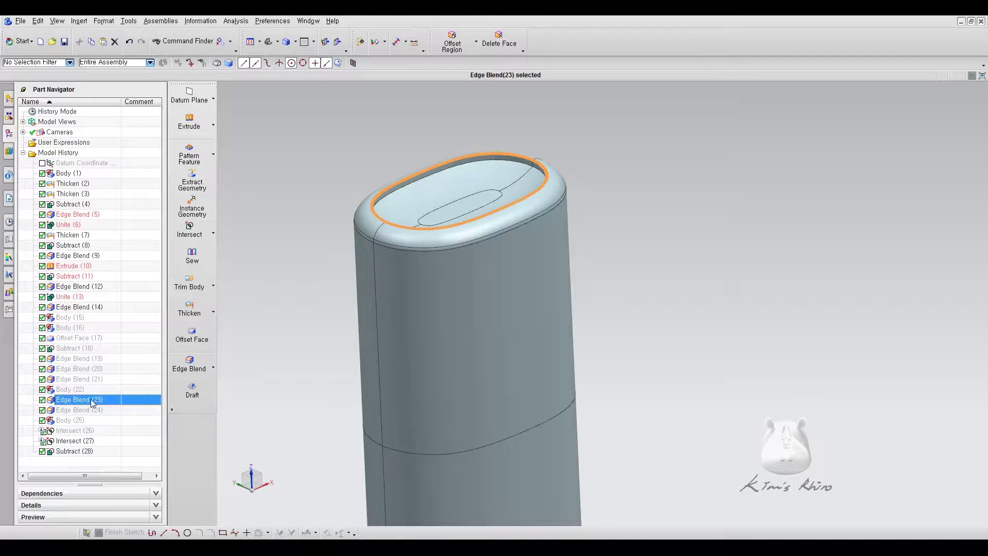
key("Delete")
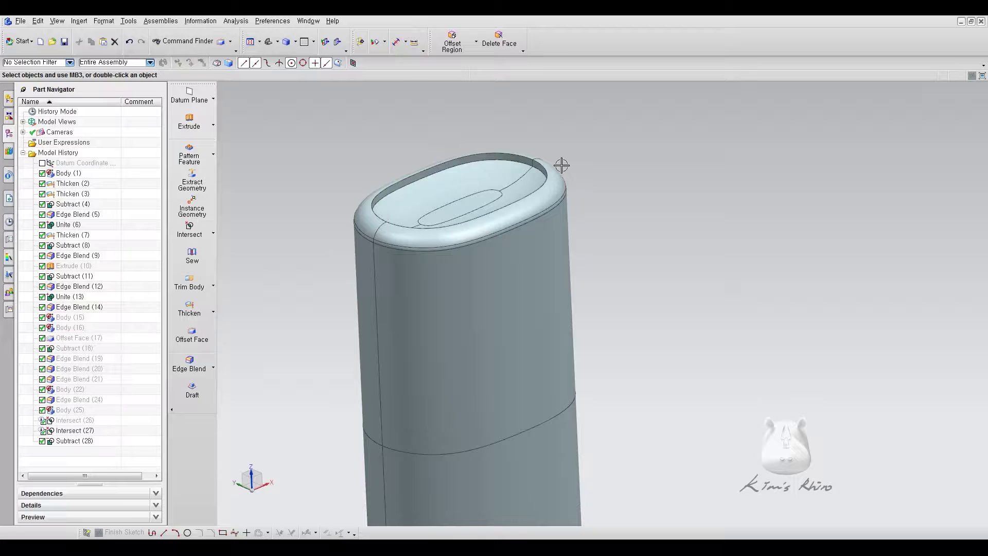
- Delete the two side wall faces of the recess in the upper section's top
scroll(695, 242, "up", 4)
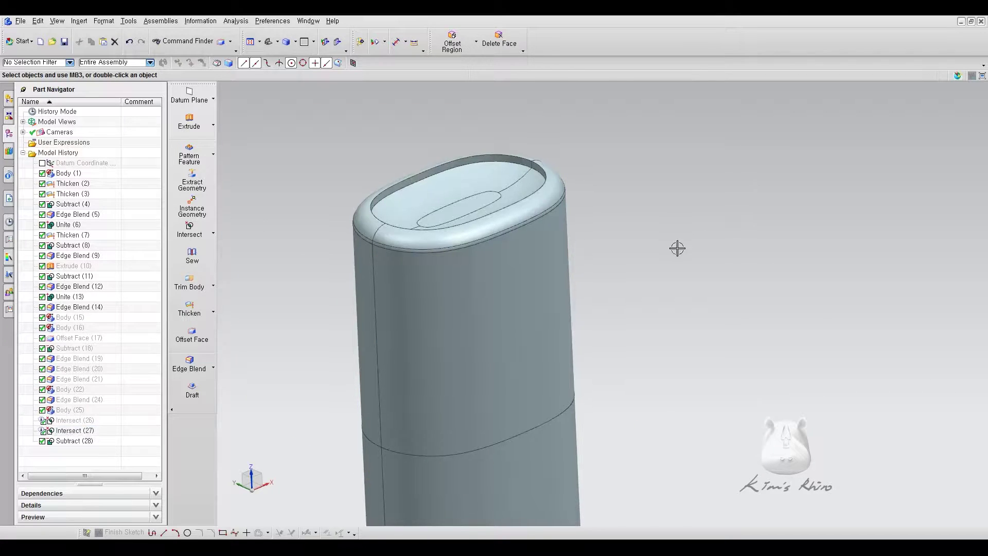
middle_click_drag(678, 178, 718, 138, "shift")
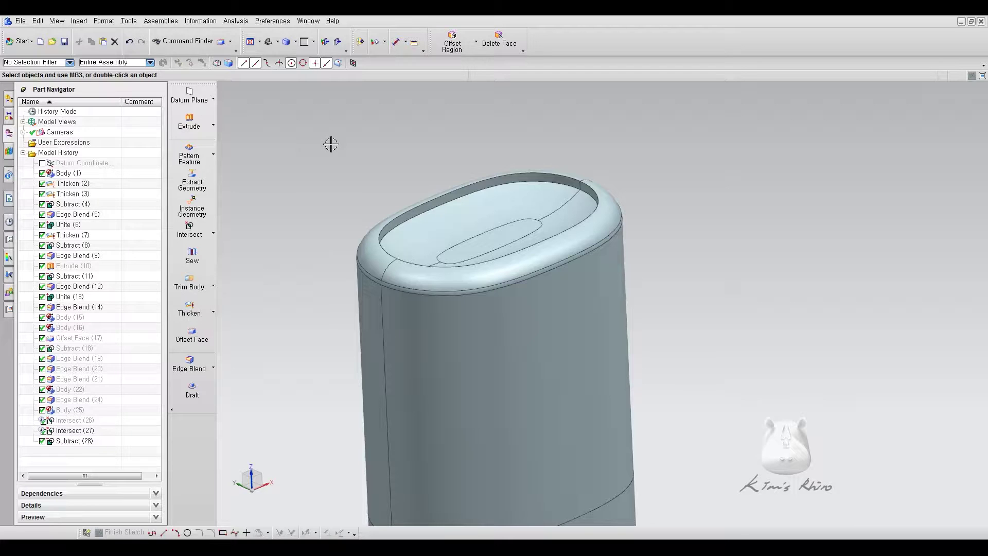
left_click(492, 46)
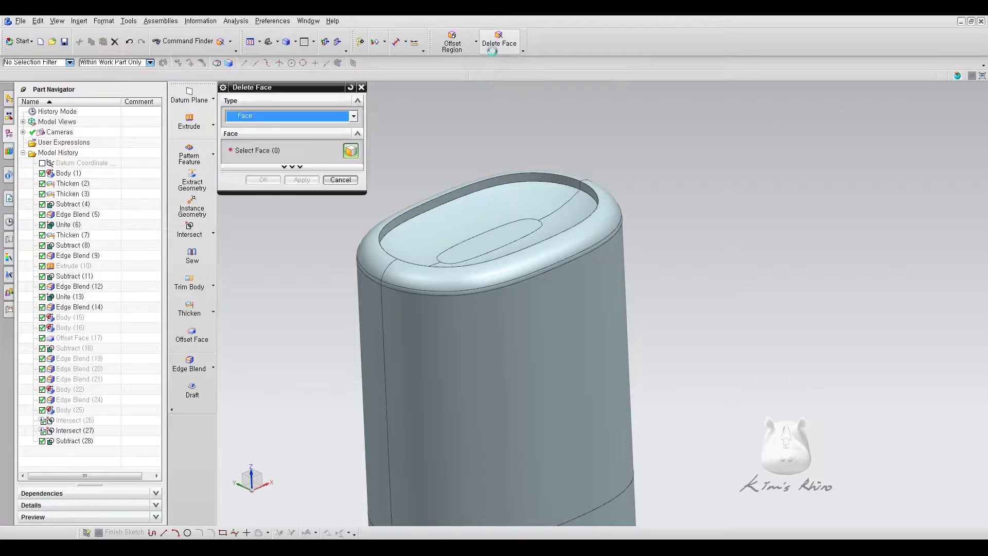
left_click(292, 166)
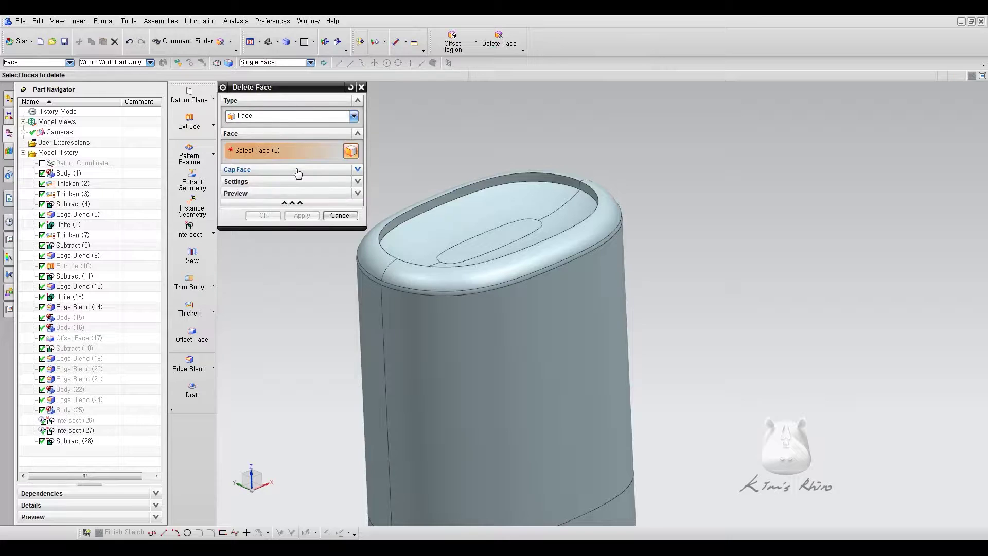
left_click(358, 194)
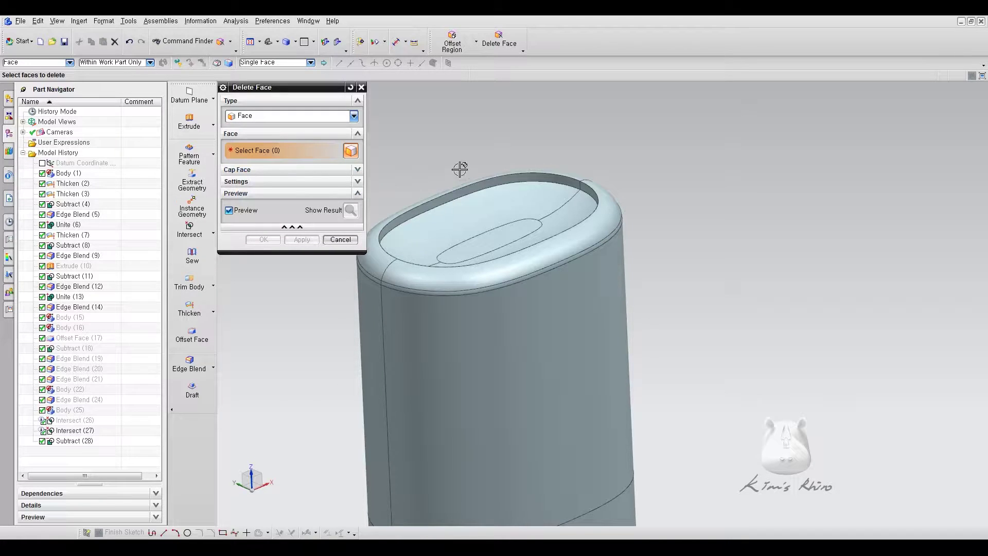
middle_click_drag(452, 149, 502, 155, "shift")
scroll(501, 155, "up", 4)
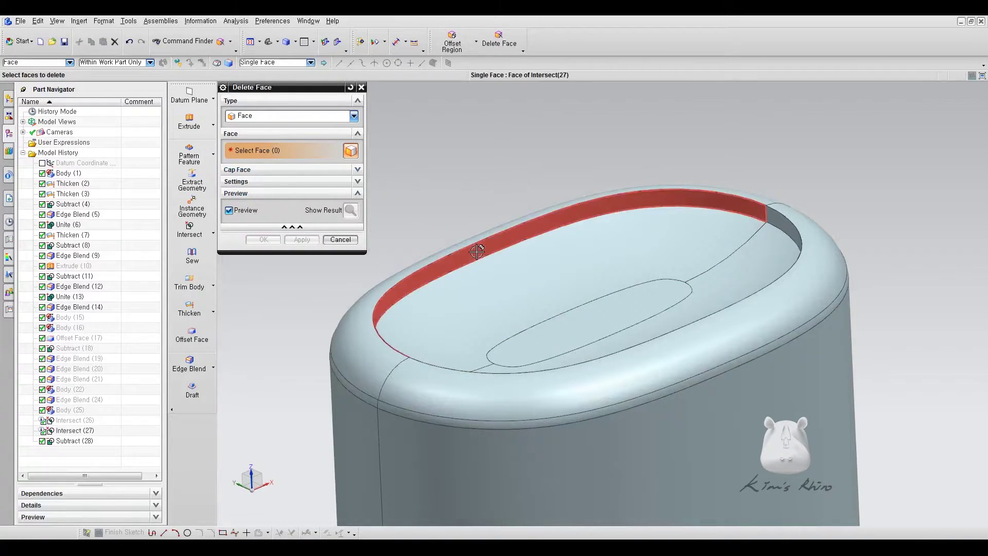
left_click(480, 242)
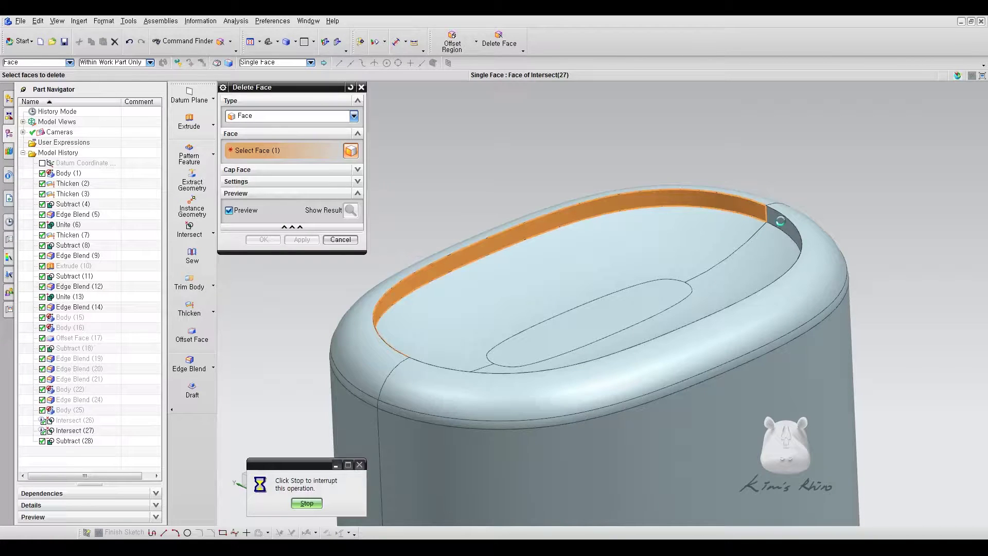
left_click(780, 221)
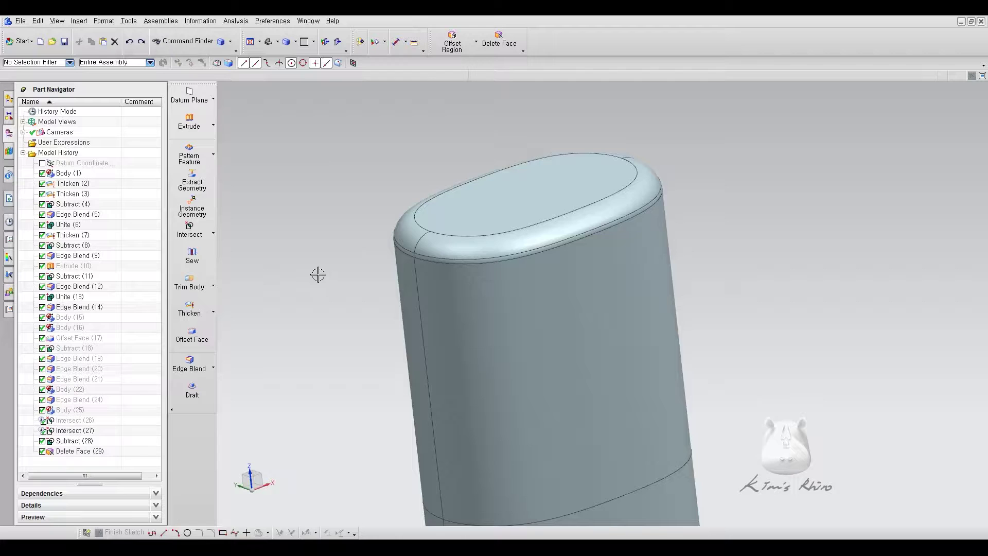
- Switch to wireframe display and delete the remaining recess floor face and the elongated central face inside the upper section
right_click_drag(416, 154, 374, 155)
middle_click_drag(766, 297, 752, 289)
scroll(433, 201, "up", 3)
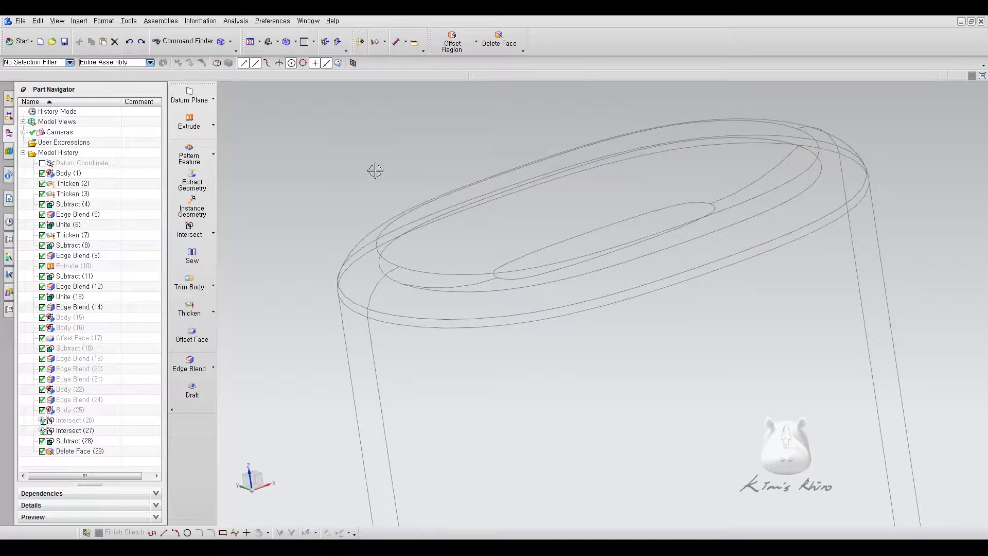
left_click(498, 40)
right_click(498, 259)
left_click(516, 265)
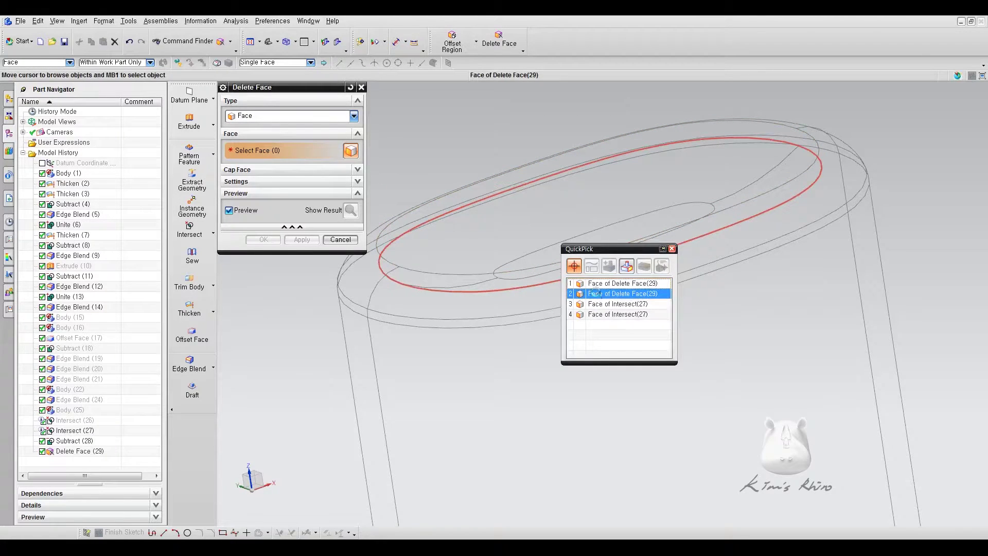
left_click(594, 293)
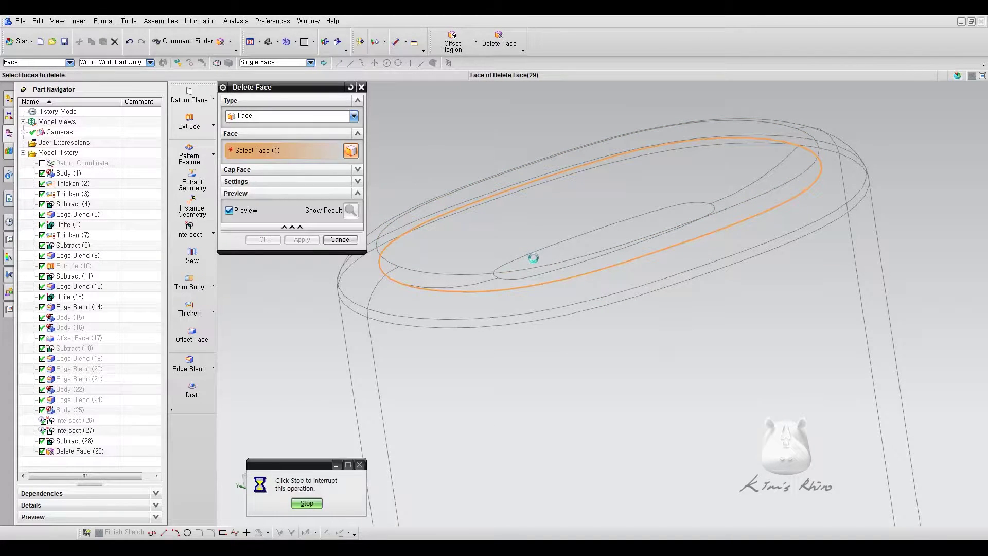
right_click(553, 253)
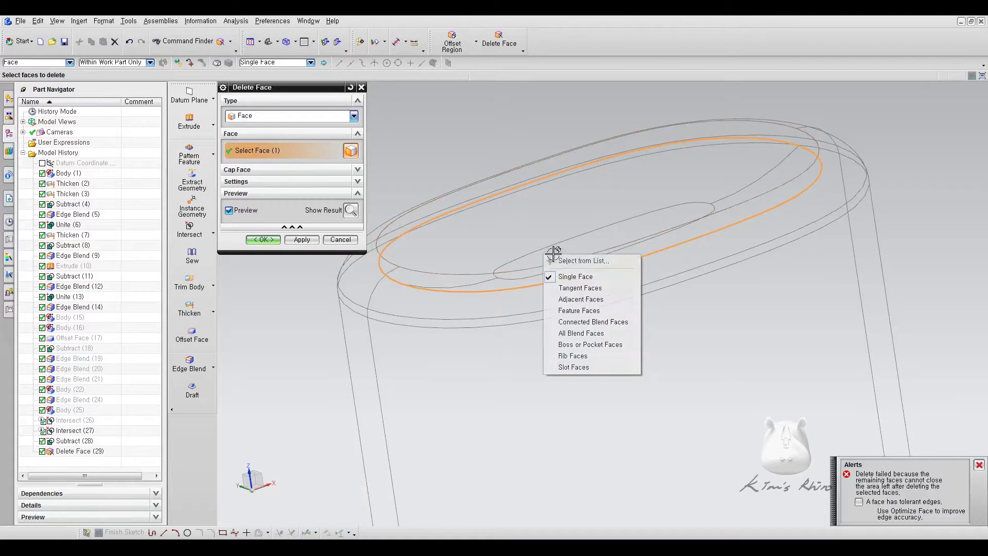
left_click(593, 262)
left_click(656, 276)
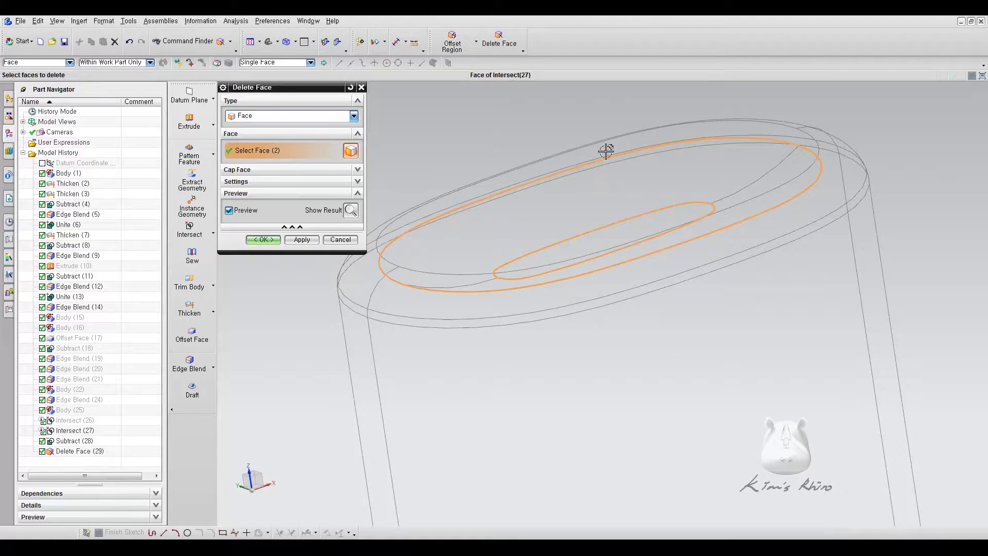
left_click(273, 240)
- Offset the upper section's tangent outer faces 2 mm inward and return to shaded display
scroll(688, 185, "up", 2)
scroll(689, 185, "up", 3)
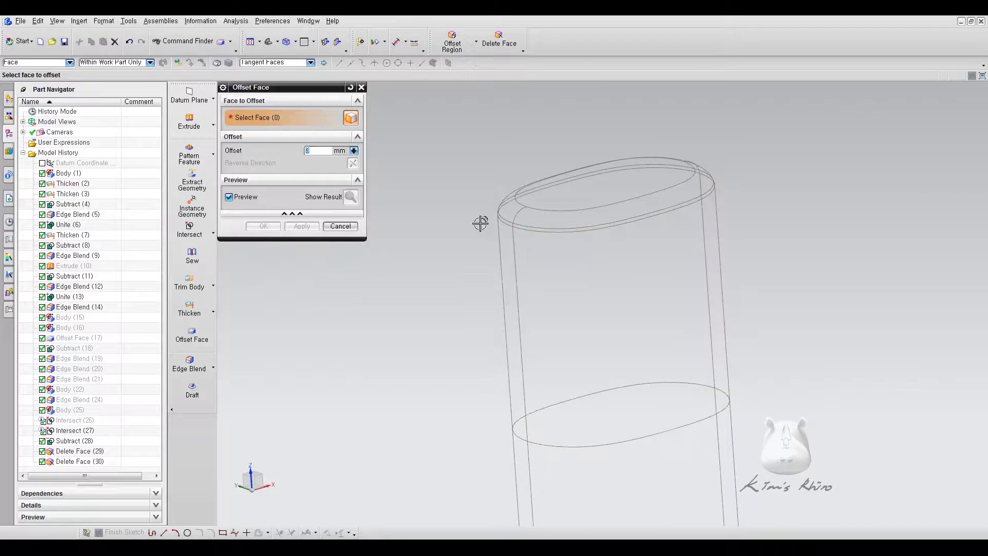
left_click(538, 255)
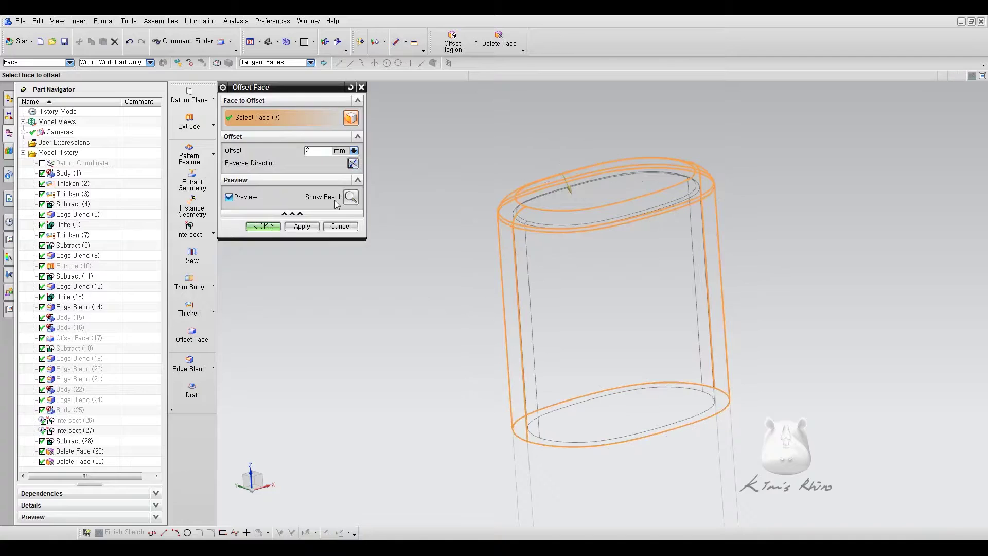
left_click(263, 226)
mouse_move(434, 225)
middle_mouse_down()
mouse_move(619, 232)
mouse_move(657, 260)
mouse_move(654, 274)
mouse_move(669, 243)
middle_mouse_up()
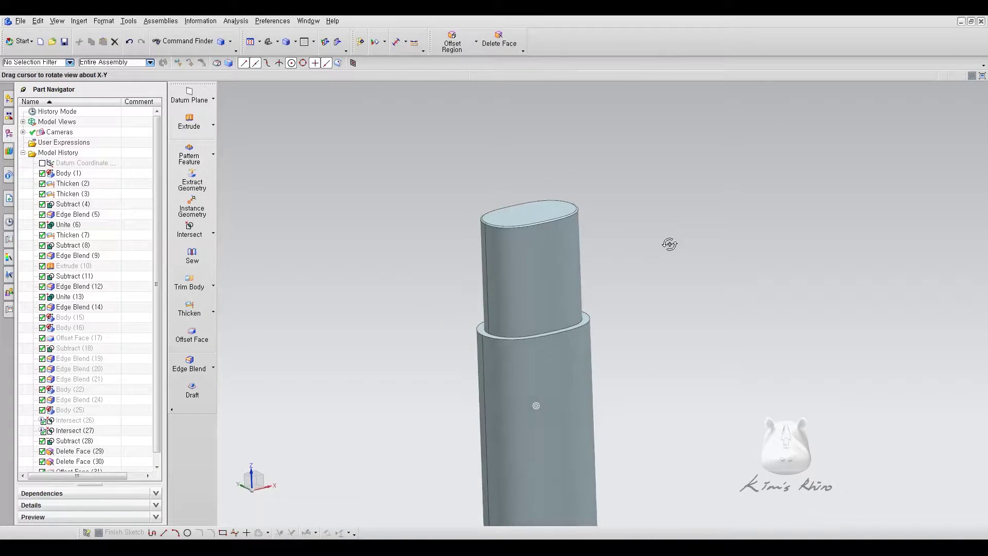
- Delete the narrow rim faces around the upper section's top edge to leave a sharp edge
scroll(527, 200, "up", 3)
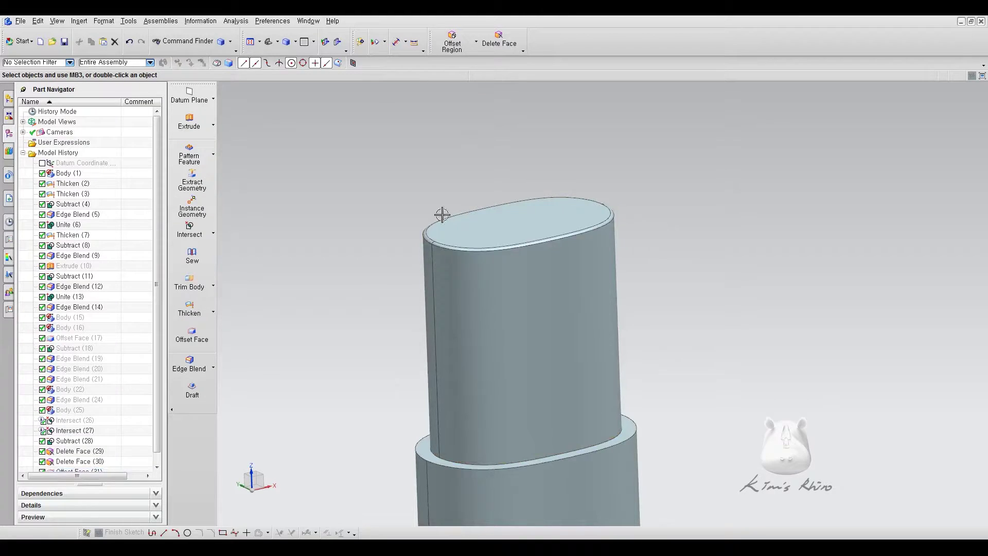
left_click(499, 44)
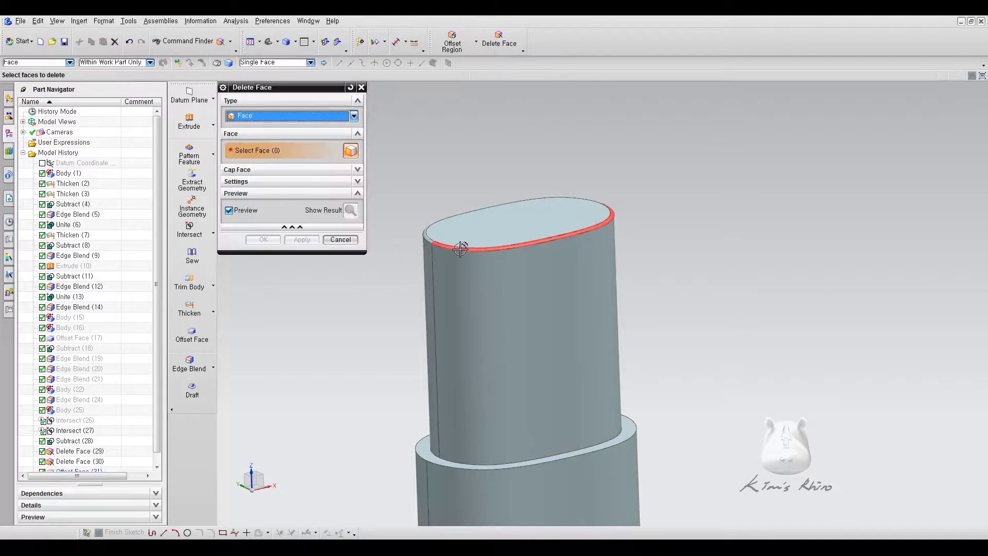
left_click(428, 236)
left_click(263, 239)
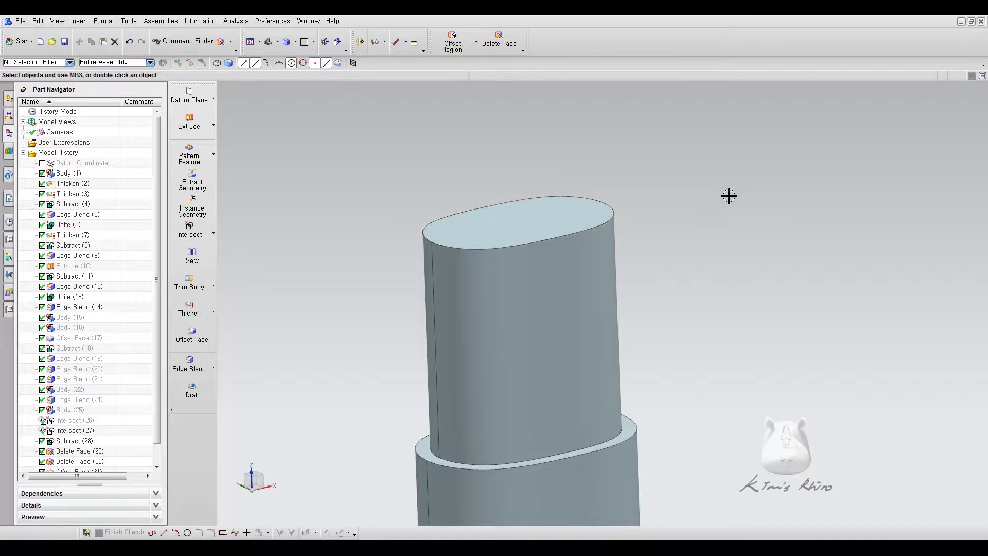
- Inspect the stepped upper section from the front and measure its height from the shoulder to the top edge
key("F8")
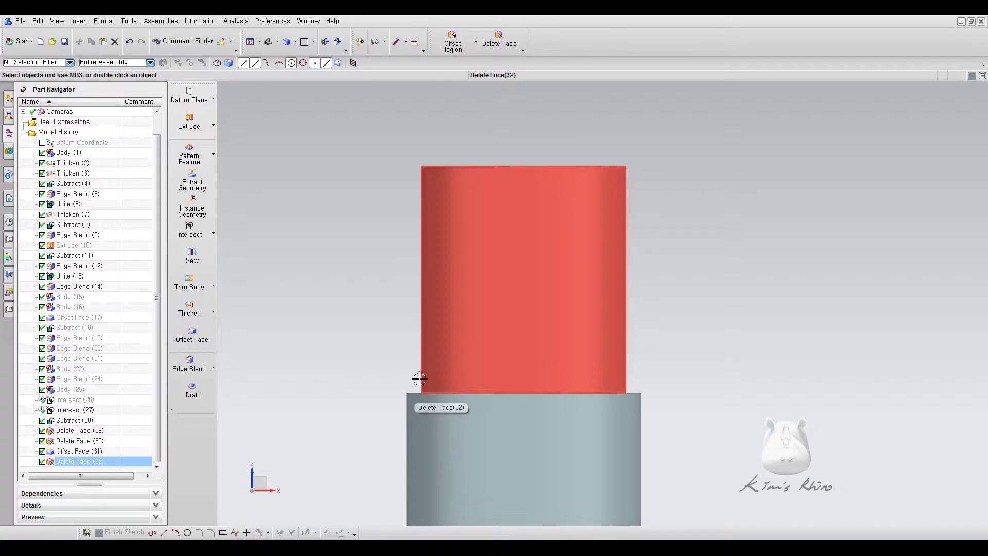
middle_click_drag(346, 349, 376, 353)
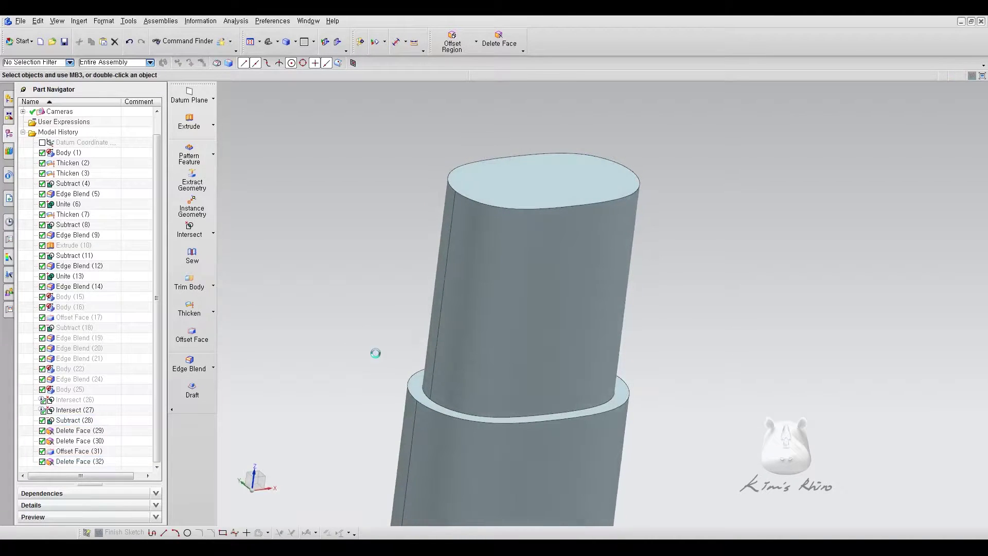
left_click(415, 44)
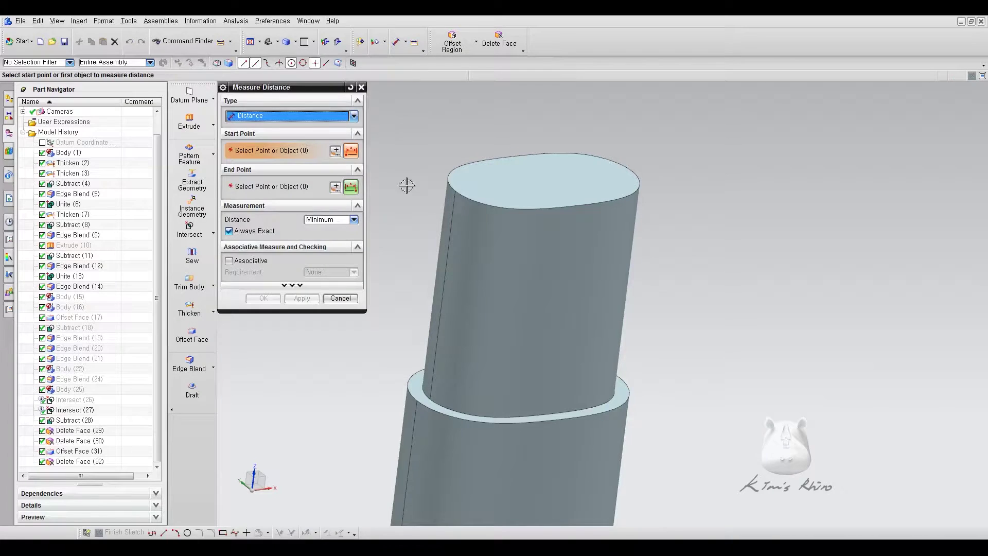
left_click(307, 115)
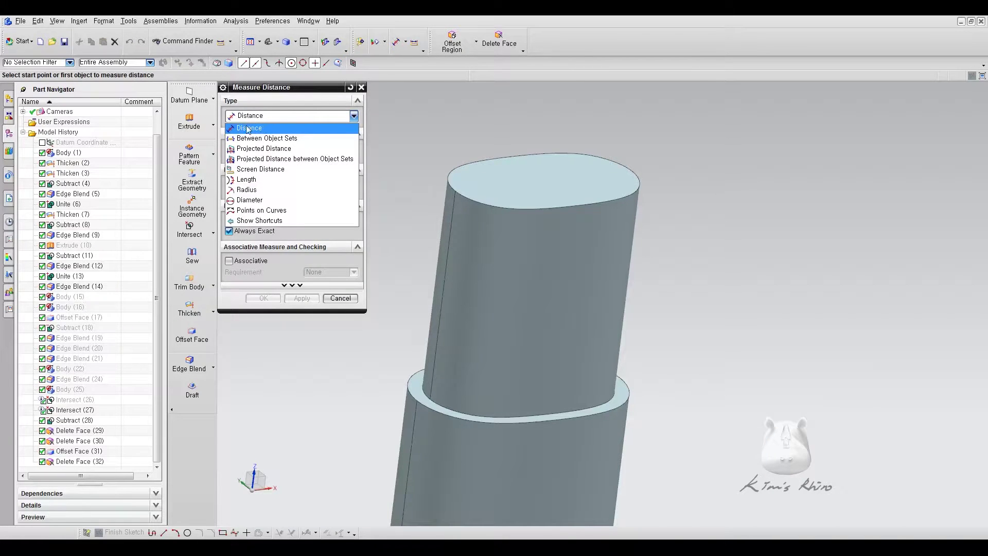
left_click(263, 128)
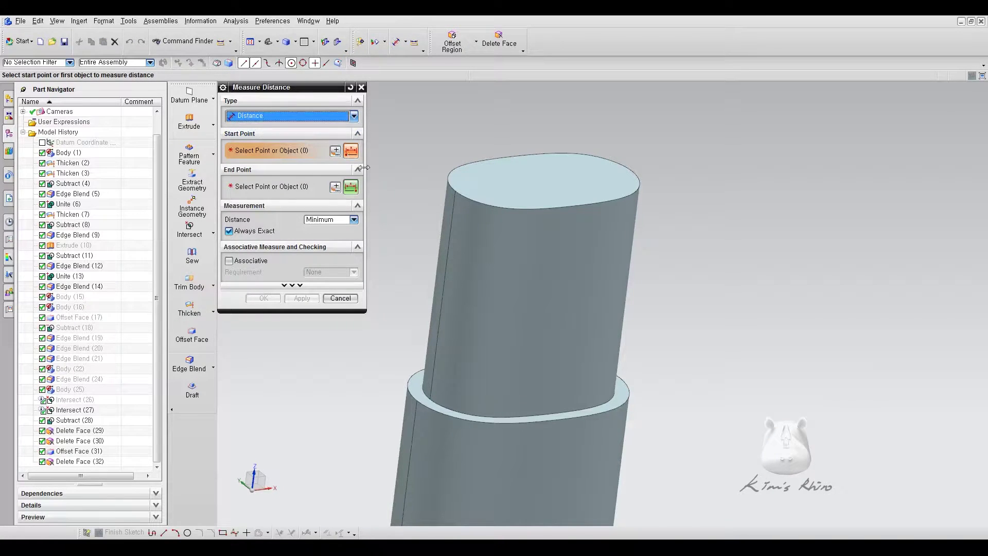
left_click(432, 401)
left_click(471, 197)
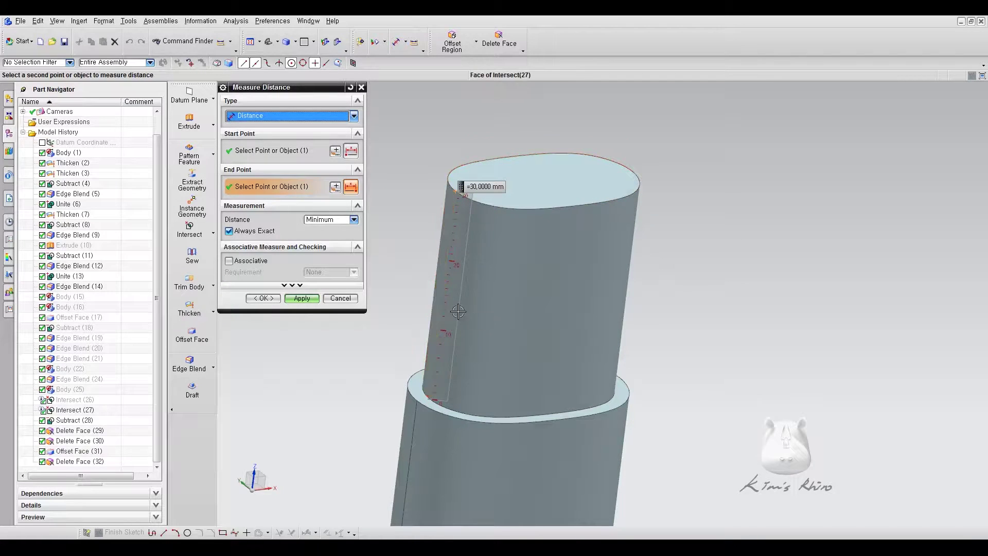
left_click(340, 298)
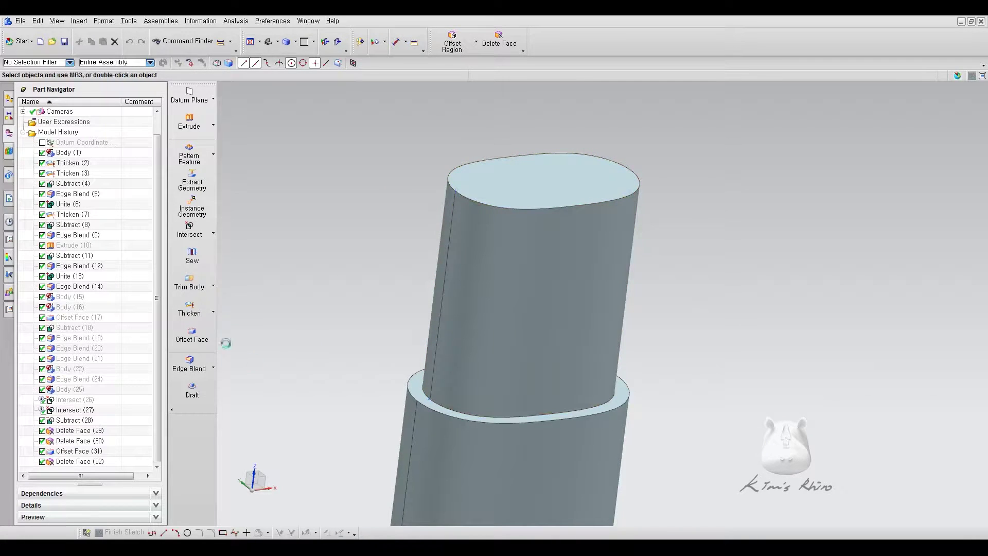
- Offset the upper section's top face 4 mm downward with the direction reversed
left_click(192, 335)
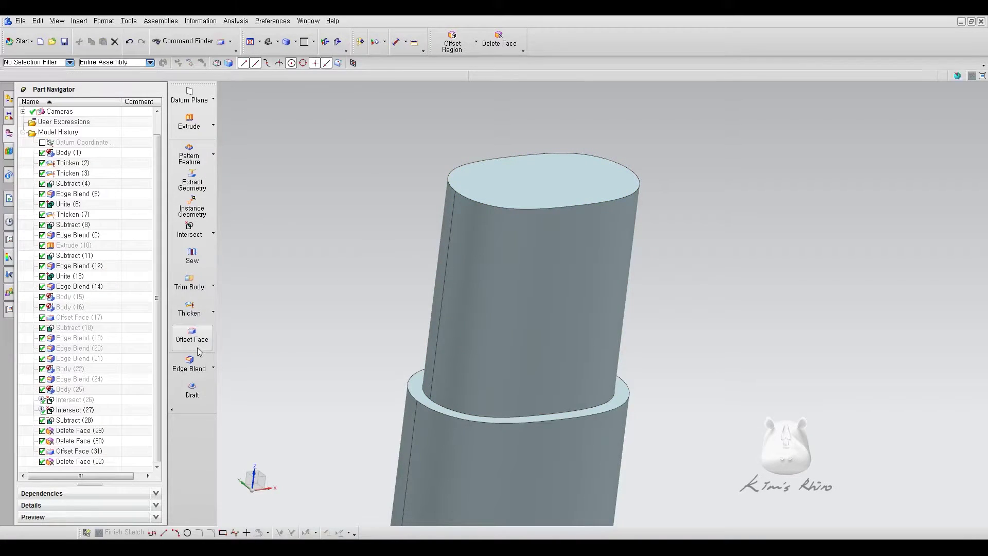
left_click(522, 168)
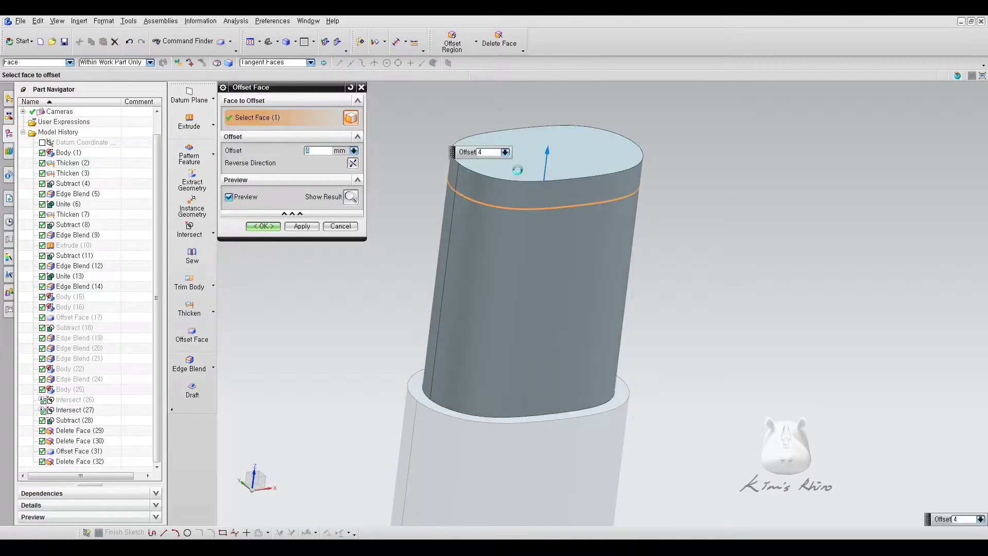
left_click(353, 163)
left_click(267, 226)
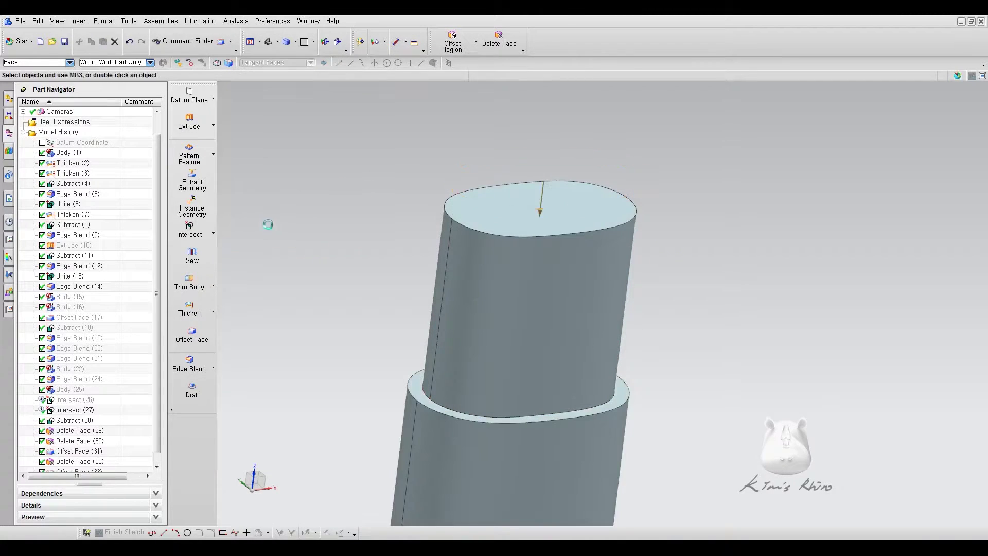
- Hide the stepped body and display only the Intersect (26) cap body in wireframe, viewed obliquely from above
middle_click_drag(729, 278, 717, 260)
scroll(716, 249, "down", 3)
middle_click_drag(717, 249, 678, 262)
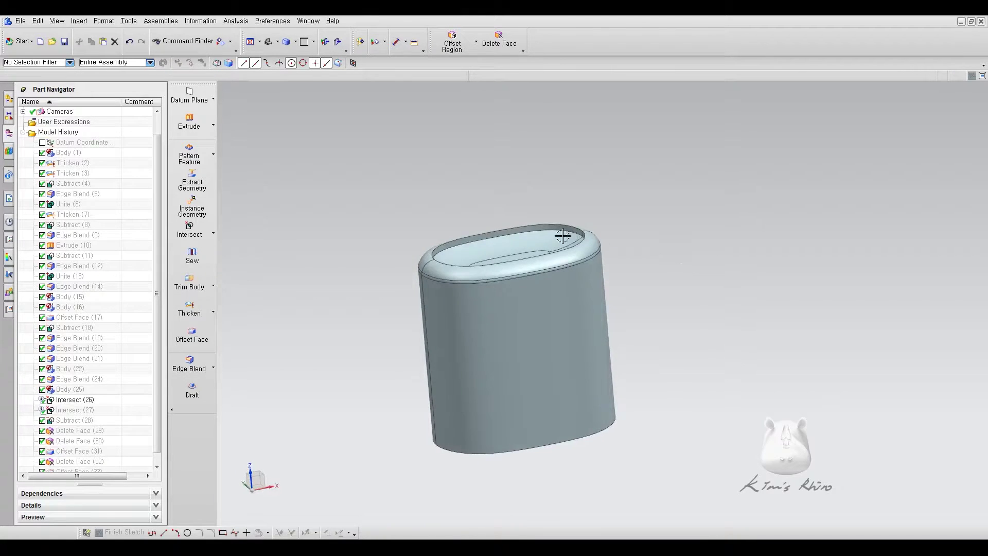
middle_click_drag(746, 344, 379, 368)
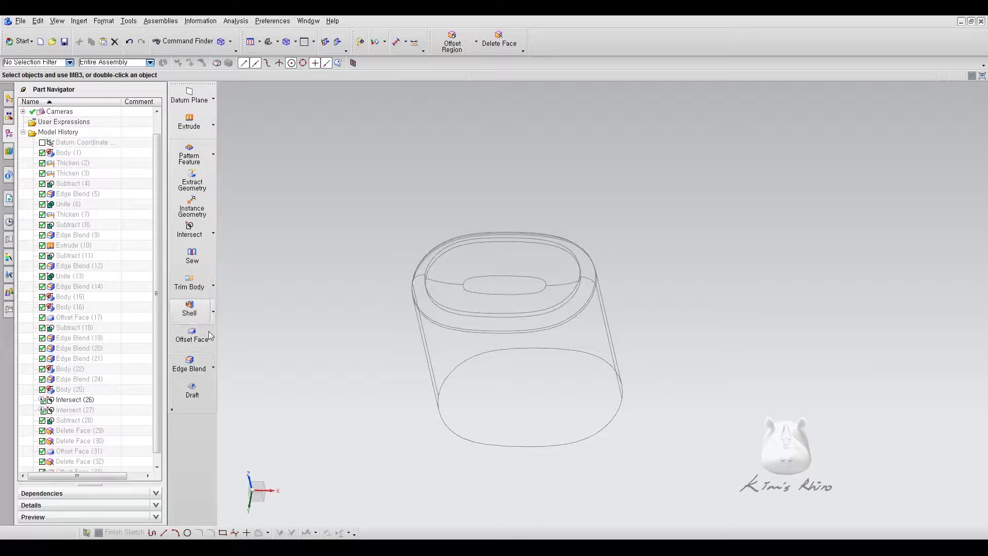
- Shell the cap body with a 1.3 mm wall, removing its bottom face, and return to shaded display
left_click(191, 310)
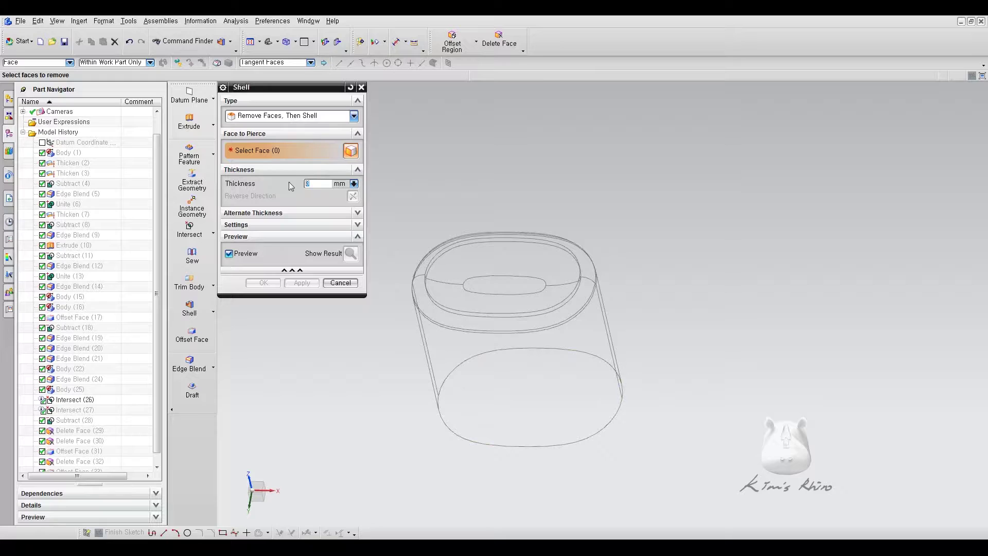
left_click(542, 376)
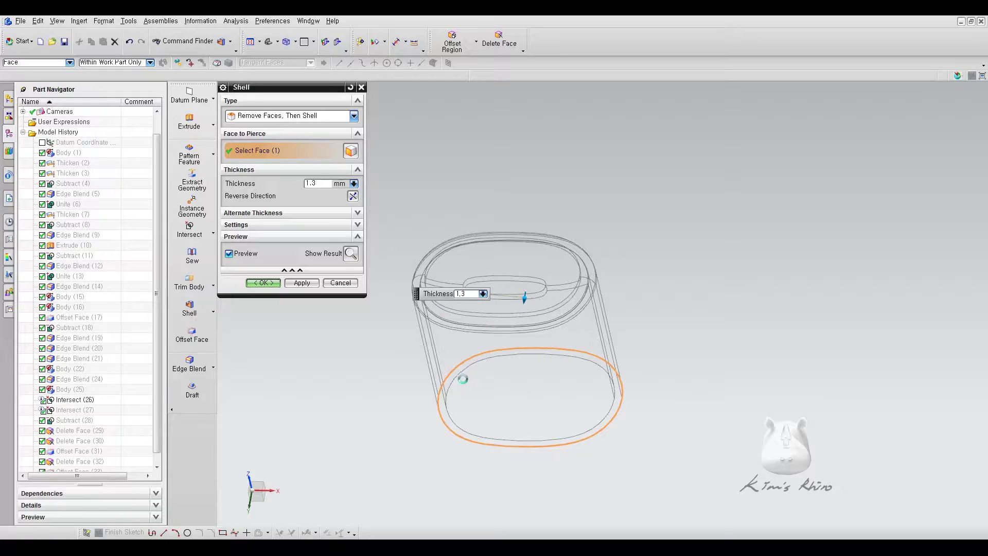
middle_click(652, 315)
mouse_move(652, 315)
middle_mouse_down()
mouse_move(670, 289)
mouse_move(699, 375)
middle_mouse_up()
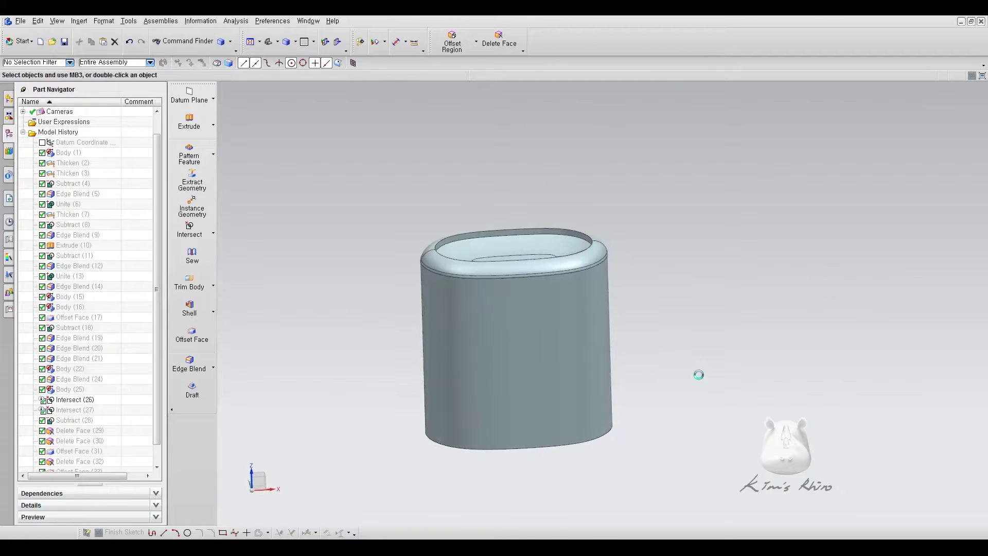
middle_click_drag(673, 258, 651, 305, "shift")
scroll(642, 256, "up", 5)
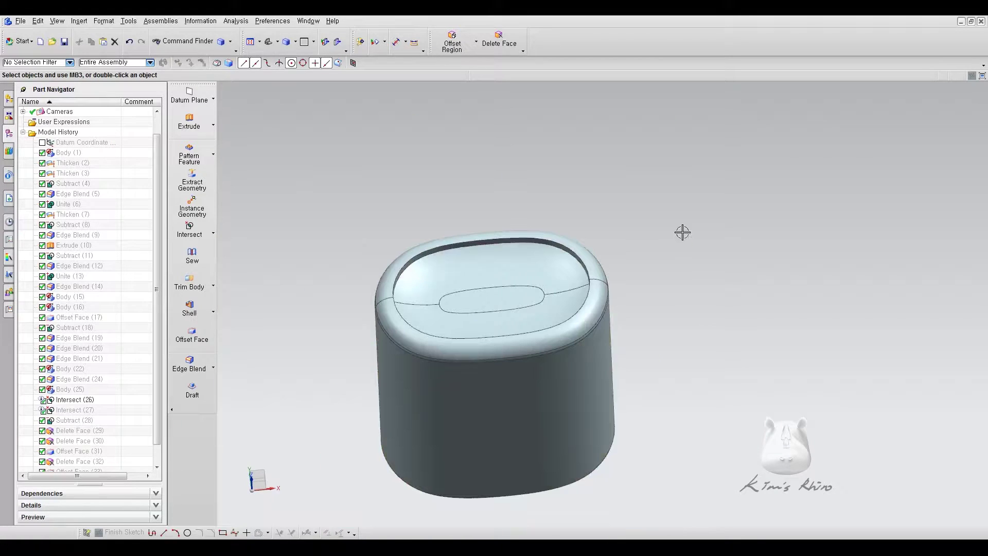
- Swap to the hidden bodies and bring the Extrude (10) insert with the keyhole-shaped recess back beside the shelled cap
key("ctrl+z")
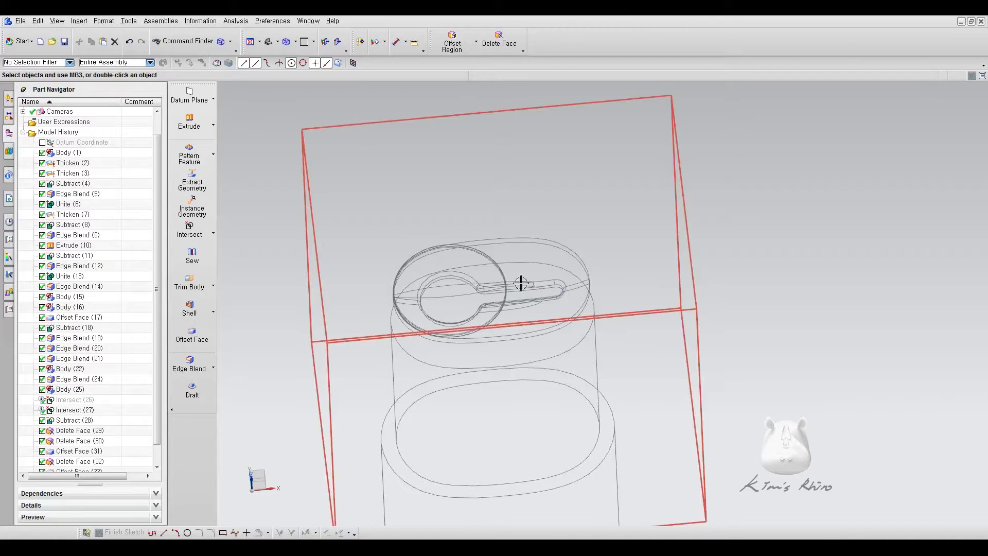
right_click(545, 250)
key("Escape")
left_click(545, 251)
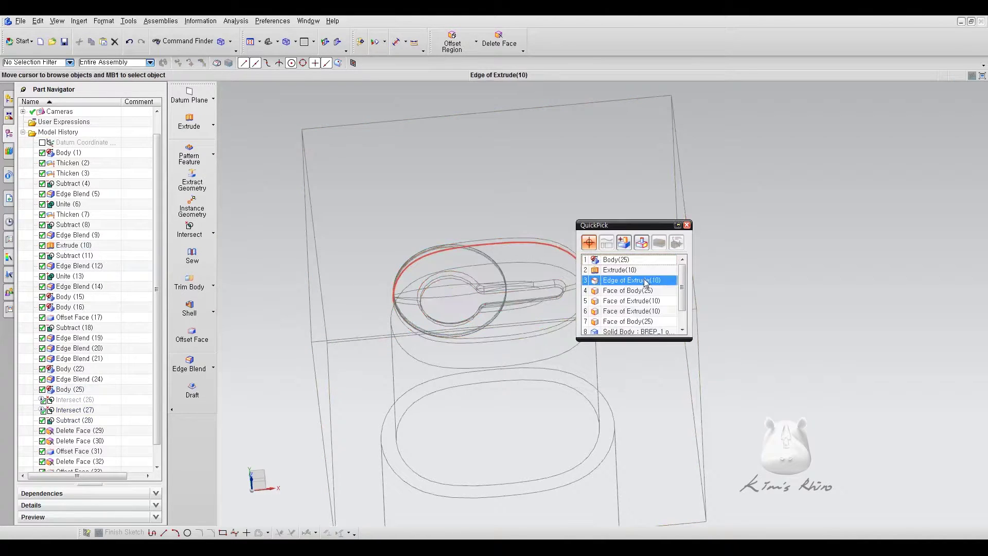
left_click(644, 282)
key("ctrl+b")
key("ctrl+shift+b")
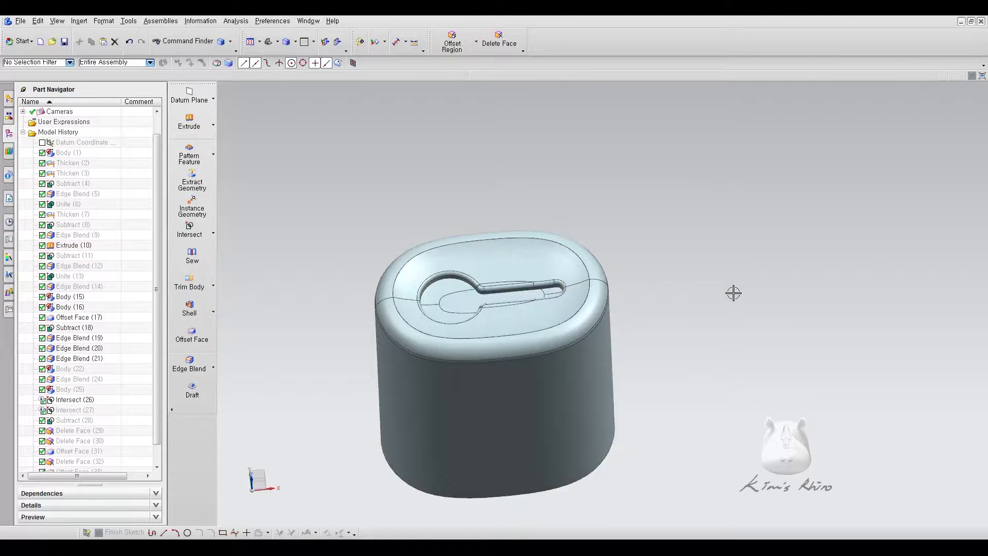
middle_click_drag(741, 272, 708, 256)
- Copy the cylinder Body (15) and paste the duplicate with the Create New mapping method
left_click(75, 297)
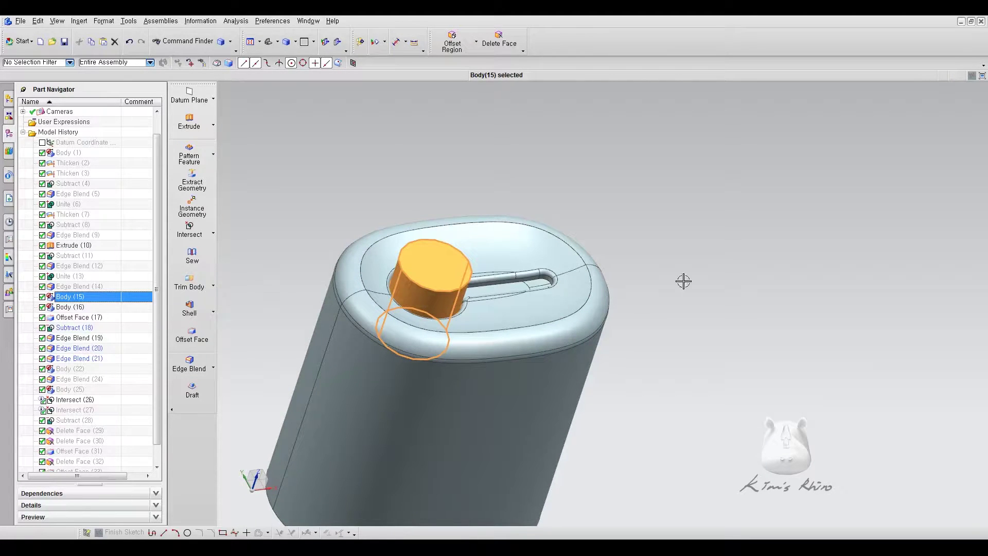
middle_click_drag(728, 312, 715, 309)
key("Escape")
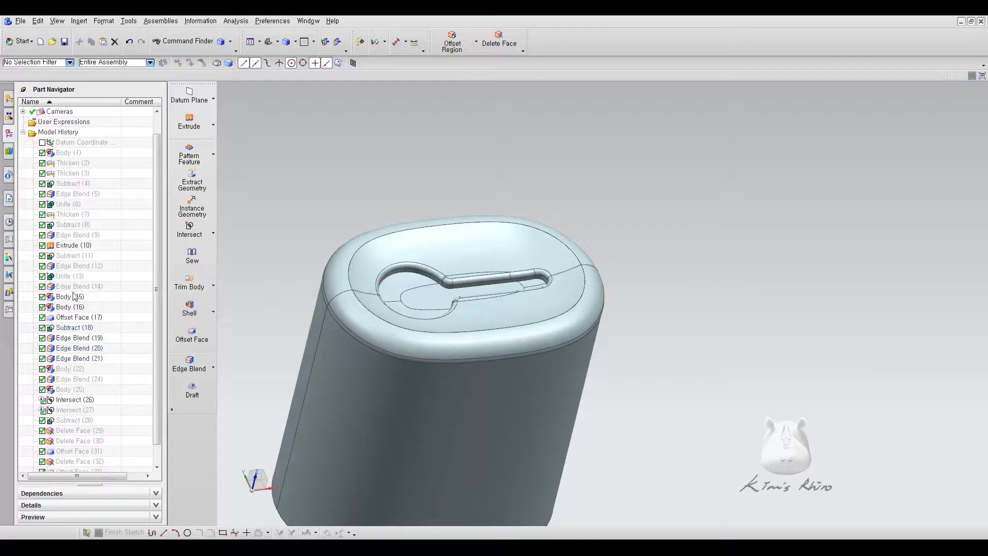
left_click(75, 298)
middle_click_drag(291, 262, 114, 312)
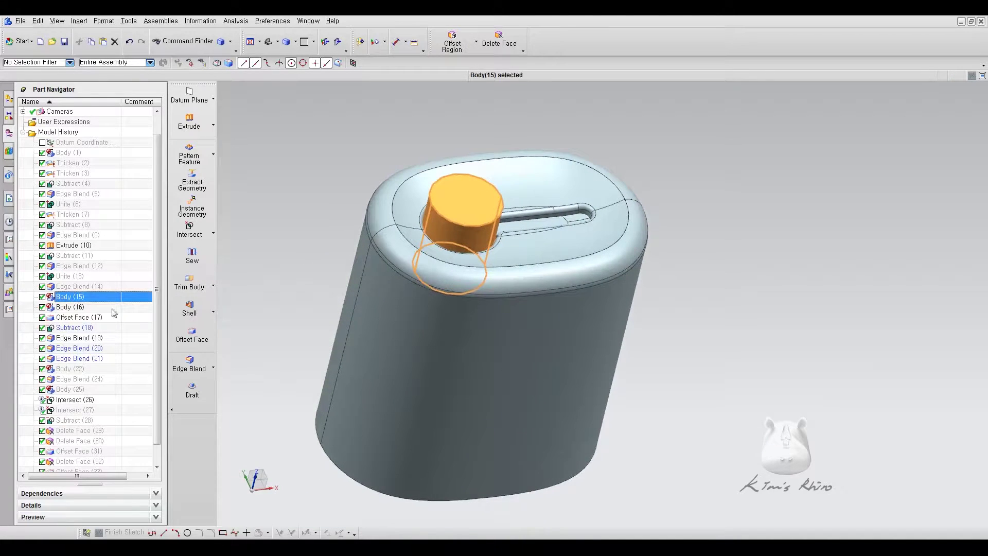
key("Escape")
double_click(98, 298)
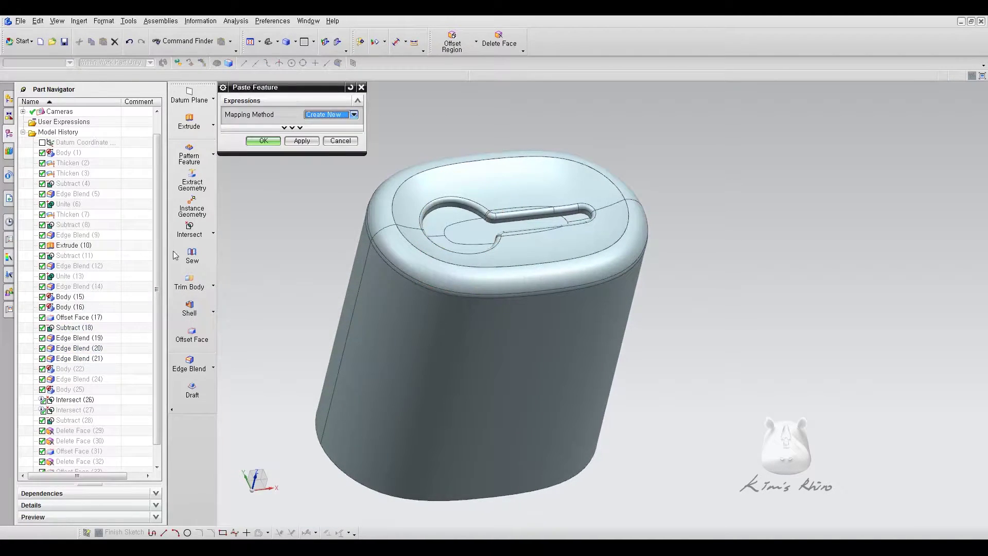
left_click(261, 139)
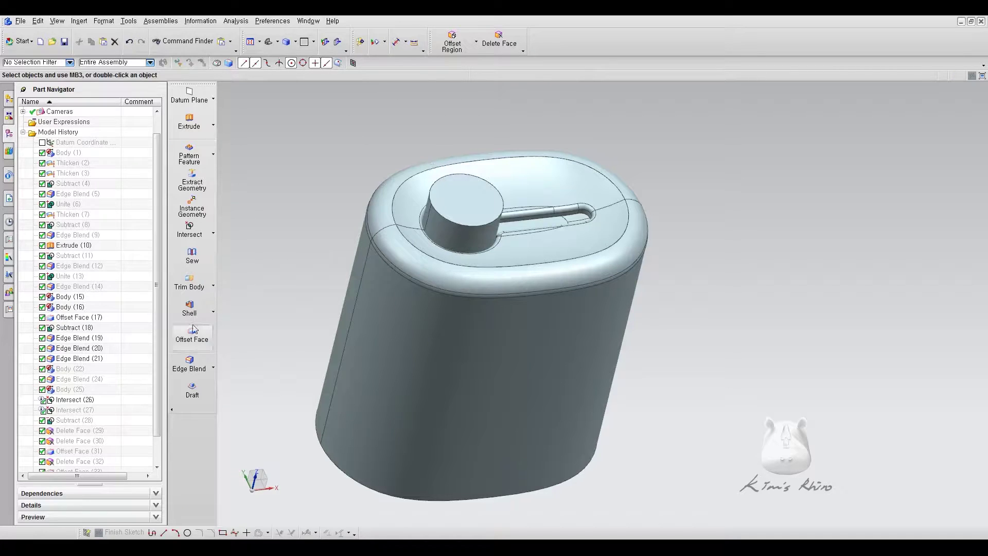
scroll(155, 360, "down", 1)
left_click(63, 461)
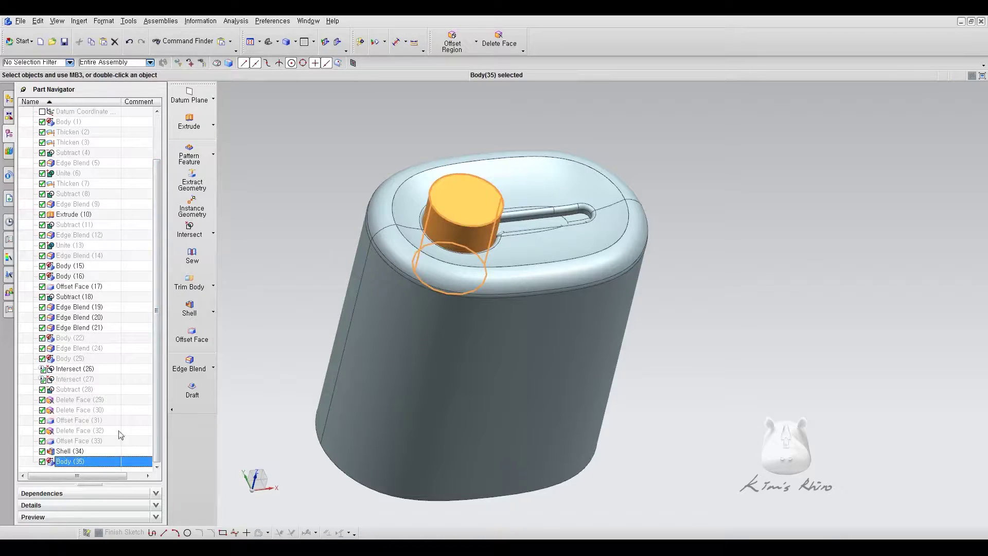
key("Escape")
- Subtract the duplicated cylinder from the shelled cap with Keep Tool turned off
left_click(213, 233)
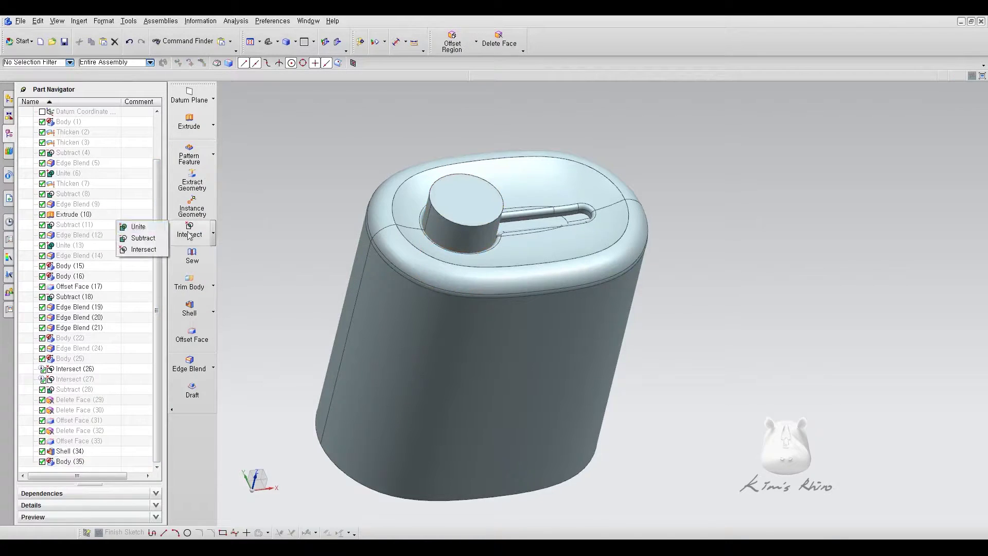
left_click(142, 237)
left_click(427, 369)
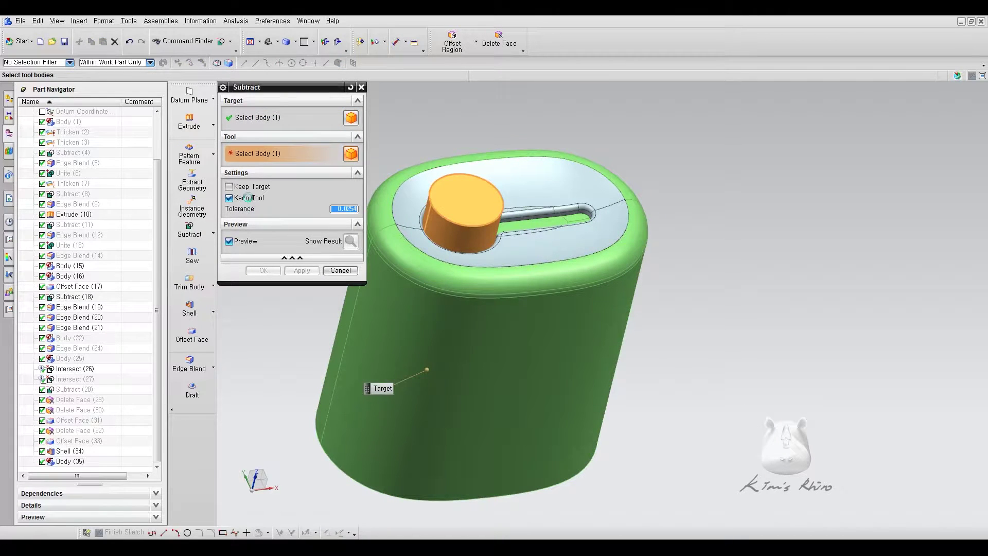
left_click(248, 197)
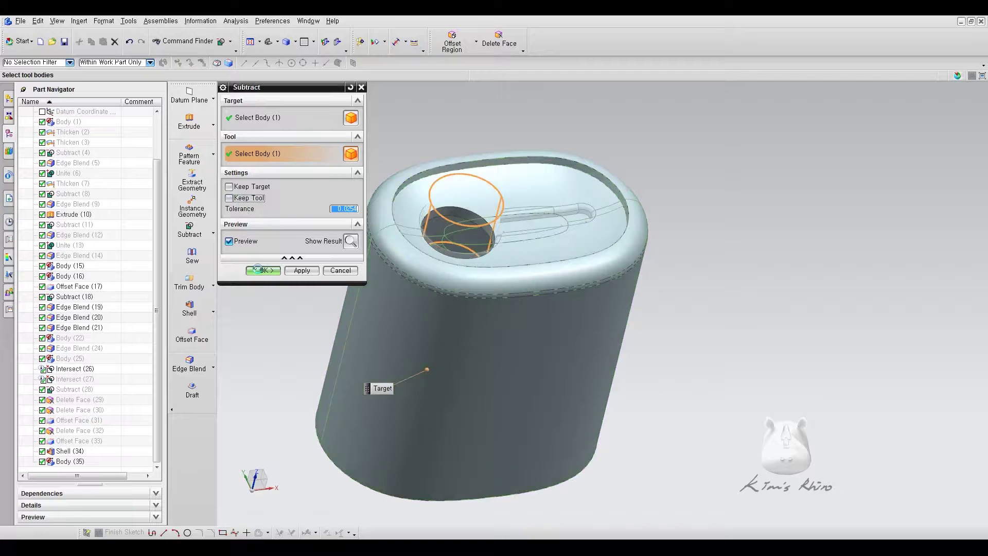
left_click(260, 270)
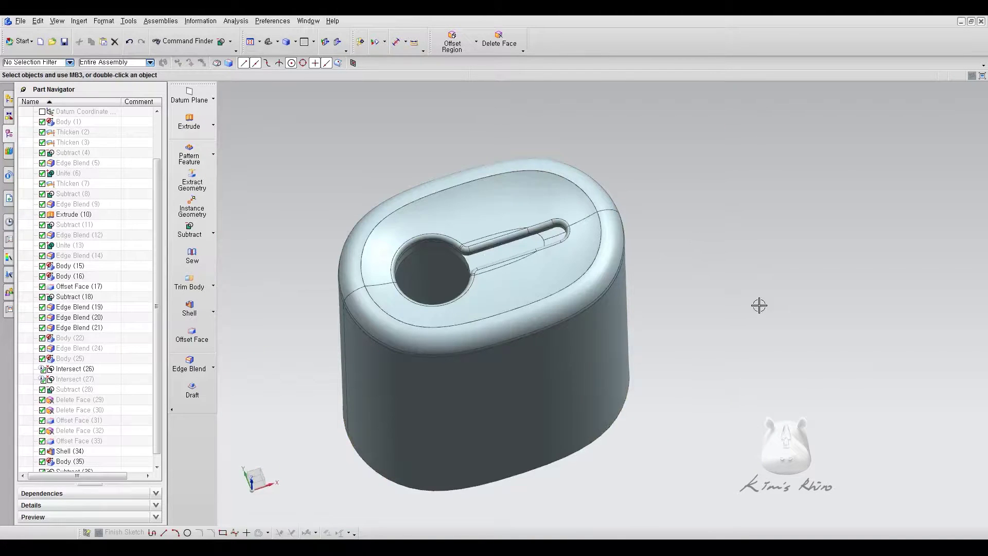
- Swap the visible and hidden bodies and view the box around the lower body's upper section in shaded display
middle_click_drag(759, 306, 725, 280)
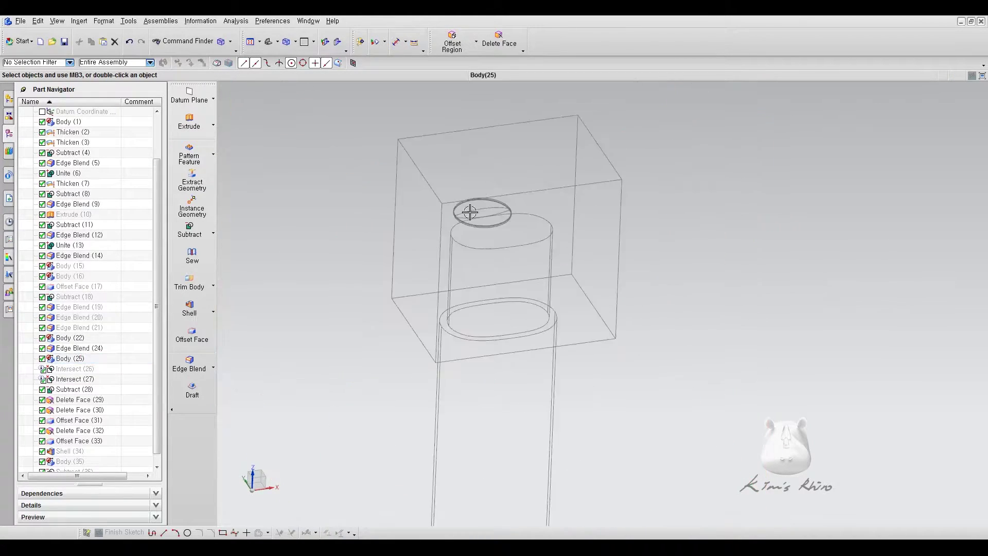
left_click_drag(343, 155, 581, 401)
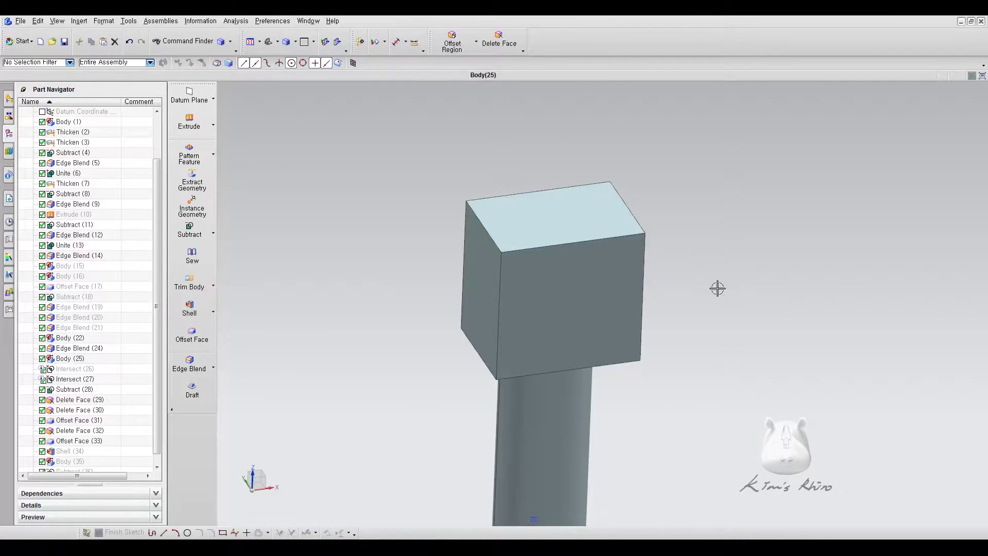
mouse_move(730, 239)
middle_mouse_down("shift")
mouse_move(695, 247)
mouse_move(672, 238)
mouse_move(677, 258)
mouse_move(611, 193)
middle_mouse_up("shift")
scroll(644, 237, "up", 1)
- Search the commands for "move" and start Move to Layer
left_click(308, 21)
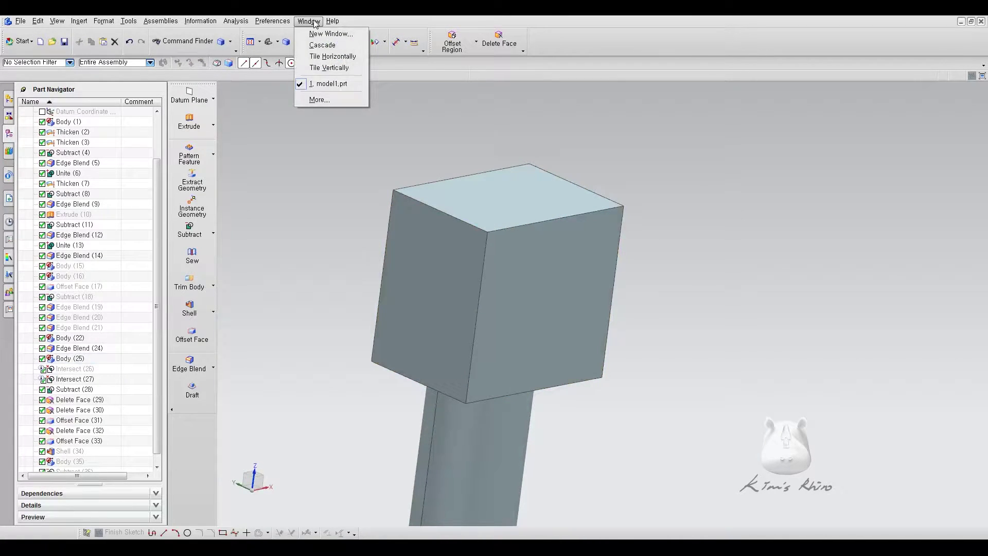
mouse_move(328, 21)
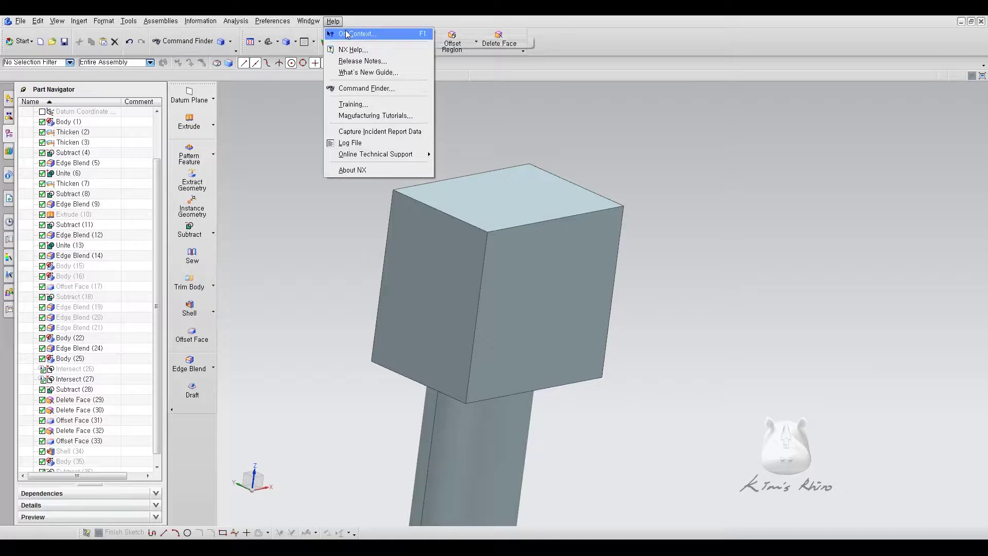
left_click(354, 89)
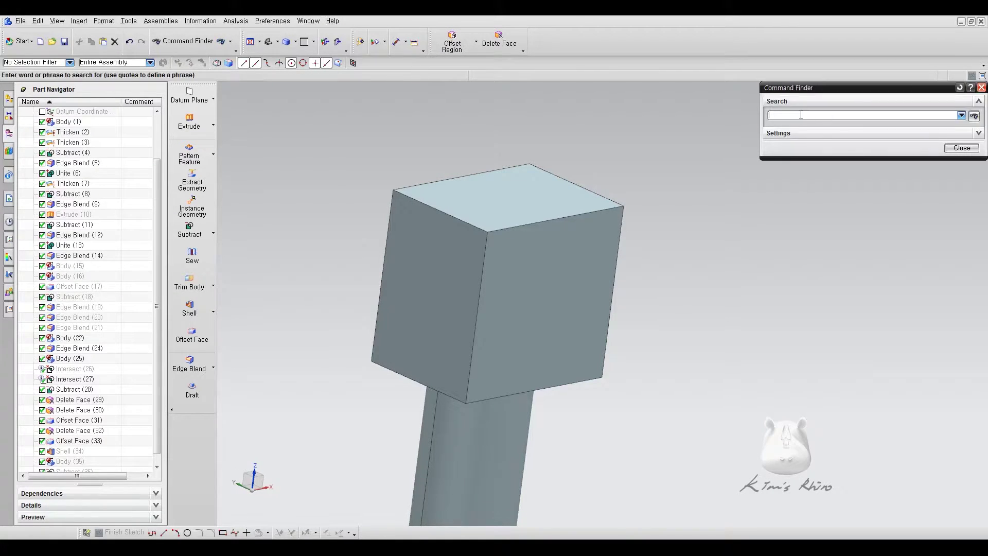
key("Return")
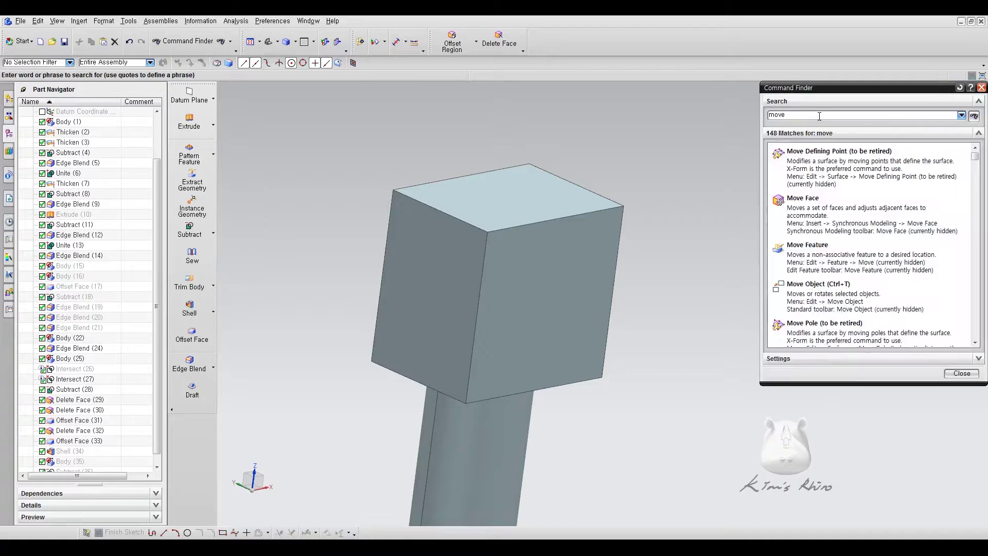
mouse_move(799, 234)
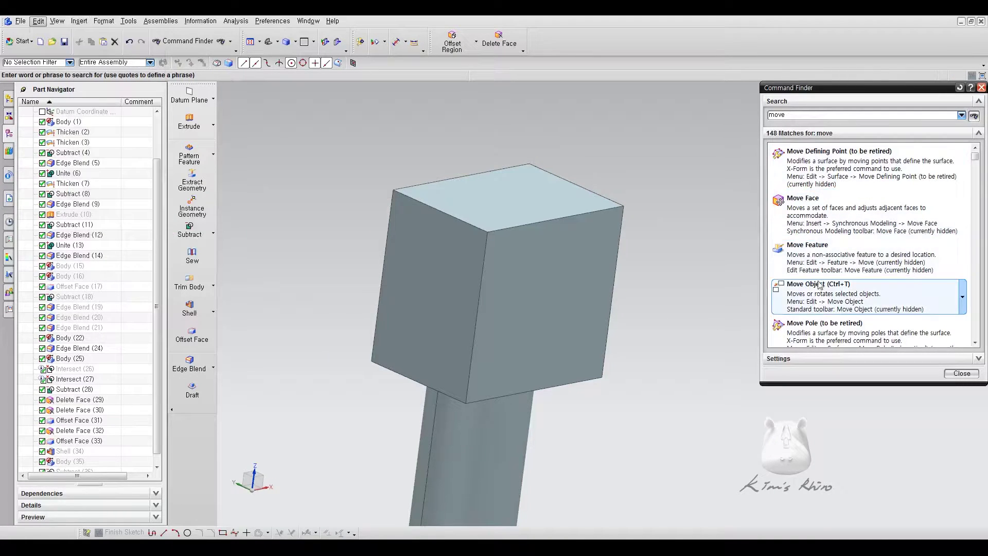
mouse_move(820, 297)
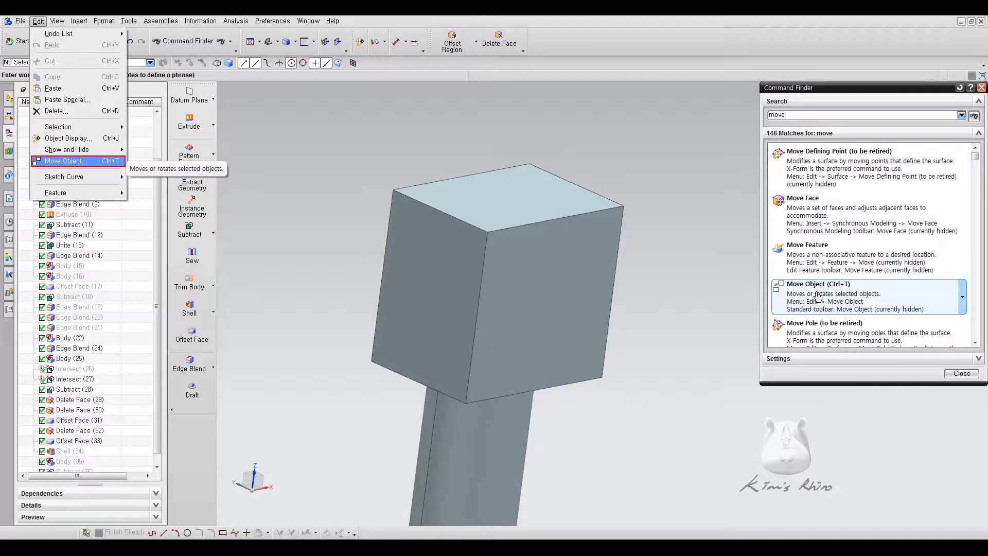
left_click(974, 343)
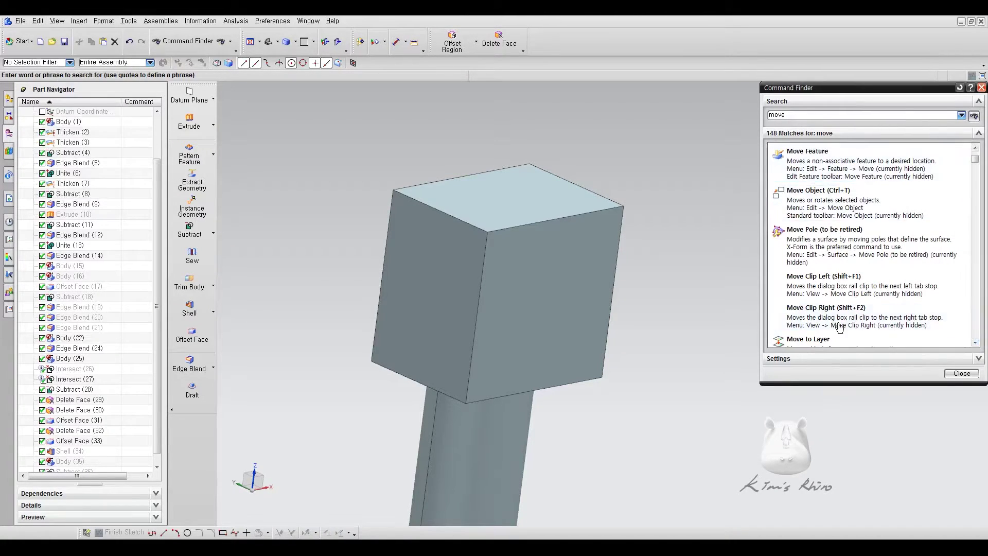
scroll(806, 343, "down", 1)
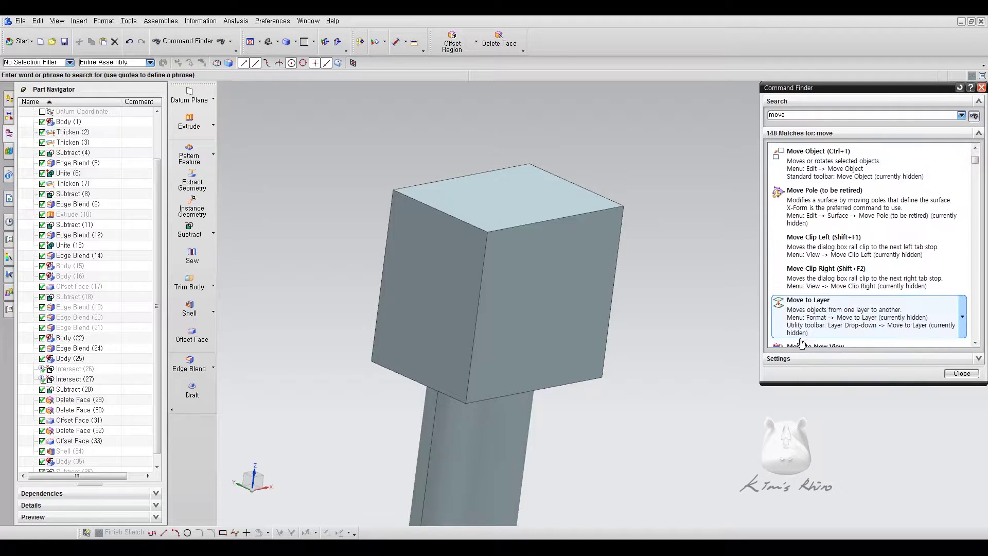
left_click(806, 330)
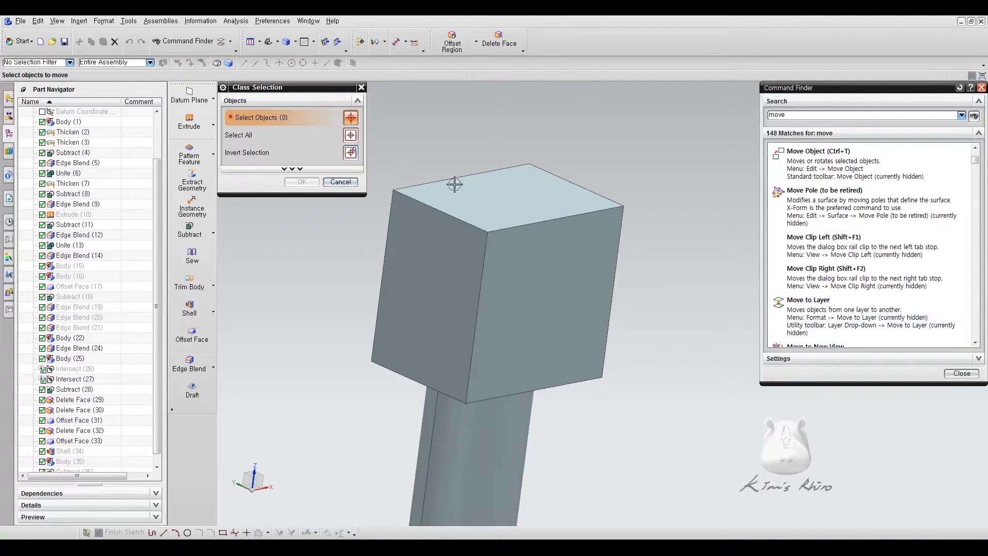
- Move the box body to layer 2 and close the command search
left_click(483, 199)
left_click(303, 182)
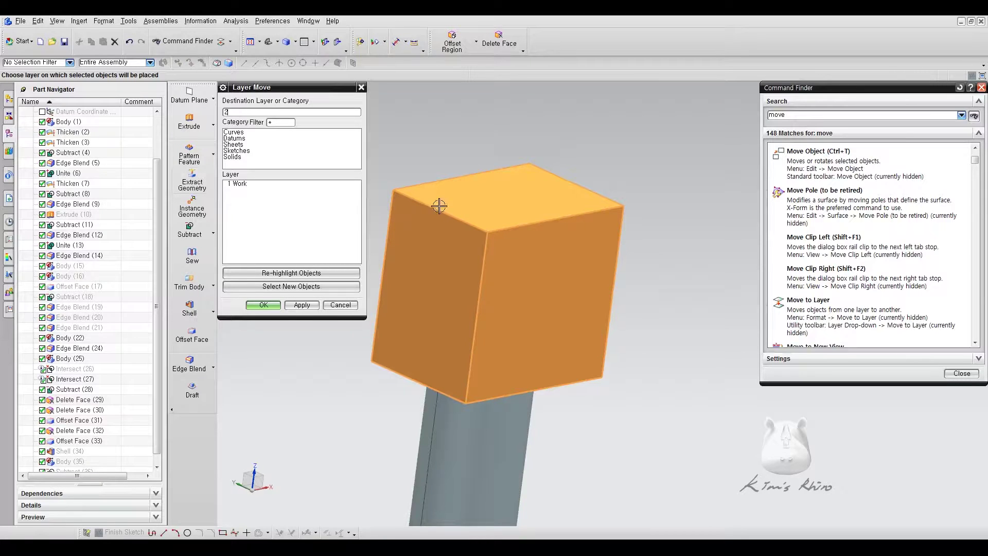
left_click(263, 306)
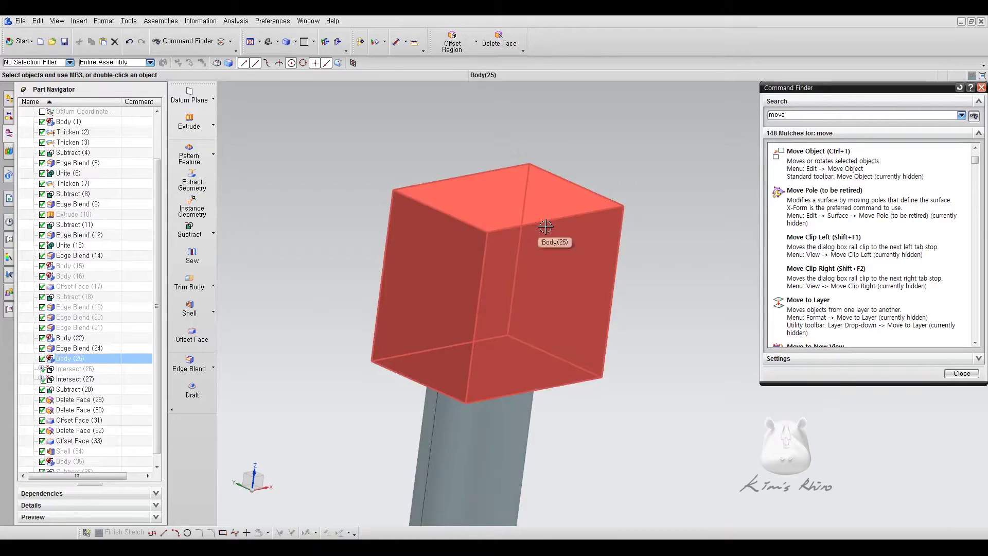
left_click(982, 87)
- Turn off layer 2 in the layer settings and show all hidden bodies of the device together
key("ctrl+l")
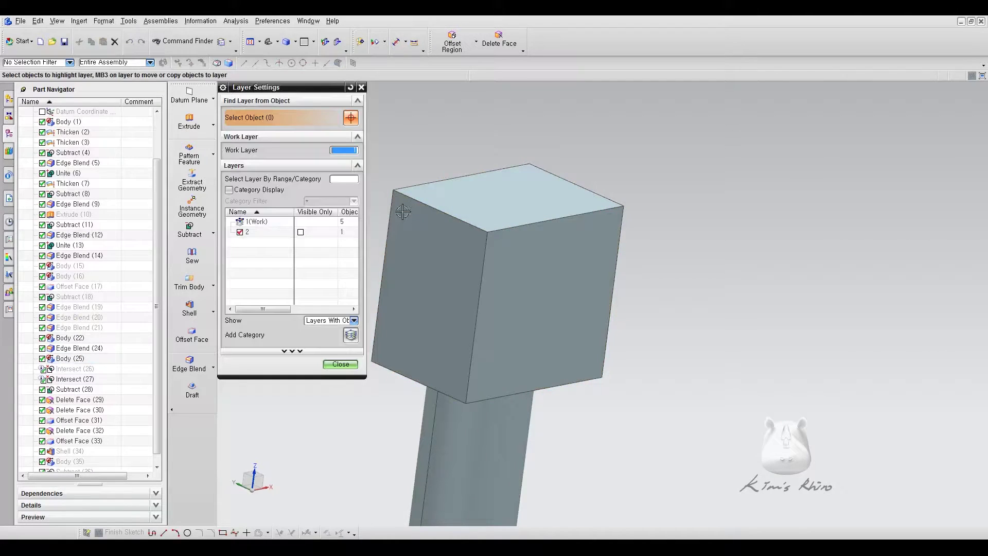
mouse_move(270, 87)
left_mouse_down()
mouse_move(846, 87)
mouse_move(282, 87)
left_mouse_up()
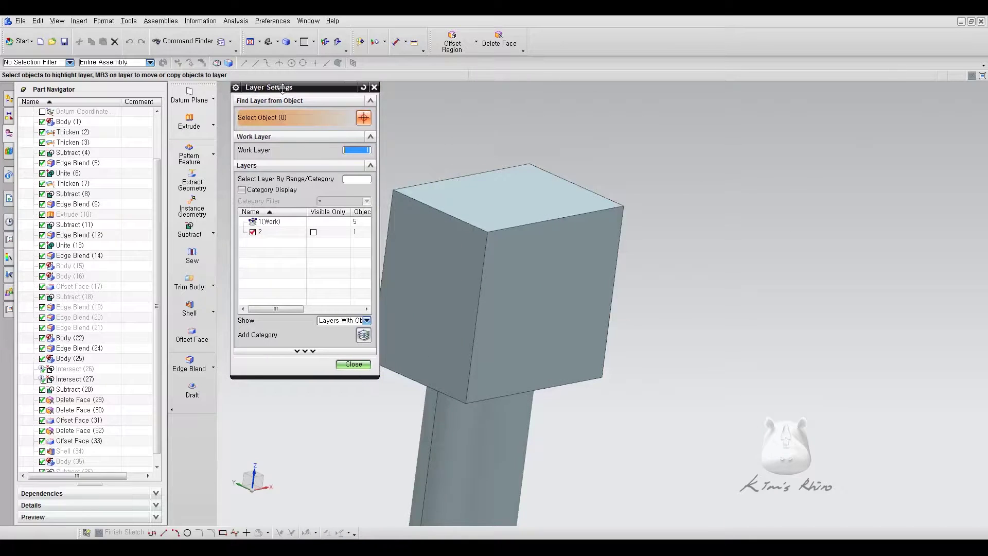
left_click(253, 232)
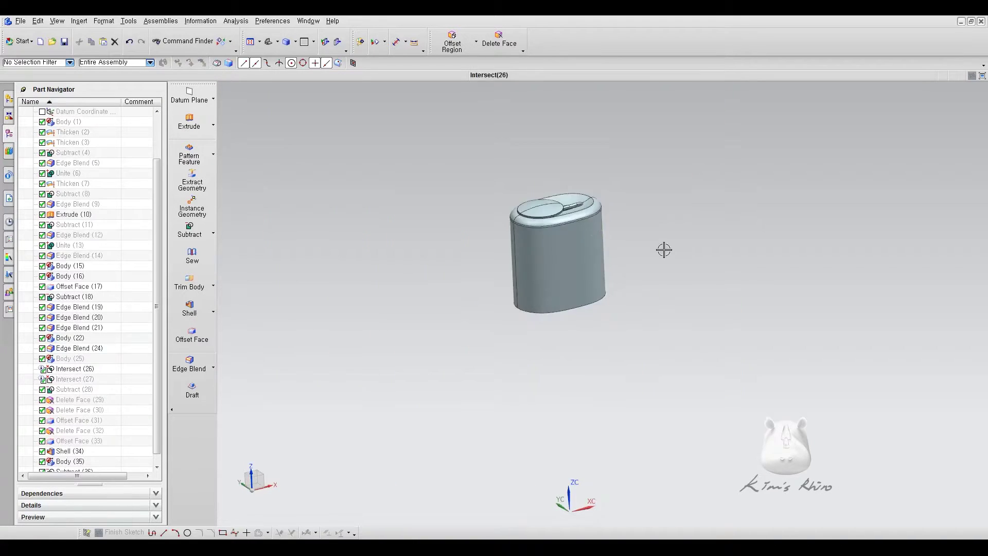
key("ctrl+shift+u")
middle_click_drag(727, 284, 656, 257, "shift")
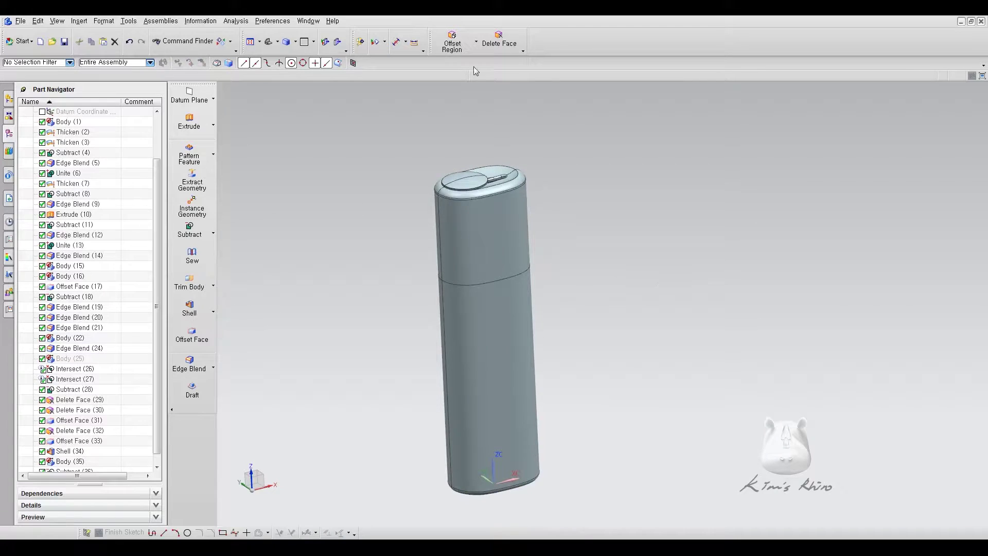
- Export all the visible device bodies as selected objects to a STEP203 file
left_click(20, 21)
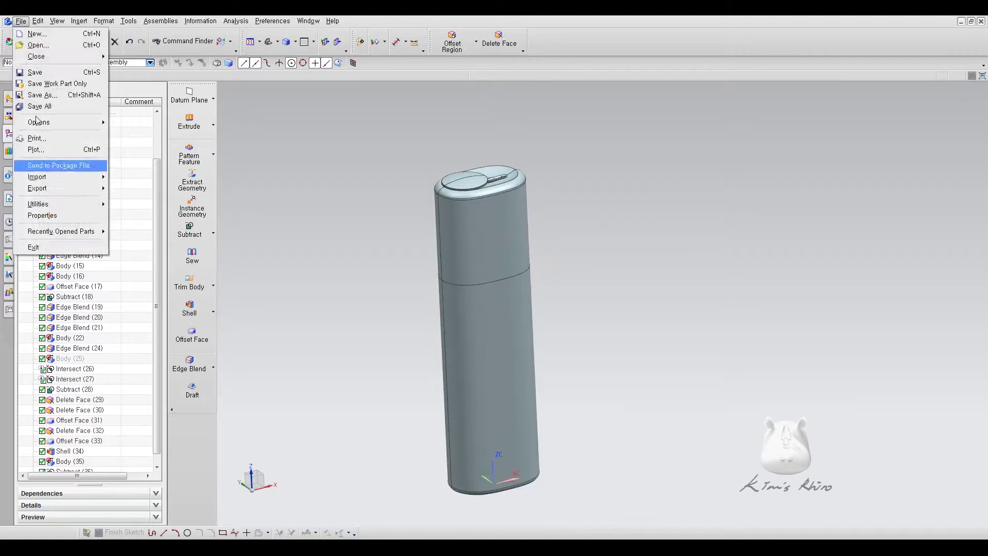
mouse_move(40, 189)
left_click(161, 391)
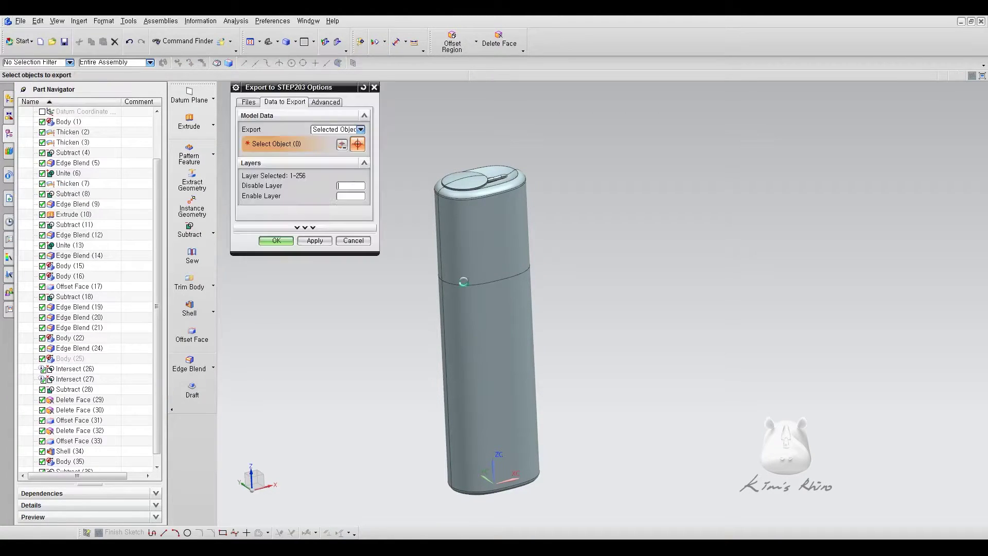
left_click_drag(406, 143, 581, 521)
left_click(276, 240)
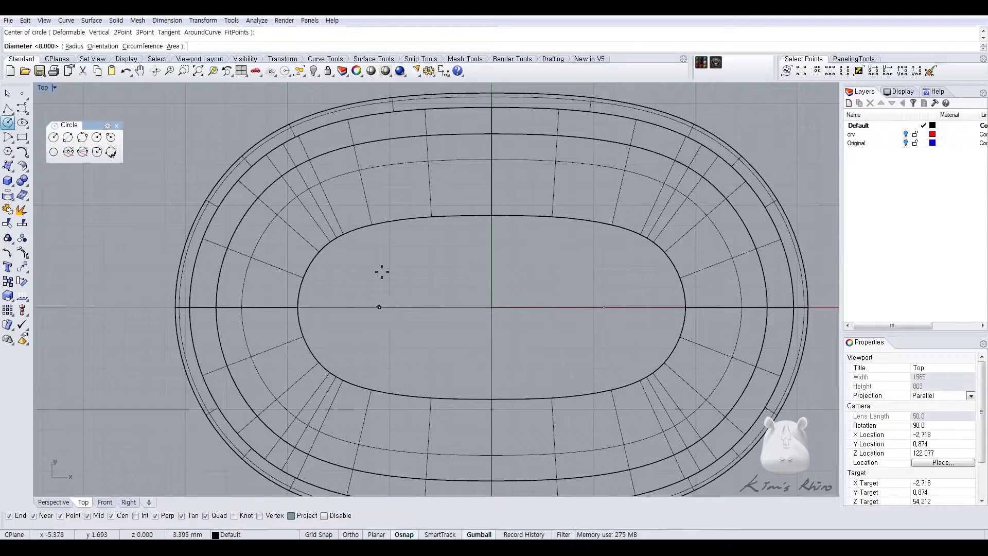
- In Rhino's Top view, draw a 7.5 mm diameter circle centred on the point on the negative X axis inside the inner oval
left_click(379, 307)
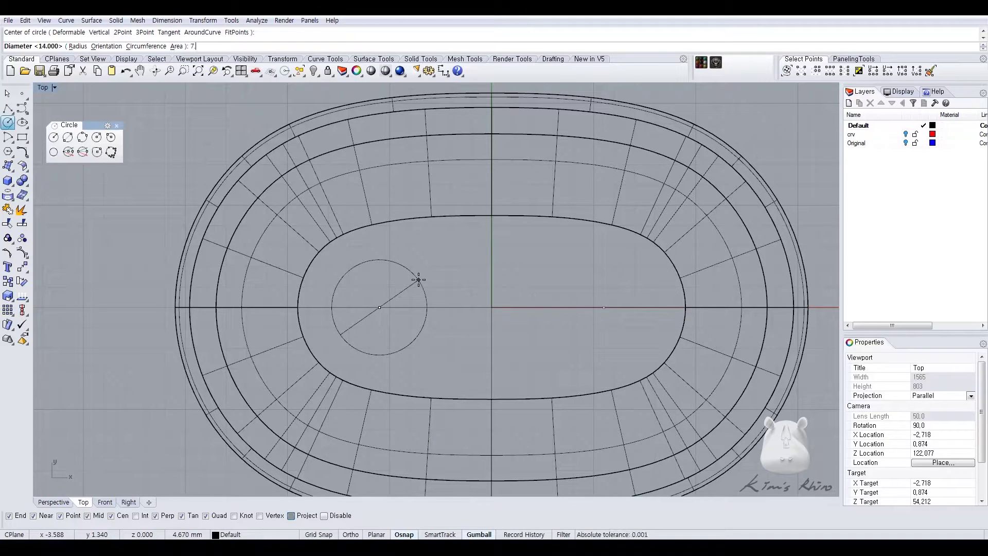
type("7.5")
key("Return")
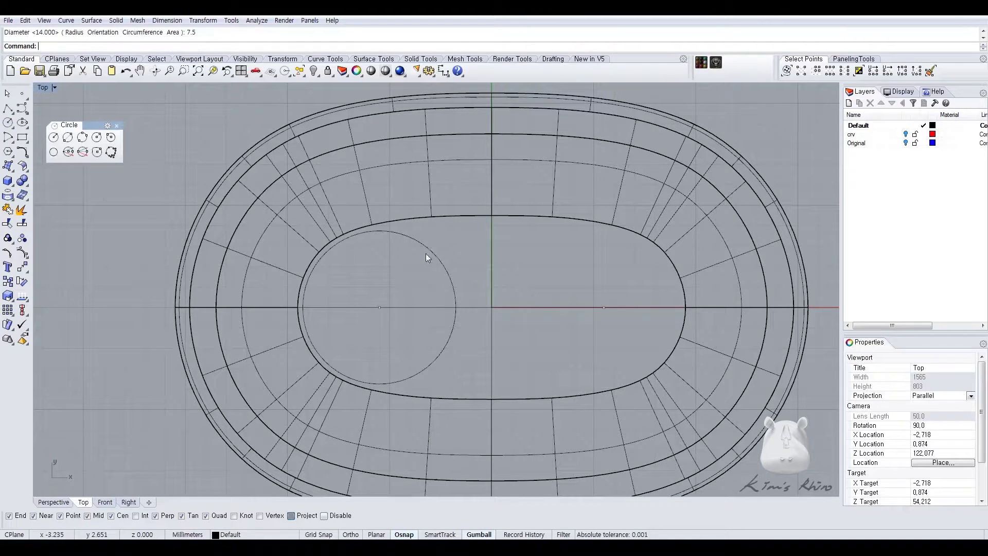
- Move the 7.5 mm circle vertically in the Front view onto the top face of the device's upper body section
key("Return")
left_click(427, 251)
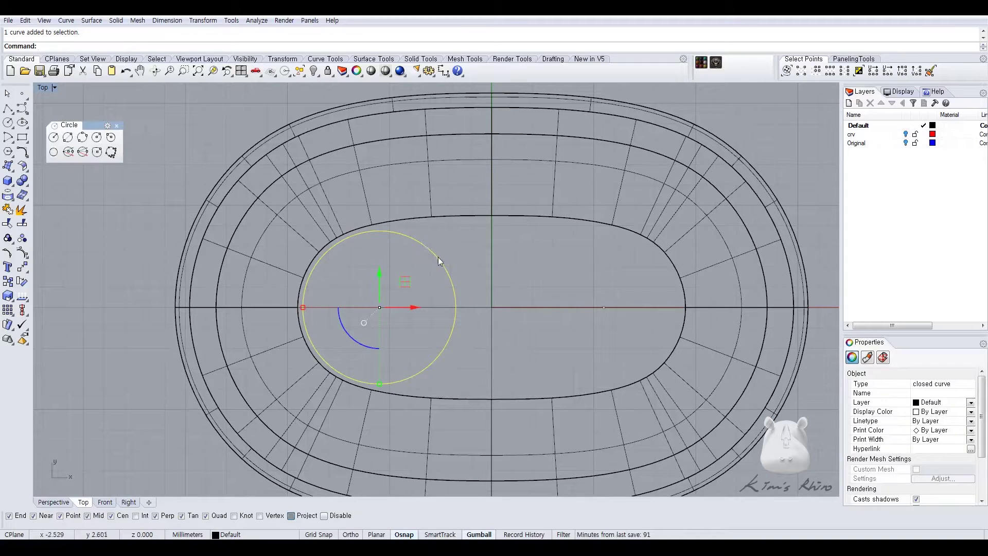
double_click(42, 87)
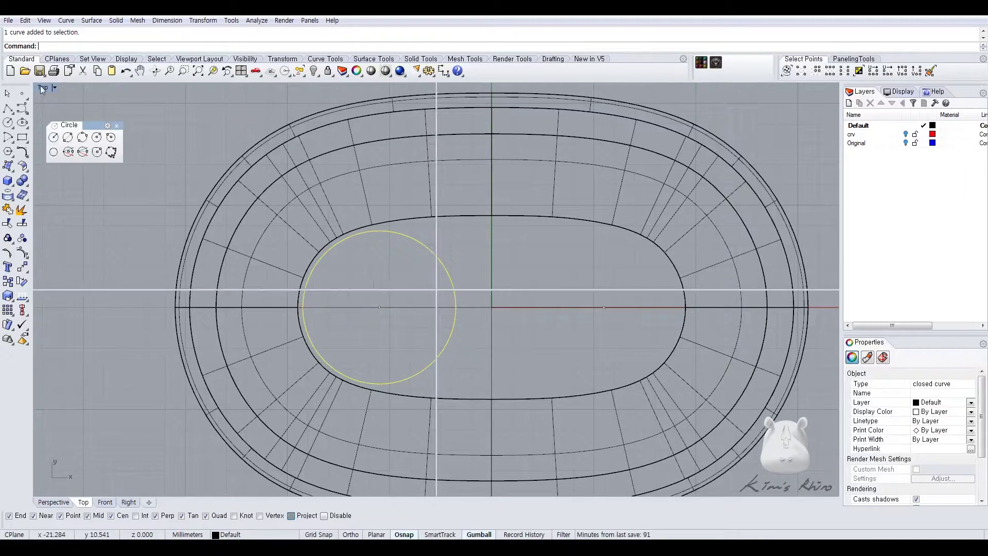
scroll(270, 370, "up", 2)
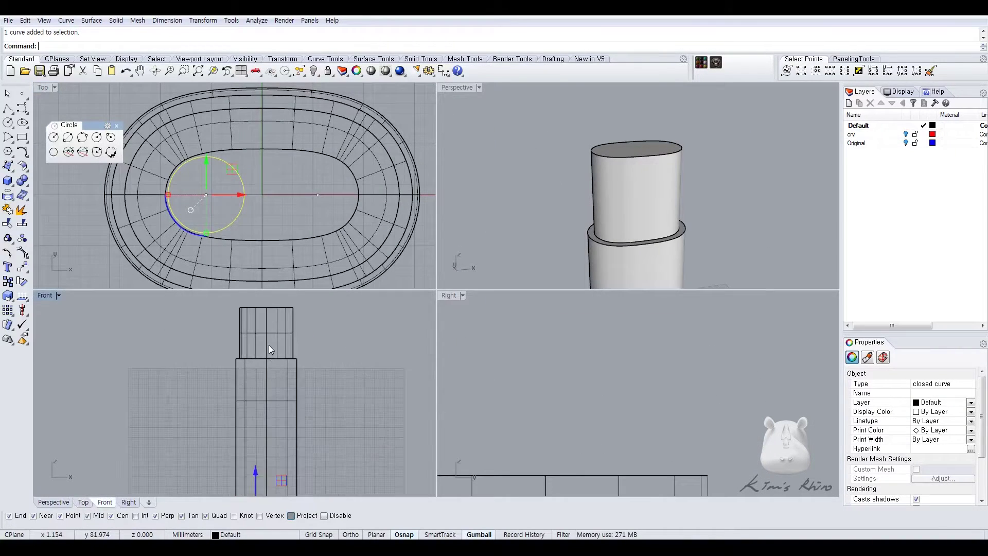
middle_click(268, 345)
left_click(269, 369)
left_click(477, 304)
left_click(280, 308)
- Extrude the circle about 70.8 mm to both sides as a closed solid cylinder and delete the source circle
middle_click(303, 356)
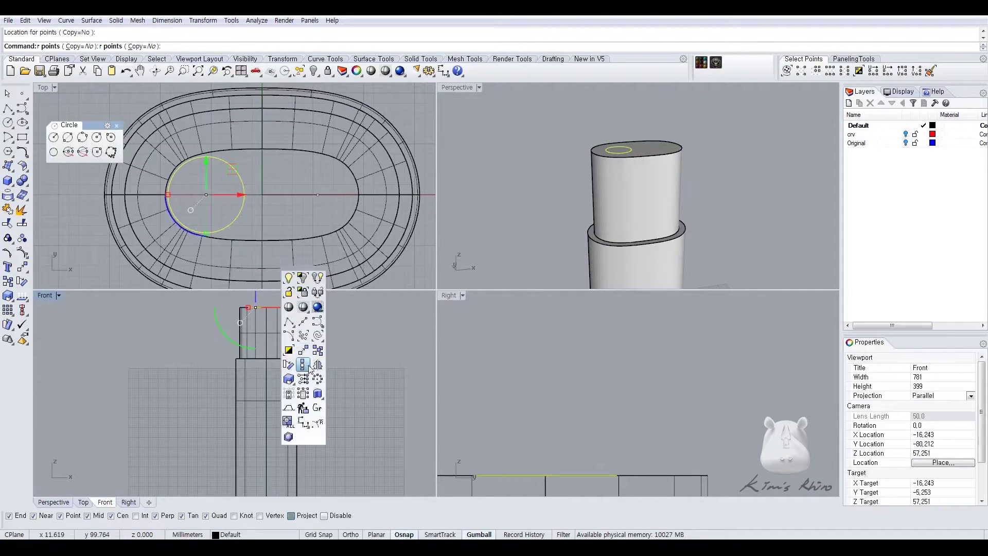
left_click(307, 366)
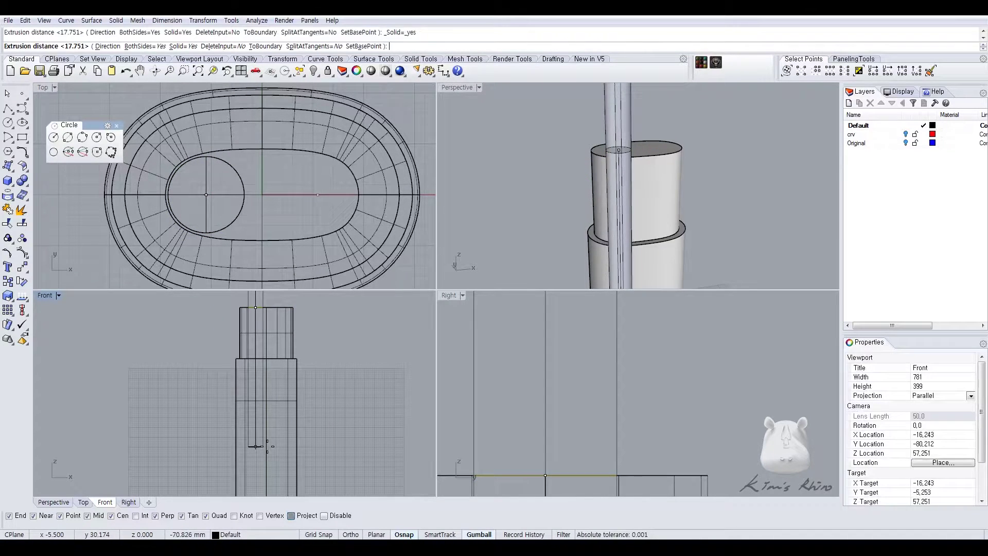
left_click(267, 447)
right_click_drag(320, 333, 316, 382)
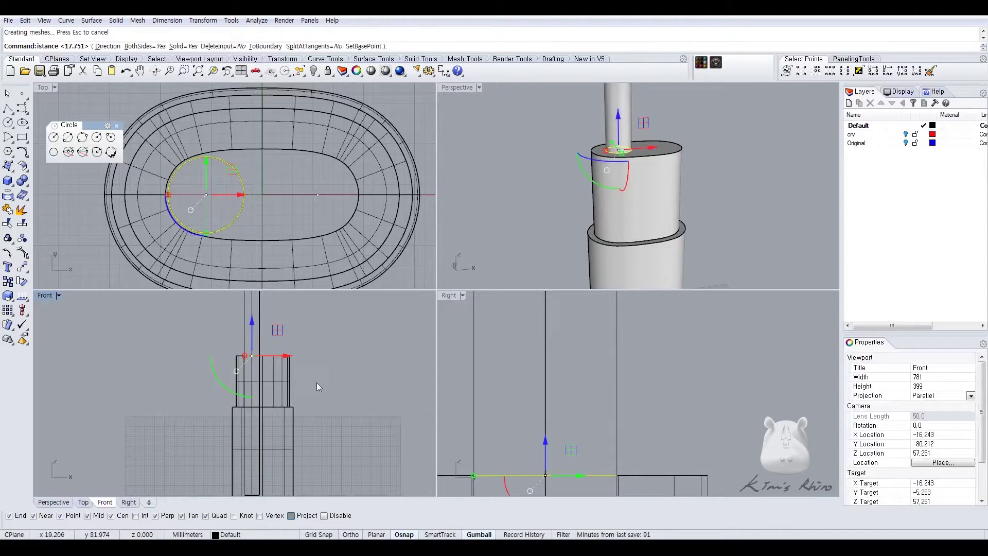
key("Delete")
- In the Front view, draw a rectangle starting at the upper body section's top-left corner and ending inside that section
right_click_drag(568, 132, 603, 144)
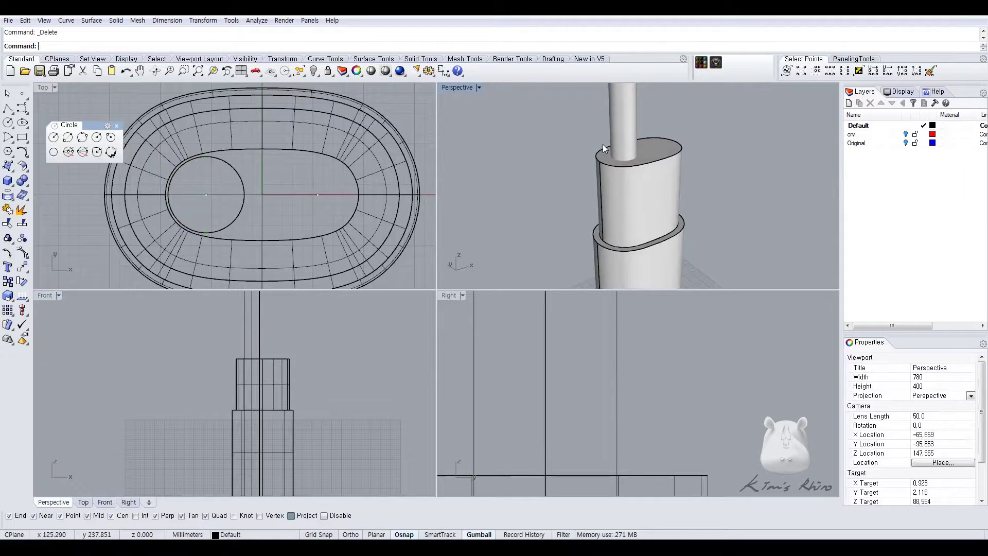
double_click(462, 88)
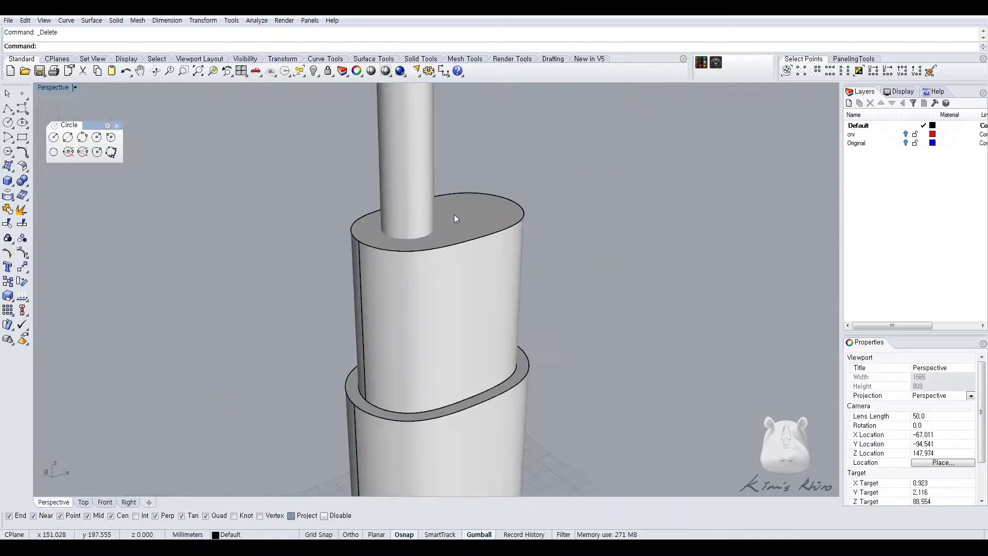
scroll(408, 242, "up", 3)
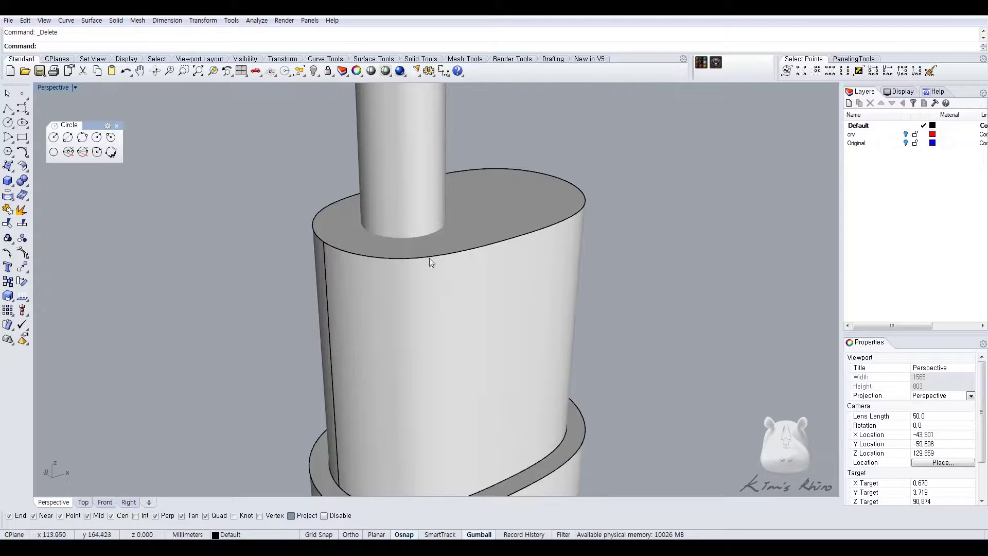
scroll(434, 278, "down", 2)
double_click(52, 88)
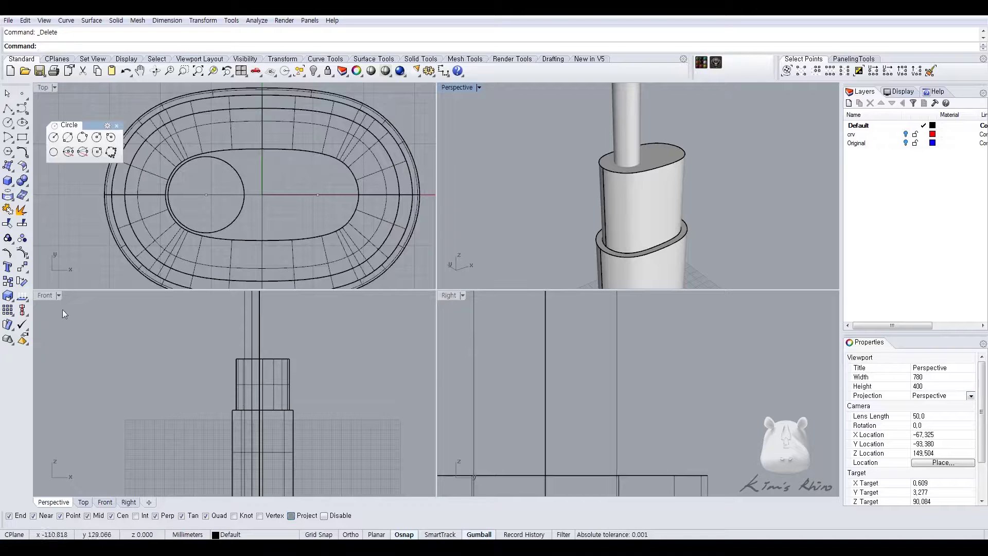
double_click(43, 296)
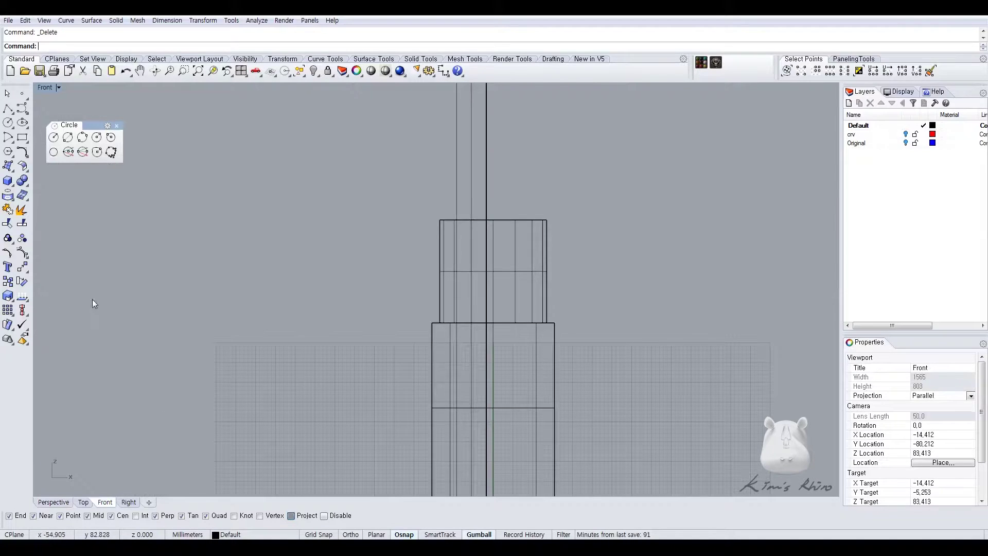
middle_click(503, 345)
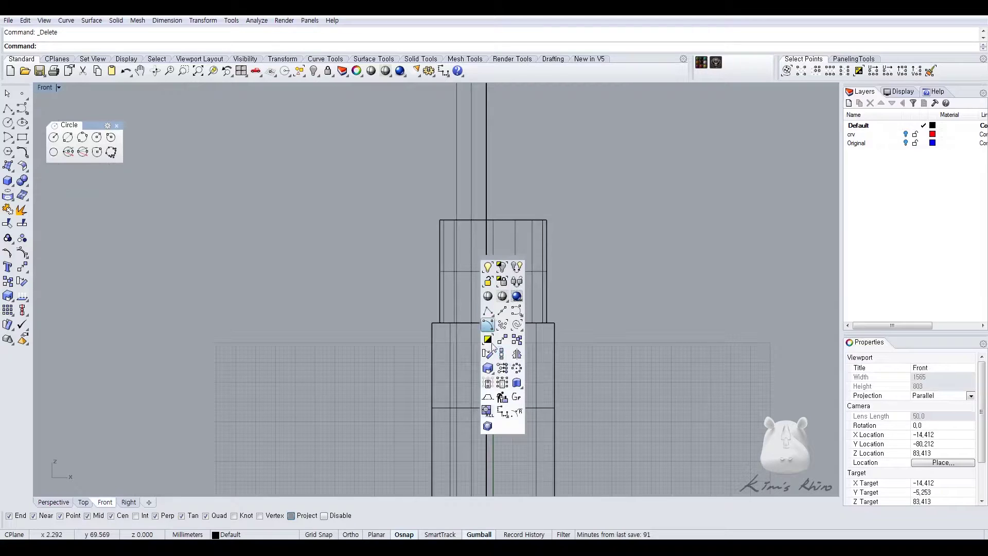
left_click(22, 138)
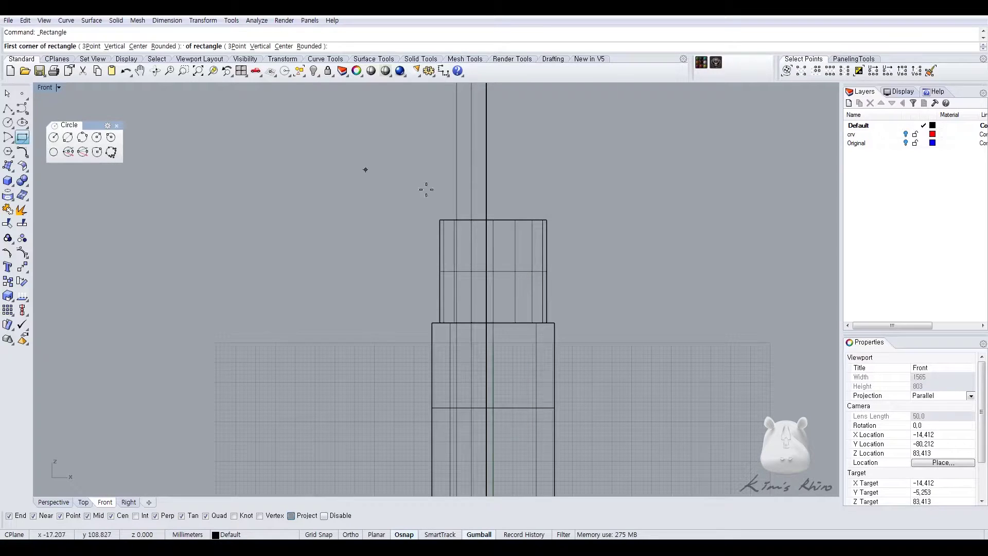
left_click(439, 220)
left_click(504, 297)
- Scale the rectangle in one direction from its top edge so its height is 20 mm
middle_click(510, 297)
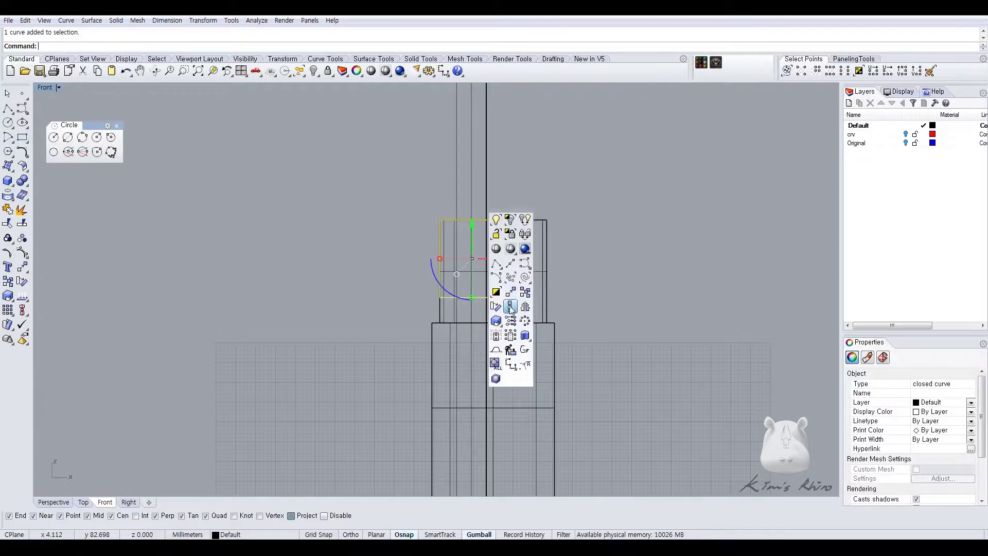
left_click(512, 307)
left_click(504, 220)
left_click(504, 296)
type("20")
key("Return")
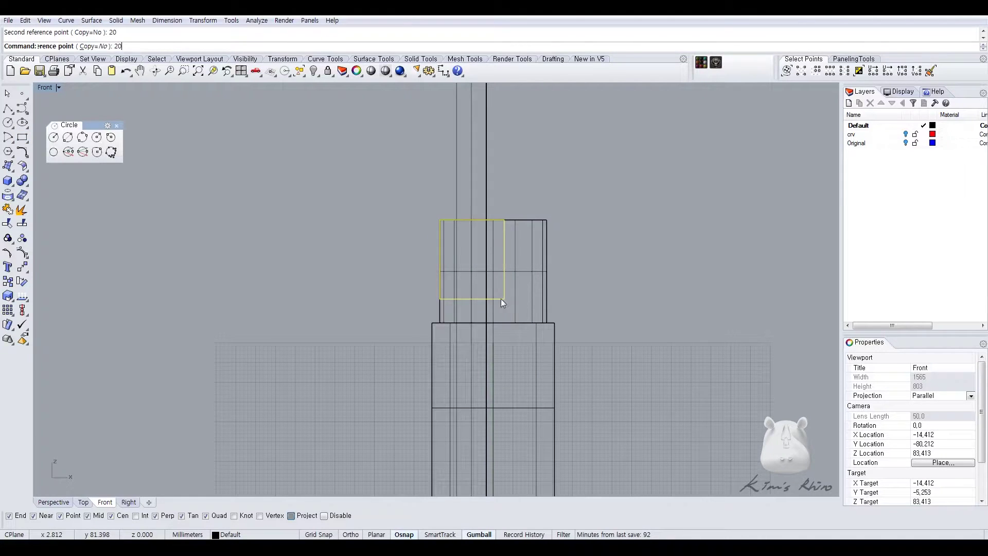
- Scale the rectangle horizontally from the body's left edge so its width is 13 mm
middle_click(502, 298)
left_click(498, 317)
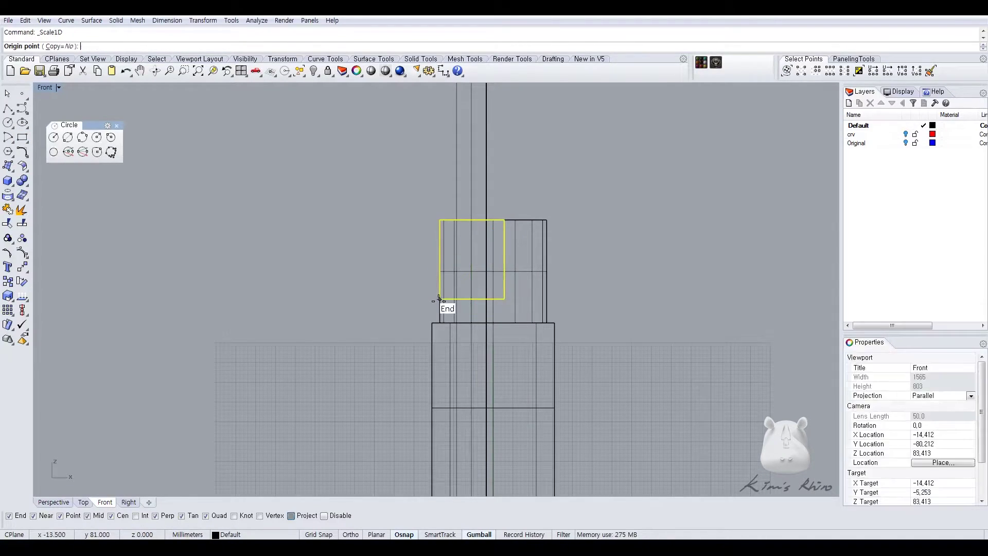
left_click(504, 297)
left_click(504, 297)
type("13")
key("Return")
key("Escape")
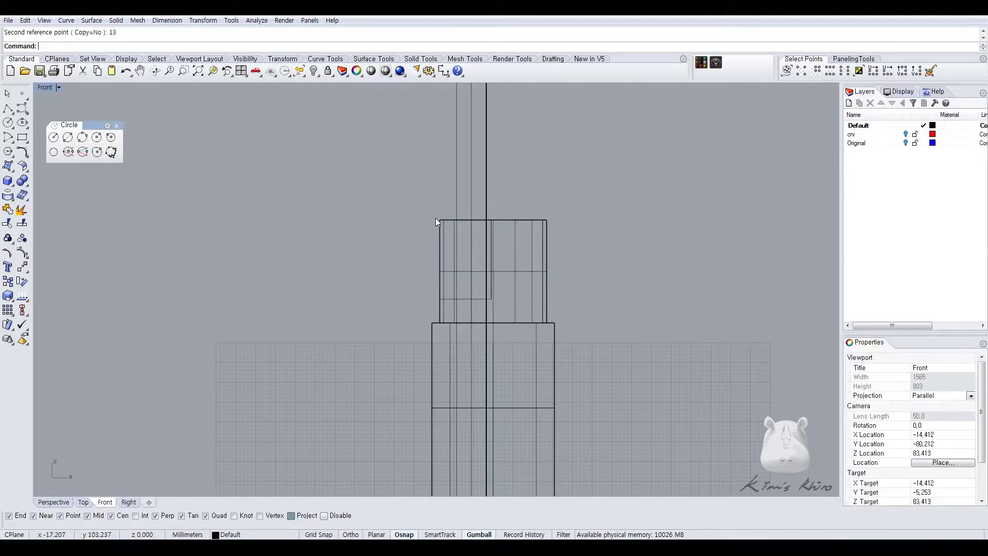
- Scale the rectangle up in 2D about its lower-right corner so it extends past the body's left and top edges
left_click(491, 236)
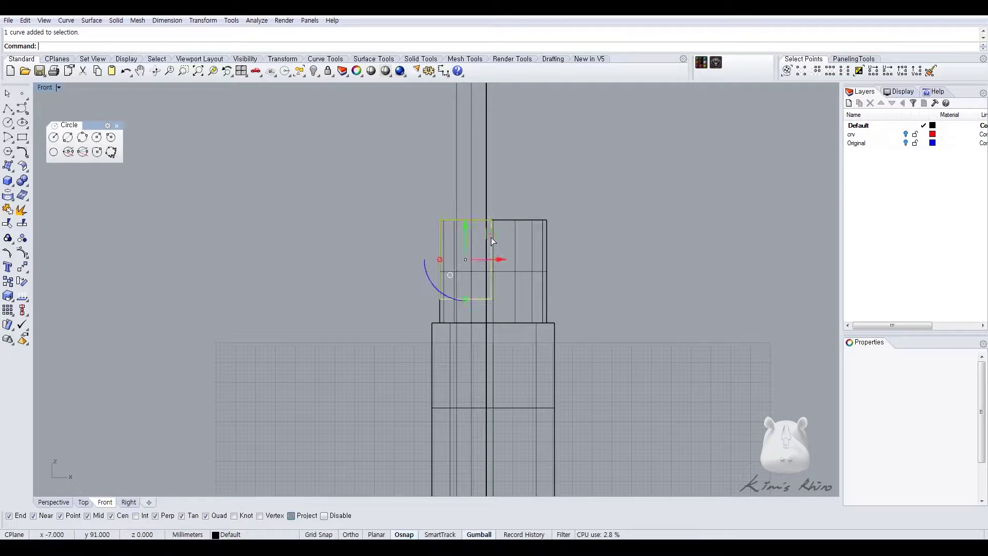
key("ctrl+m")
scroll(266, 369, "up", 4)
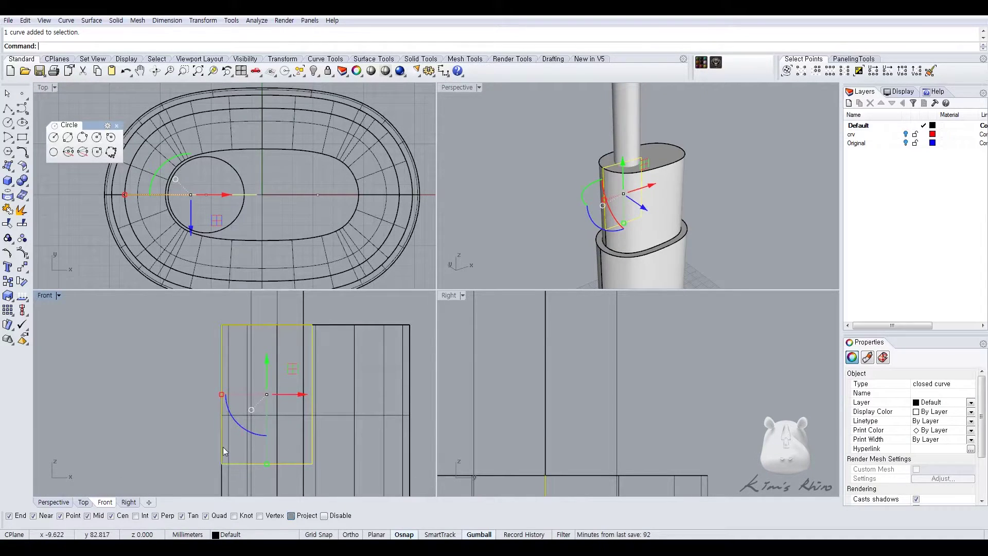
middle_click(283, 448)
left_click(268, 467)
left_click(312, 464)
left_click(190, 463)
left_click(177, 466)
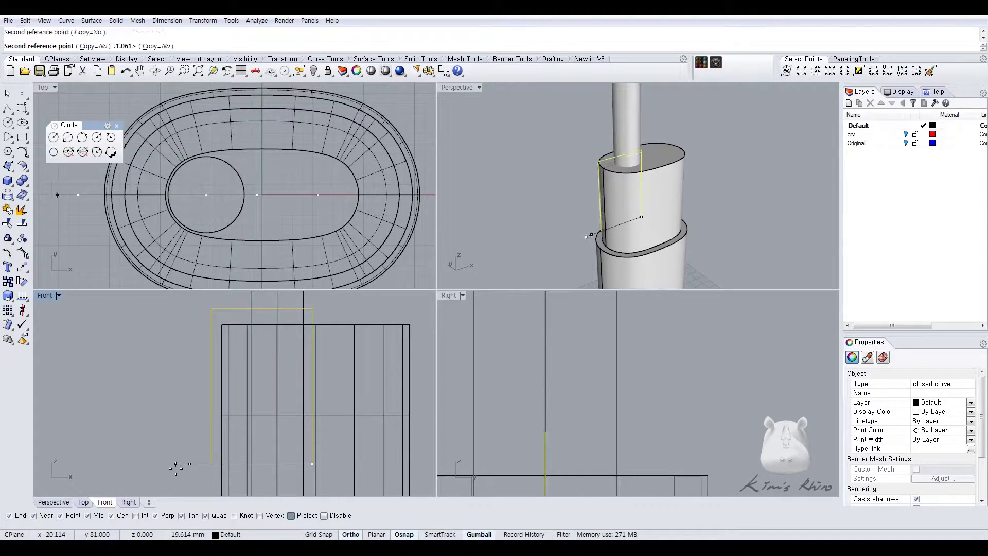
- Extrude the rectangle about 9 mm to both sides as a closed solid block and delete the source rectangle
middle_click(233, 214)
left_click(238, 255)
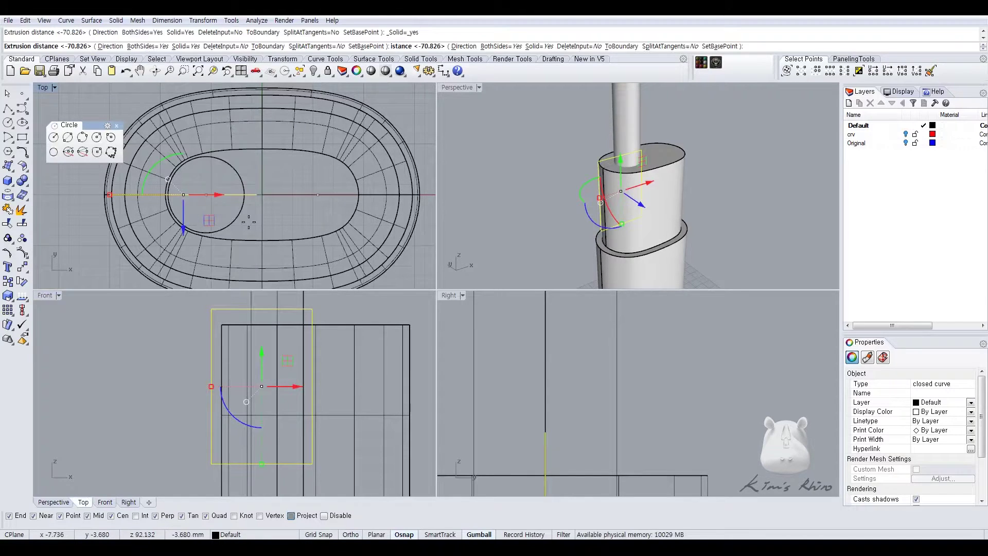
left_click(171, 102)
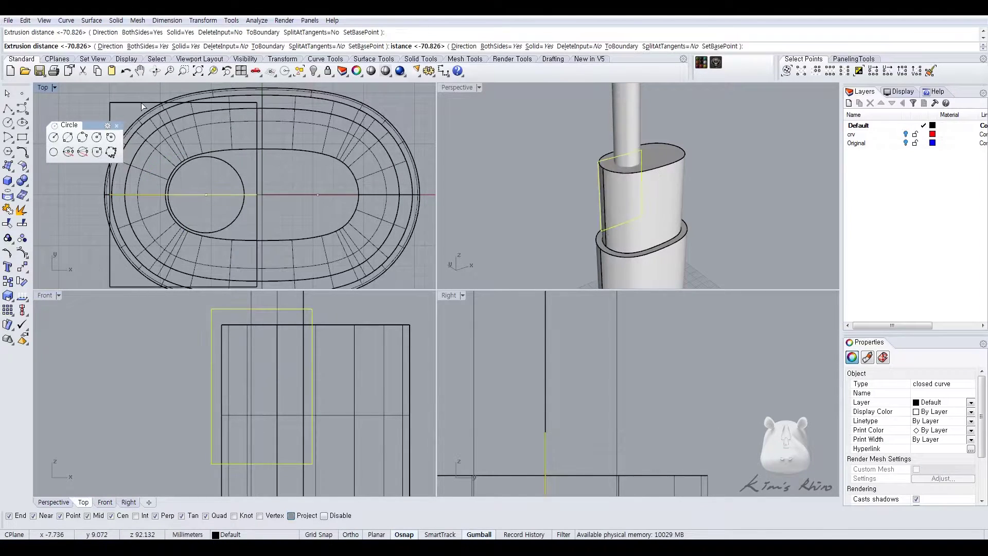
mouse_move(684, 176)
right_mouse_down()
mouse_move(664, 185)
mouse_move(712, 191)
mouse_move(675, 192)
right_mouse_up()
key("Delete")
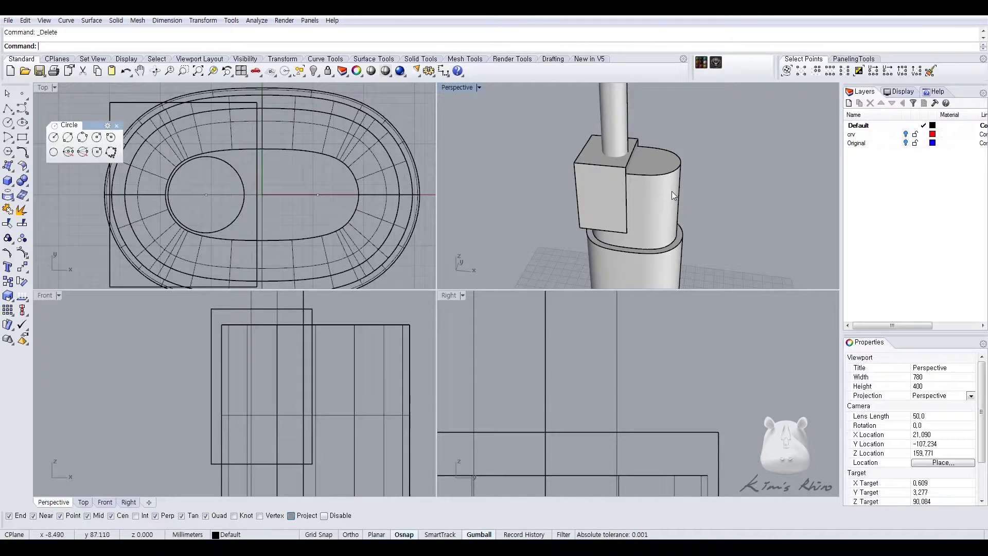
- Export the block and the cylinder as selected objects and switch to NX to continue with them
left_click(597, 163)
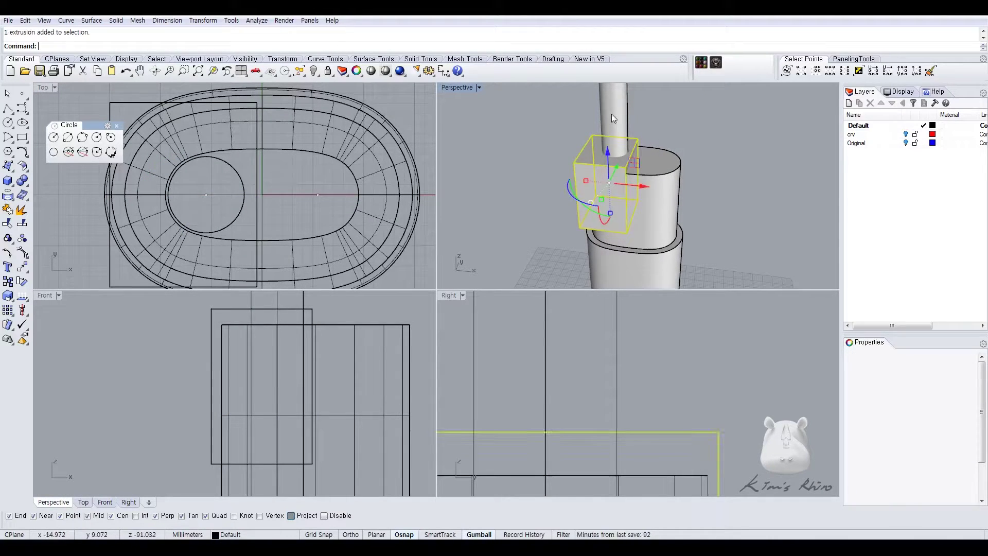
left_click(612, 114, "shift")
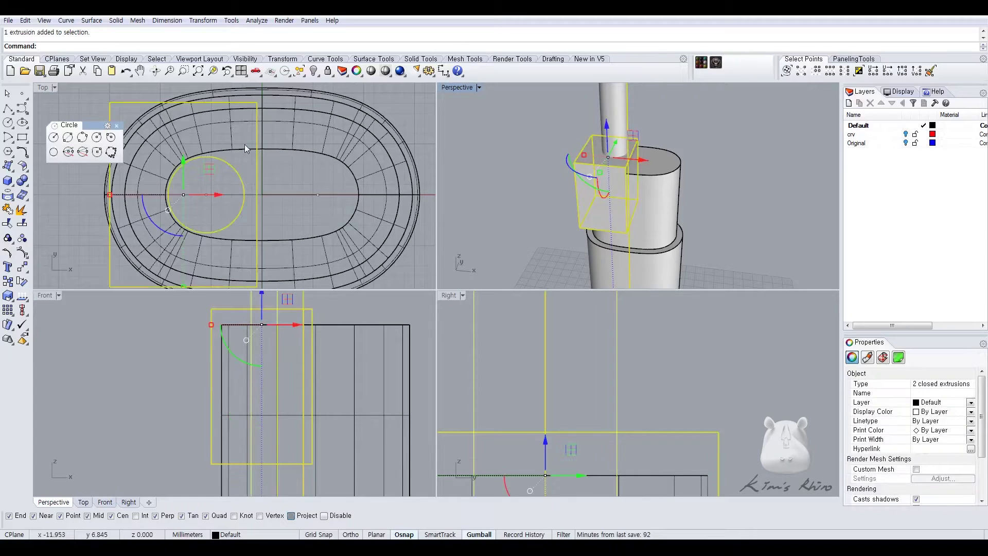
right_click(39, 71)
left_click(406, 202)
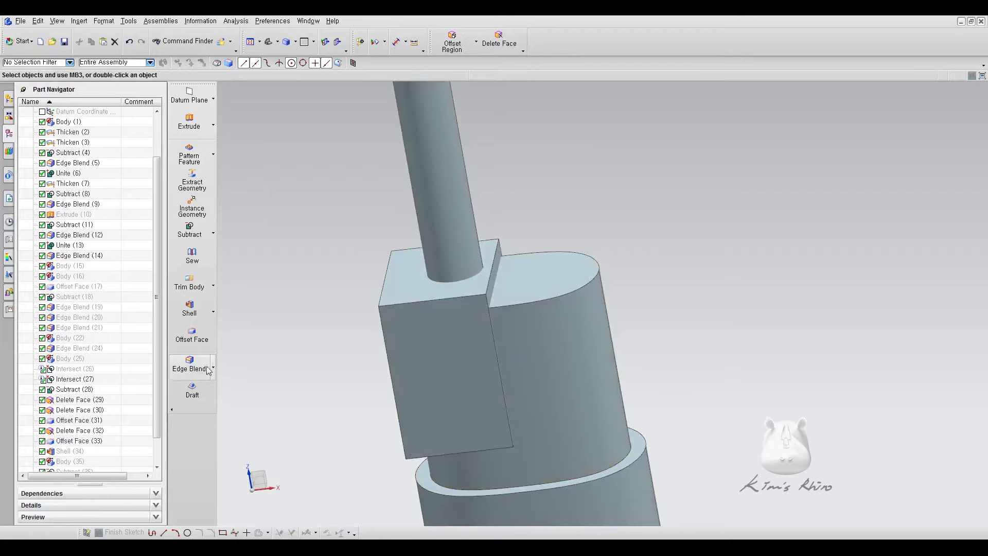
- Apply a 1.5 mm Edge Blend to the oval top edge of the upper body section
left_click(545, 300)
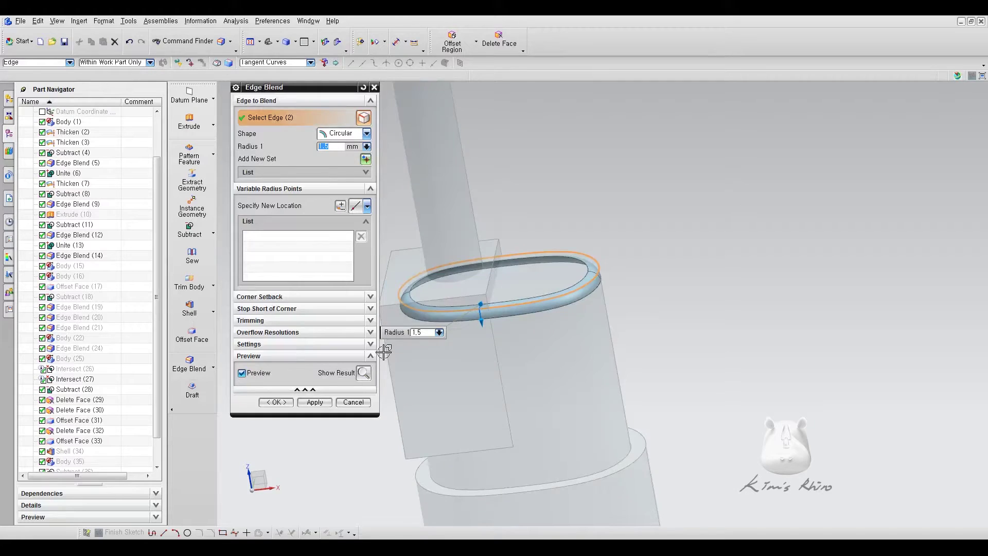
middle_click(669, 243)
middle_click_drag(633, 245, 663, 232)
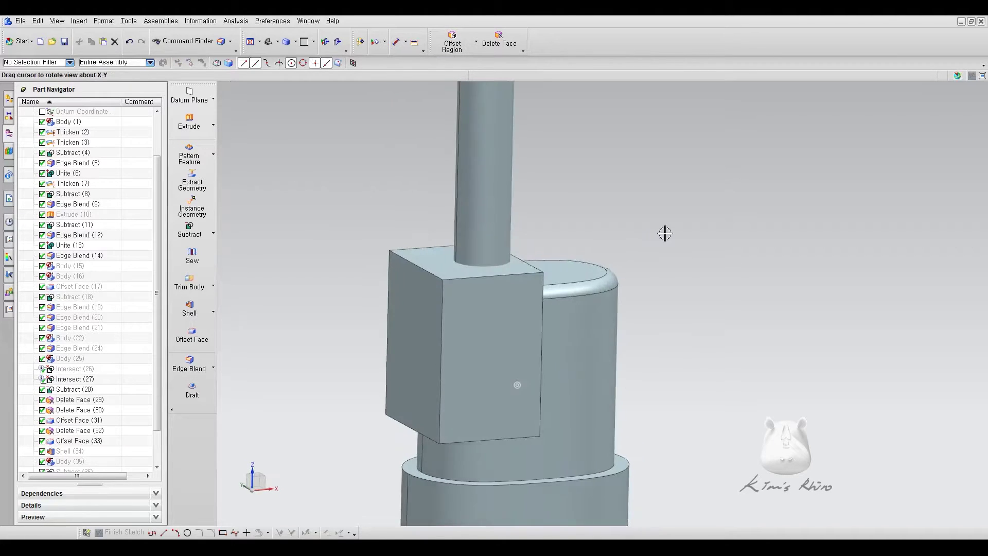
- Intersect the upper body section with the block, keeping both the target and the tool
left_click(213, 234)
left_click(139, 251)
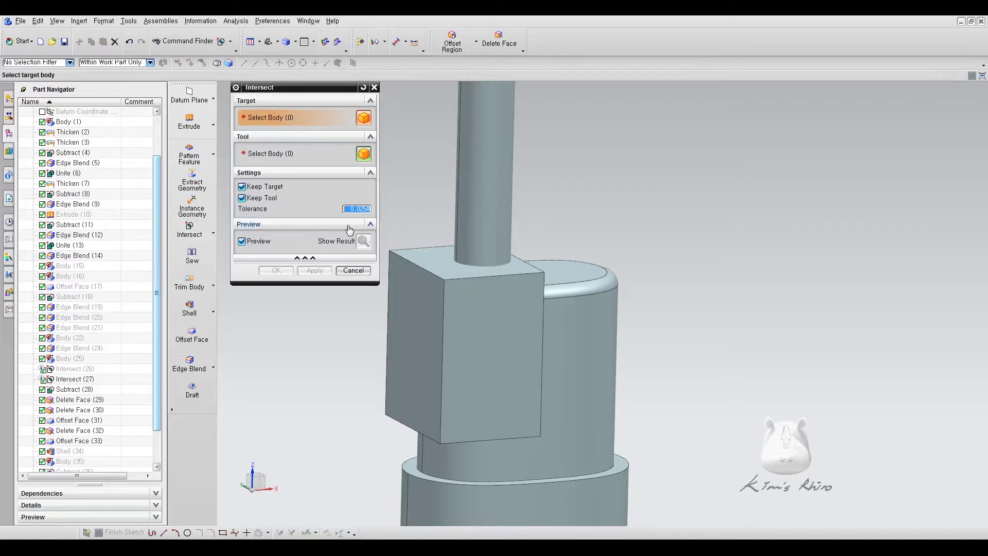
scroll(617, 249, "down", 3)
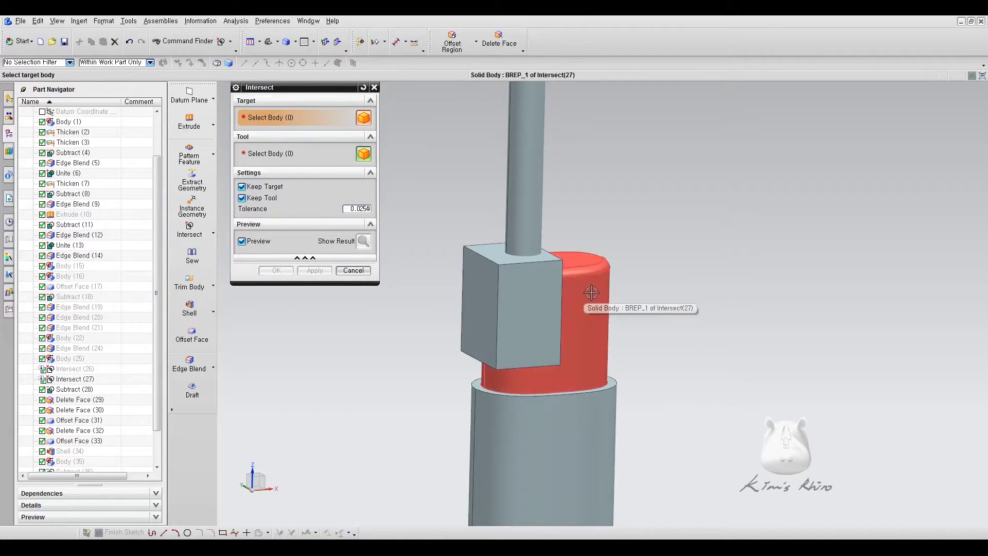
left_click(571, 301)
left_click(514, 257)
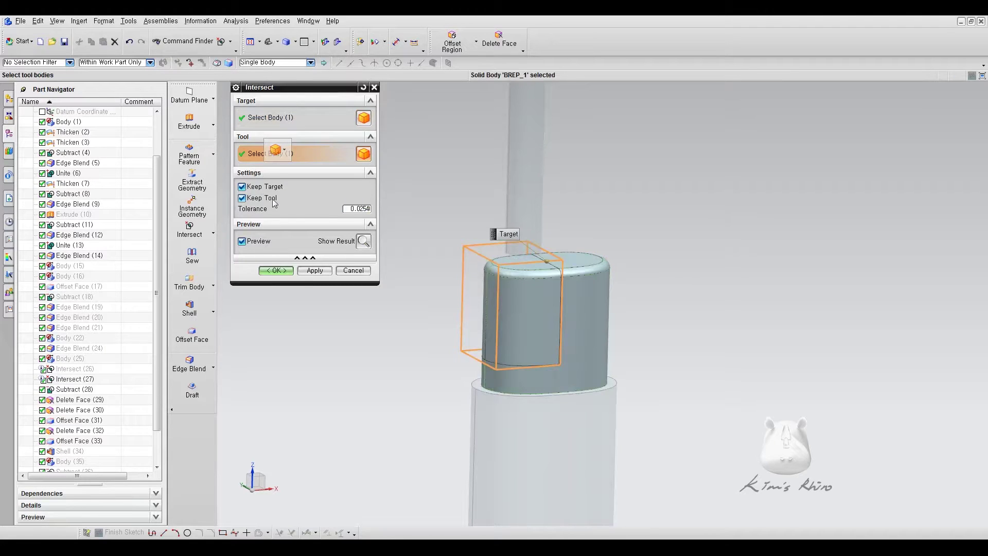
left_click(276, 270)
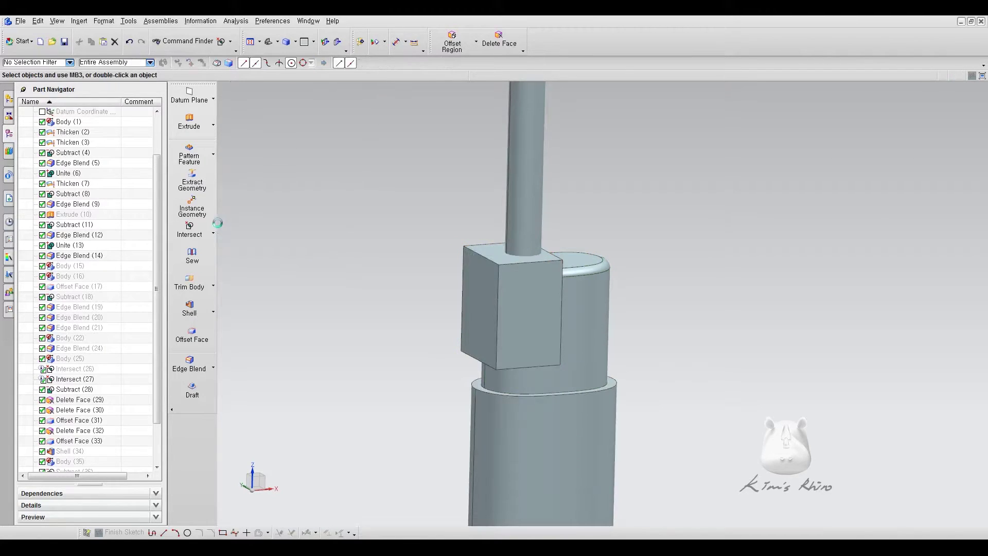
- Subtract the block from the upper body section, keeping the tool body
left_click(214, 233)
left_click(149, 239)
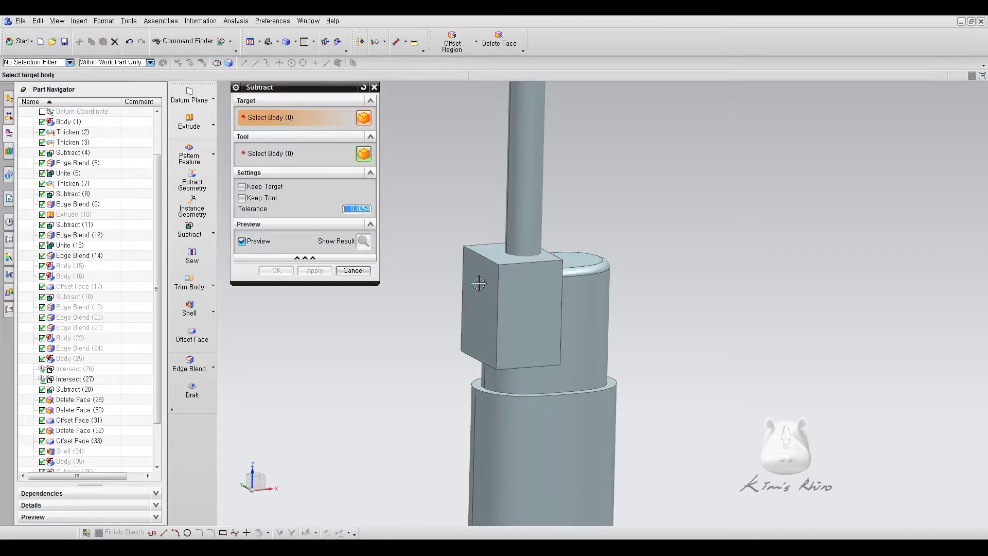
left_click(570, 290)
left_click(512, 309)
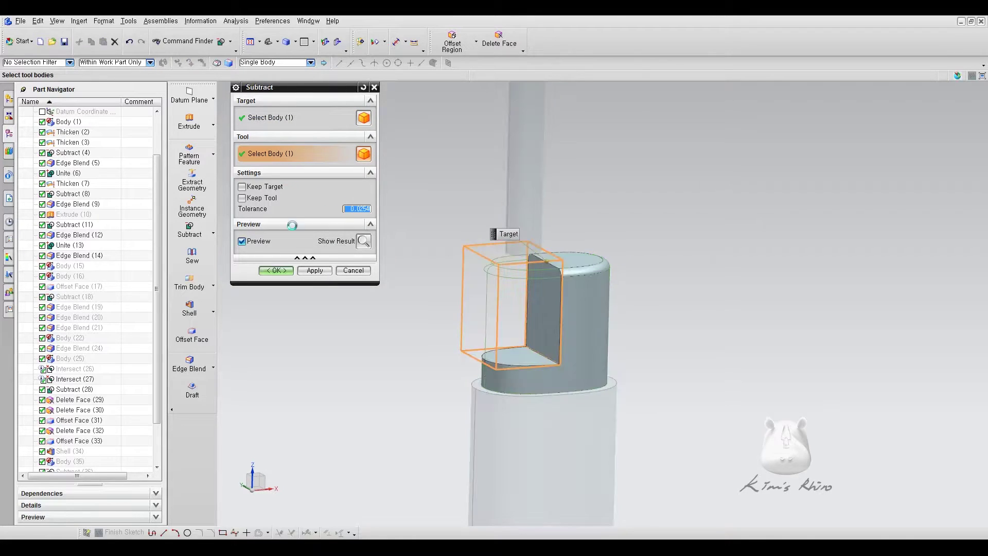
left_click(242, 199)
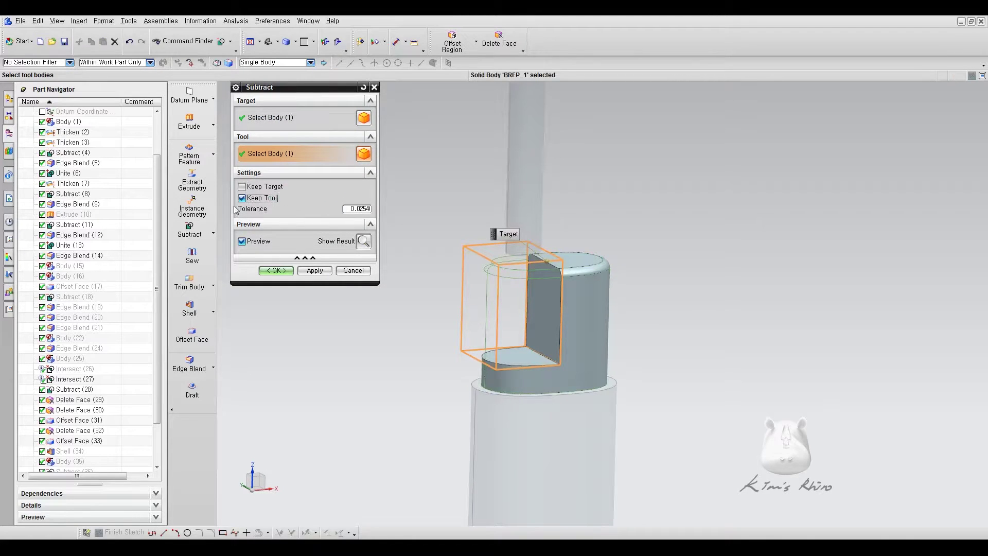
left_click(277, 270)
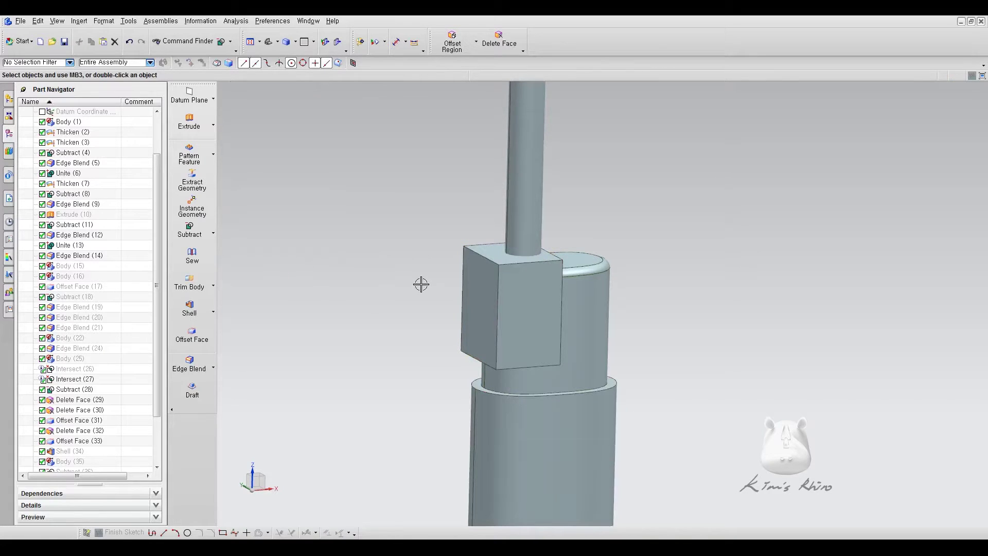
- Move the cutting block to layer 2 in the layer settings
key("ctrl+l")
right_click(264, 233)
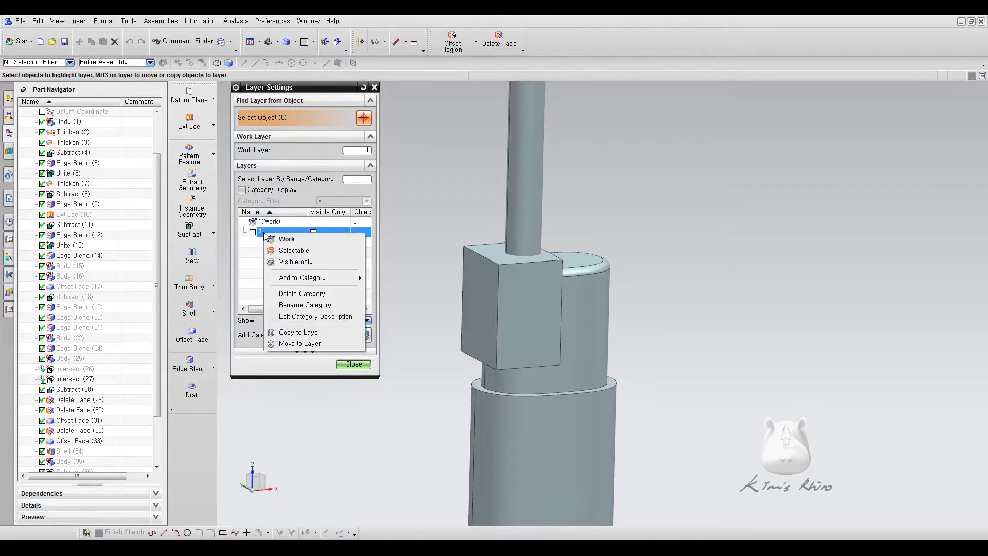
left_click(256, 252)
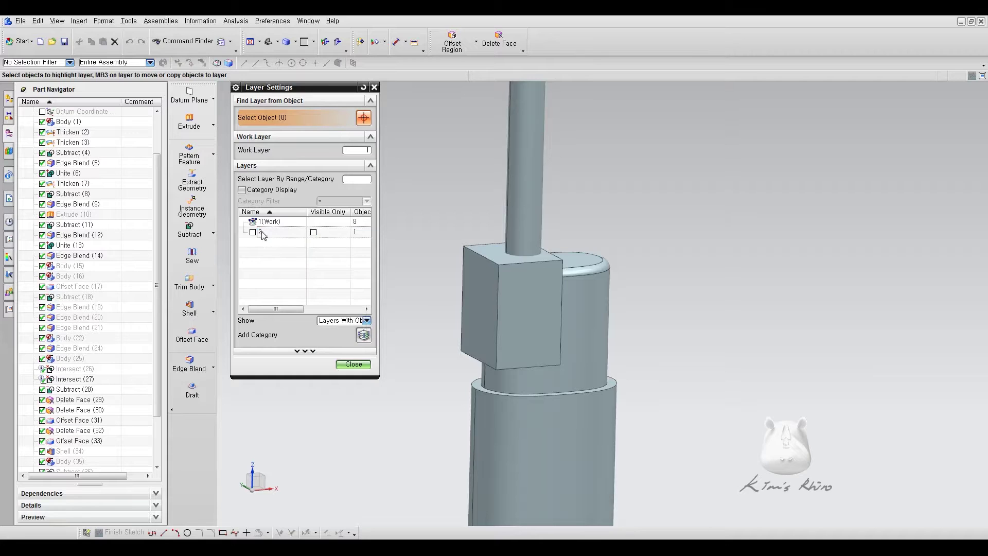
right_click(263, 235)
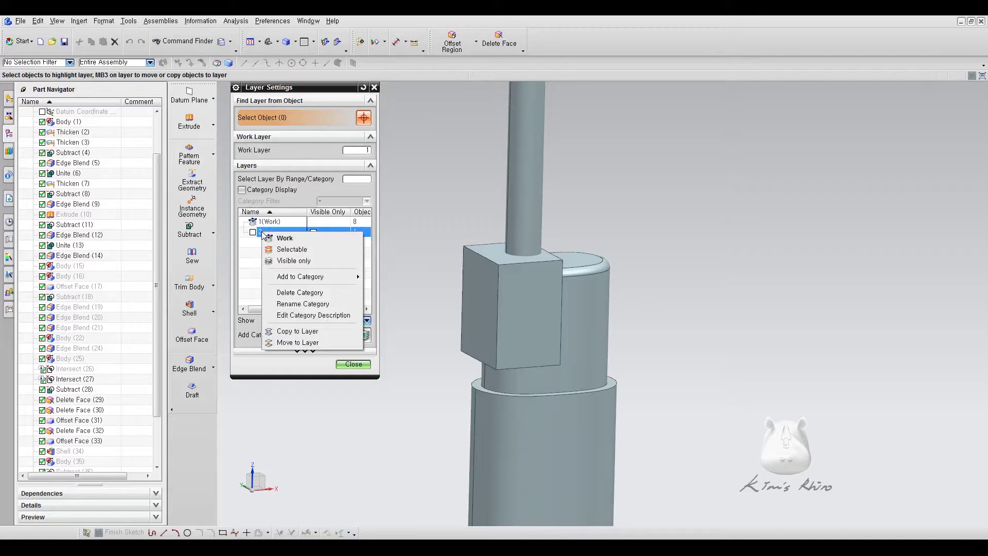
left_click(312, 343)
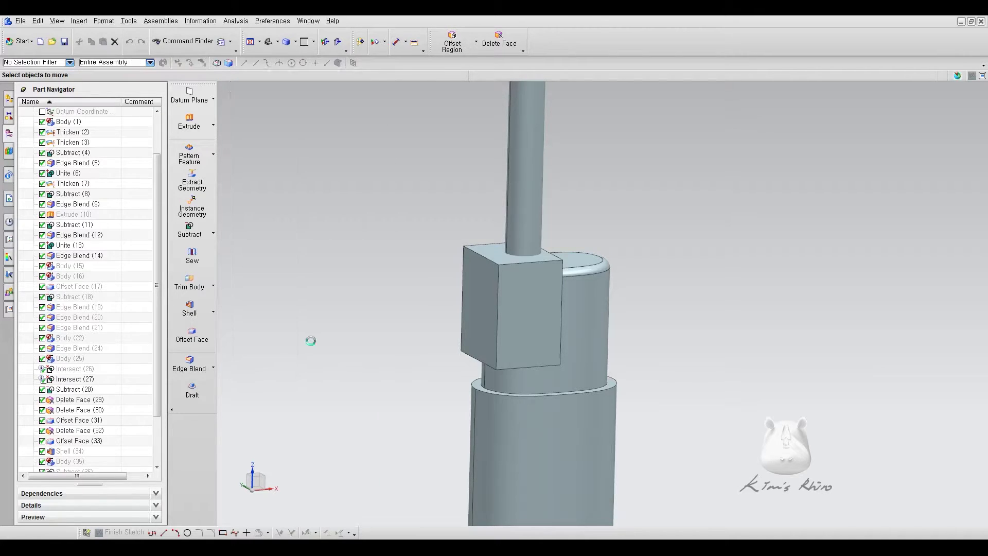
left_click(508, 270)
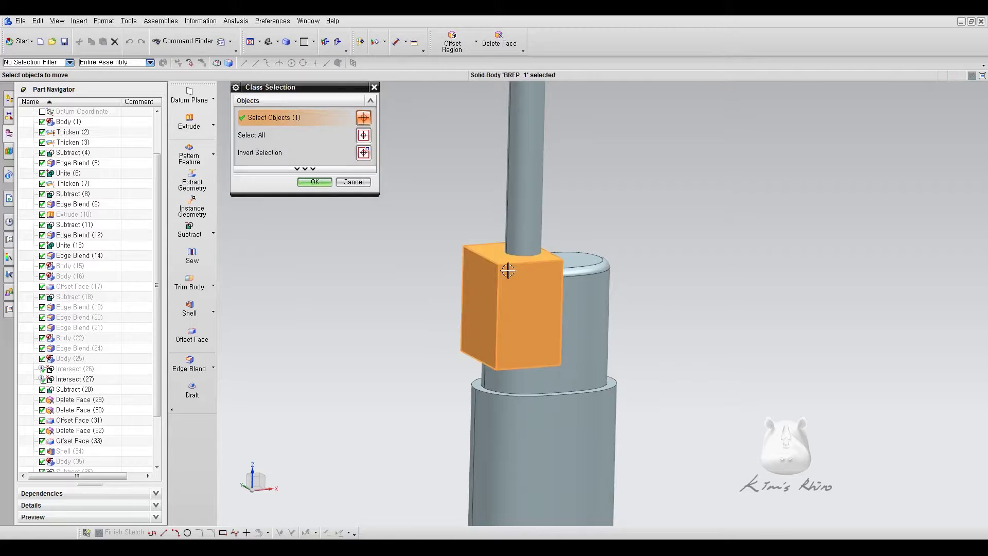
left_click(314, 182)
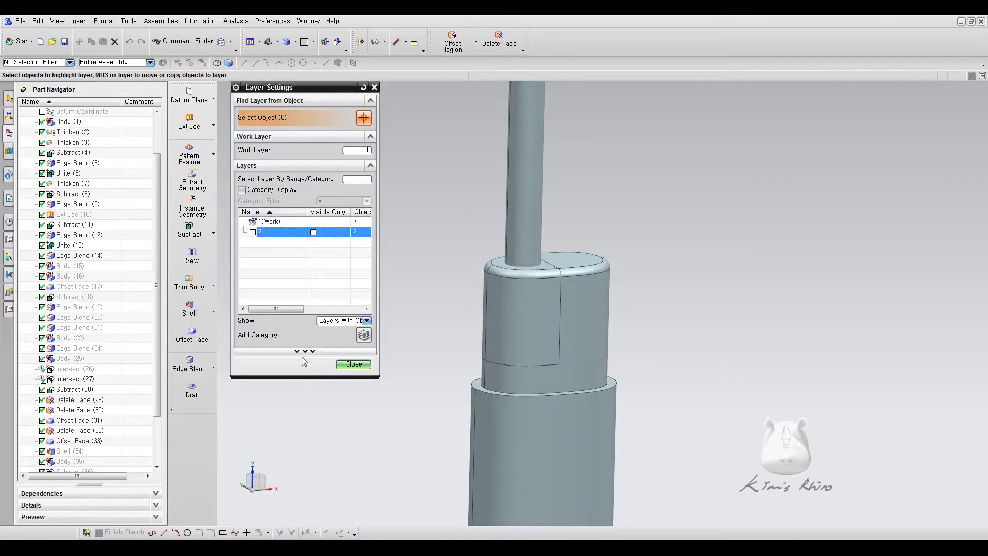
left_click(353, 364)
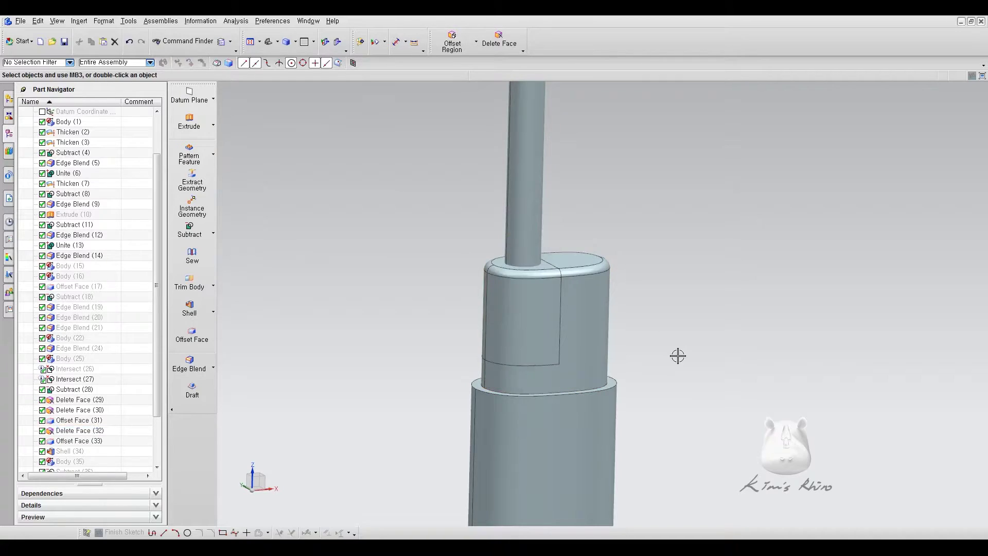
- Apply a 4 mm Edge Blend to the inner lower corner edges of the split-off part and the matching cutout
key("ctrl+alt+f")
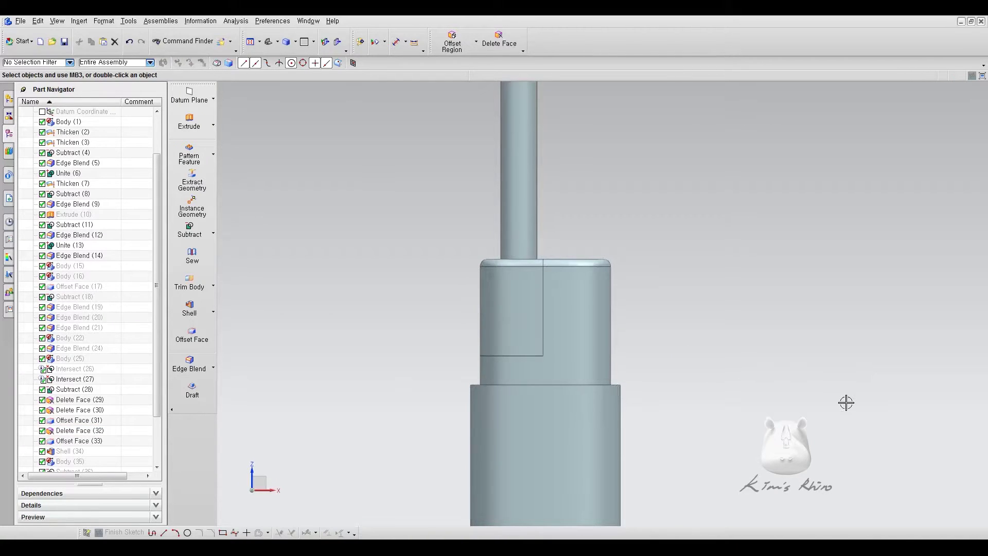
scroll(568, 362, "up", 4)
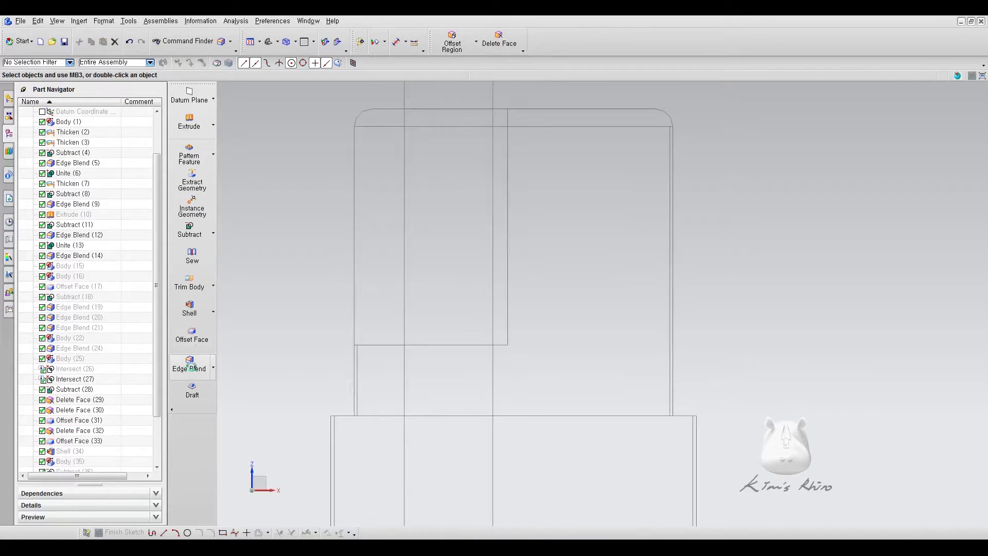
left_click_drag(467, 331, 528, 369)
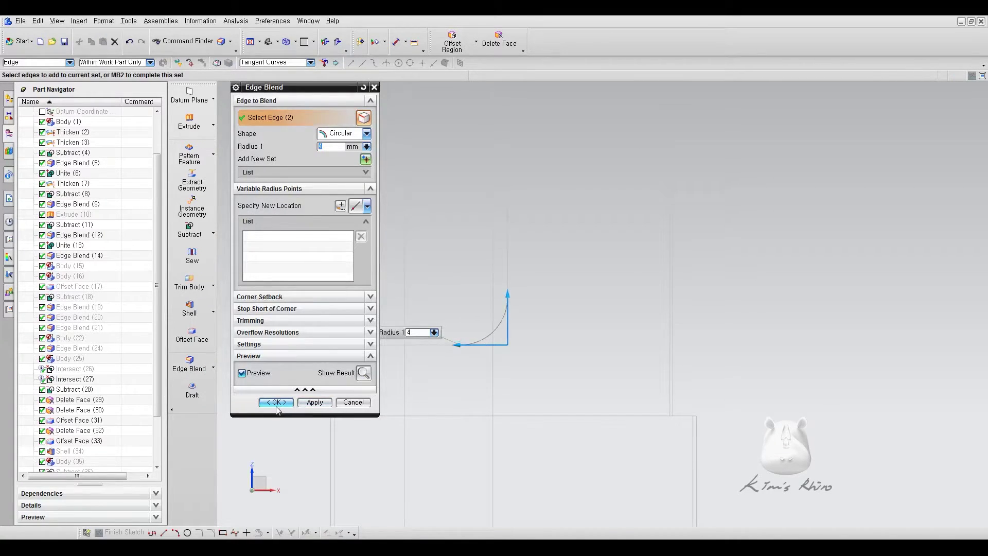
left_click(273, 402)
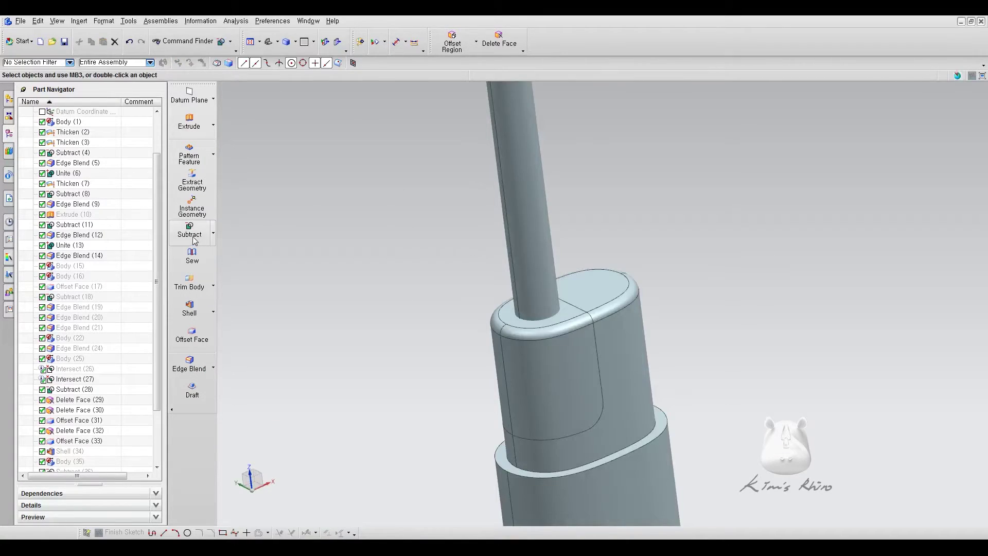
- Try to subtract the long cylinder from the split-off corner part without keeping the tool
left_click(195, 240)
left_click(533, 355)
left_click(520, 265)
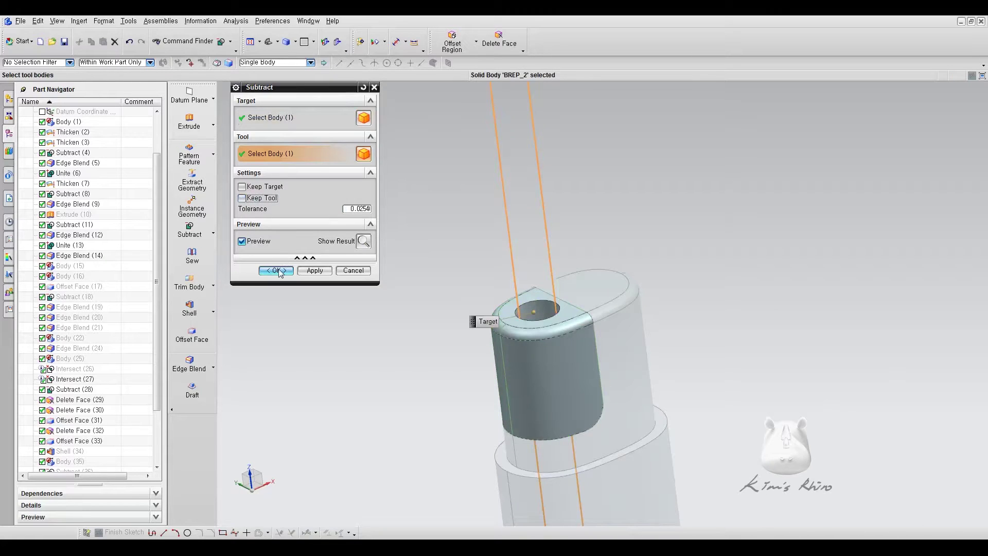
left_click(276, 271)
middle_click_drag(702, 287, 703, 328)
scroll(721, 309, "up", 3)
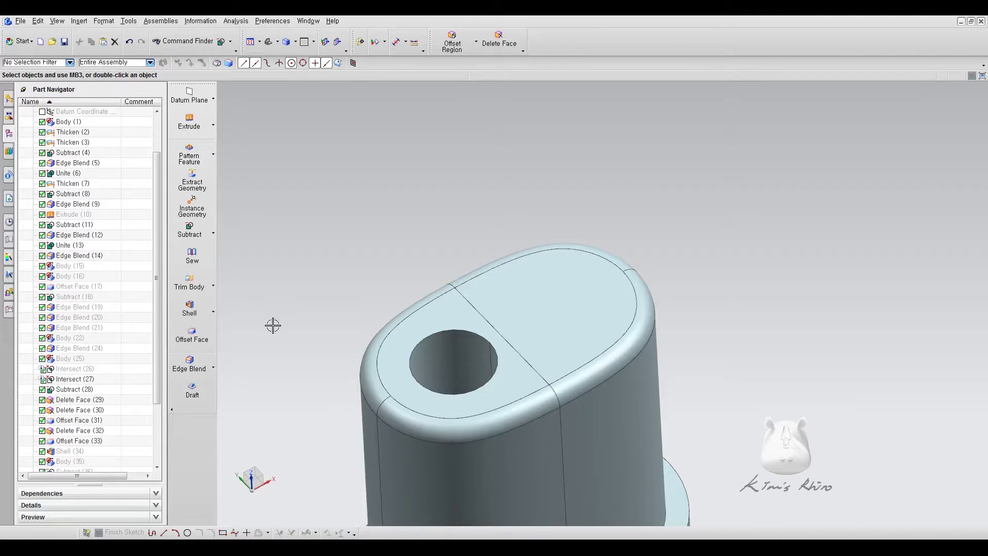
- Delete the last Subtract feature to restore the long cylinder
scroll(91, 441, "down", 3)
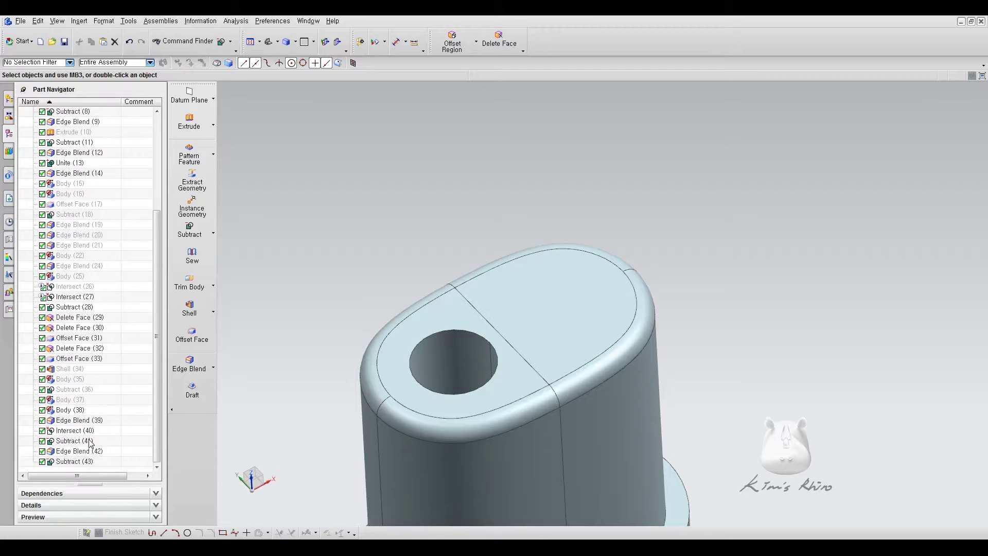
left_click(75, 462)
key("Delete")
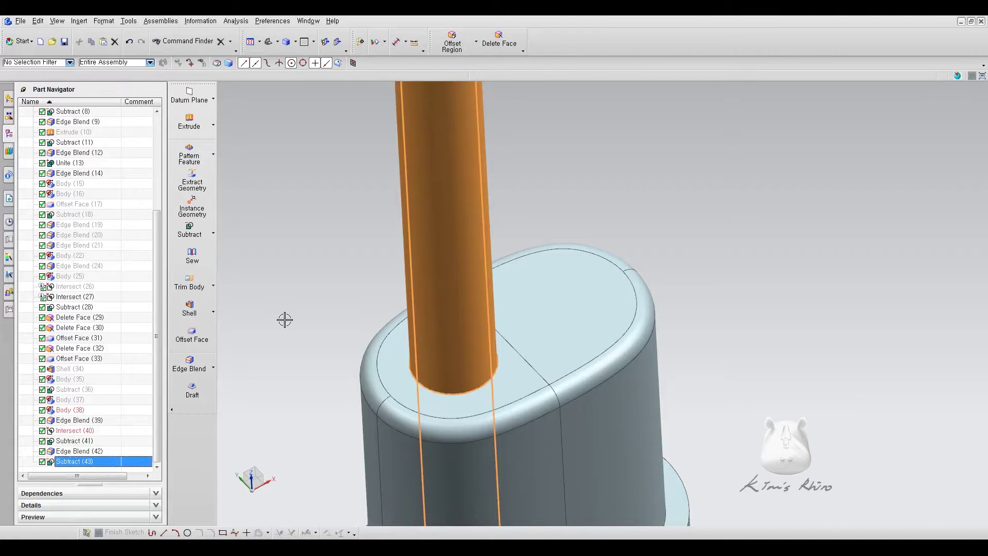
- Intersect the corner part with the long cylinder, keeping both the target and the tool
left_click(213, 233)
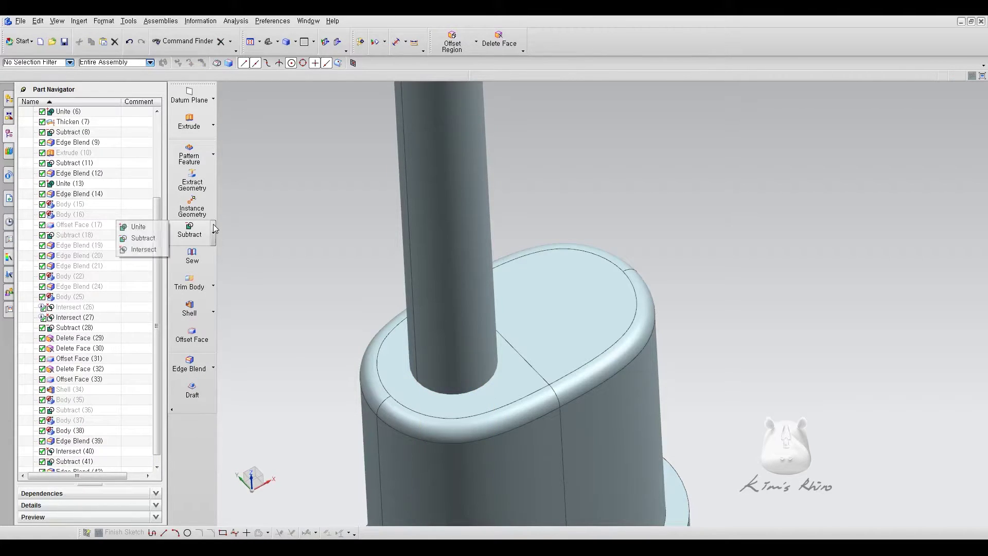
left_click(139, 249)
left_click(372, 379)
left_click(441, 360)
left_click(285, 270)
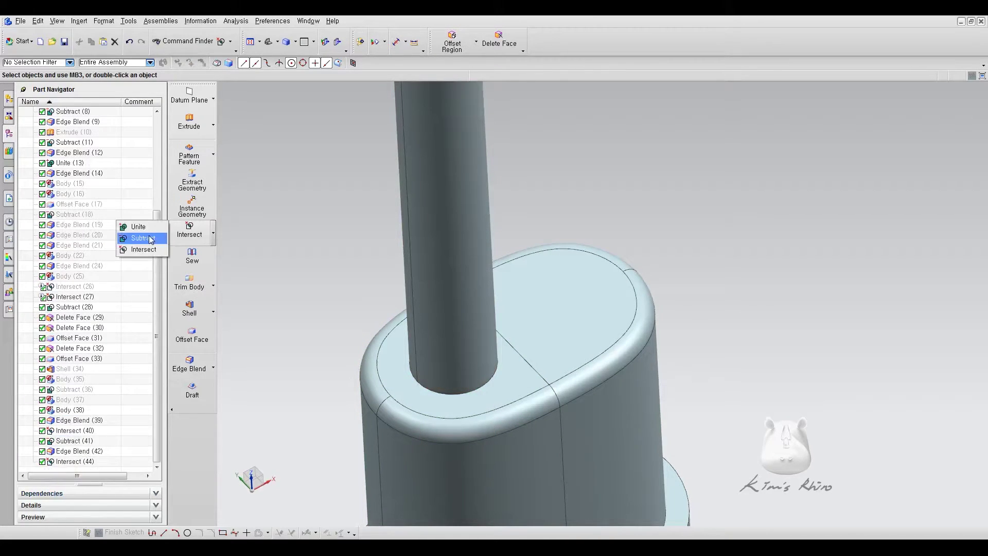
- Subtract the long cylinder from the corner part without keeping the tool
left_click(140, 238)
left_click(431, 359)
left_click(423, 306)
left_click(255, 198)
left_click(275, 271)
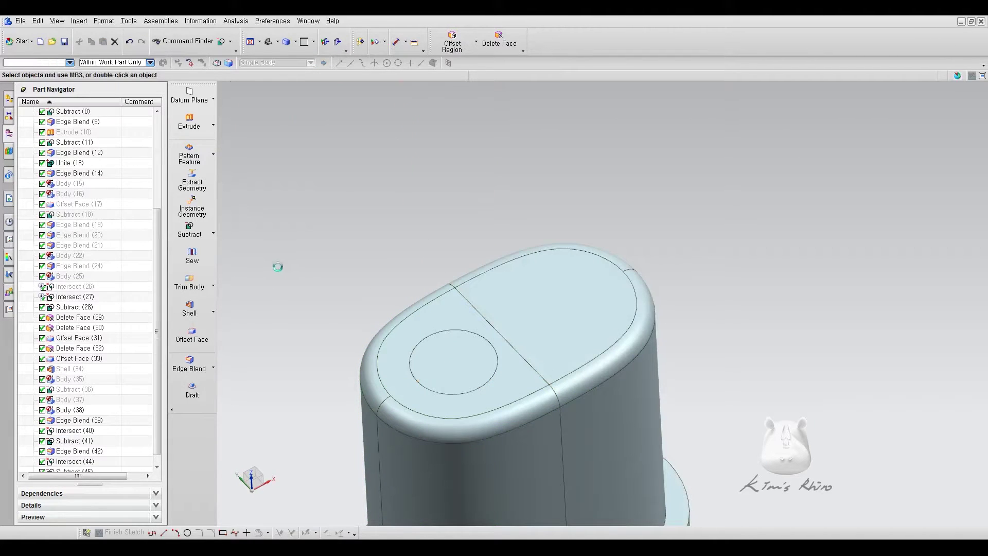
left_click(457, 341)
key("ctrl+b")
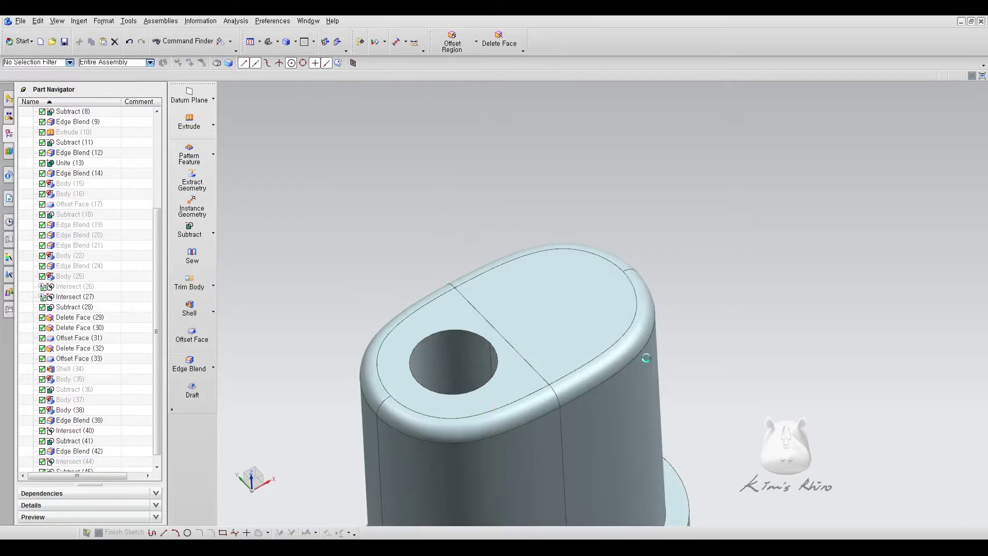
key("ctrl+z")
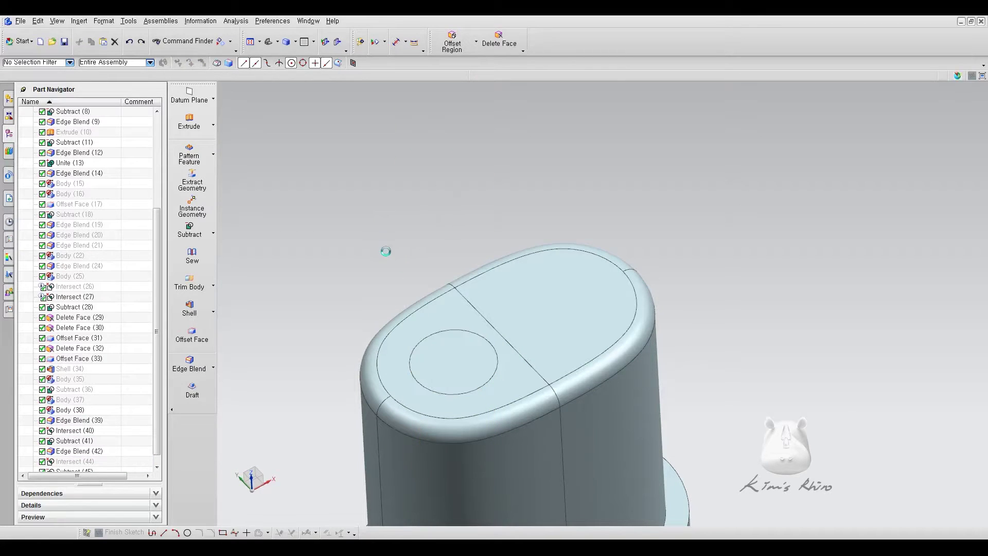
- Hide the corner part that surrounds the short cylinder
left_click(470, 316)
key("ctrl+b")
middle_click_drag(470, 316, 449, 248, "shift")
middle_click_drag(505, 335, 505, 311)
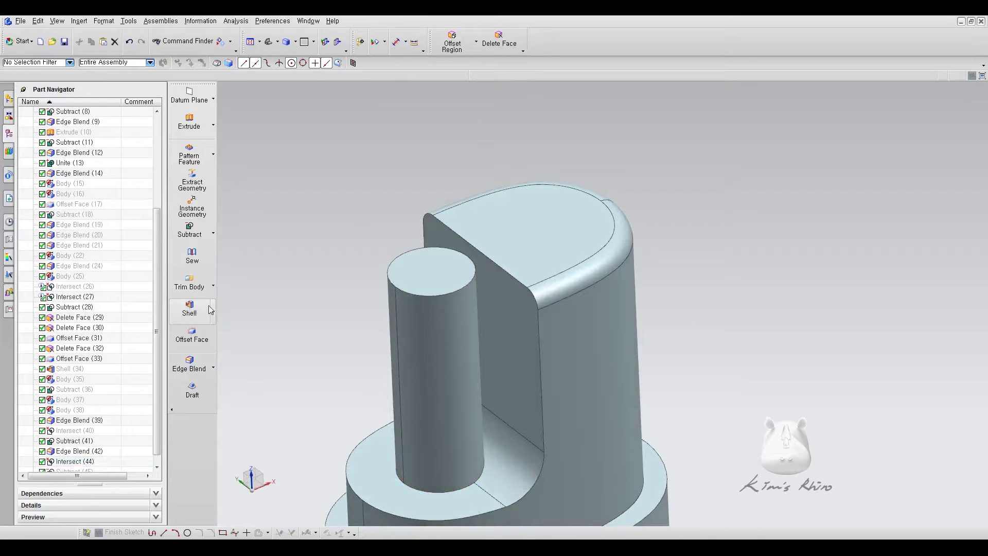
- Thicken the short cylinder's top face into a disc directed down into the cylinder, with offsets of 0.5 mm and 0 mm
left_click(214, 319)
left_click(124, 318)
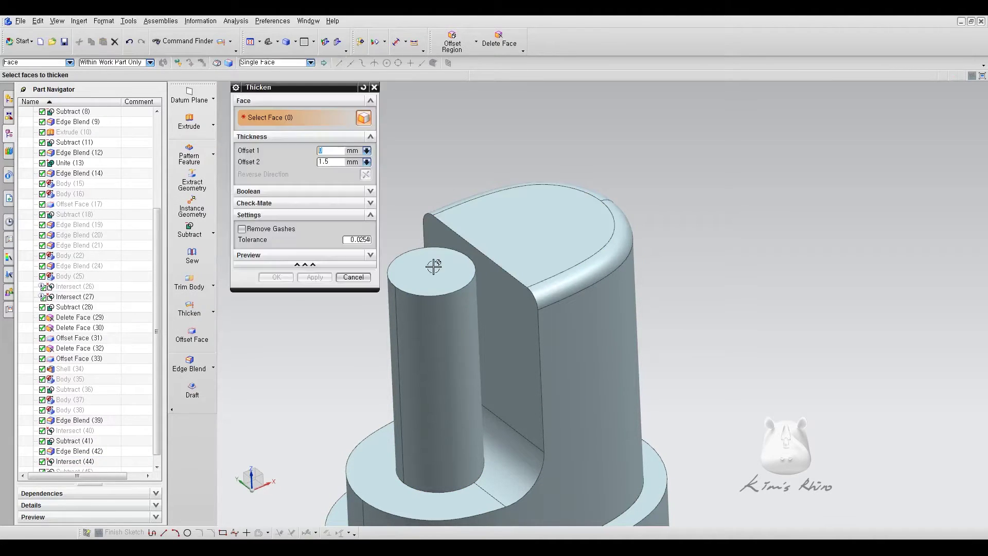
left_click(433, 264)
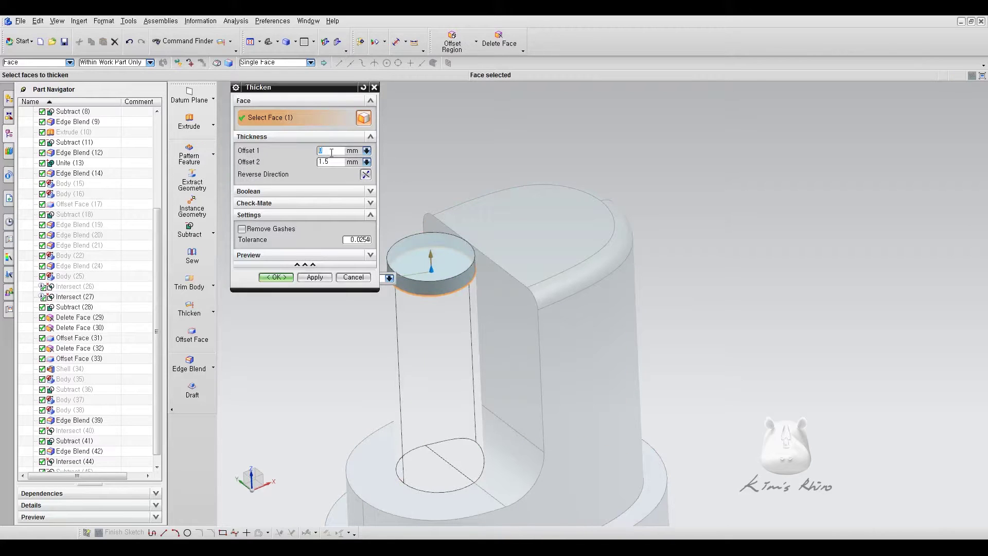
key("Return")
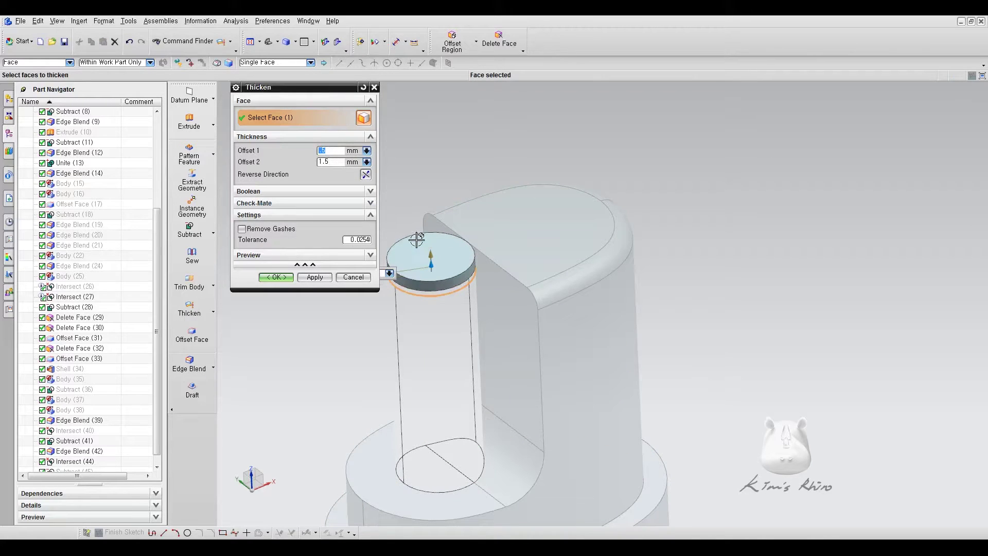
left_click_drag(337, 162, 282, 163)
type("0")
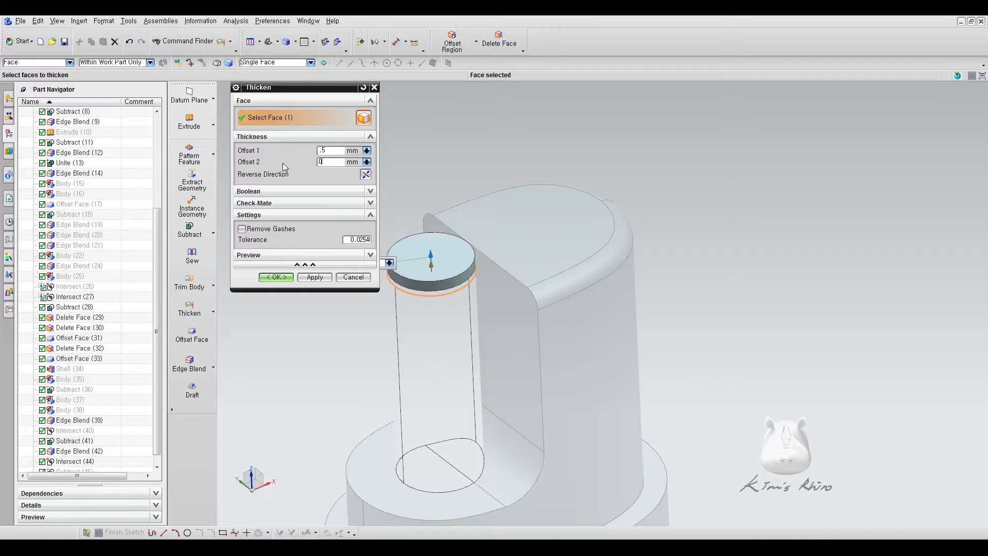
key("Return")
double_click(431, 264)
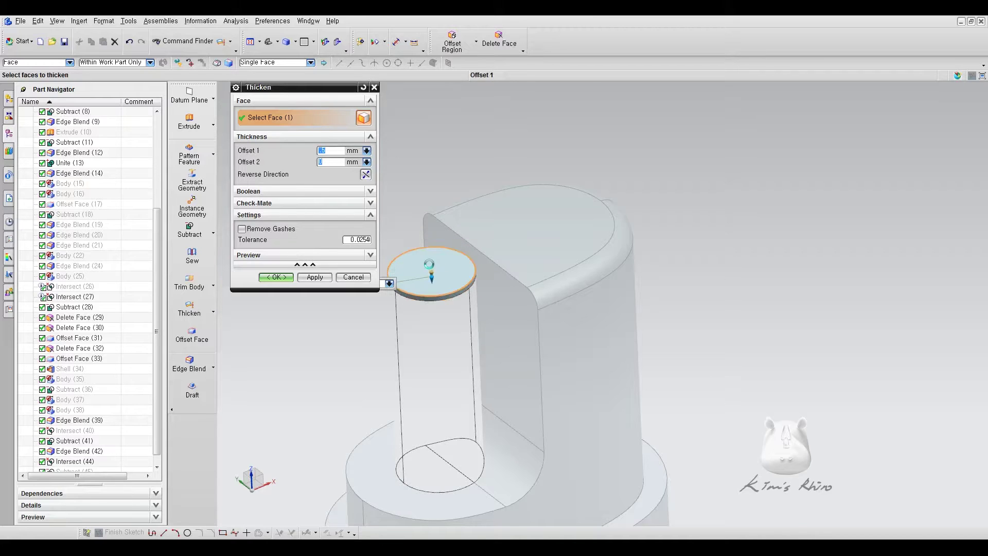
left_click(273, 277)
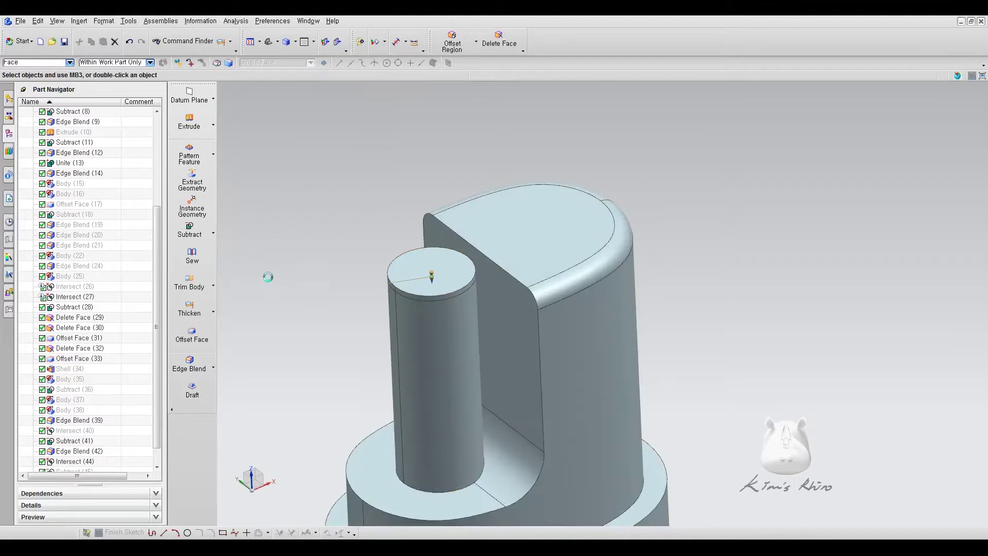
- Offset the thin disc's side face outward by 1 mm
left_click(191, 335)
left_click(433, 294)
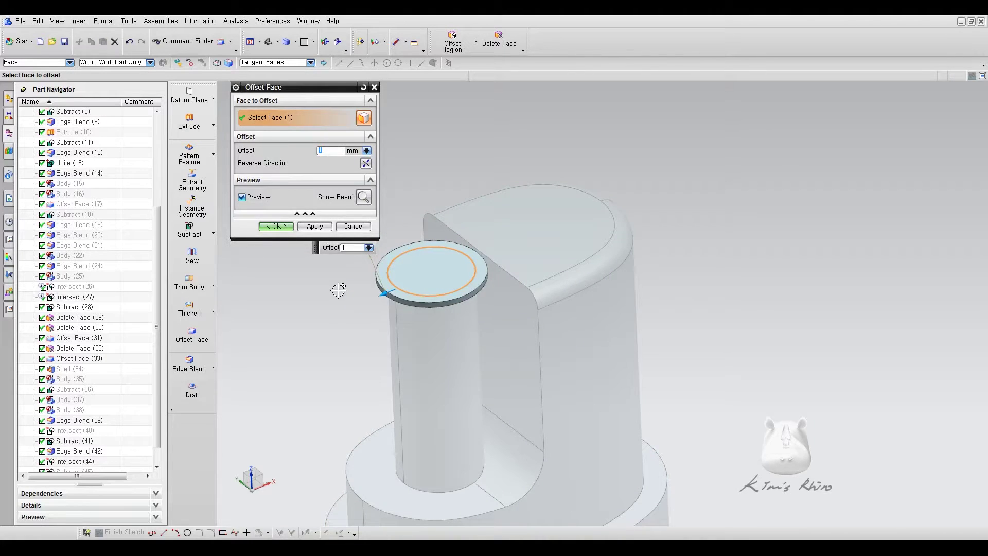
left_click(283, 227)
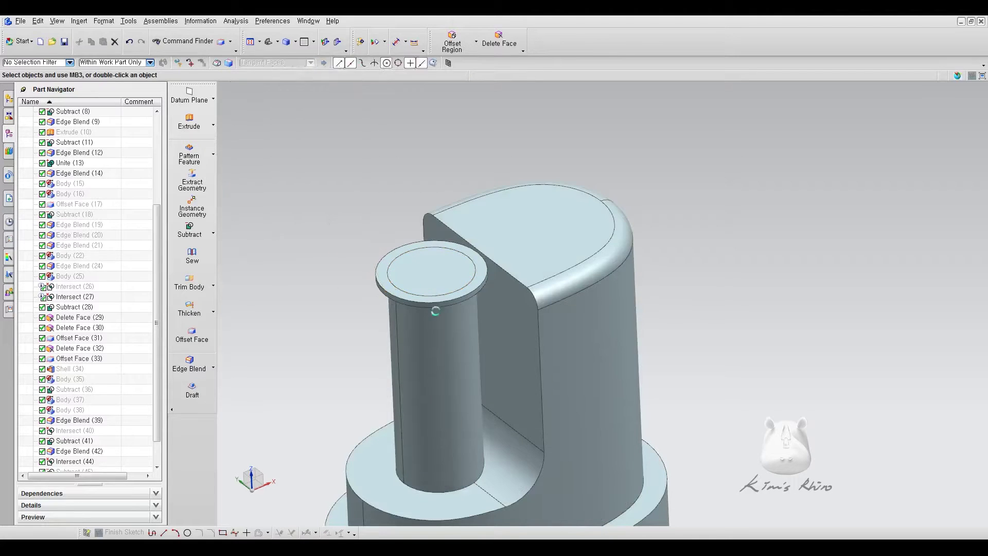
- Move the short cylinder to layer 2 and show the hidden corner part again
scroll(58, 469, "down", 1)
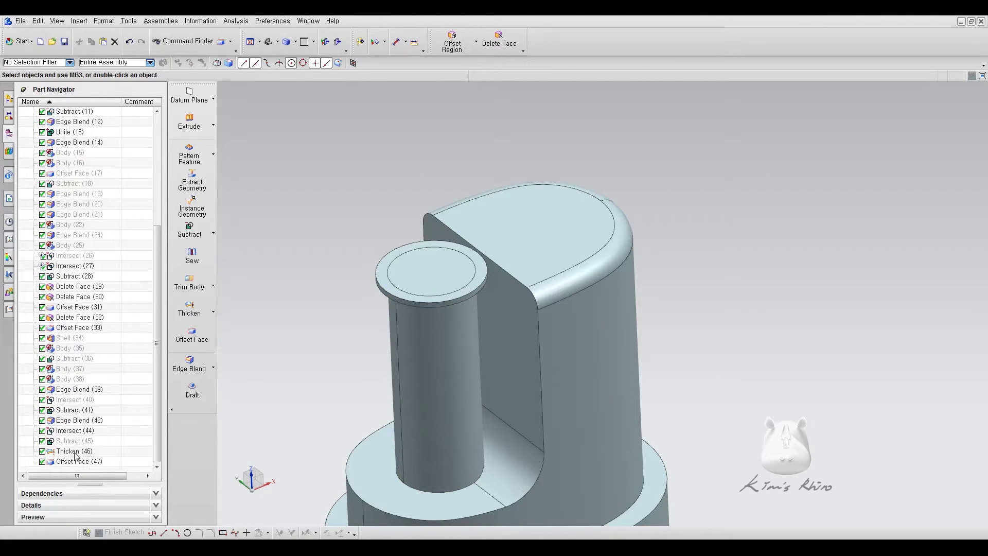
key("ctrl+l")
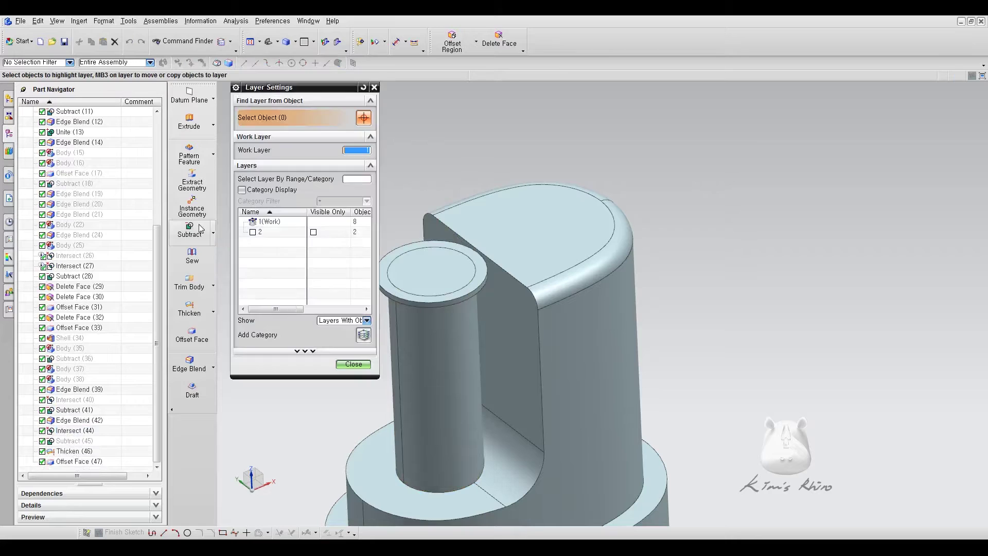
right_click(262, 235)
left_click(288, 342)
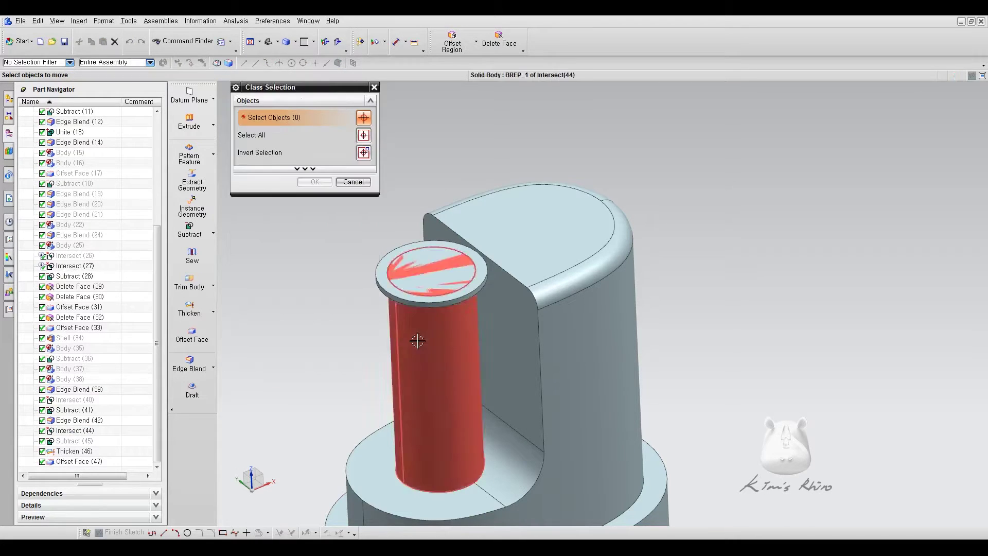
left_click(315, 182)
left_click(343, 364)
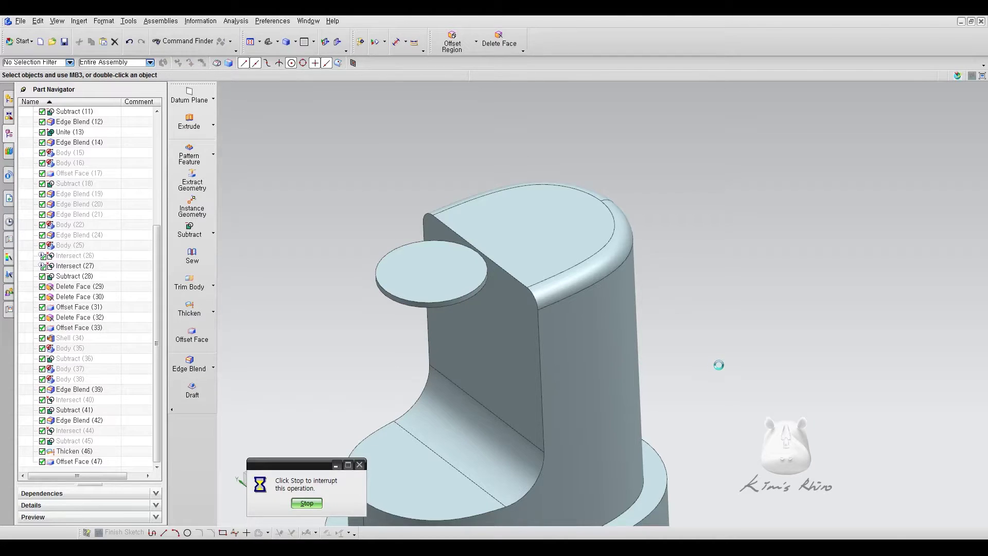
middle_click_drag(717, 364, 695, 286)
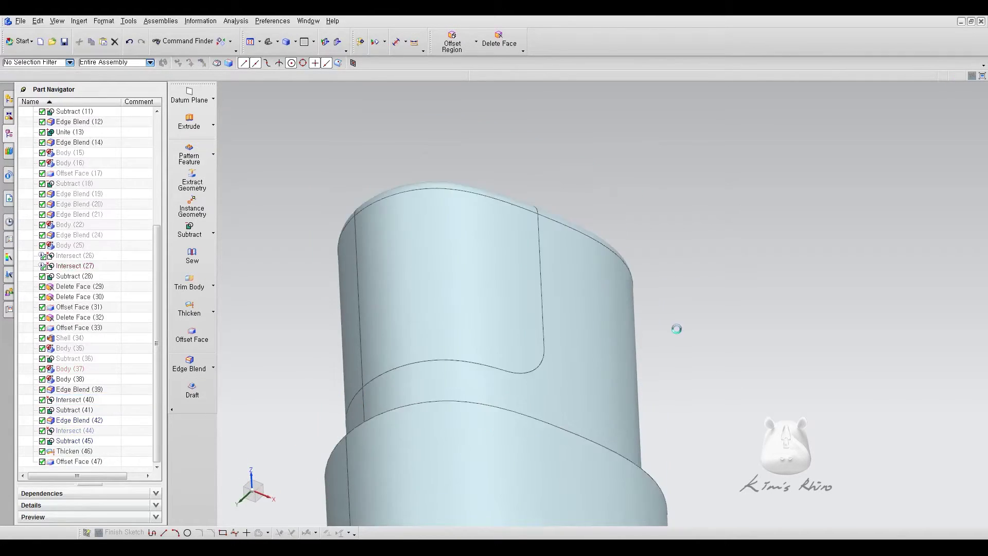
middle_click_drag(672, 329, 681, 407)
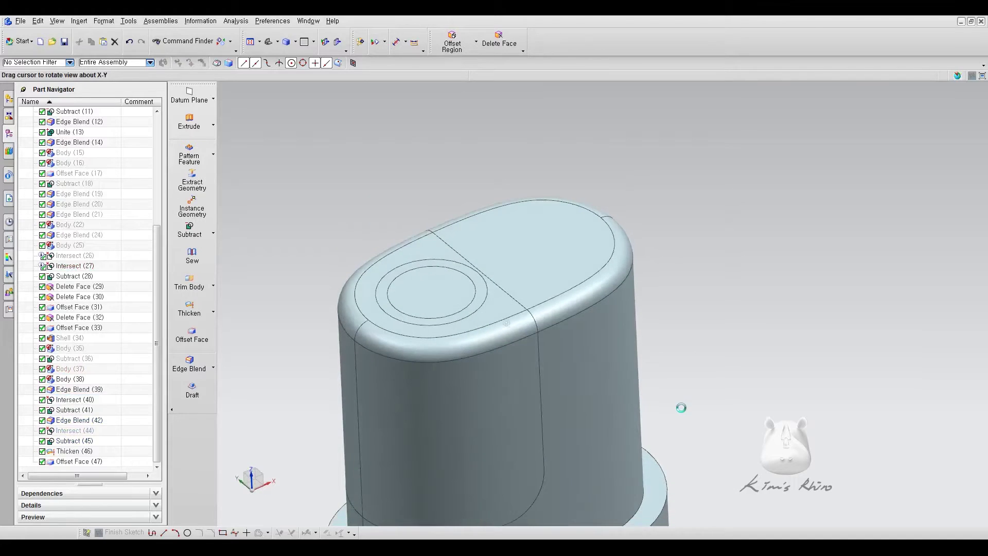
- Subtract the flange disc from the corner part without keeping the tool
left_click(189, 229)
left_click(425, 321)
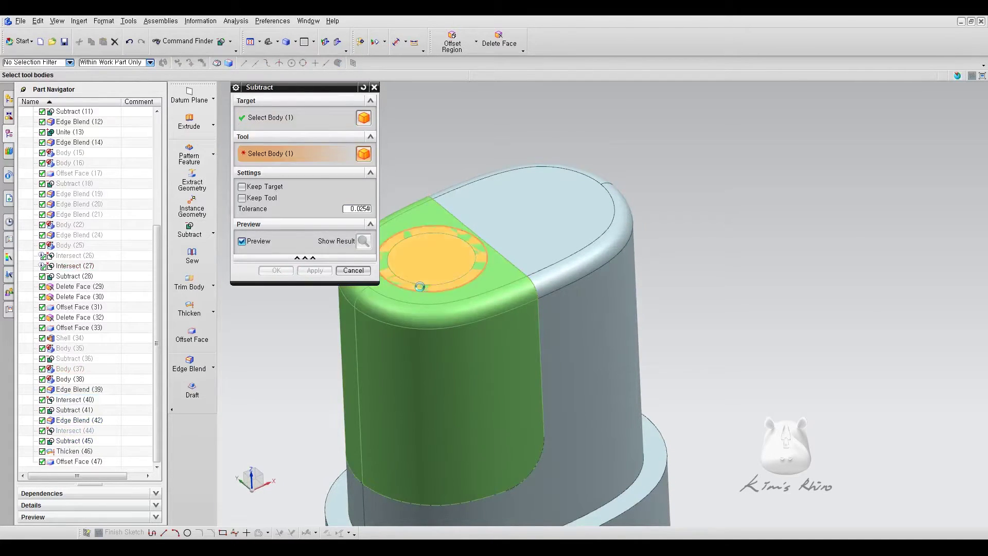
left_click(420, 286)
middle_click(420, 286)
middle_click_drag(607, 288, 717, 233)
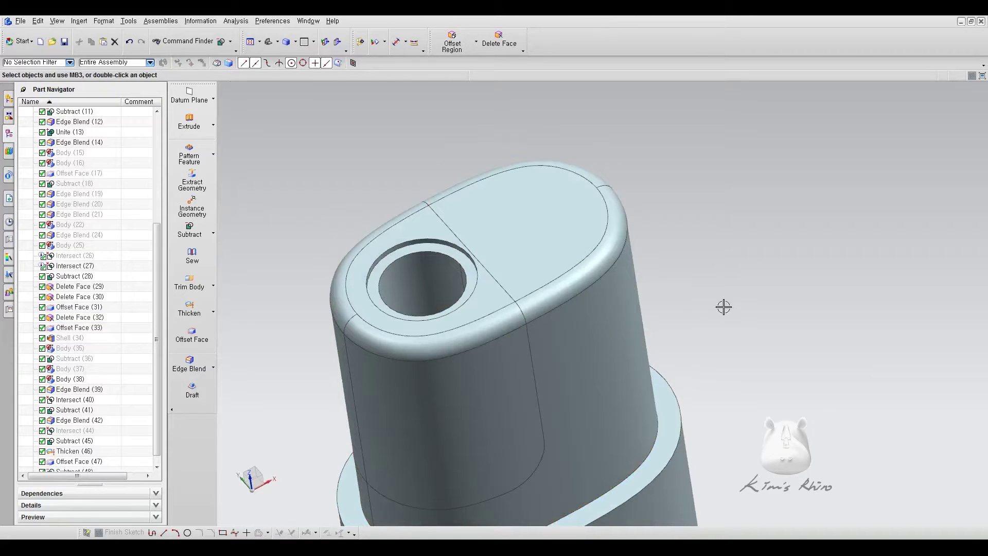
- Suppress the features from Edge Blend (42) through Subtract (48) in the model history
middle_click_drag(715, 317, 700, 273, "shift")
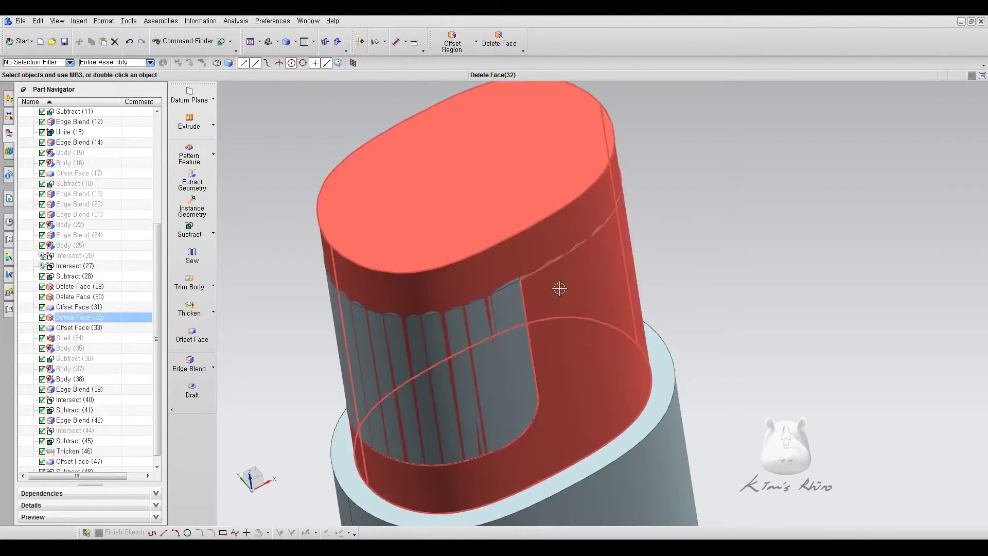
scroll(95, 400, "down", 1)
left_click(67, 411)
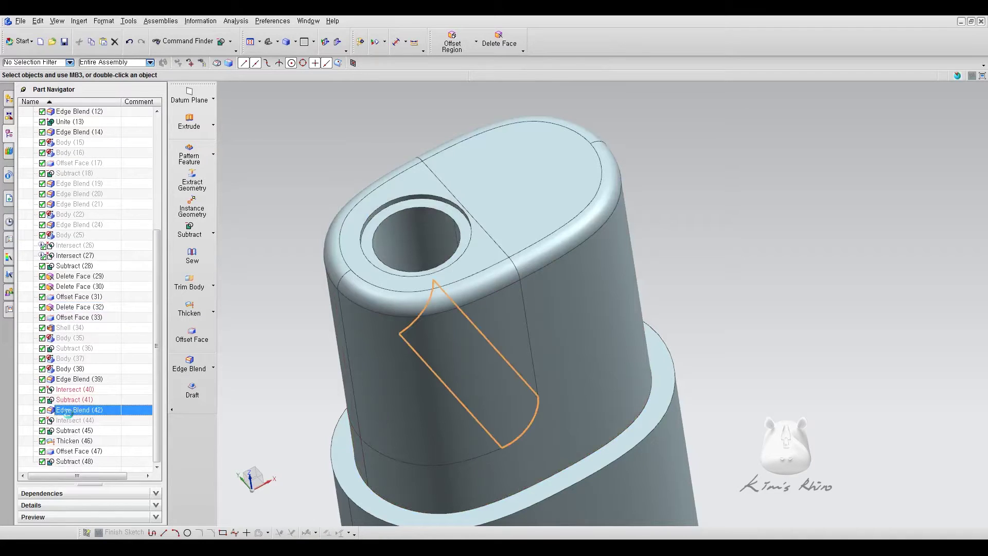
left_click(79, 461, "shift")
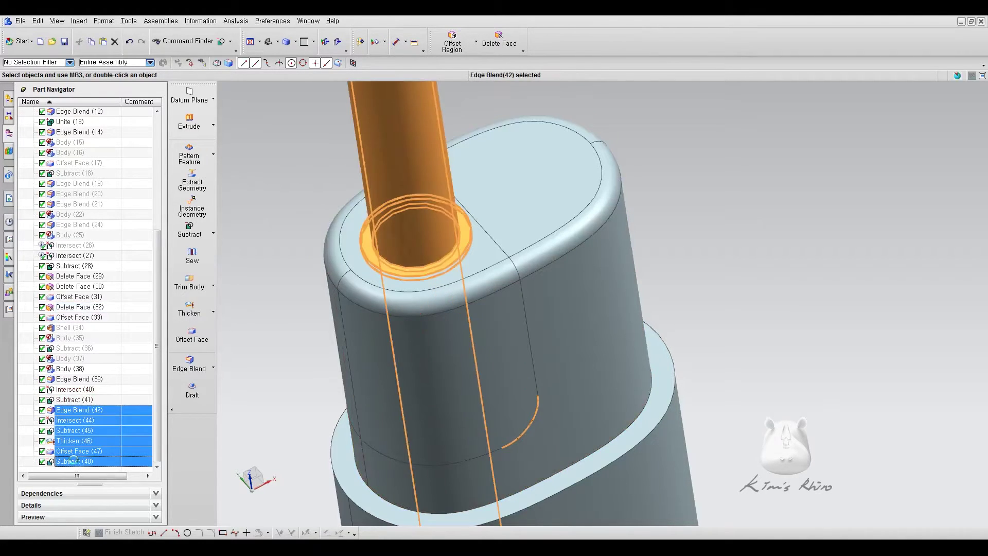
left_click(42, 411)
- Hide the extra bodies restored around the corner part by the suppression
left_click(395, 181)
key("ctrl+b")
left_click(458, 234)
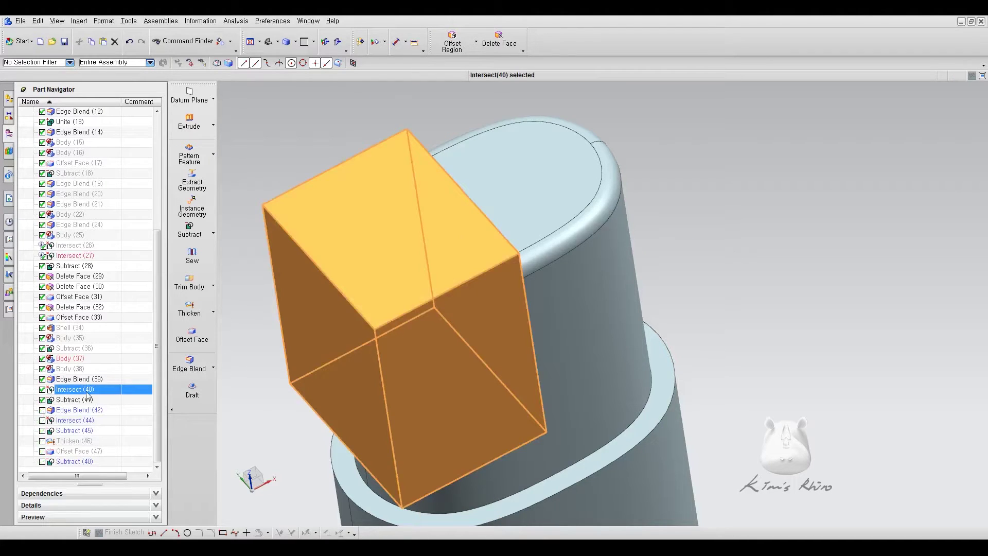
key("ctrl+b")
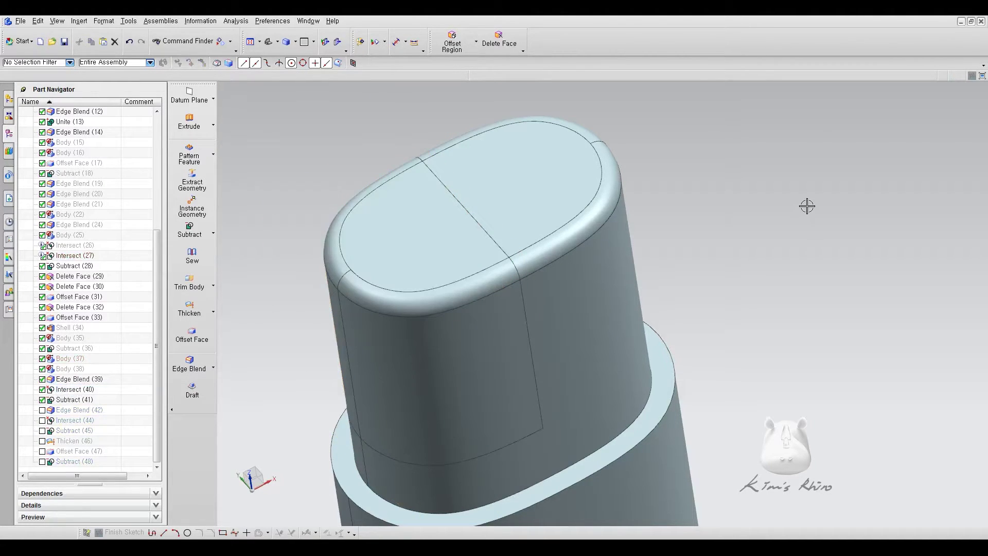
- Move the small rectangular block from layer 2 to layer 1 and turn layer 2 off
key("ctrl+l")
scroll(591, 259, "up", 5)
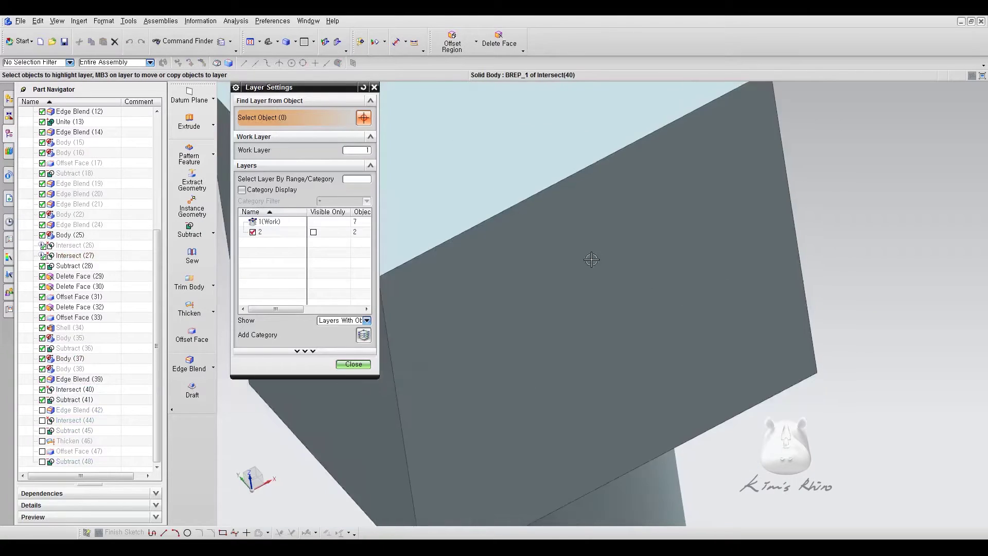
scroll(591, 260, "down", 5)
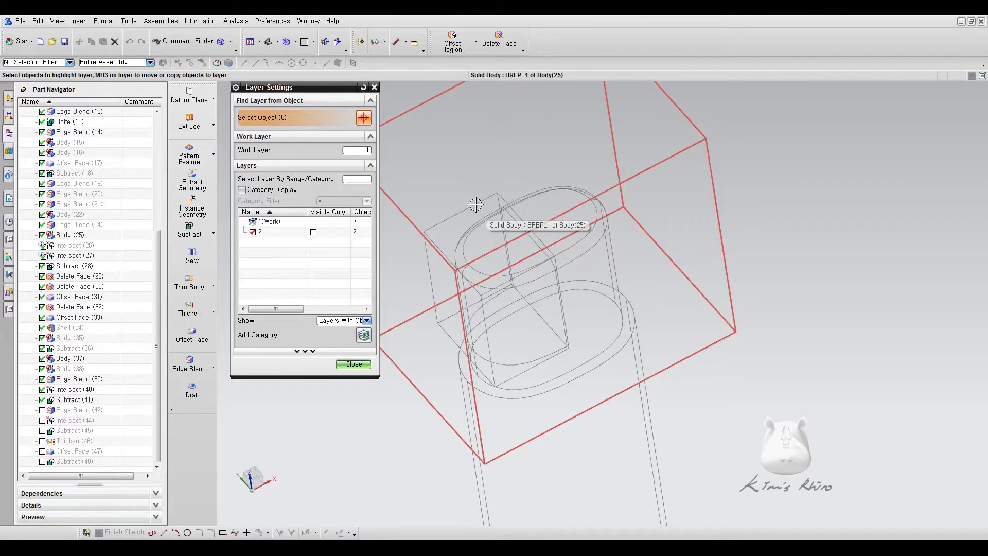
right_click(282, 220)
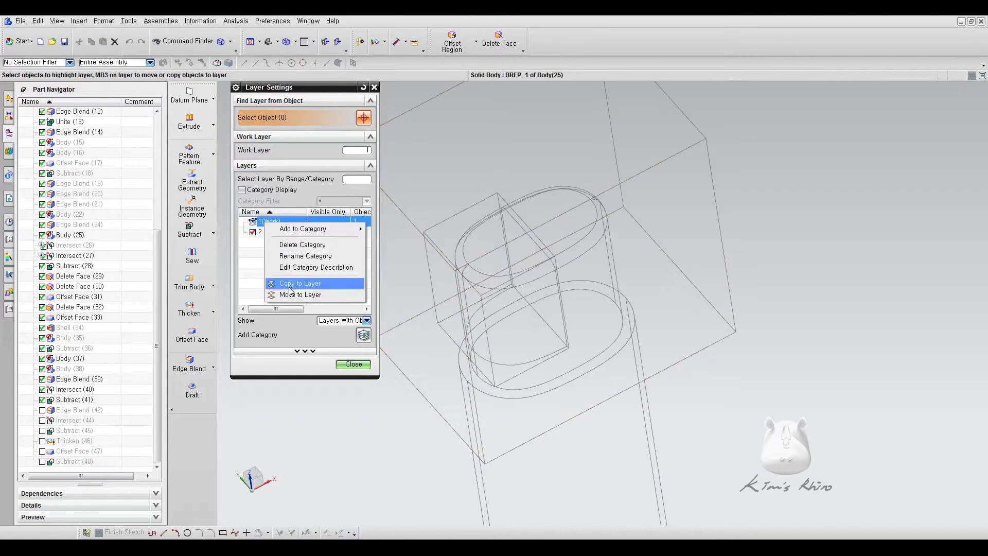
left_click(288, 293)
right_click(456, 214)
left_click(498, 220)
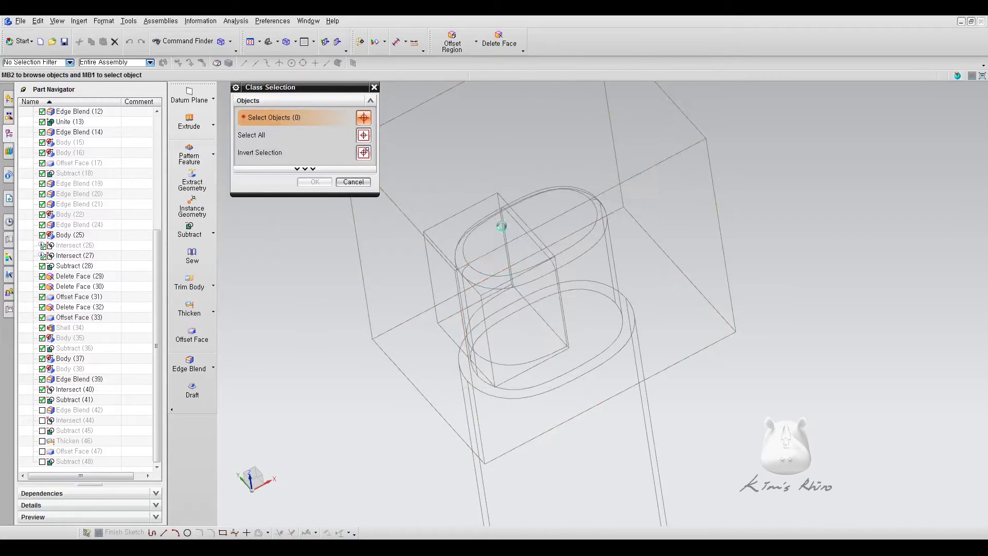
left_click(597, 245)
left_click(311, 182)
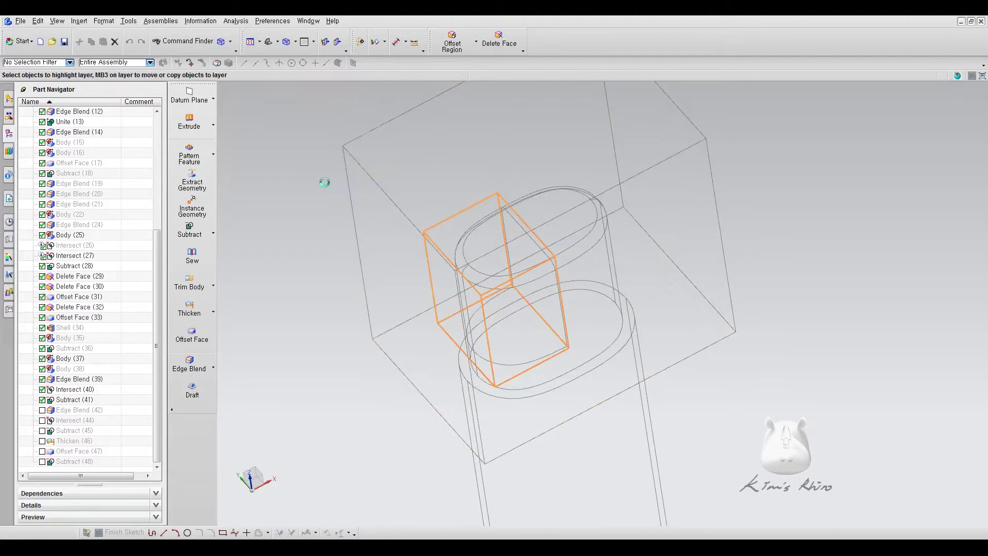
left_click(252, 232)
left_click(353, 364)
mouse_move(350, 359)
middle_mouse_down()
mouse_move(510, 192)
mouse_move(578, 201)
mouse_move(727, 187)
mouse_move(320, 185)
middle_mouse_up()
middle_click_drag(280, 260, 288, 304)
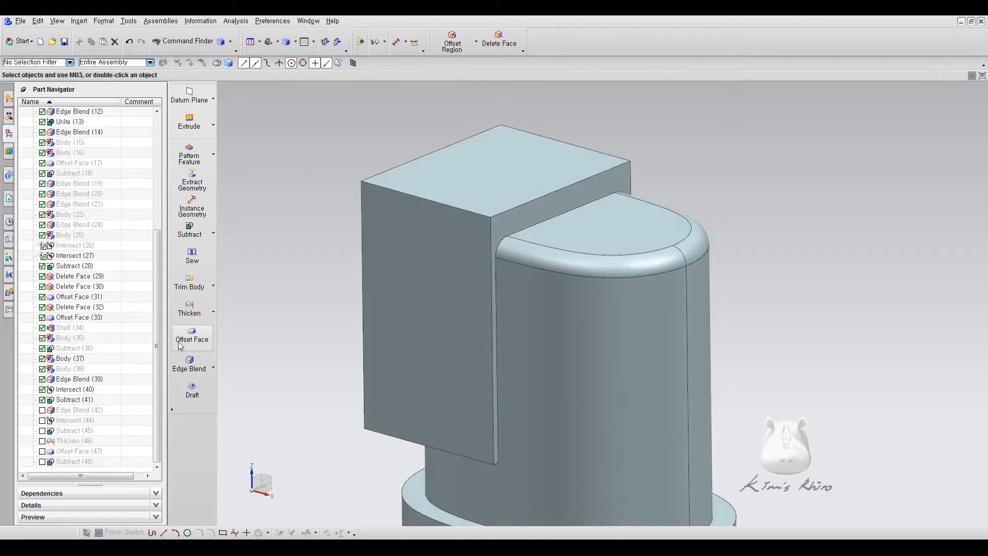
- Offset the block's side face that adjoins the main body outward by 1 mm
left_click(192, 335)
left_click(509, 219)
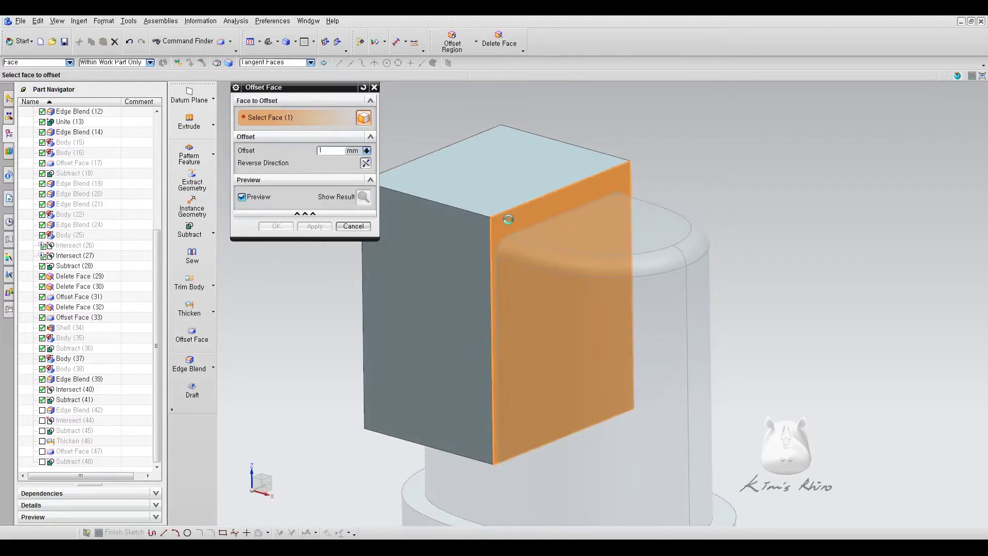
left_click(276, 226)
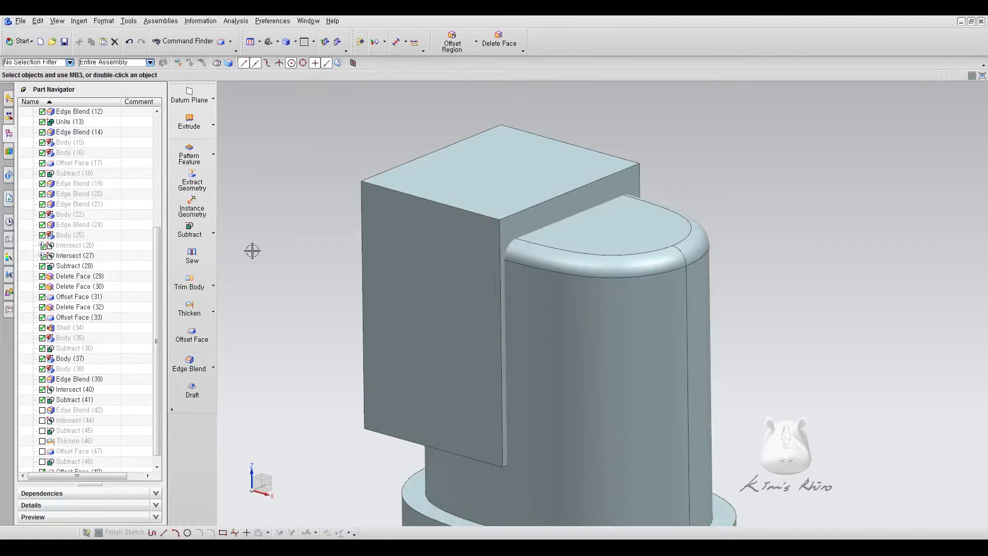
- Reorder the block's new face offset in the model history so it sits directly before the corner part's Intersect feature
left_click(66, 461)
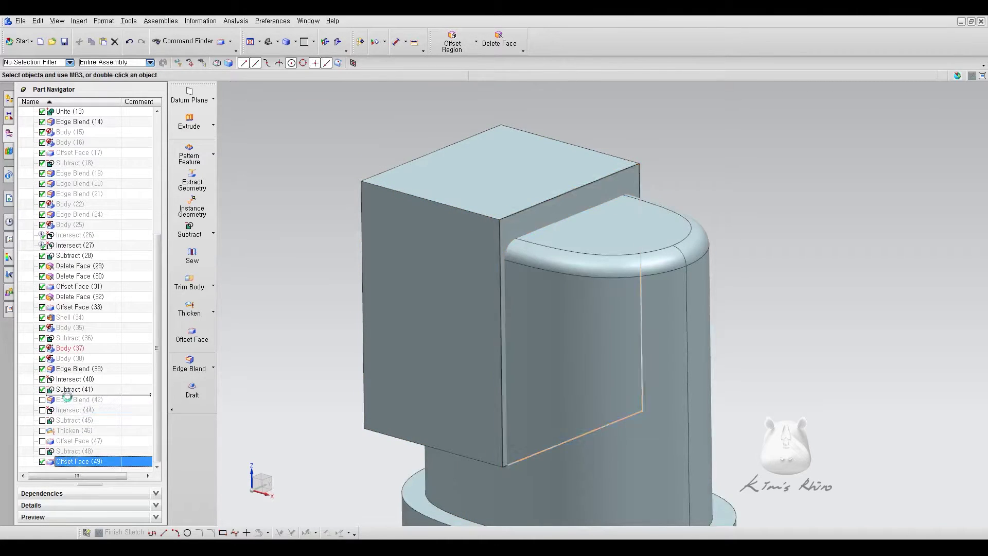
key("ctrl+z")
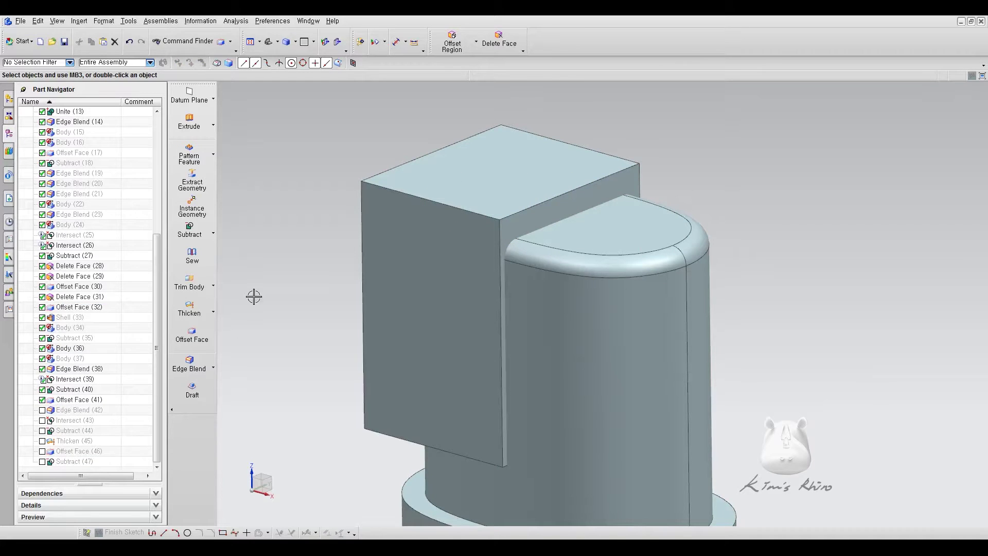
key("ctrl+y")
left_click_drag(72, 462, 76, 382)
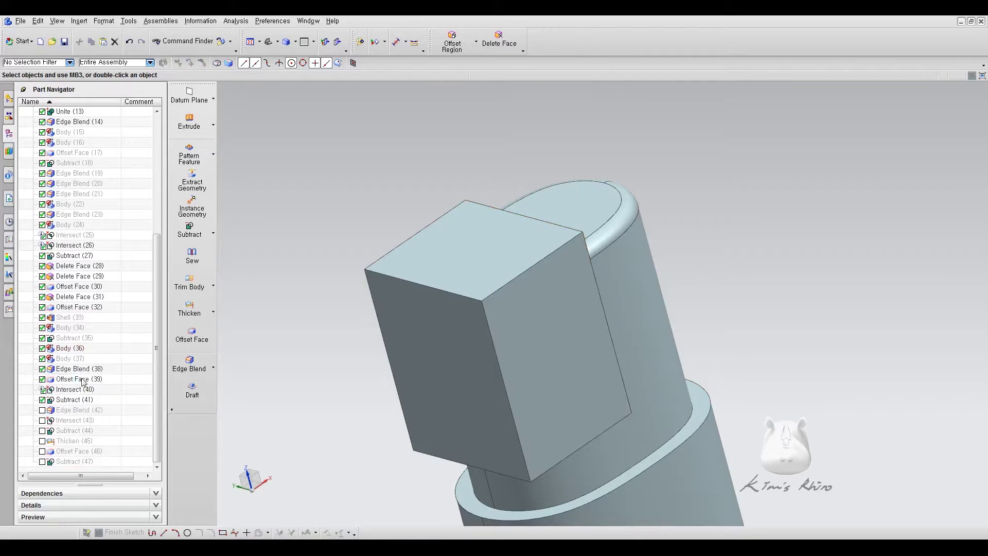
- Unsuppress the features from Edge Blend (42) through Subtract (47)
left_click(72, 414)
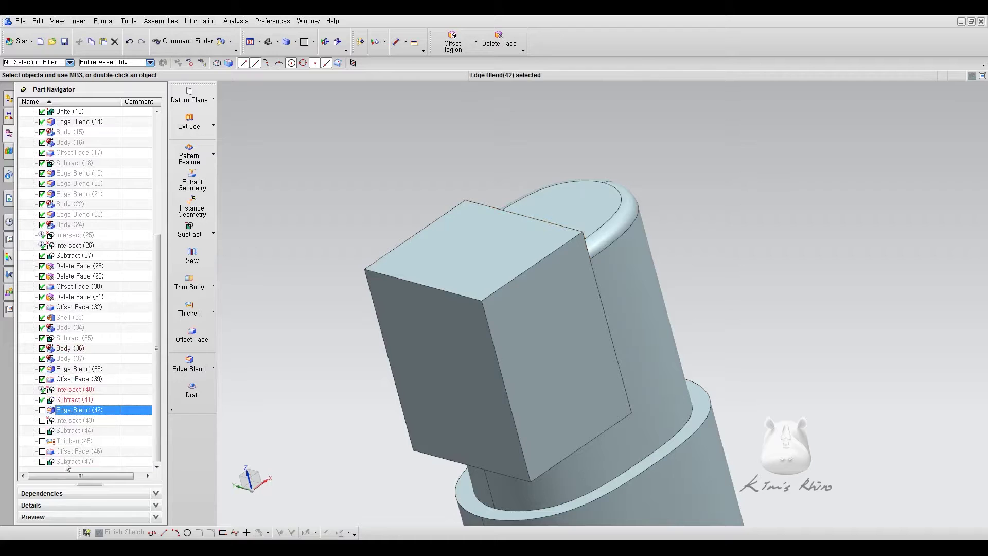
left_click(68, 462, "shift")
left_click(42, 410)
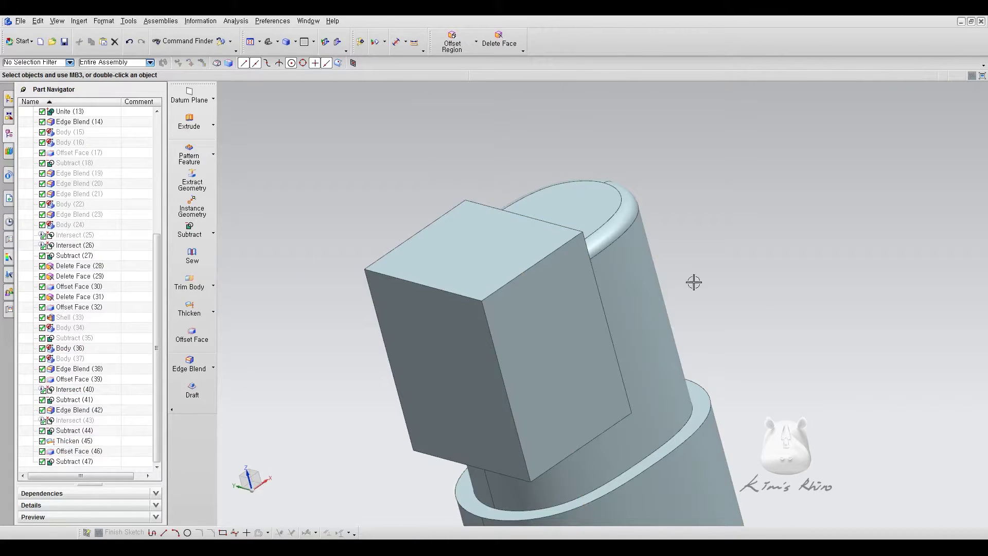
- Move the rectangular block covering the corner part to layer 2
key("ctrl+l")
right_click(273, 235)
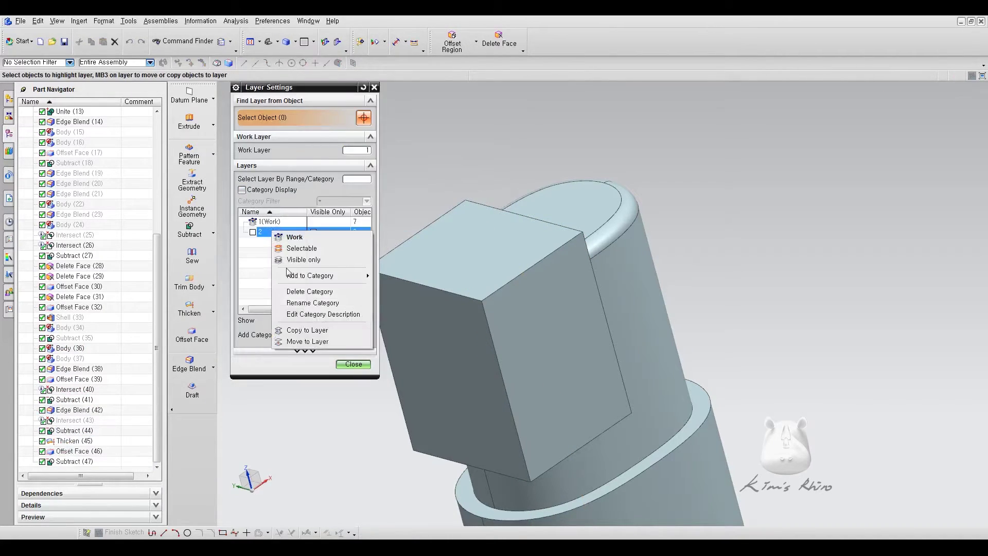
left_click(304, 340)
left_click(441, 287)
left_click(315, 181)
middle_click_drag(712, 303, 674, 298)
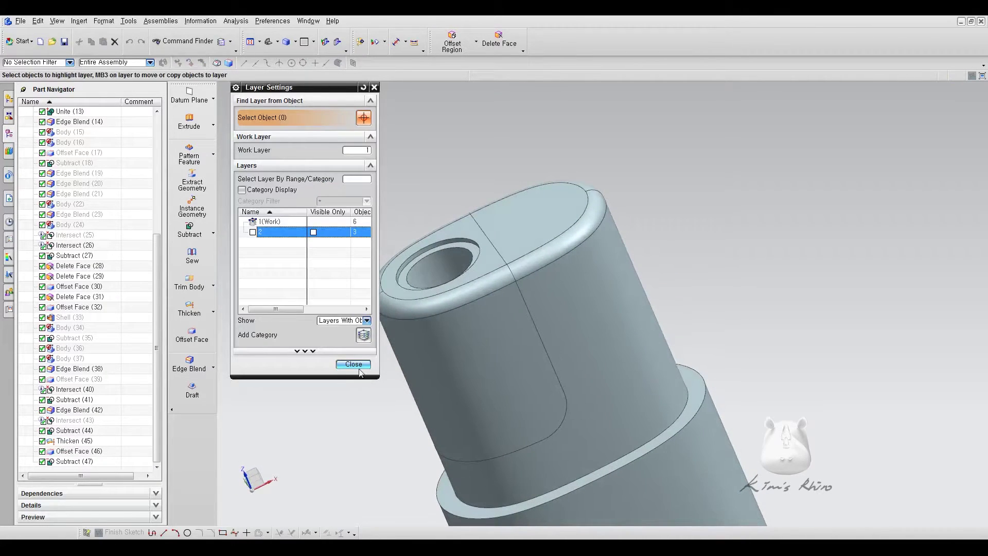
left_click(353, 364)
- Blend the two circular edges of the flange recess with a 0.1 mm radius and the inner hole's rim with 0.5 mm
middle_click_drag(762, 288, 672, 283)
scroll(673, 283, "up", 3)
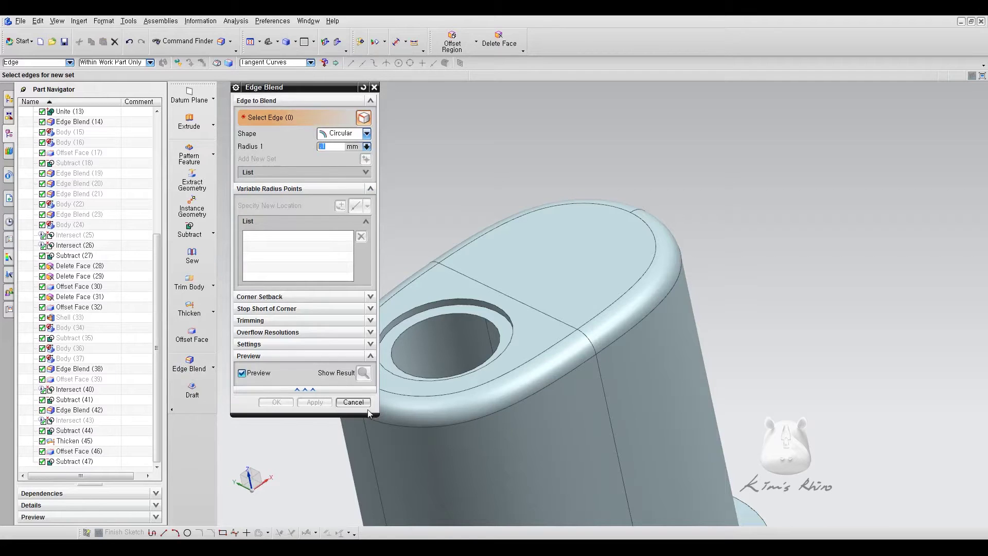
left_click(441, 301)
left_click(442, 304)
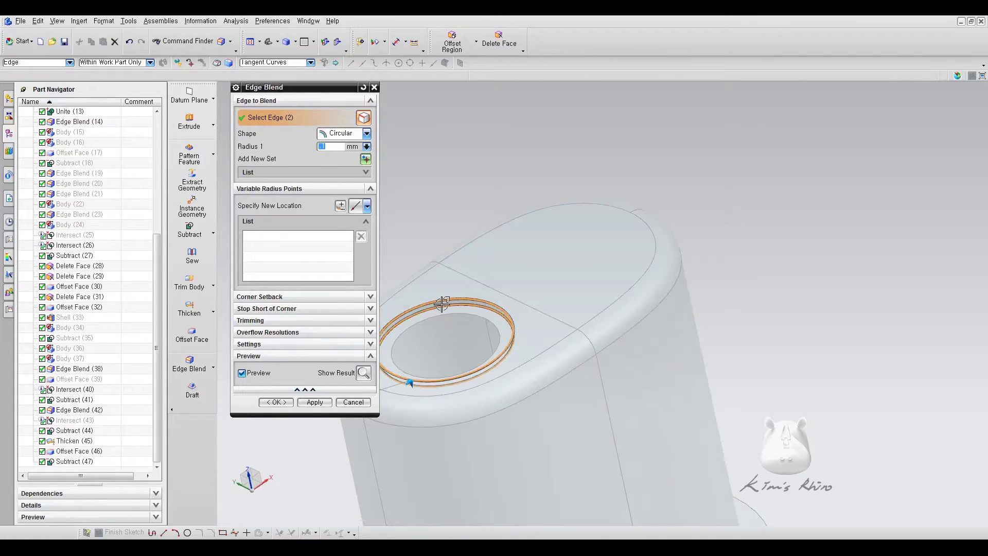
left_click(315, 402)
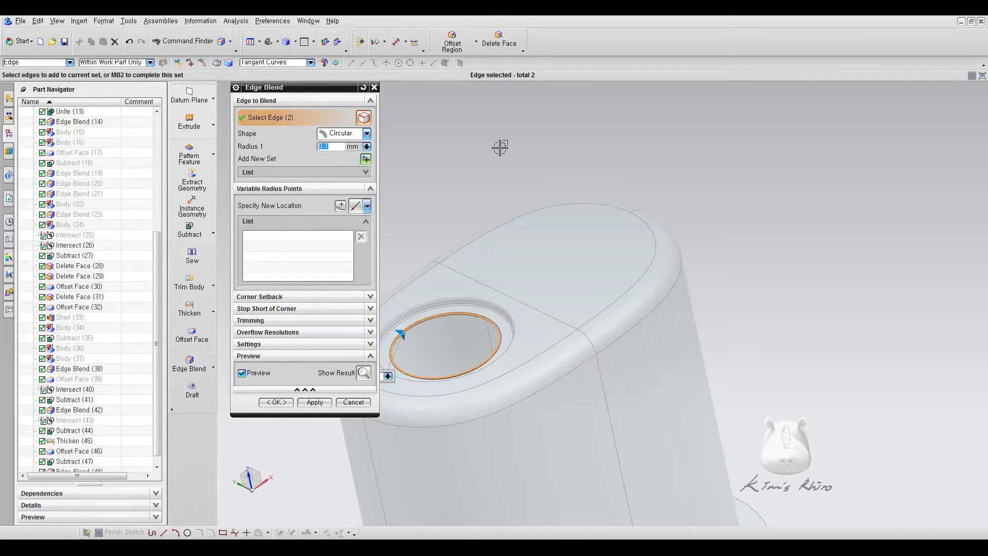
left_click(275, 402)
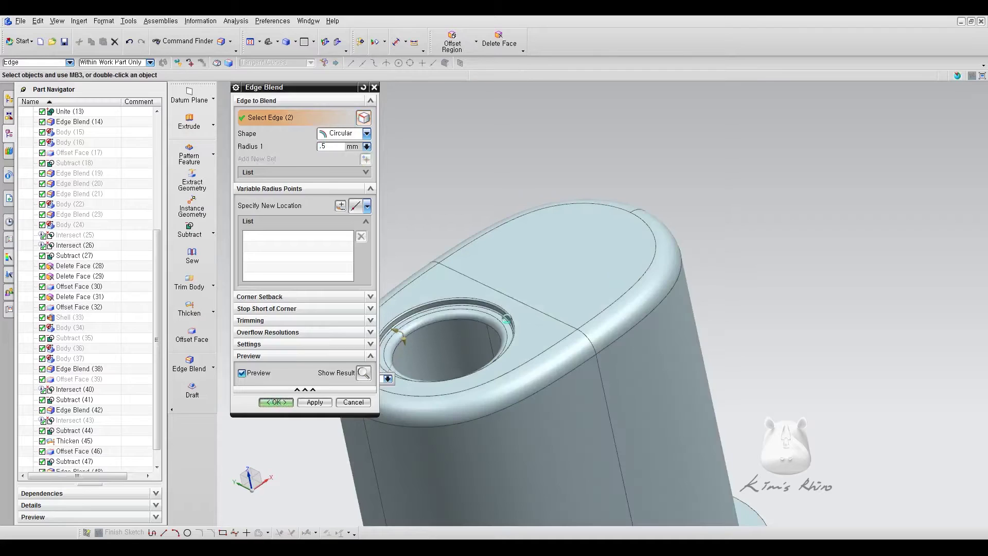
- Blend the edge loop between the corner part and the main body with a 0.1 mm radius
middle_click_drag(563, 276, 651, 273)
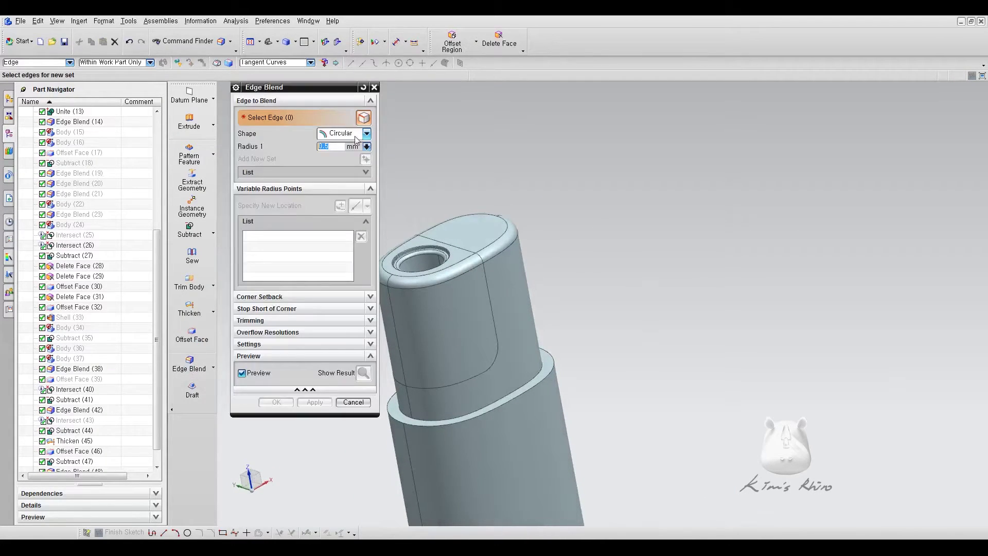
type(".1")
left_click(492, 291)
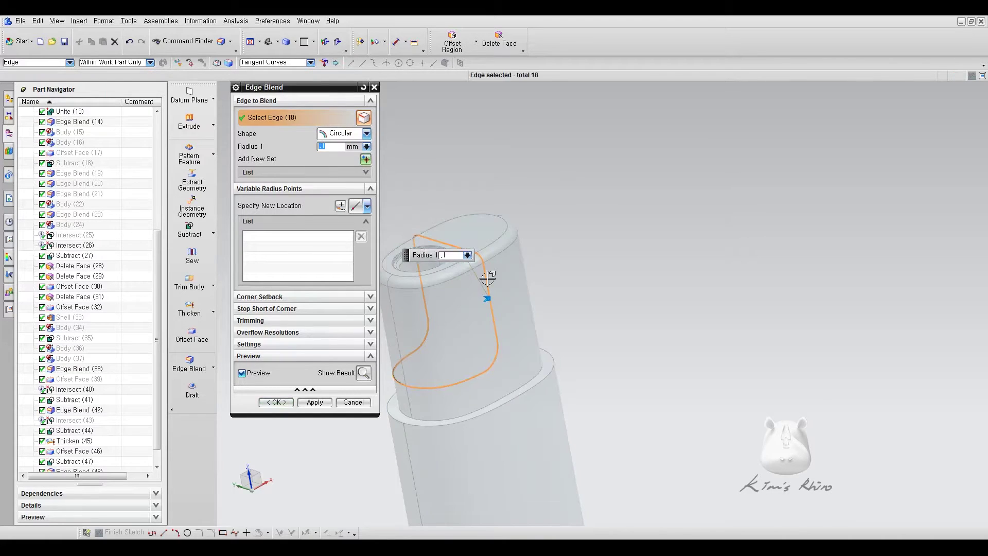
left_click(314, 402)
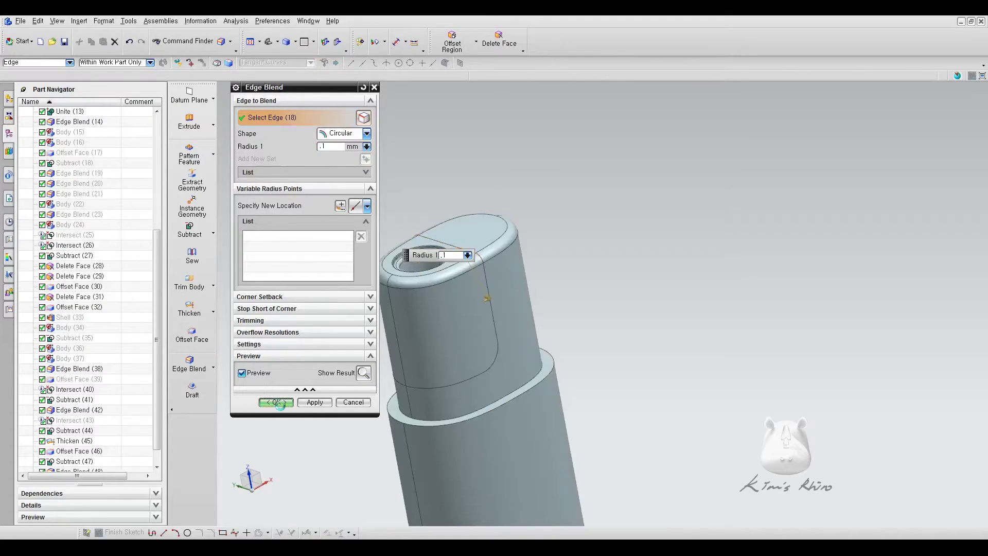
middle_click(660, 298)
middle_click_drag(660, 298, 624, 313)
scroll(608, 286, "down", 4)
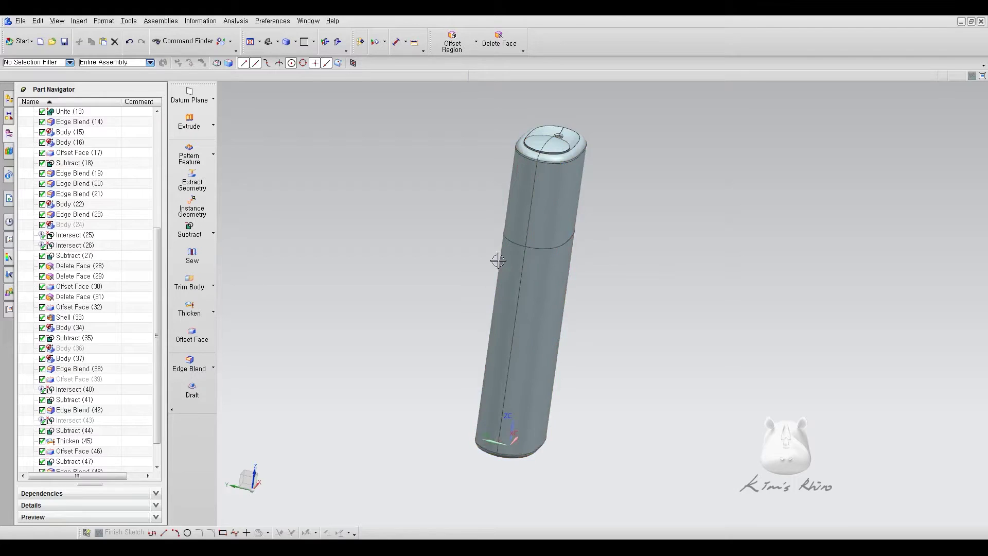
middle_click_drag(647, 287, 609, 328, "shift")
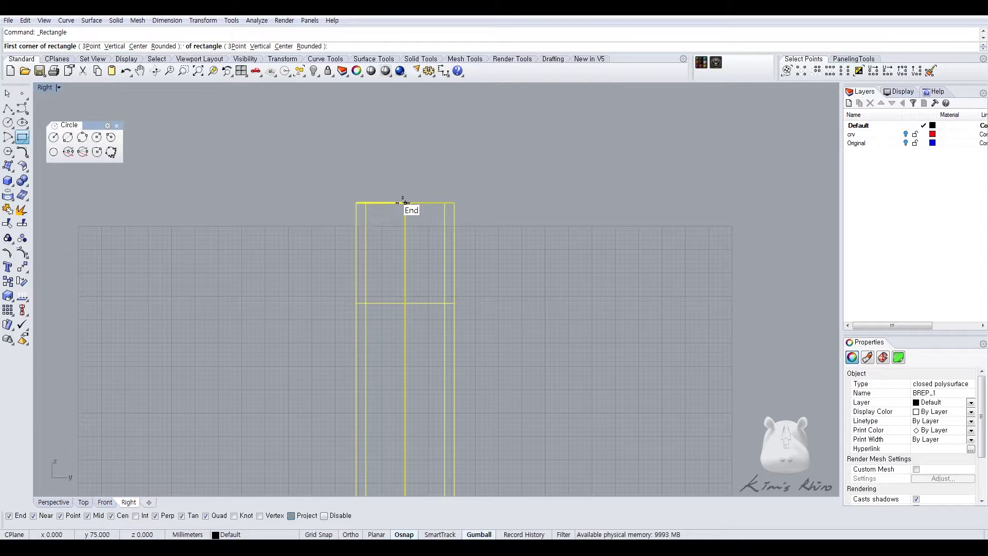
- Switch to Rhino and draw a centre rectangle of about 14.4 by 17 mm on the midpoint of the body's top edge in the Right view
type("c")
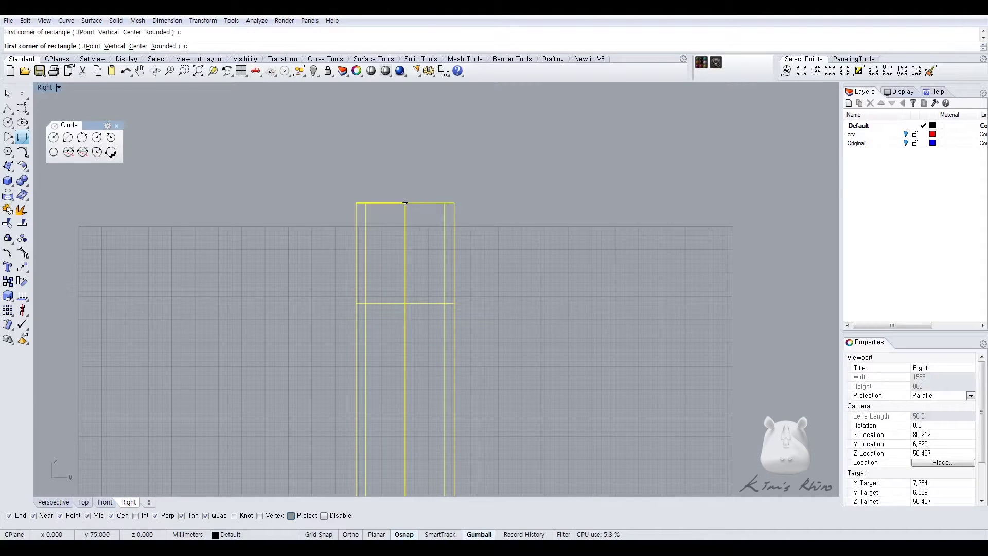
key("Return")
left_click(405, 203)
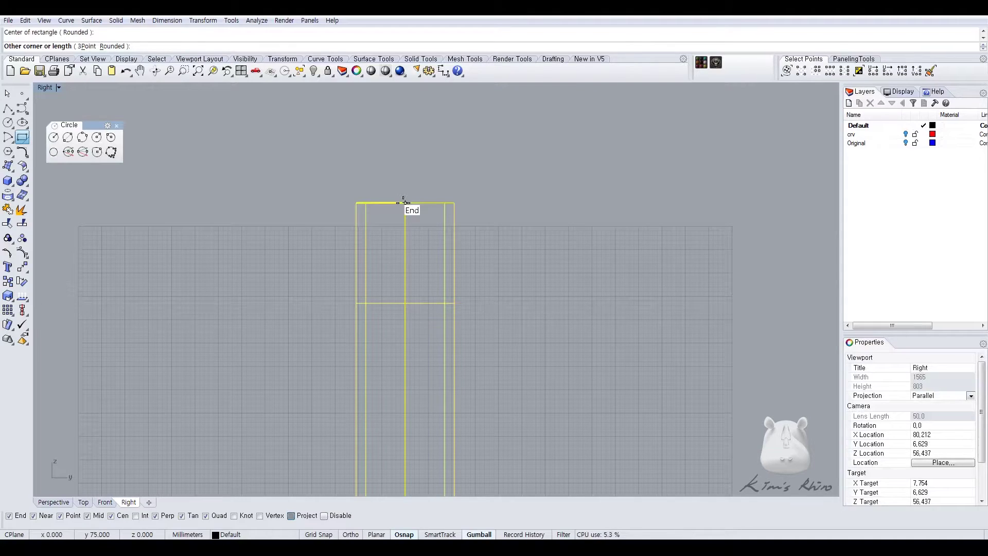
left_click(372, 163)
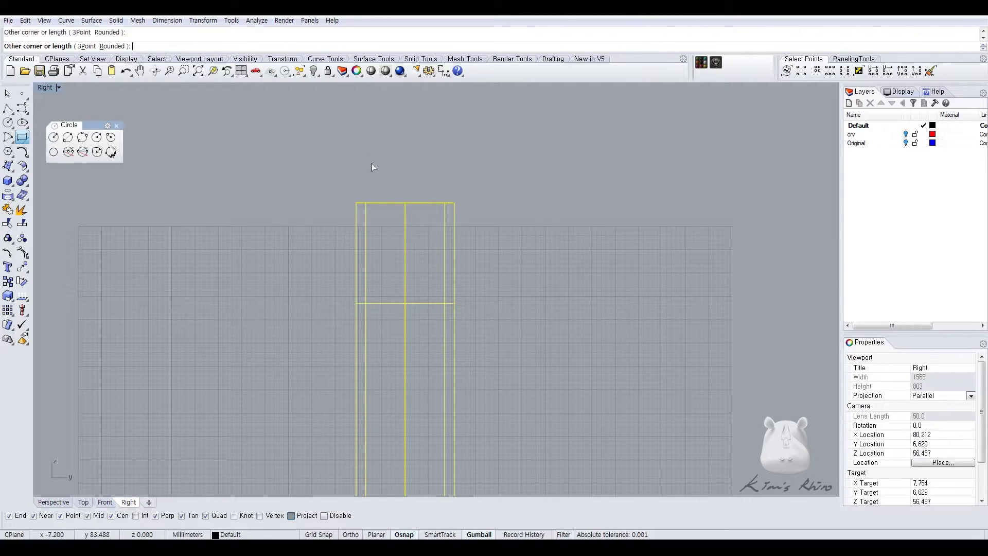
- Scale the rectangle's width in one direction about its centre line, to 5 mm on each side
left_click(423, 164)
middle_click(423, 166)
left_click(425, 172)
left_click(405, 242)
left_click(439, 242)
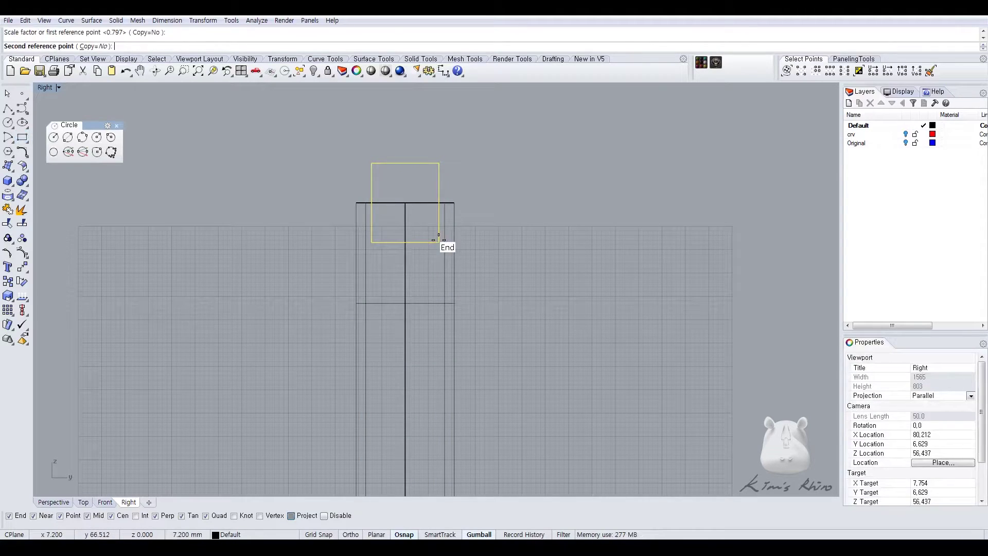
type("5")
key("Return")
- Scale the rectangle vertically from its lower corner to a height of 15 mm
key("Return")
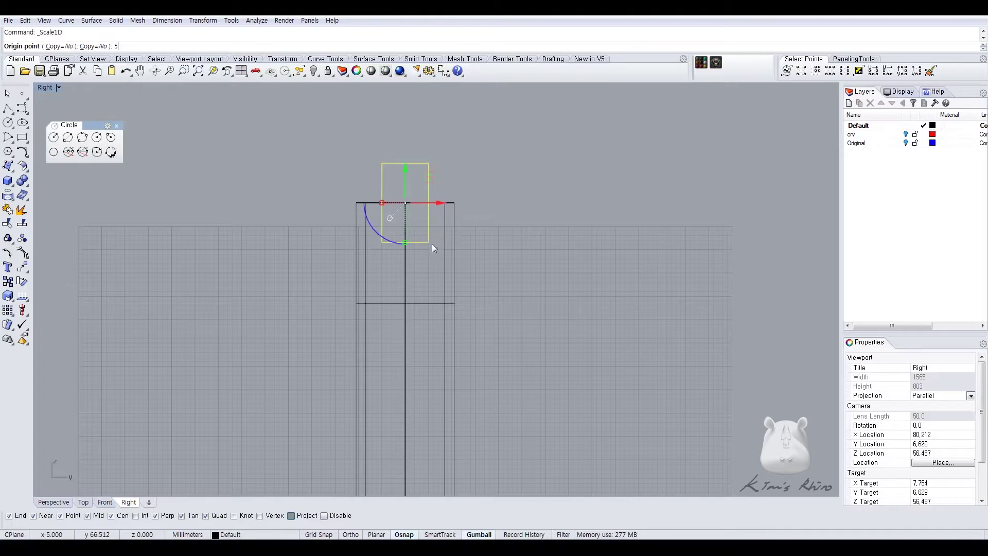
left_click(429, 242)
left_click(428, 164)
type("15")
key("Return")
- Move the rectangle from its centre line onto the body's top end point so their top edges align
type("m")
key("Return")
left_click(405, 207)
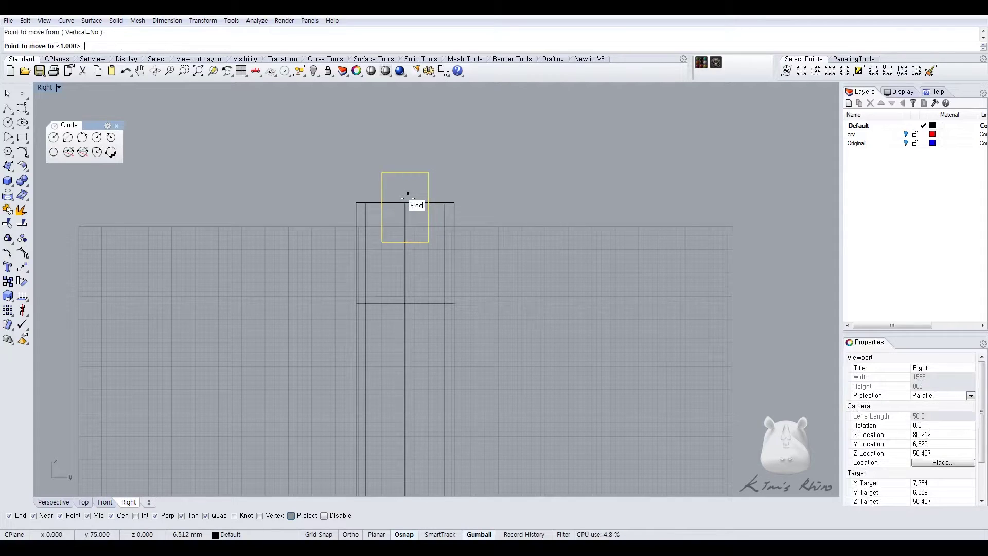
- Move the rectangle 9 mm straight down with Ortho on
right_click(508, 254)
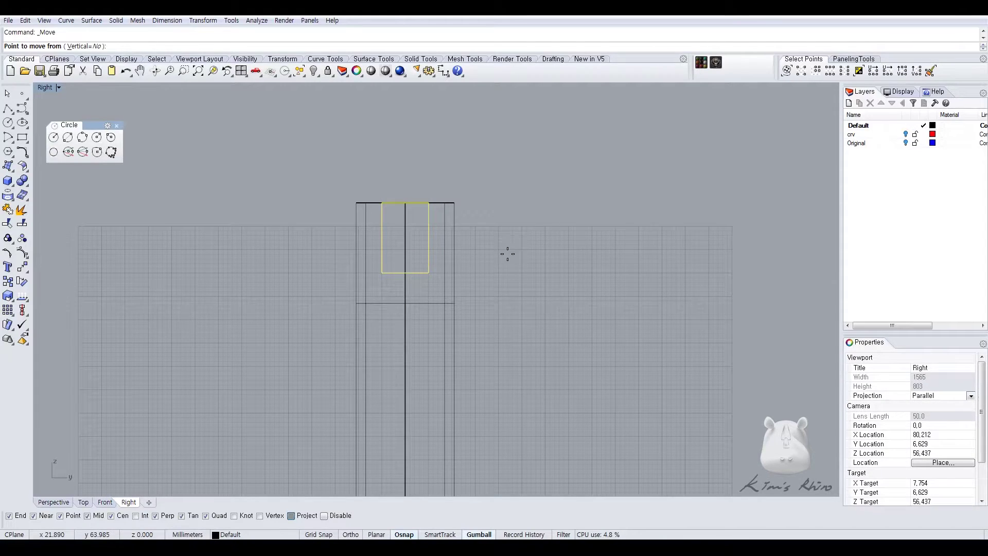
left_click(522, 217)
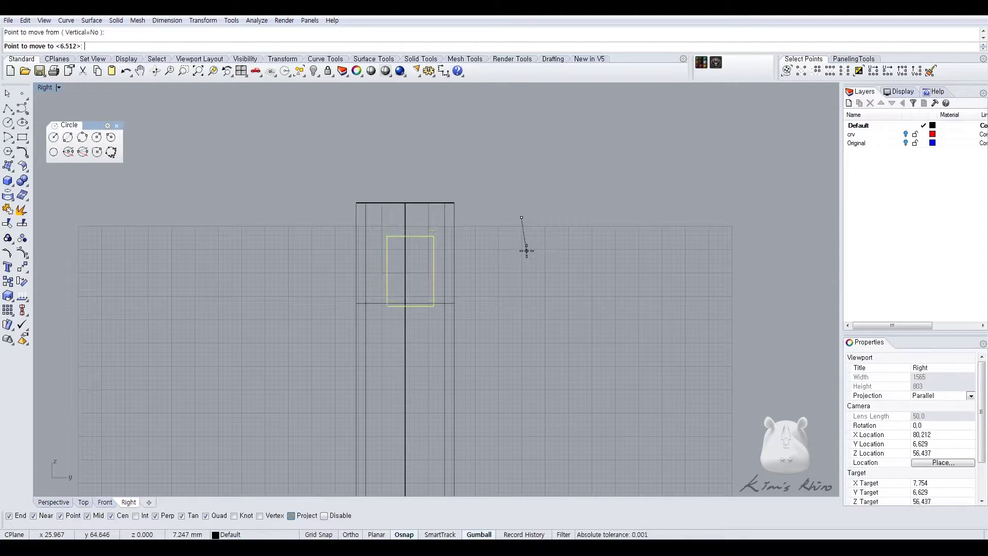
key("F8")
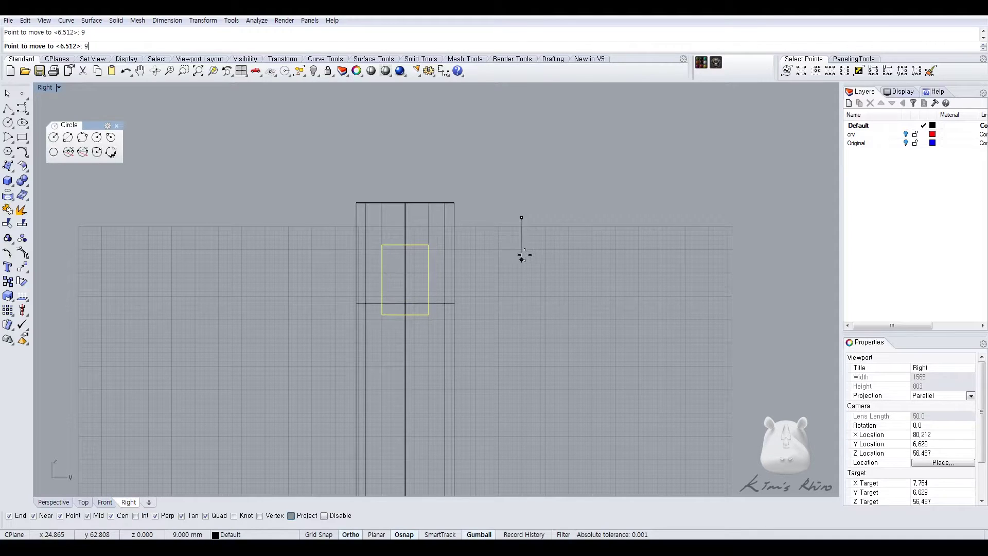
left_click(524, 255)
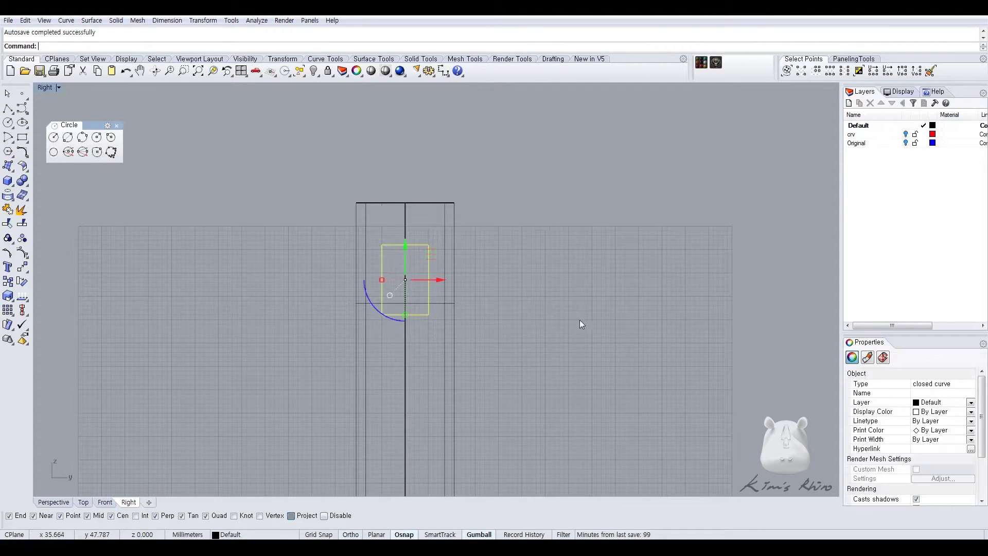
- In the four-view layout, move the rectangle about 20 mm along negative X so it stands outside the body
double_click(46, 88)
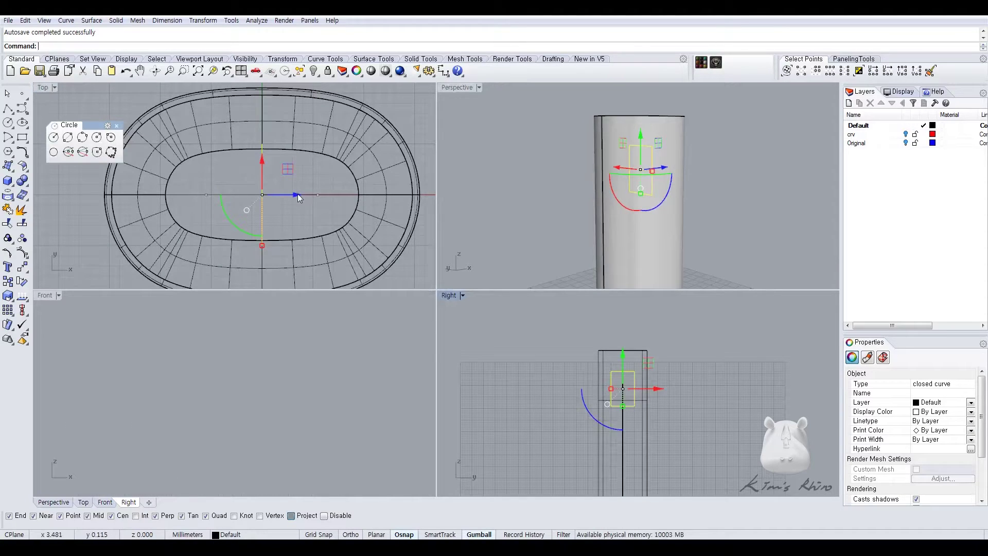
middle_click(290, 201)
right_click_drag(210, 201, 306, 222)
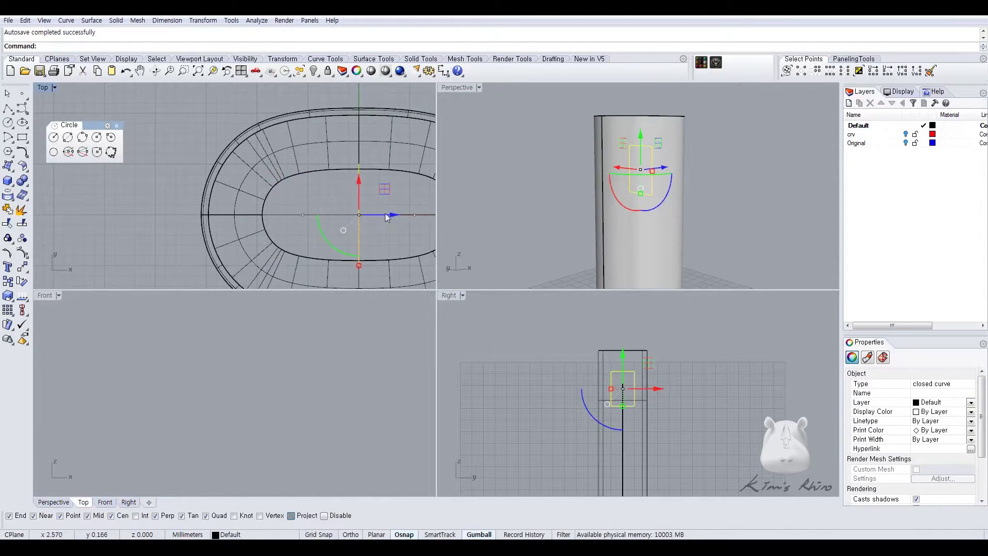
left_click_drag(381, 214, 218, 236)
- Extrude the rectangle to both sides as a solid that reaches into the body's side, and delete the profile curve
middle_click(222, 241)
left_click(238, 280)
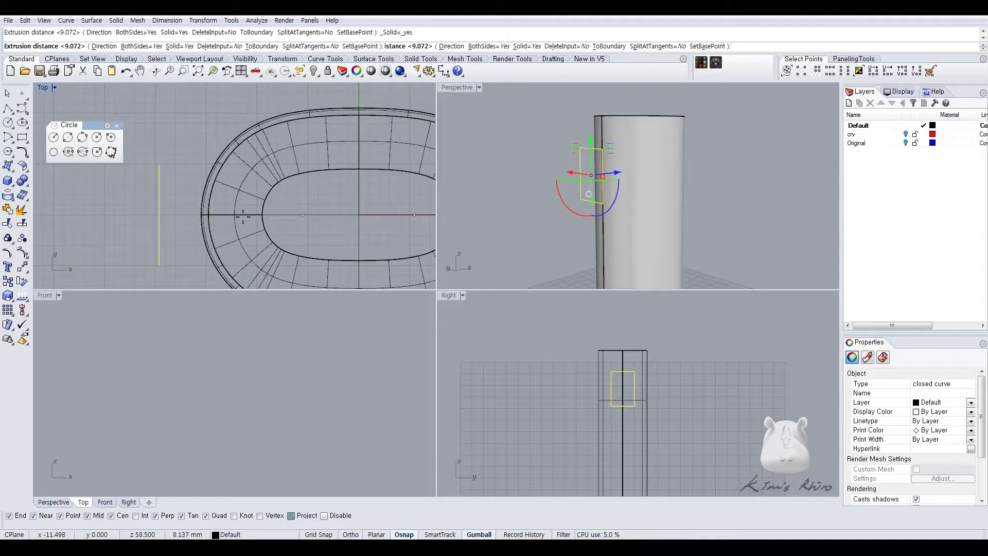
left_click(241, 210)
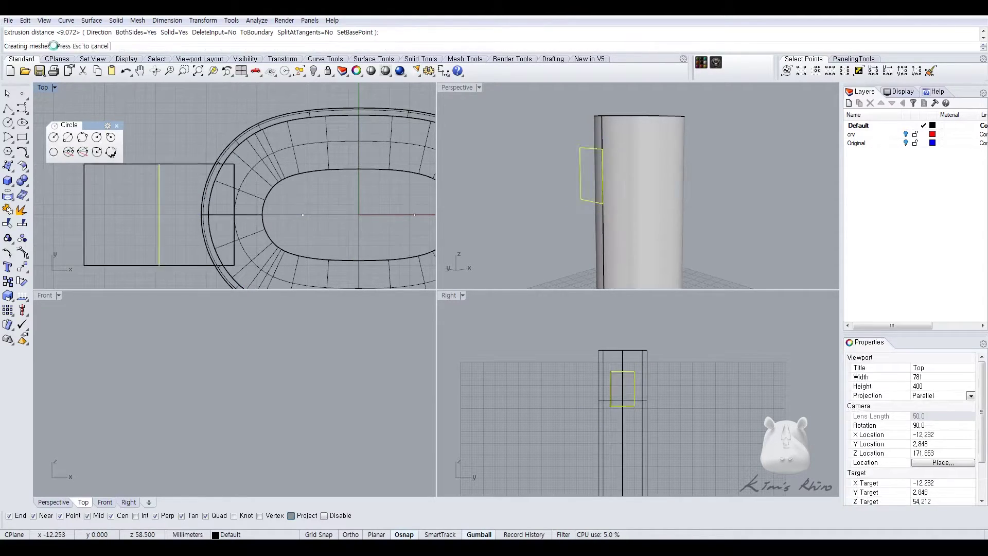
left_click(612, 181)
key("Delete")
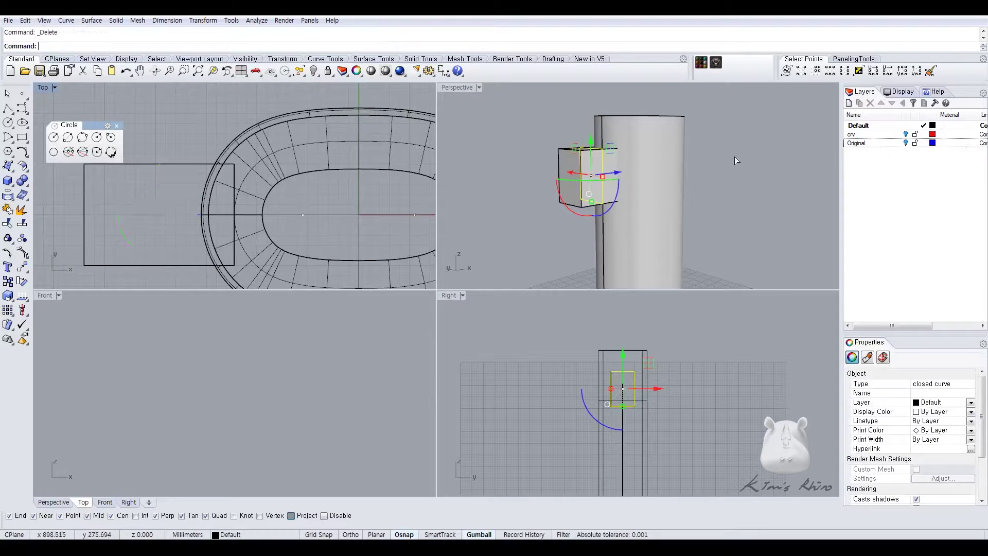
- Export the extruded block as the STEP file 1.stp, replacing the existing file
left_click(582, 178)
left_click(45, 74)
right_click(45, 73)
double_click(462, 201)
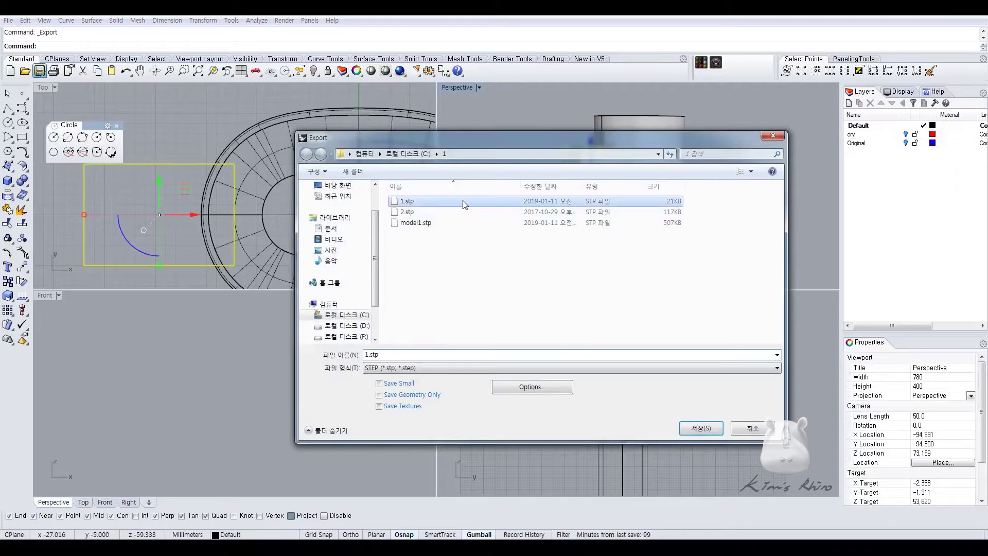
left_click(515, 280)
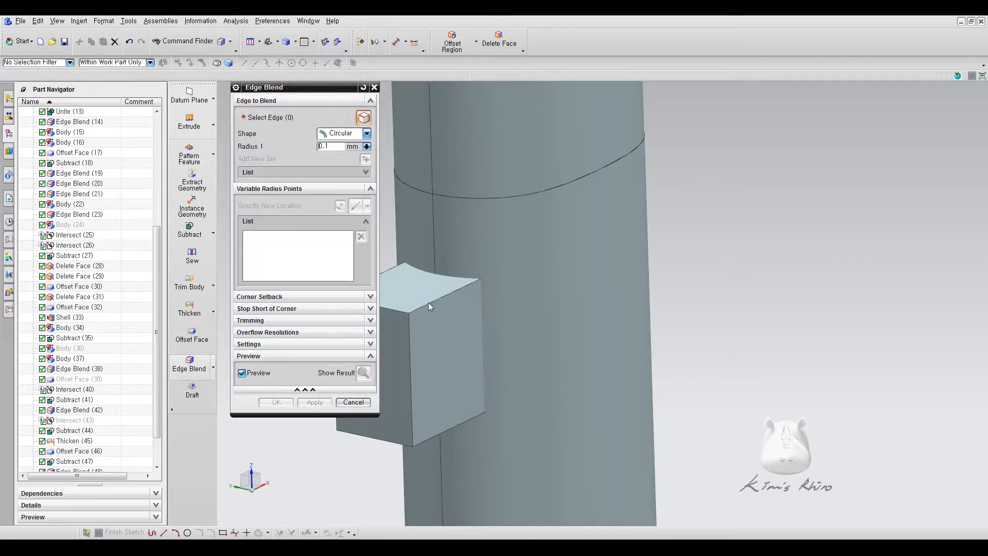
- Switch to NX and blend the four lengthwise edges of the block with a 2 mm circular radius
left_click(428, 302)
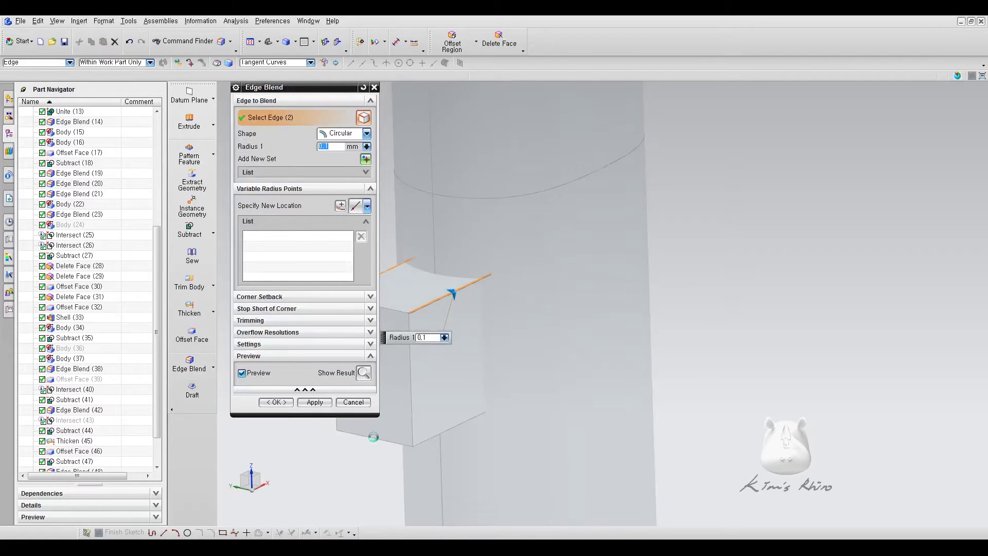
right_click_drag(296, 461, 349, 432)
left_click(386, 406)
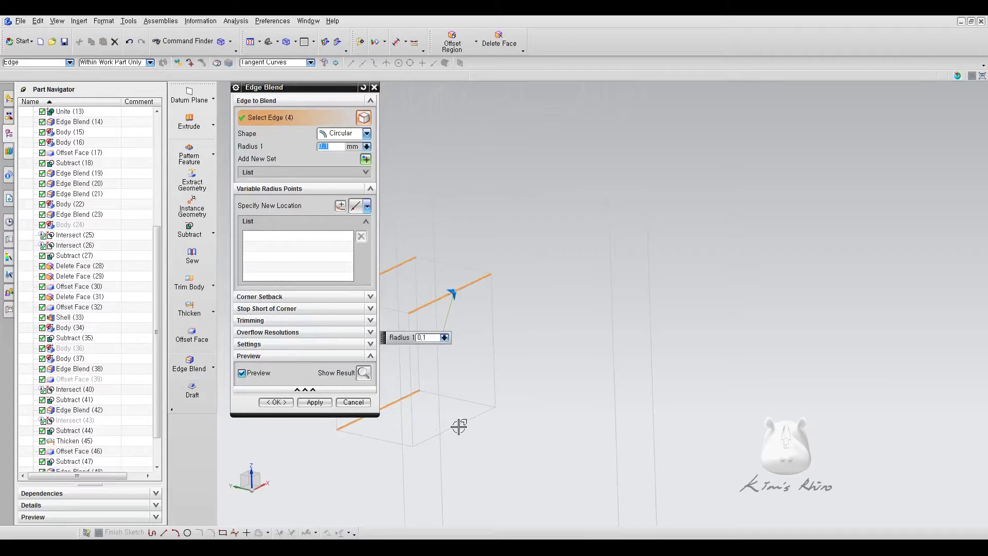
type("2")
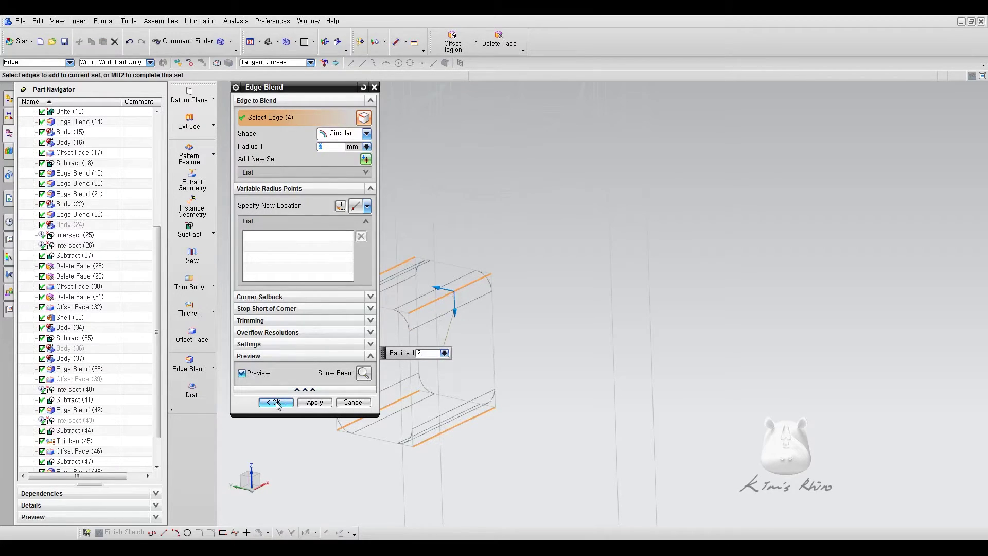
left_click(275, 401)
mouse_move(709, 268)
middle_mouse_down()
mouse_move(730, 248)
mouse_move(720, 271)
middle_mouse_up()
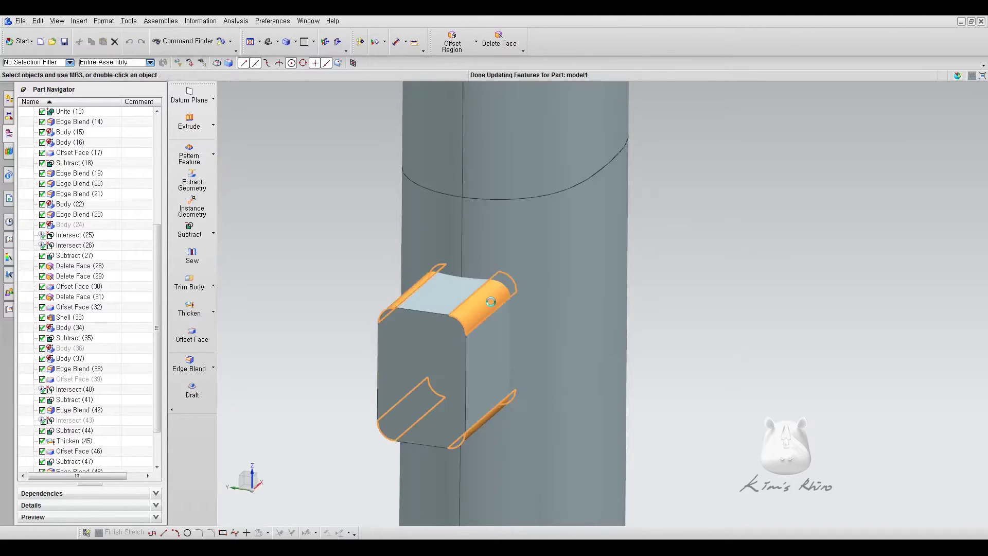
- Edit the block's edge blend to a conic shape with a 2.5 mm boundary radius
double_click(491, 304)
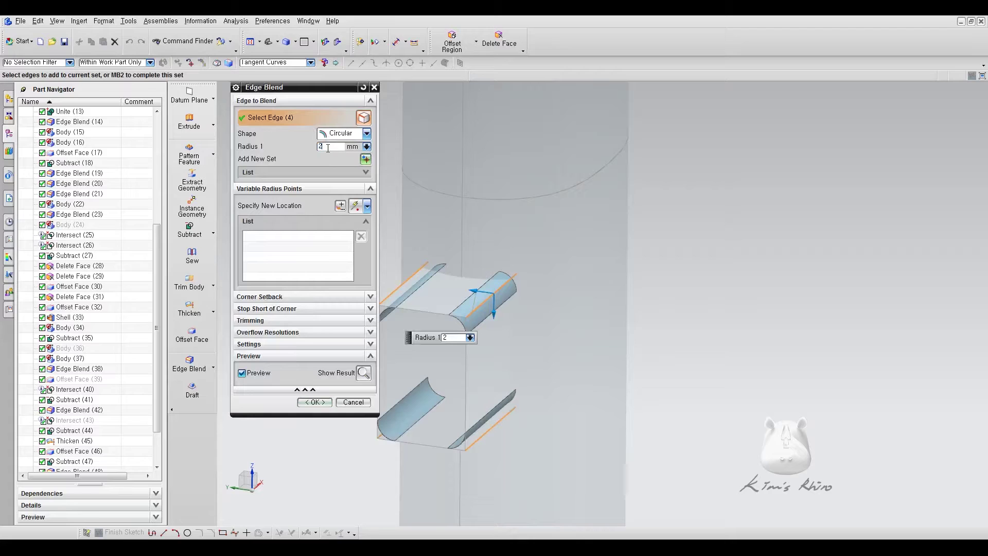
type(".5")
key("Return")
left_click(333, 135)
left_click(337, 150)
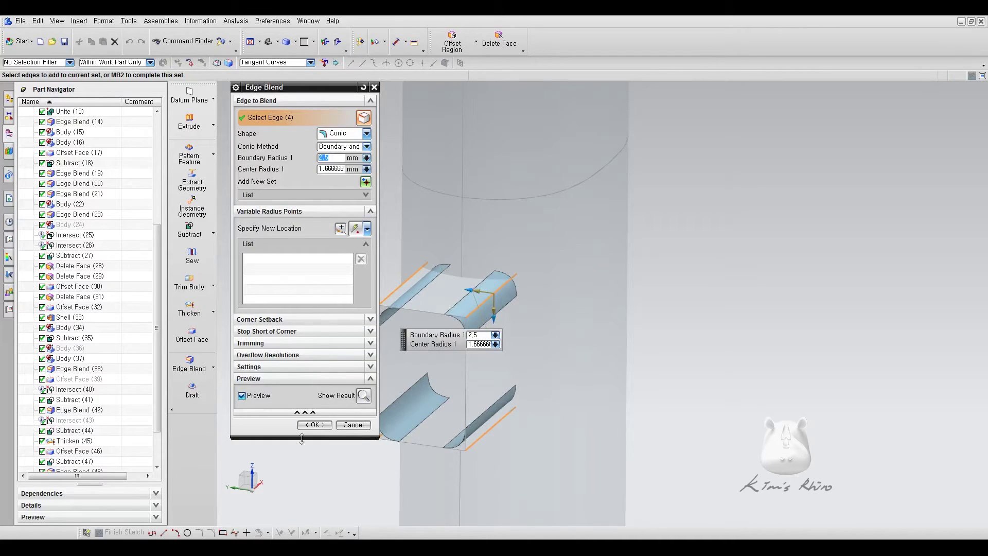
left_click(314, 424)
- Subtract the rounded block from the main body, keeping the block as the tool
middle_click_drag(722, 357, 417, 204)
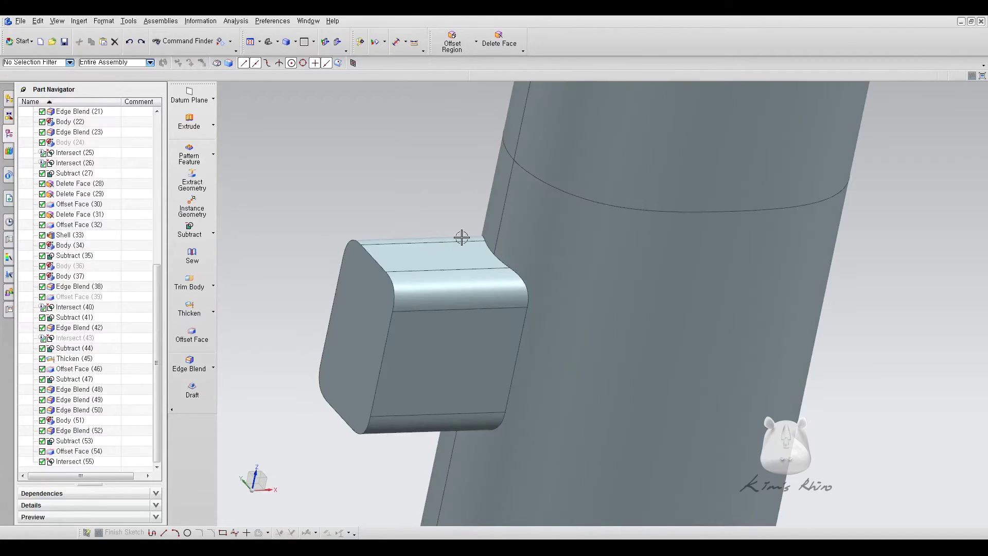
left_click(189, 230)
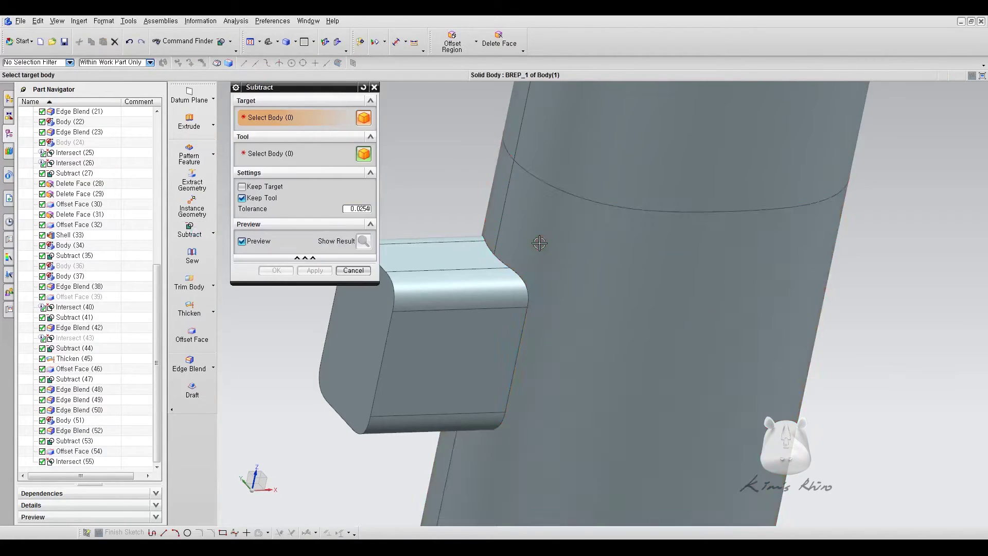
left_click(535, 176)
left_click(422, 334)
left_click(276, 271)
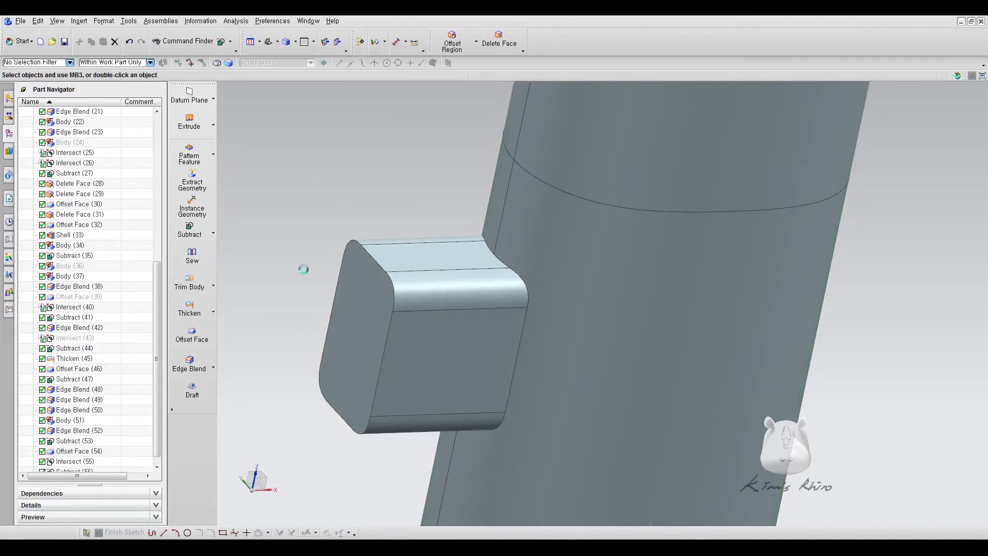
- Temporarily hide the block and the body behind it to check the cutout, and undo the hiding
left_click(497, 300)
key("ctrl+b")
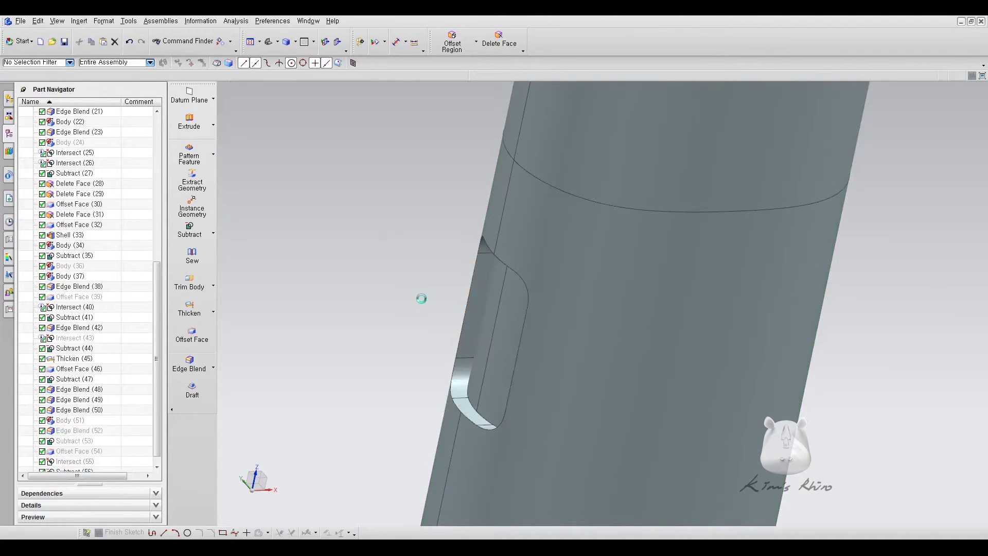
left_click(485, 369)
key("ctrl+b")
key("ctrl+z")
key("ctrl+z")
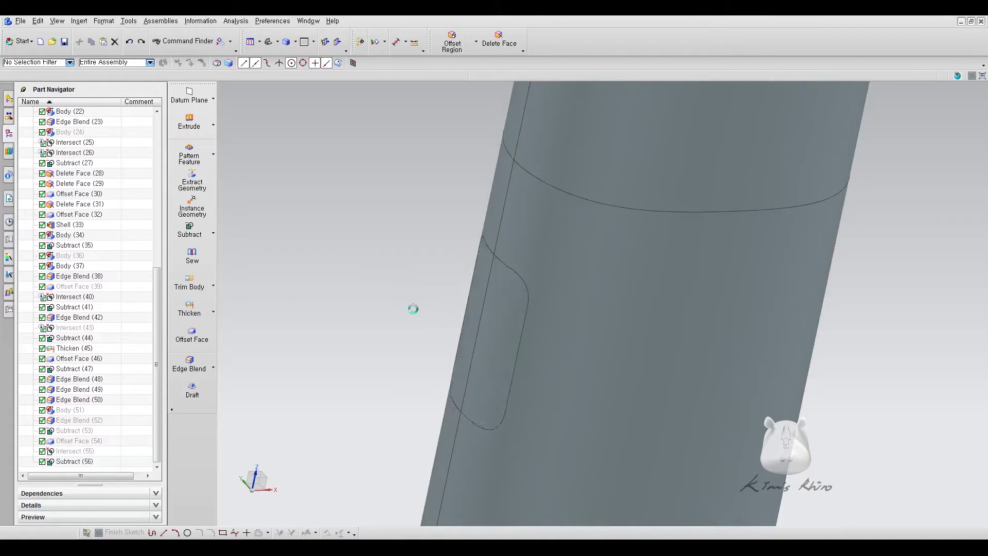
middle_click_drag(404, 257, 559, 251)
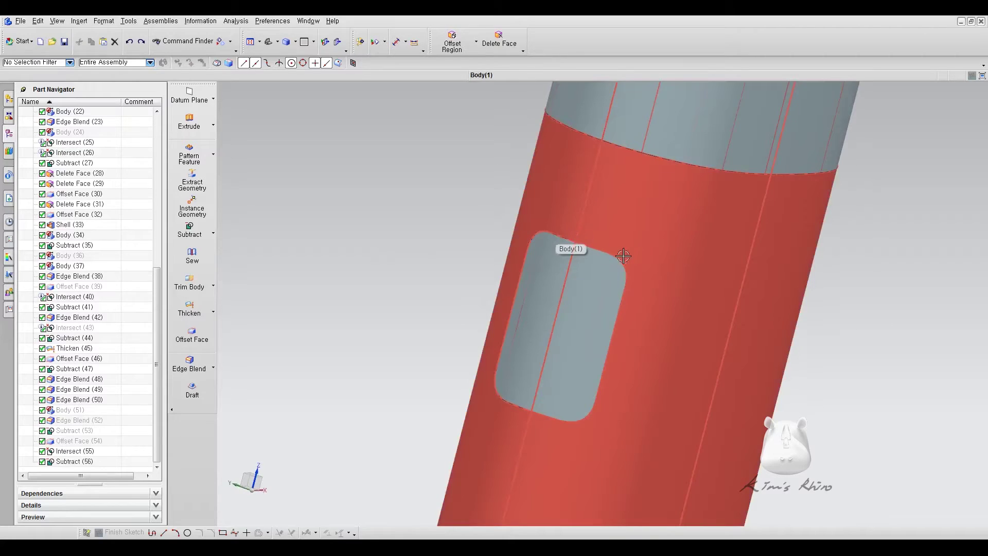
middle_click_drag(414, 323, 386, 314)
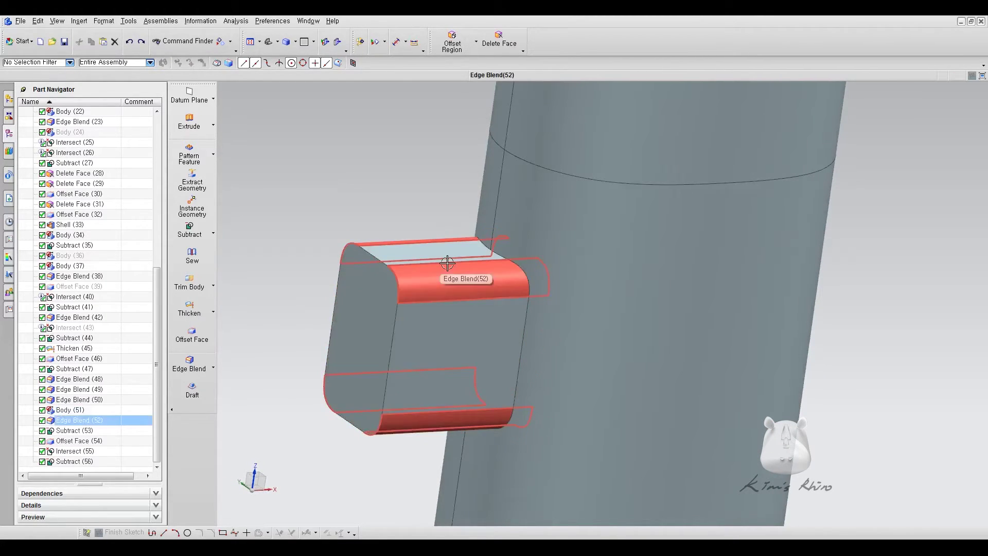
- Offset the eight side and blend faces of the block outward by 0.5 mm
middle_click_drag(403, 183, 317, 248)
left_click(192, 334)
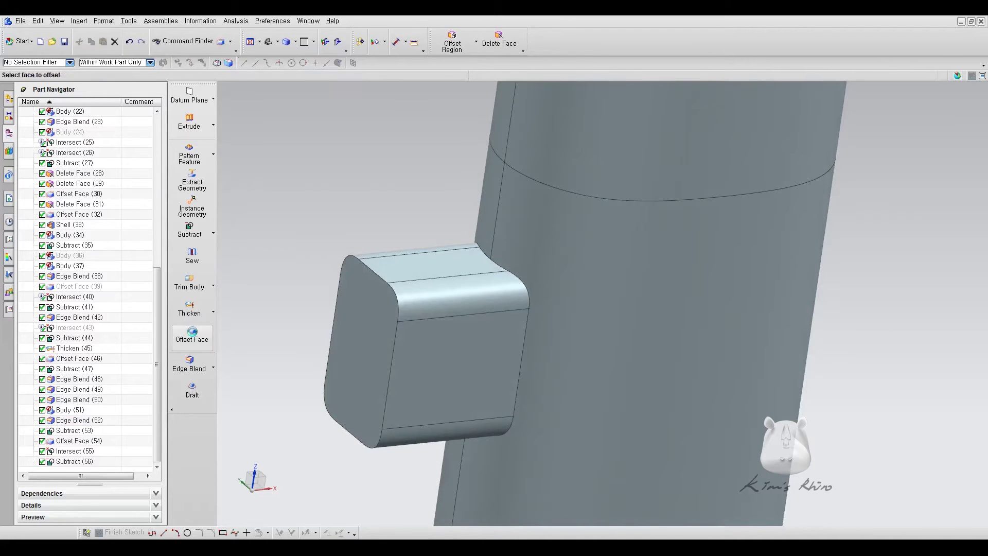
left_click(436, 272)
middle_click(325, 232)
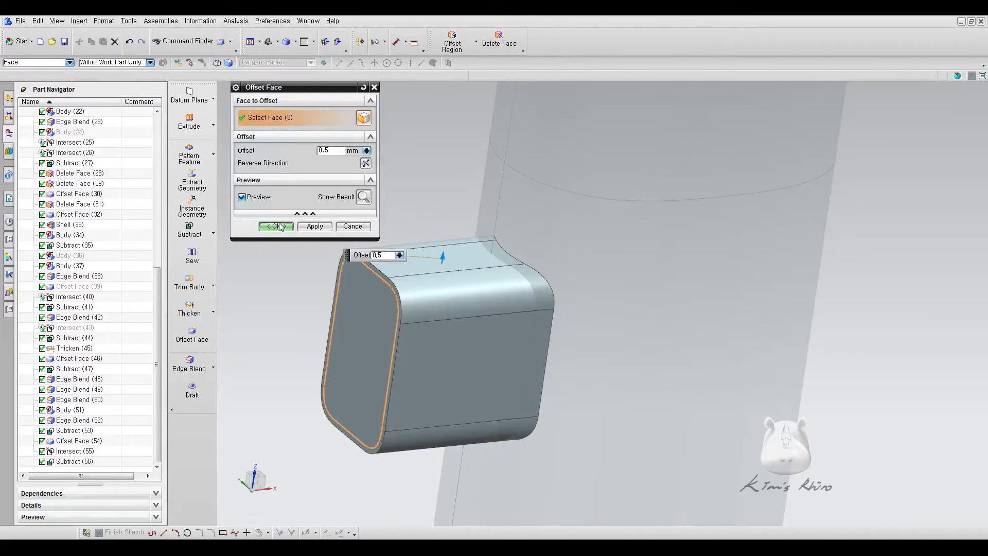
- Intersect the main body with the enlarged block to form a separate frame piece around the side opening
left_click(212, 234)
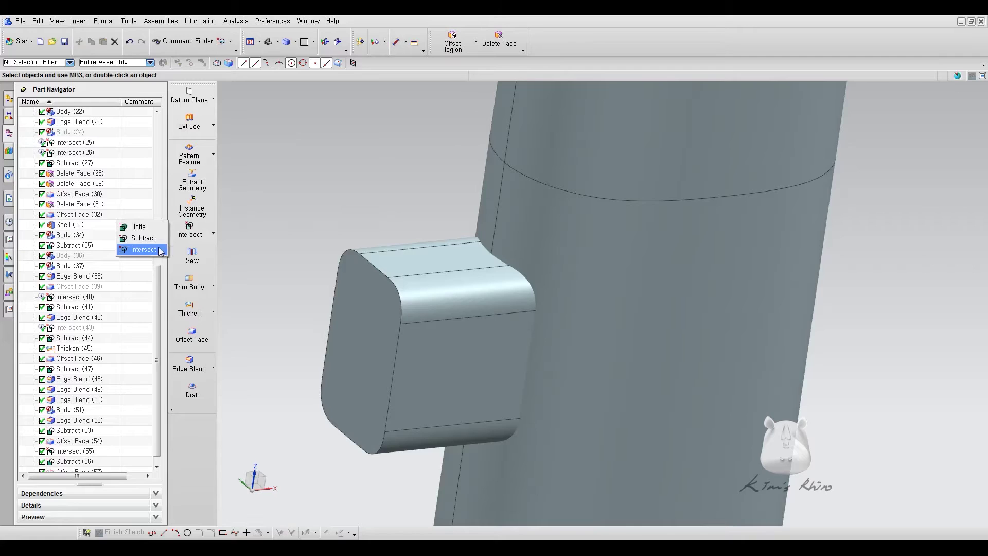
left_click(140, 254)
left_click(417, 257)
left_click(314, 270)
- Subtract the enlarged block from the main body, keeping the block as the tool
left_click(213, 234)
left_click(142, 239)
left_click(464, 270)
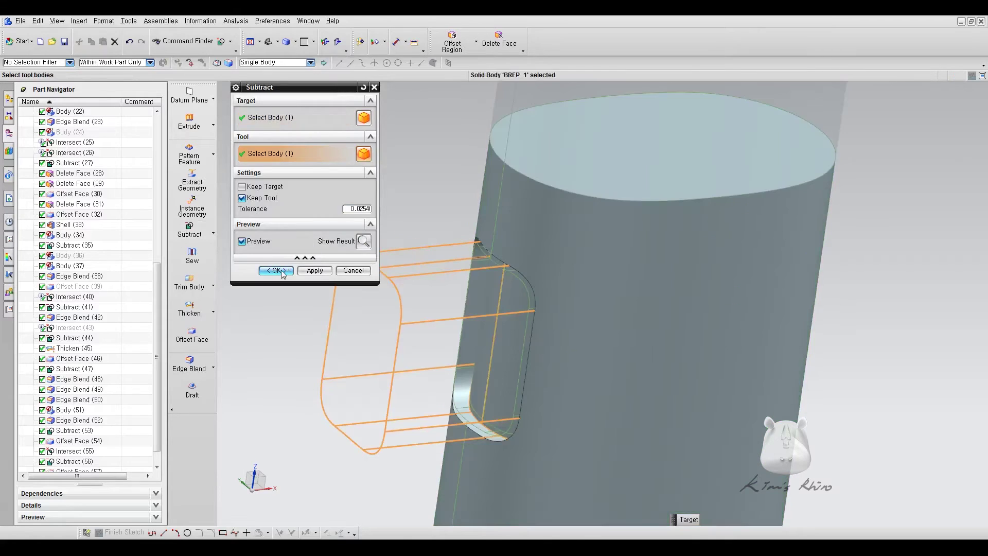
middle_click(383, 205)
- Move the enlarged block to layer 2
key("ctrl+l")
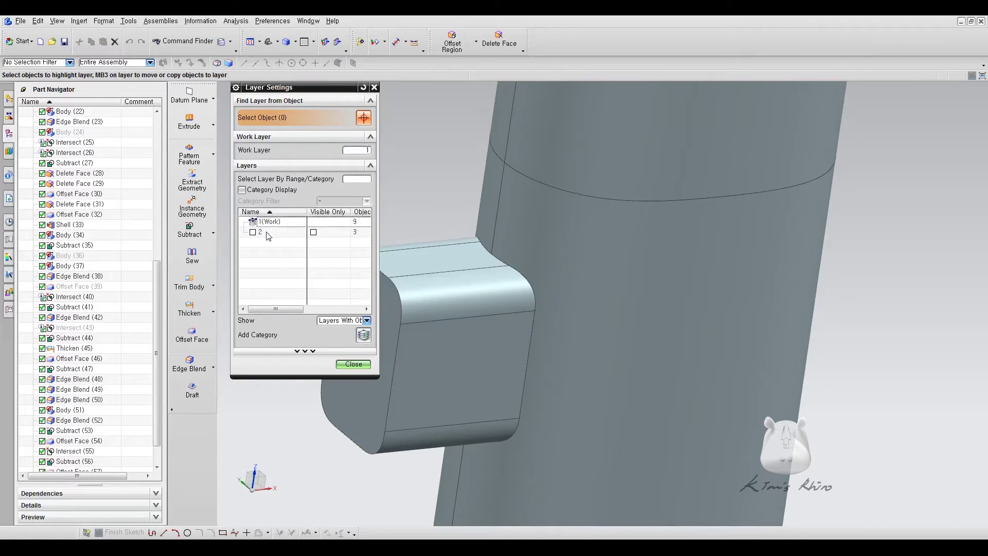
right_click(267, 236)
left_click(286, 342)
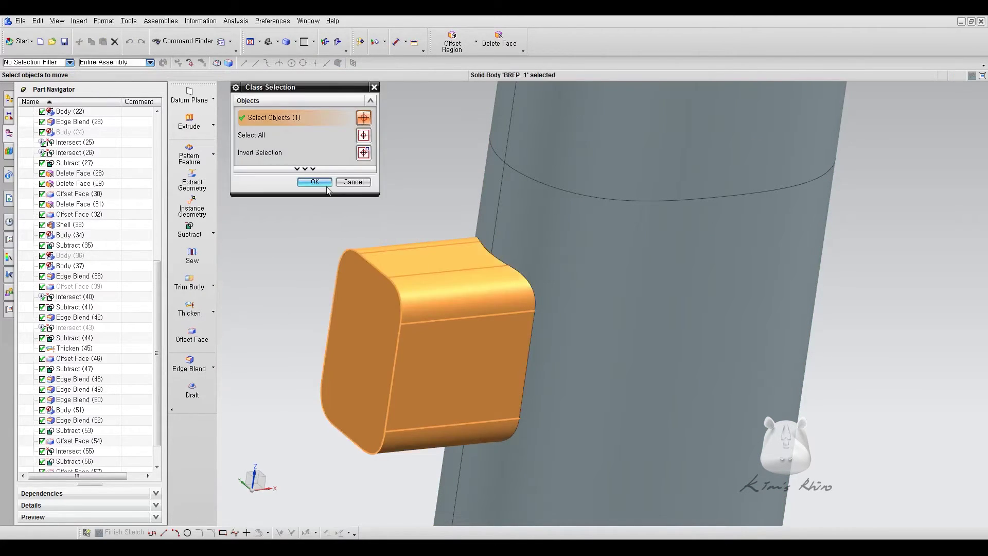
left_click(315, 182)
left_click(354, 364)
- Offset the two outer faces of the frame around the side opening by 0.1 mm
middle_click_drag(546, 206, 654, 180)
scroll(654, 180, "up", 3)
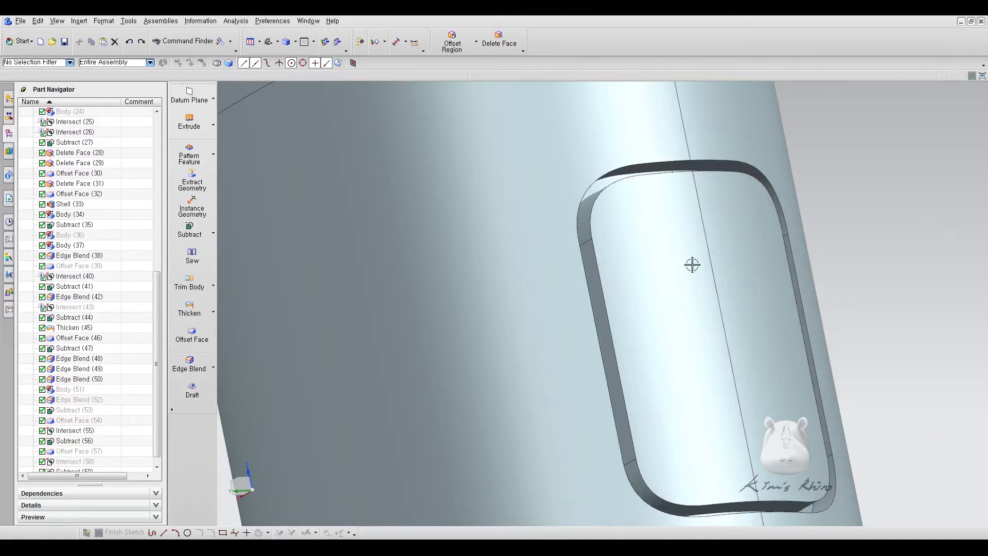
scroll(692, 264, "down", 5)
middle_click_drag(664, 187, 670, 181)
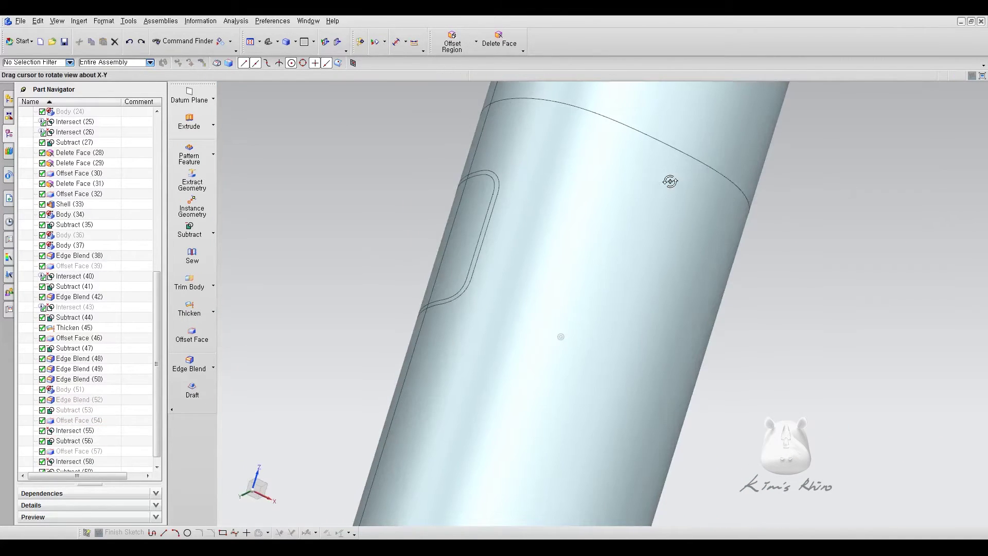
scroll(477, 176, "up", 5)
scroll(453, 154, "down", 2)
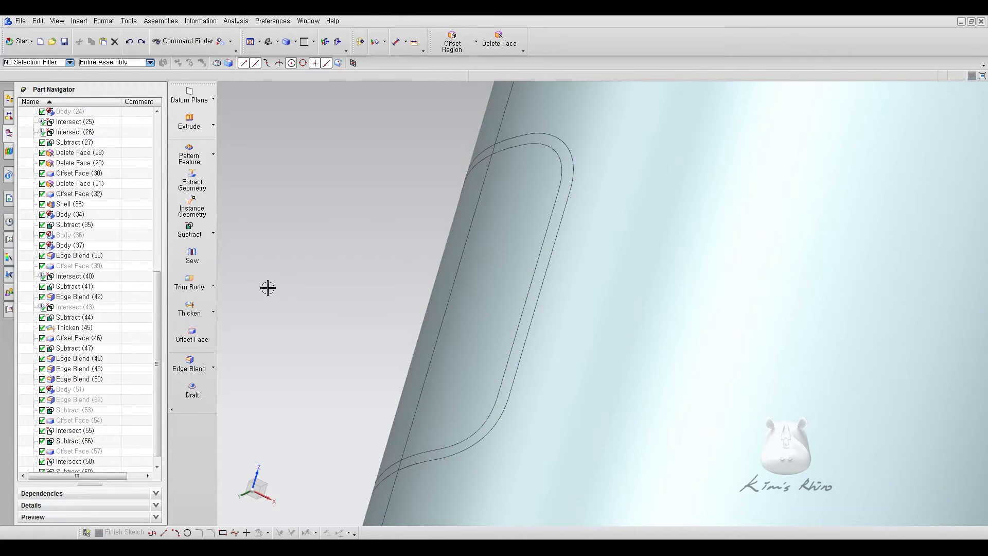
left_click(191, 335)
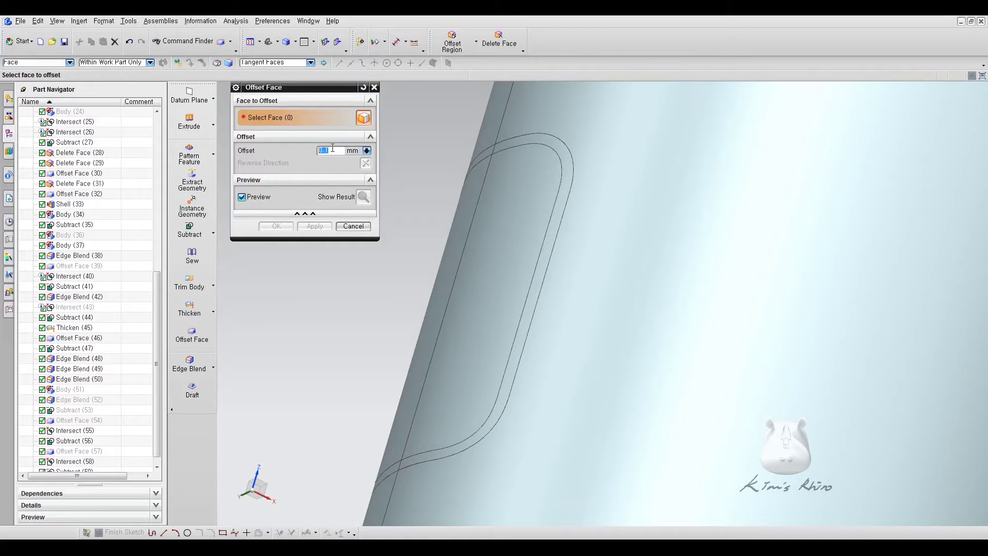
left_click(497, 157)
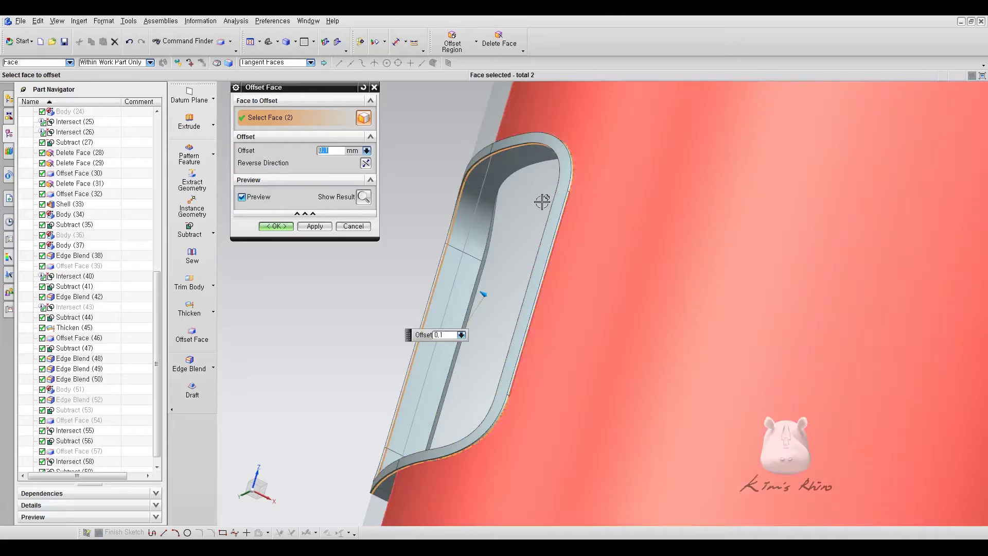
left_click(276, 225)
- Blend two edge loops, 20 edges in total, around the frame of the side opening with a 0.1 mm circular radius
middle_click_drag(391, 216, 419, 180)
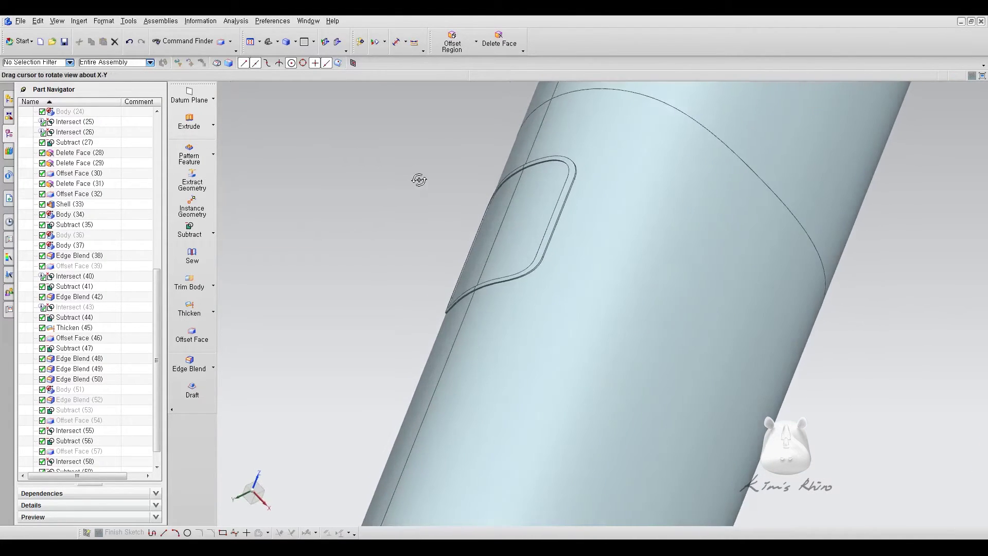
scroll(481, 170, "up", 2)
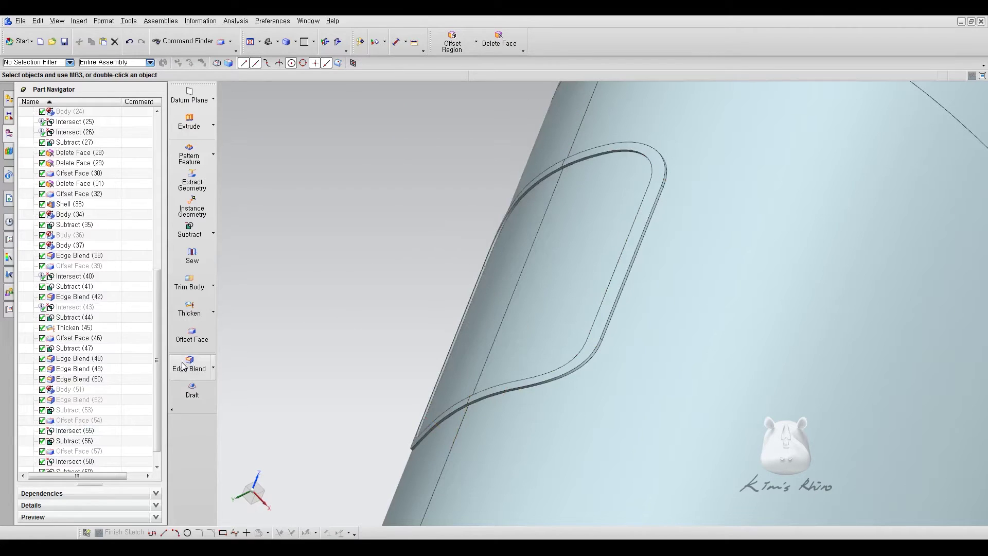
left_click(190, 362)
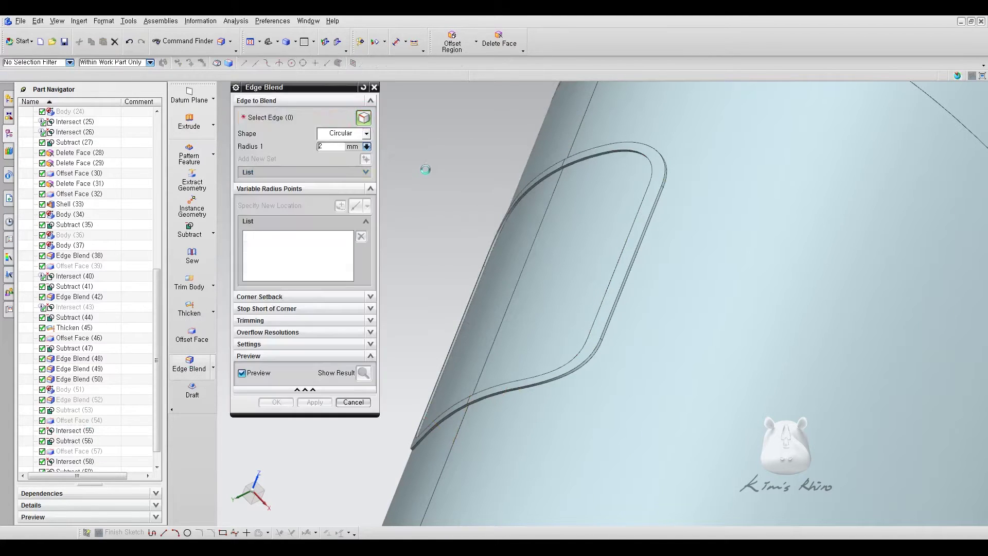
type(".1")
key("Return")
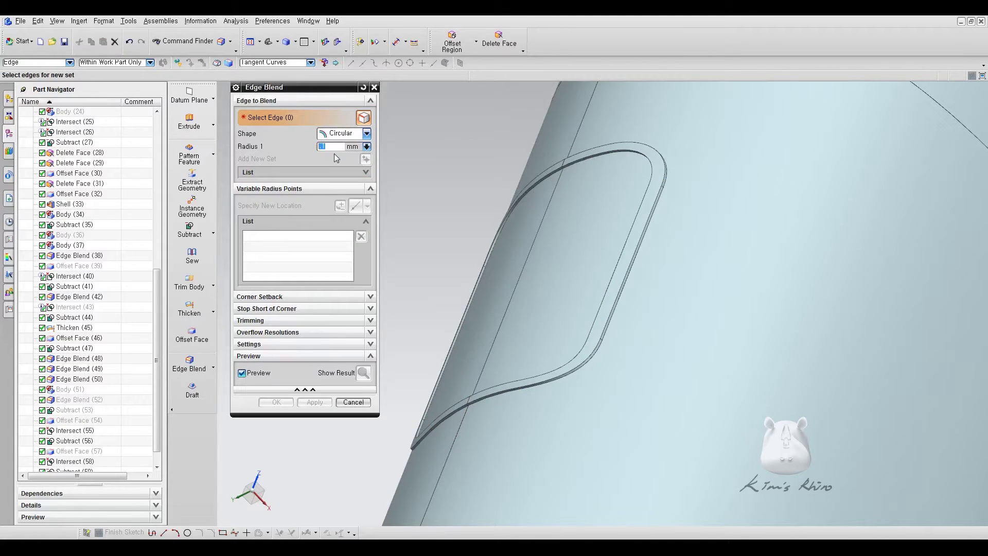
left_click(641, 153)
left_click(651, 239)
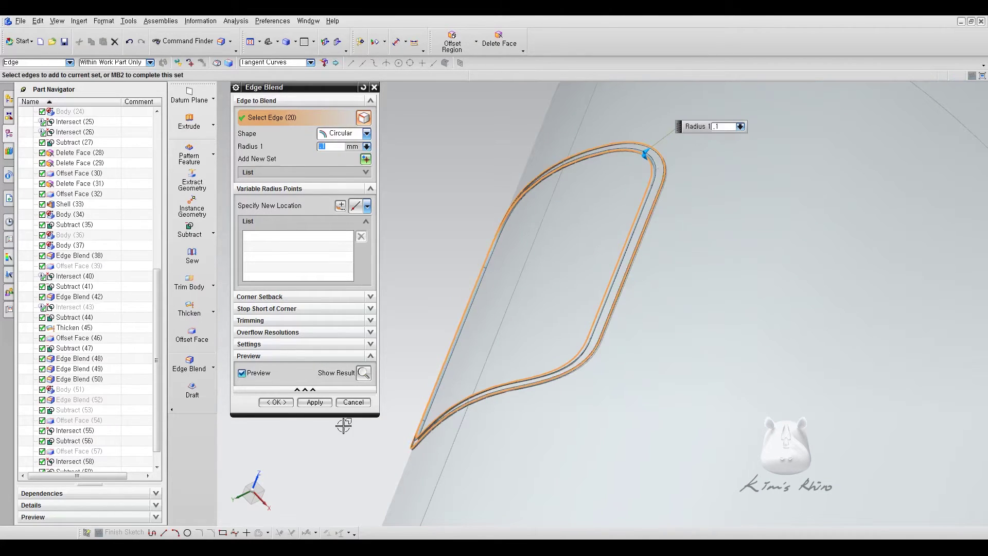
scroll(540, 238, "down", 3)
middle_click(540, 239)
- Edit the frame's face offset and set its distance to 0.05 mm
middle_click_drag(540, 238, 397, 253)
scroll(501, 313, "up", 3)
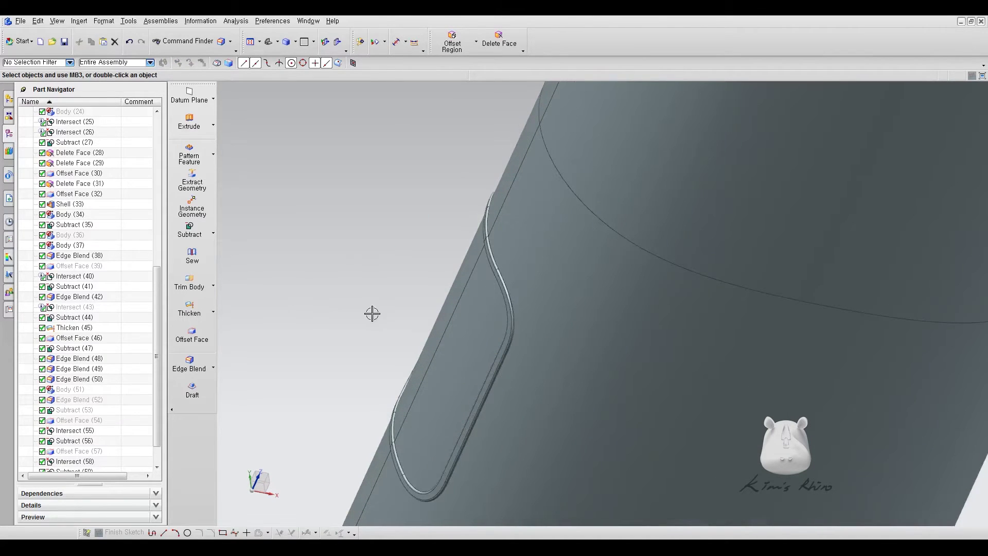
scroll(93, 470, "down", 1)
double_click(82, 451)
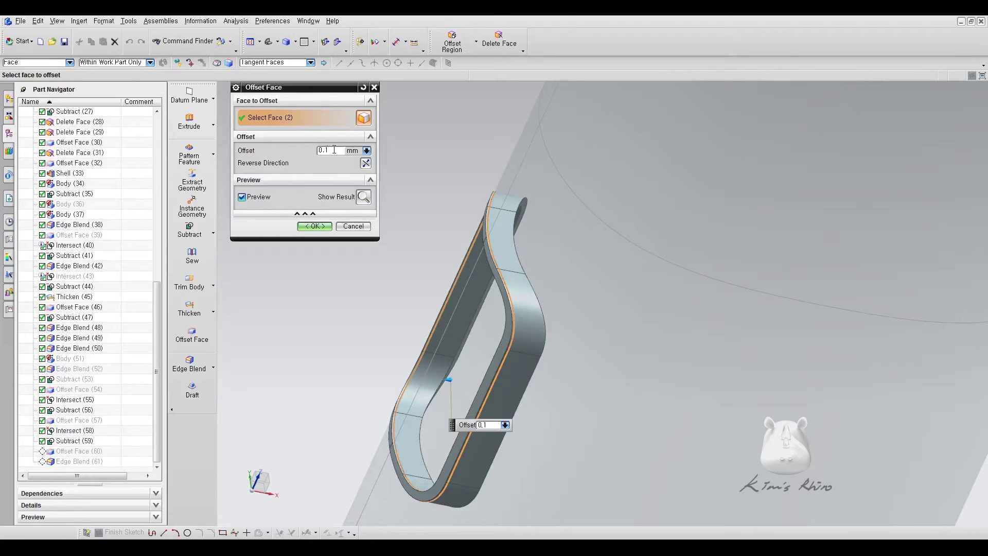
key("Return")
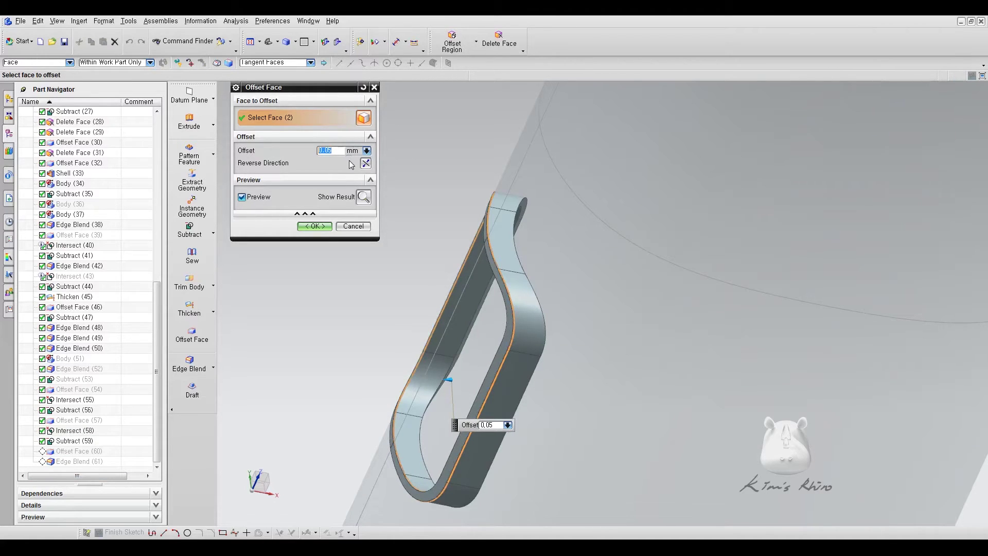
left_click(319, 227)
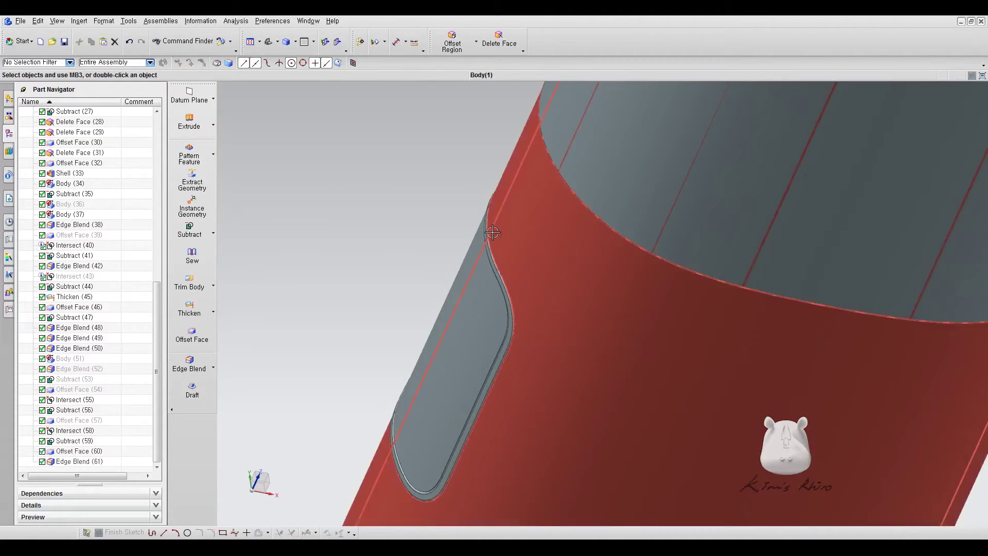
- Edit the 0.1 mm edge blend around the side opening to include the remaining edge loops, 40 edges in total
double_click(67, 461)
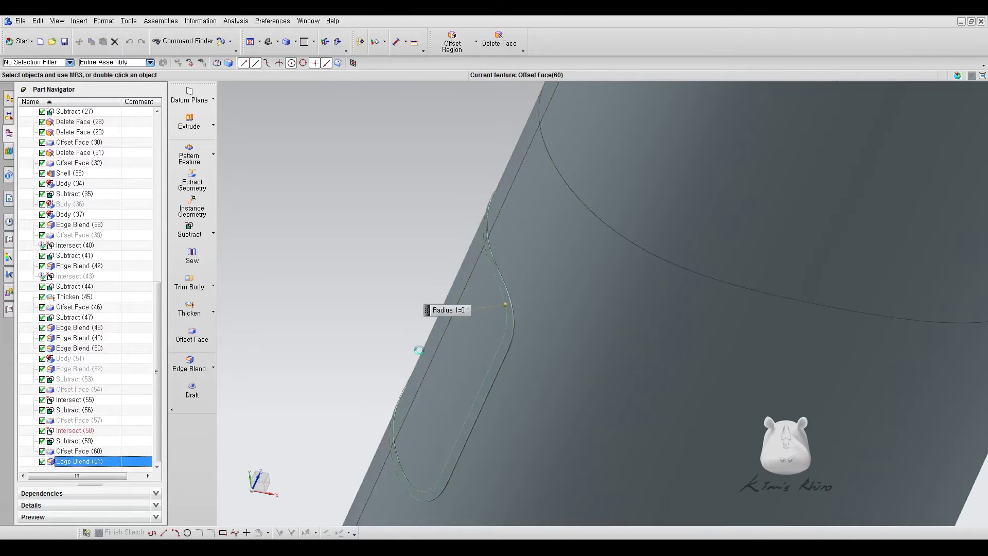
scroll(512, 303, "up", 4)
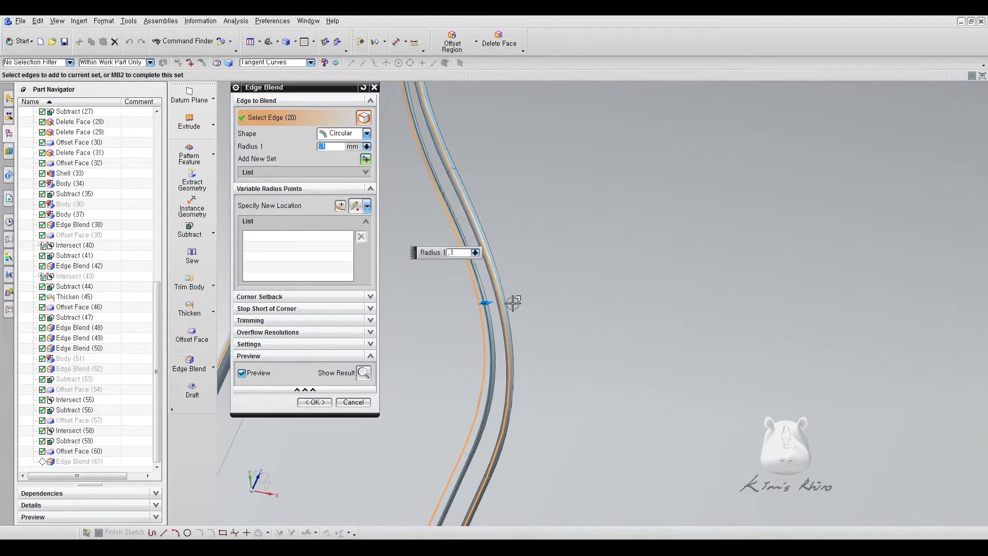
left_click(509, 302)
mouse_move(593, 263)
middle_mouse_down()
mouse_move(602, 245)
mouse_move(539, 184)
mouse_move(710, 326)
mouse_move(439, 242)
mouse_move(586, 256)
middle_mouse_up()
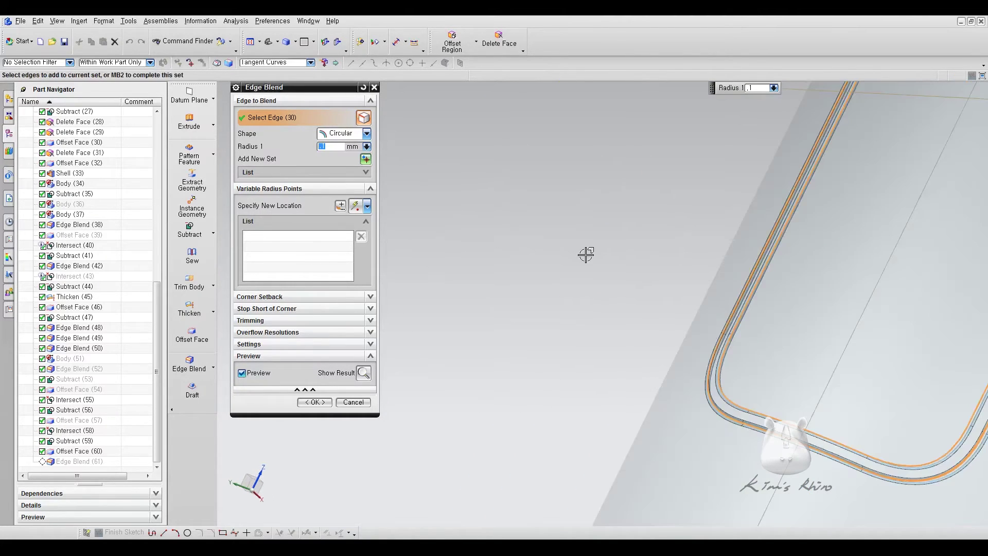
scroll(736, 355, "up", 5)
left_click(689, 366)
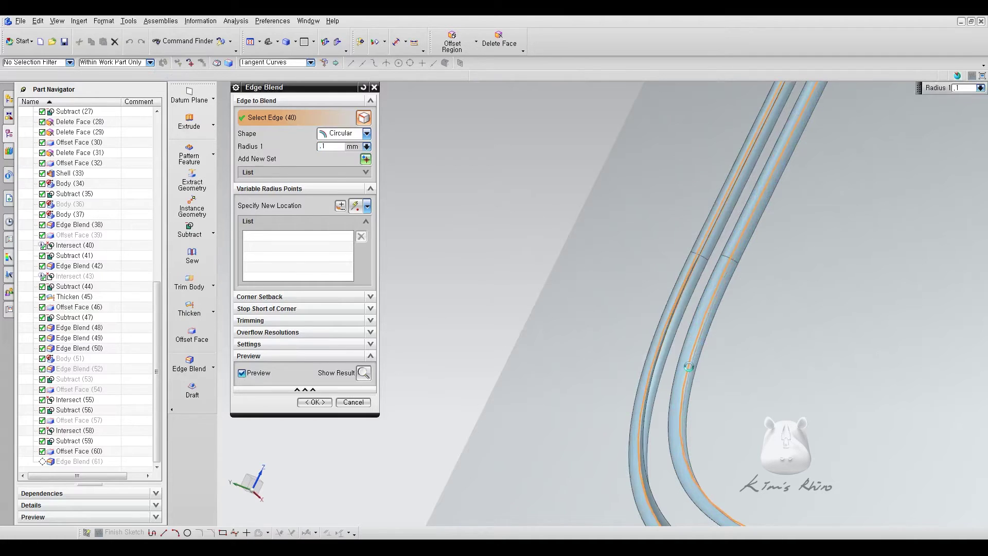
left_click(315, 402)
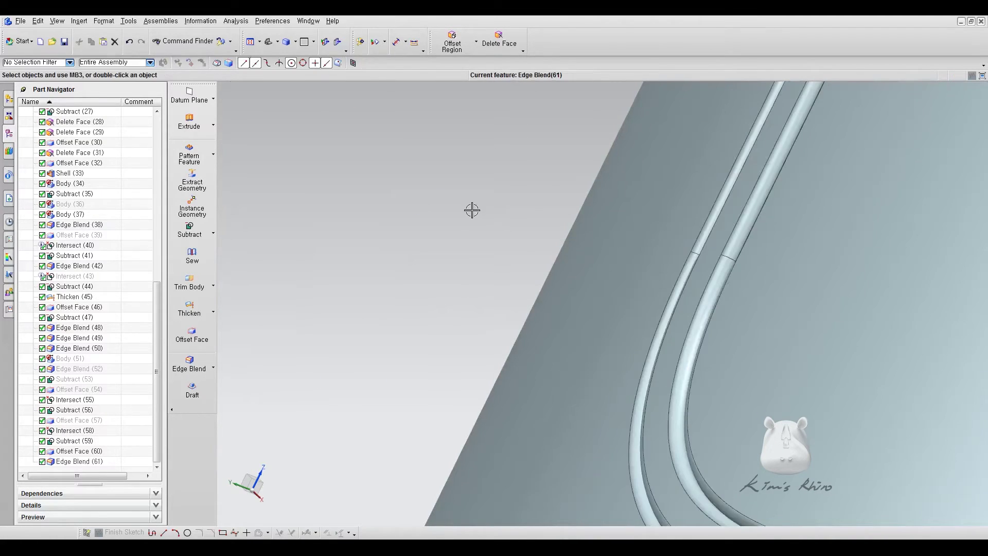
- Inspect the blended frame of the side opening and the whole device from several angles
scroll(465, 214, "down", 8)
scroll(478, 192, "down", 5)
middle_click_drag(441, 230, 686, 230)
scroll(584, 154, "up", 5)
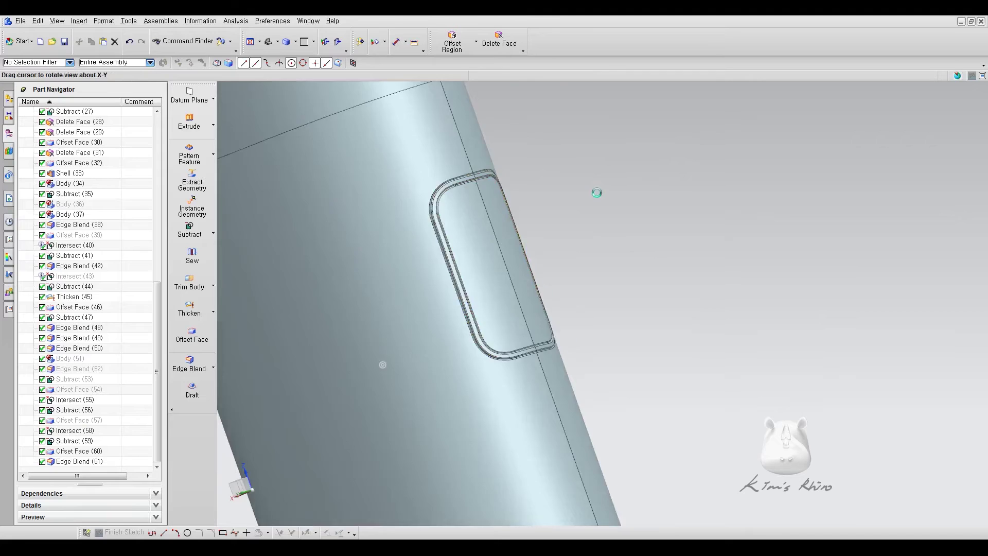
middle_click_drag(596, 192, 622, 214)
scroll(600, 260, "down", 6)
middle_click_drag(688, 293, 694, 207)
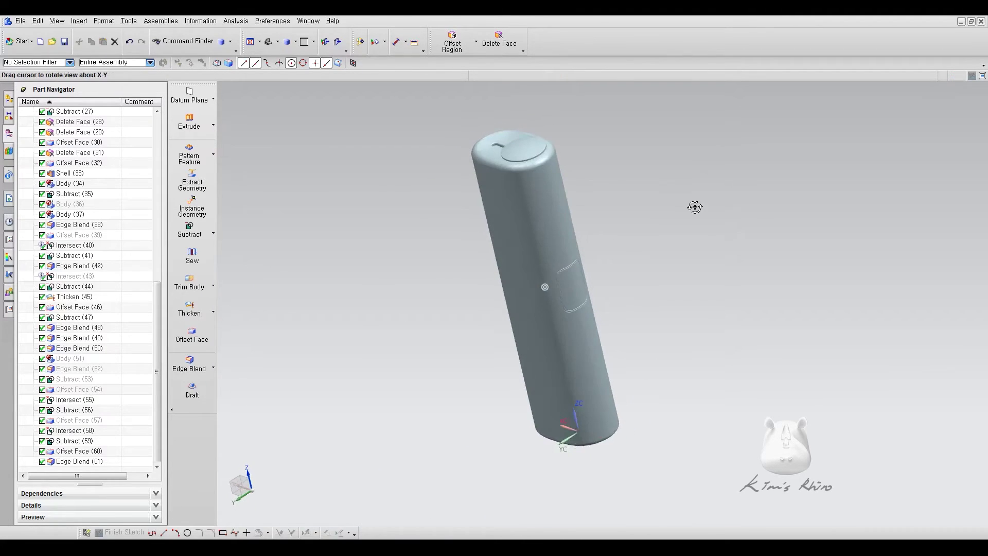
middle_click_drag(737, 274, 658, 276)
scroll(676, 280, "up", 3)
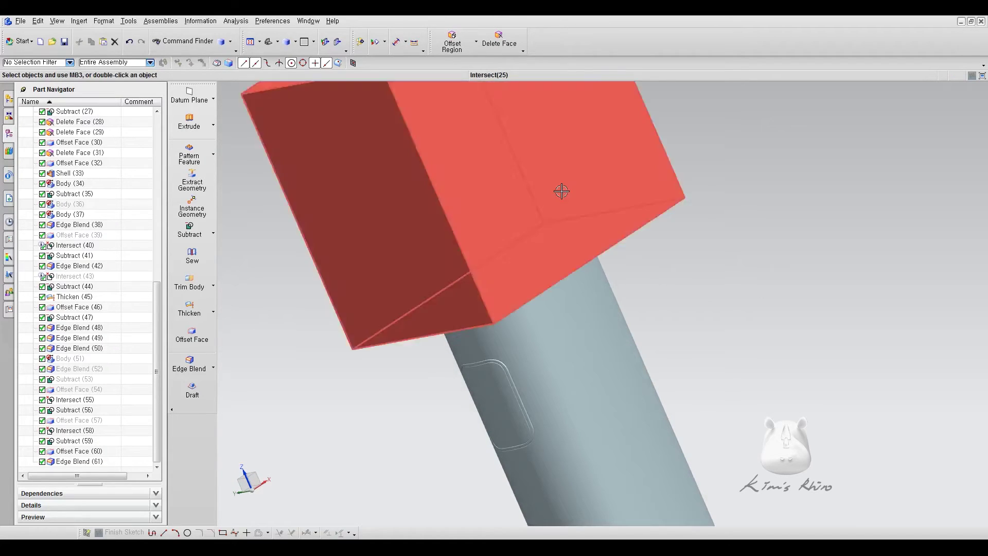
- Isolate the upper shell and offset its lower rim face by 0.1 mm in the reversed direction
left_click(465, 208)
key("ctrl+b")
key("ctrl+shift+b")
middle_click_drag(676, 318, 646, 281)
left_click(210, 330)
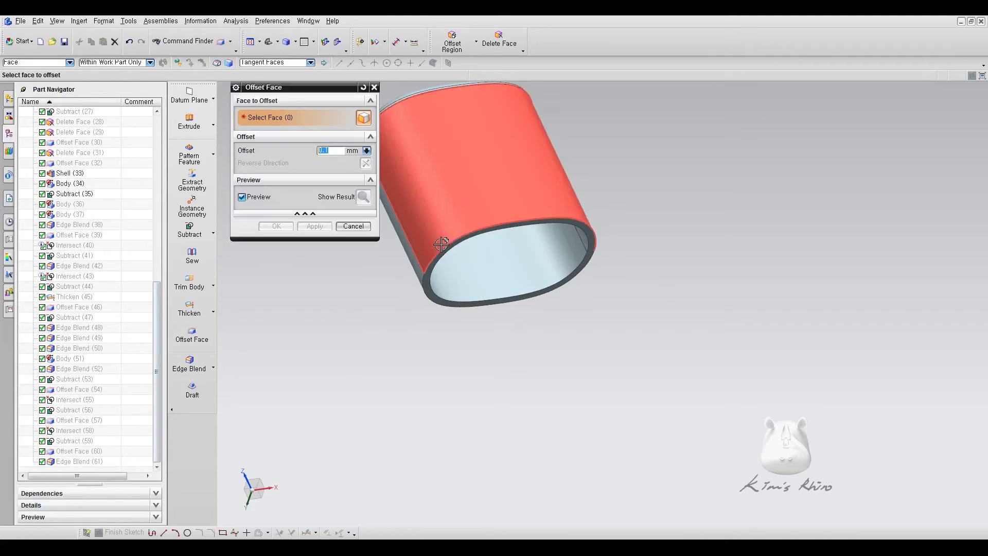
left_click(450, 246)
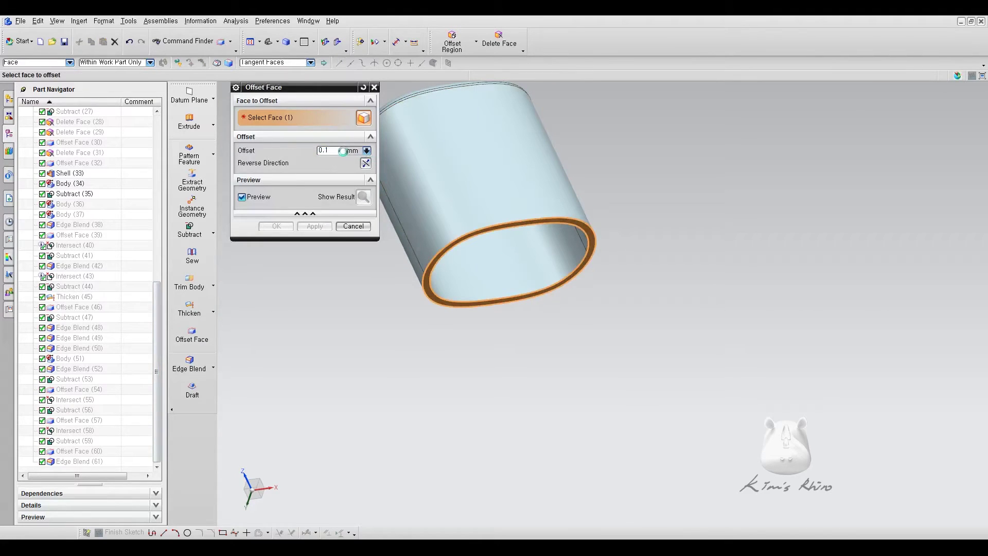
left_click(366, 163)
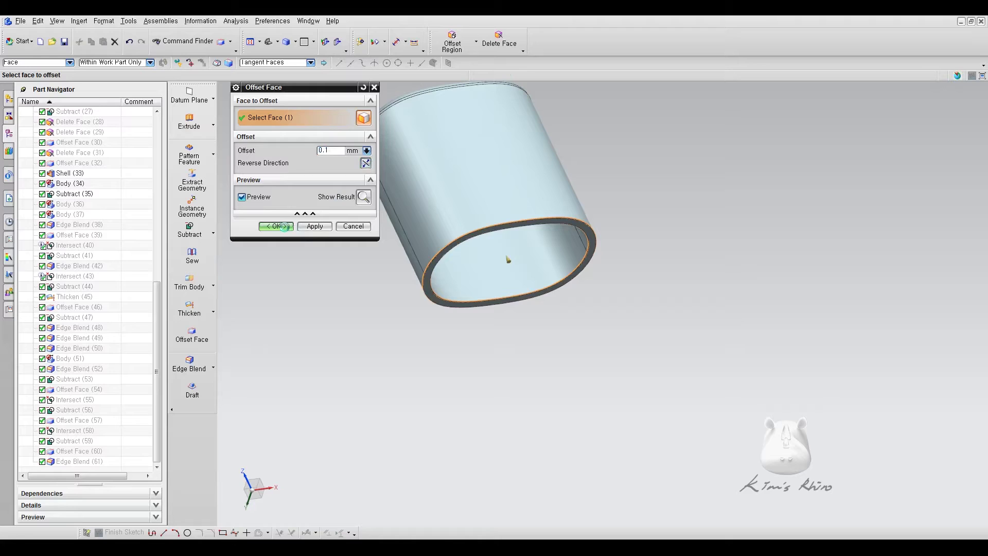
left_click(283, 227)
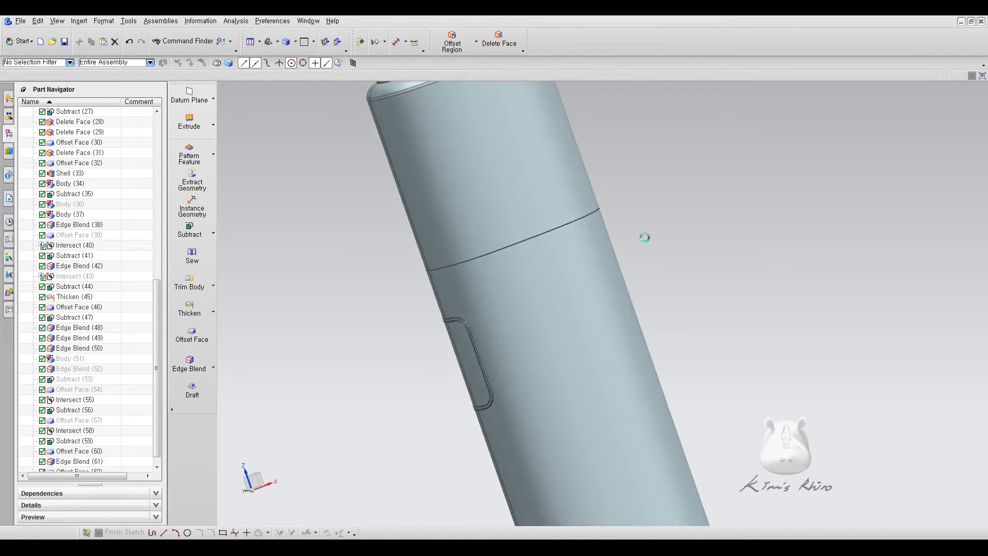
- Blend the four edges on both sides of the parting line with a 0.1 mm circular radius
middle_click_drag(668, 230, 653, 186)
scroll(653, 186, "up", 5)
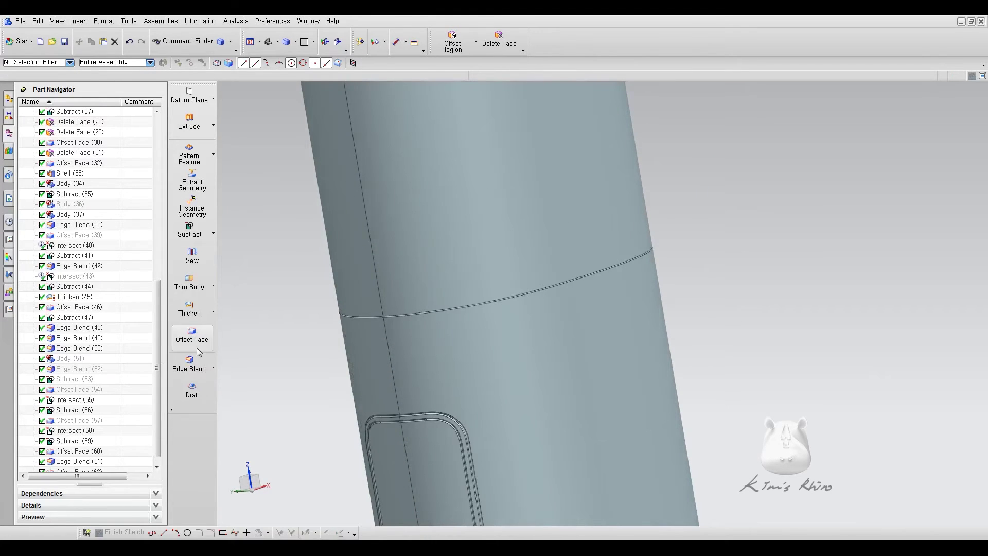
left_click(205, 324)
left_click(190, 363)
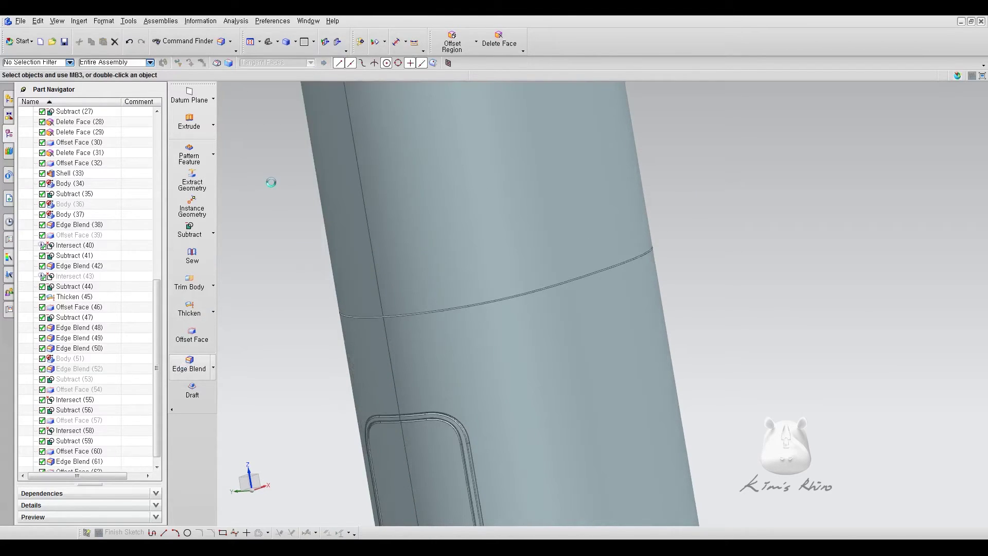
left_click(522, 298)
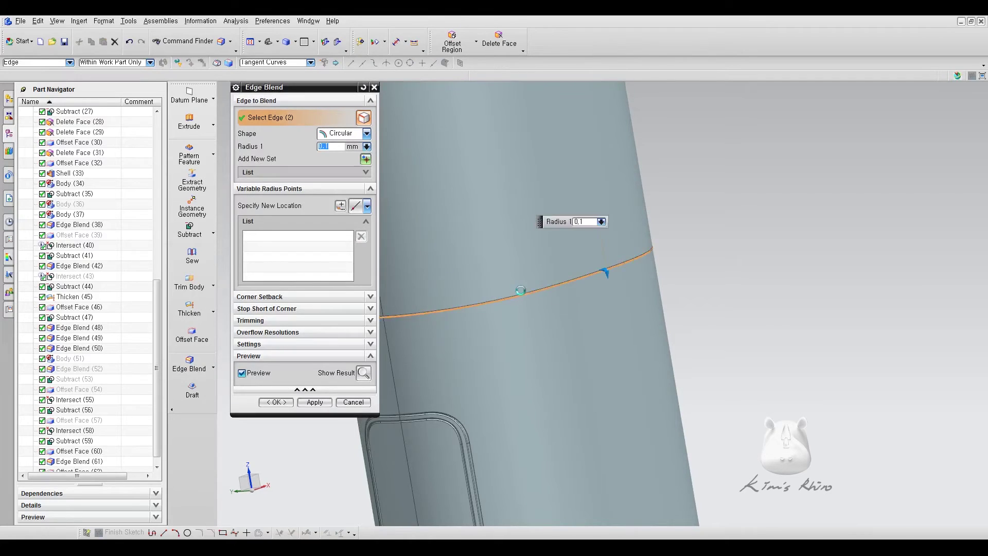
left_click(281, 403)
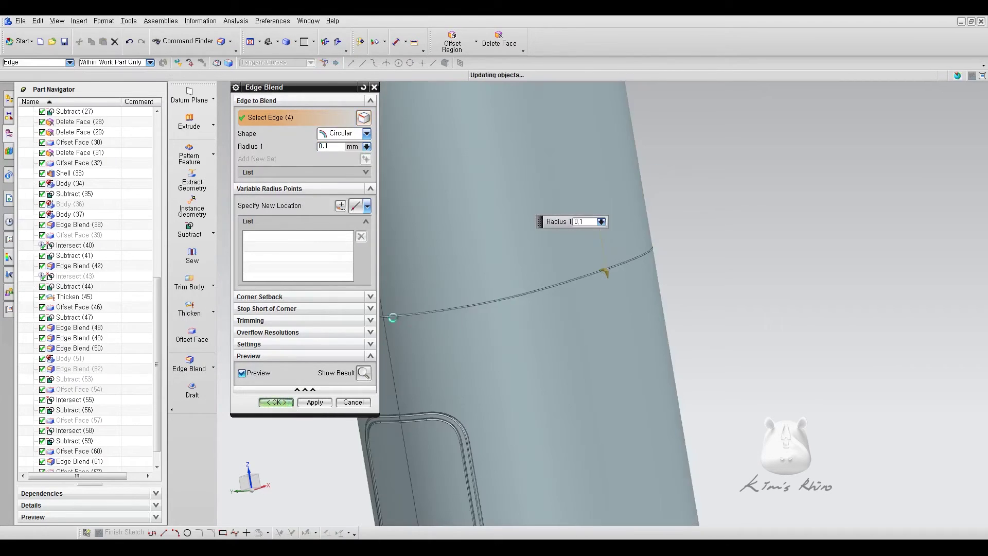
scroll(500, 276, "down", 4)
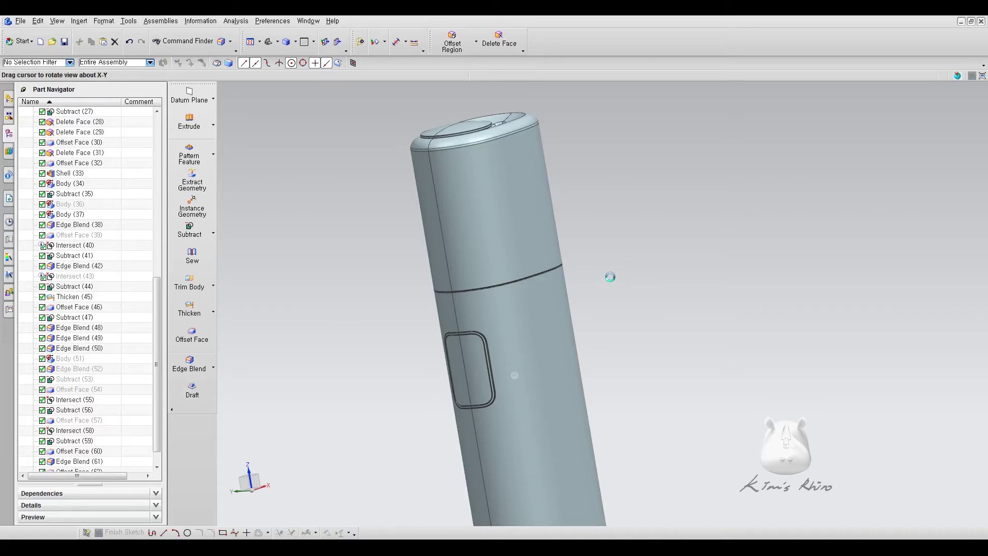
- Inspect the parting line, side opening and top cap of the device, and go to the end of the feature list
scroll(602, 276, "down", 4)
mouse_move(658, 306)
middle_mouse_down()
mouse_move(711, 279)
mouse_move(726, 315)
mouse_move(671, 304)
middle_mouse_up()
scroll(608, 311, "up", 3)
middle_click_drag(609, 311, 740, 333, "shift")
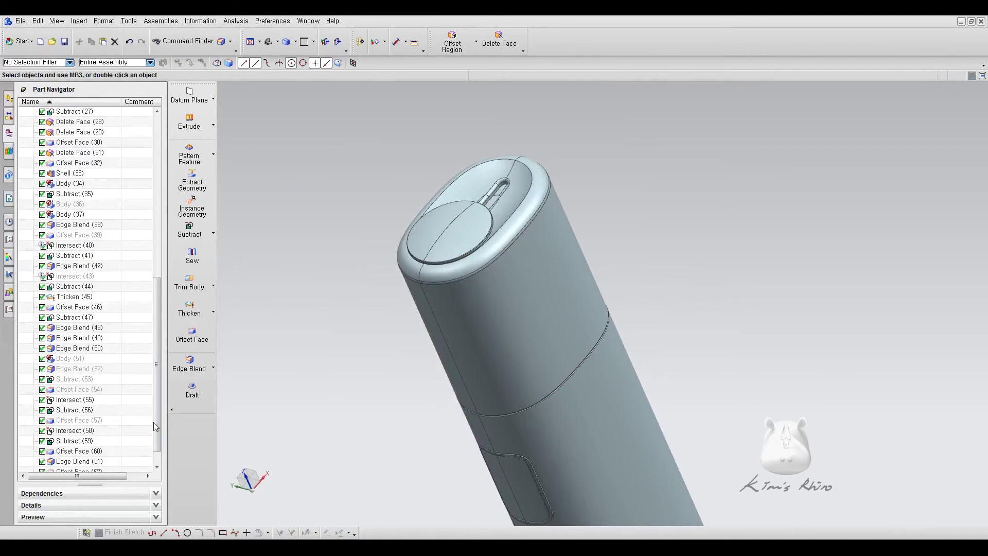
left_click_drag(155, 426, 156, 449)
double_click(75, 464)
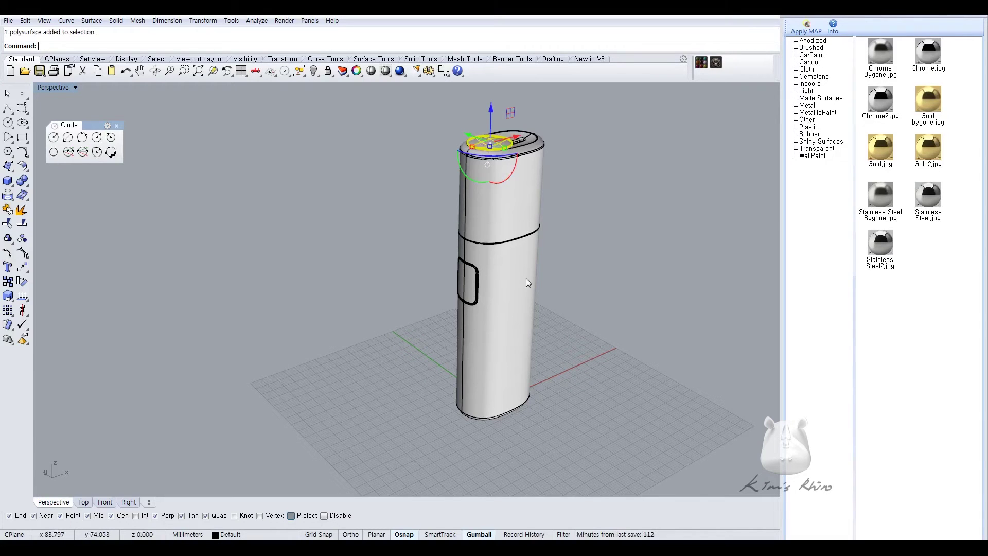
- Switch to Rhino and apply the DarkGrey car paint material to the device's outer body
left_click(526, 278)
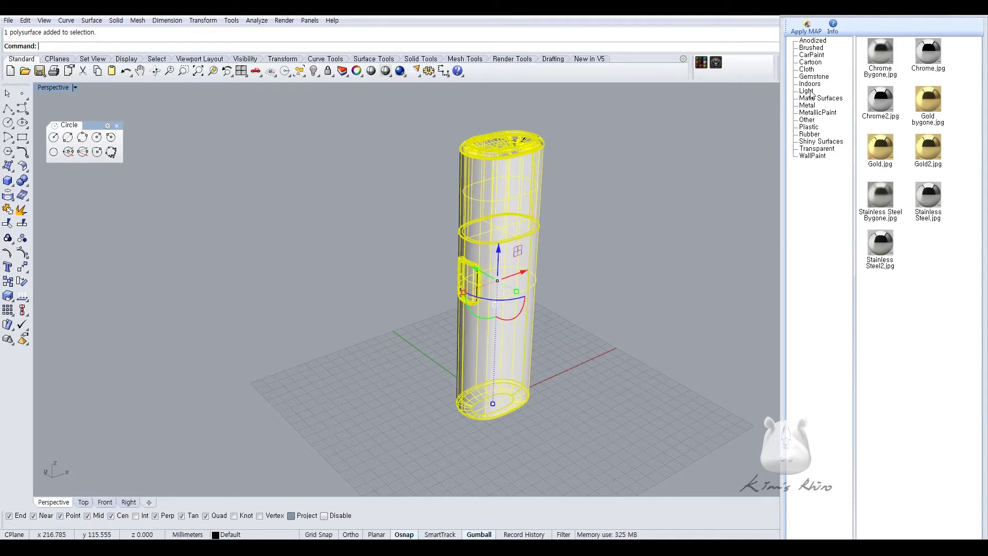
left_click(813, 55)
left_click(880, 149)
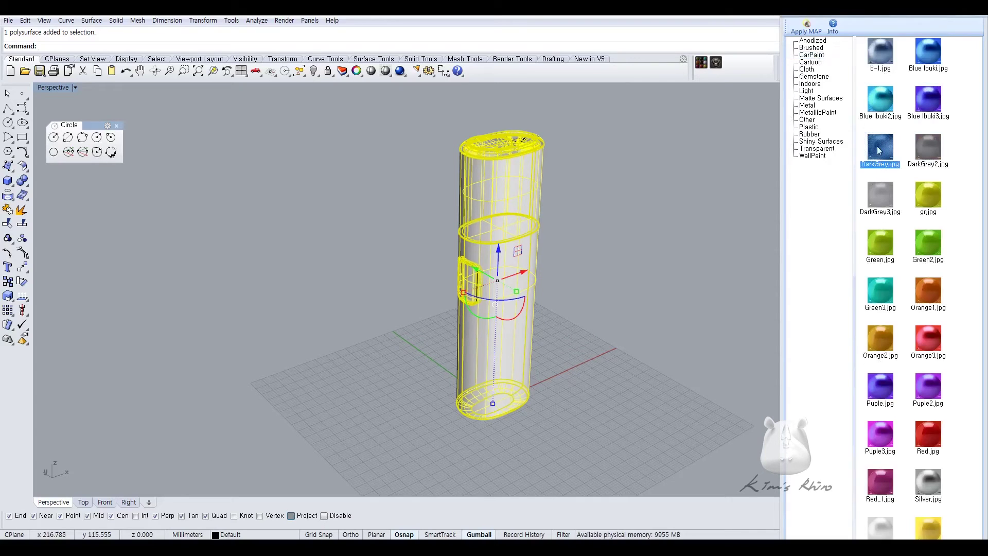
left_click(806, 28)
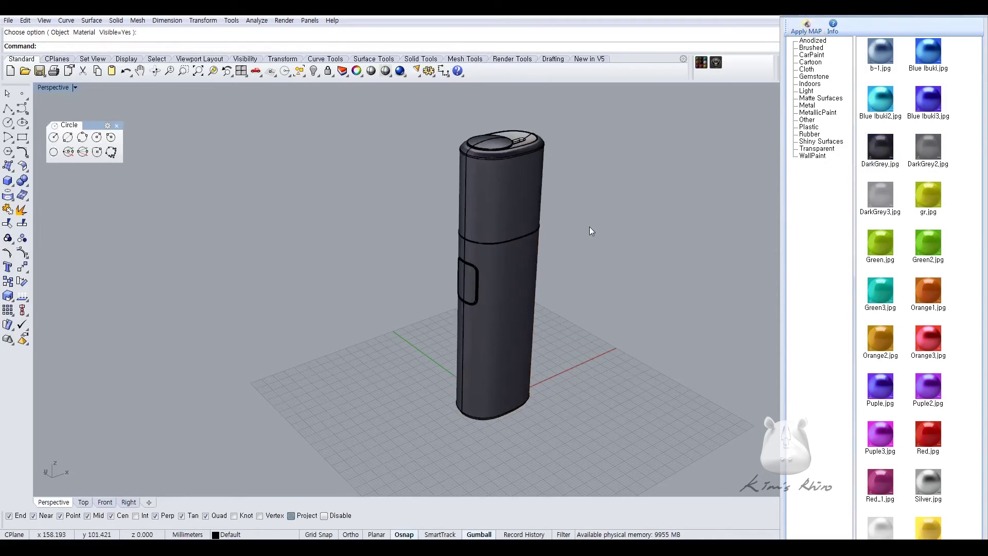
- Apply the Chrome Bygone metal material to the recessed top plate and the side opening's frame, and close the material library
right_click_drag(514, 168, 506, 197)
scroll(502, 113, "up", 5)
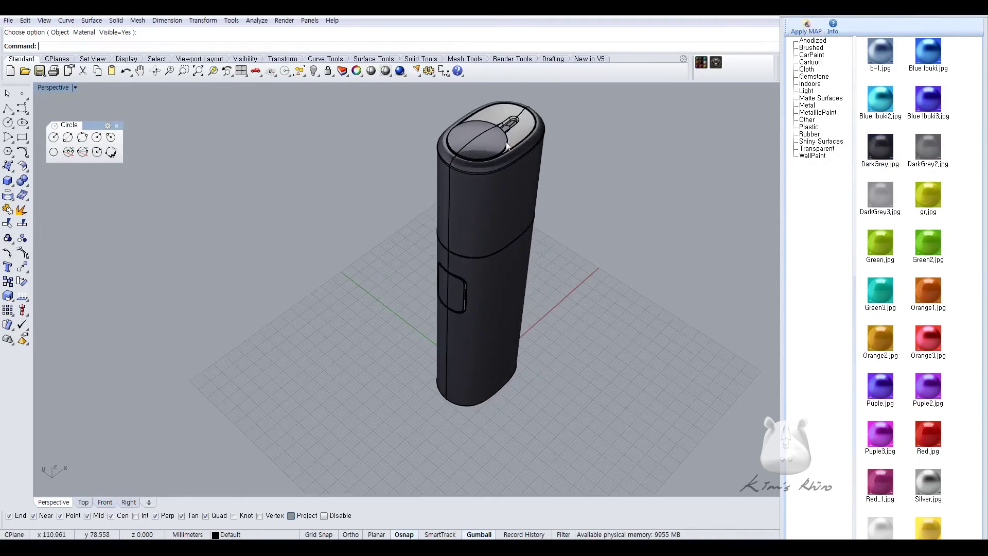
left_click(493, 118)
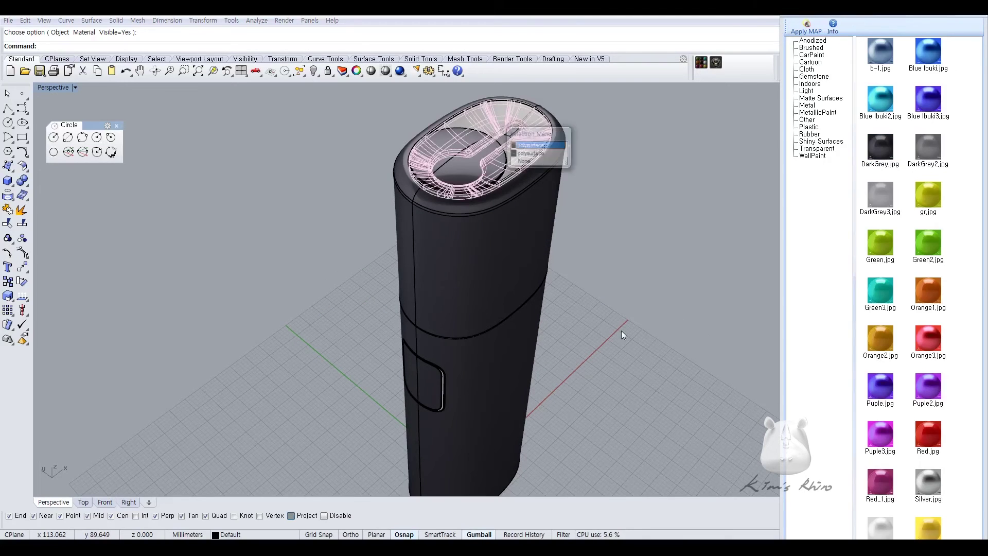
left_click(631, 301)
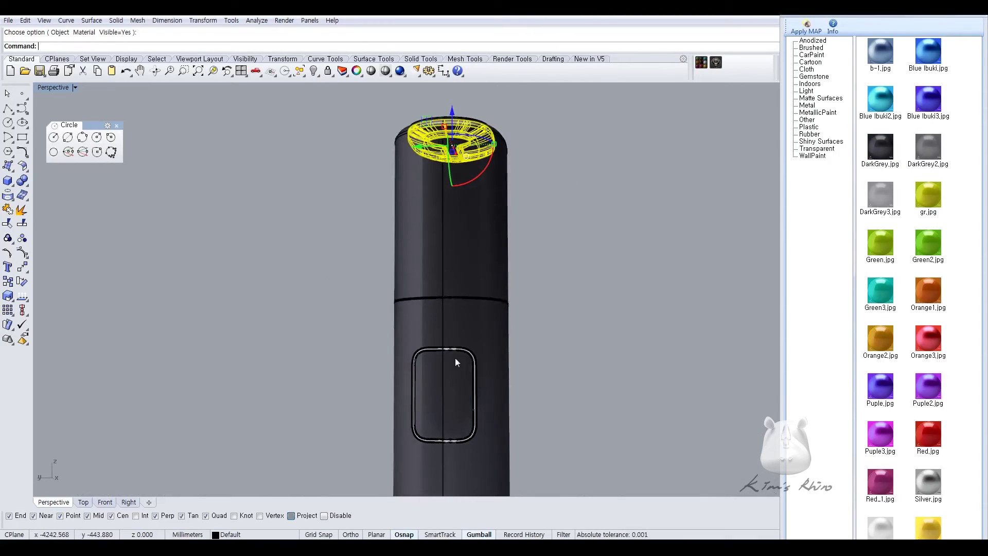
scroll(456, 359, "up", 3)
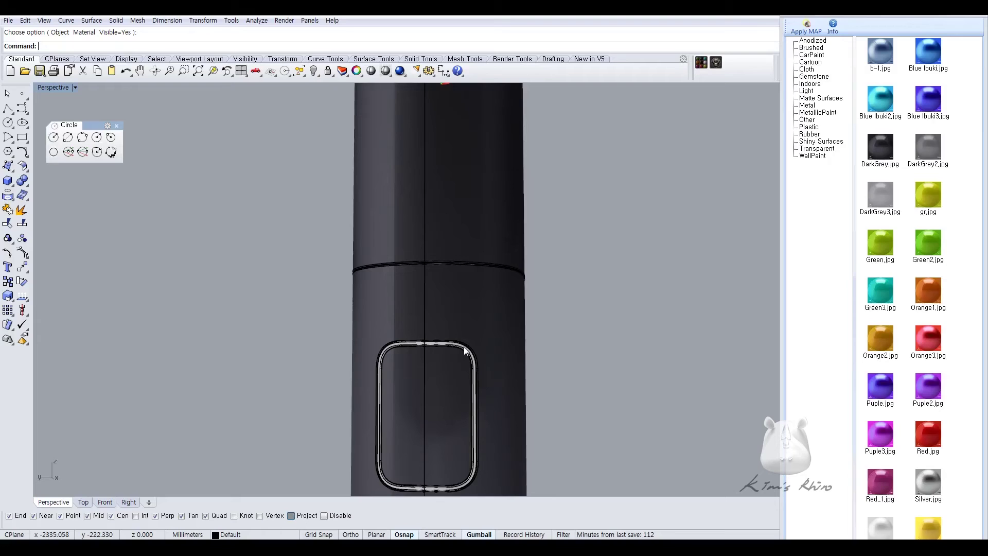
left_click(464, 350)
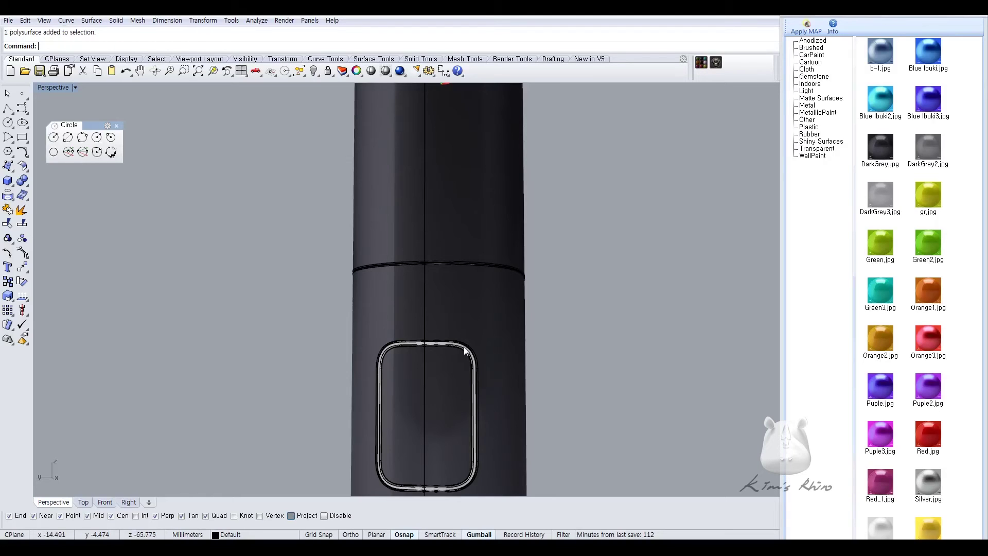
left_click(807, 105)
left_click(880, 51)
left_click(807, 26)
left_click(597, 227)
left_click(975, 11)
- Hide the construction grid and show the Perspective viewport on a plain white background, leaving Ortho off
right_click_drag(586, 202, 525, 249)
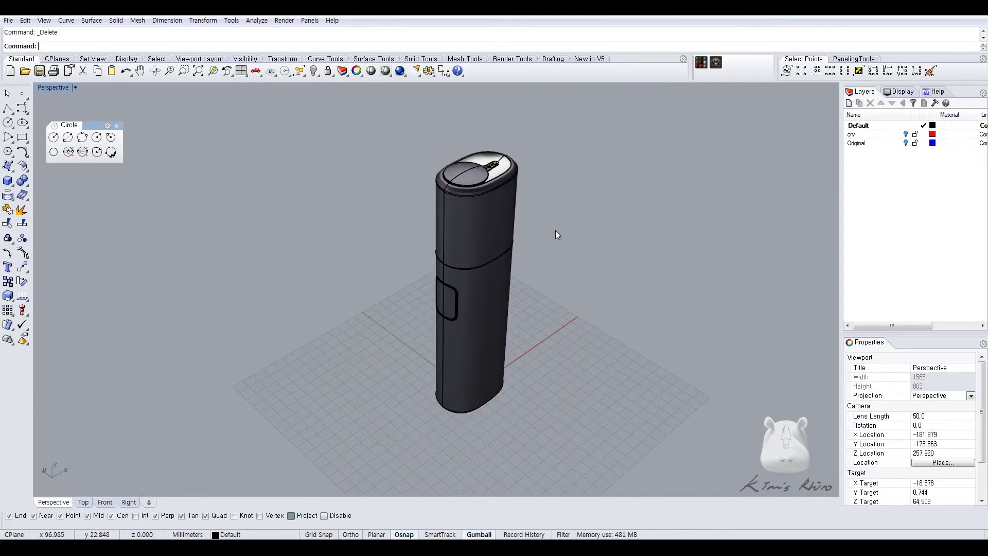
mouse_move(555, 230)
right_mouse_down()
mouse_move(548, 216)
mouse_move(554, 241)
right_mouse_up()
middle_click(554, 241)
left_click(572, 304)
key("F8")
mouse_move(564, 225)
right_mouse_down()
mouse_move(565, 254)
mouse_move(577, 226)
right_mouse_up()
key("F7")
key("F8")
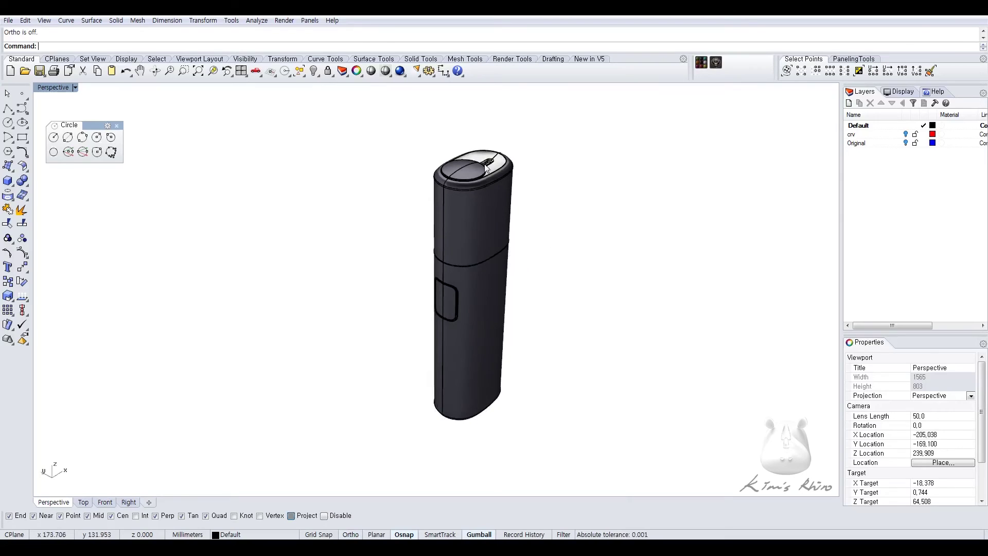
- Examine the material-coated device from several angles, including the top plate, parting line and side opening
right_click_drag(486, 166, 456, 185)
right_click_drag(572, 181, 653, 181)
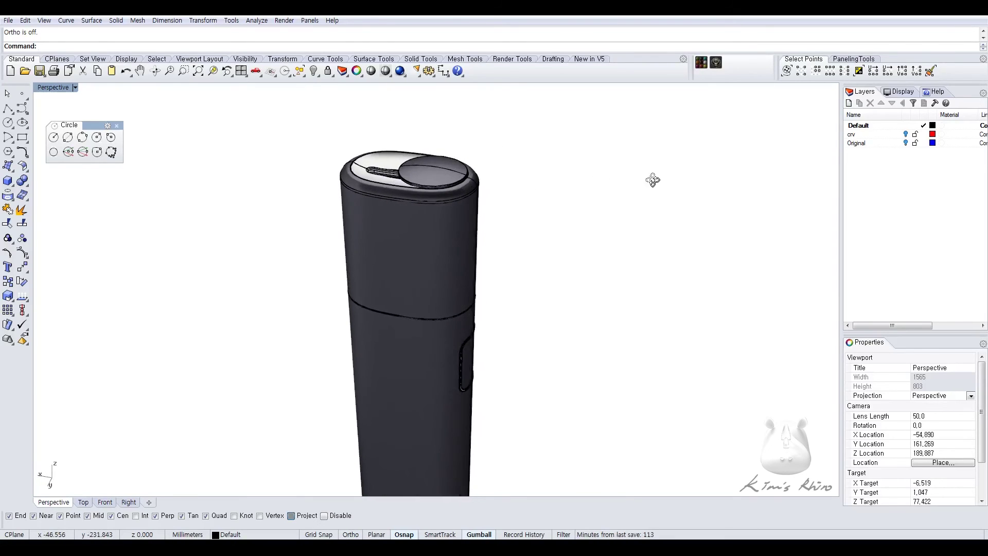
right_click_drag(507, 275, 429, 294)
right_click_drag(639, 415, 569, 395)
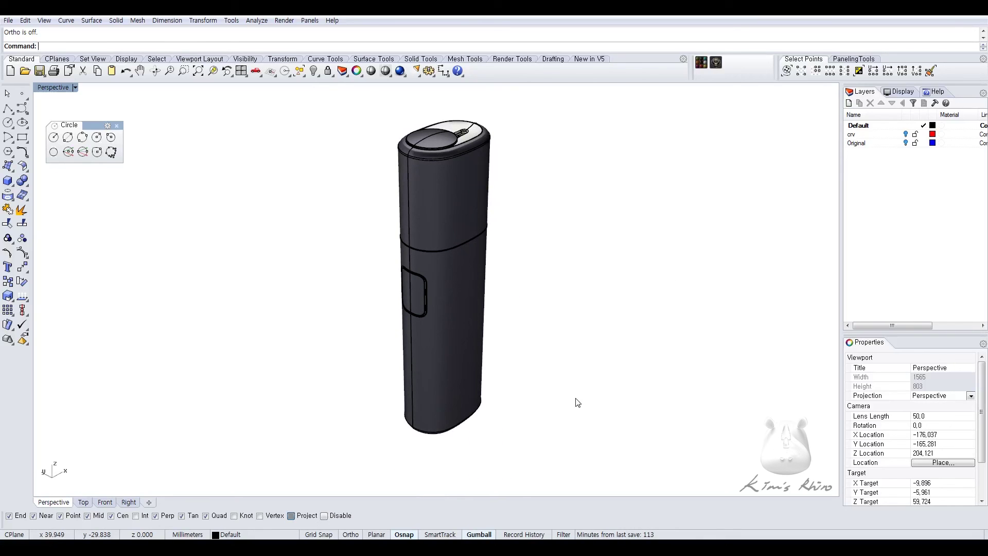